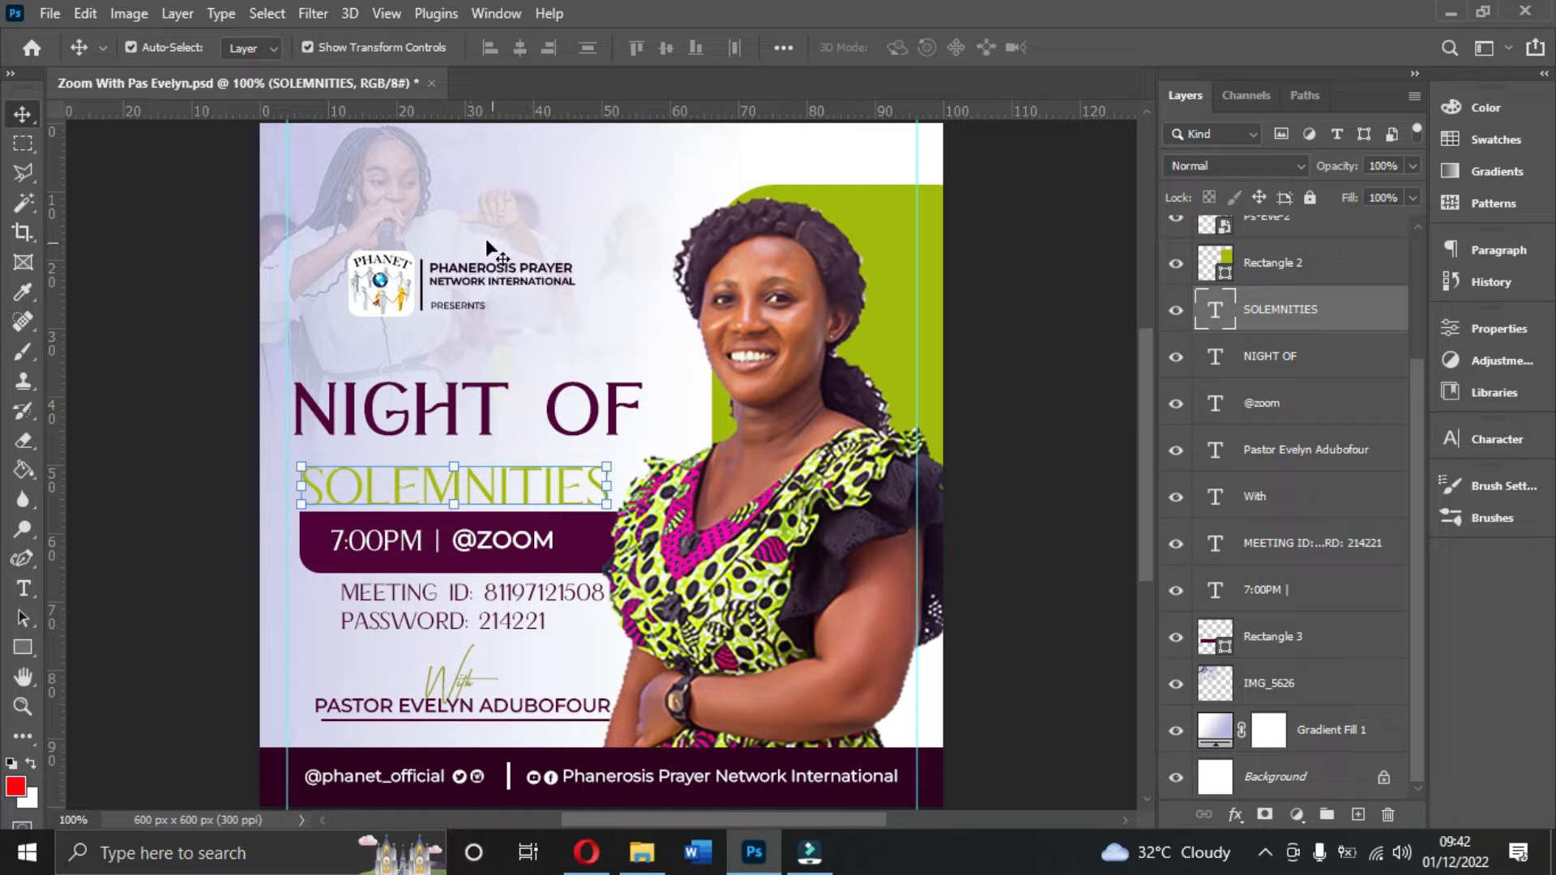
- Create a new document 8 inches wide and 8 inches high at 300 pixels/centimeter, RGB Color, with a white background
click(49, 14)
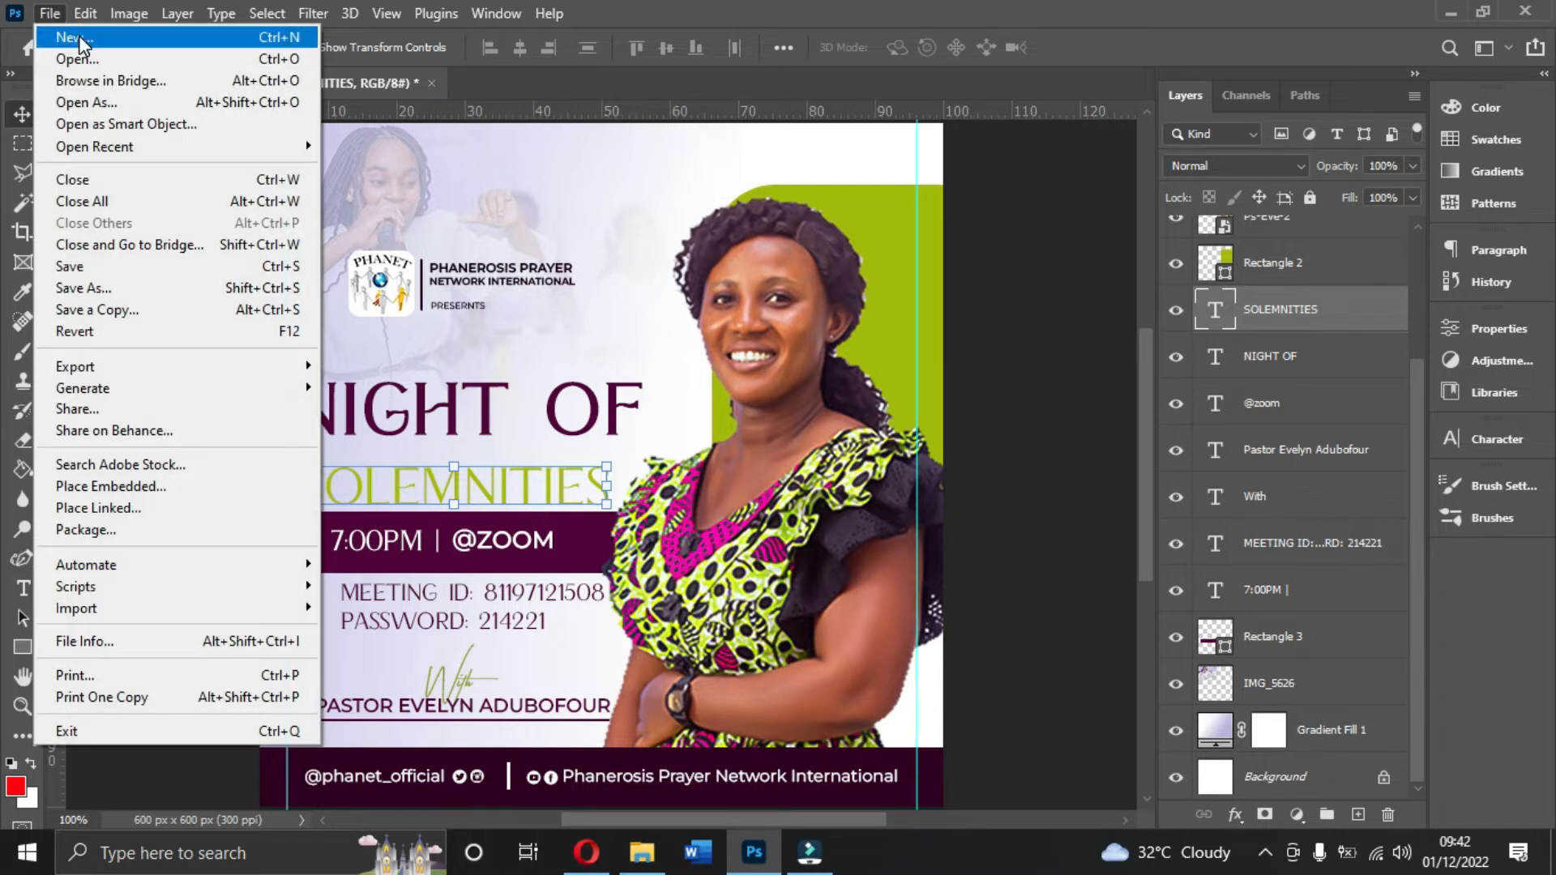
click(78, 37)
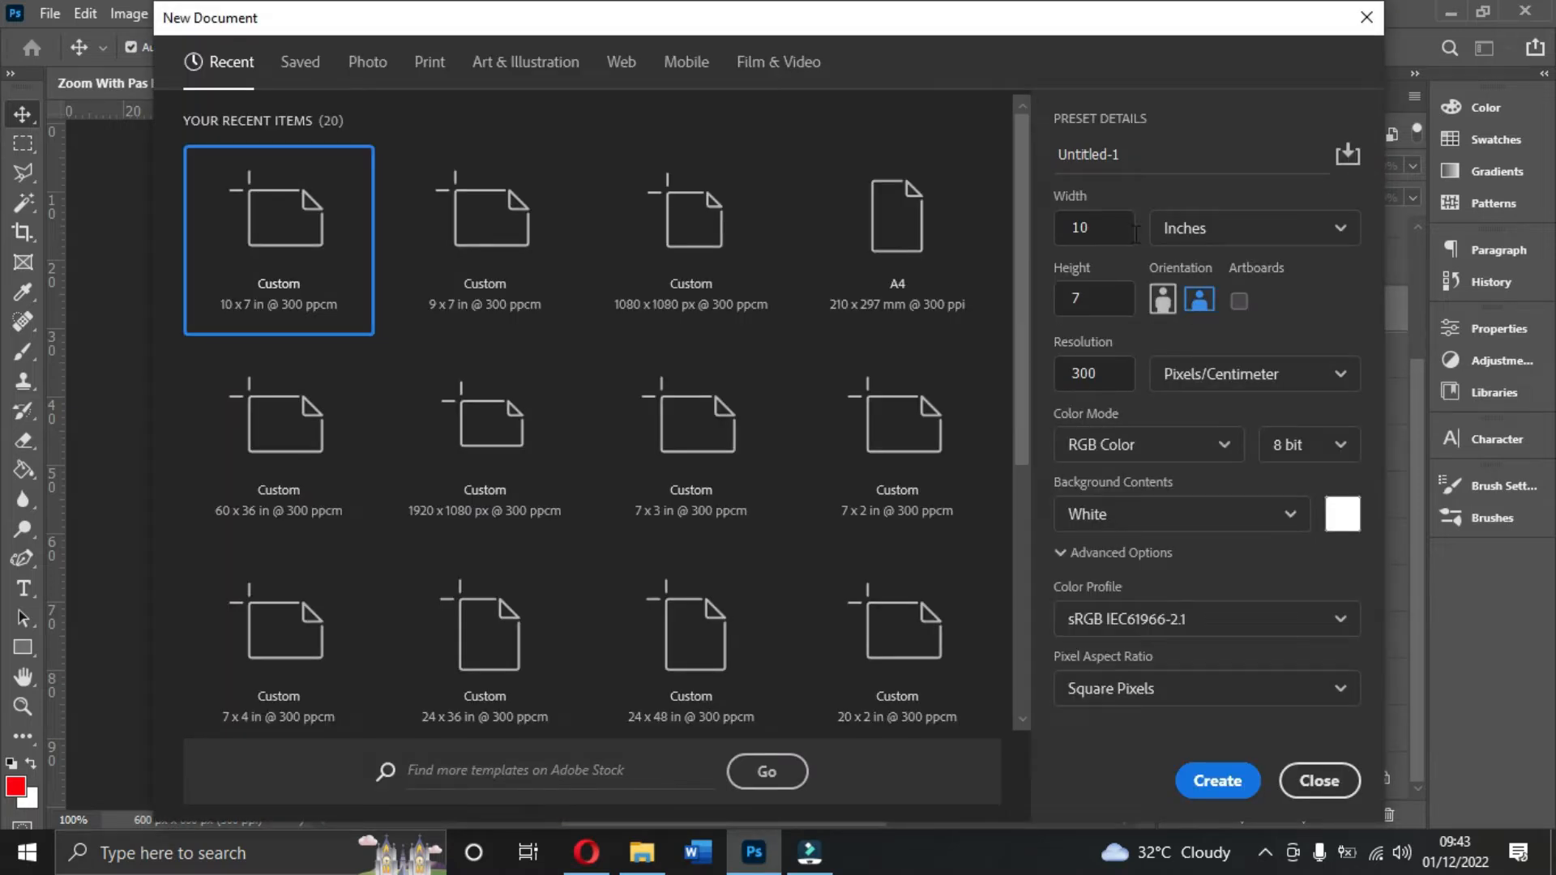
click(1228, 235)
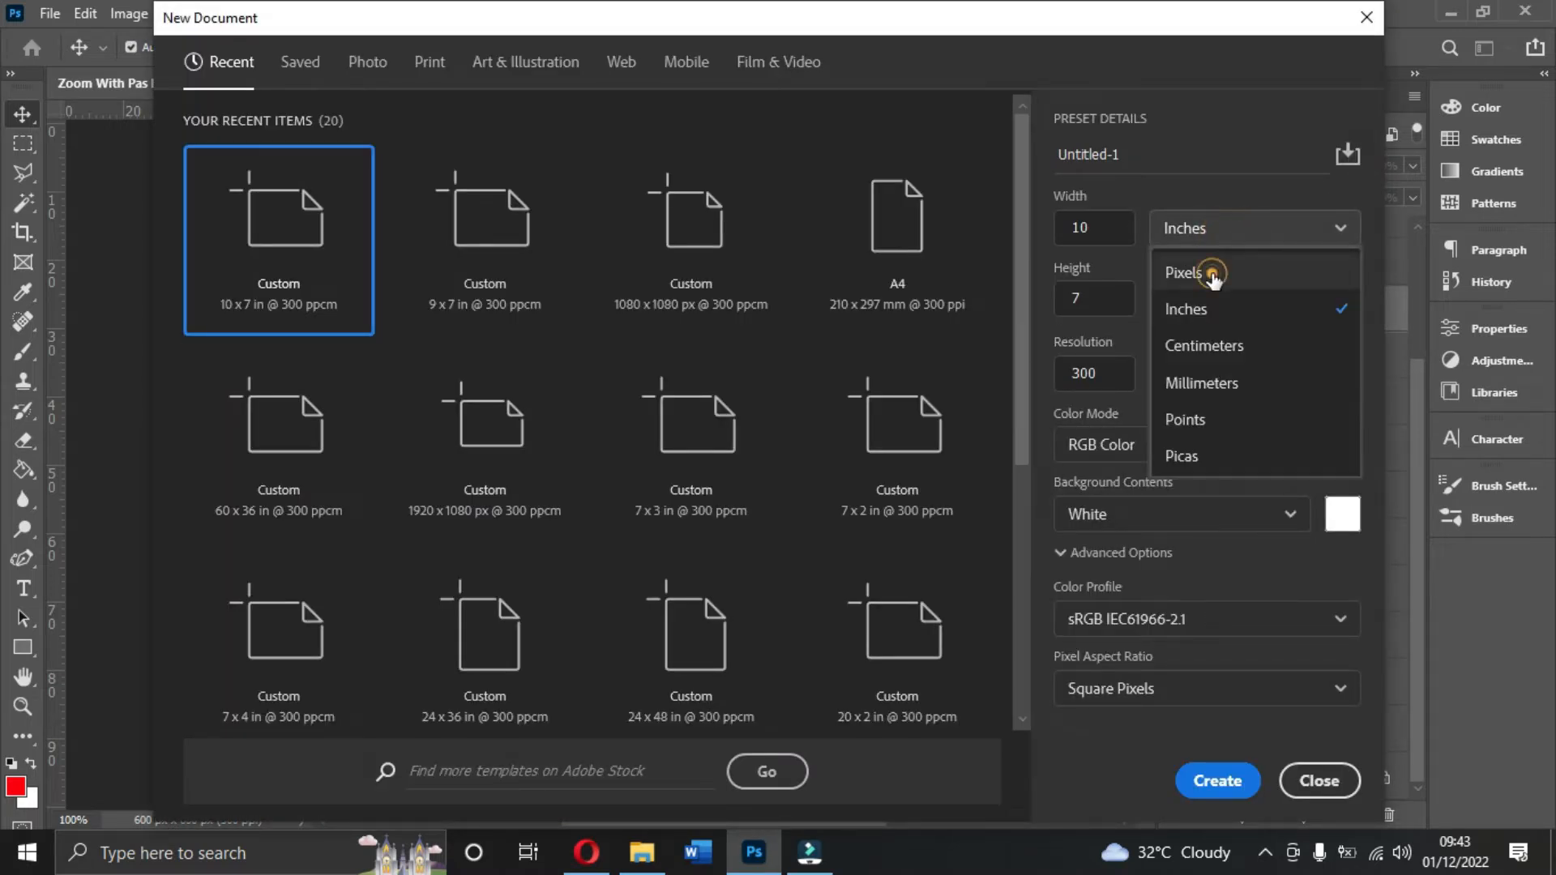
click(1212, 275)
click(1200, 234)
click(1192, 313)
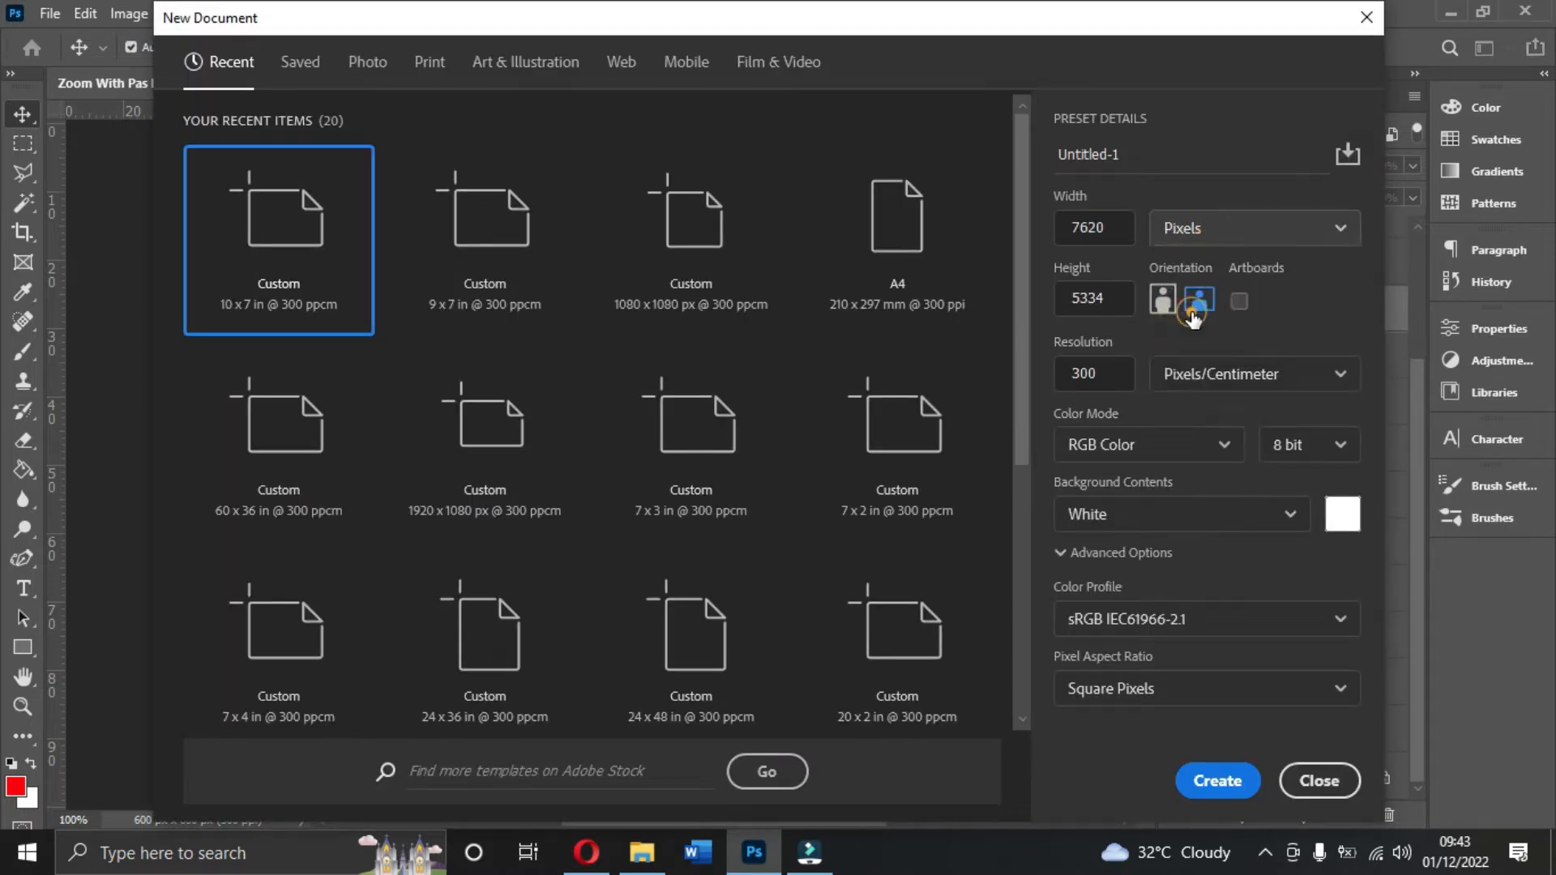
double_click(1111, 227)
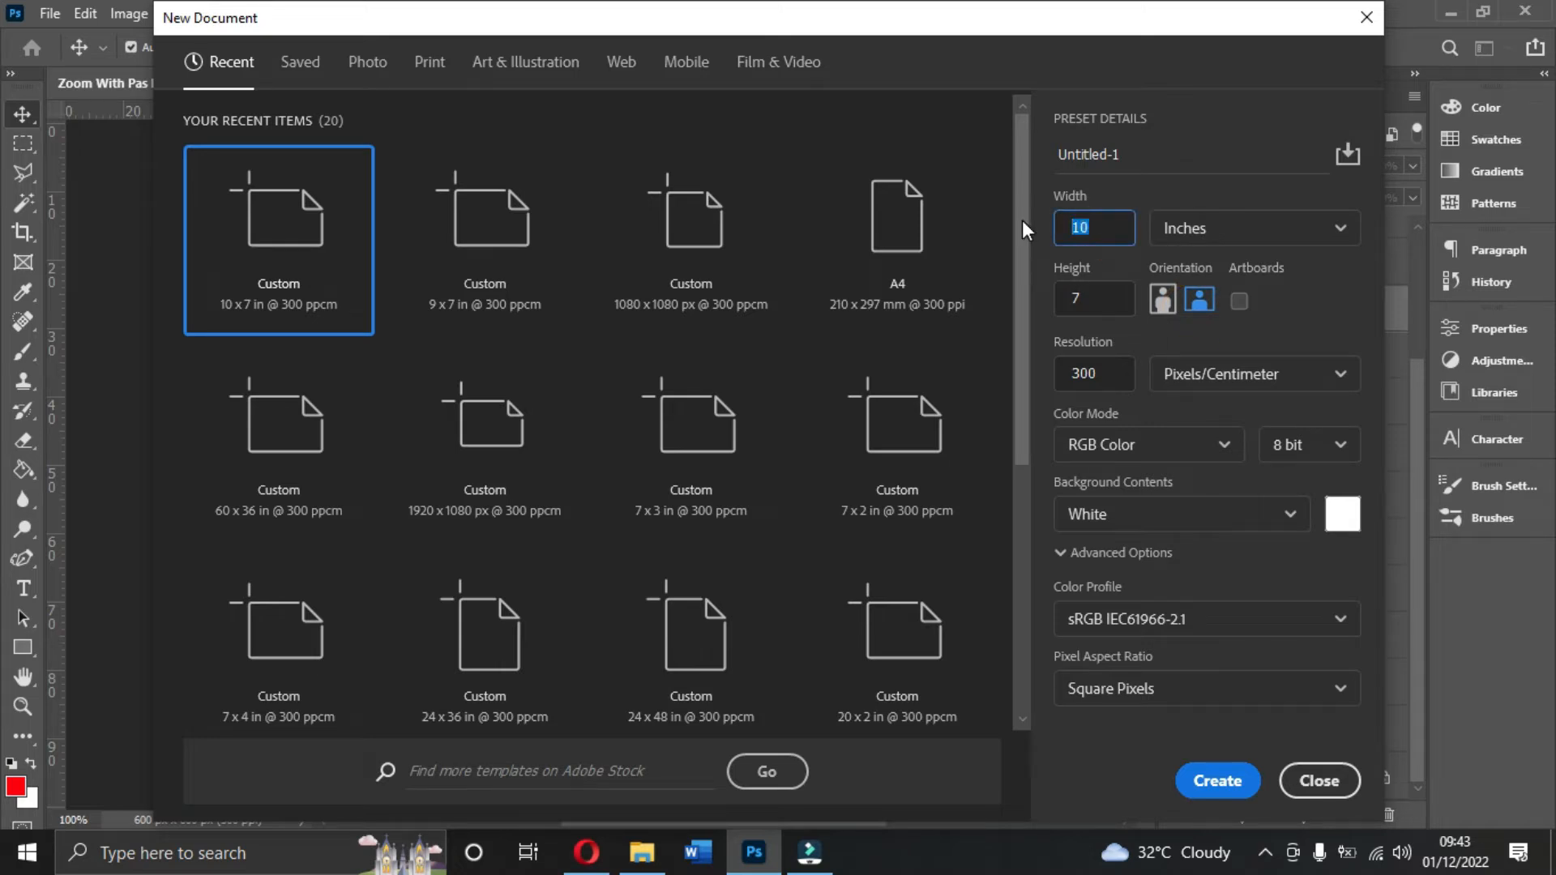
double_click(1094, 297)
text(8)
click(1217, 780)
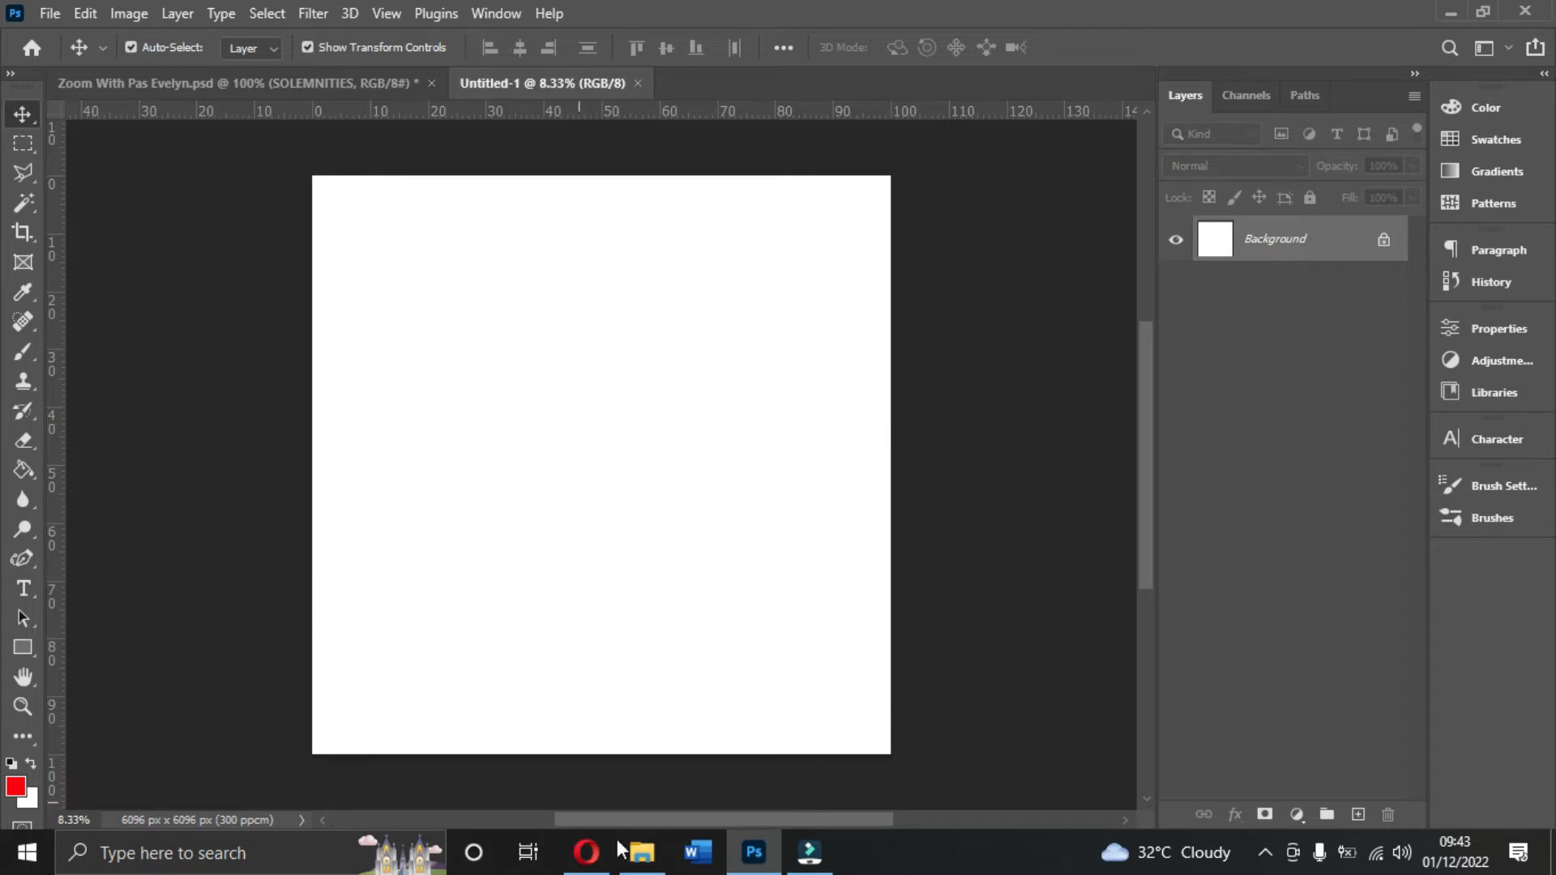
- Switch to File Explorer and place the IMG_5626 photo from the ASSIGN 5 folder into the new document
click(642, 851)
drag(386, 285, 683, 445)
click(627, 370)
key(Return)
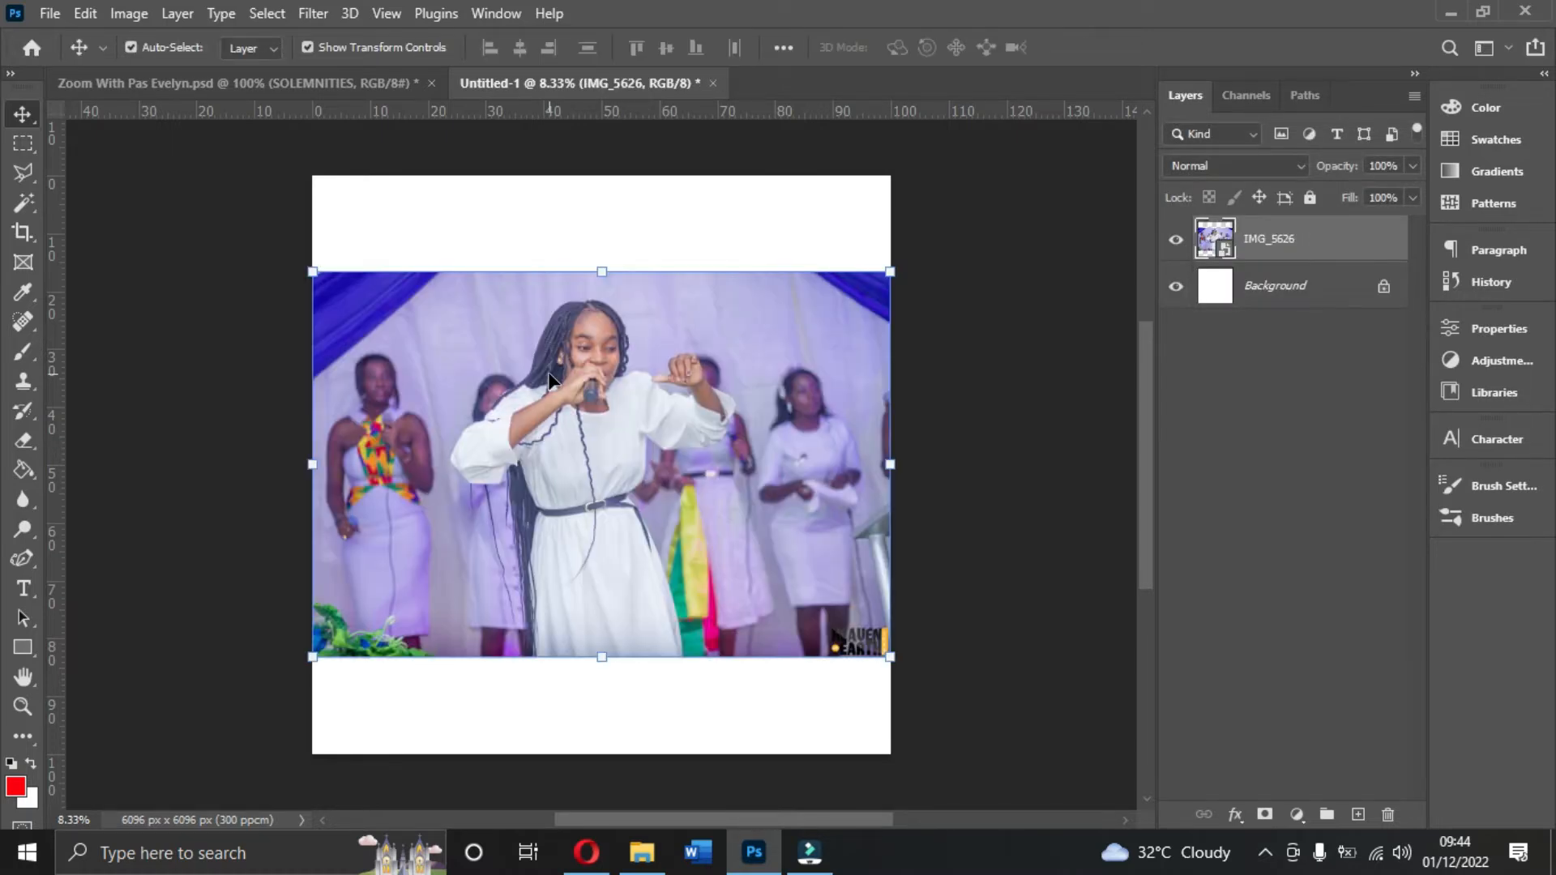
- Scale down the singer photo and position it against the canvas's top edge, extending slightly past the left edge
drag(890, 465, 556, 246)
drag(441, 438, 455, 463)
key(Return)
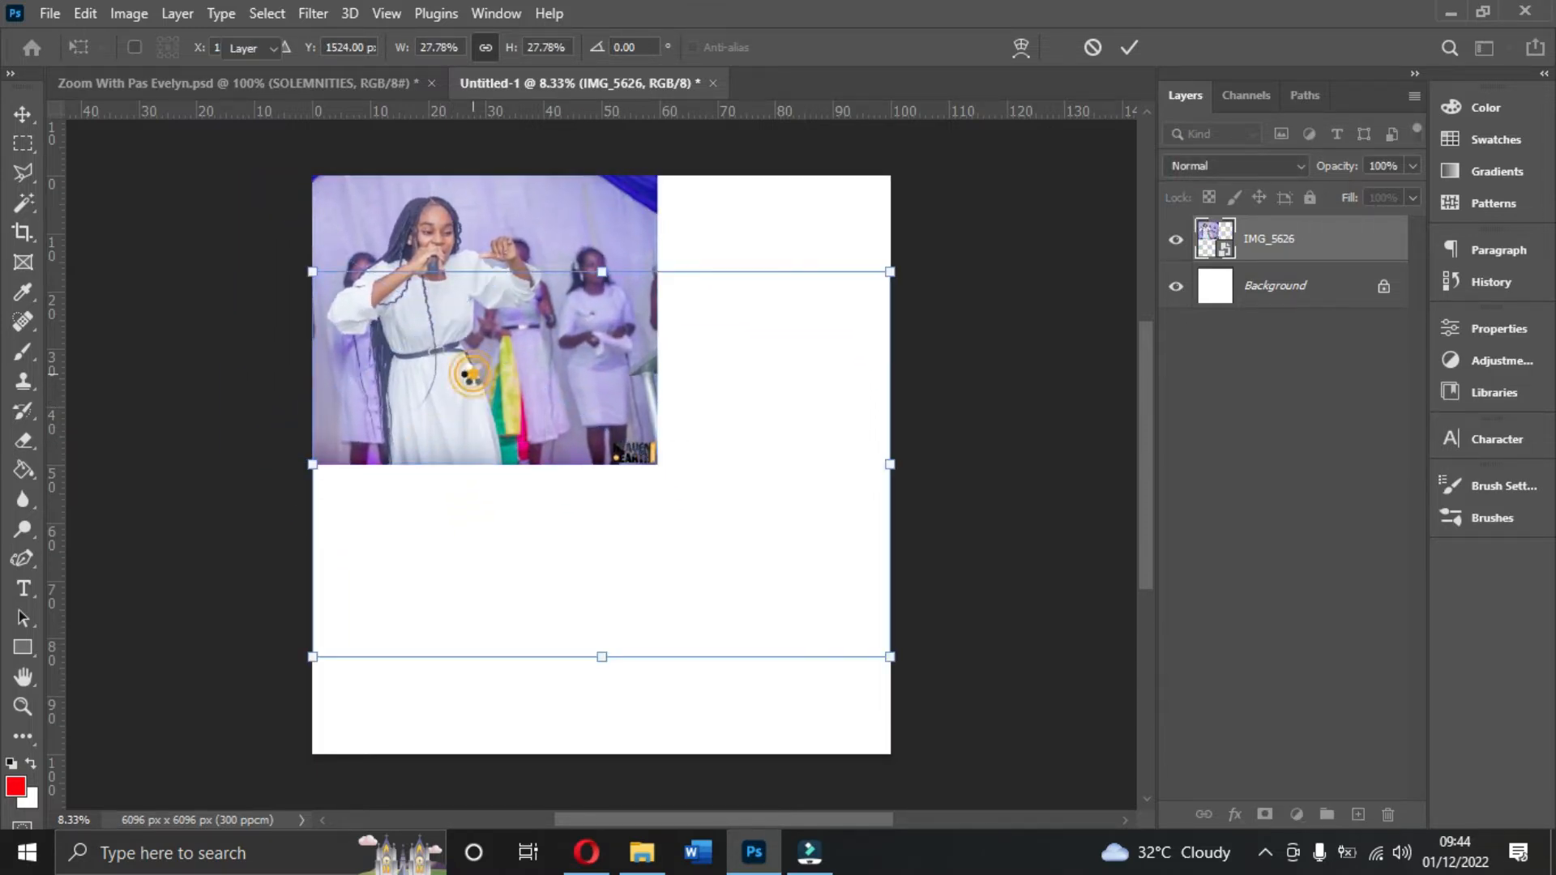
drag(476, 366, 502, 350)
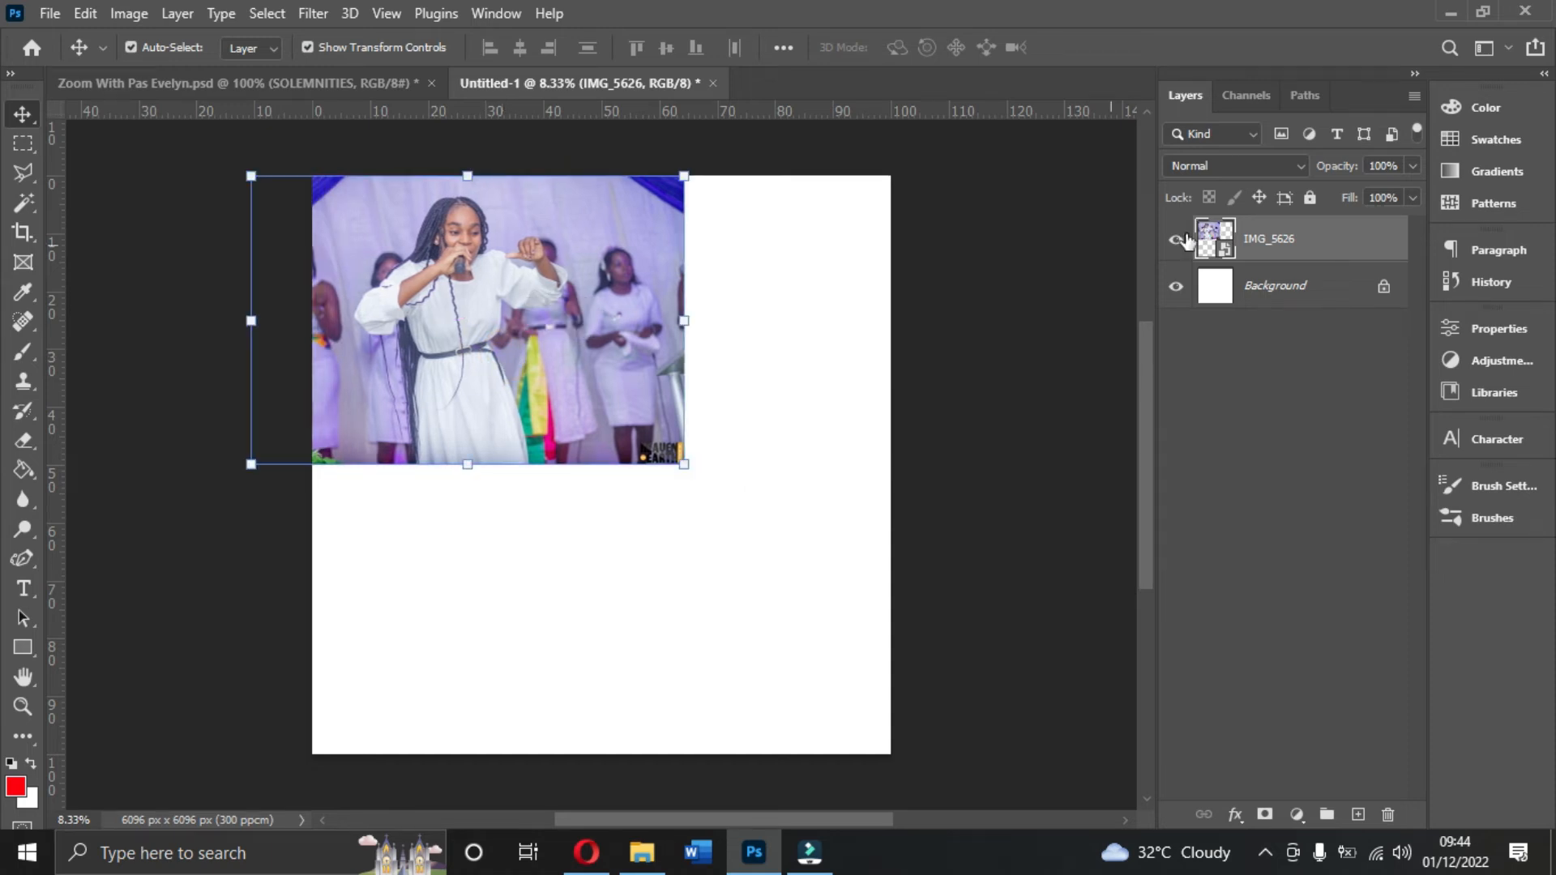
- Rasterize the IMG_5626 photo layer
right_click(1350, 249)
click(1351, 250)
right_click(1303, 243)
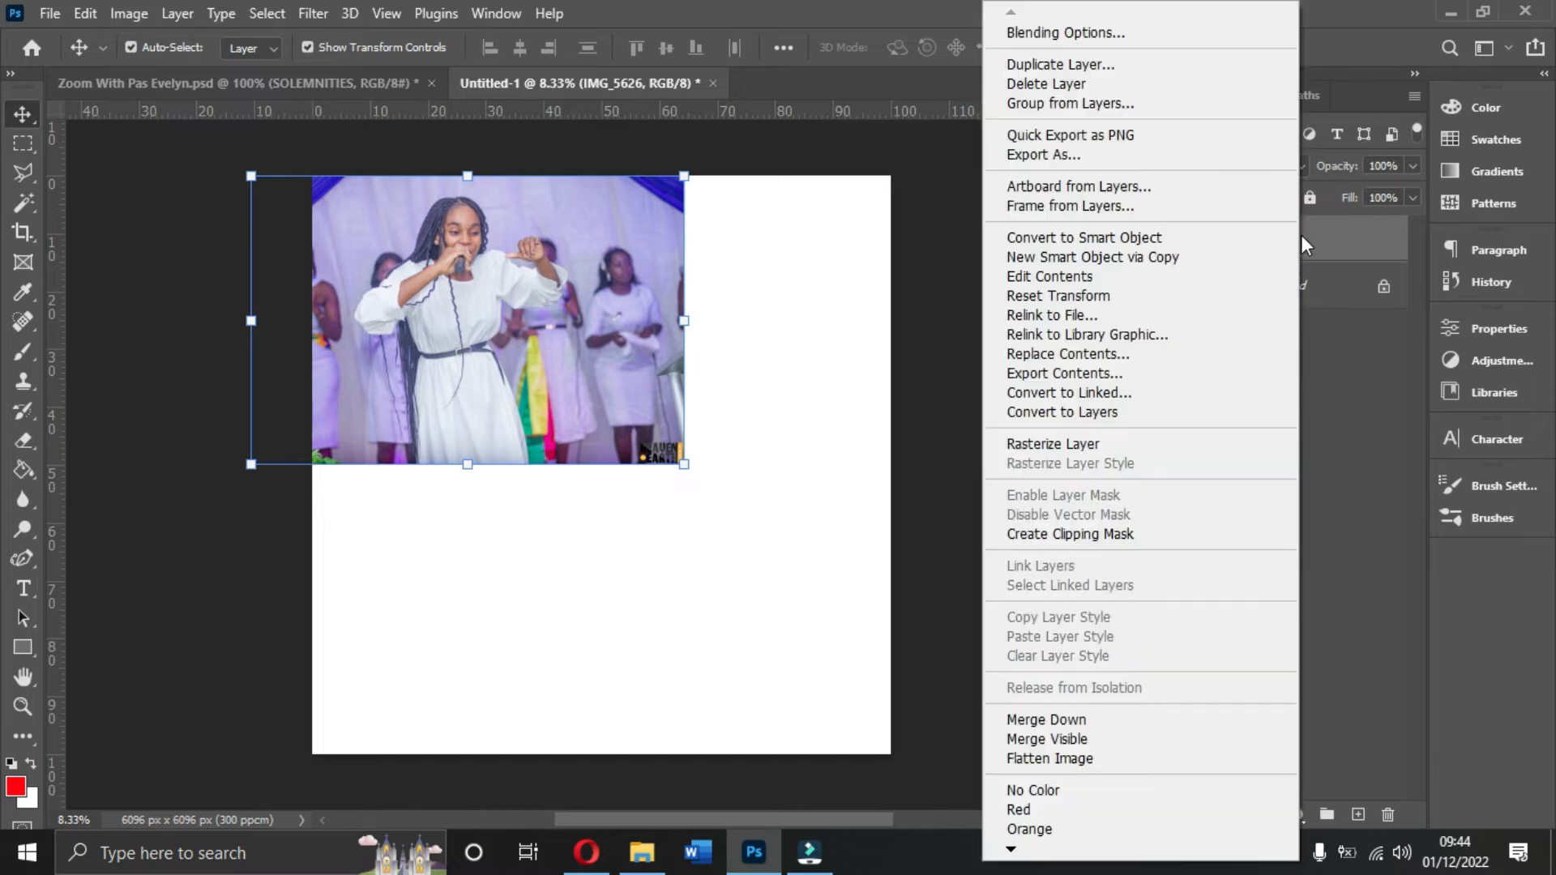
click(1067, 443)
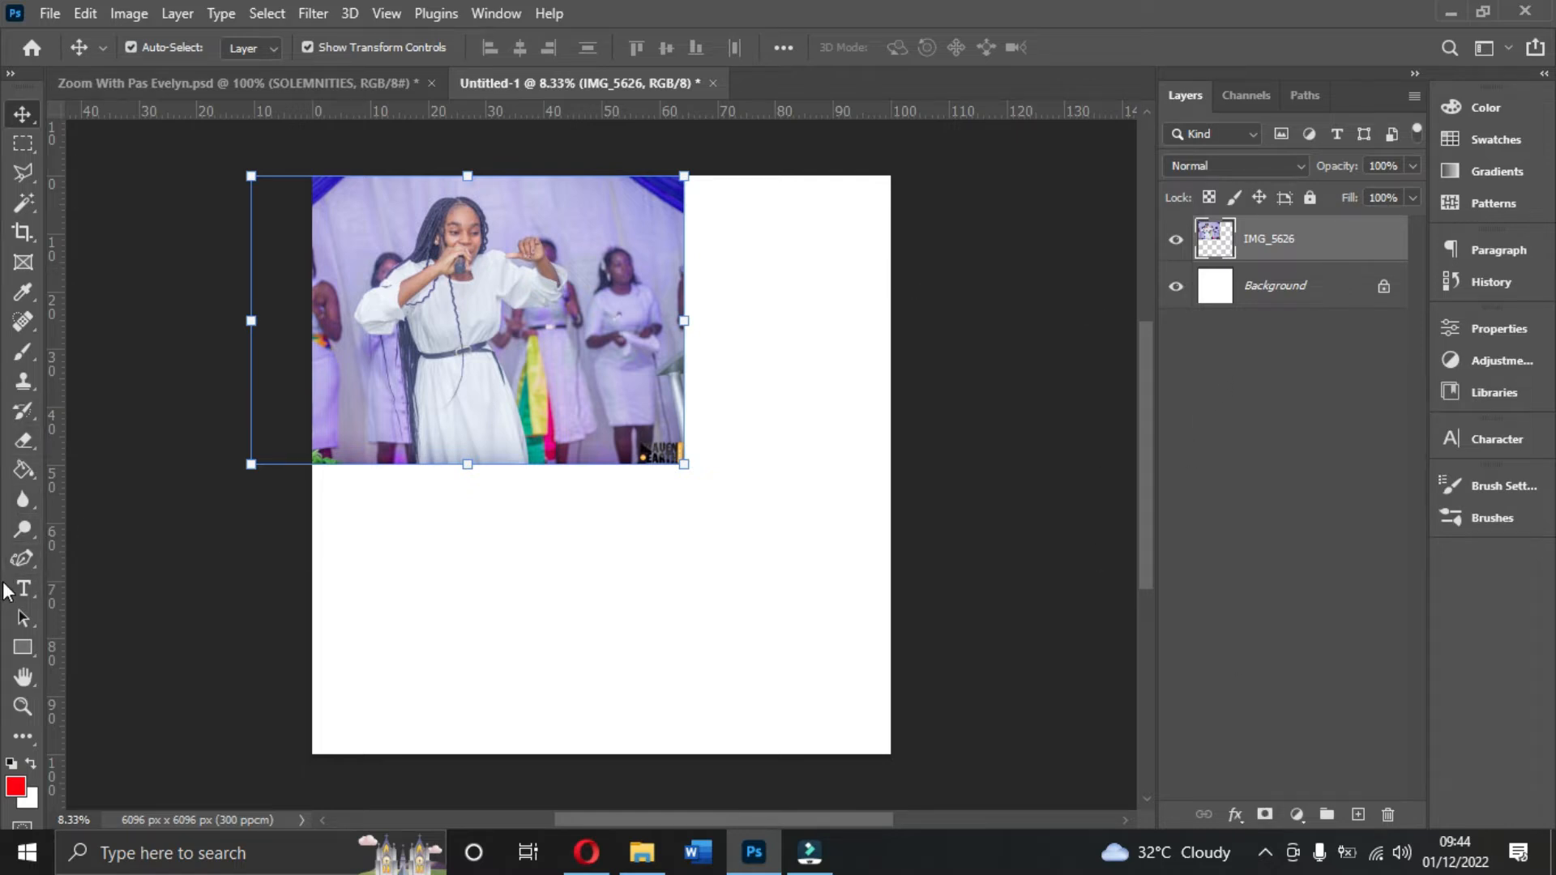
- Erase the photo's right and bottom edges with a 3937 px Soft Round eraser so they fade into the background
click(22, 441)
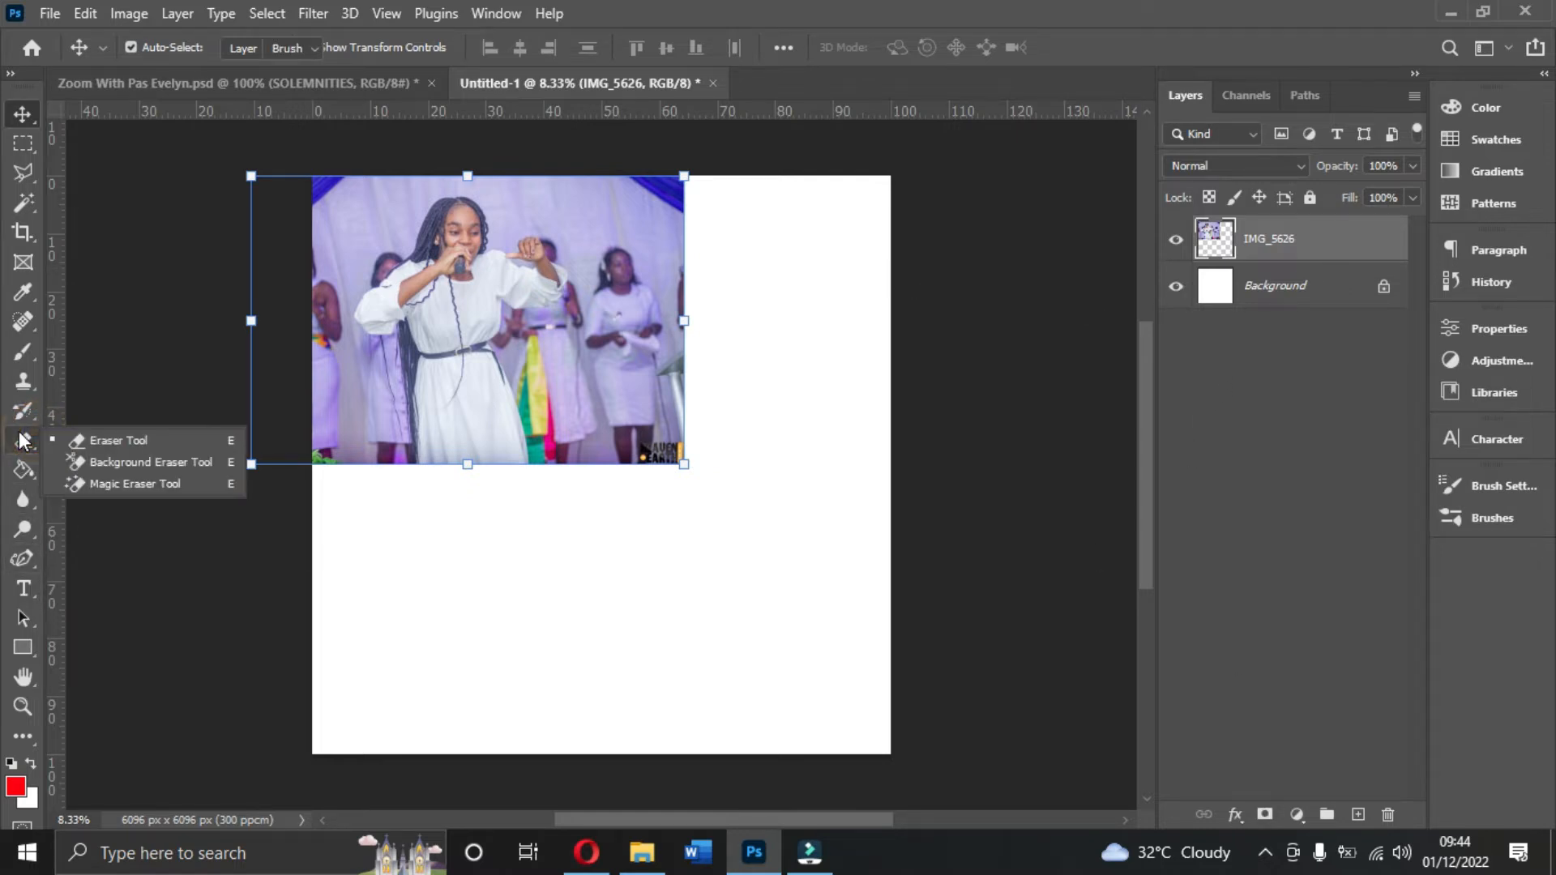
click(138, 440)
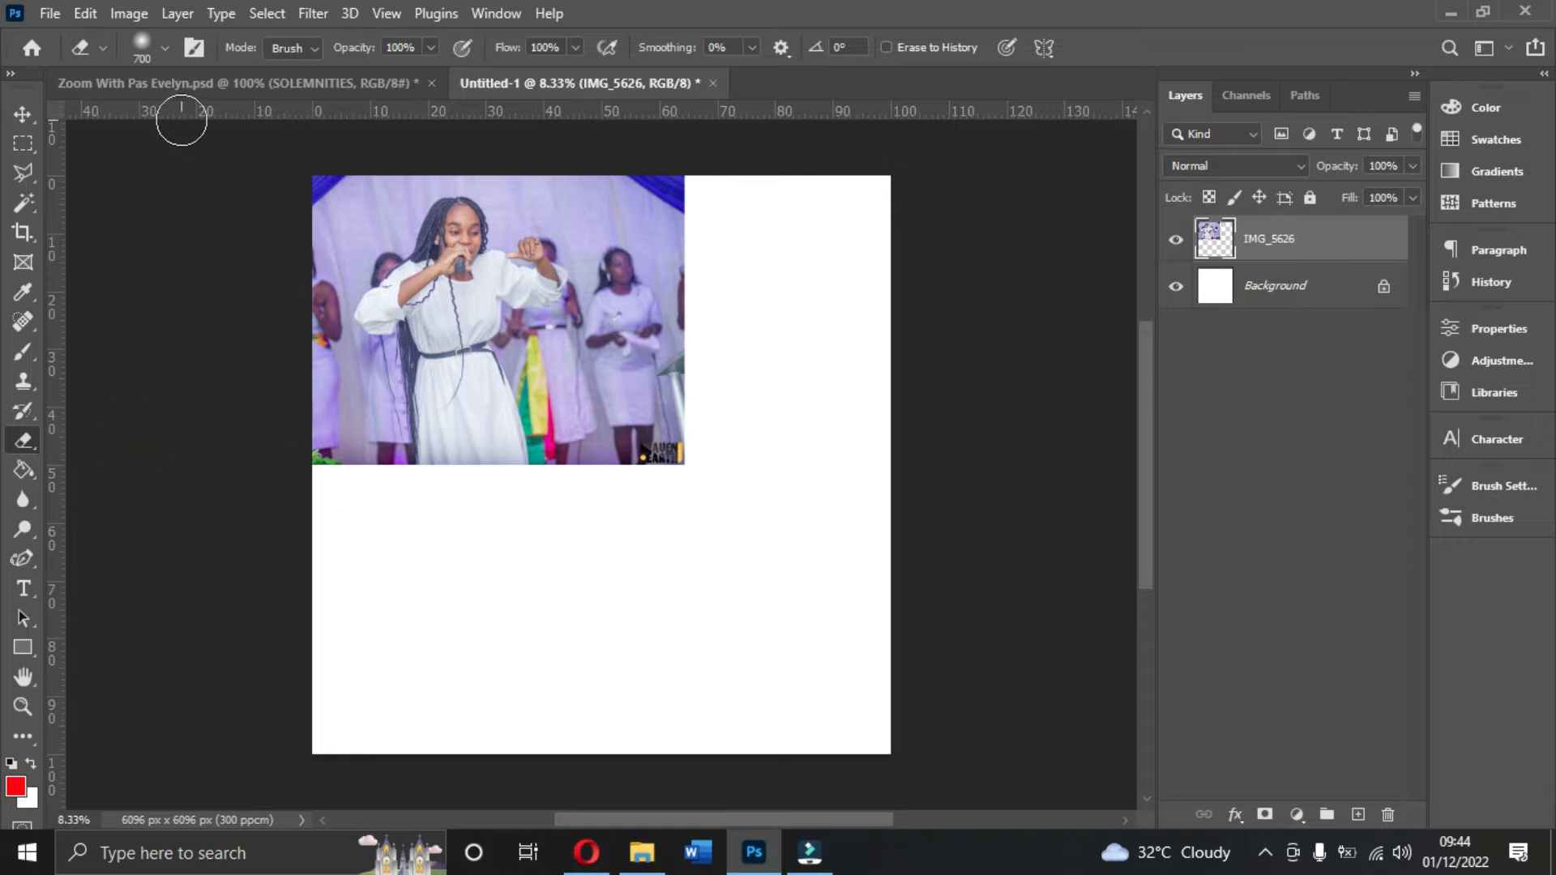
click(162, 47)
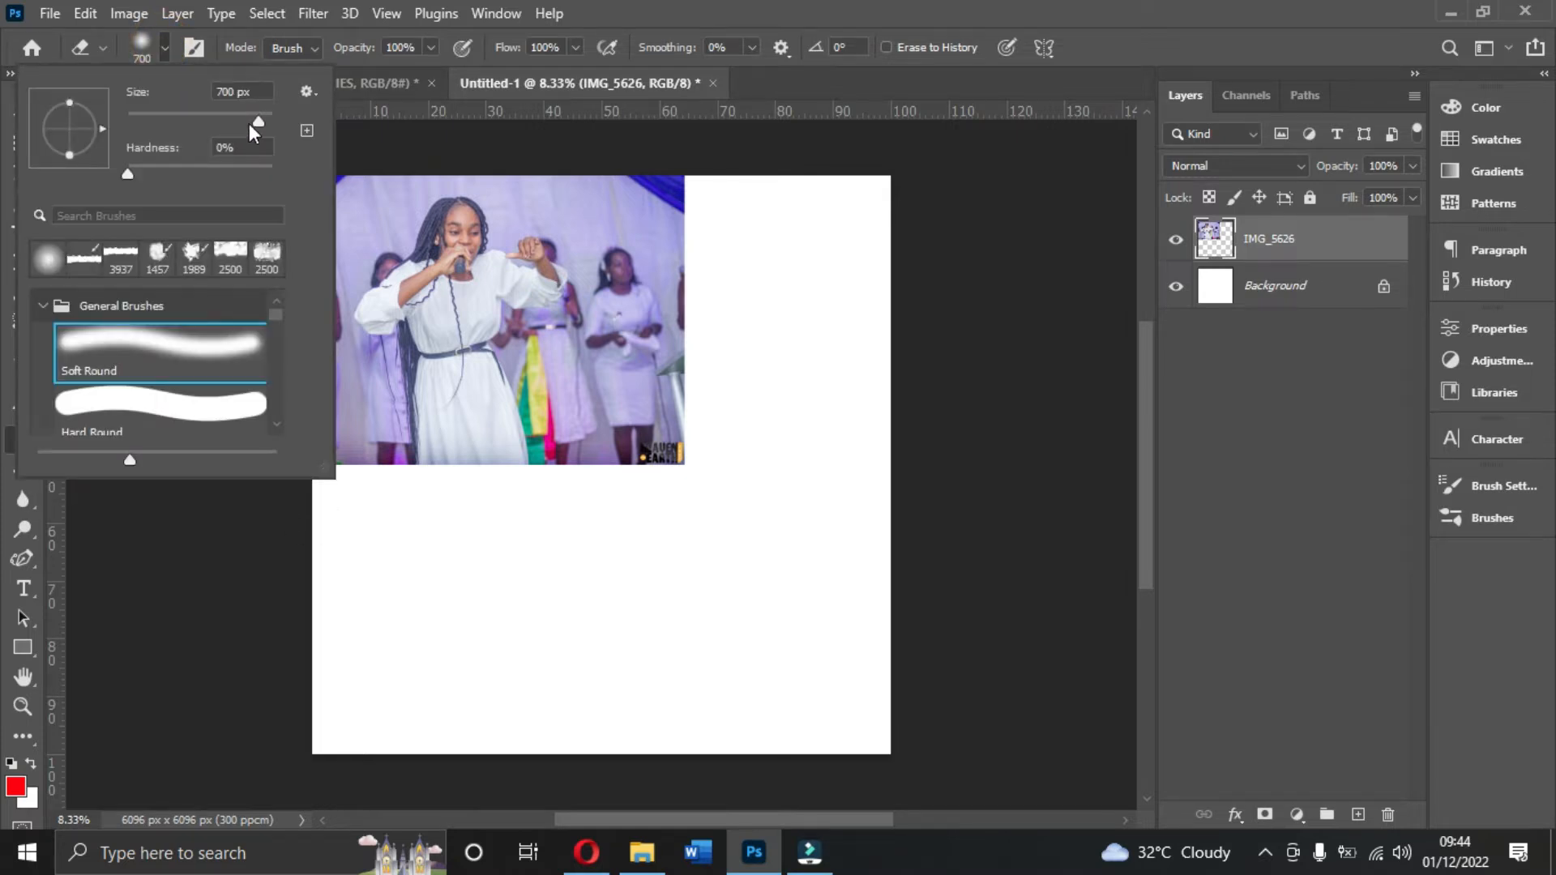
double_click(264, 90)
text(900)
mouse_move(259, 91)
mouse_down()
mouse_move(202, 90)
mouse_move(269, 122)
mouse_up()
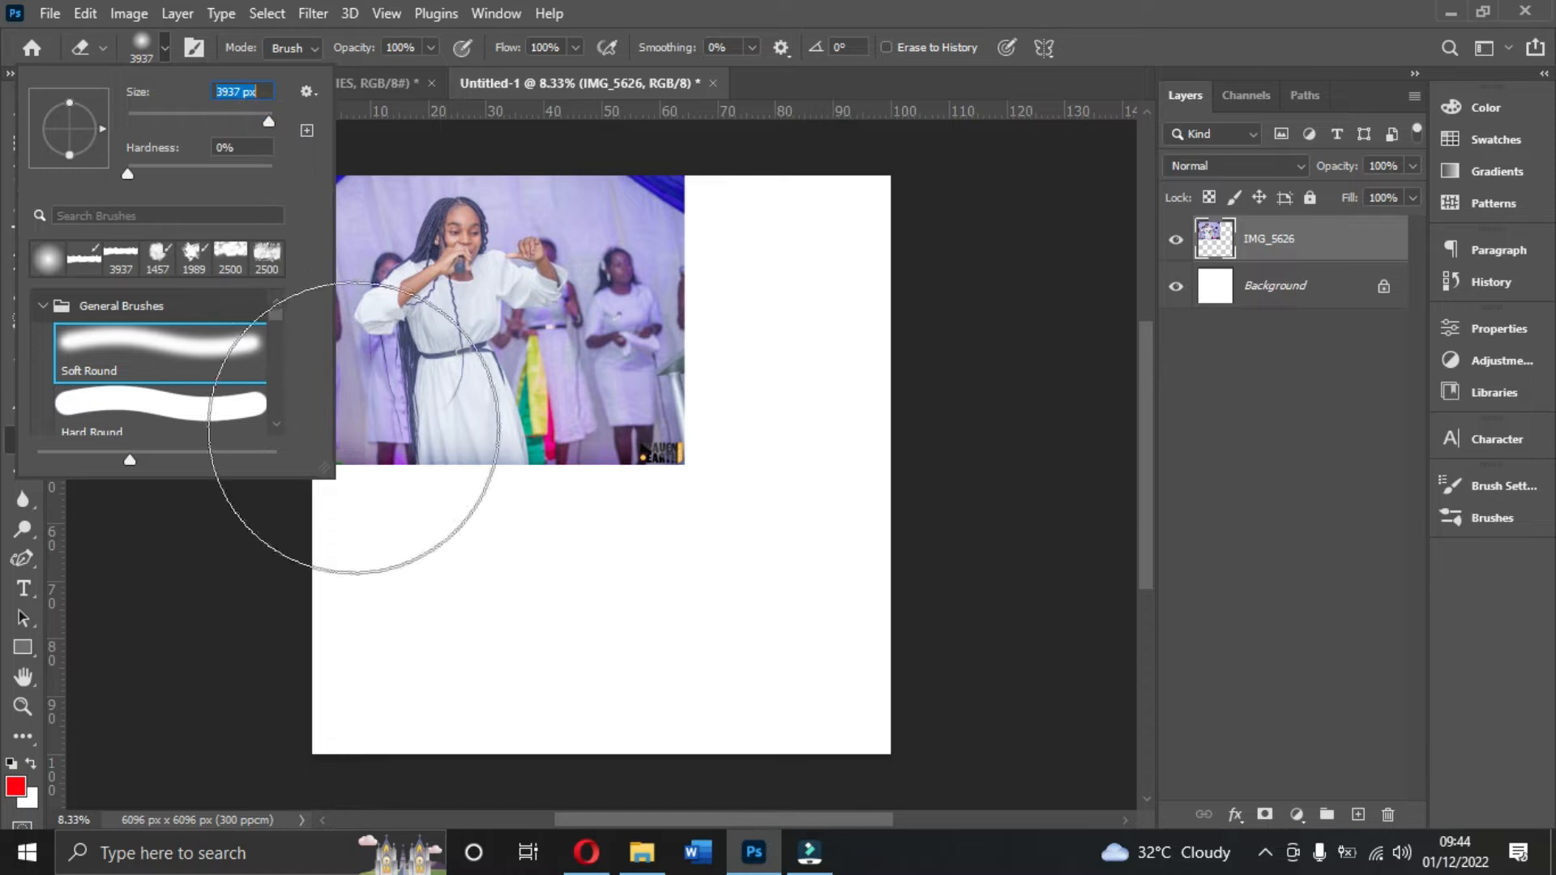
click(598, 670)
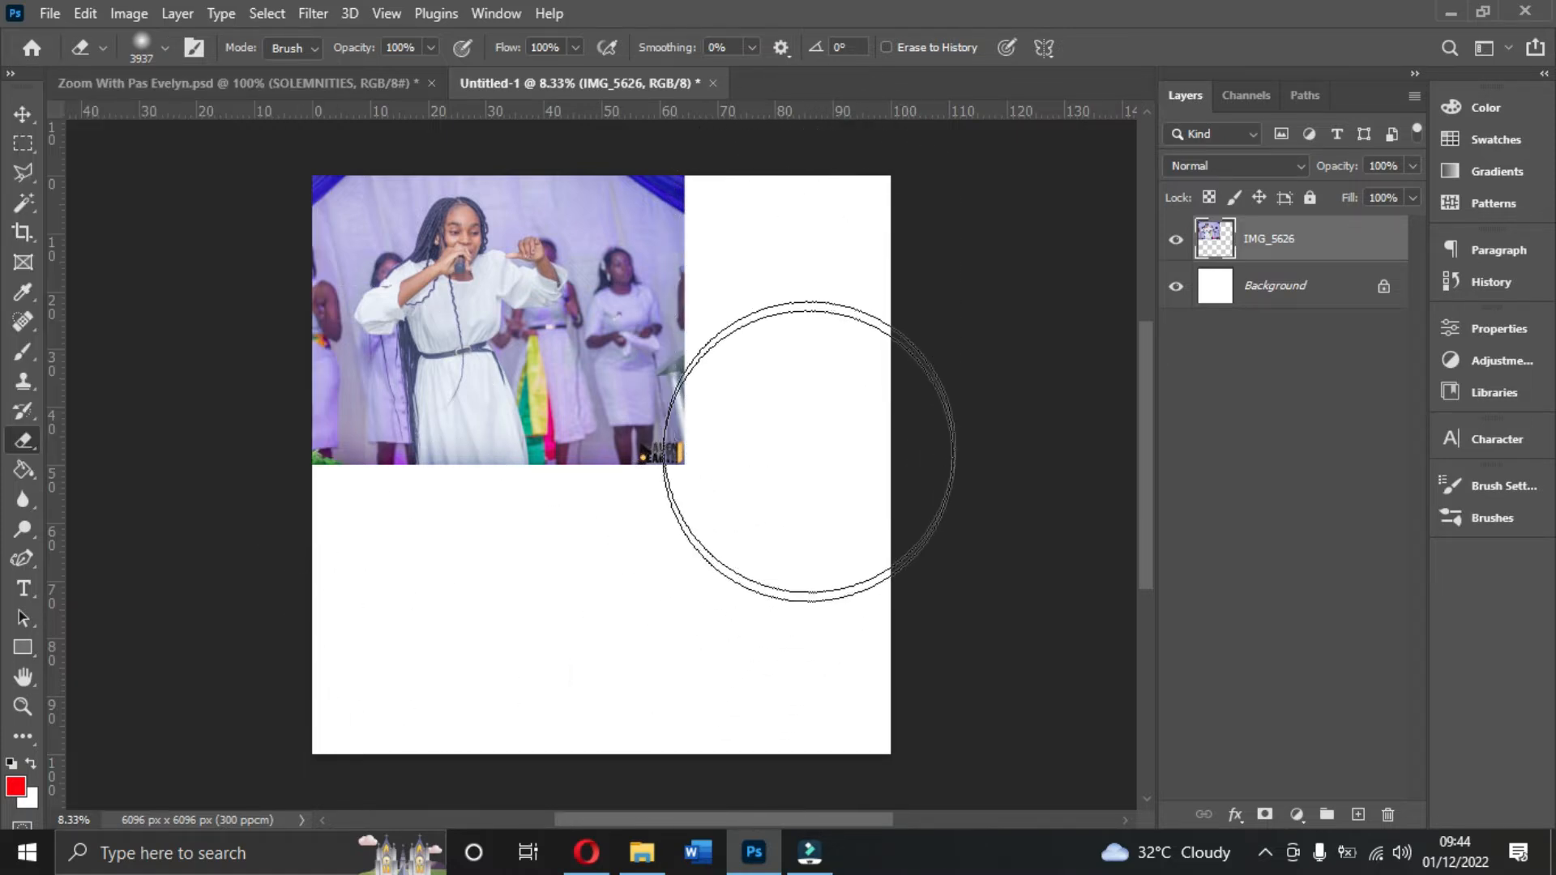
mouse_move(729, 586)
mouse_down()
mouse_move(519, 619)
mouse_move(295, 583)
mouse_move(598, 591)
mouse_move(555, 603)
mouse_up()
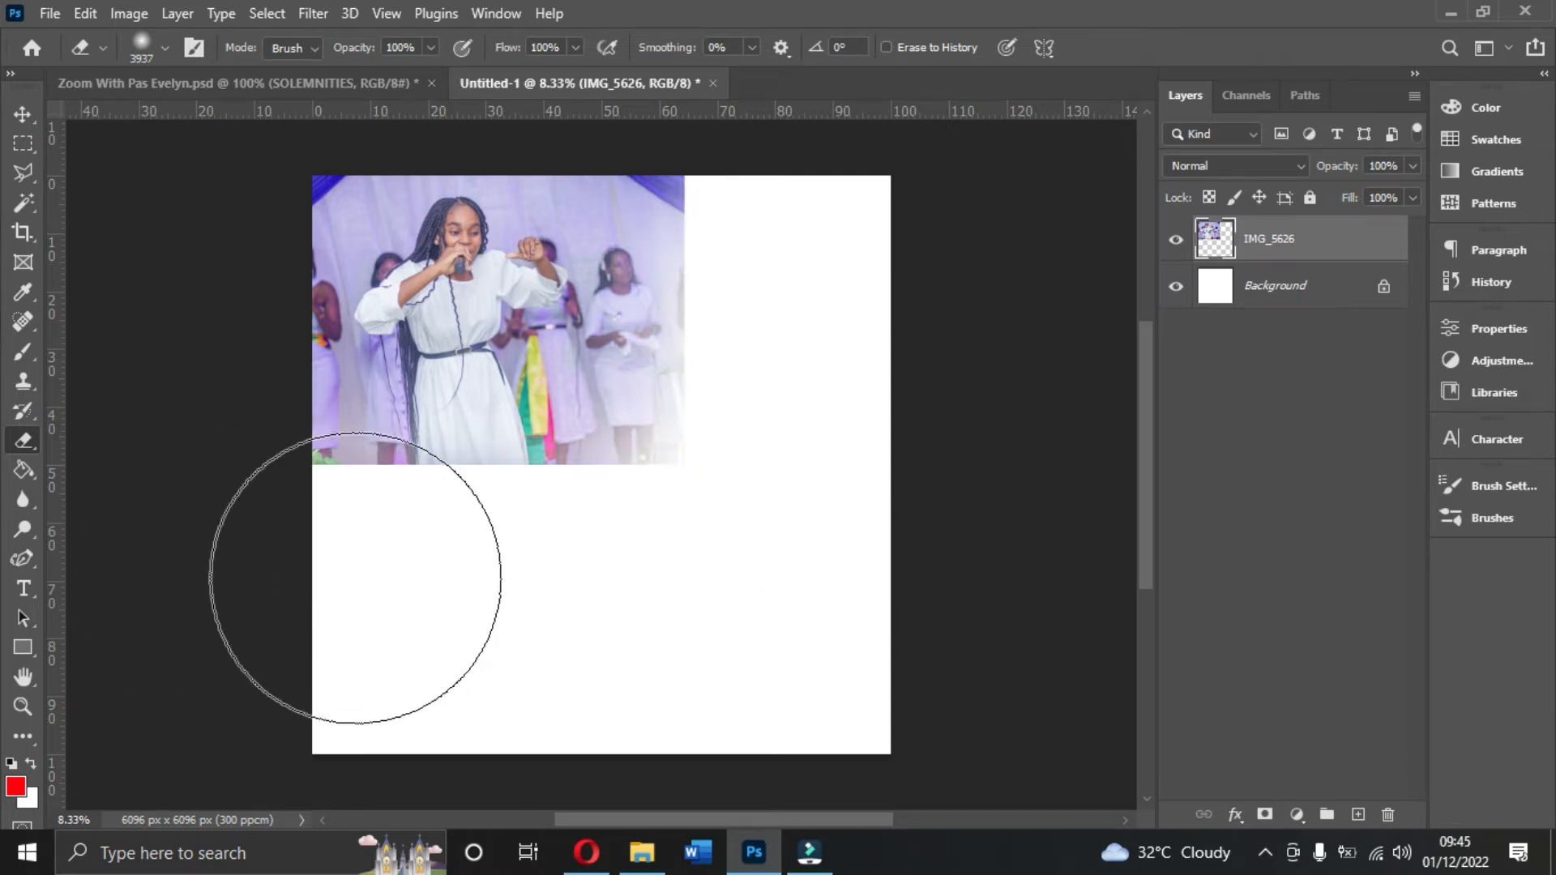
mouse_move(361, 575)
mouse_down()
mouse_move(521, 594)
mouse_move(341, 595)
mouse_up()
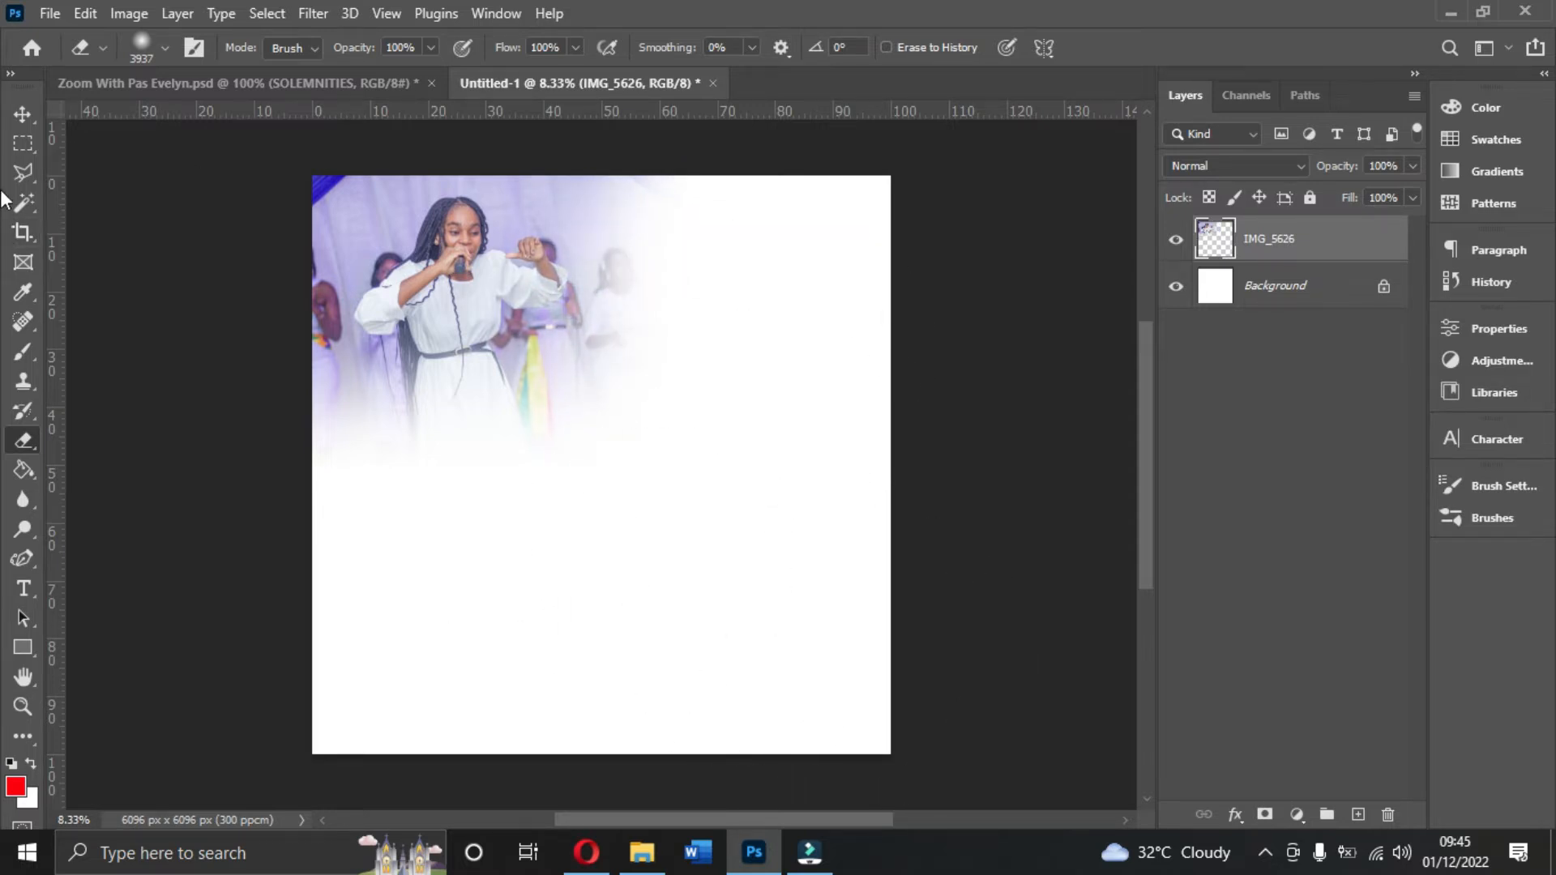
click(23, 115)
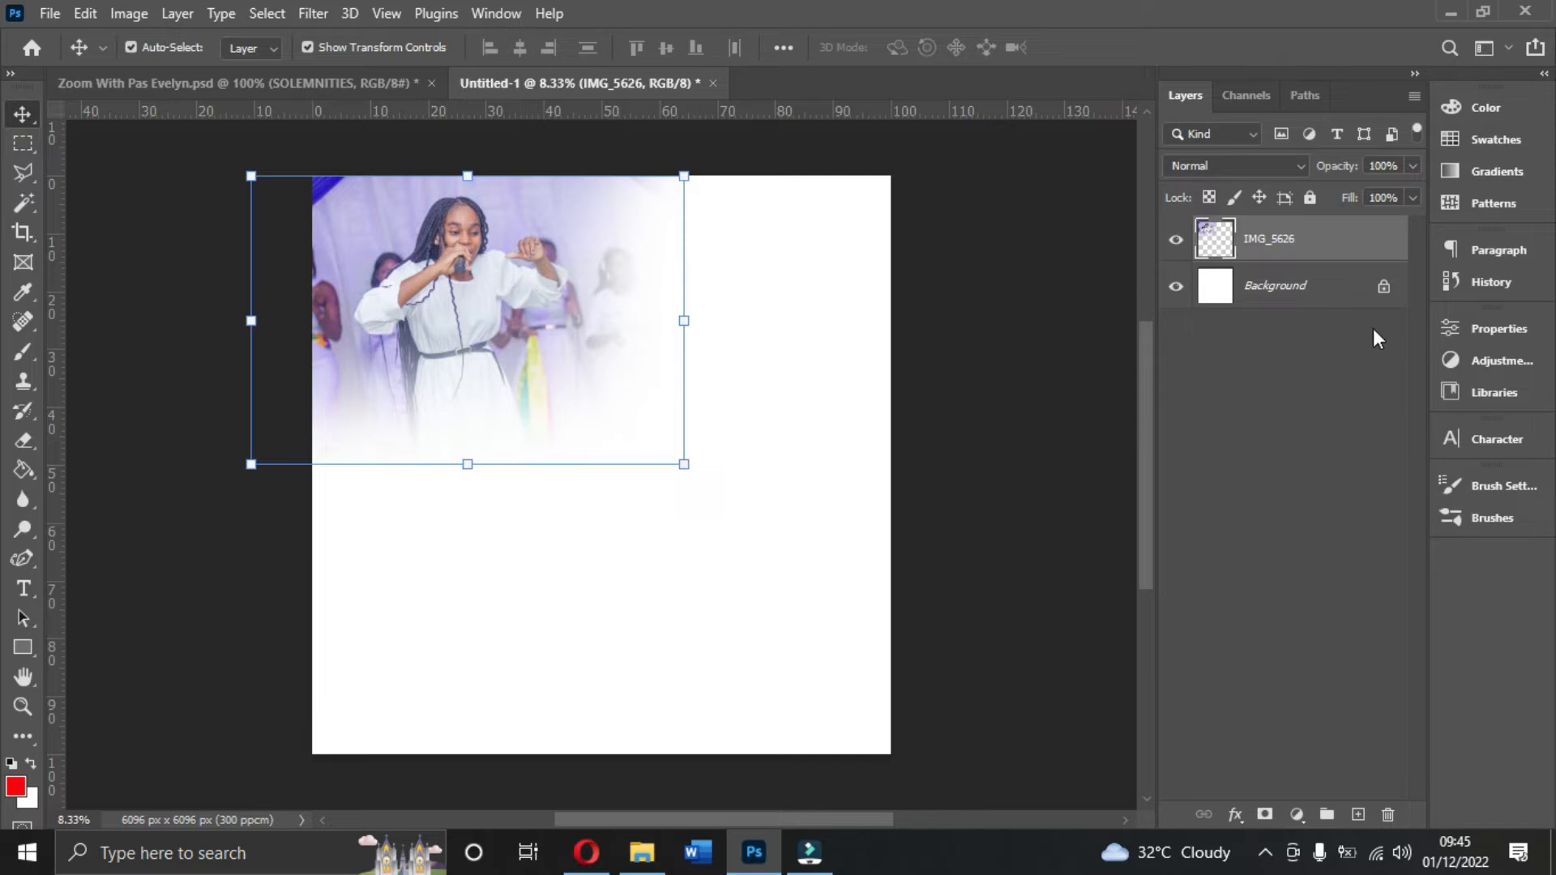
- Add a Solid Color fill layer above the Background, using the pale blue e2e6f1 sampled from the singer's dress
click(1321, 292)
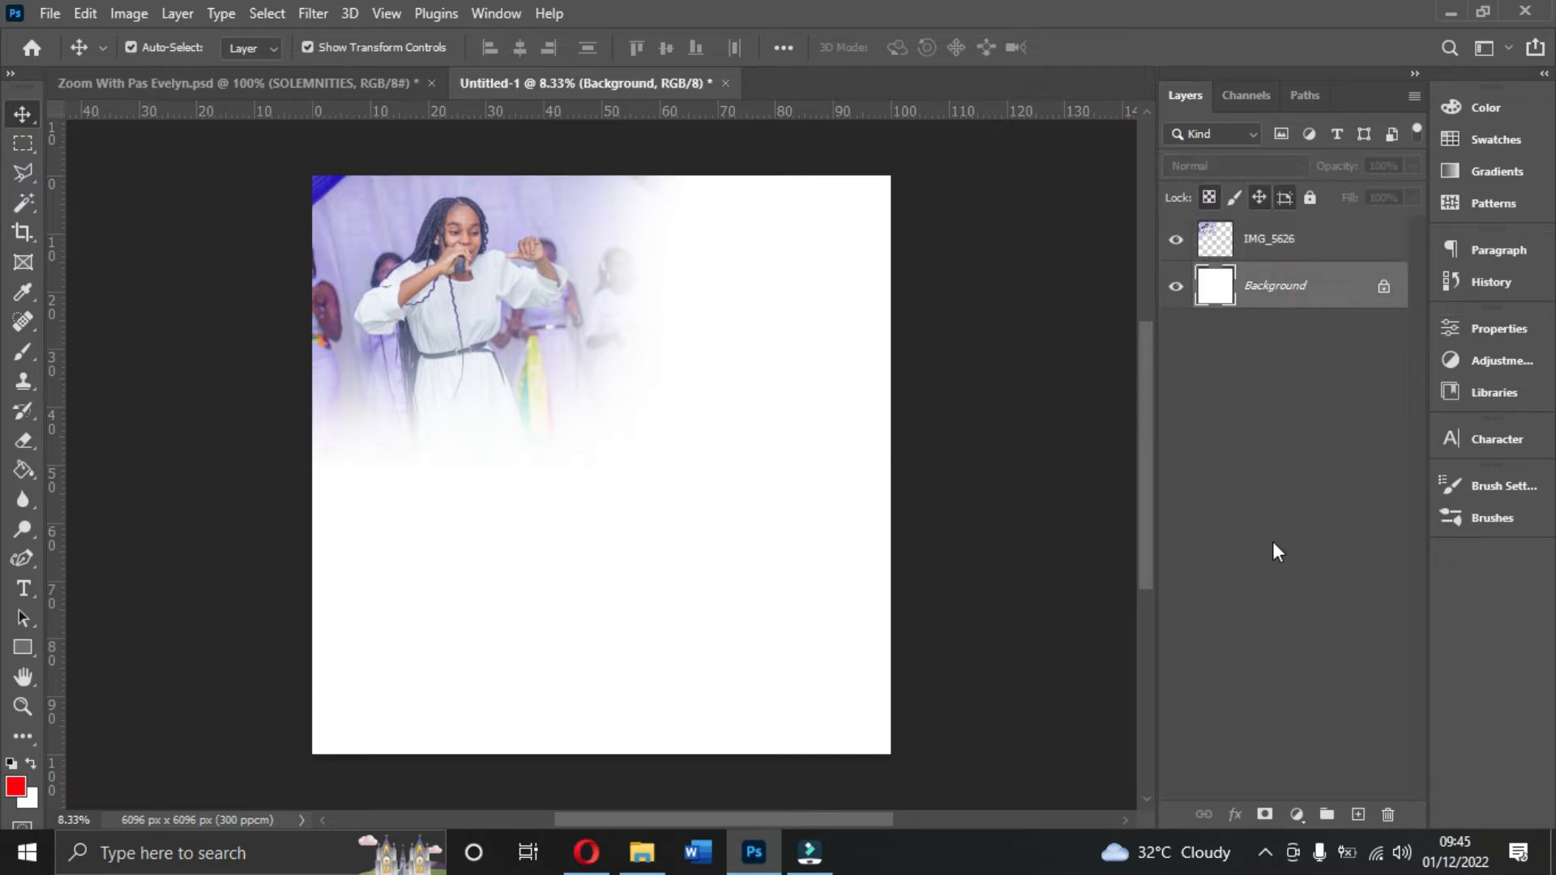
click(1297, 815)
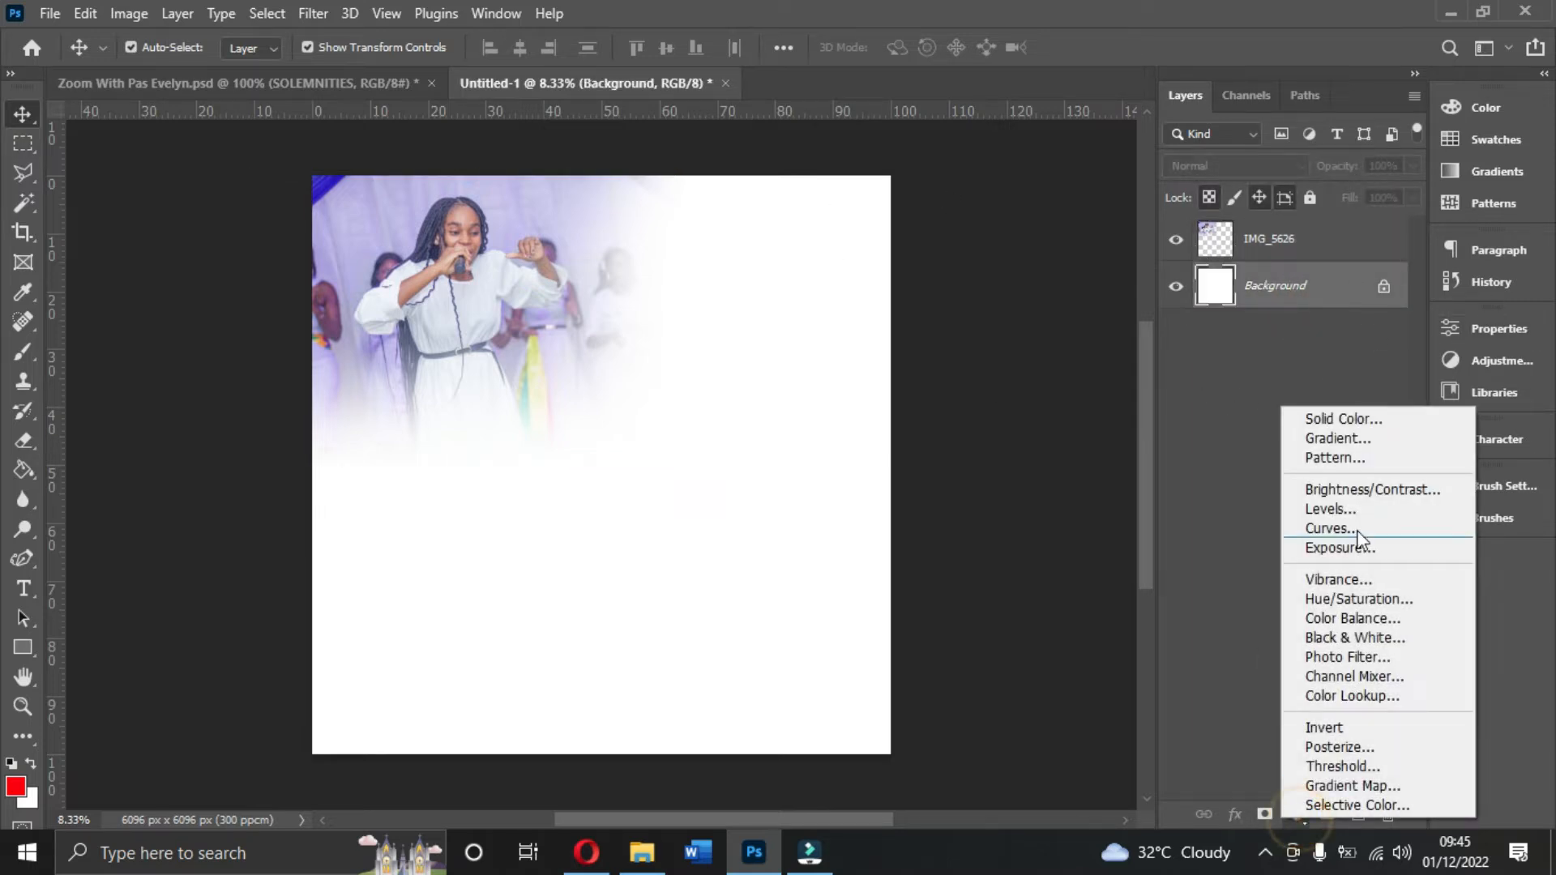
click(1356, 417)
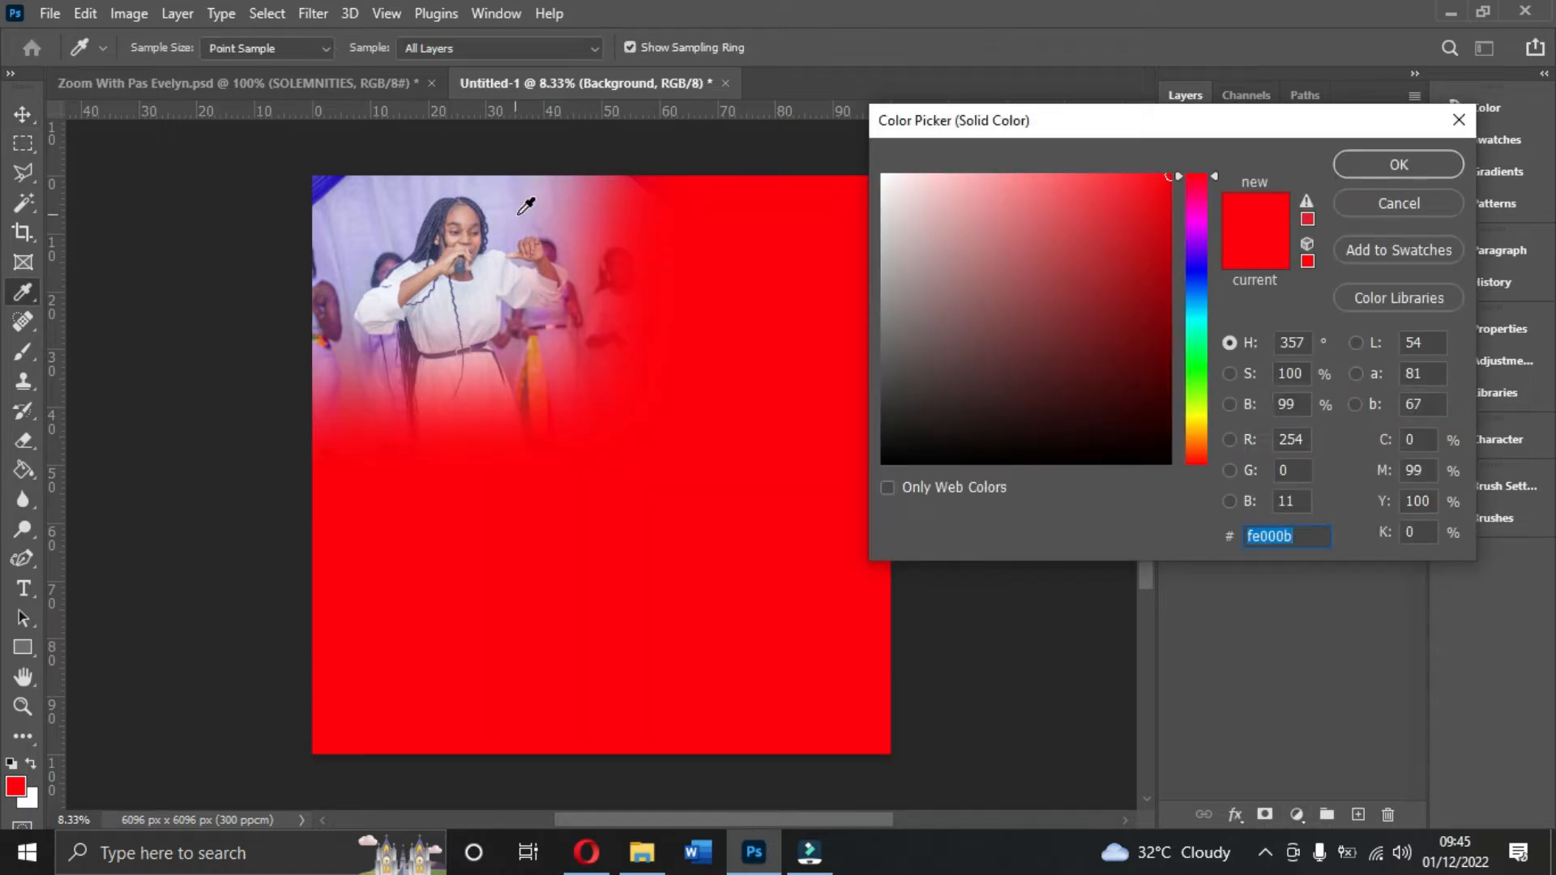
click(524, 208)
click(475, 297)
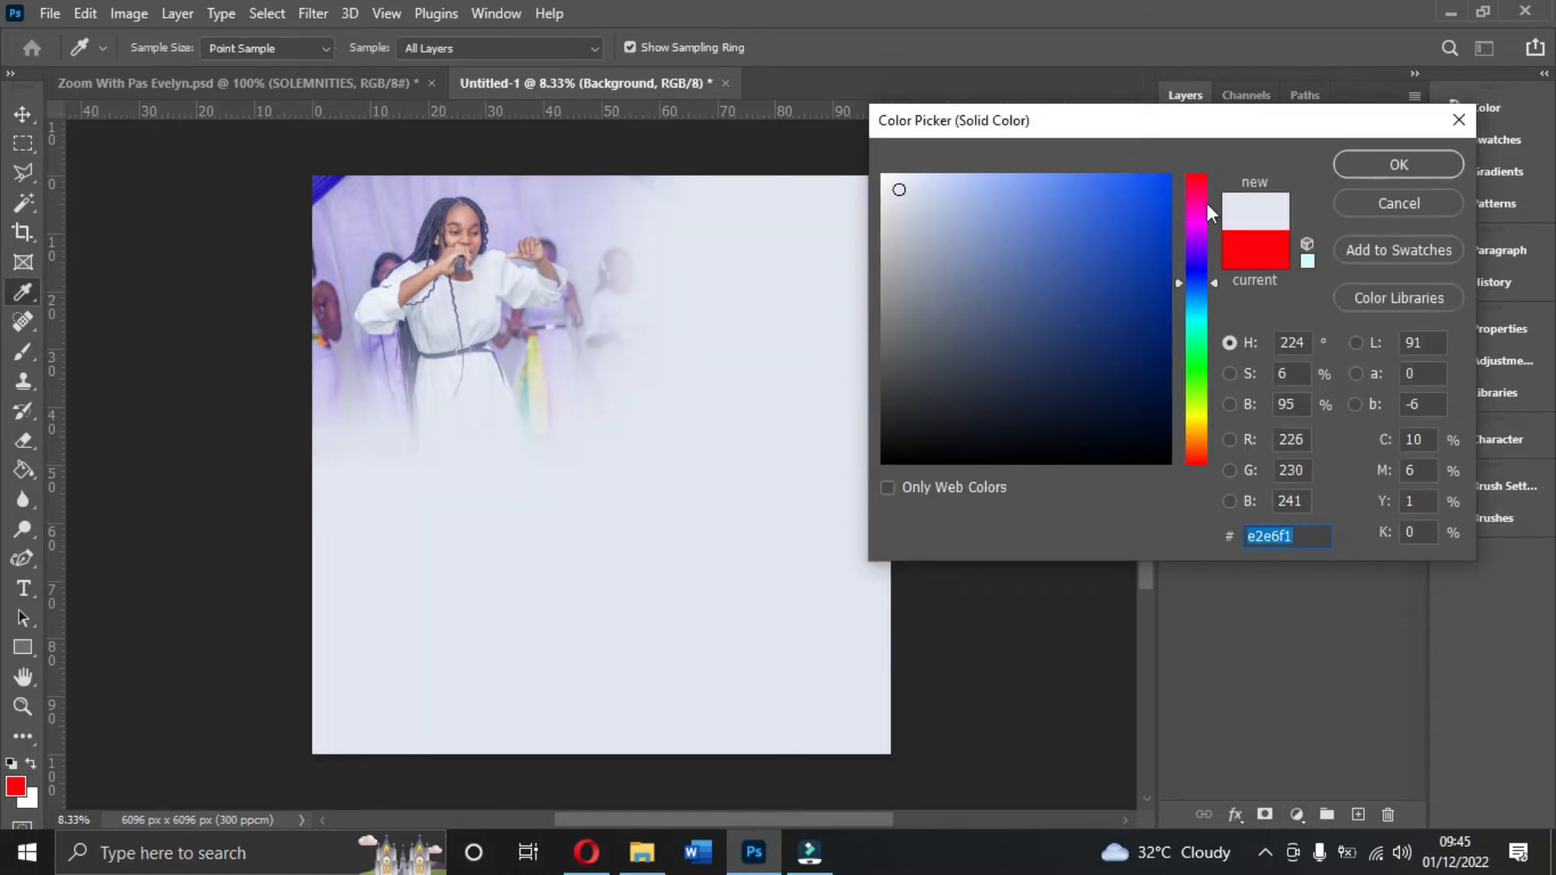
click(1373, 166)
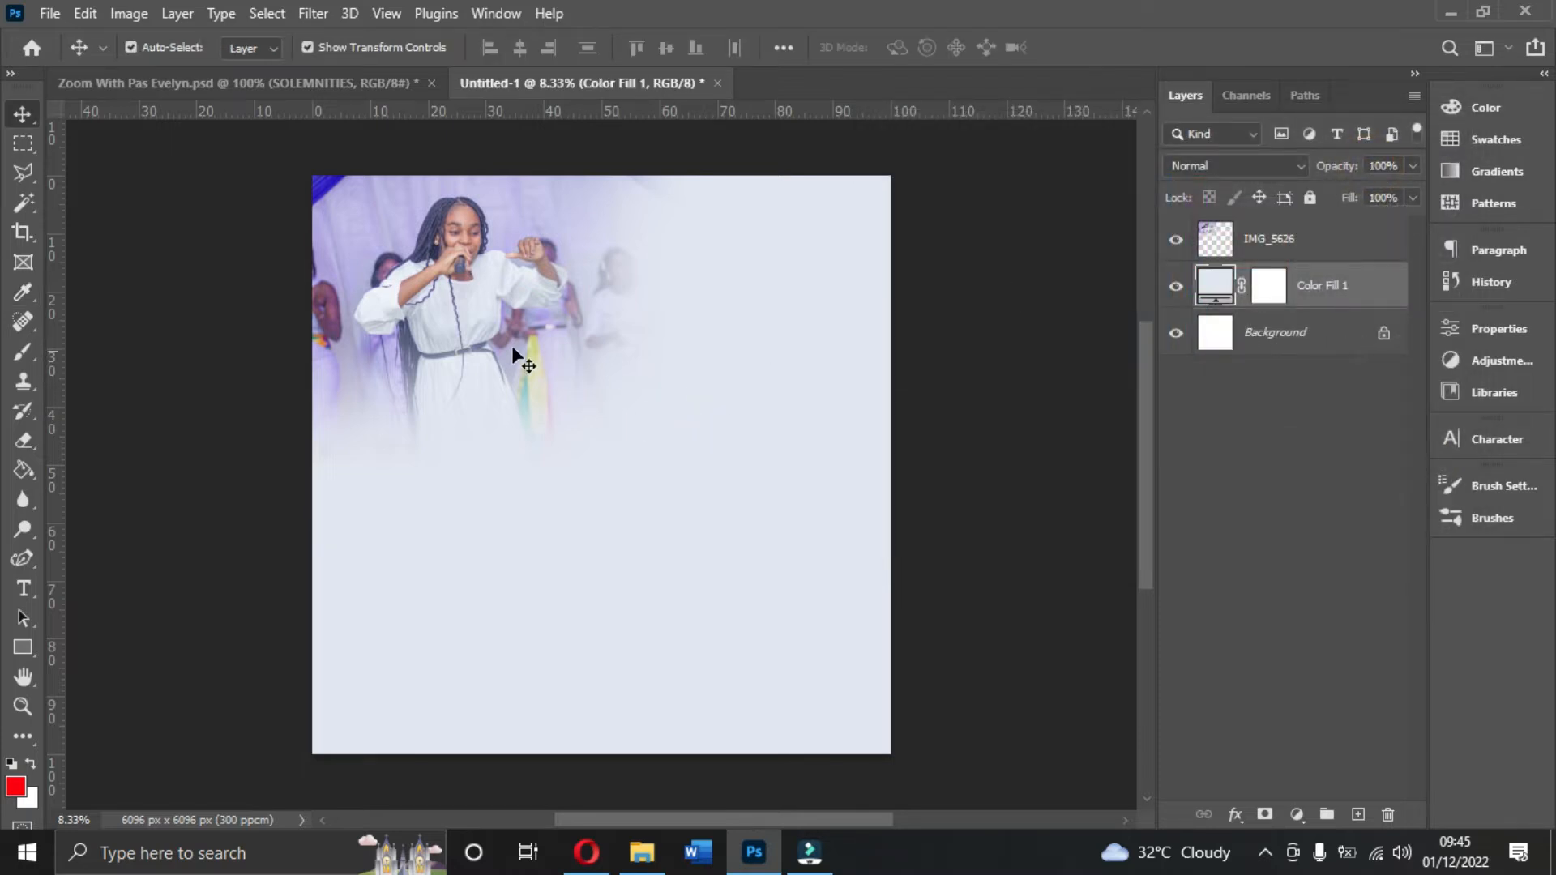
- Lower the opacity of the IMG_5626 photo layer to about 26%
click(467, 316)
drag(1414, 166, 1328, 207)
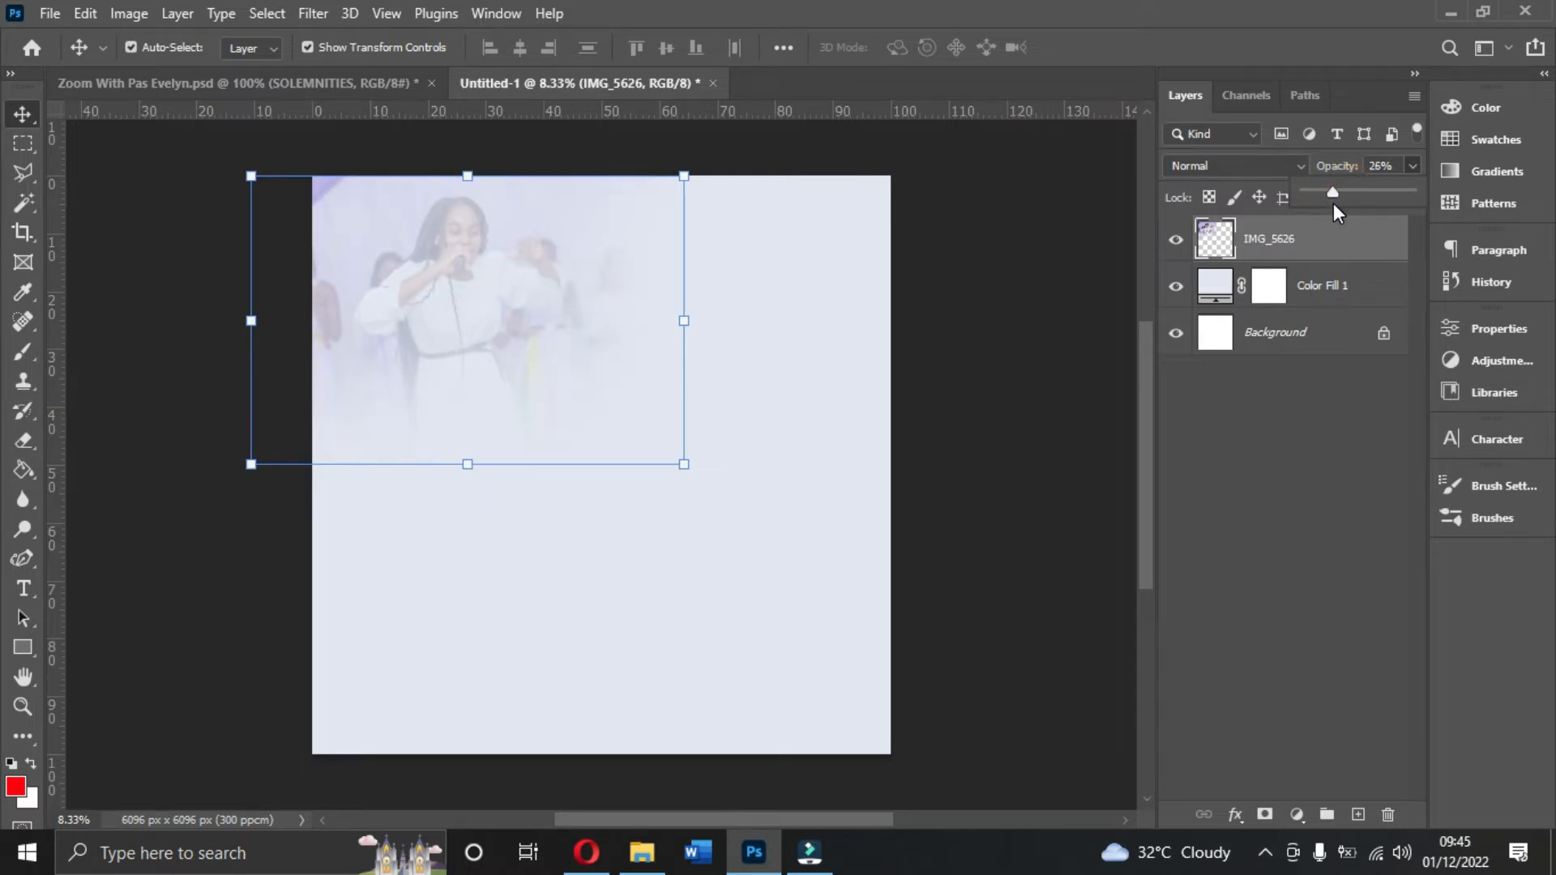
click(980, 279)
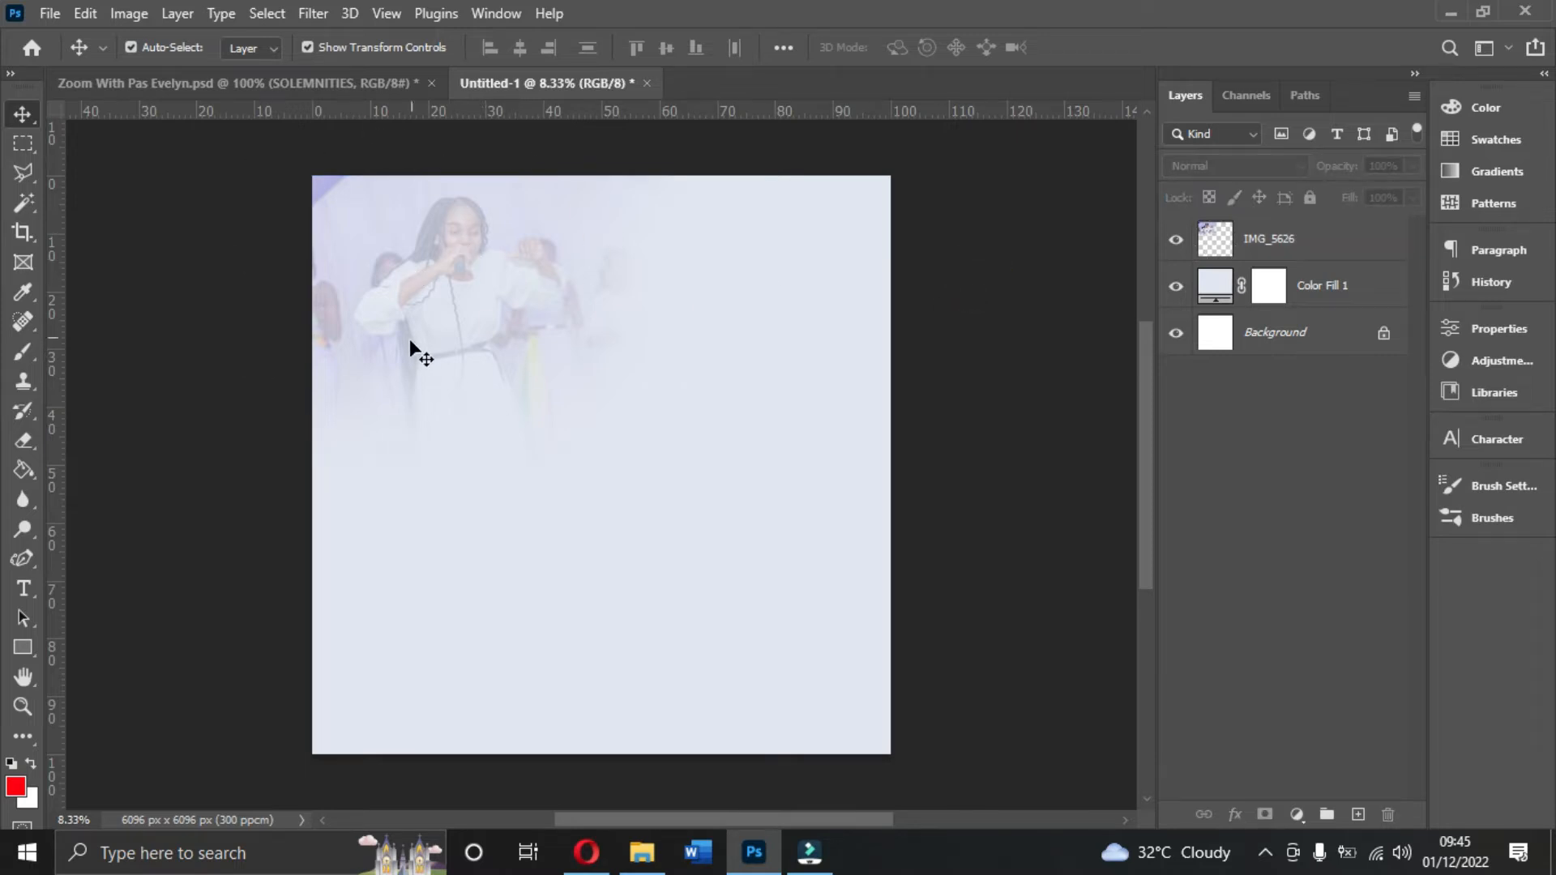
- Switch to File Explorer, place the Logo image from the ASSIGN 5 folder, and scale it down in the canvas's upper middle
click(663, 864)
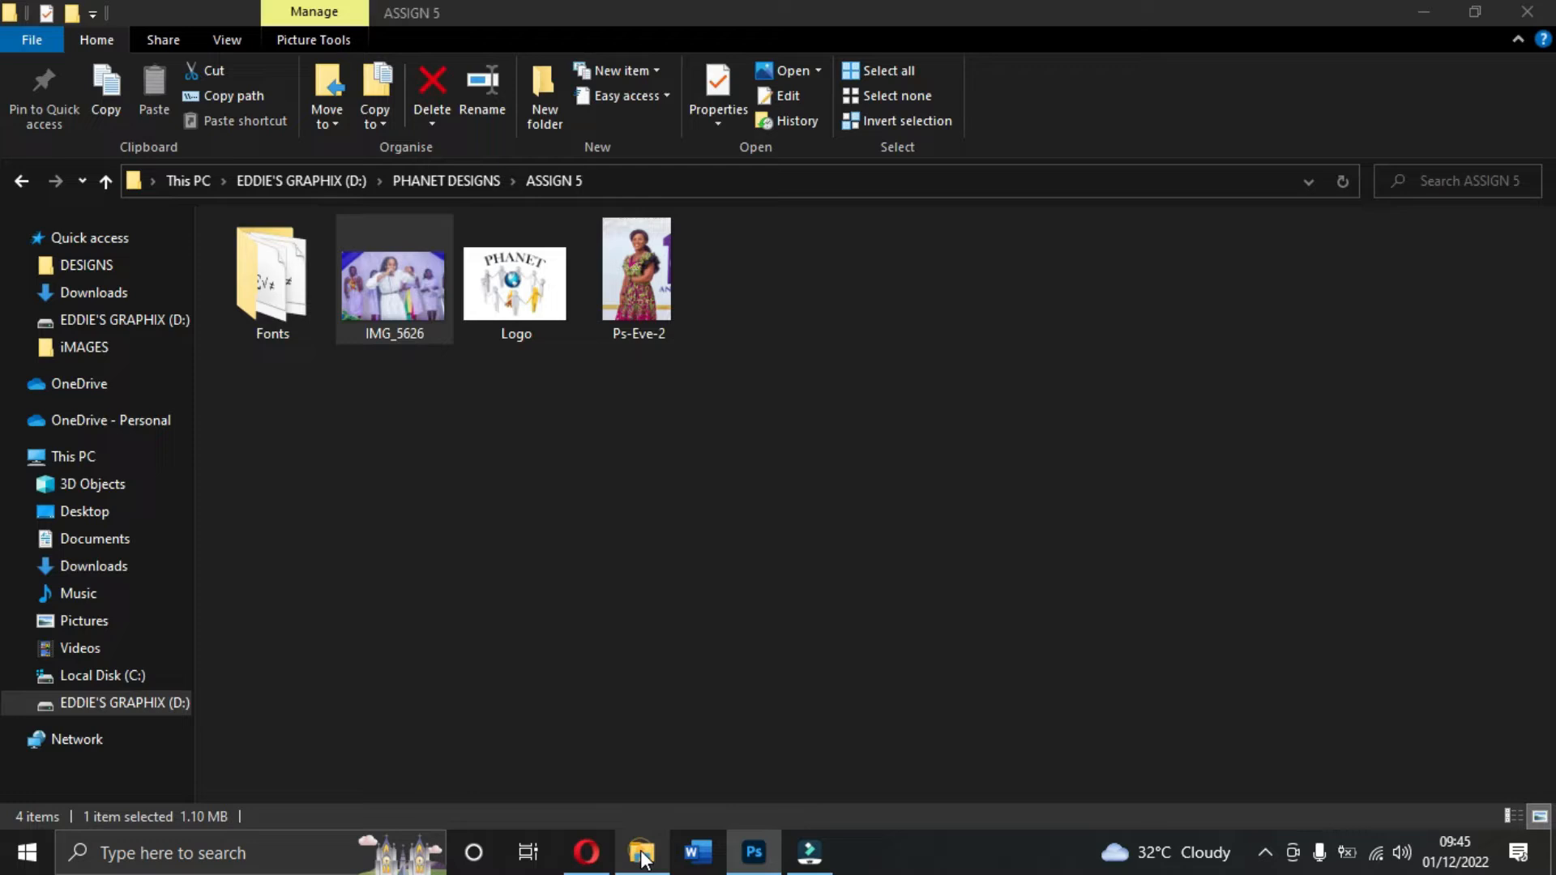
double_click(517, 283)
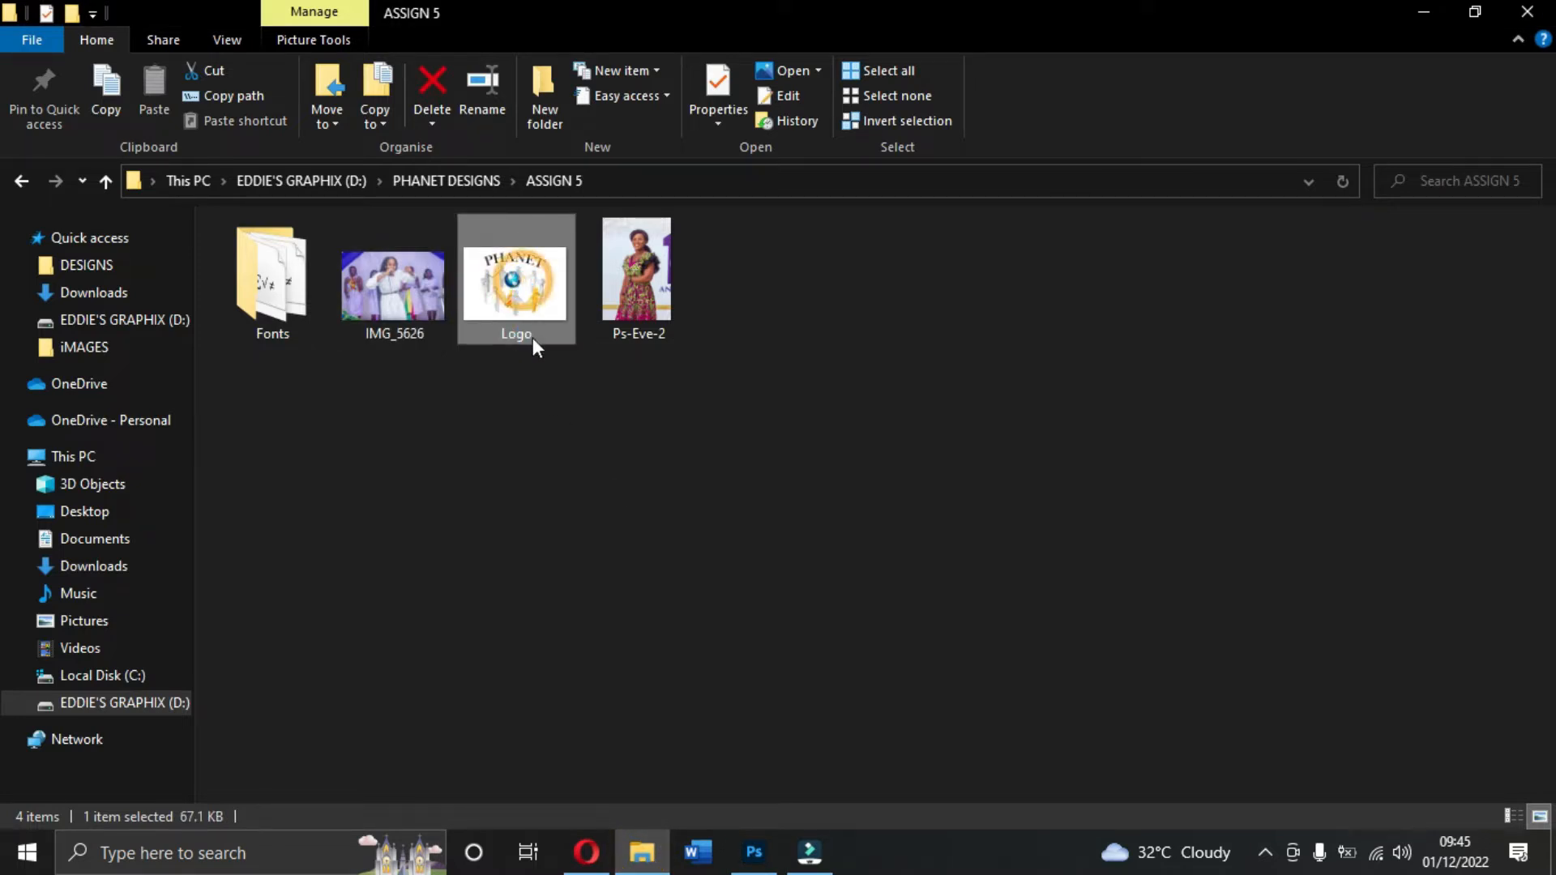
drag(522, 305, 572, 369)
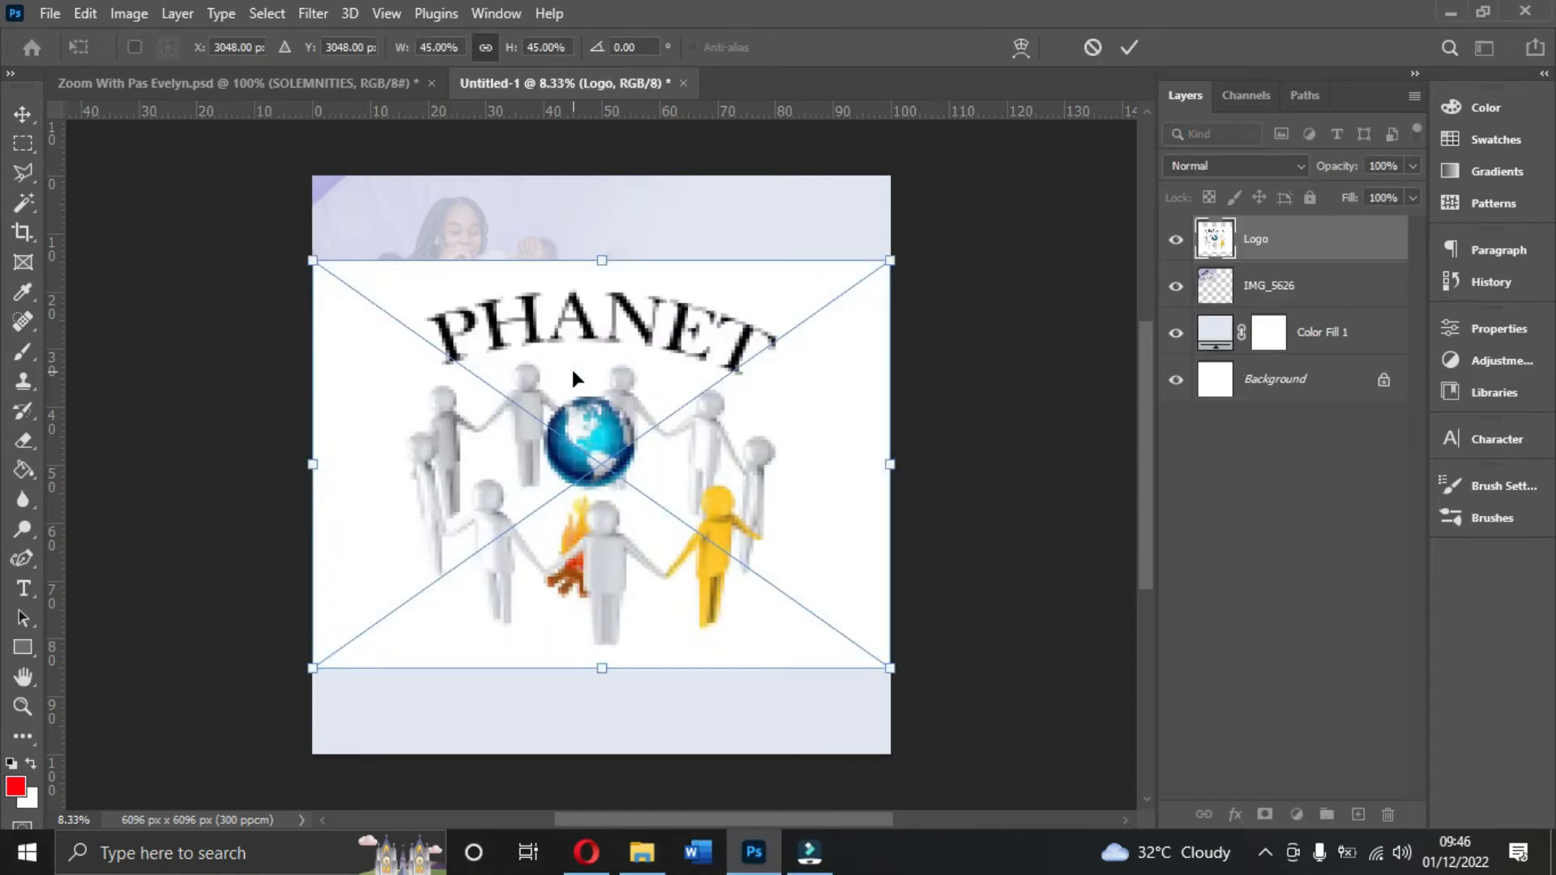
drag(606, 660, 577, 331)
key(Return)
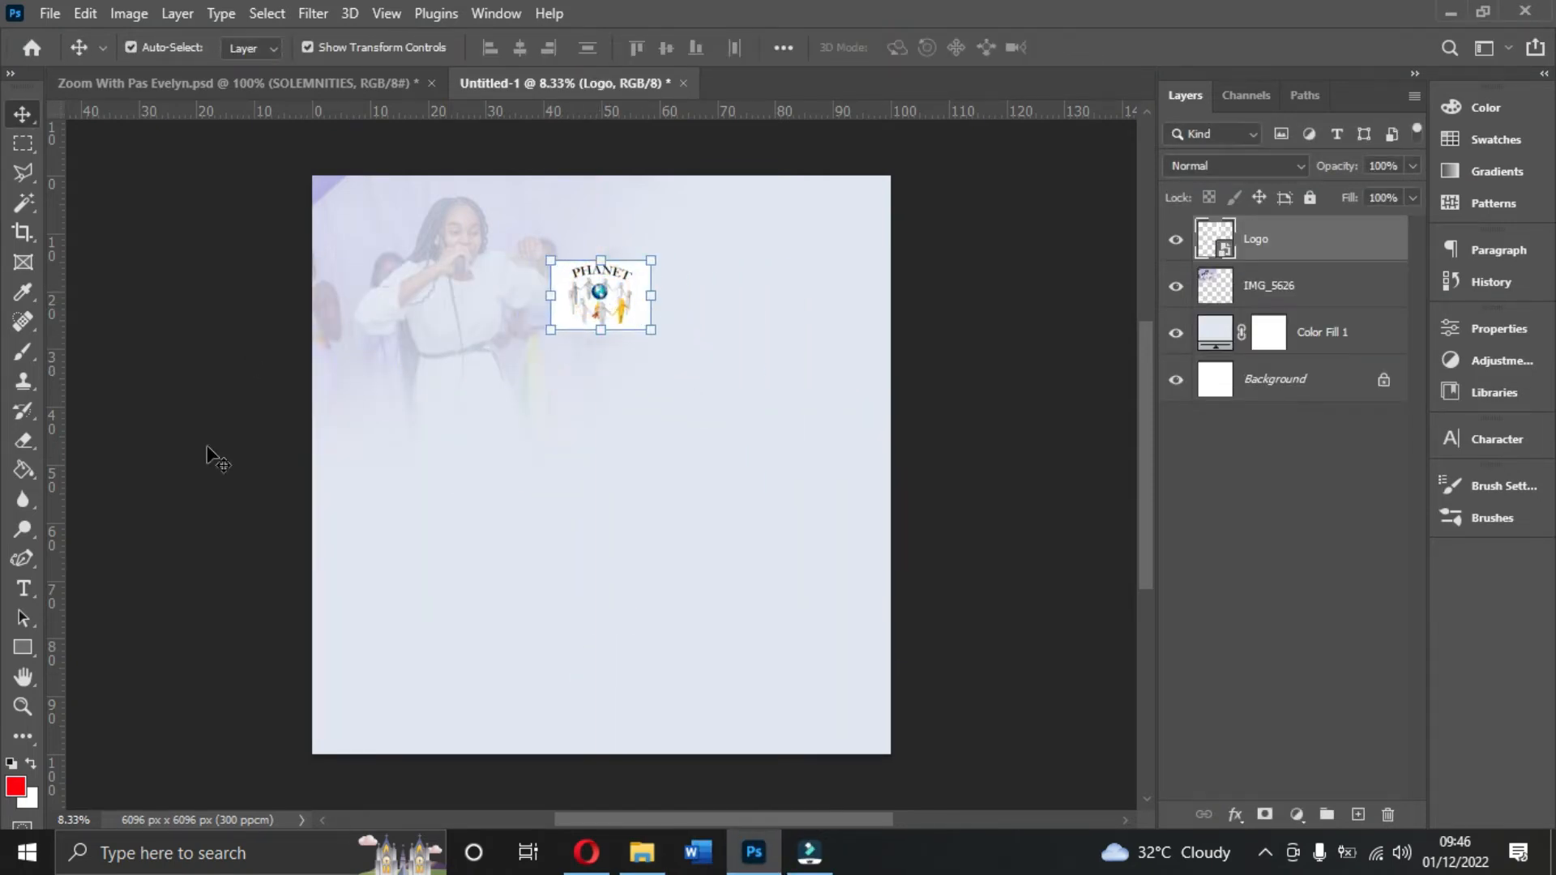
- Draw a circle about 732 px in diameter over the faded photo, below and left of the logo, using the Ellipse tool
click(20, 642)
click(101, 664)
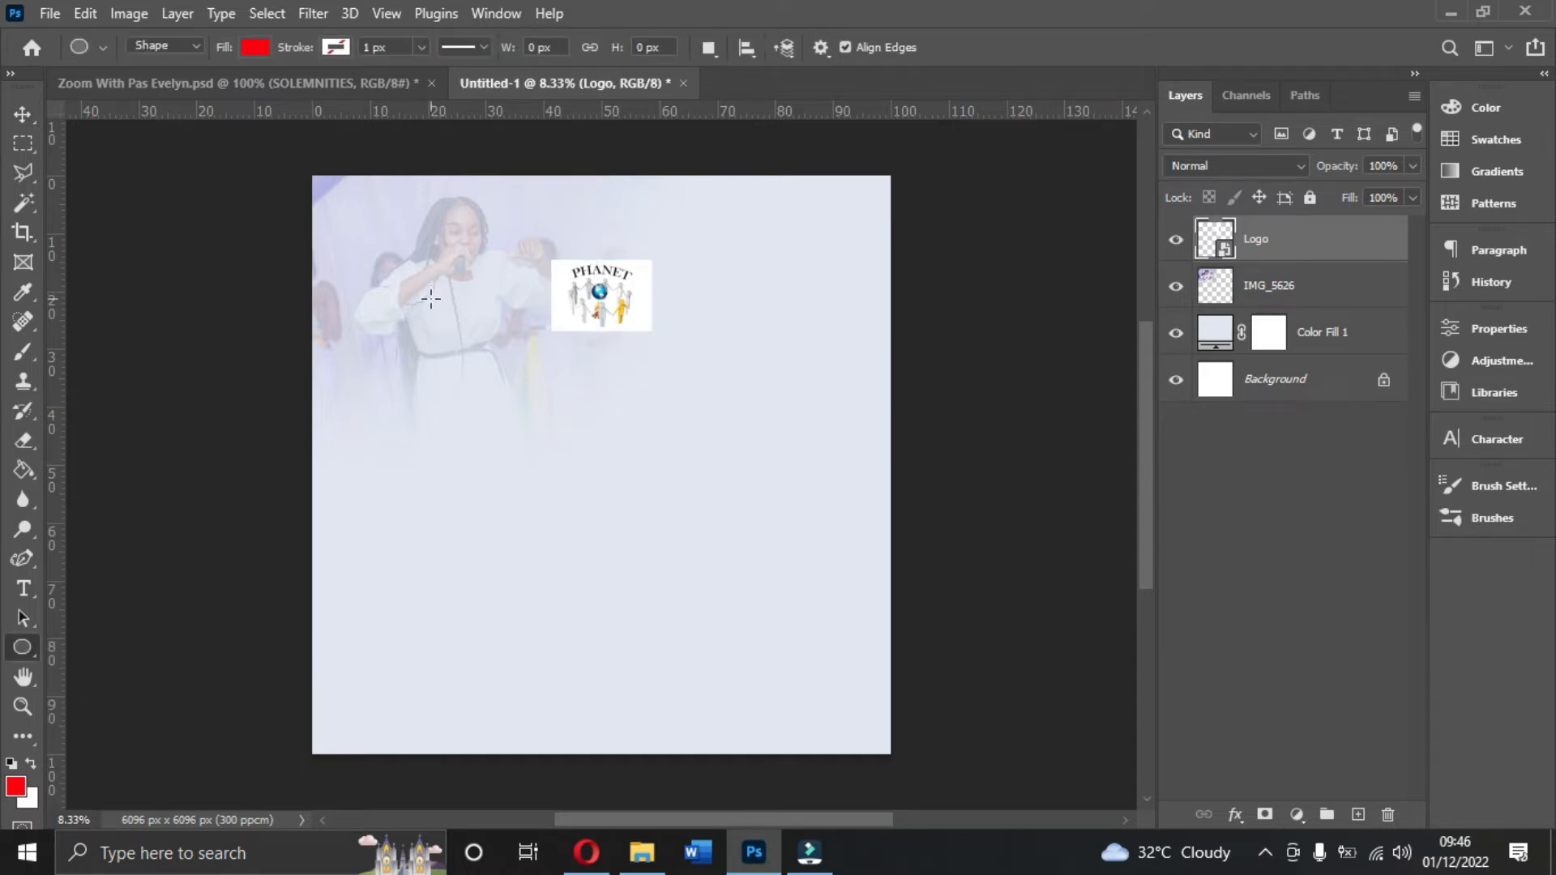
drag(424, 329, 545, 398)
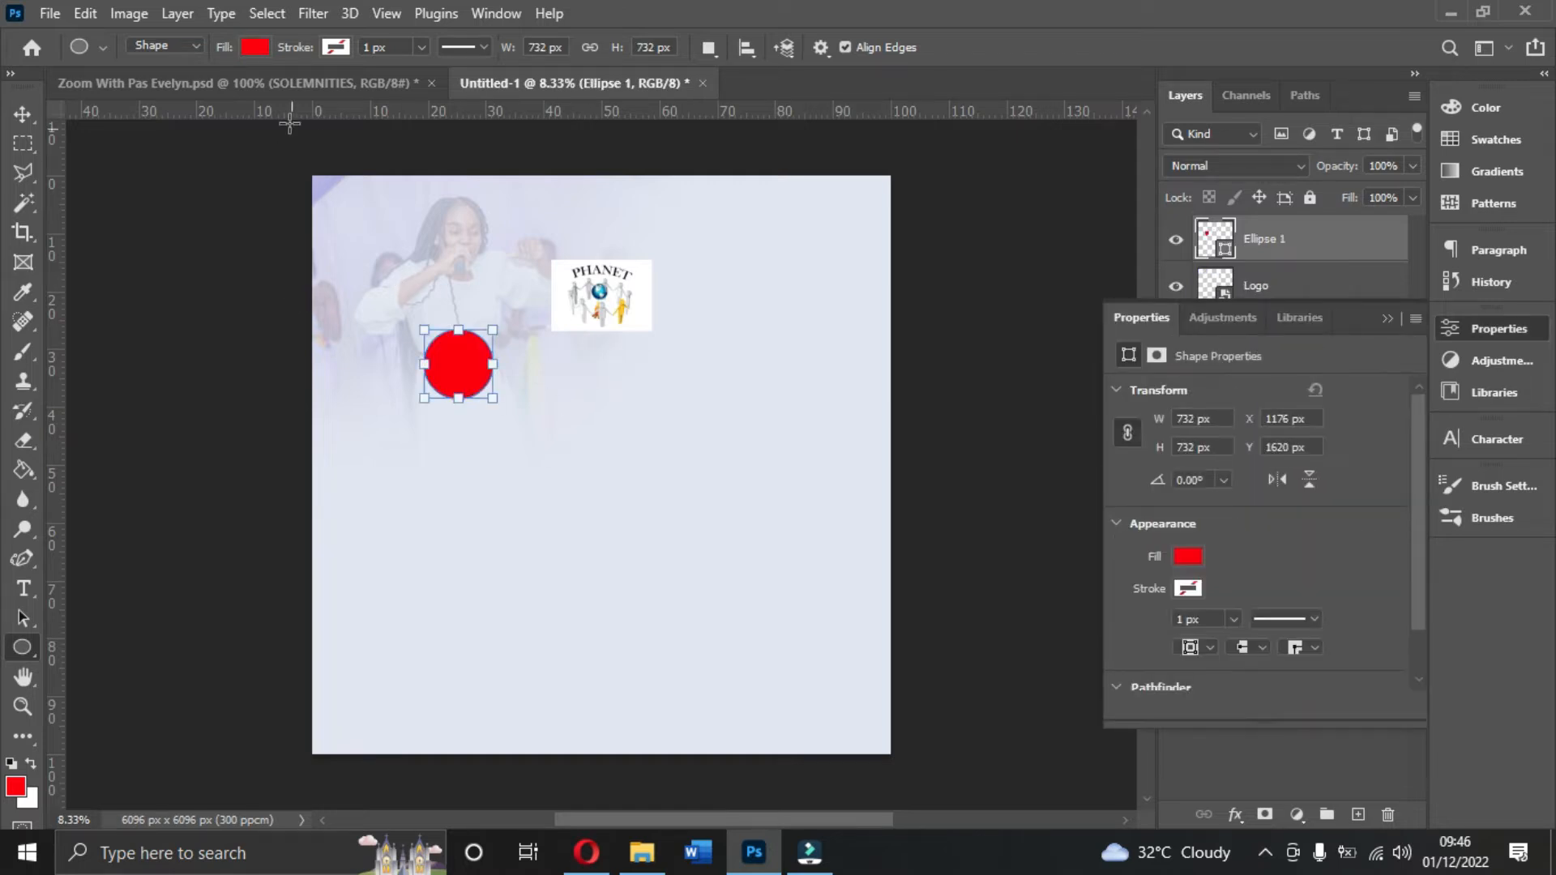
- Set the fill color of the red circle to white ffffff
click(253, 47)
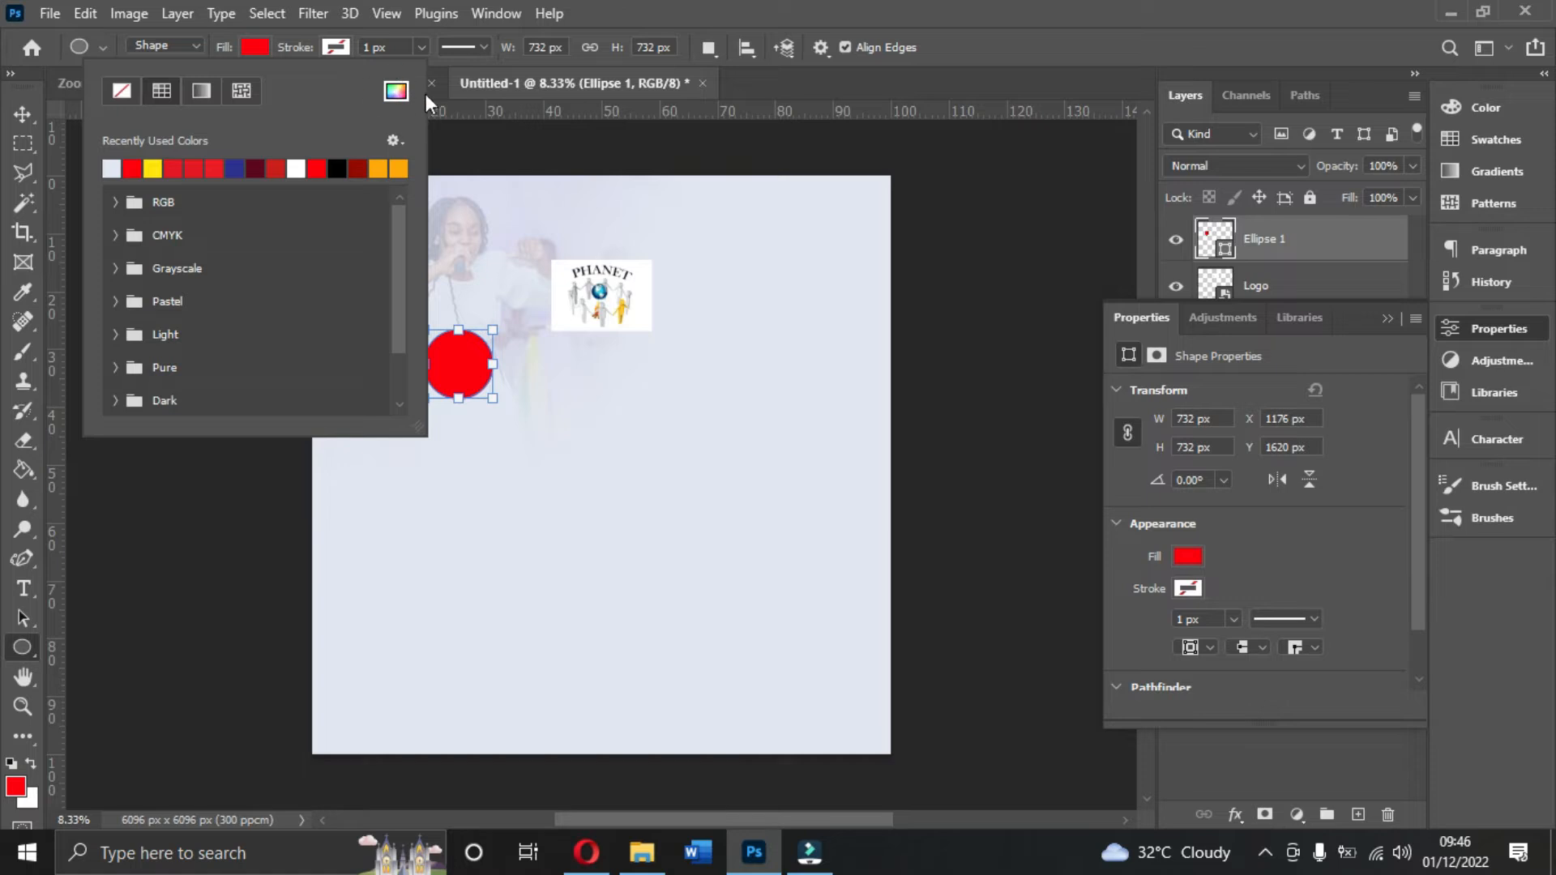
click(395, 90)
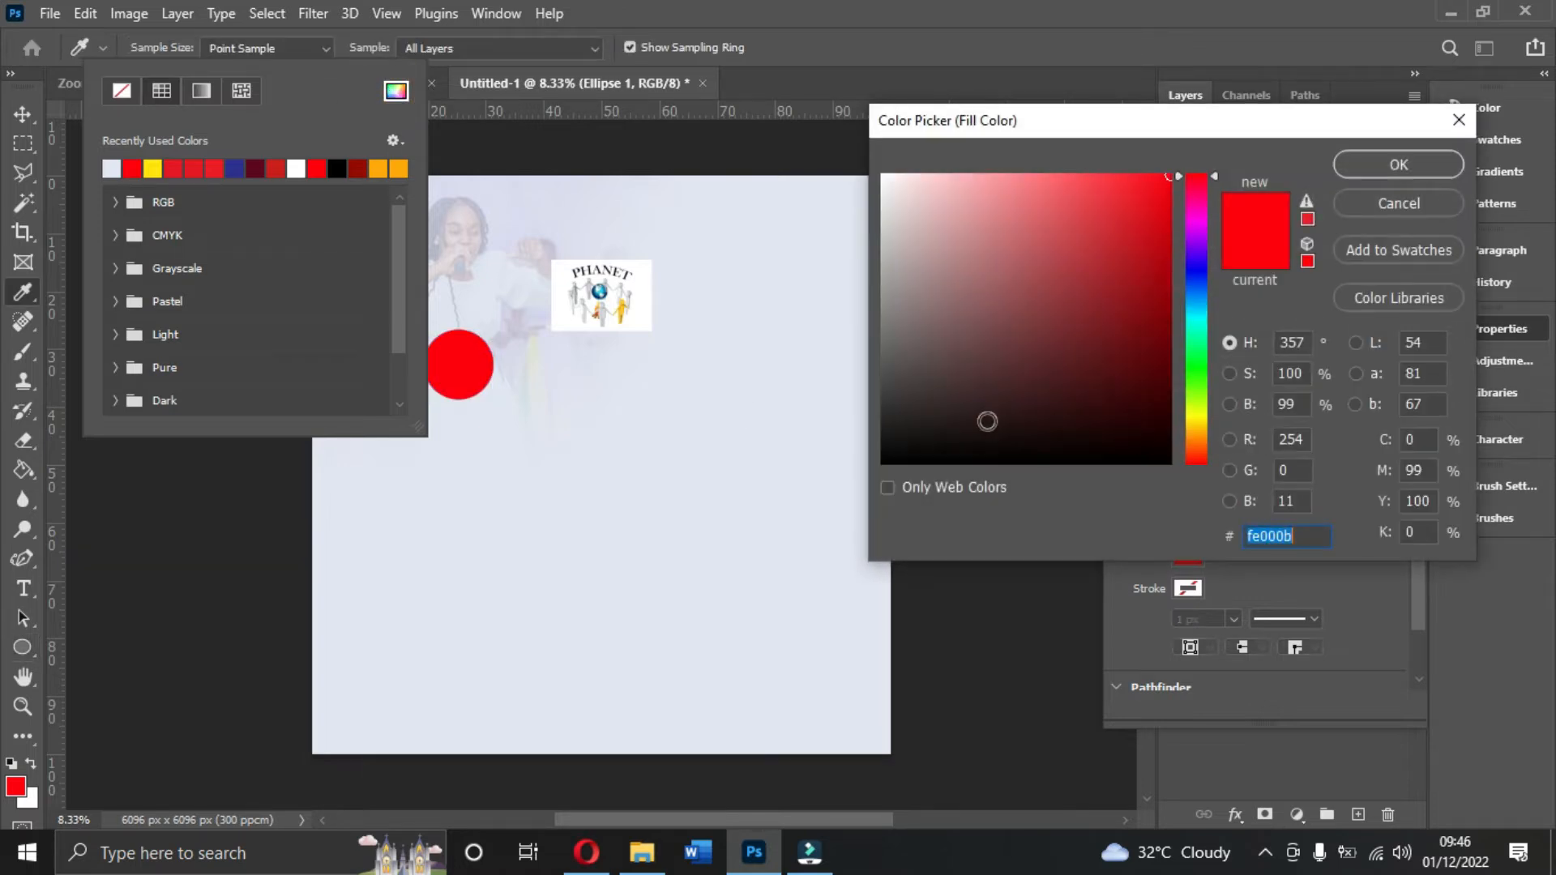
drag(1036, 293, 791, 117)
drag(1023, 321, 850, 156)
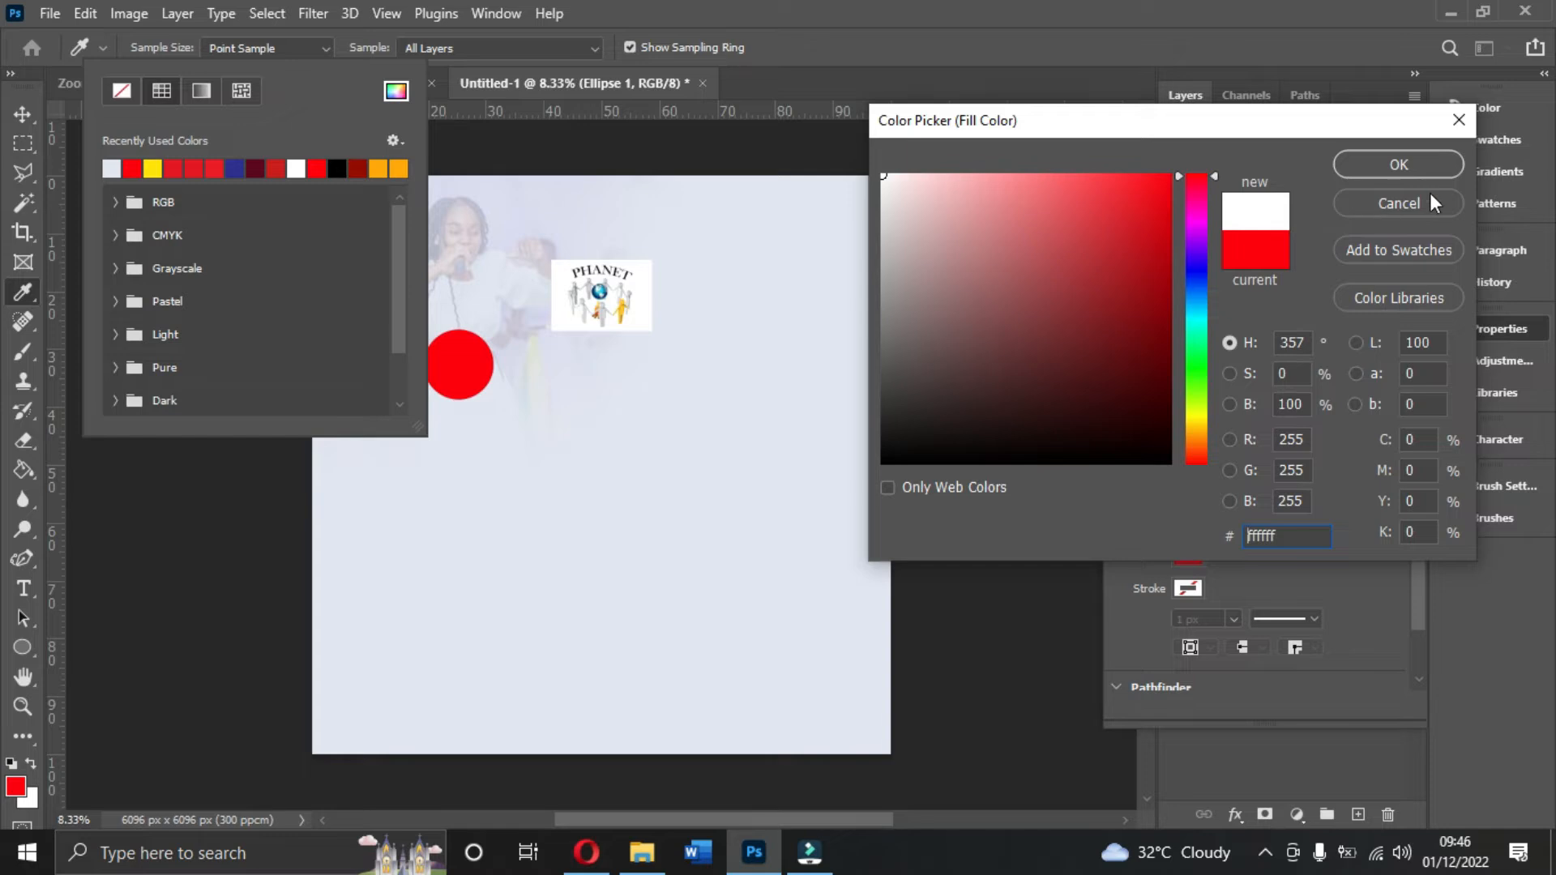
click(1397, 164)
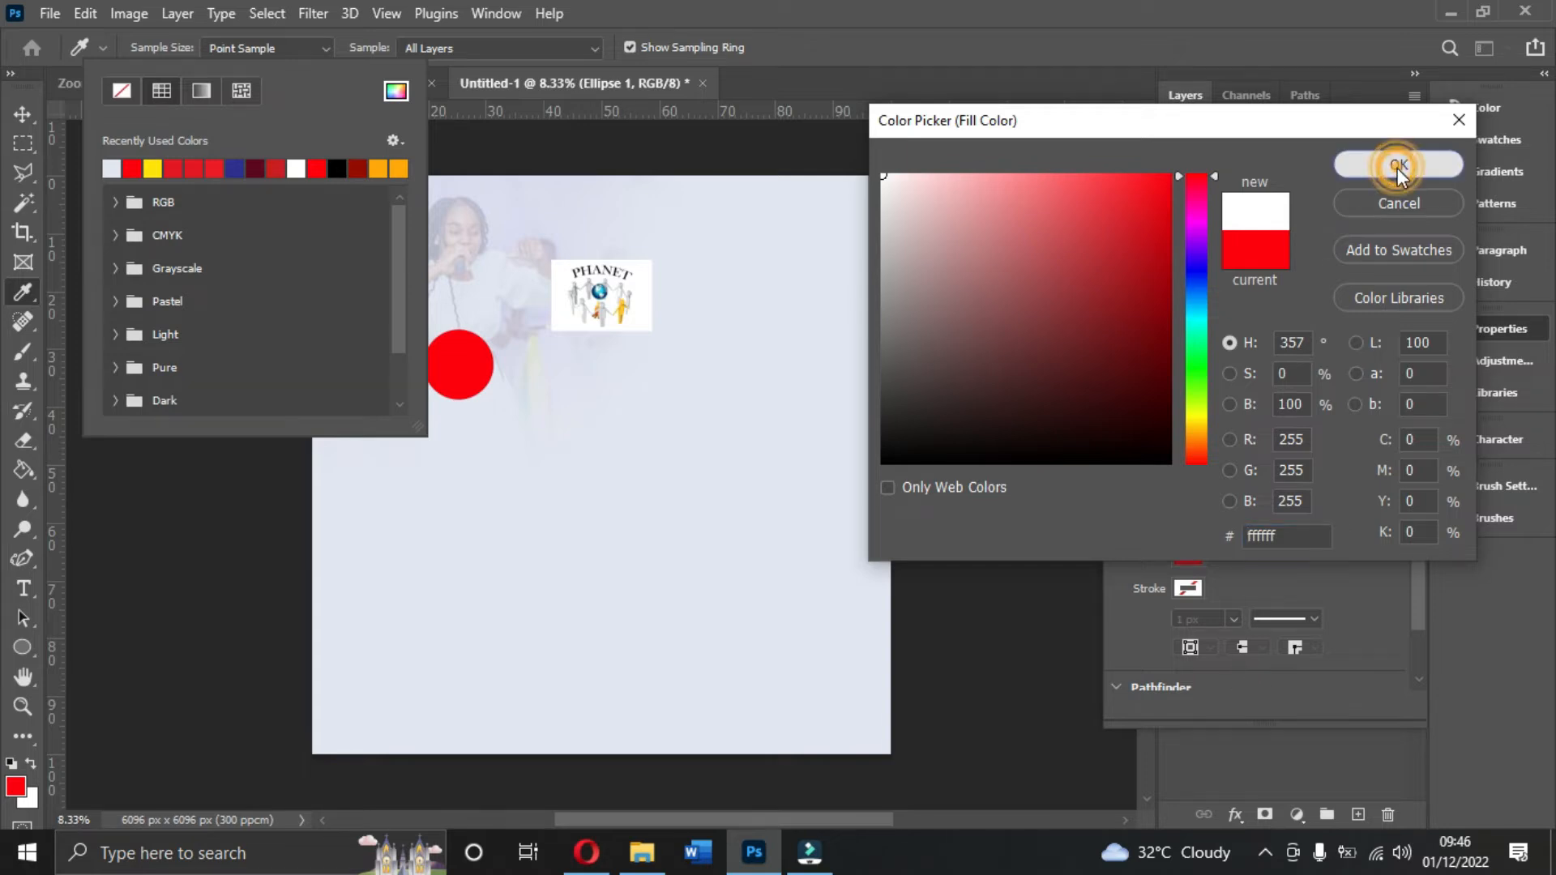
click(1387, 319)
click(1387, 319)
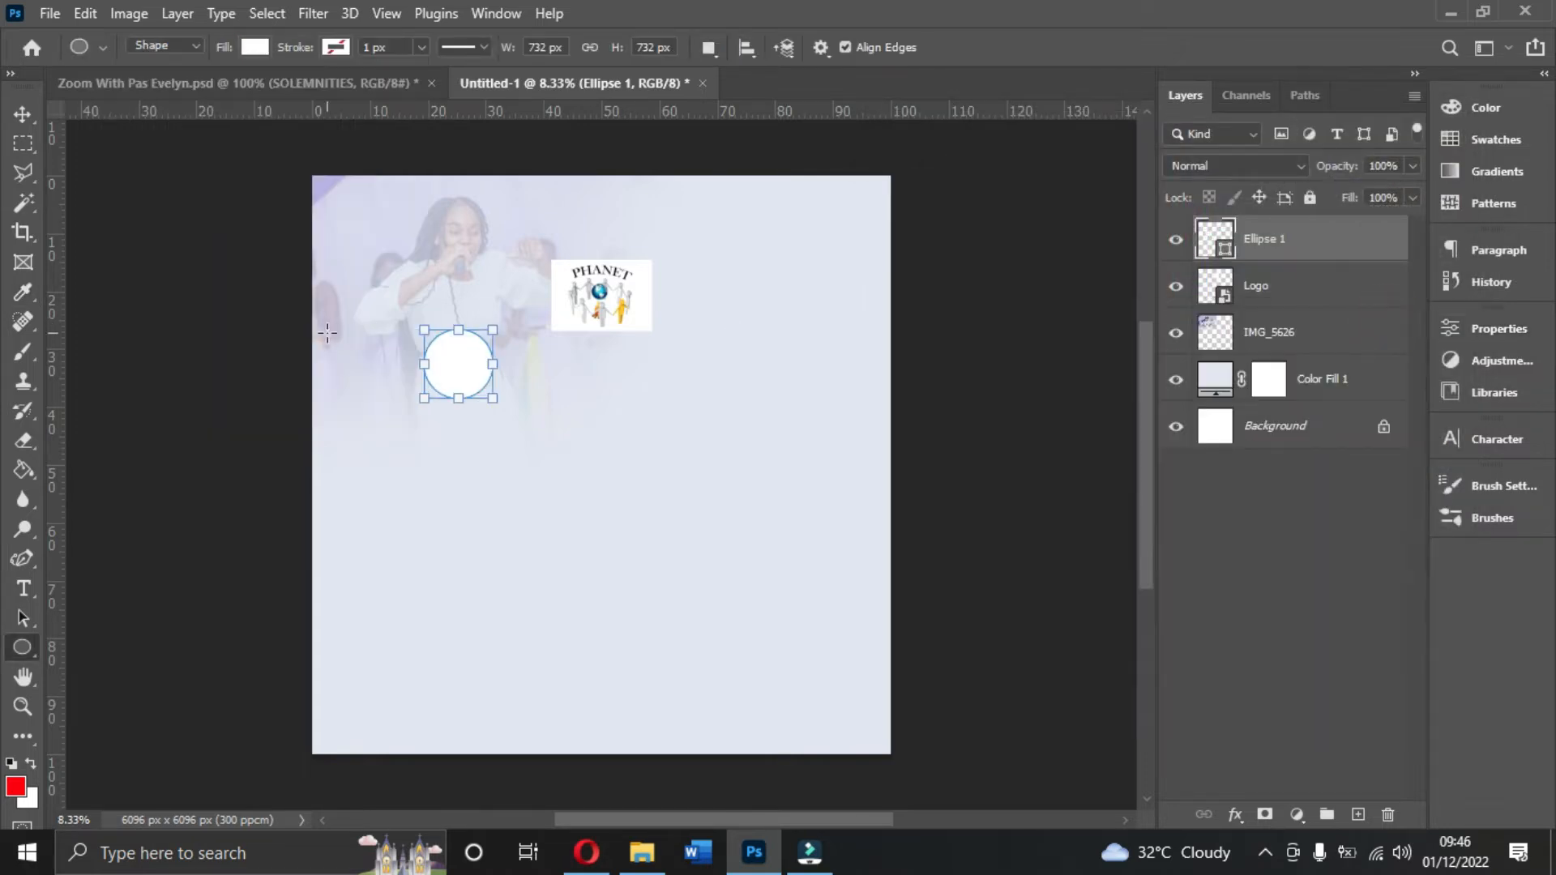
- Move the Logo layer above Ellipse 1 and scale the logo down over the white circle
click(23, 114)
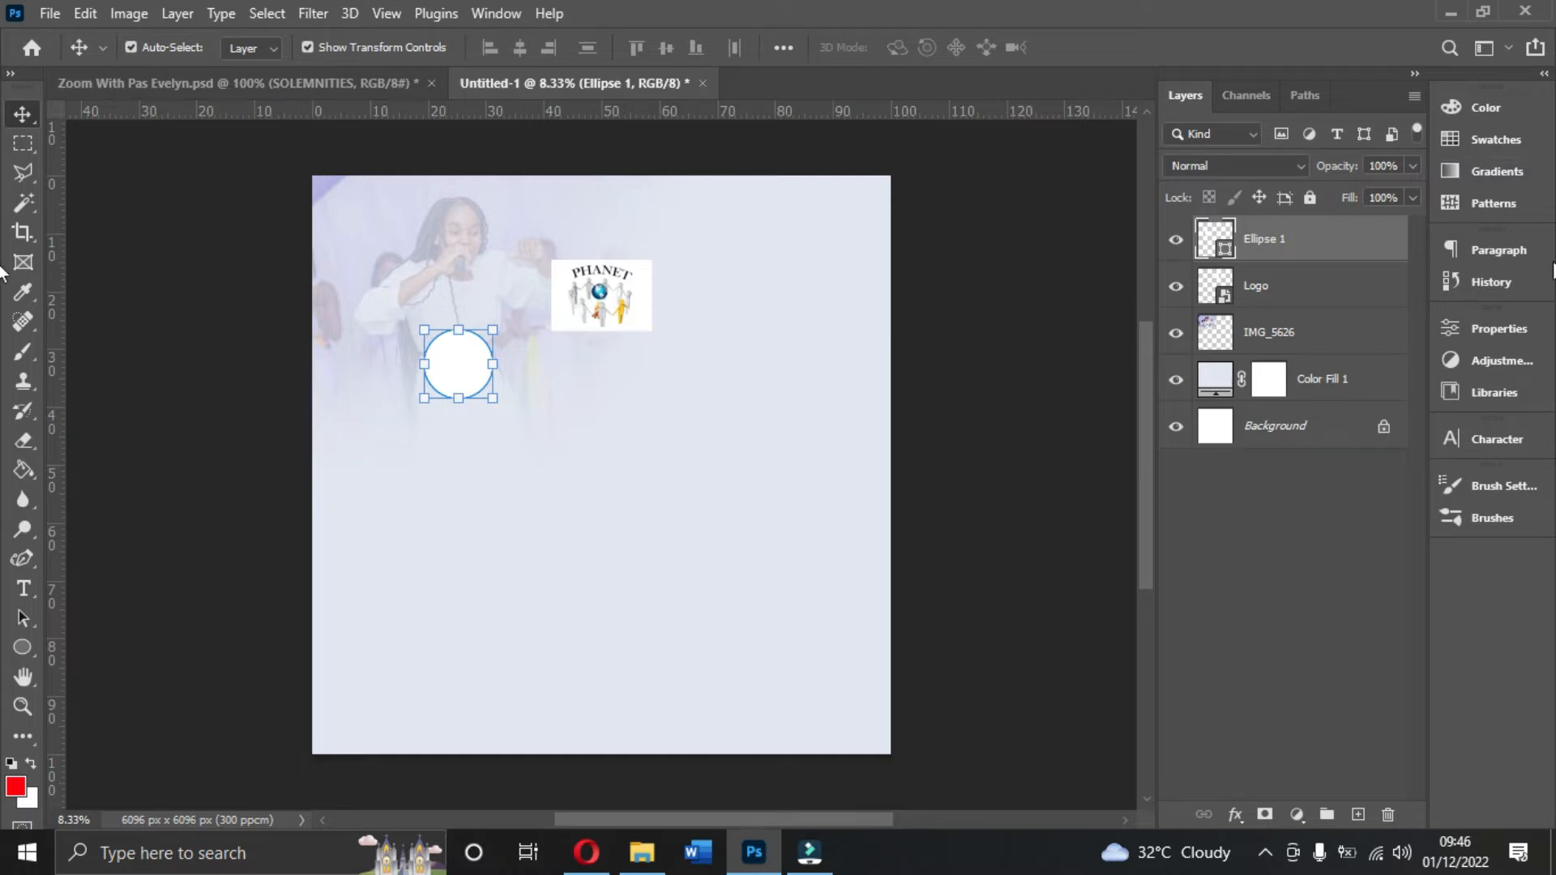
drag(1281, 290, 1271, 240)
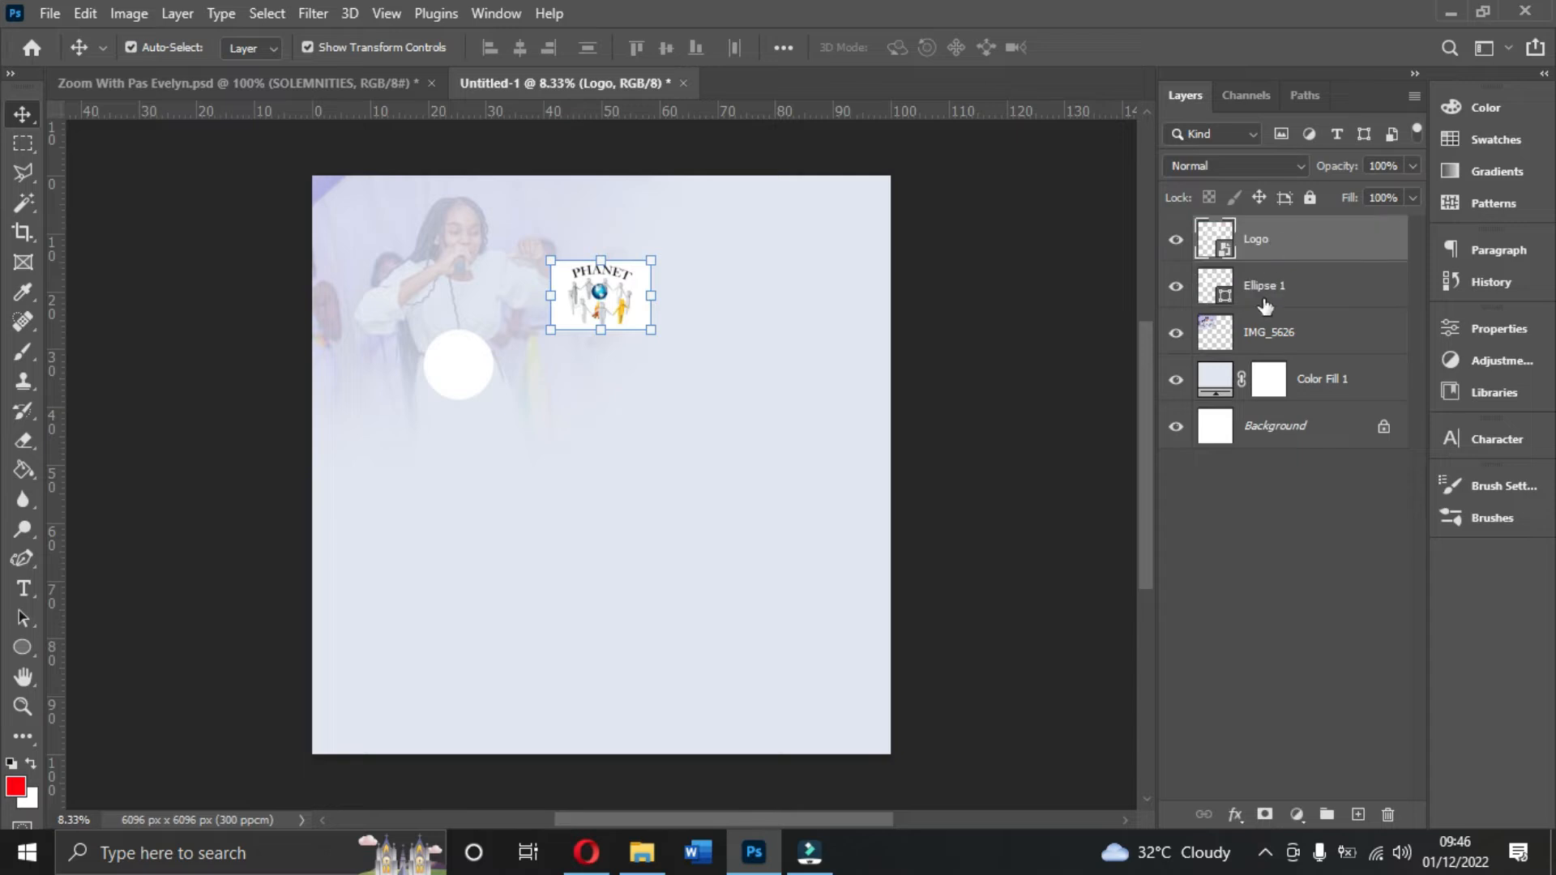
drag(612, 302, 499, 341)
click(508, 333)
drag(457, 396, 459, 384)
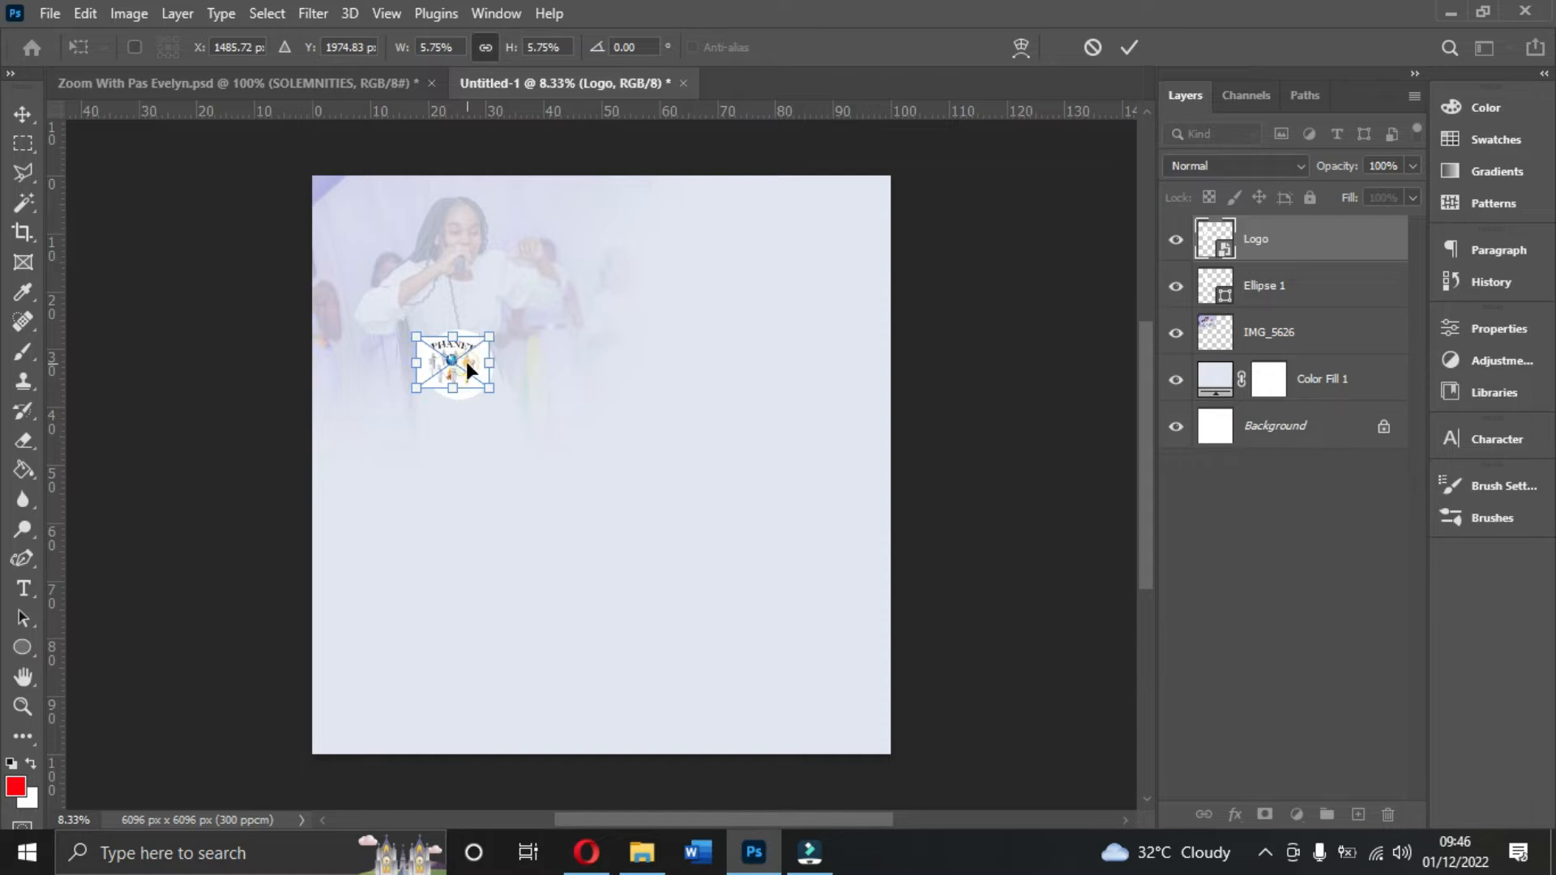
key(Return)
- Clip the Logo layer to the circle with a clipping mask and center the logo inside it
right_click(1319, 252)
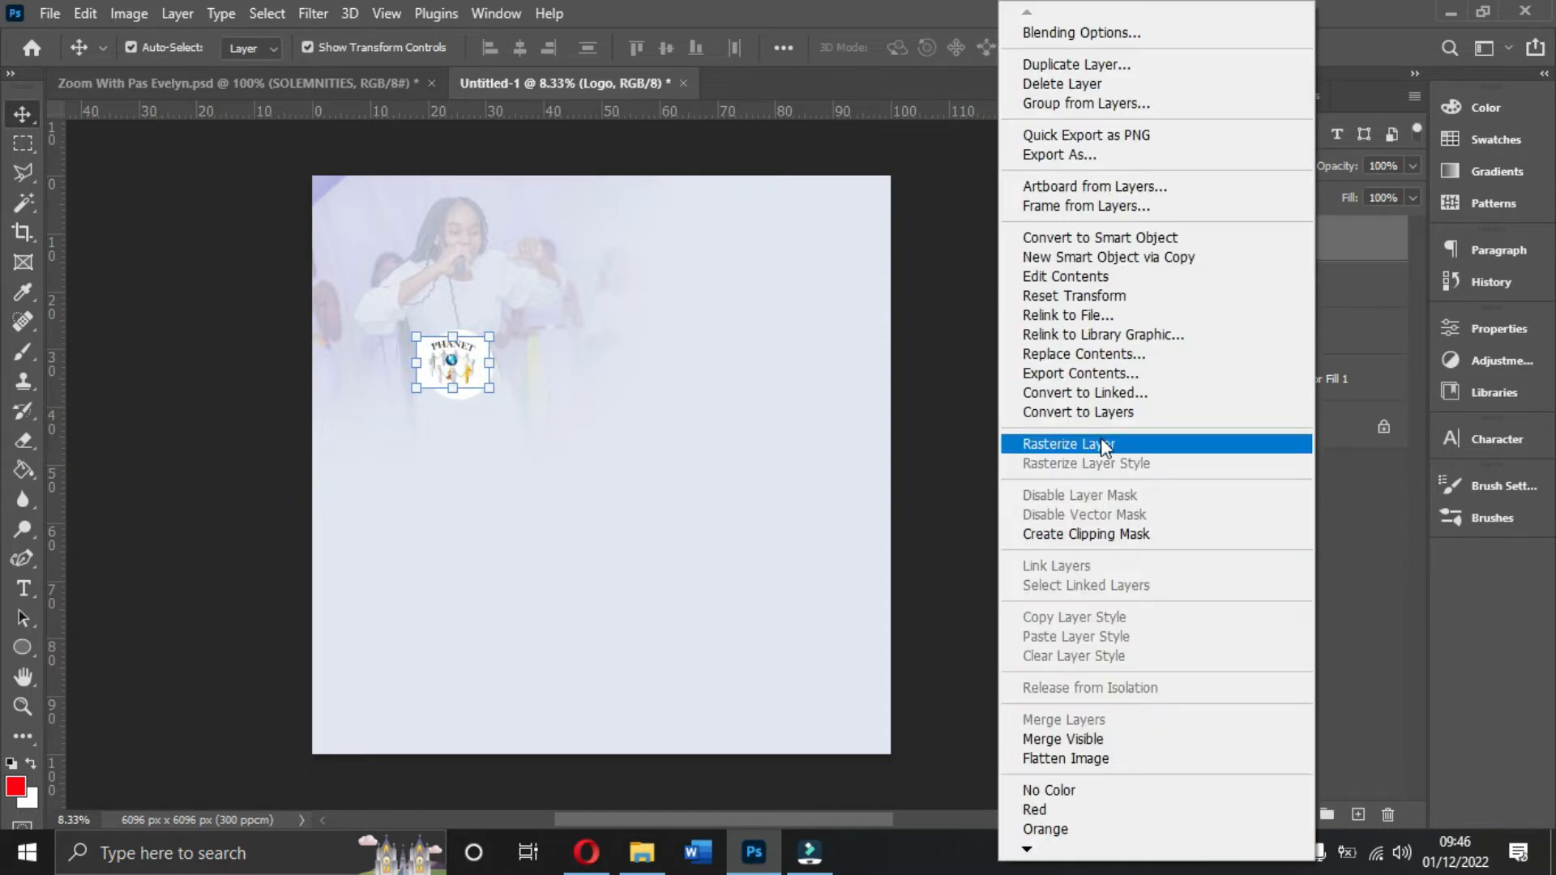
click(1077, 534)
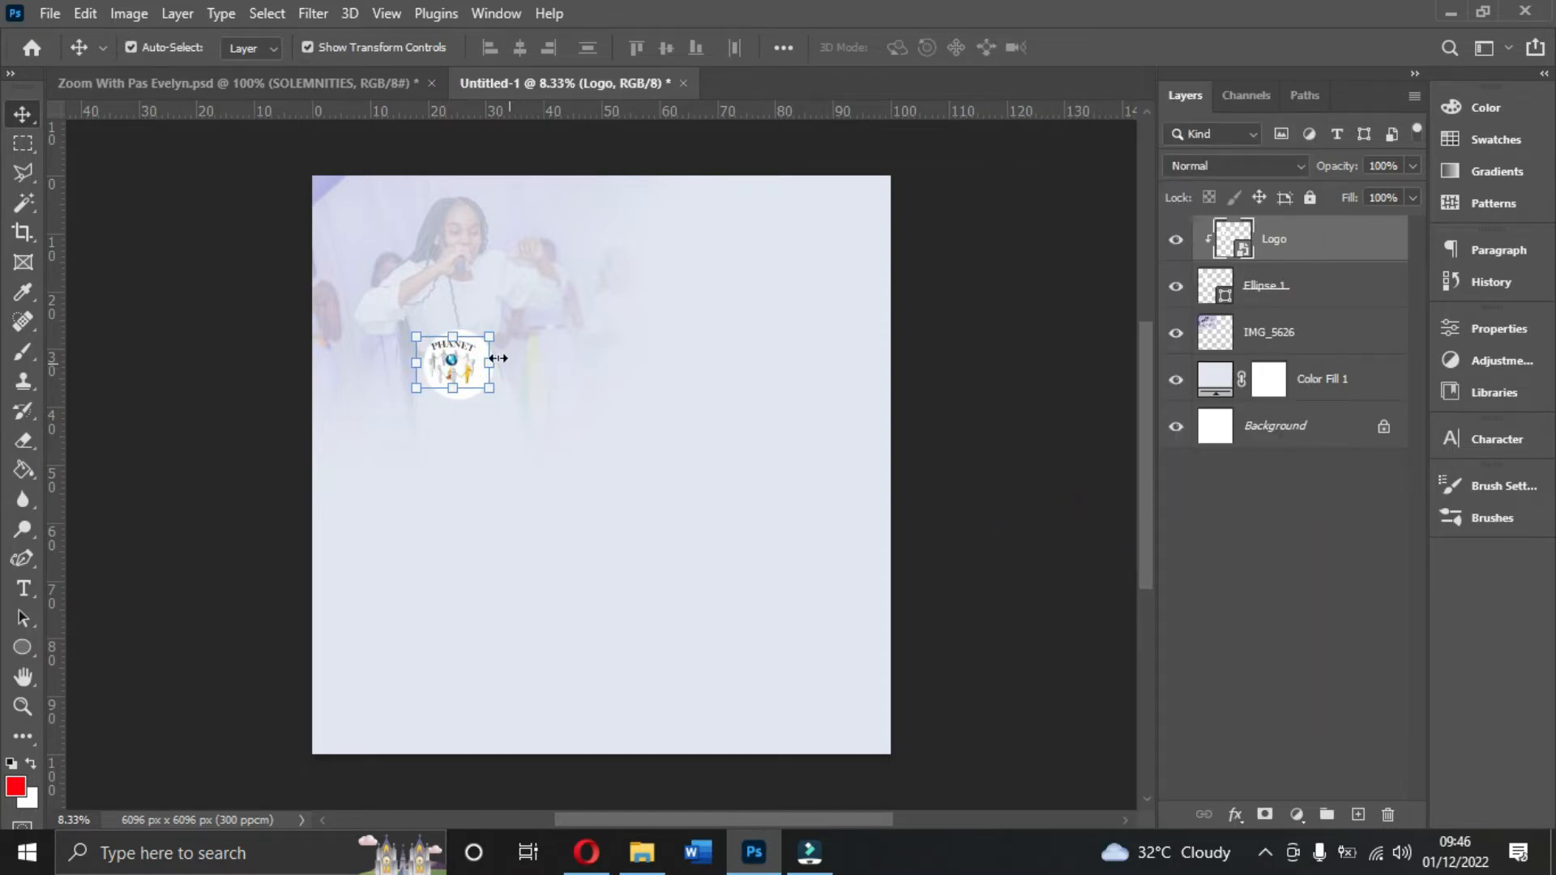
drag(469, 356, 474, 364)
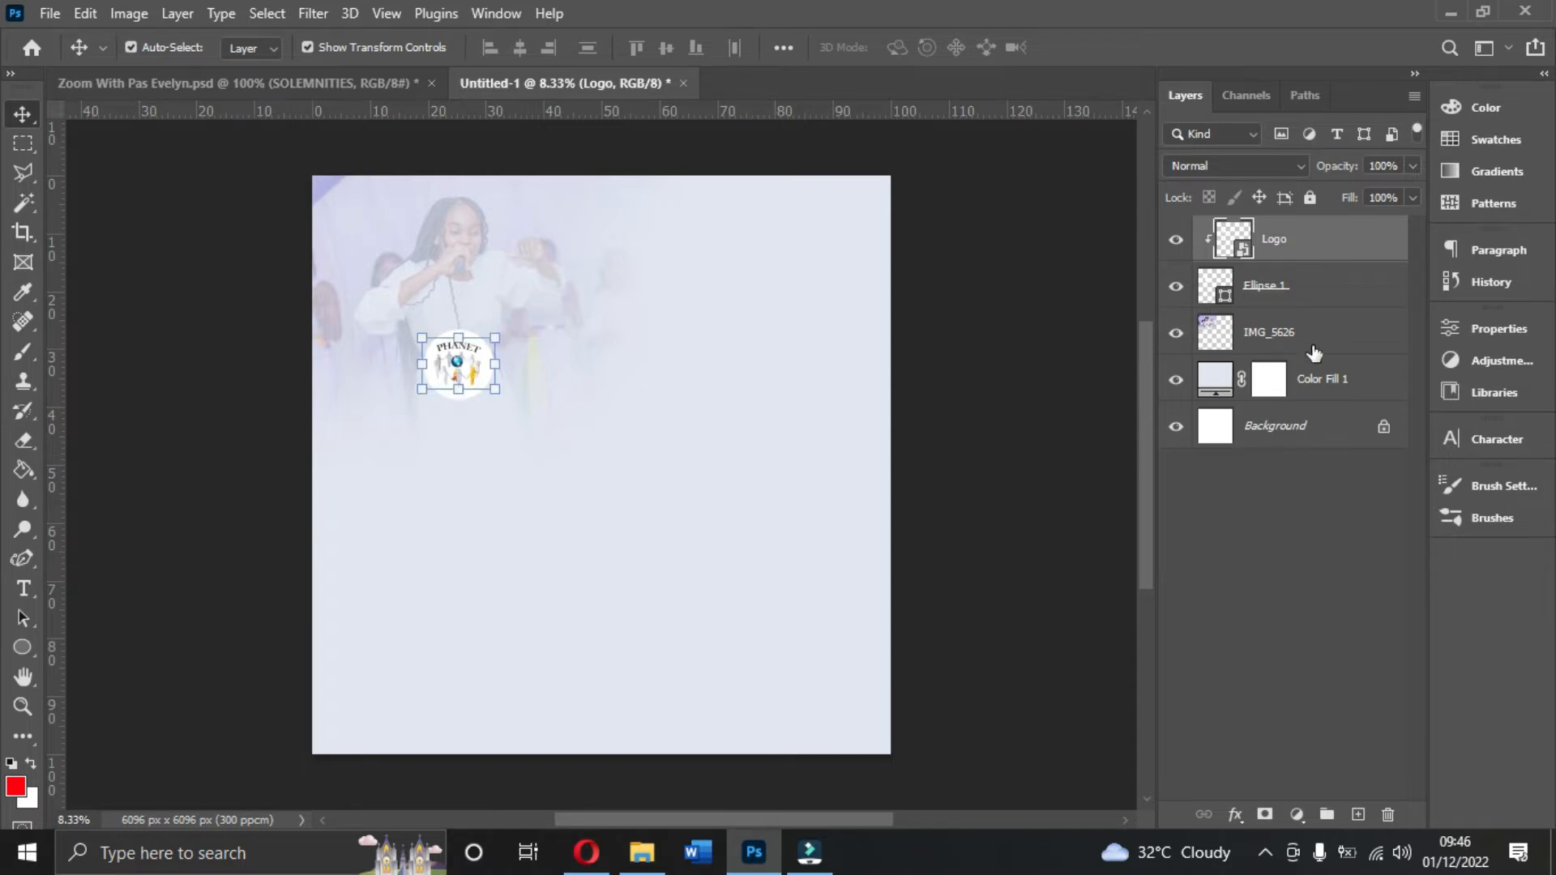
- Give the circle behind the logo a black stroke 10 px wide
click(1376, 284)
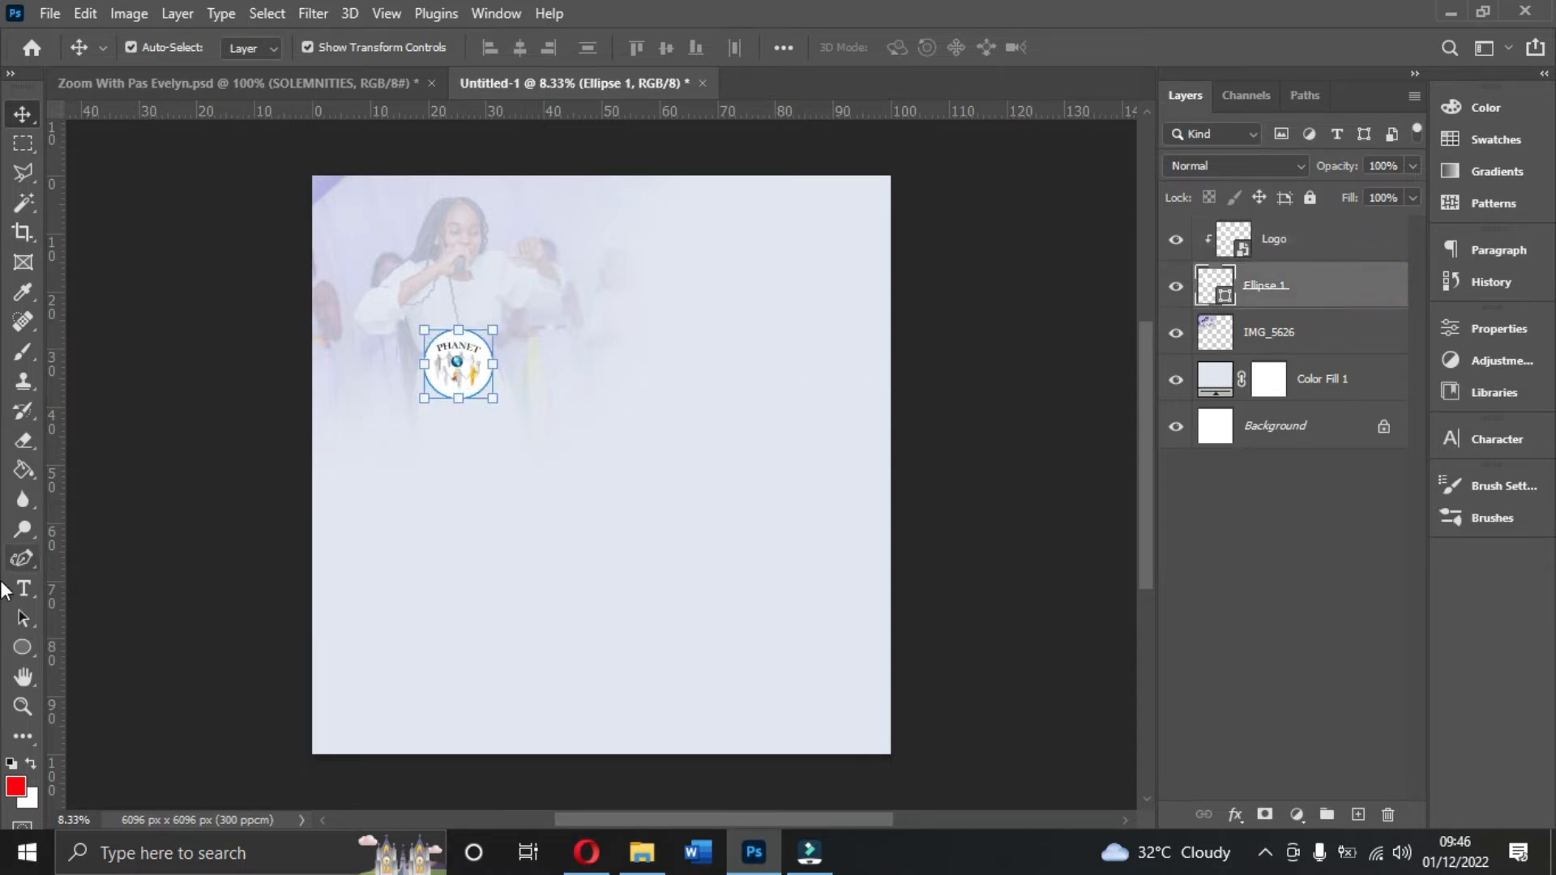
click(23, 647)
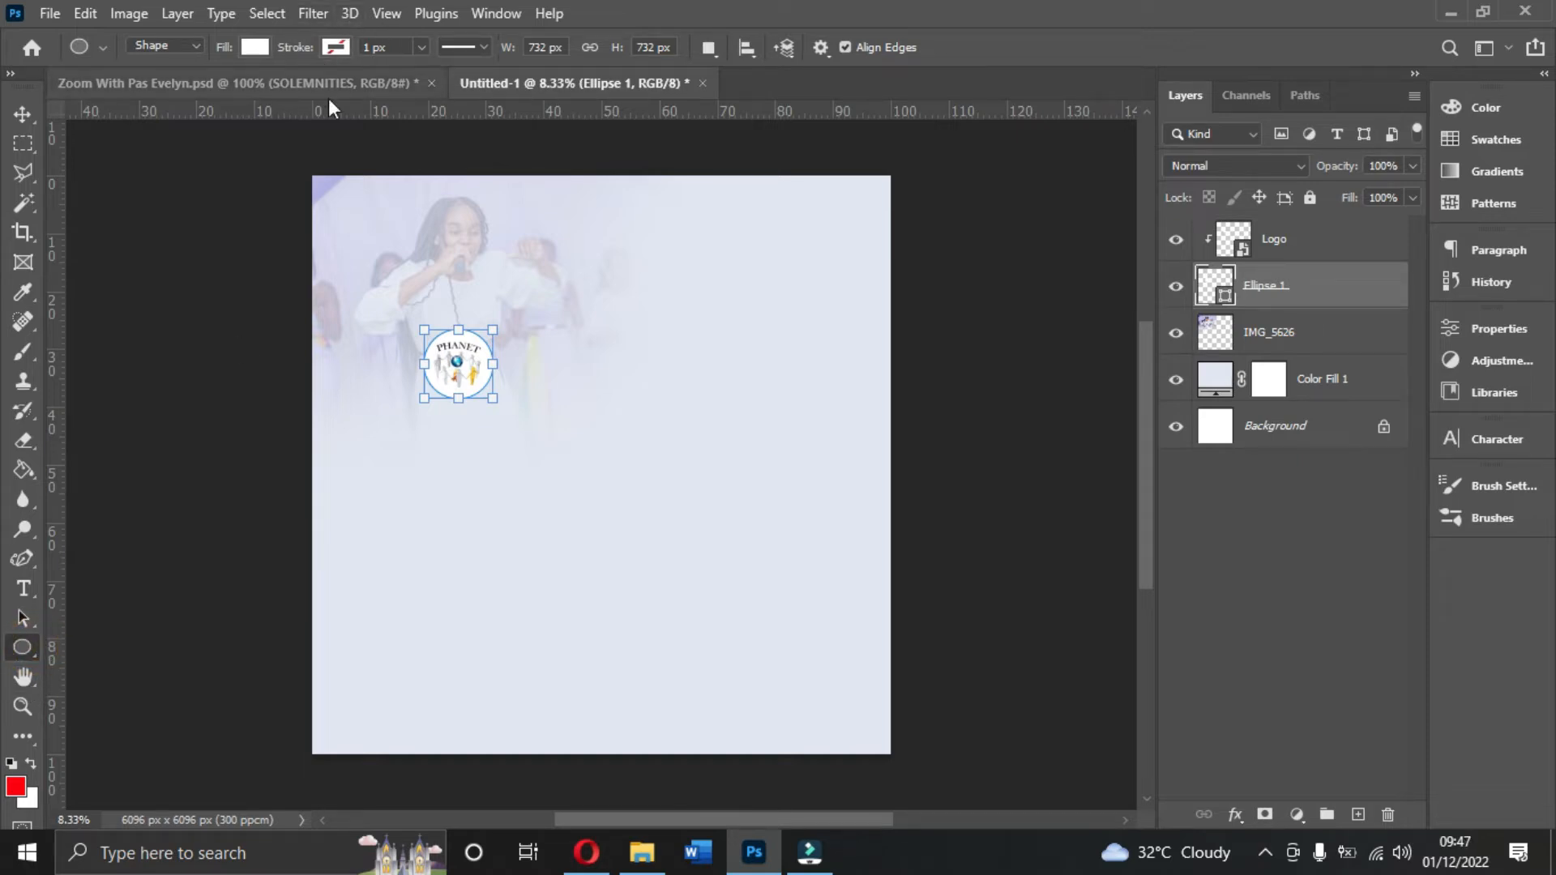
click(337, 47)
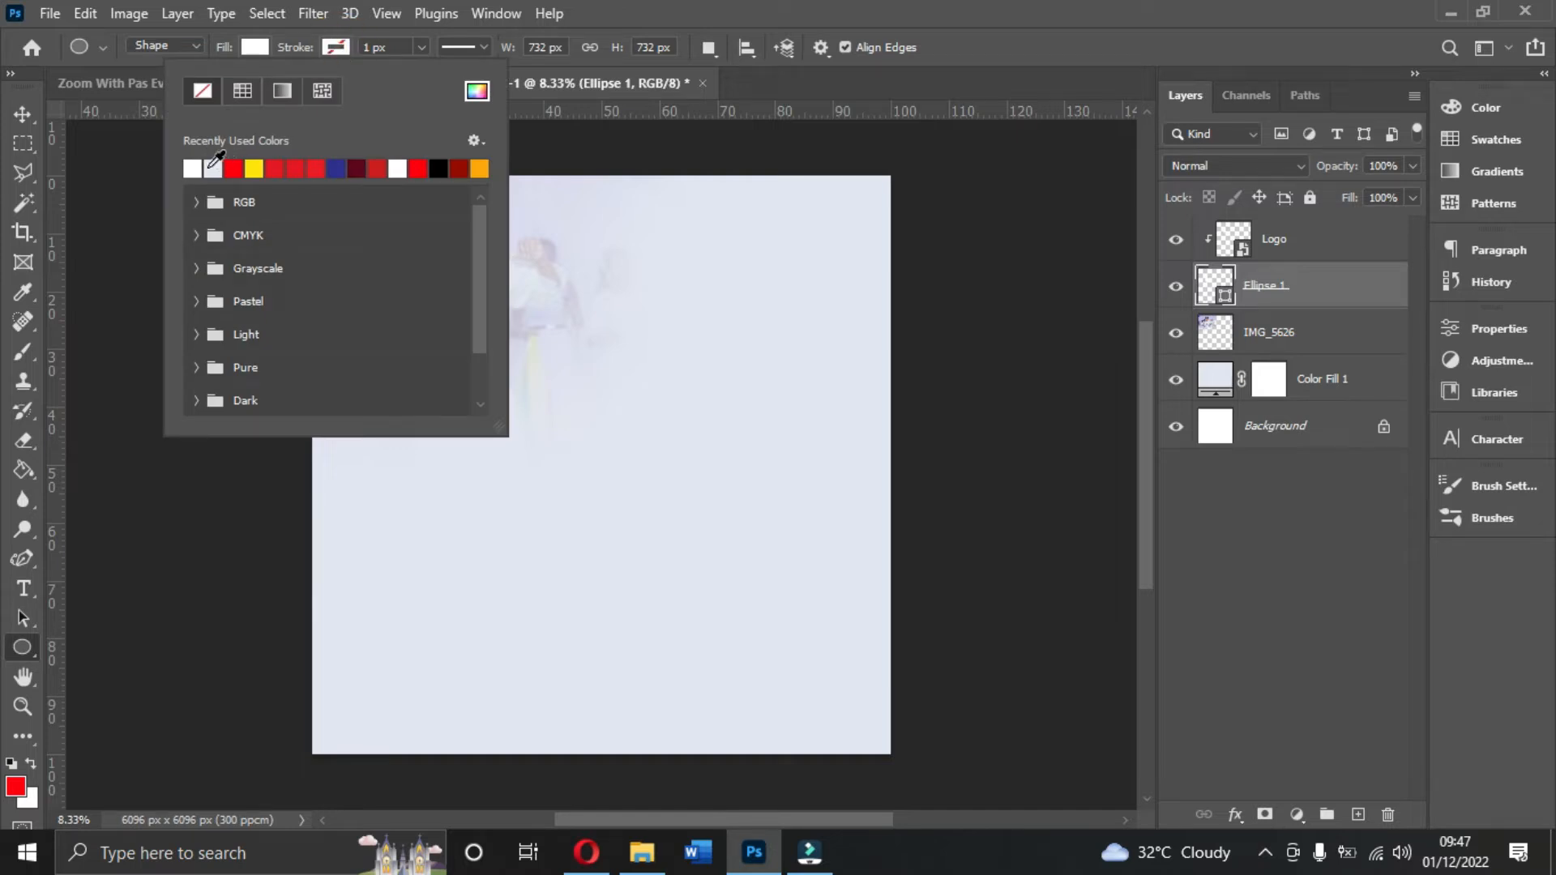
click(438, 168)
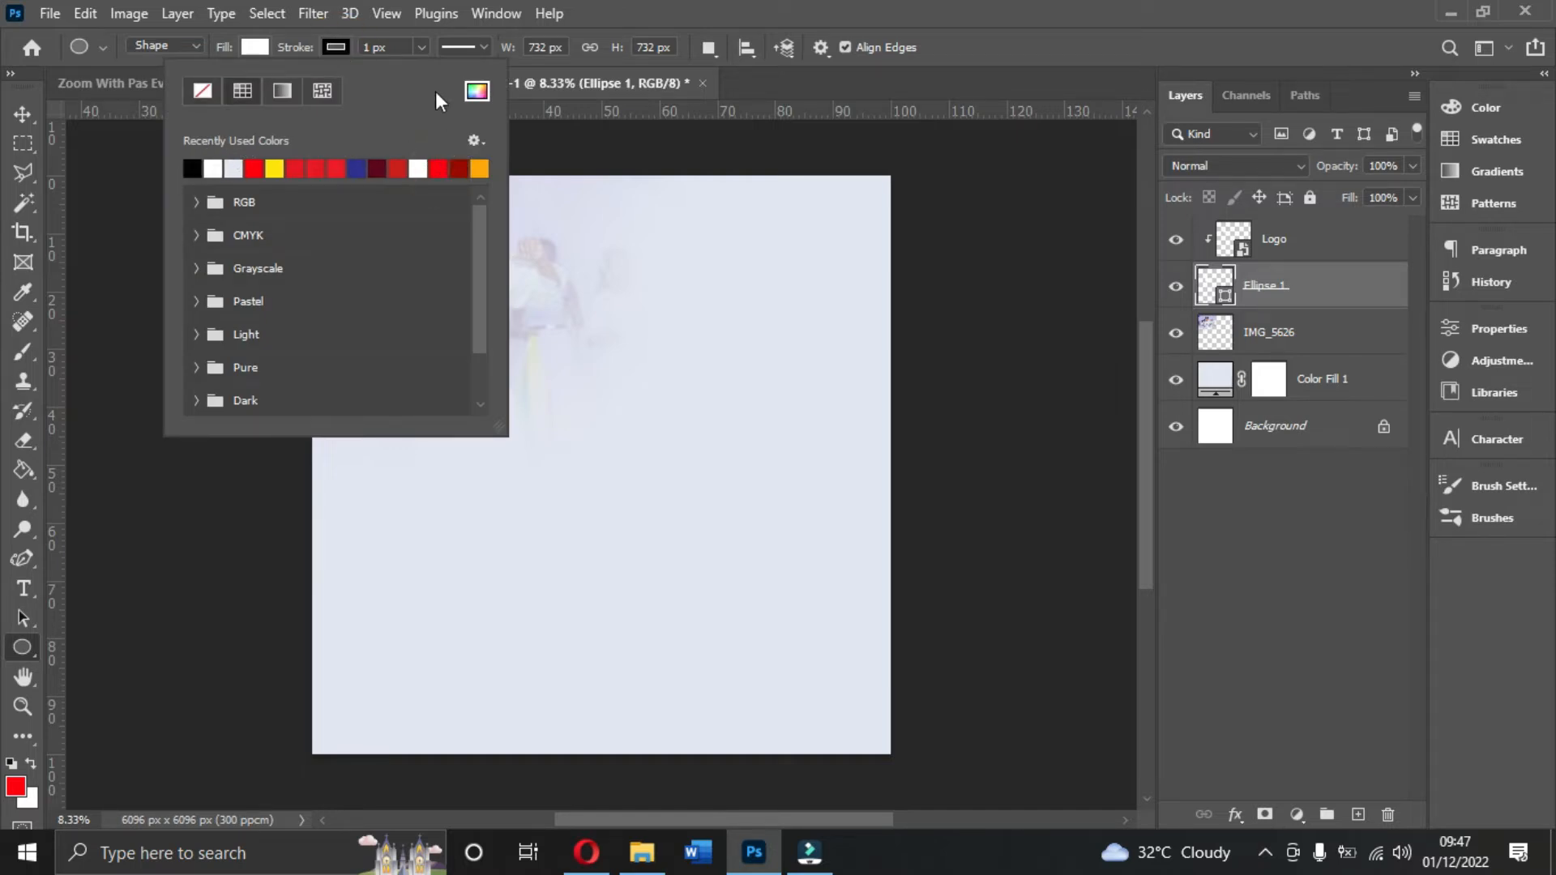
click(421, 43)
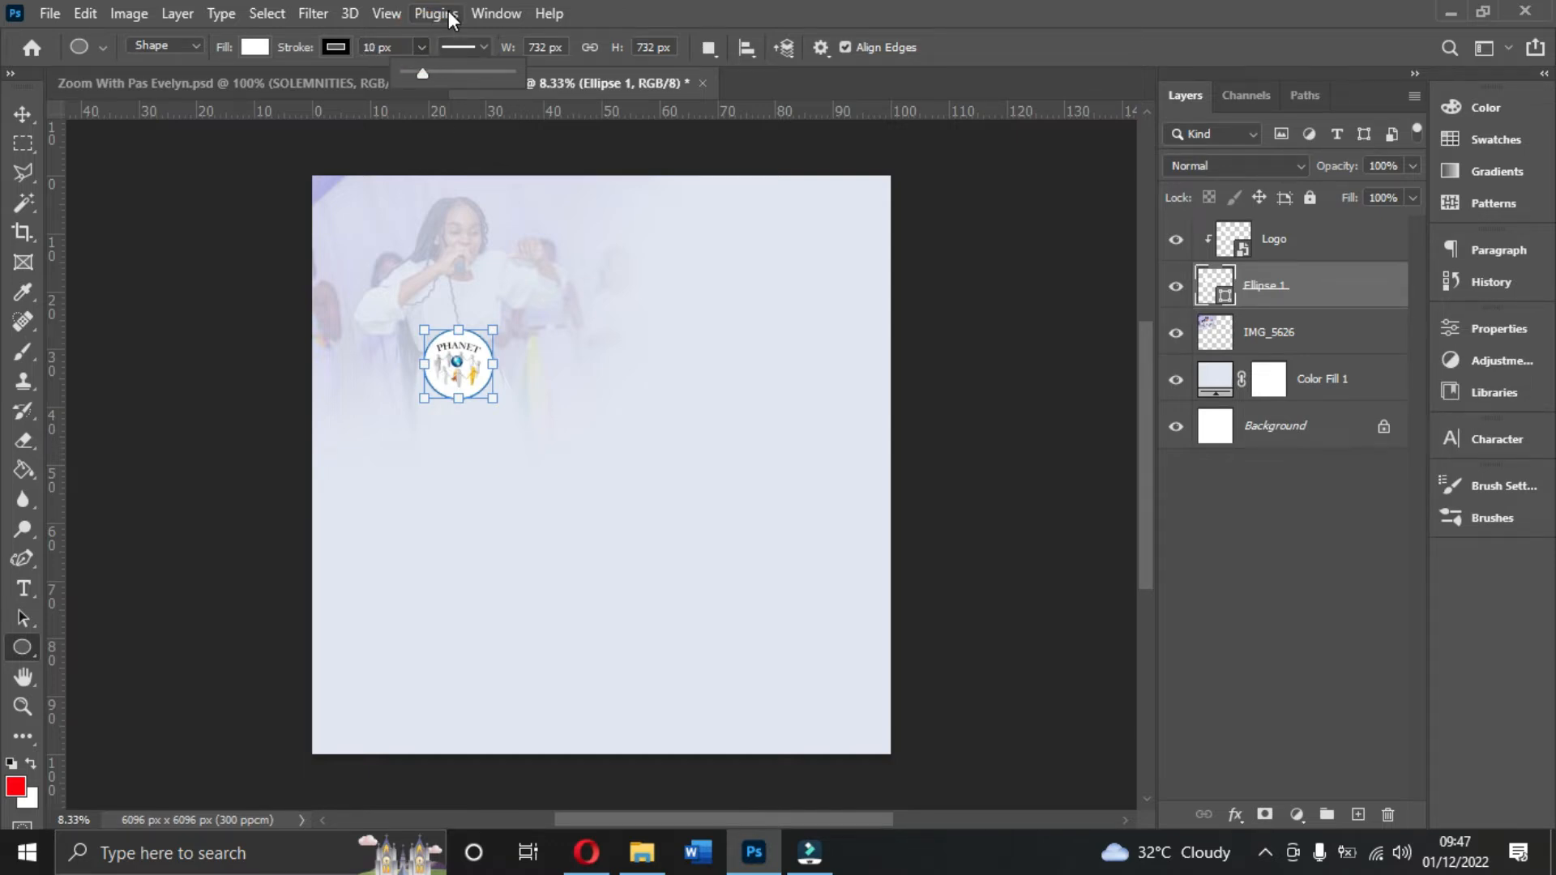
click(23, 113)
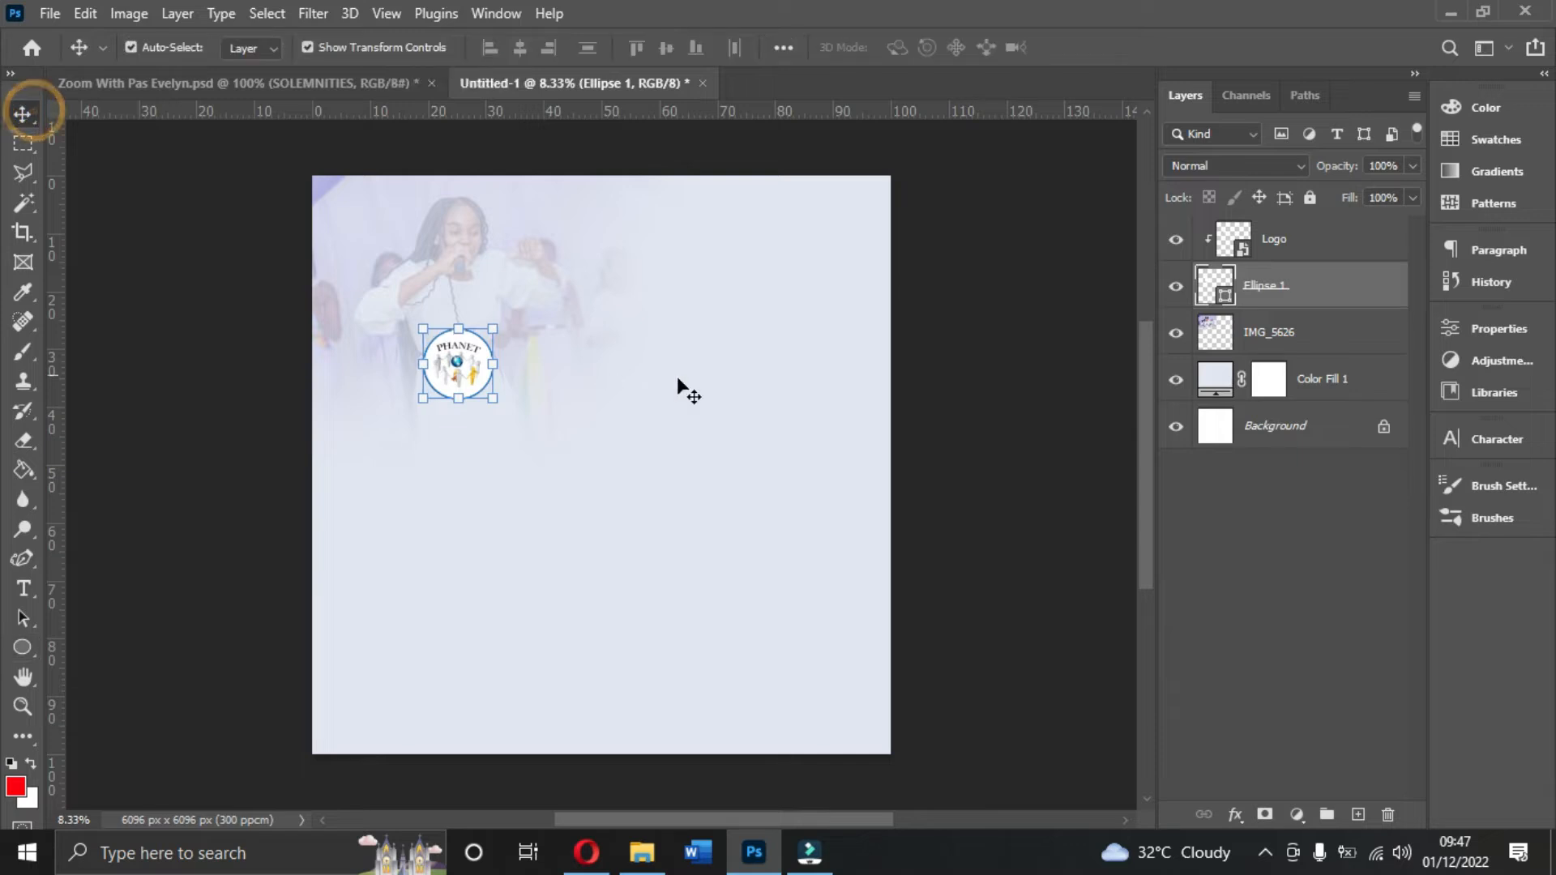
click(937, 336)
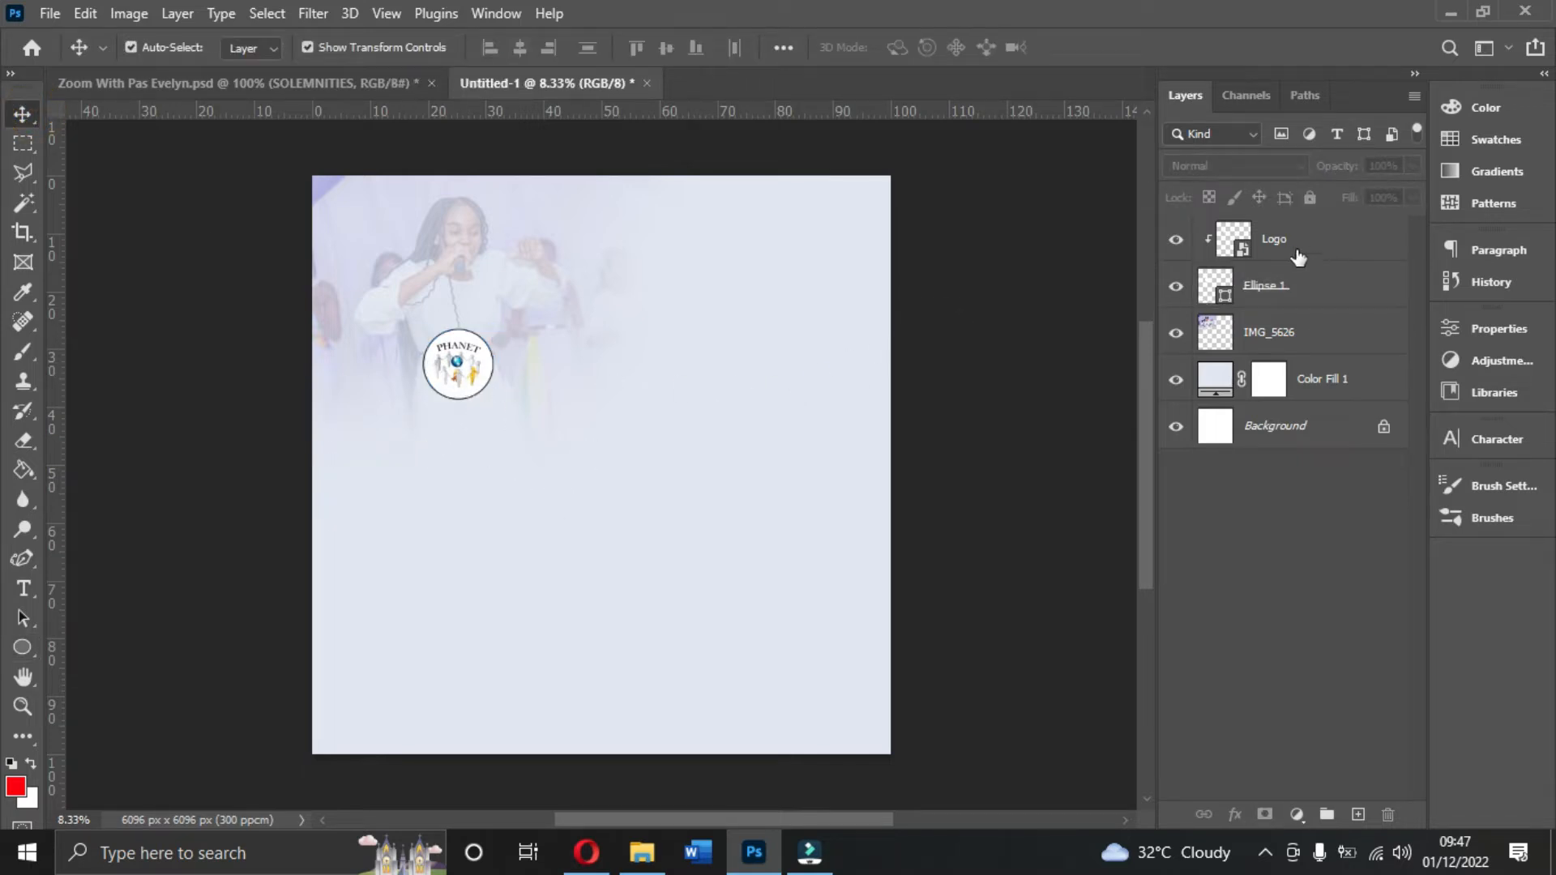
- Check the logo's frame in the finished Zoom With Pas Evelyn.psd flyer, and delete the Ellipse 1 circle from the new document
click(304, 79)
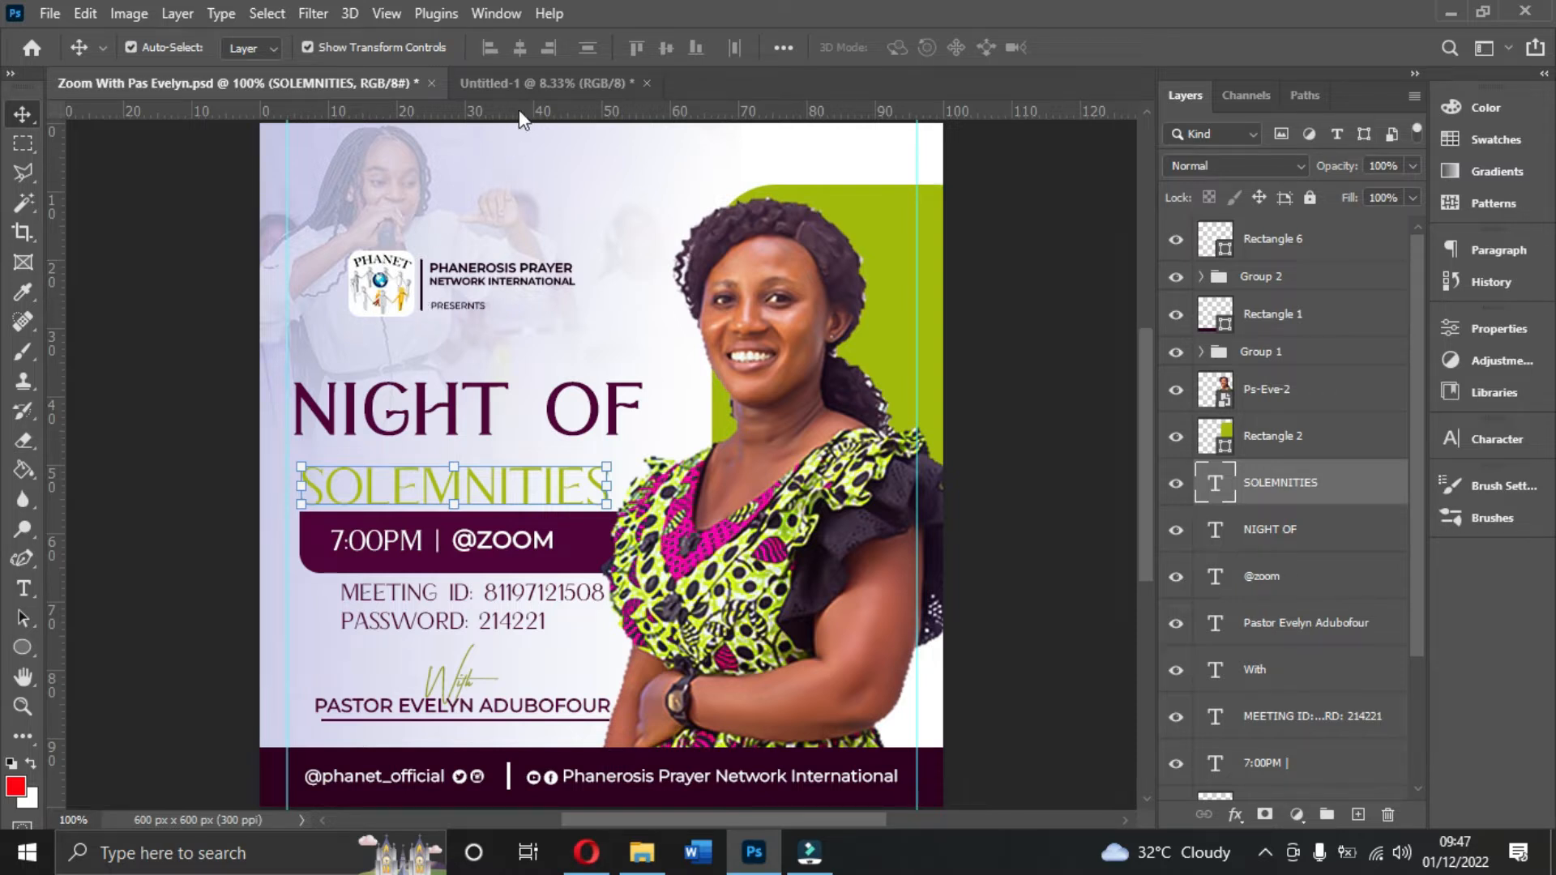
click(527, 81)
click(464, 368)
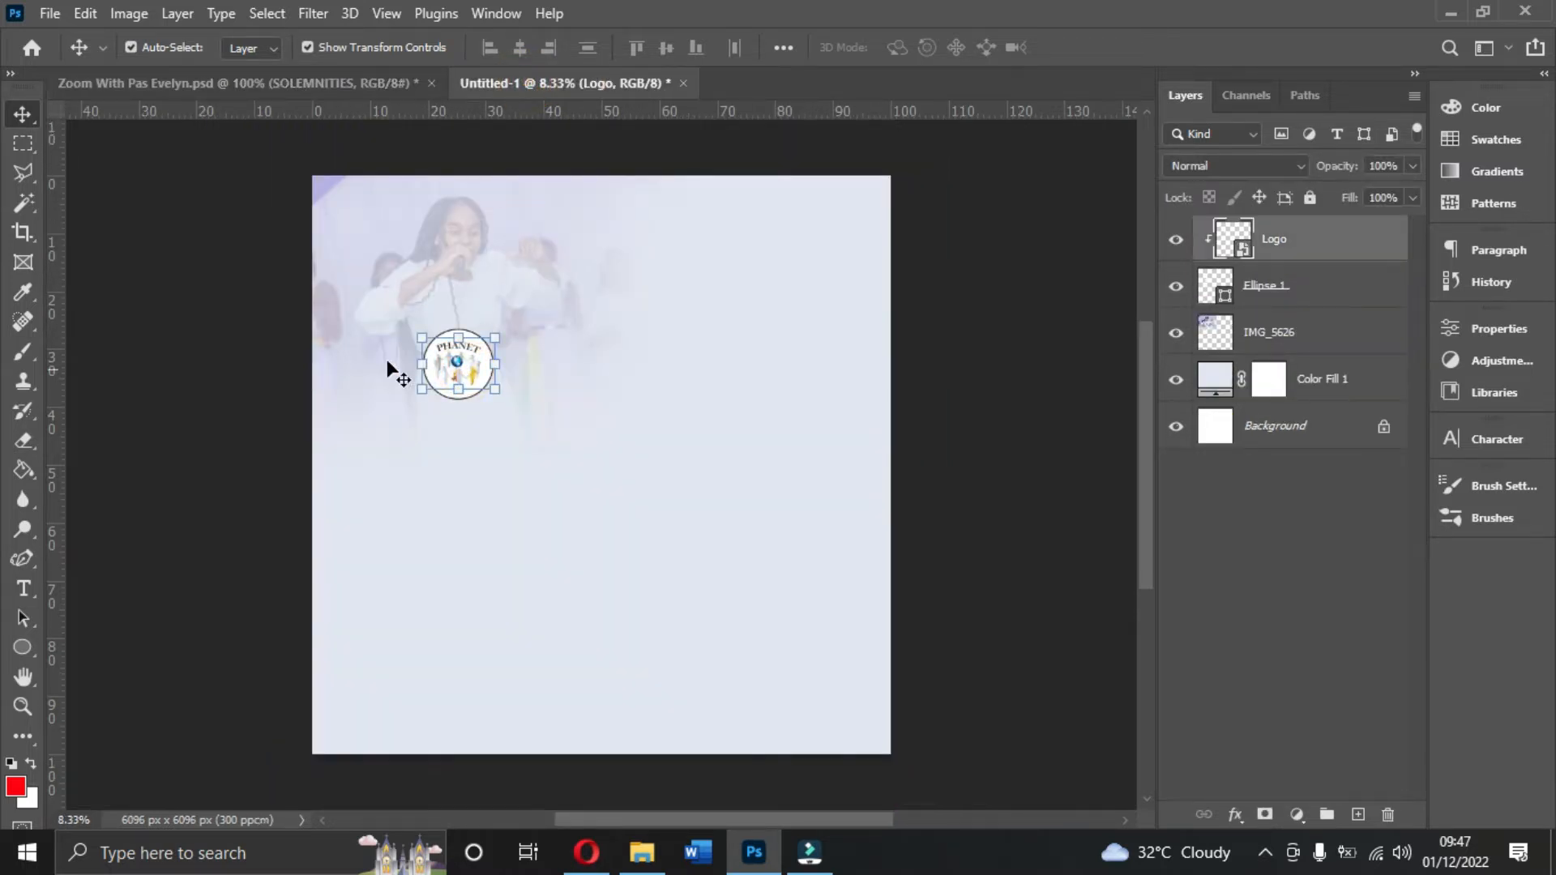
click(1333, 285)
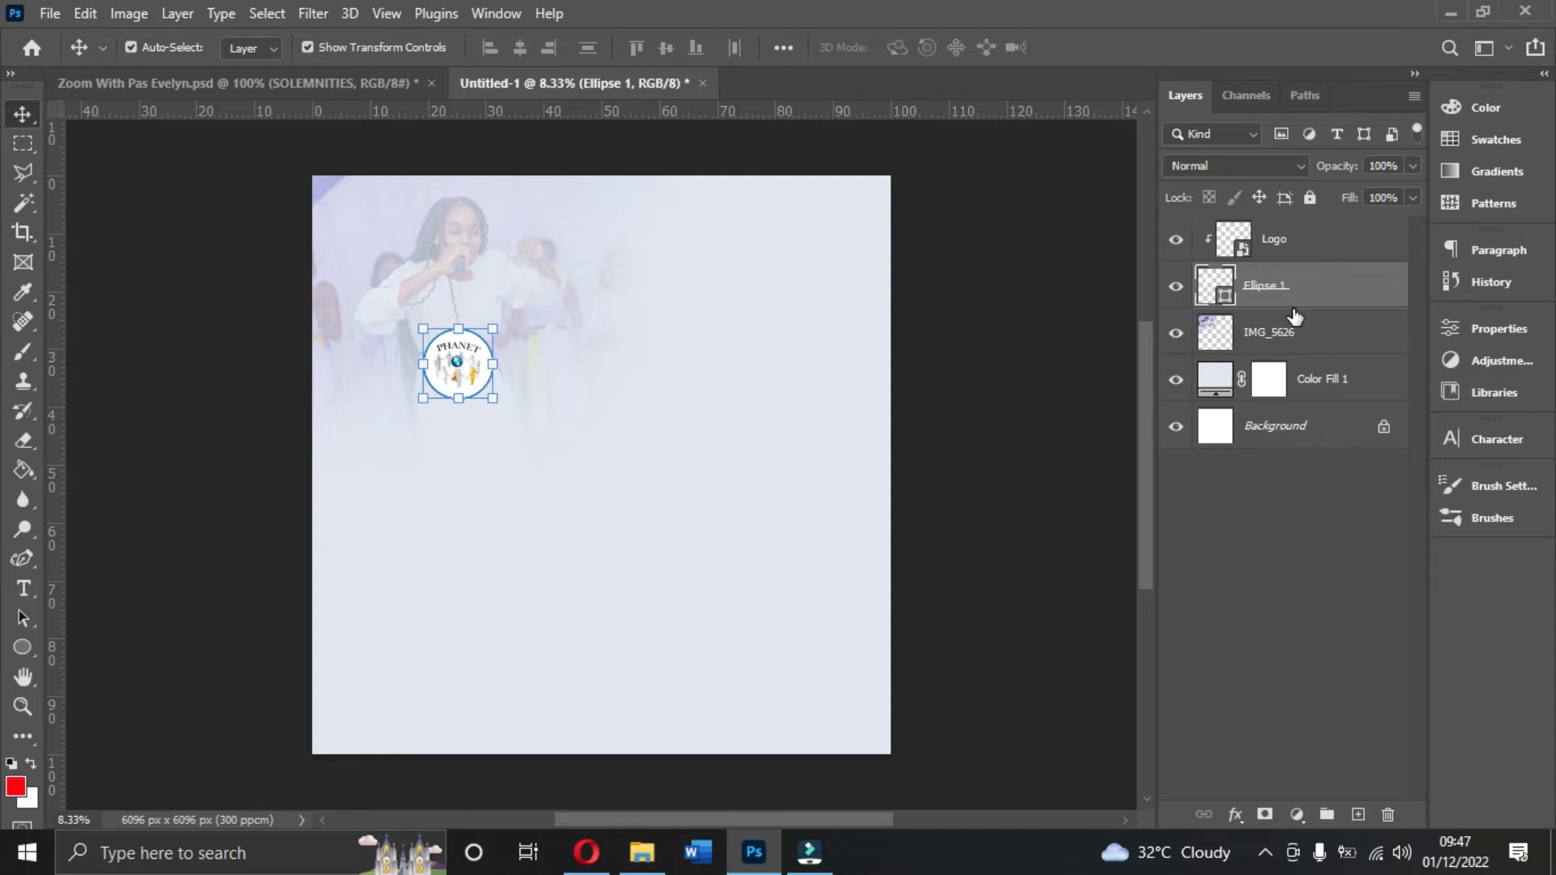
key(Delete)
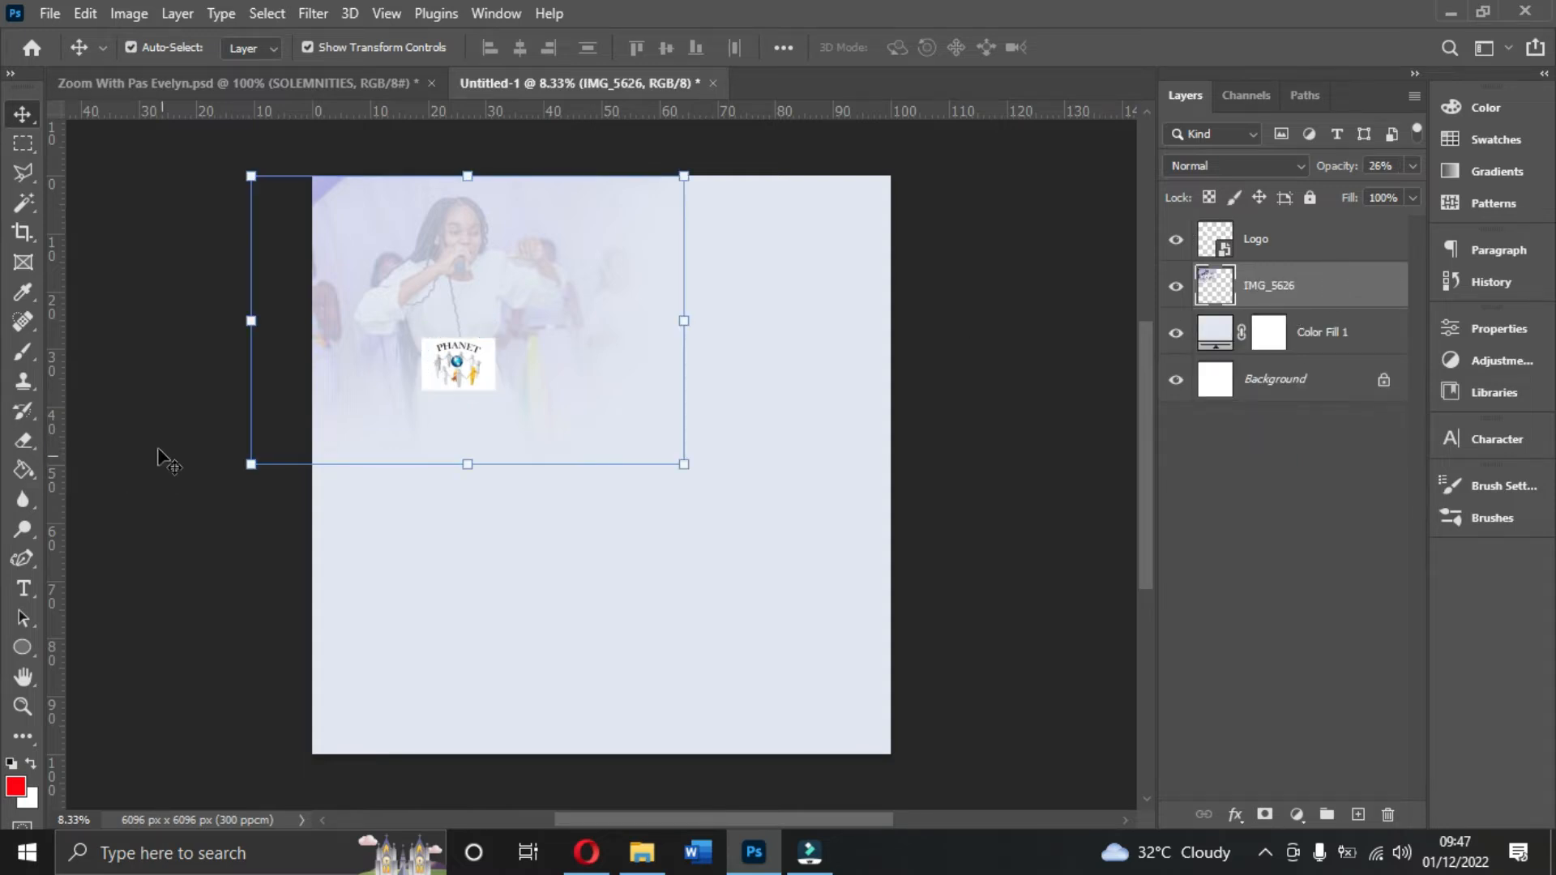
- Draw a red square about 720 px wide behind the logo with the Rectangle tool
click(19, 647)
click(110, 648)
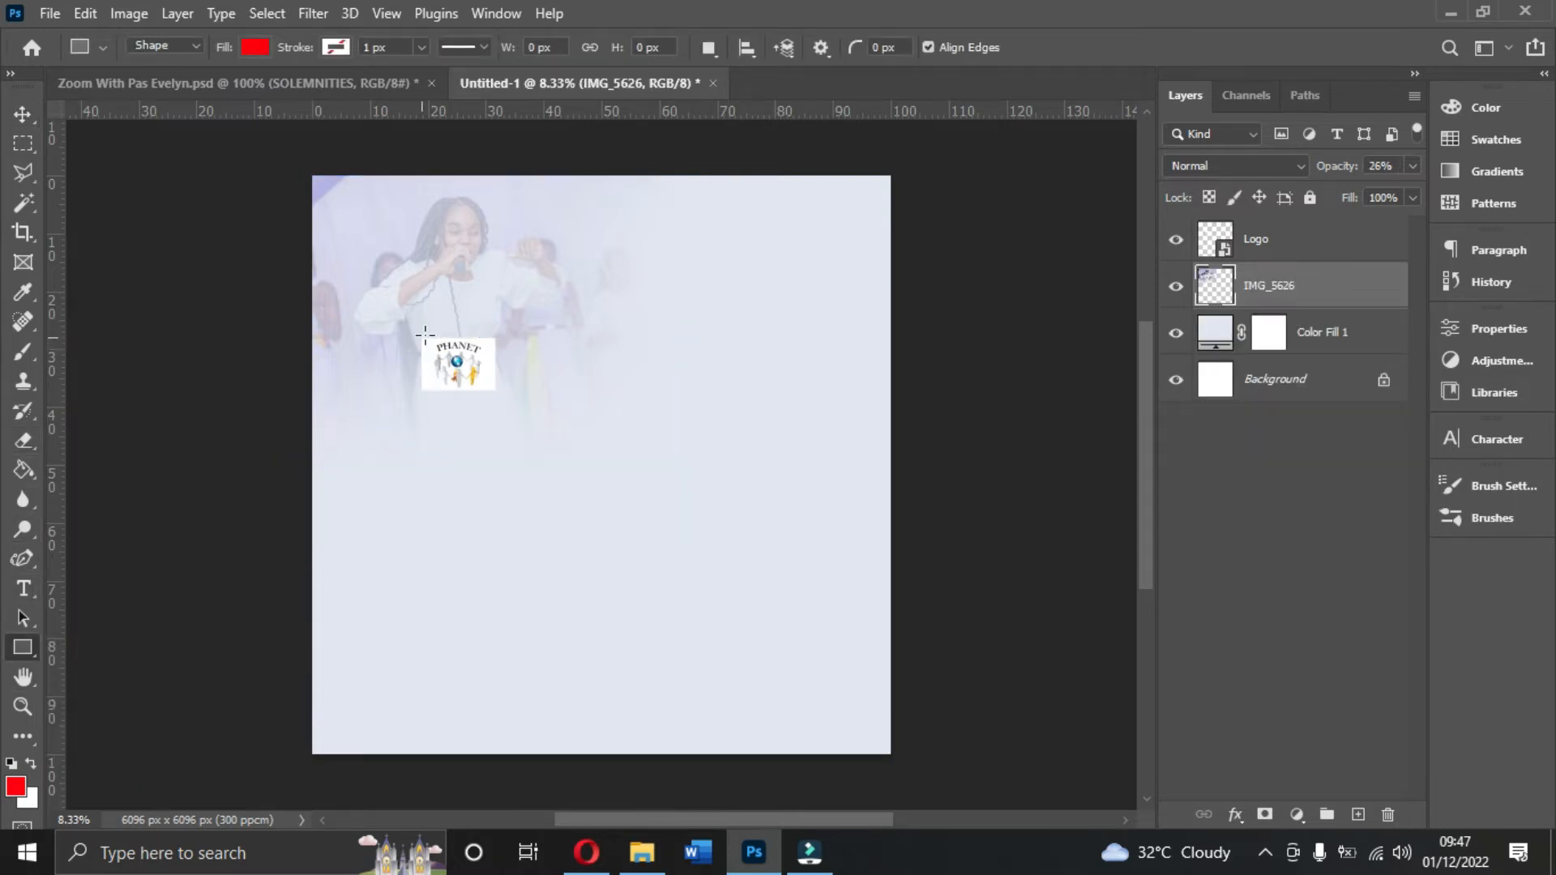
drag(421, 332, 527, 394)
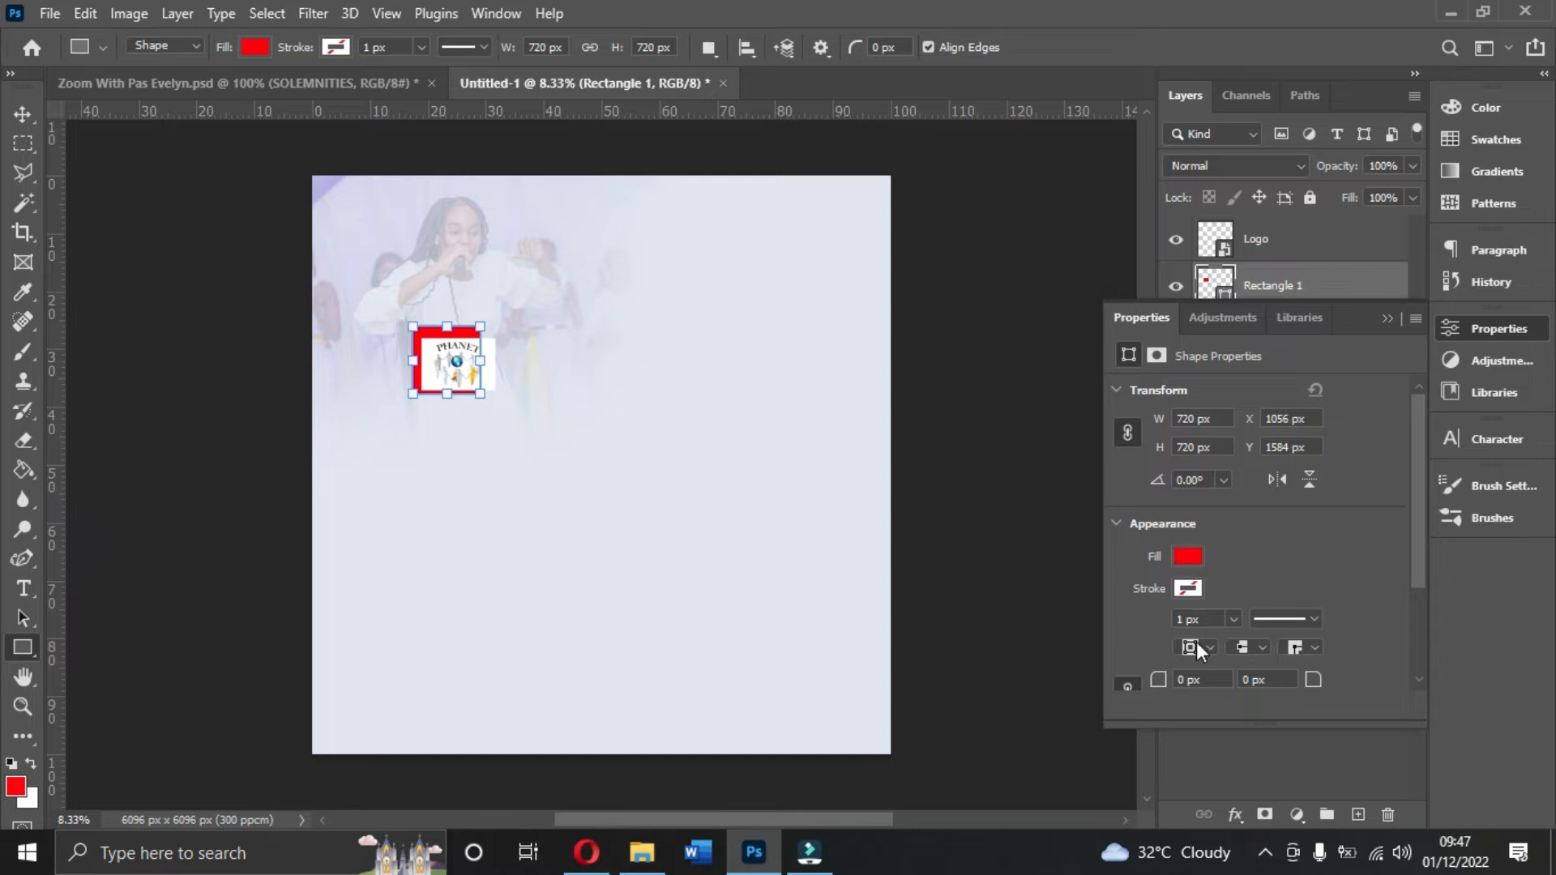
- Round all four corners of the red square with a linked radius of 86 px
scroll(1202, 624, down, 2)
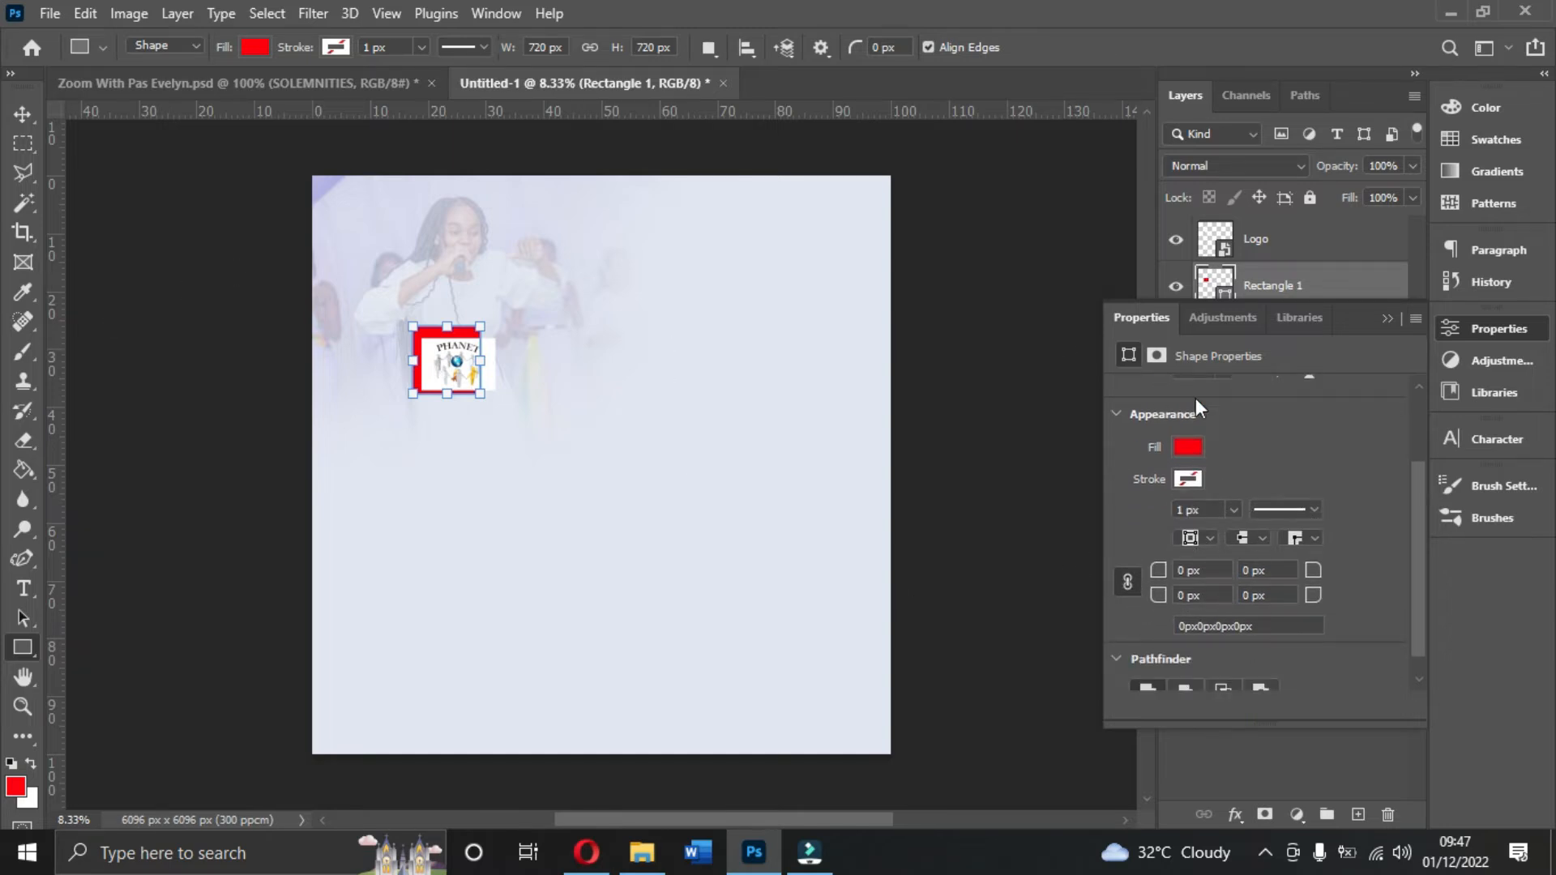
click(1395, 315)
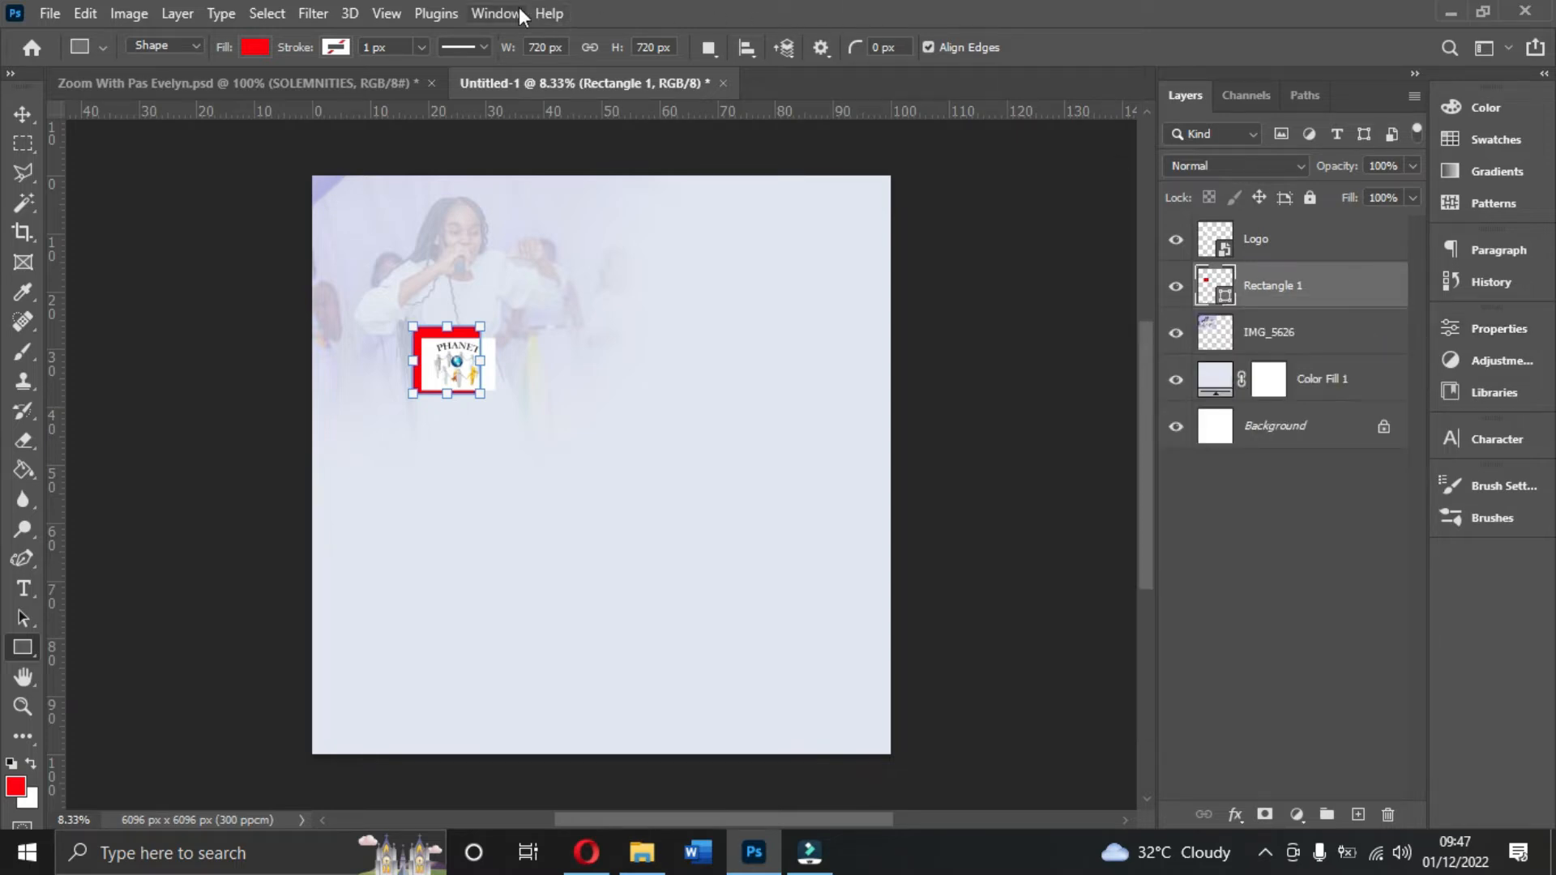
click(491, 14)
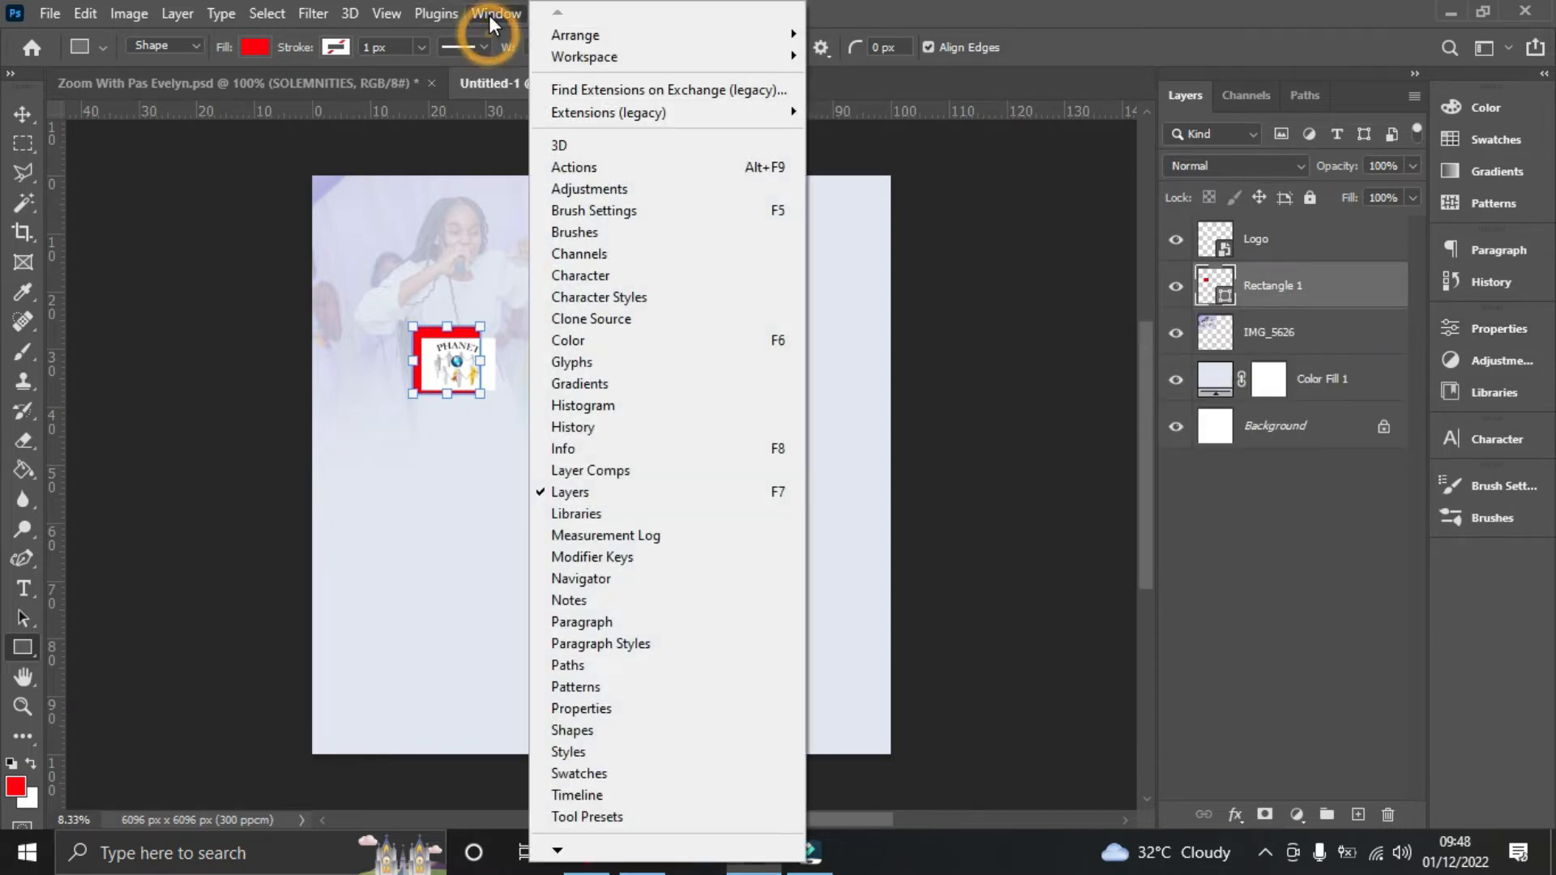
click(610, 708)
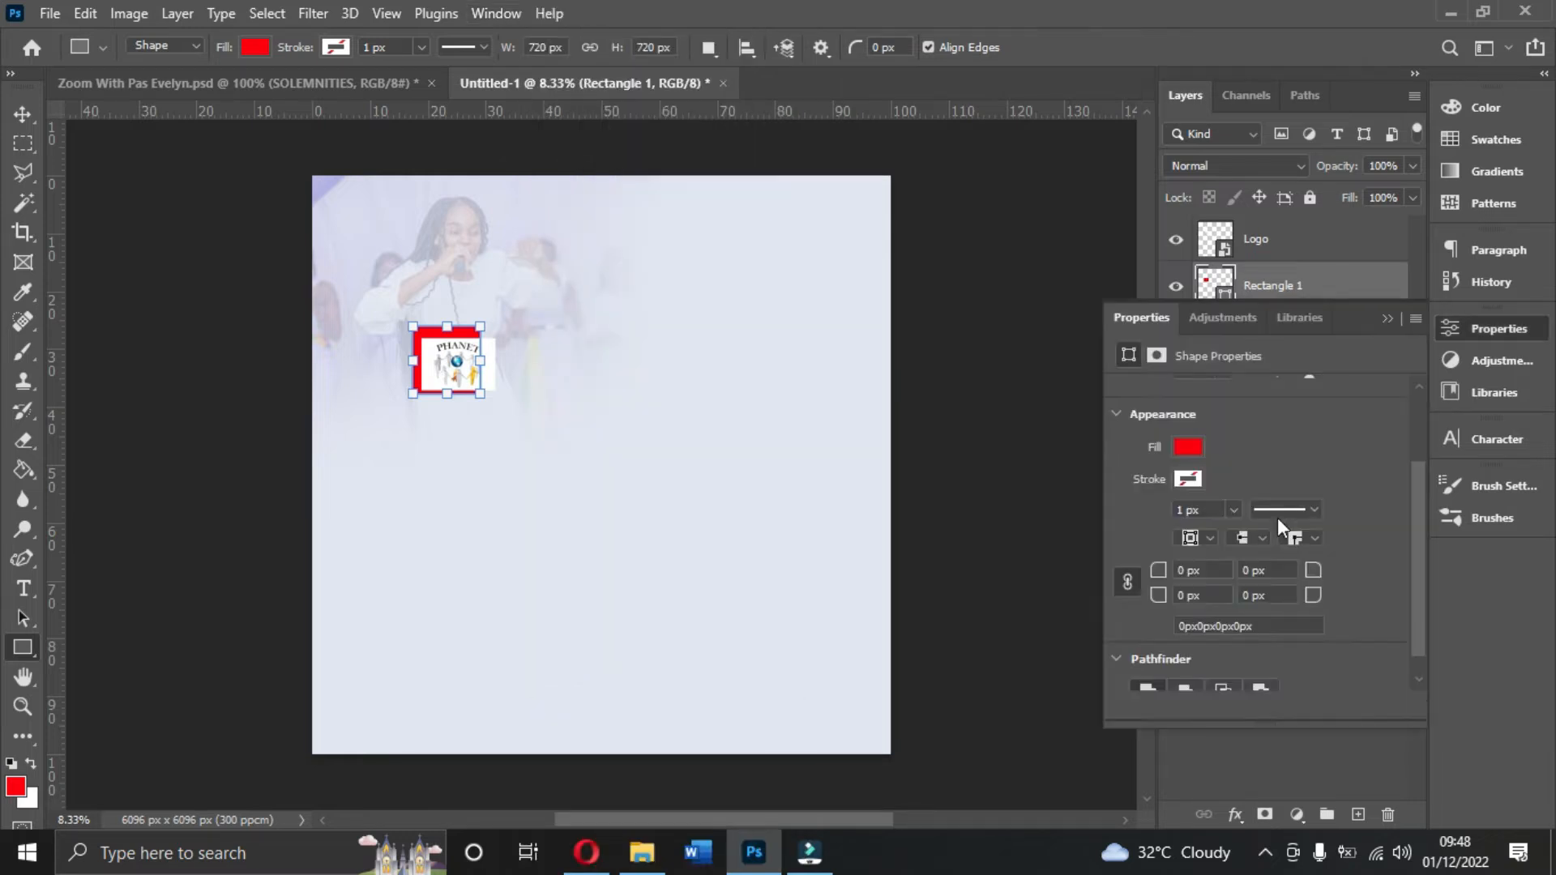
scroll(1152, 585, down, 1)
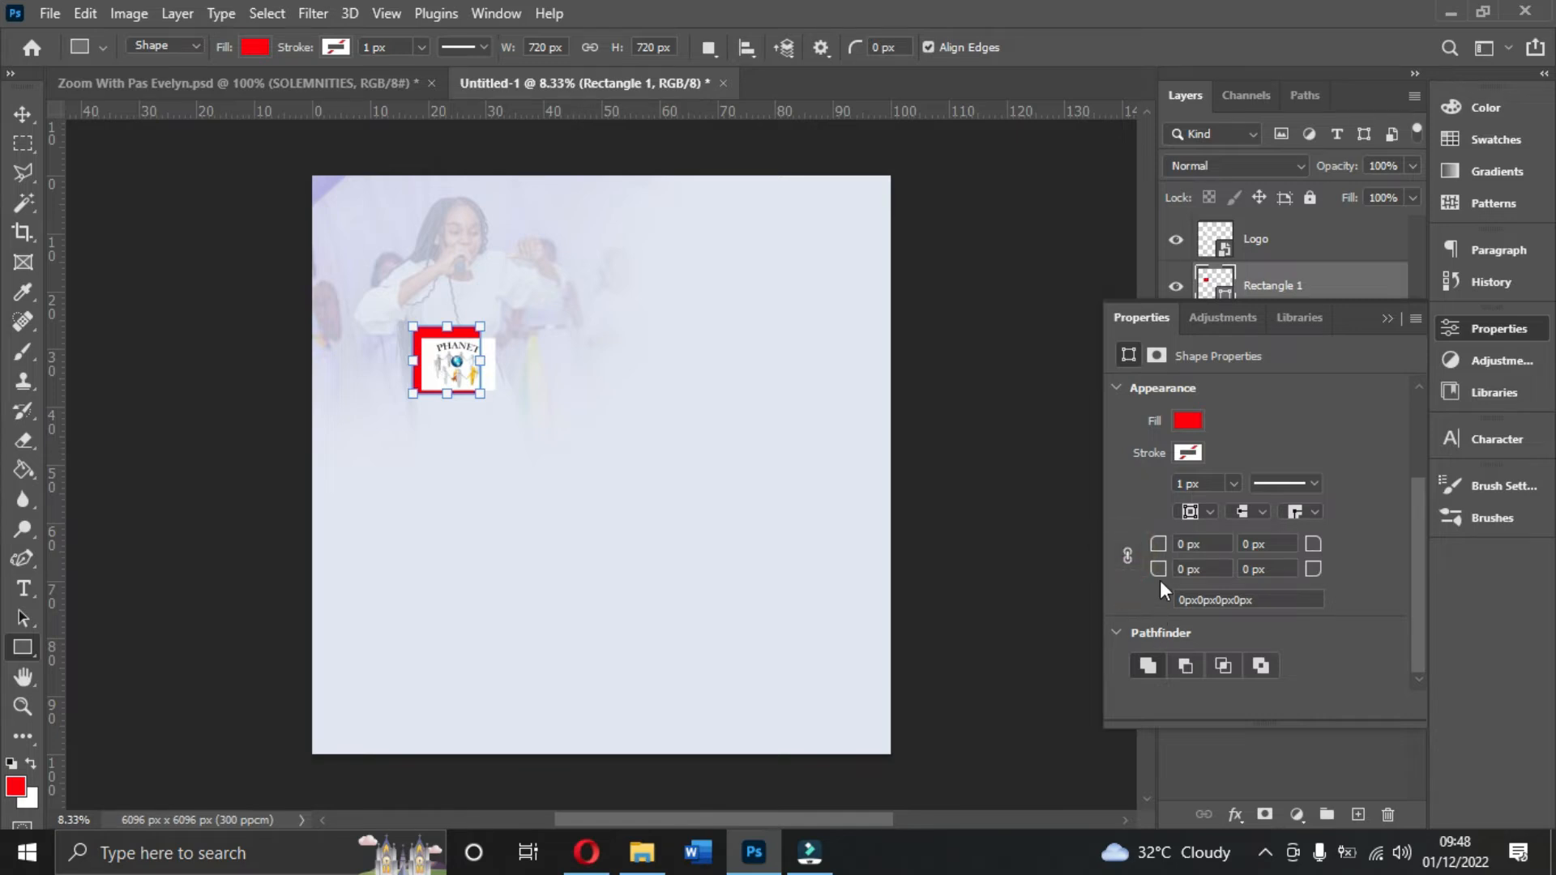
drag(1158, 570, 1166, 571)
click(1128, 556)
drag(1159, 573, 1257, 596)
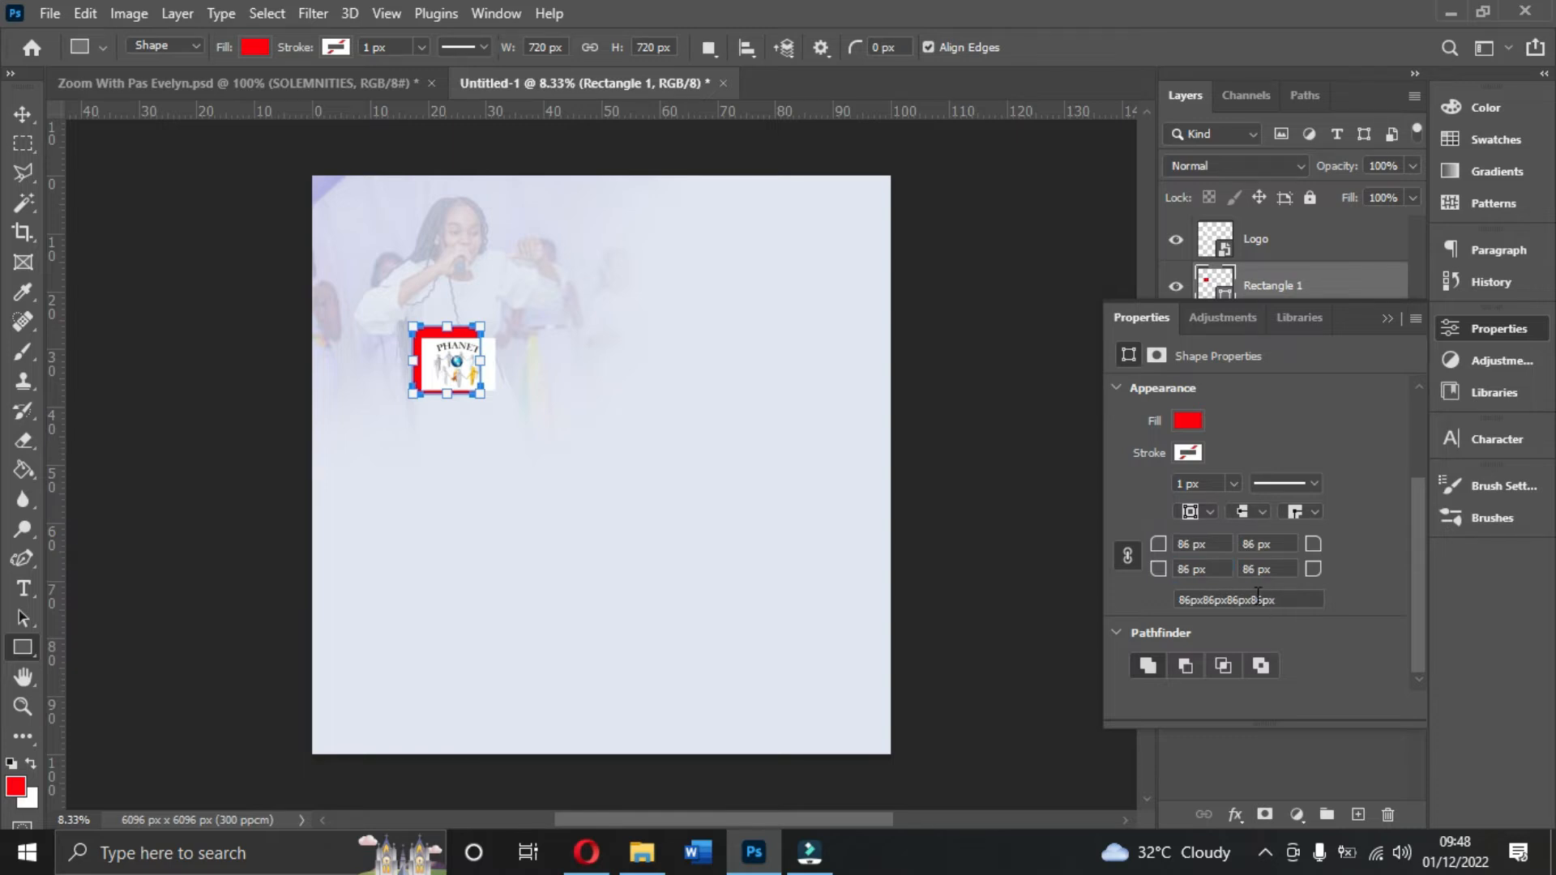
click(1387, 318)
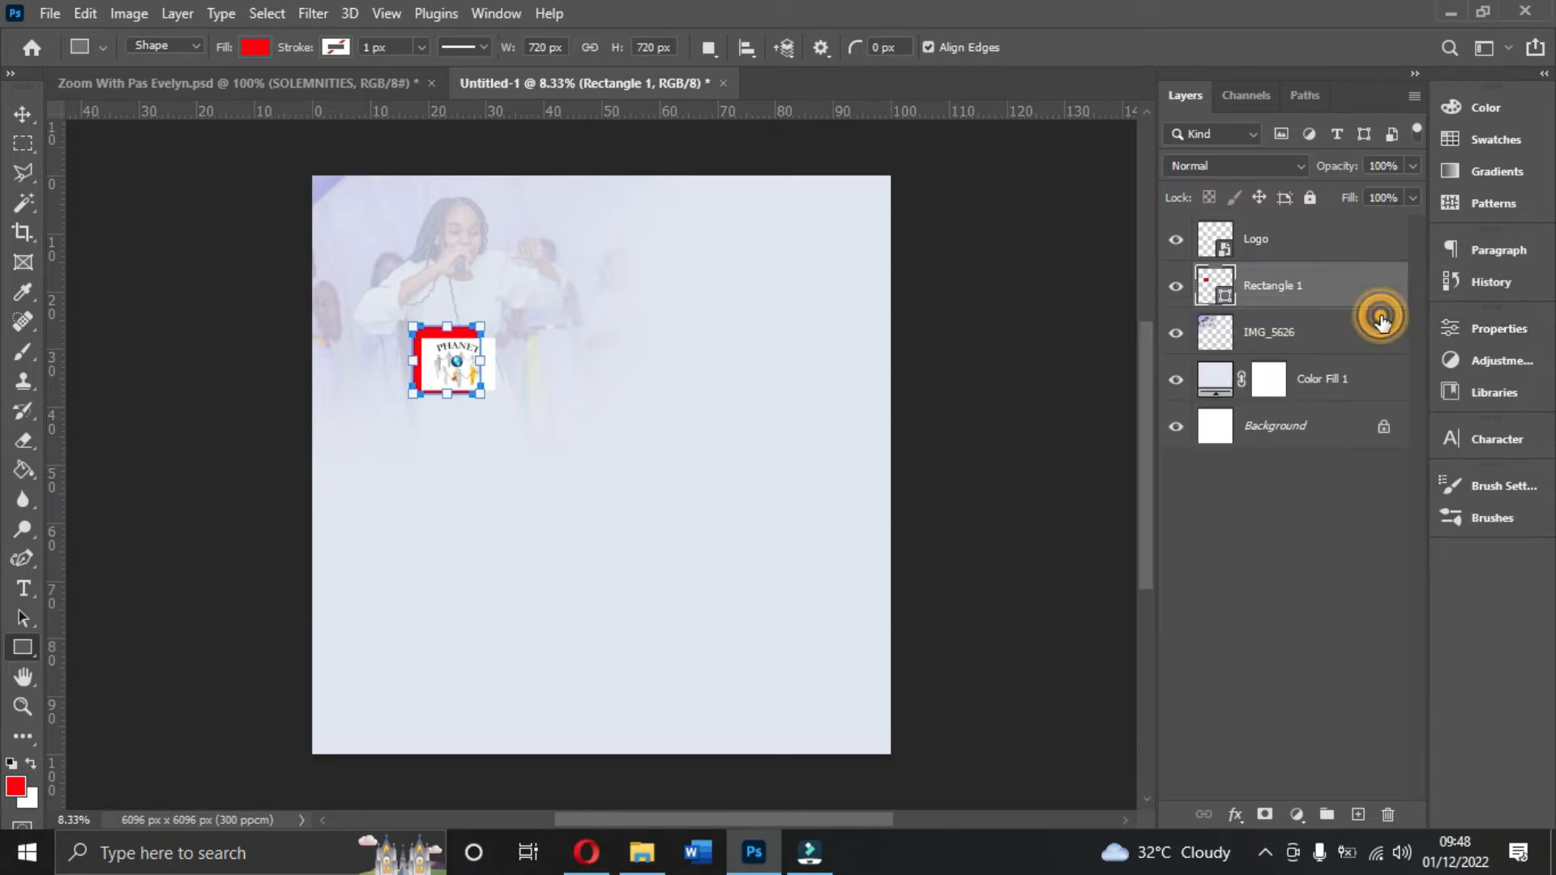
- Move and enlarge the logo so that it completely covers the rounded red square
click(23, 113)
click(1278, 243)
mouse_move(468, 372)
mouse_down()
mouse_move(455, 359)
mouse_move(446, 395)
mouse_up()
key(Return)
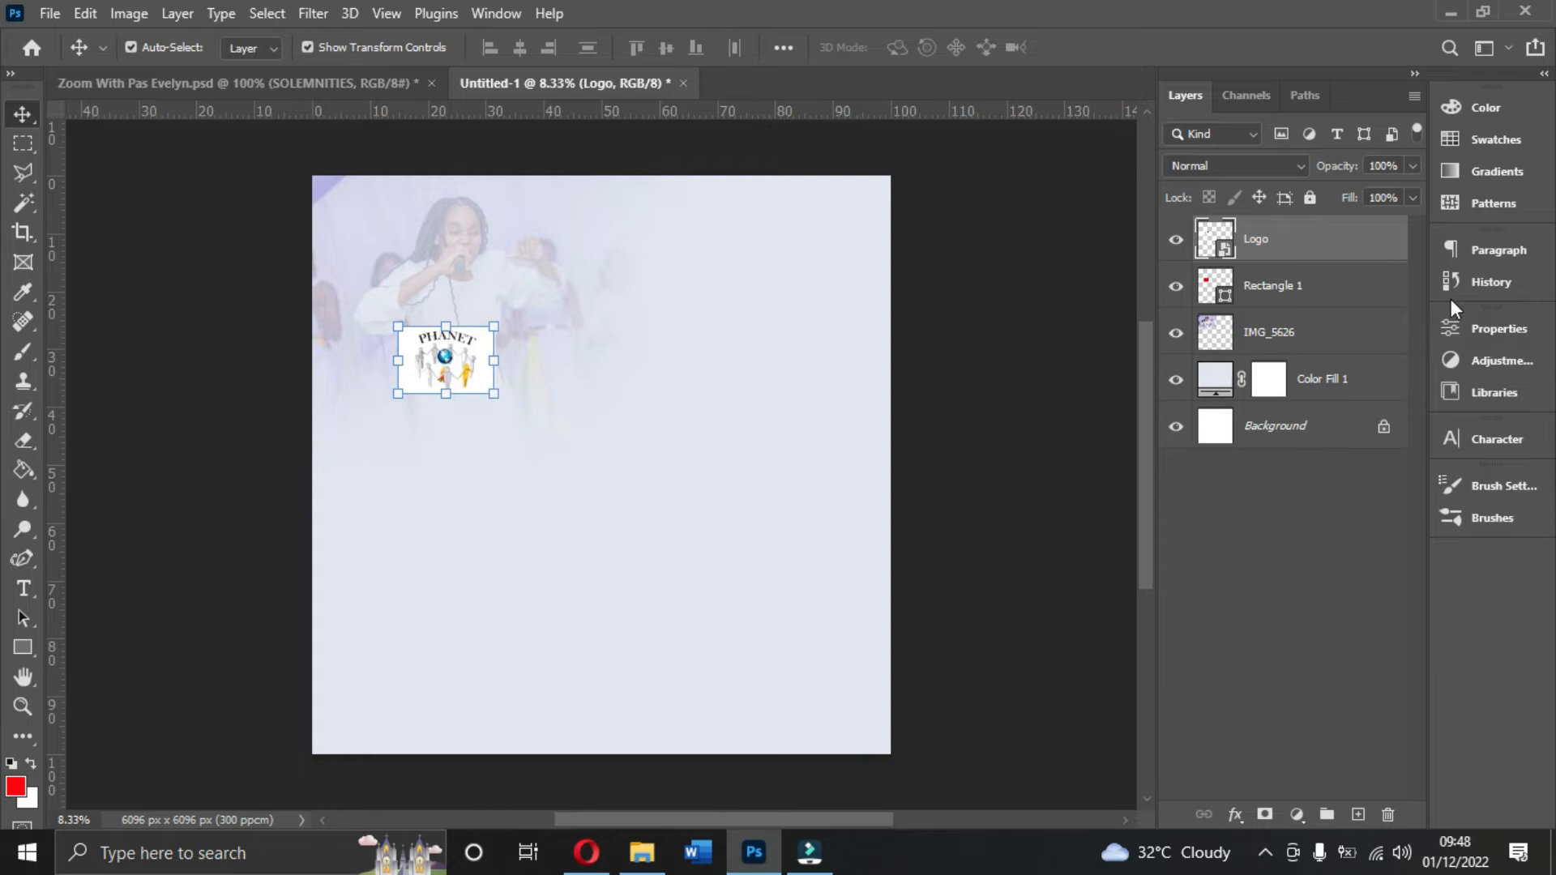
- Clip the Logo layer to the rounded square beneath it with a clipping mask
right_click(1351, 251)
click(1111, 531)
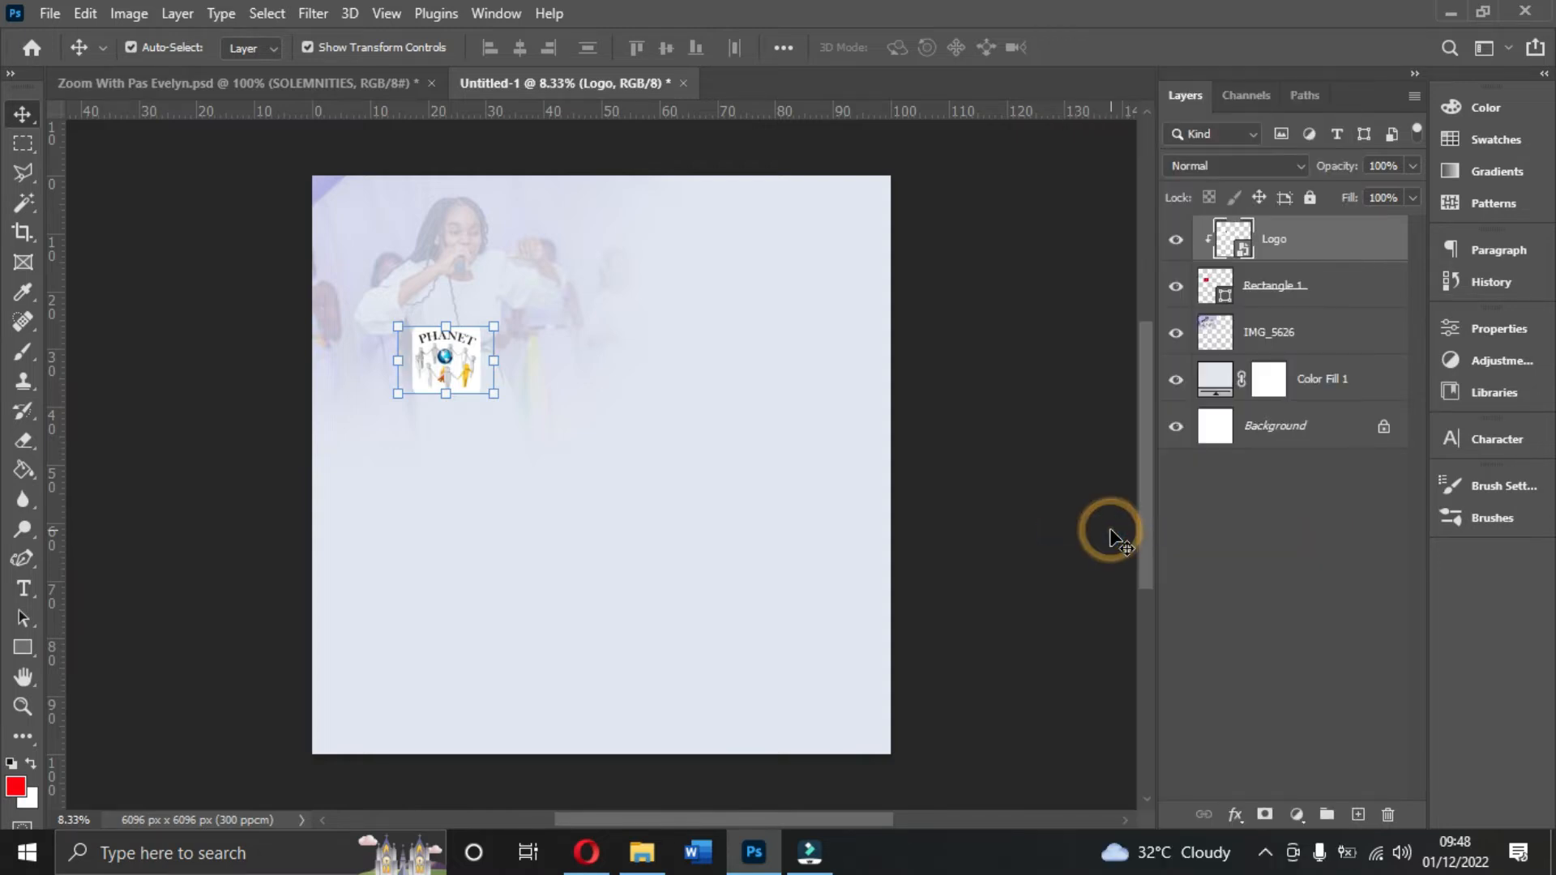
click(970, 354)
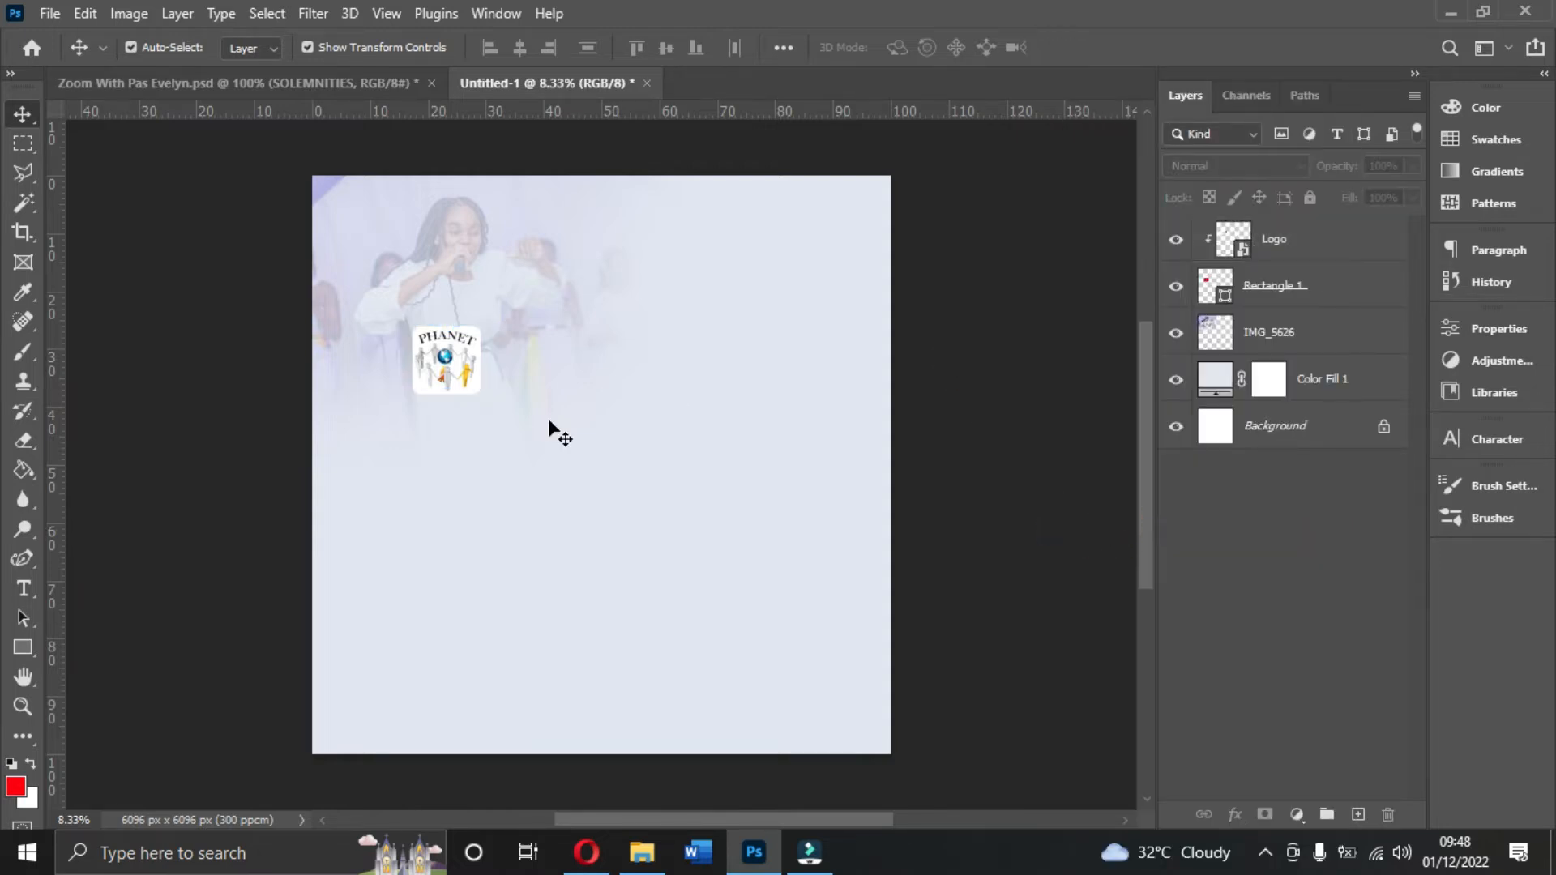
- Change the fill of the rounded square behind the logo from the recent swatches to the light blue-grey background color
click(1360, 296)
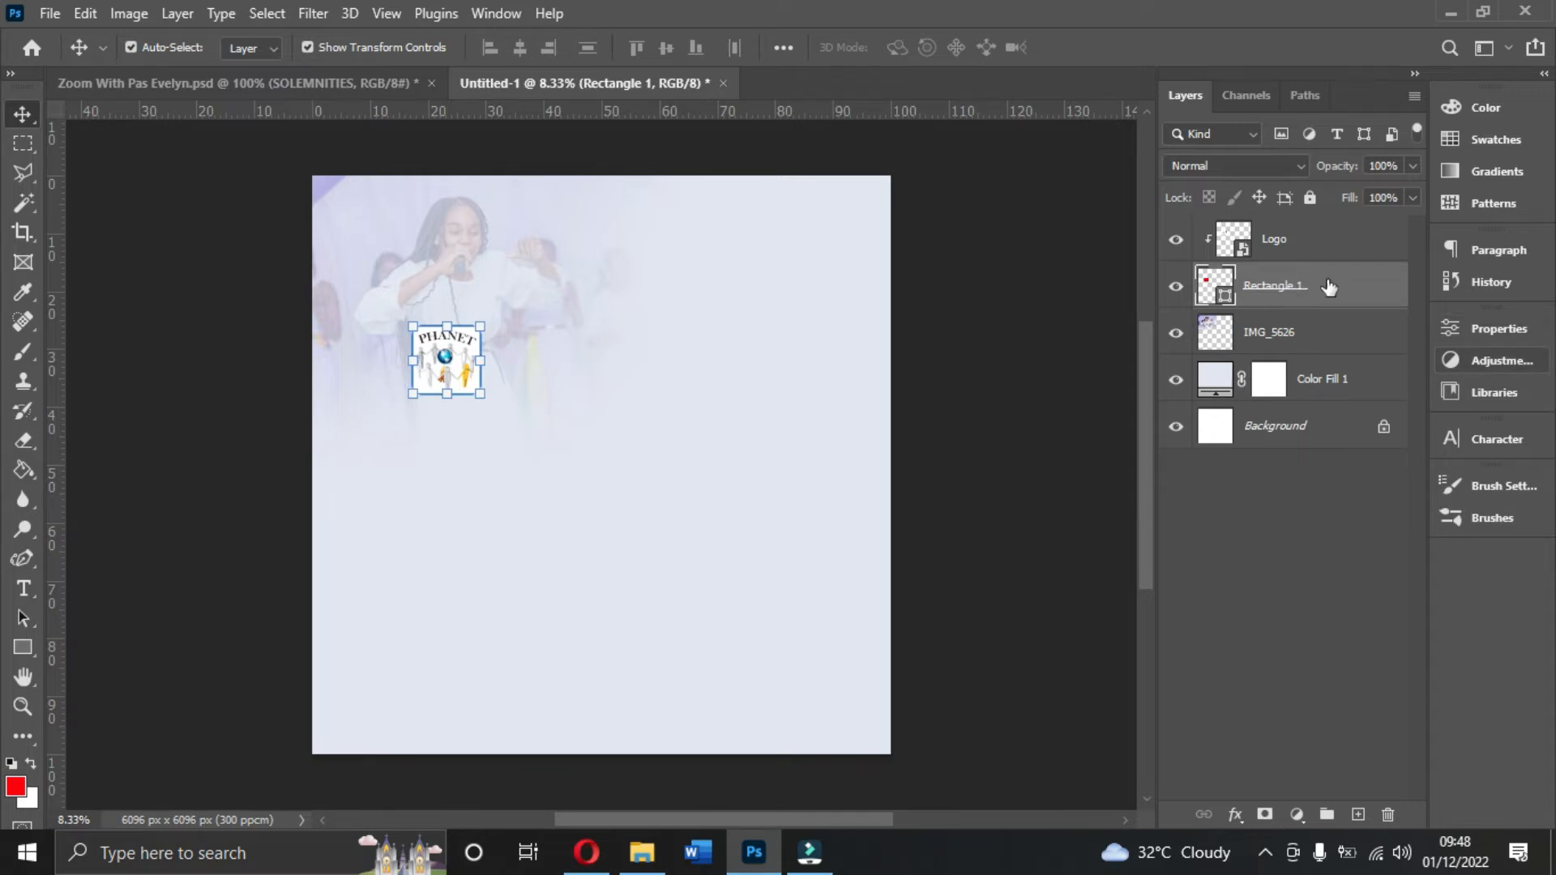
click(25, 648)
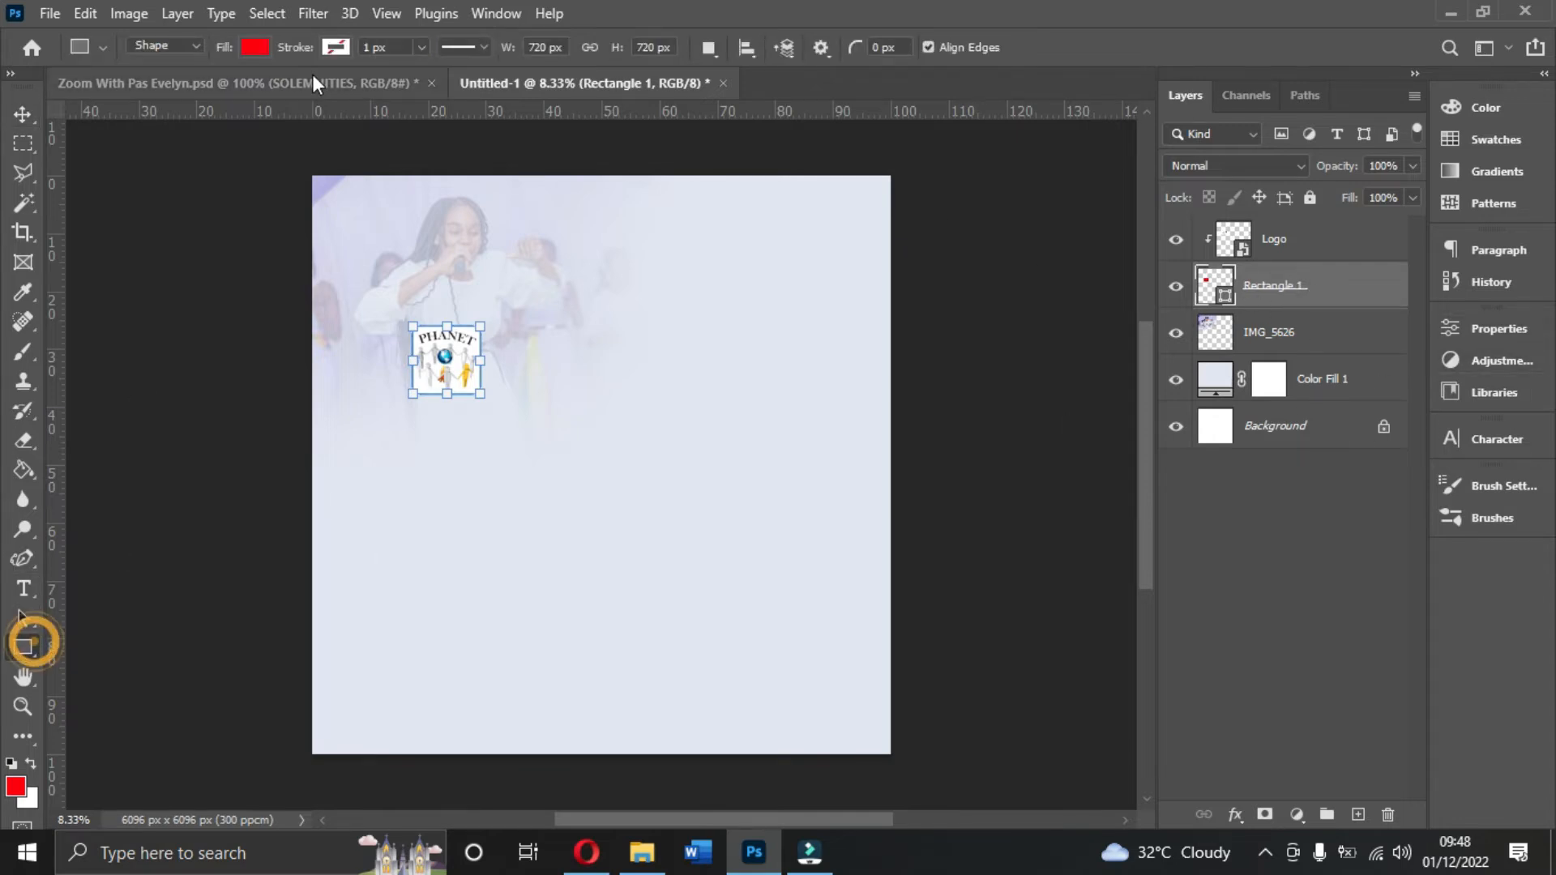
click(259, 46)
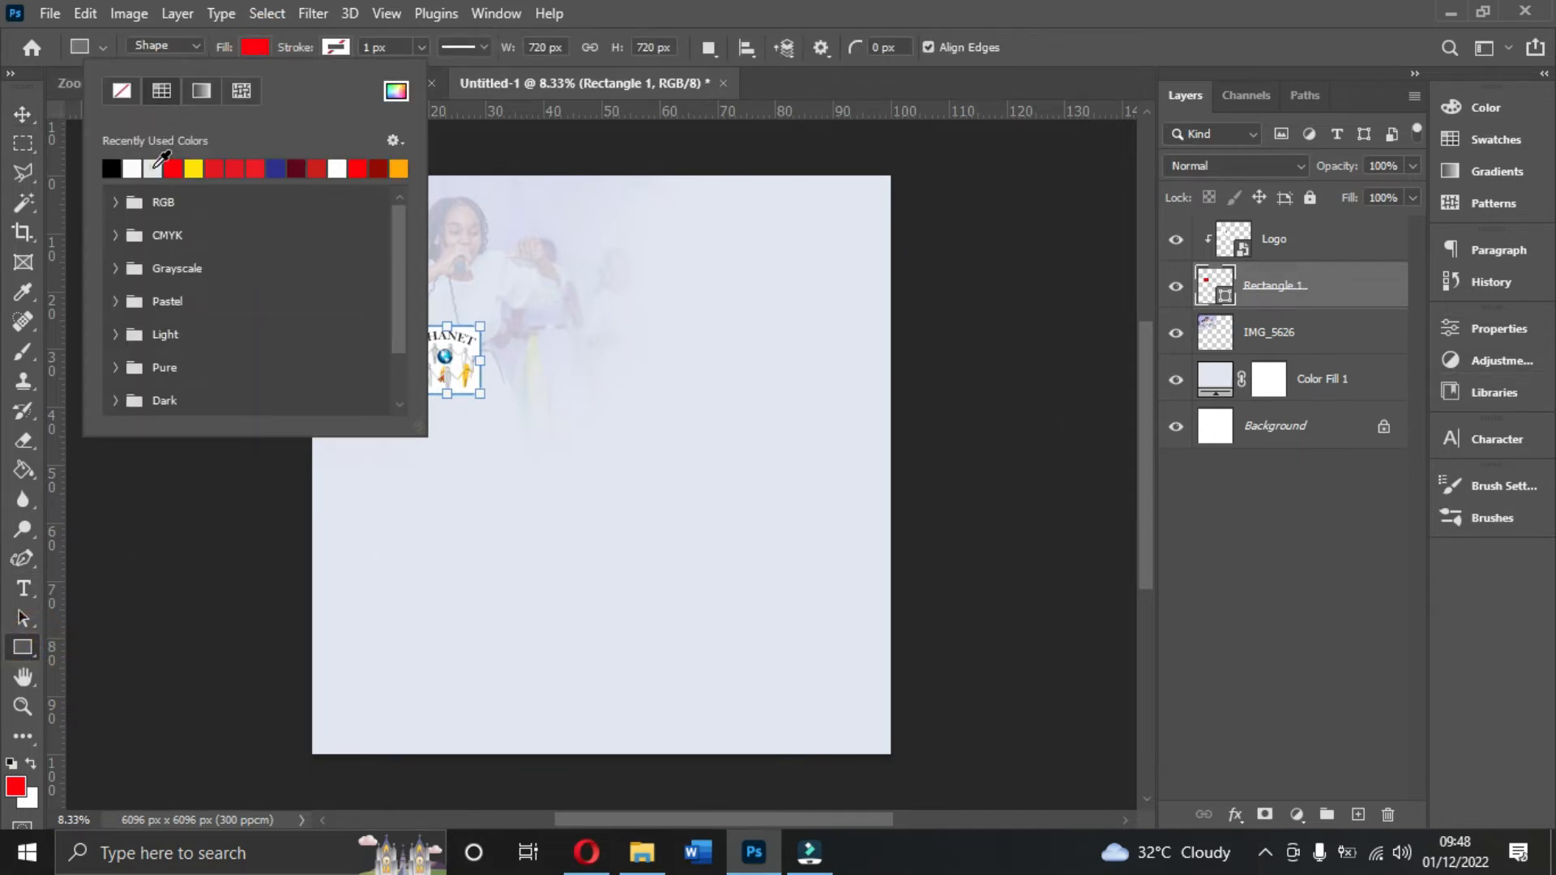
click(155, 168)
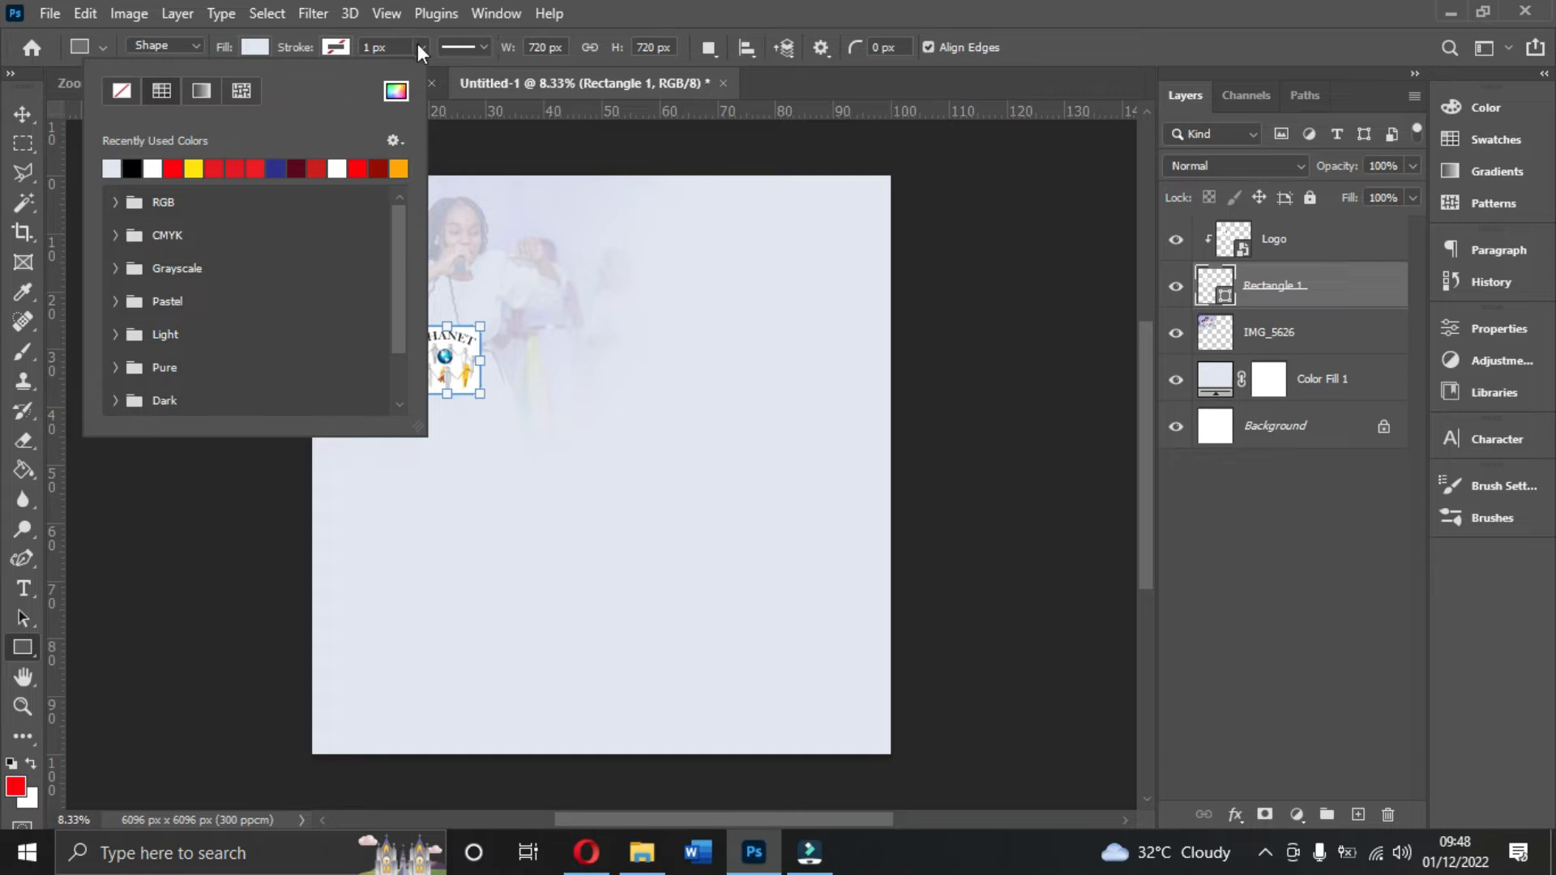
- Give the rounded square behind the logo a 5 px stroke in the same light blue-grey color
click(420, 47)
click(335, 46)
click(192, 168)
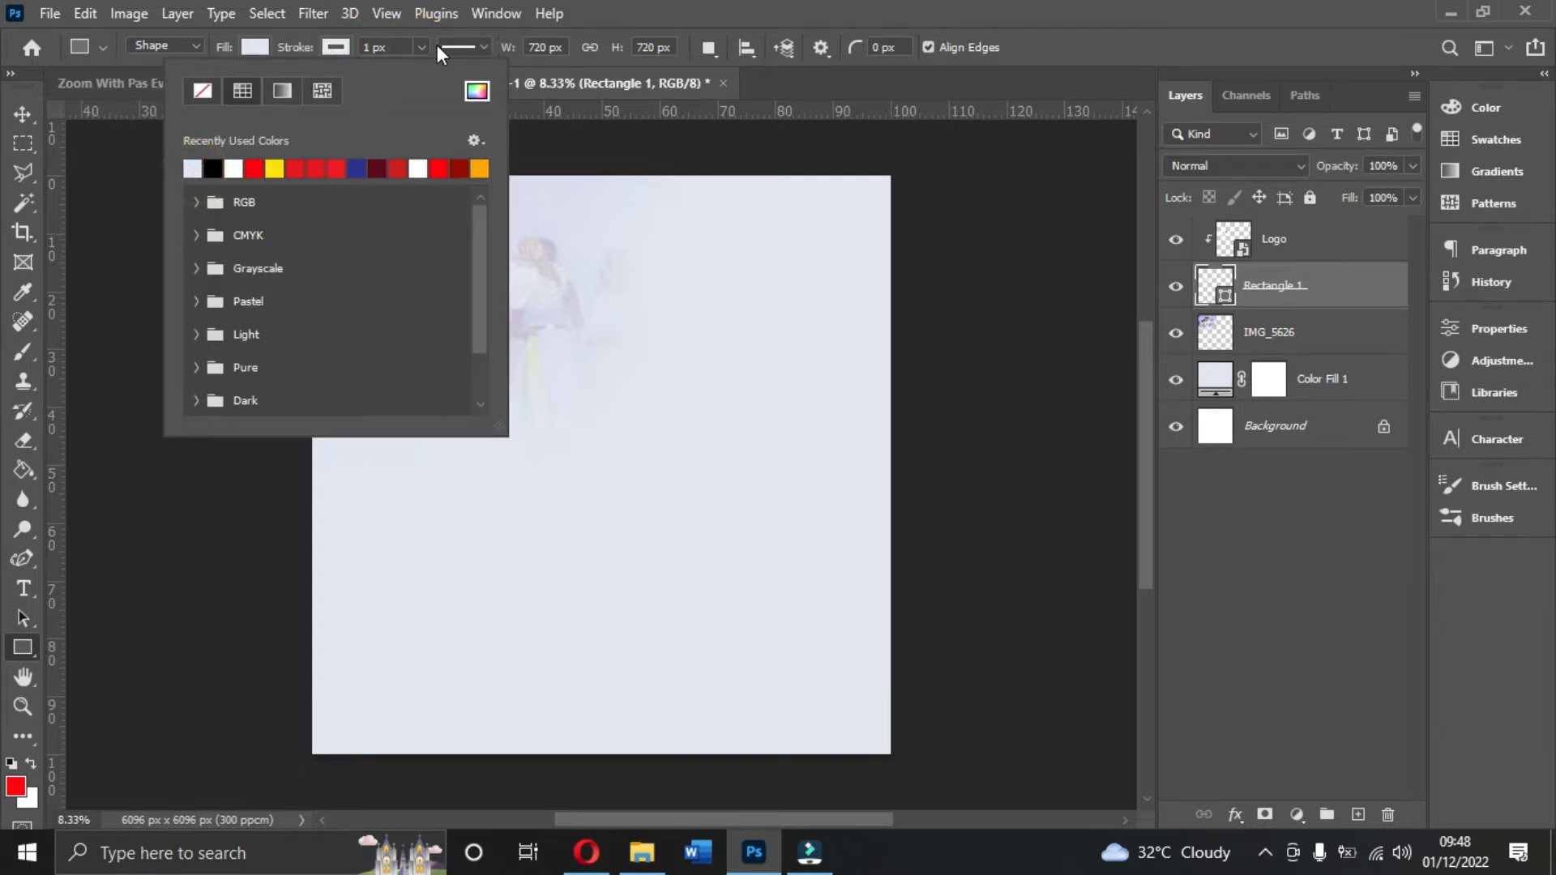
click(436, 46)
click(436, 46)
click(425, 46)
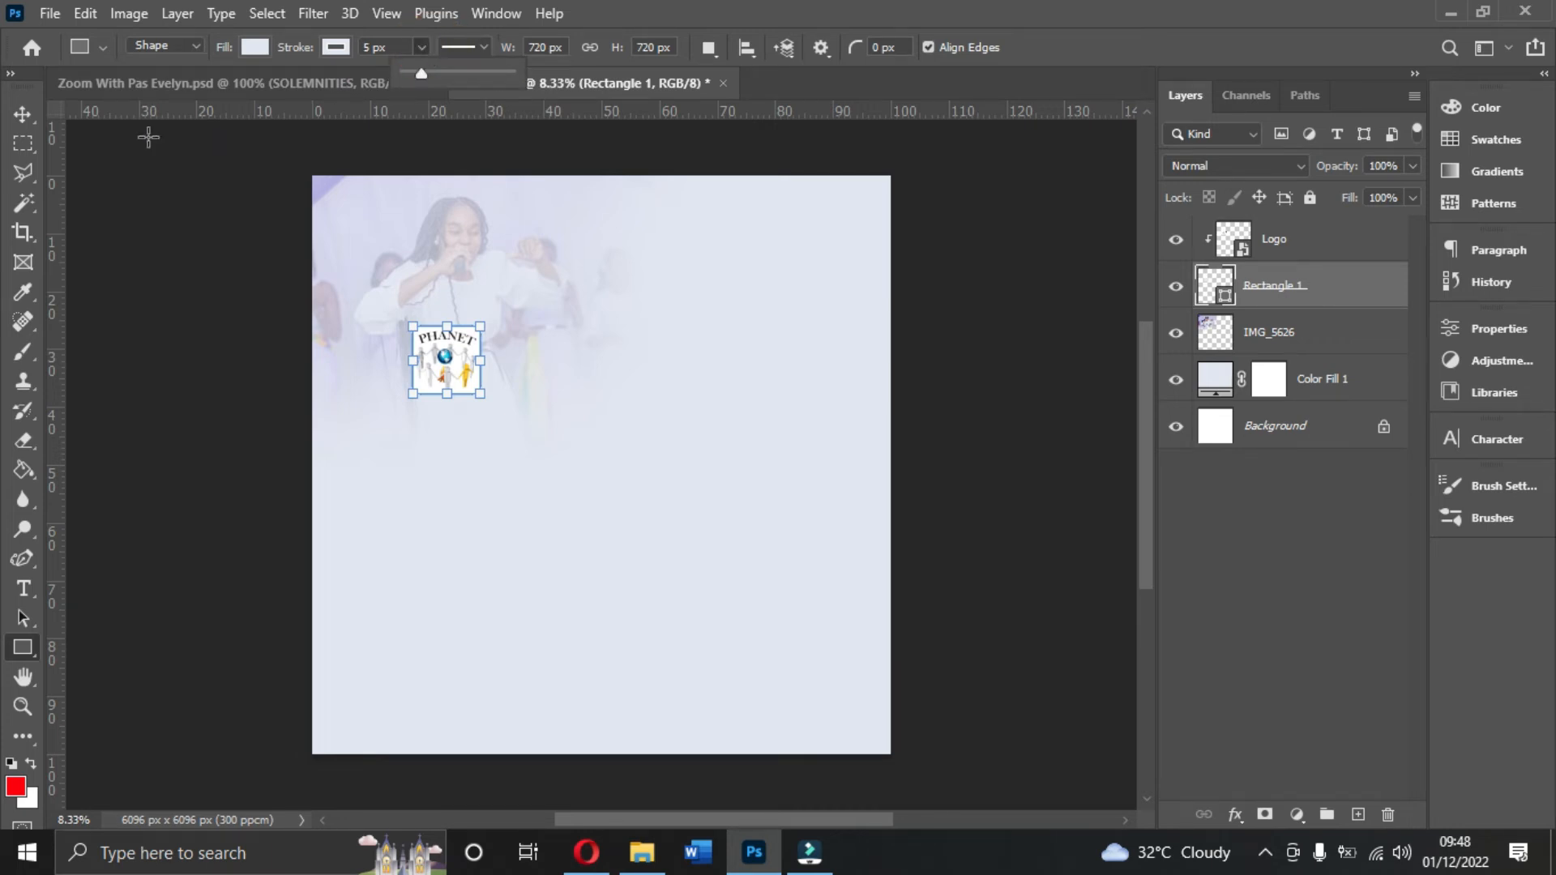
click(34, 110)
click(711, 304)
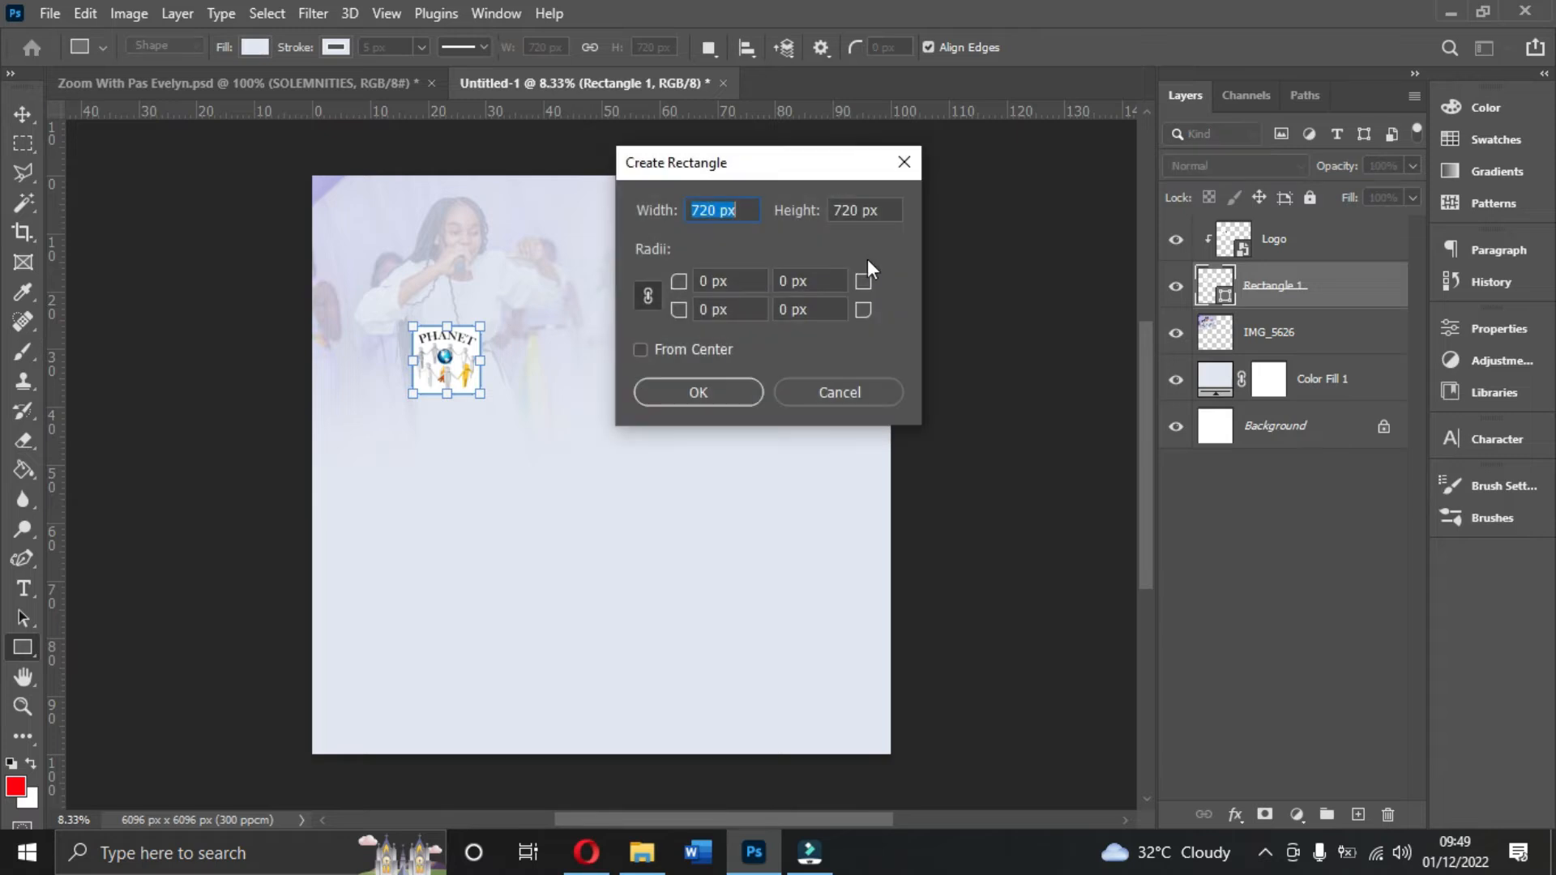
click(859, 399)
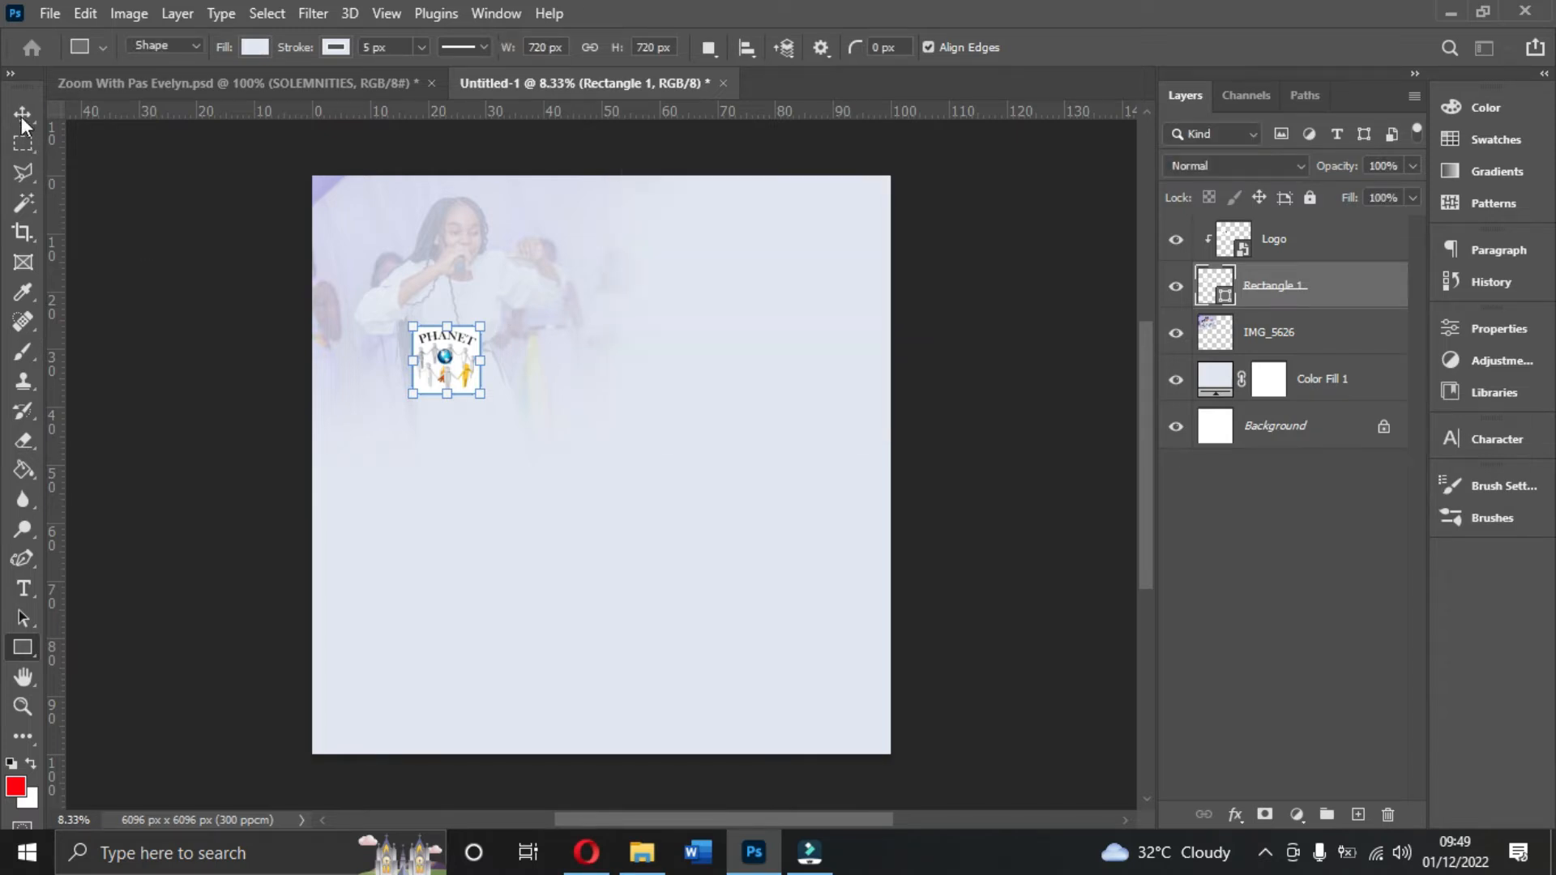
click(683, 303)
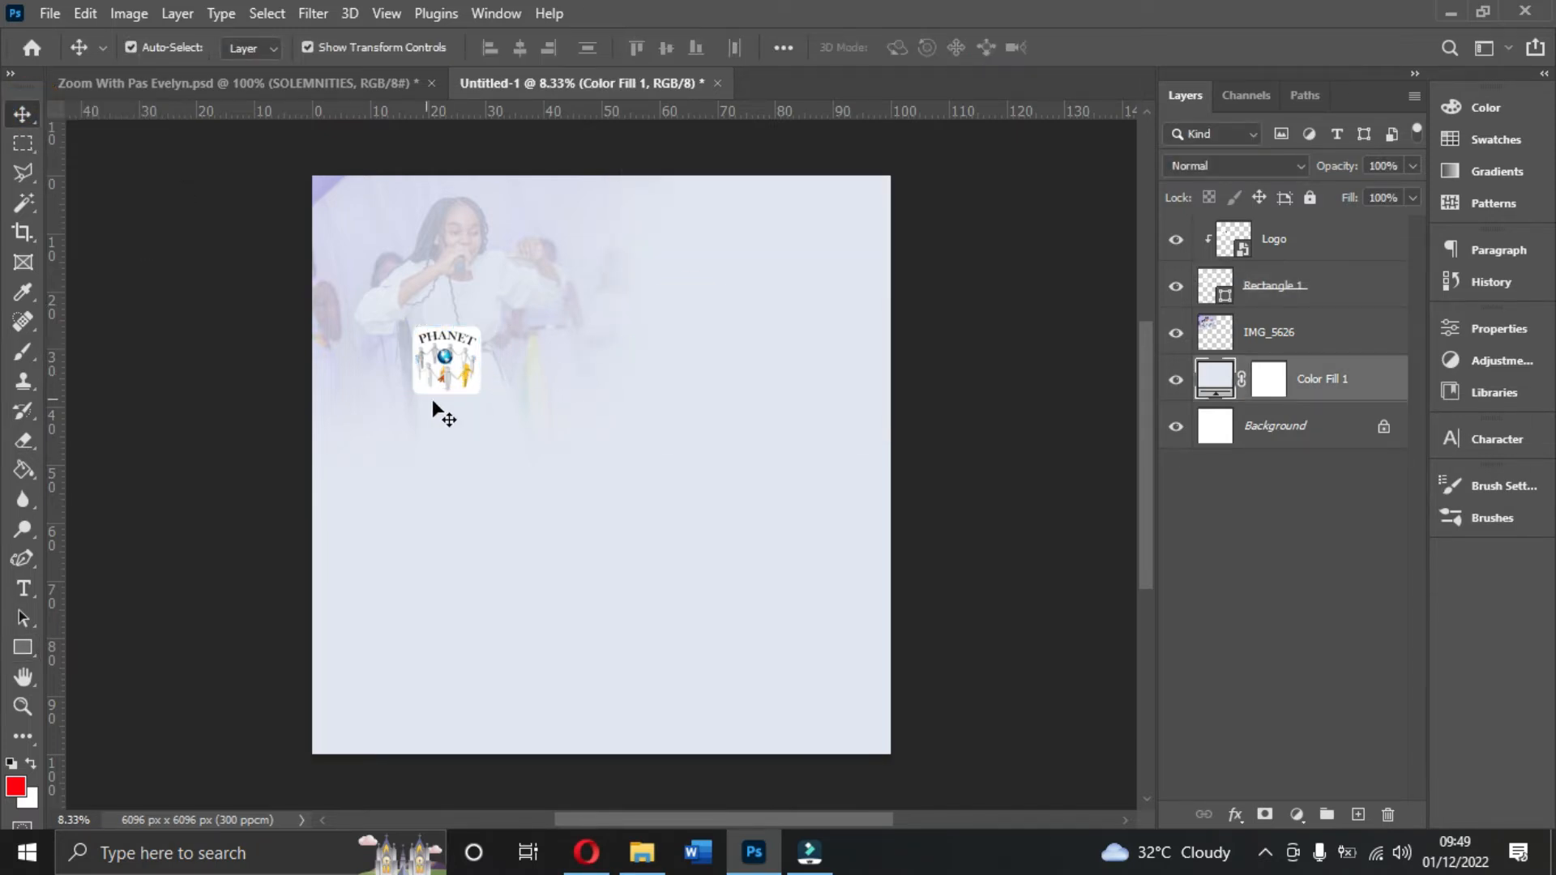
- Check the organization heading in the reference flyer and set the font for new text to Montserrat Medium
click(23, 589)
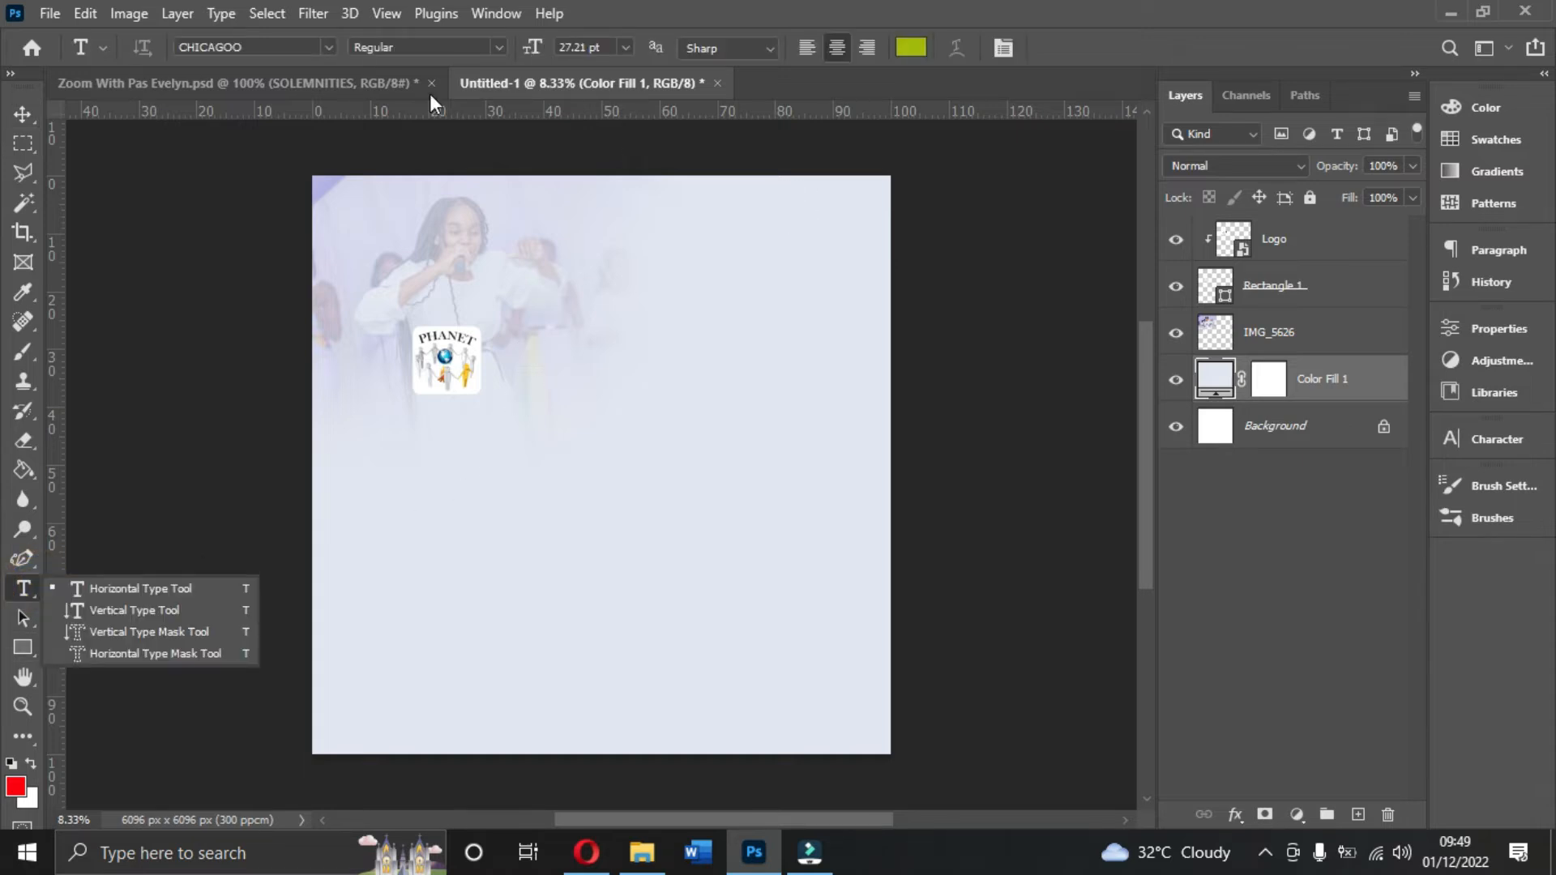
click(186, 77)
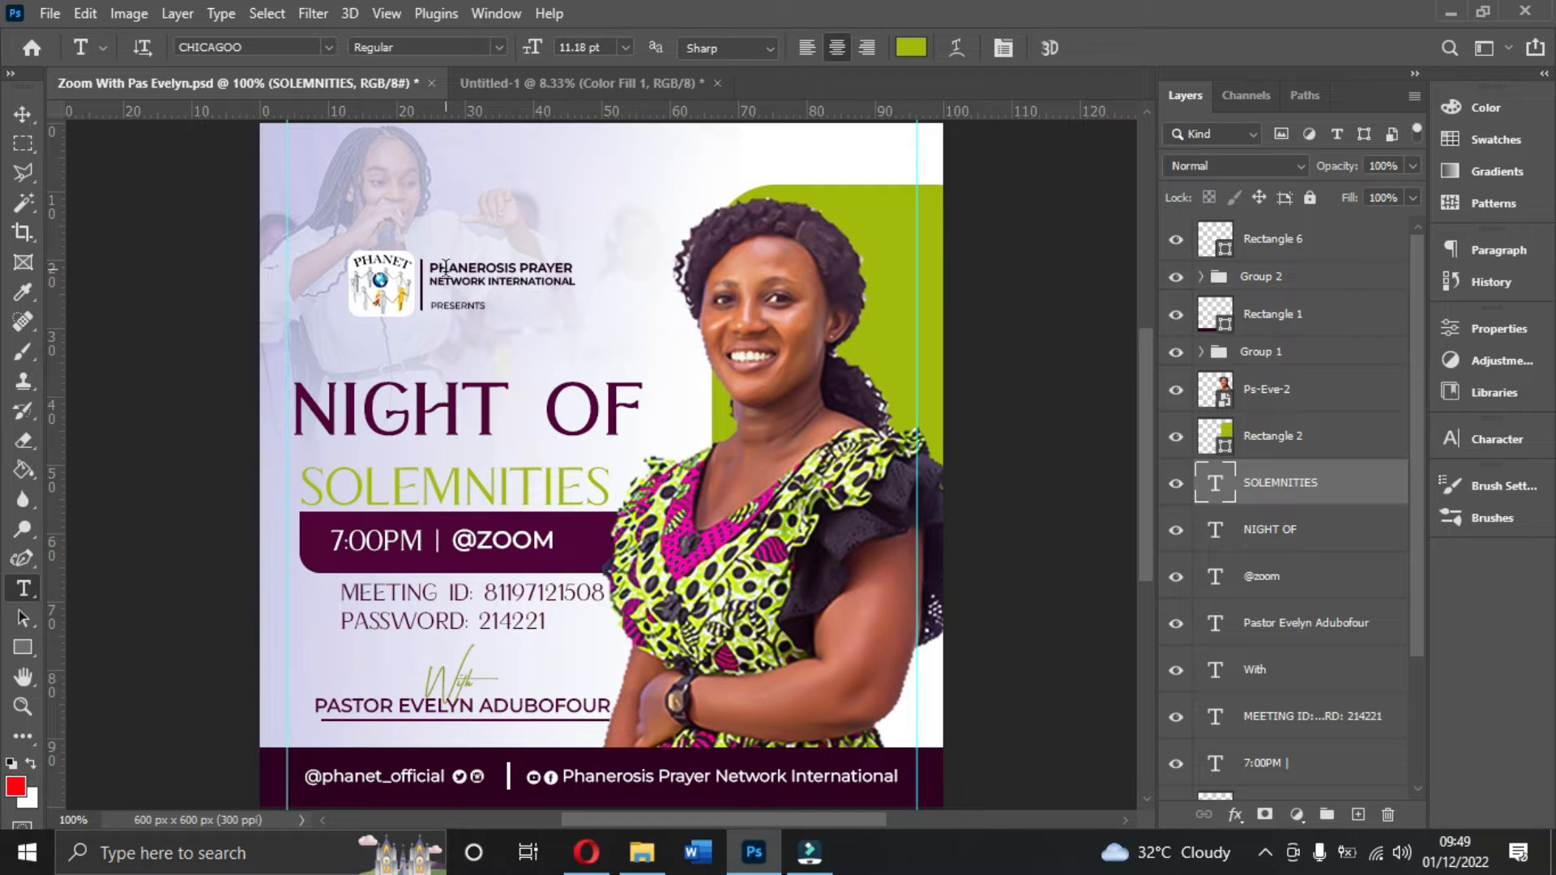
click(583, 83)
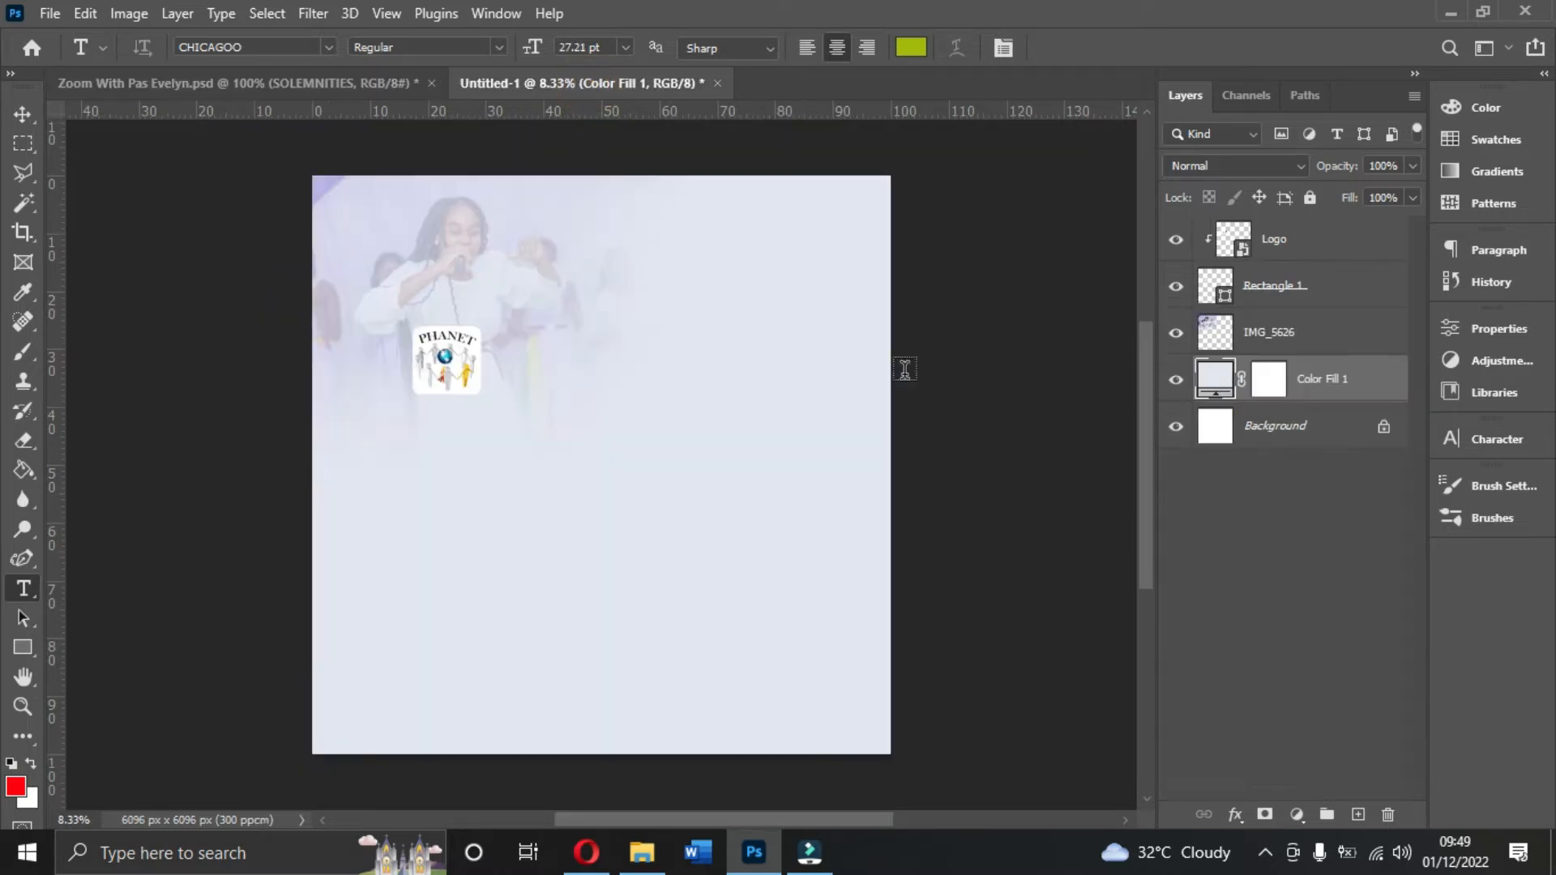
click(1483, 439)
click(1496, 440)
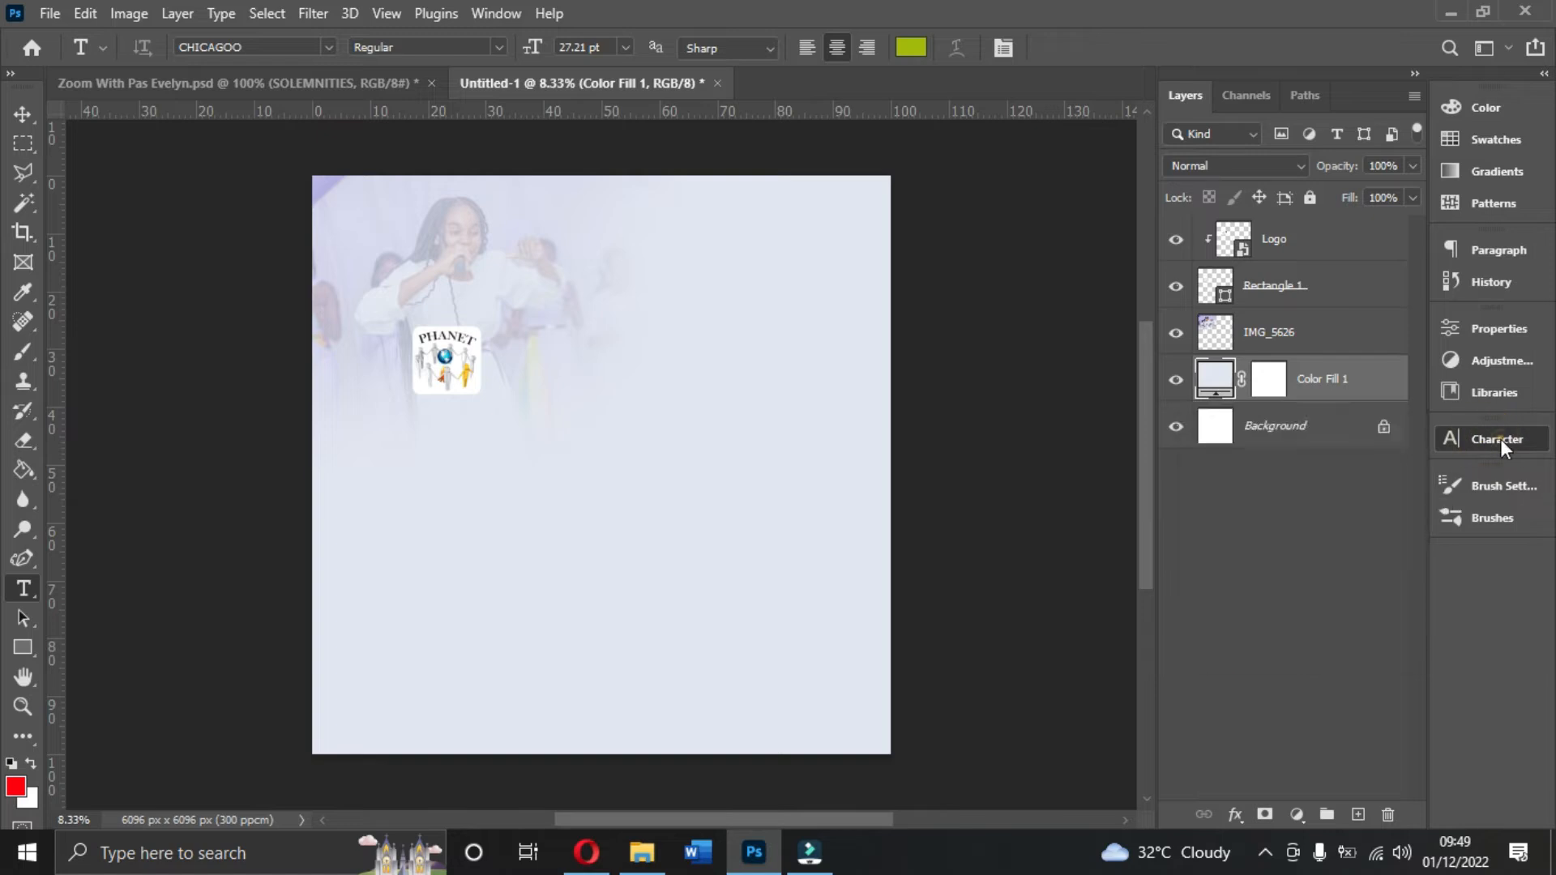
click(496, 14)
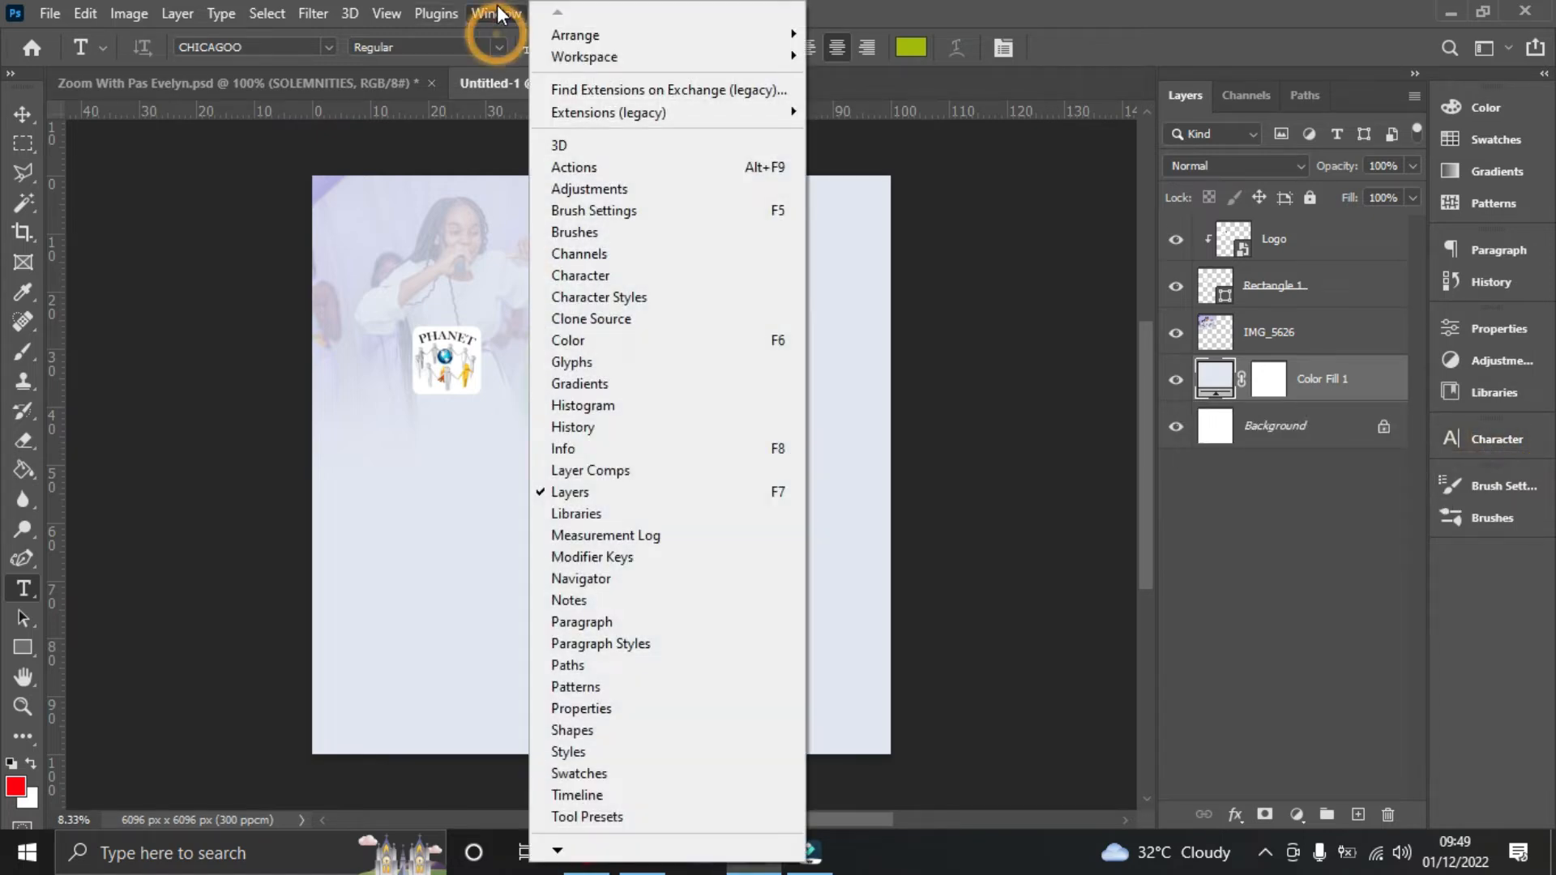
click(601, 276)
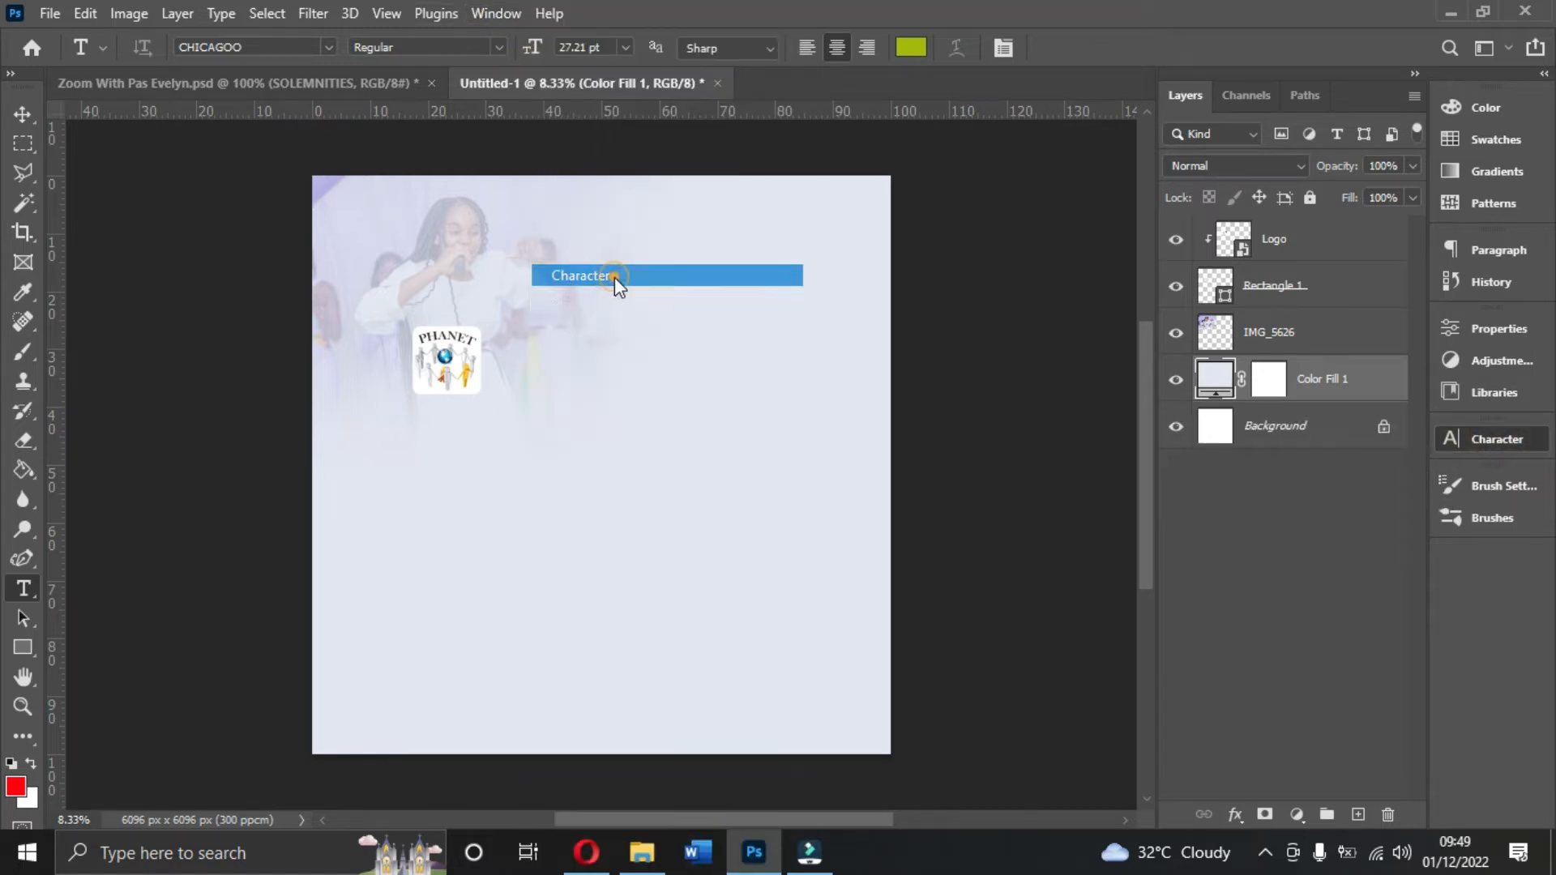
click(1313, 473)
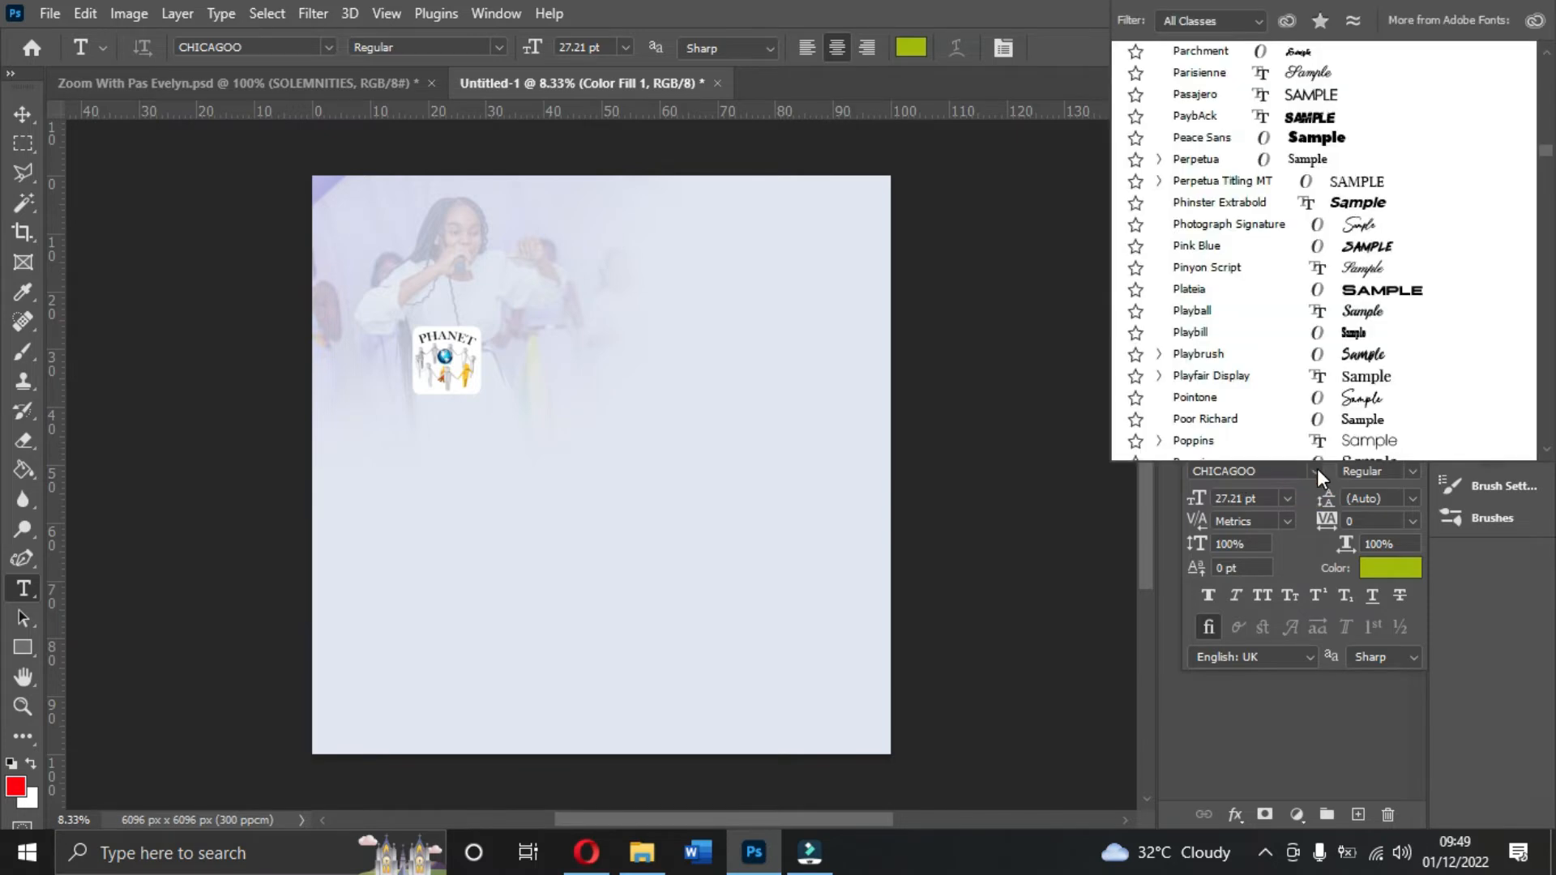
click(1316, 470)
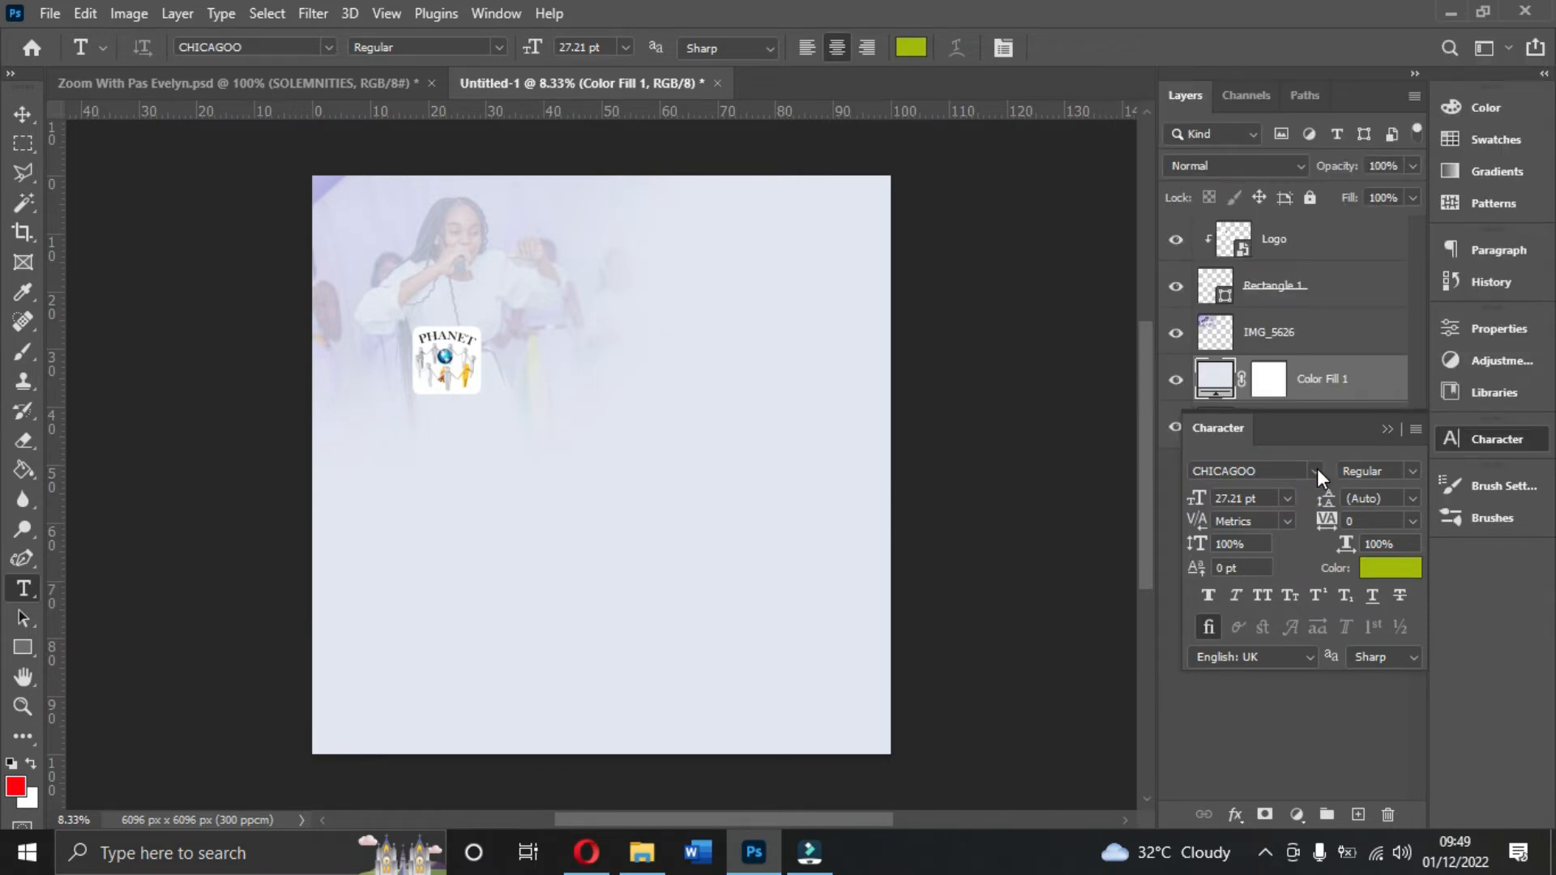
key(m)
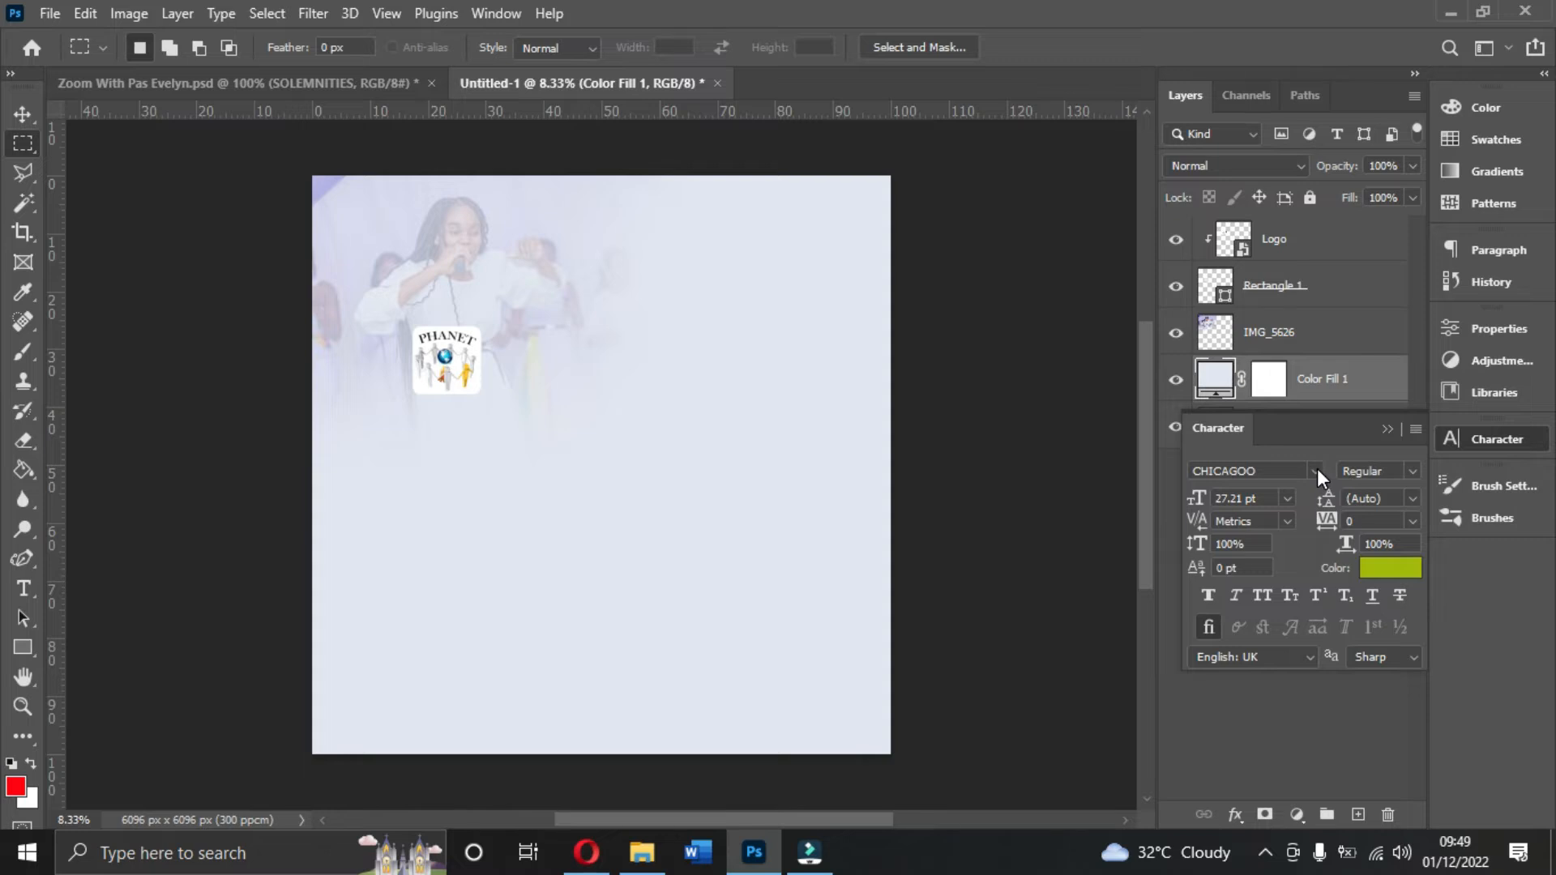
click(1316, 470)
text(montserrat)
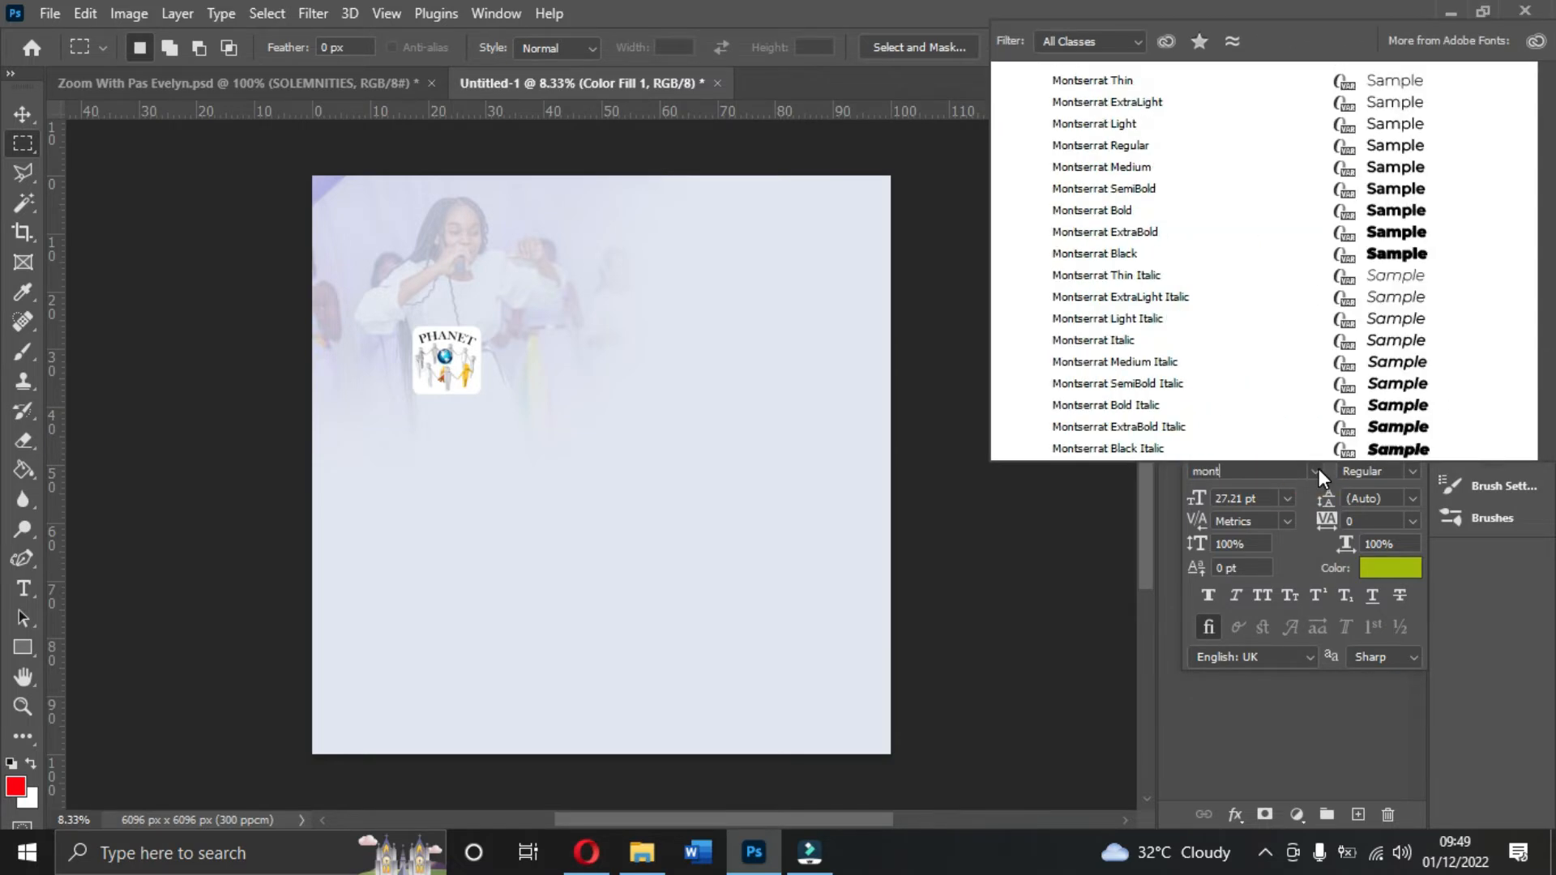
click(1136, 170)
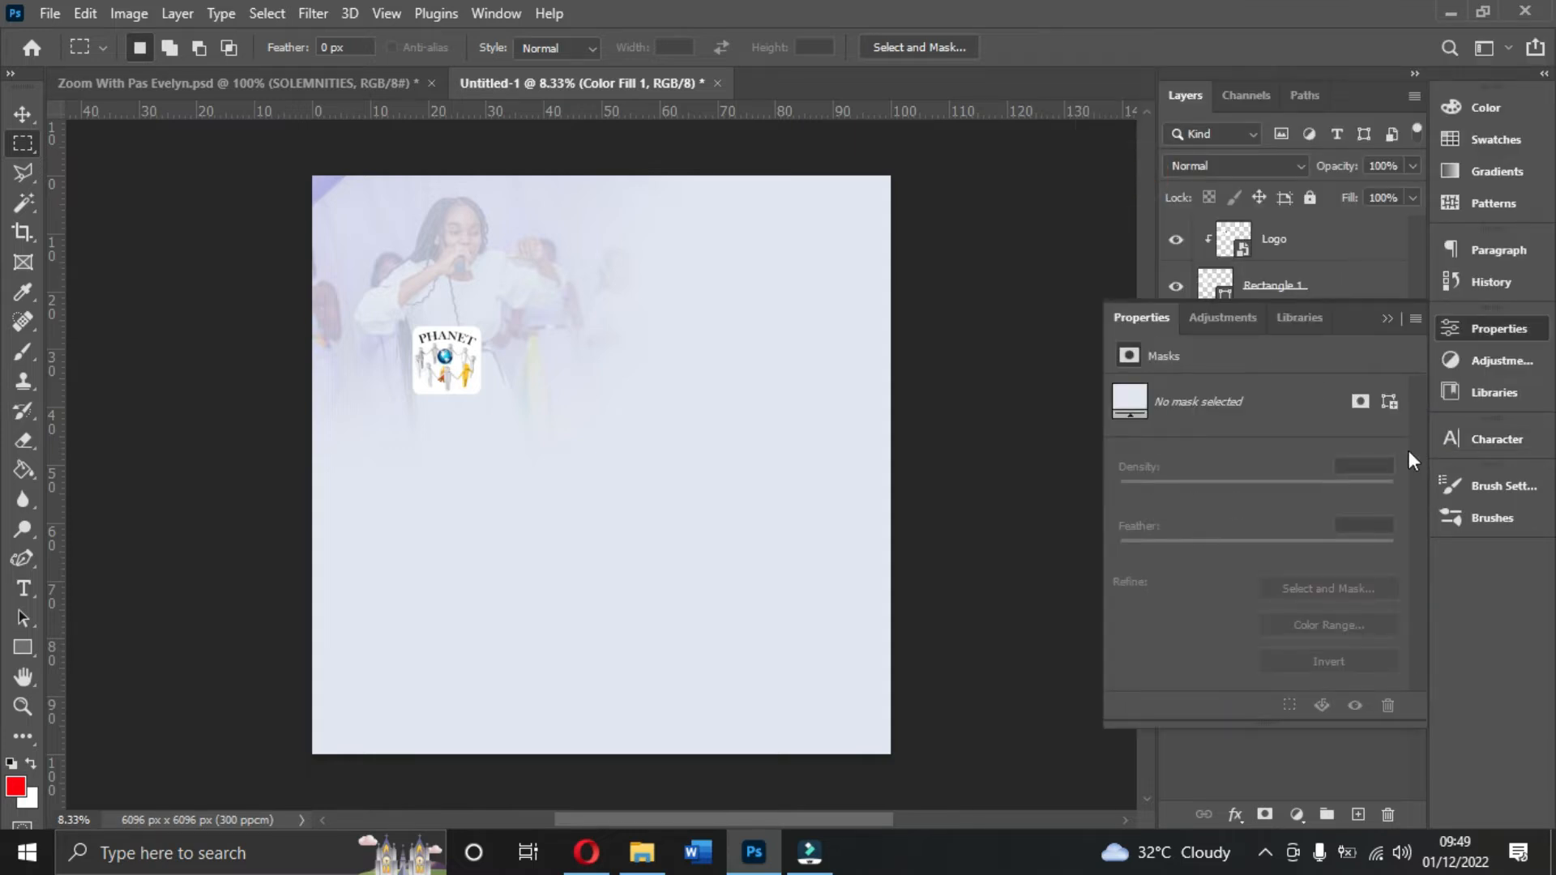
- Set the text color to black (000000) and the font size to 10 pt
click(1486, 448)
click(1385, 556)
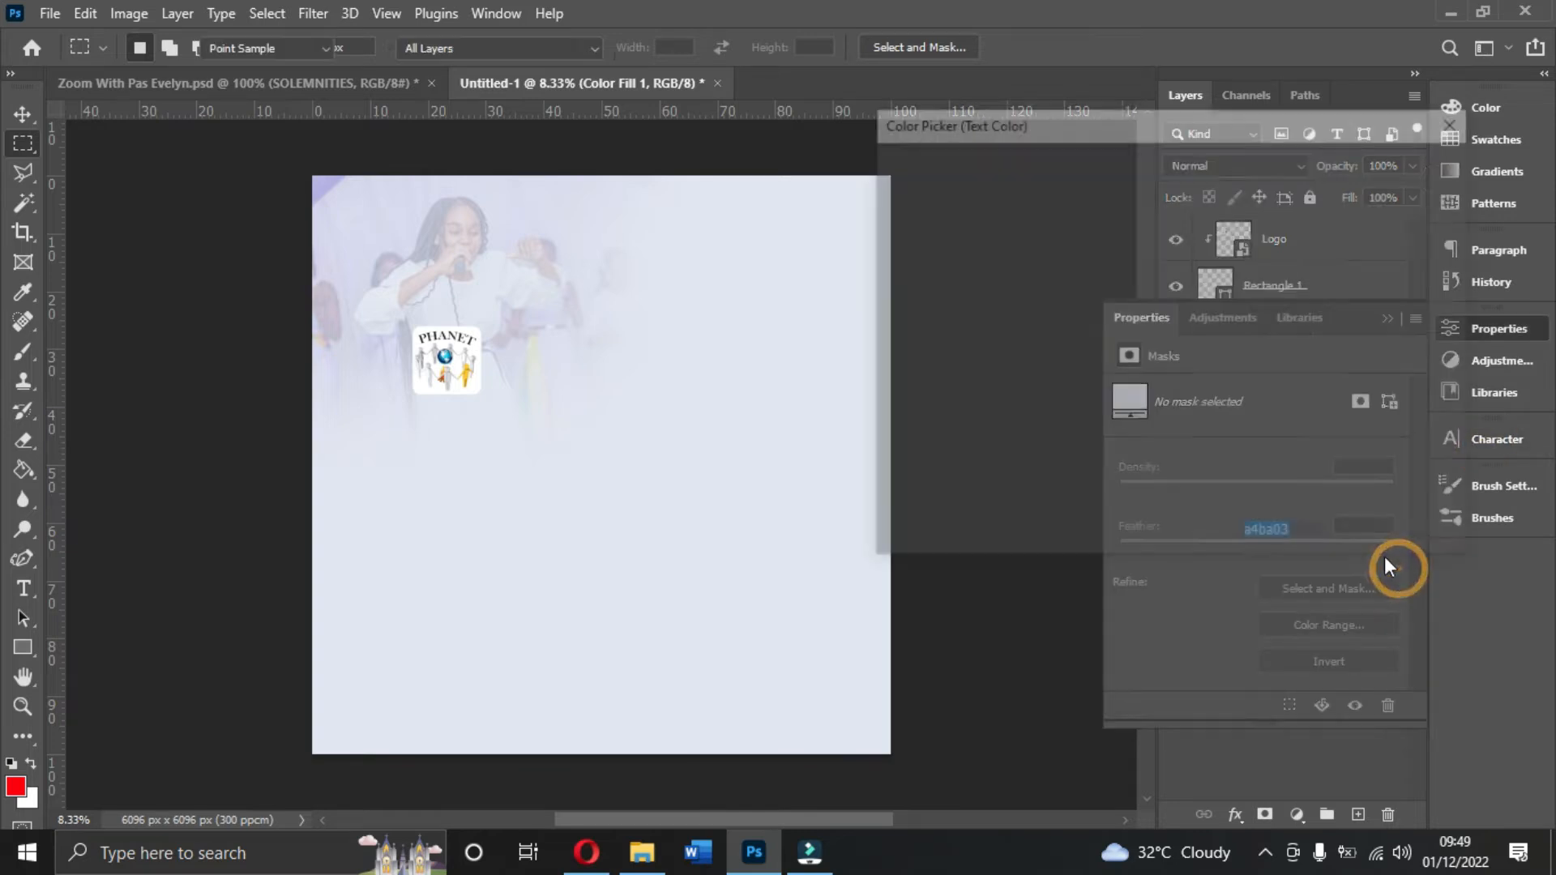
drag(1129, 410, 1169, 464)
click(1401, 162)
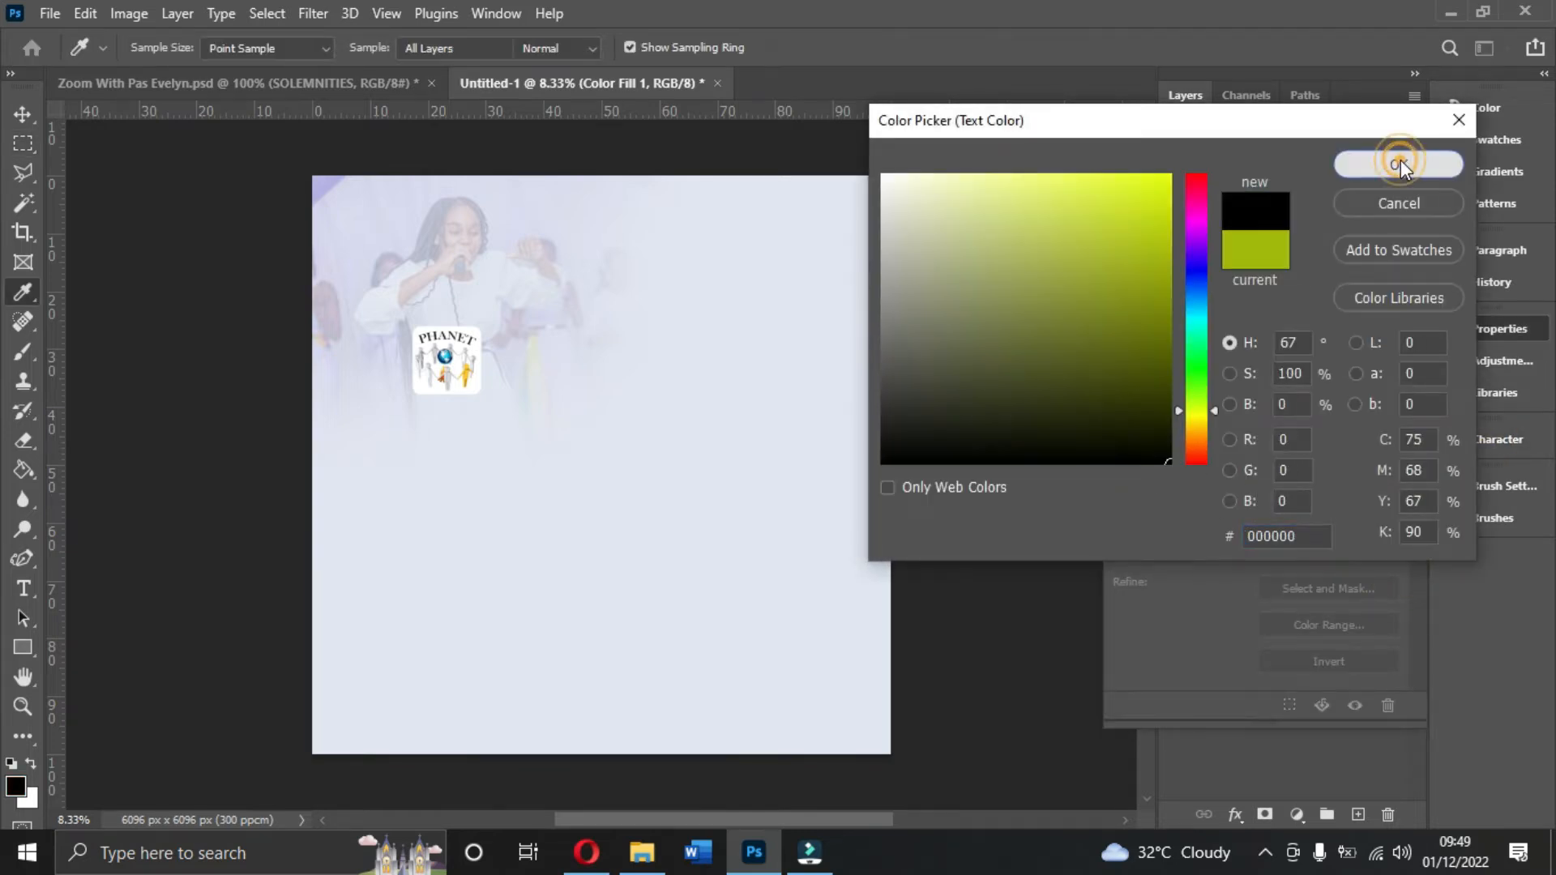
click(1499, 444)
click(1286, 498)
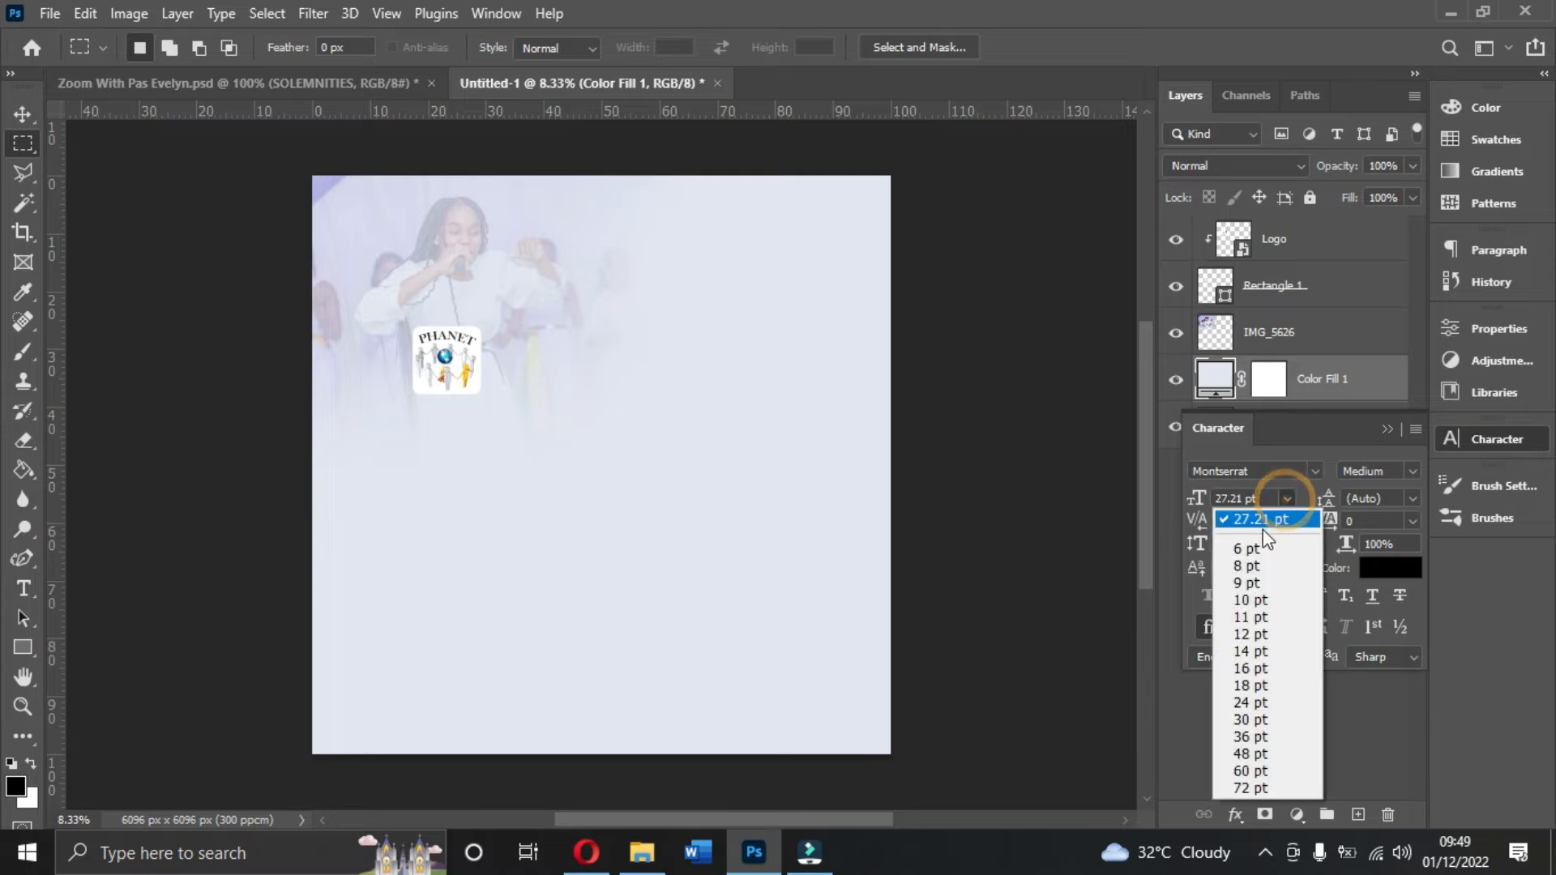
click(1252, 602)
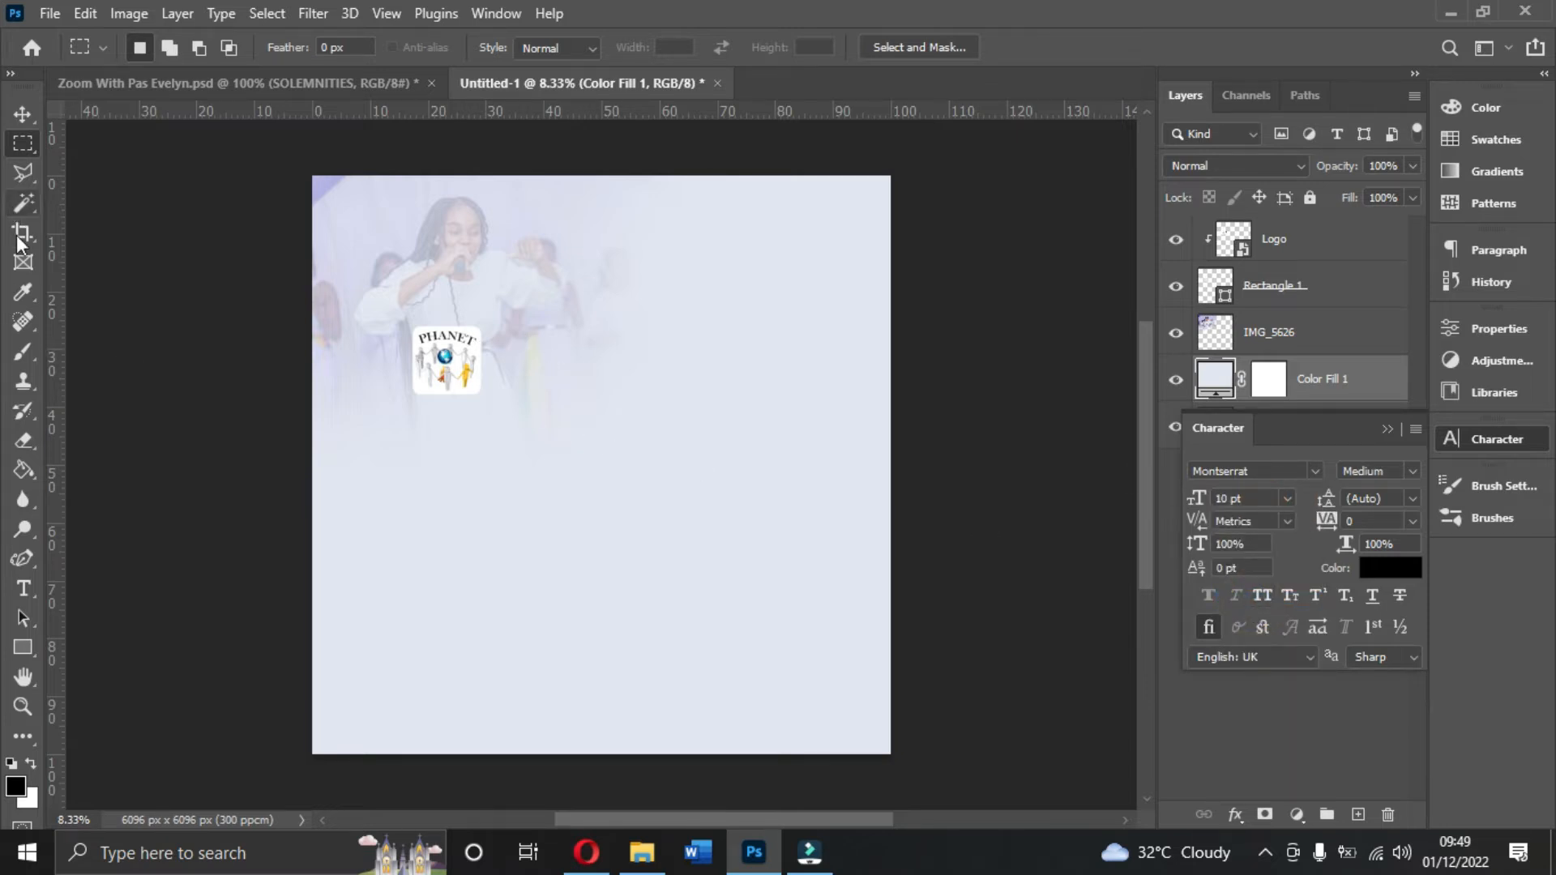
- Add the left-aligned text "PHANEROSIS PRAYER" on the canvas beside the logo
click(25, 588)
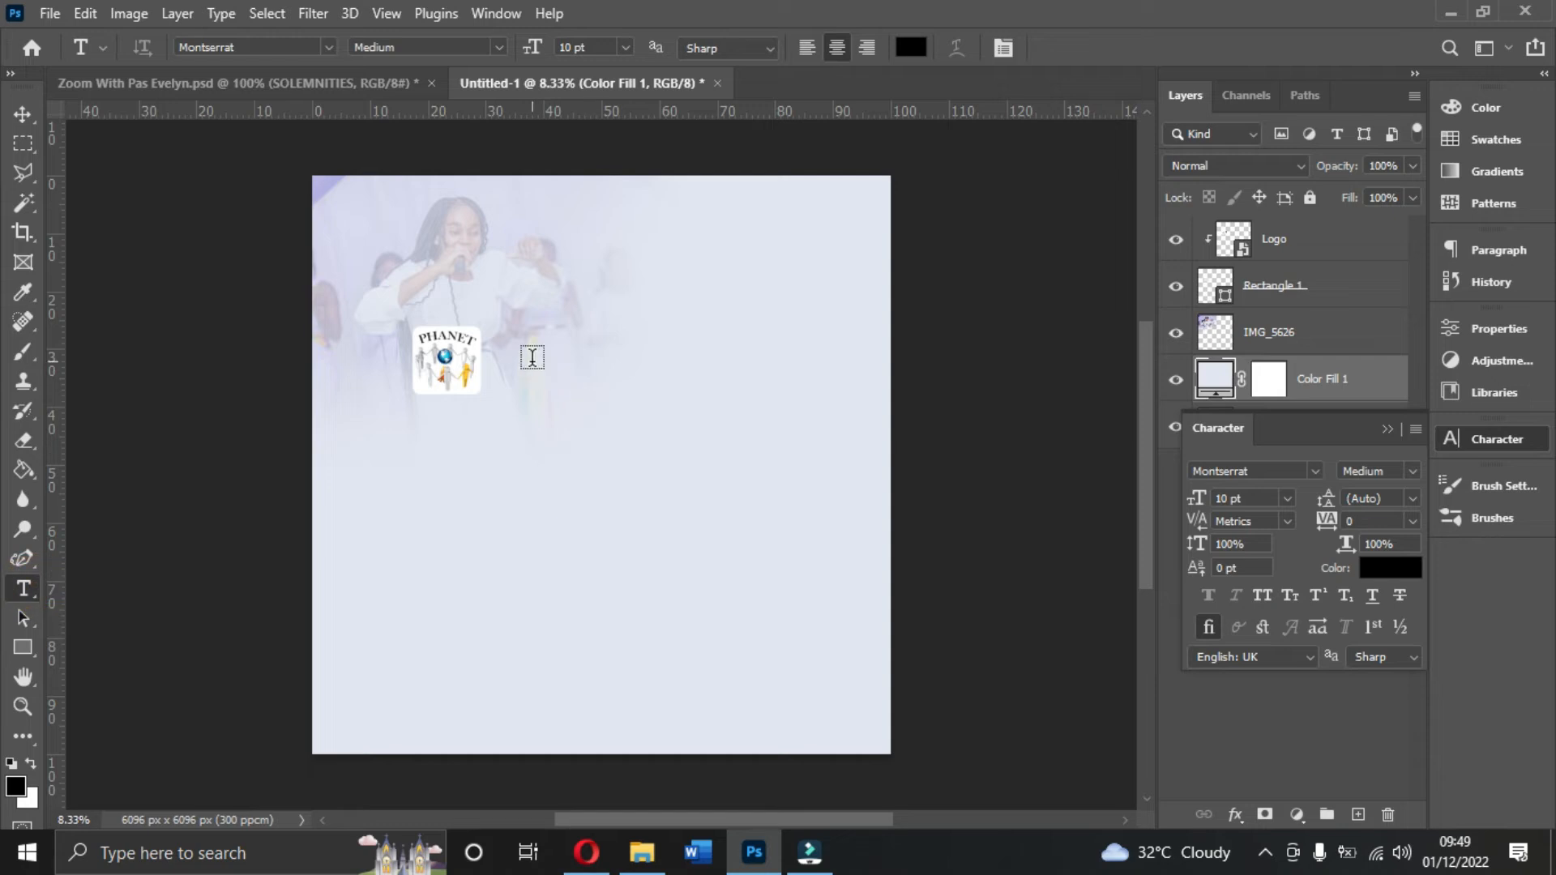
click(807, 49)
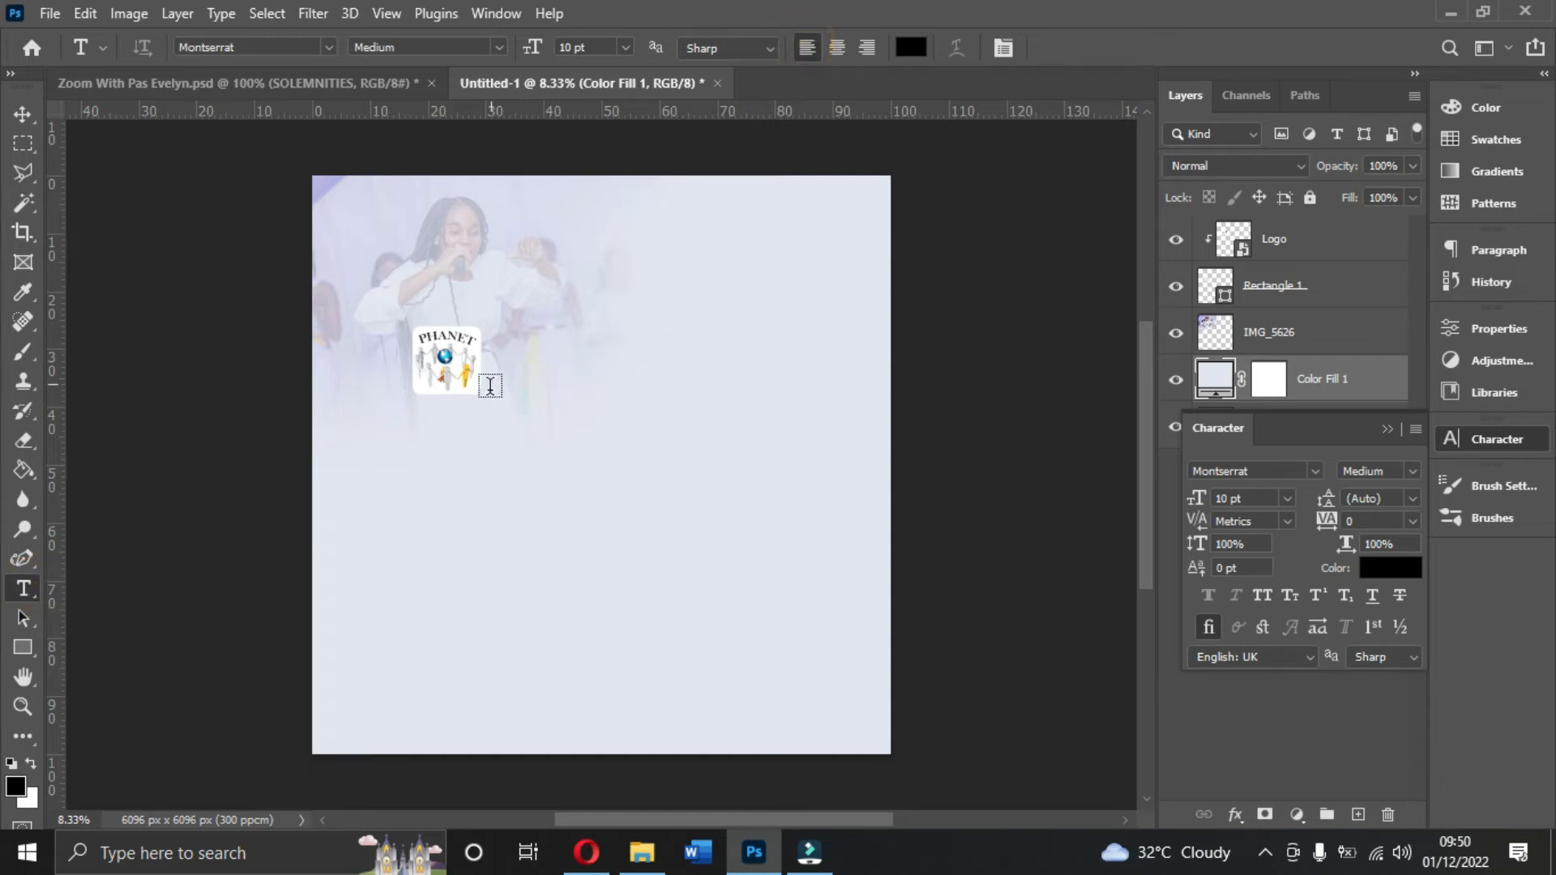
click(528, 357)
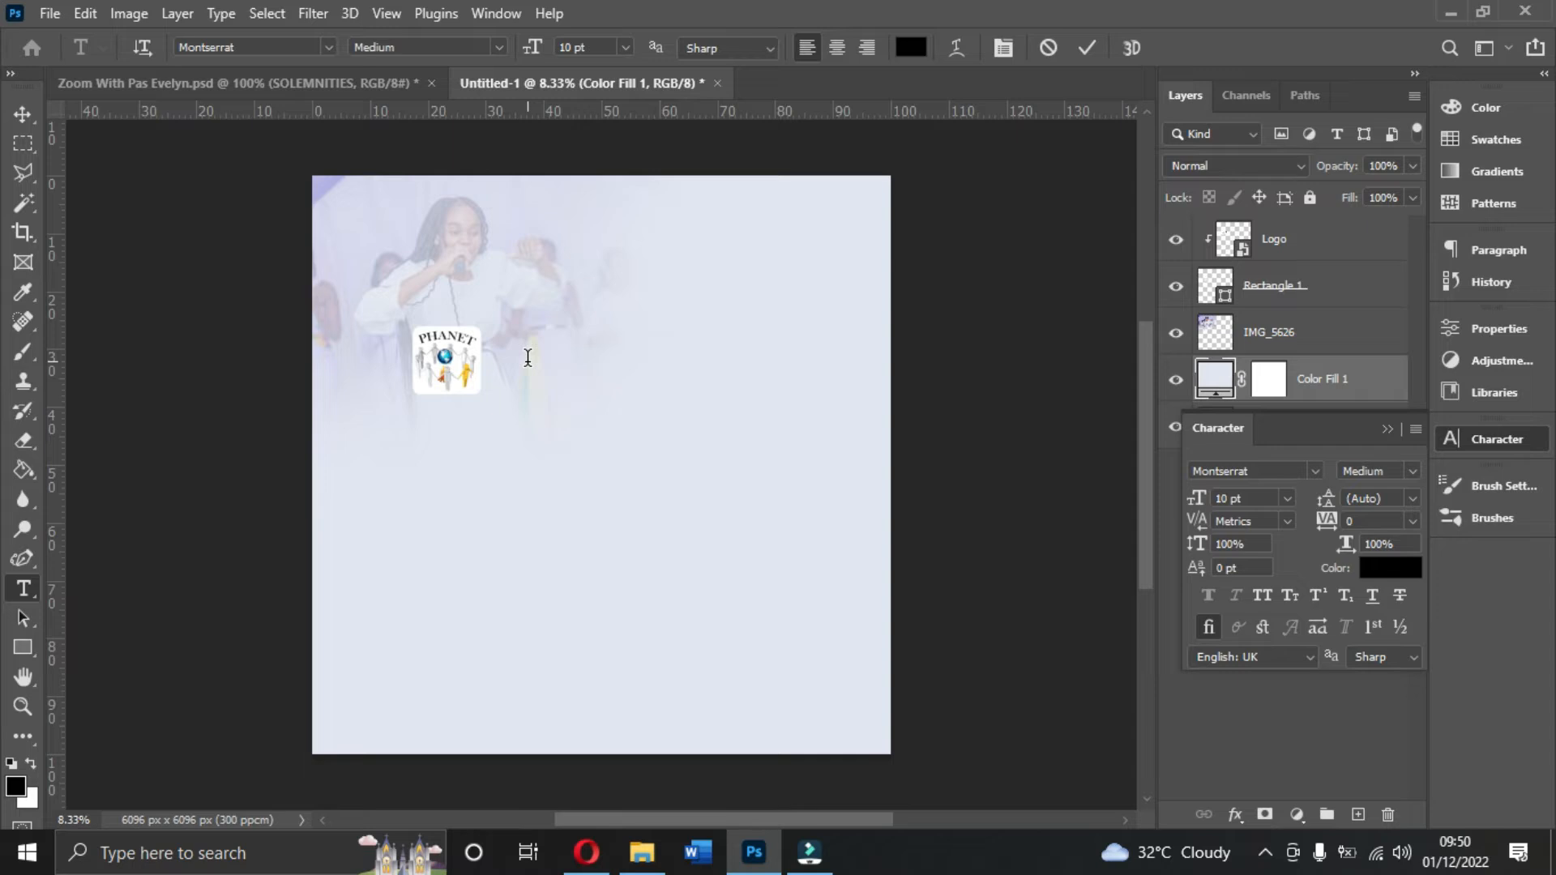
text(PHANEROS)
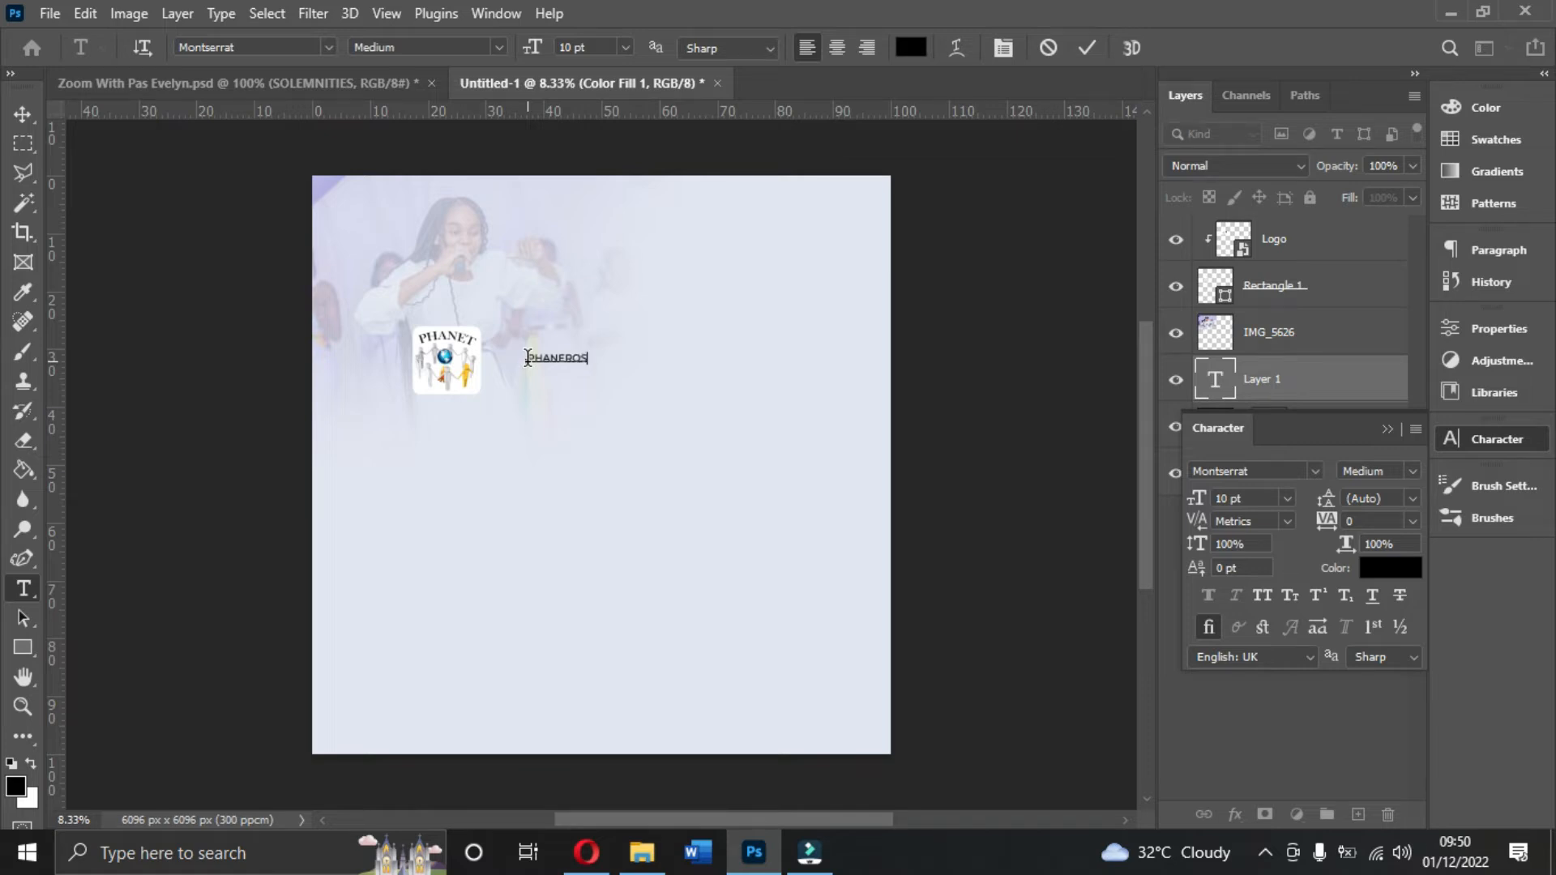
text(PRAYER)
- Check the wording in the reference flyer and add "NETWORK INTERNATION" as the second line of the heading
click(294, 89)
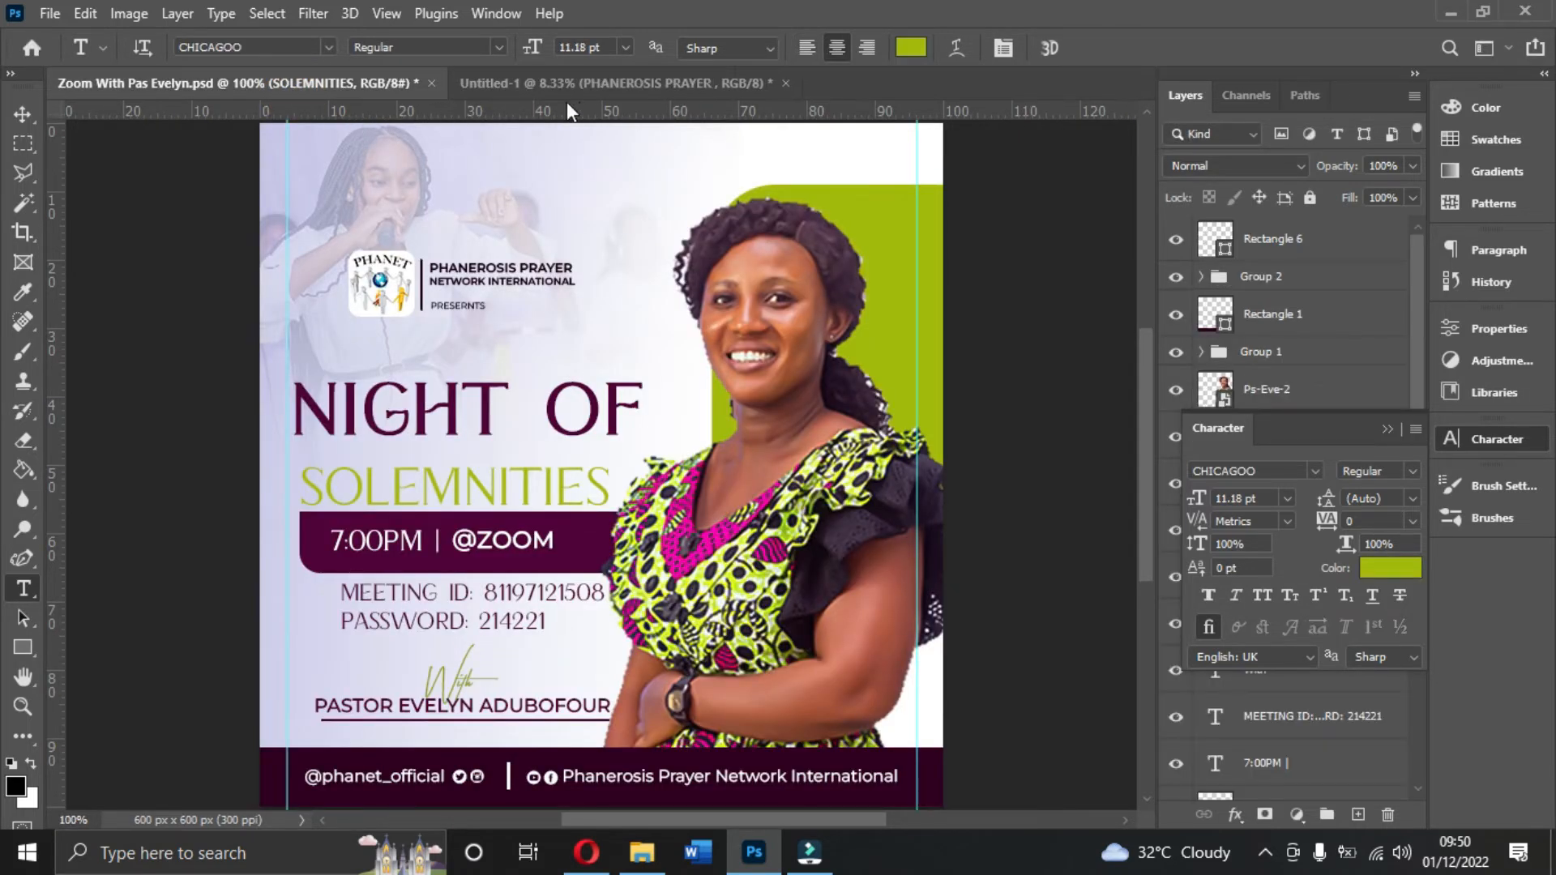
click(602, 85)
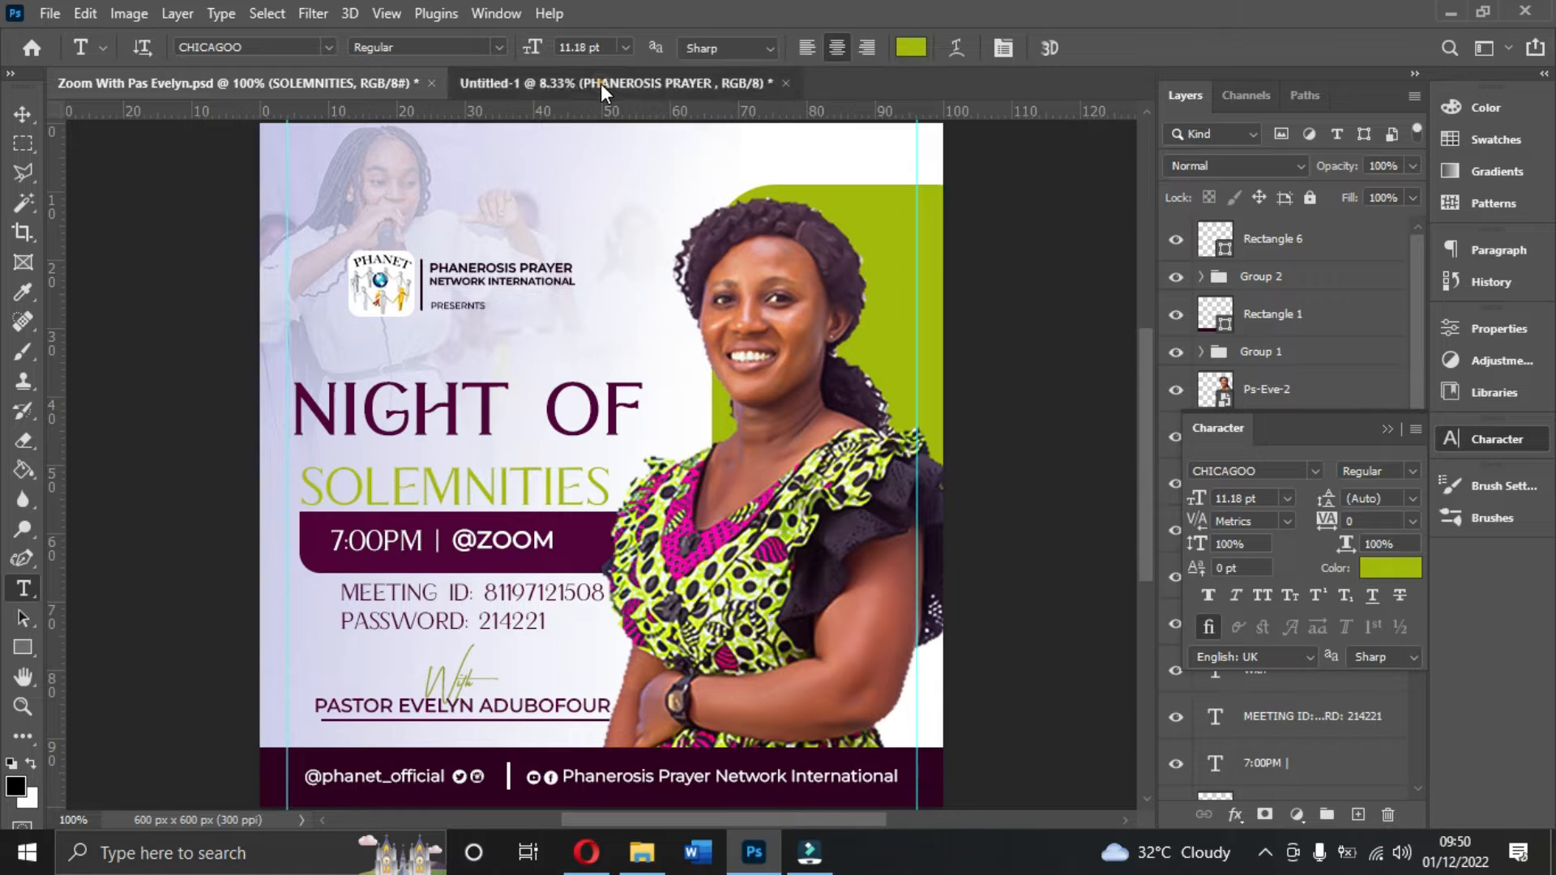
click(634, 357)
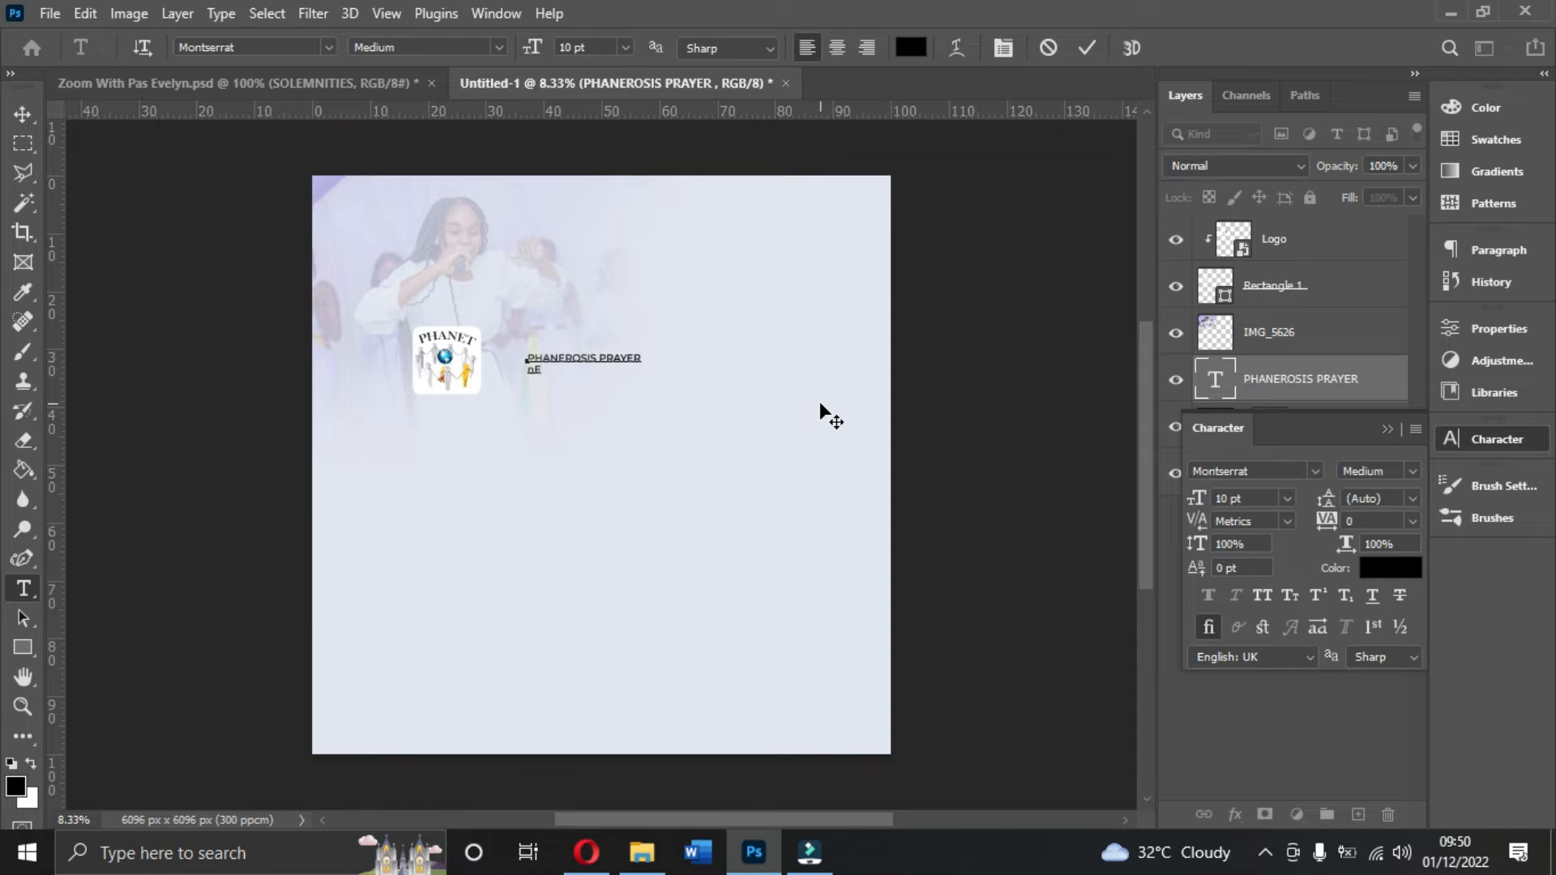
text(PRAYER NETWORK)
text( INTE)
key(BackSpace)
key(BackSpace)
text(TERNATION)
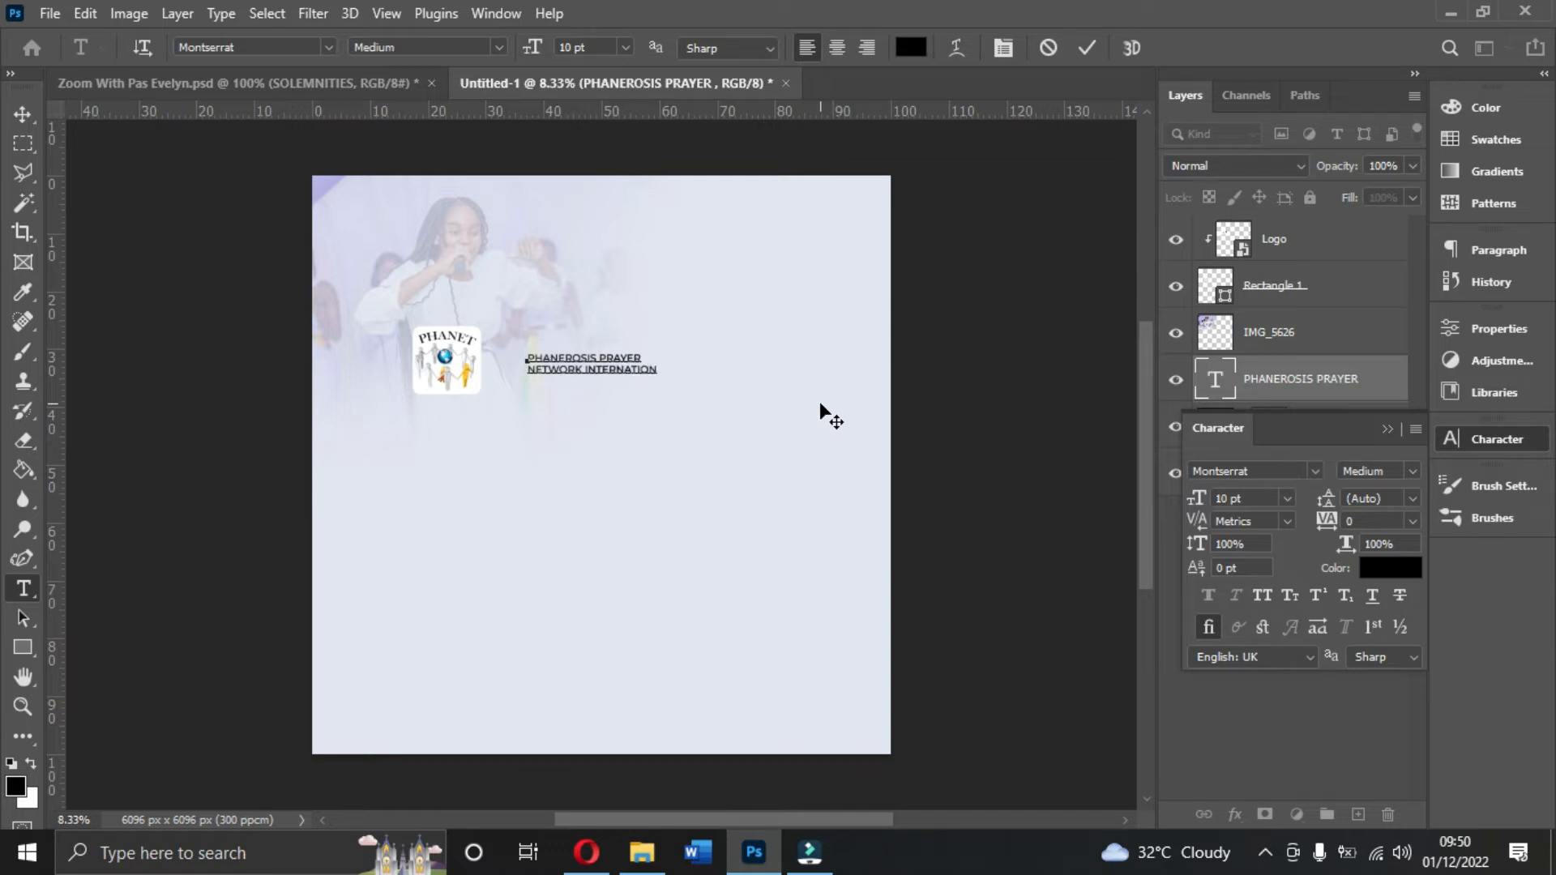
click(1090, 47)
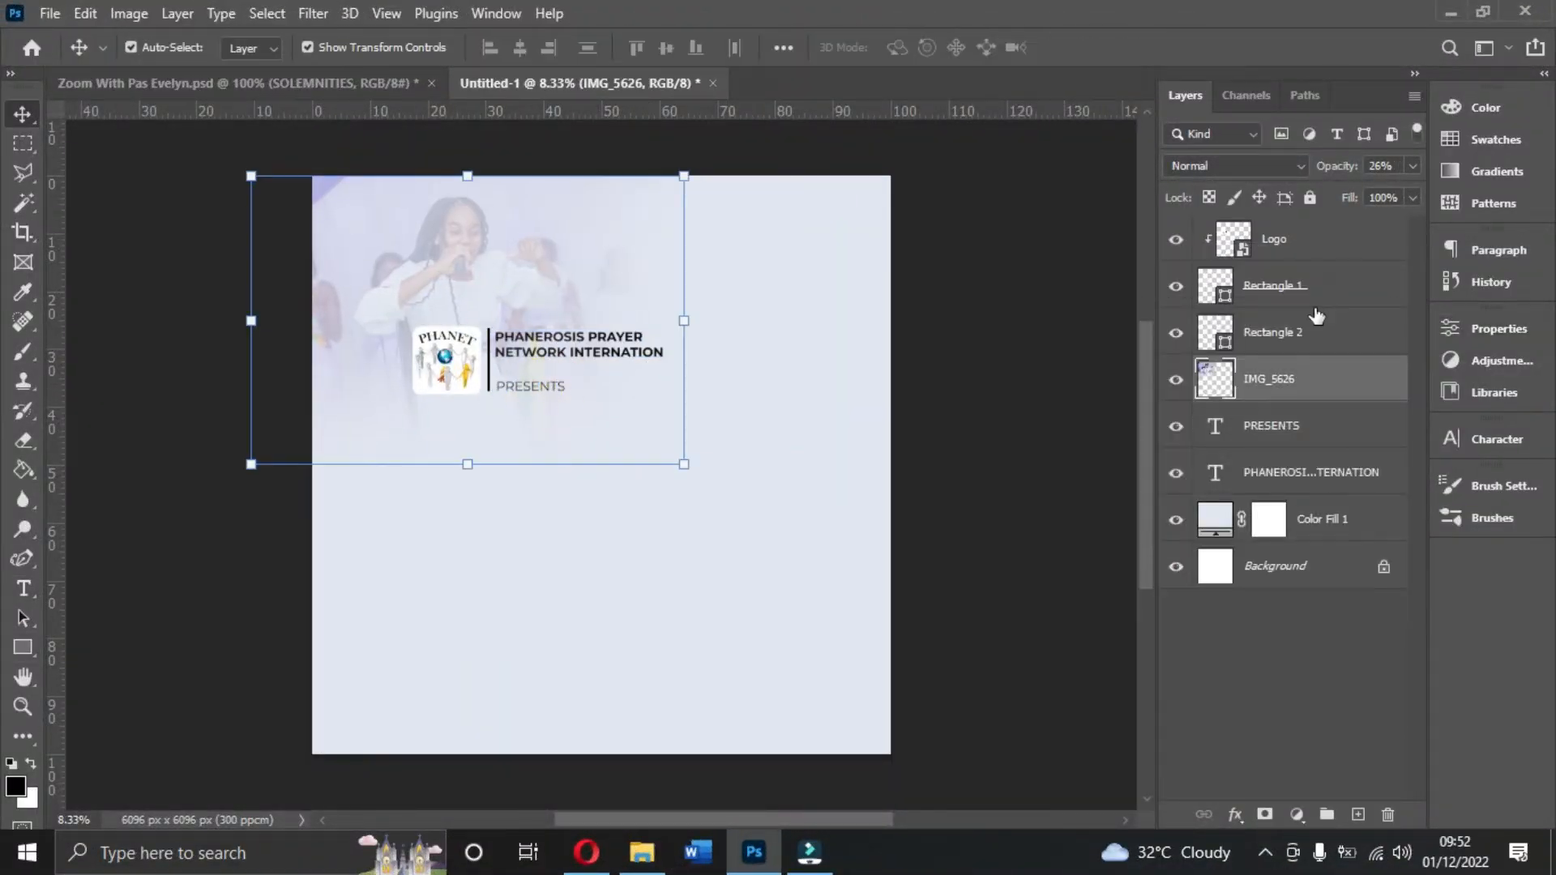
- Group the logo, its rounded square, the divider line and both text layers, and scale the group down slightly
click(1281, 426)
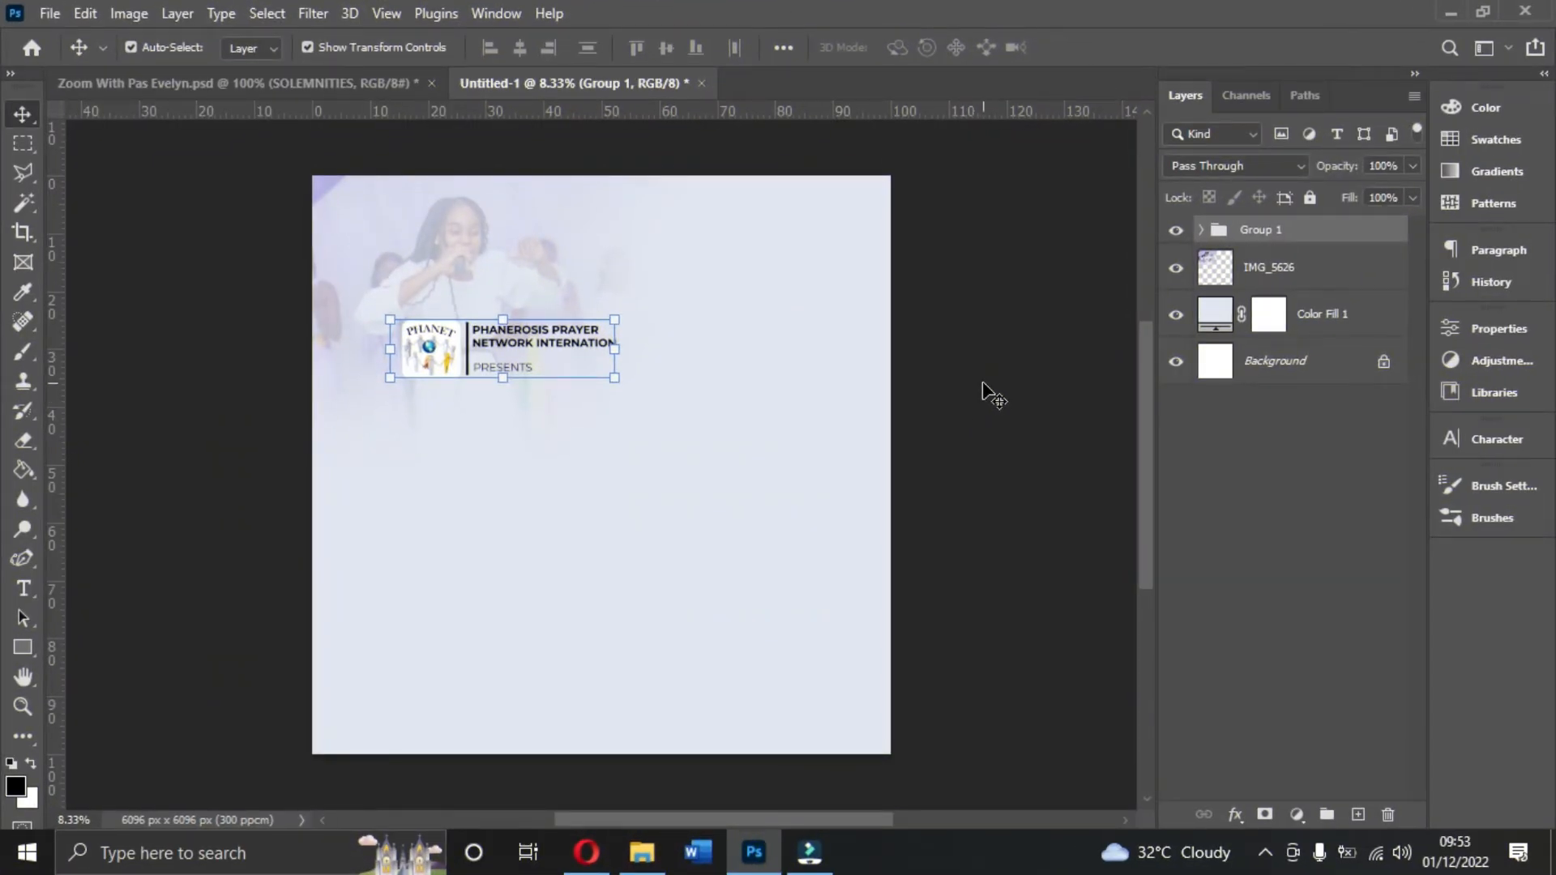
click(924, 288)
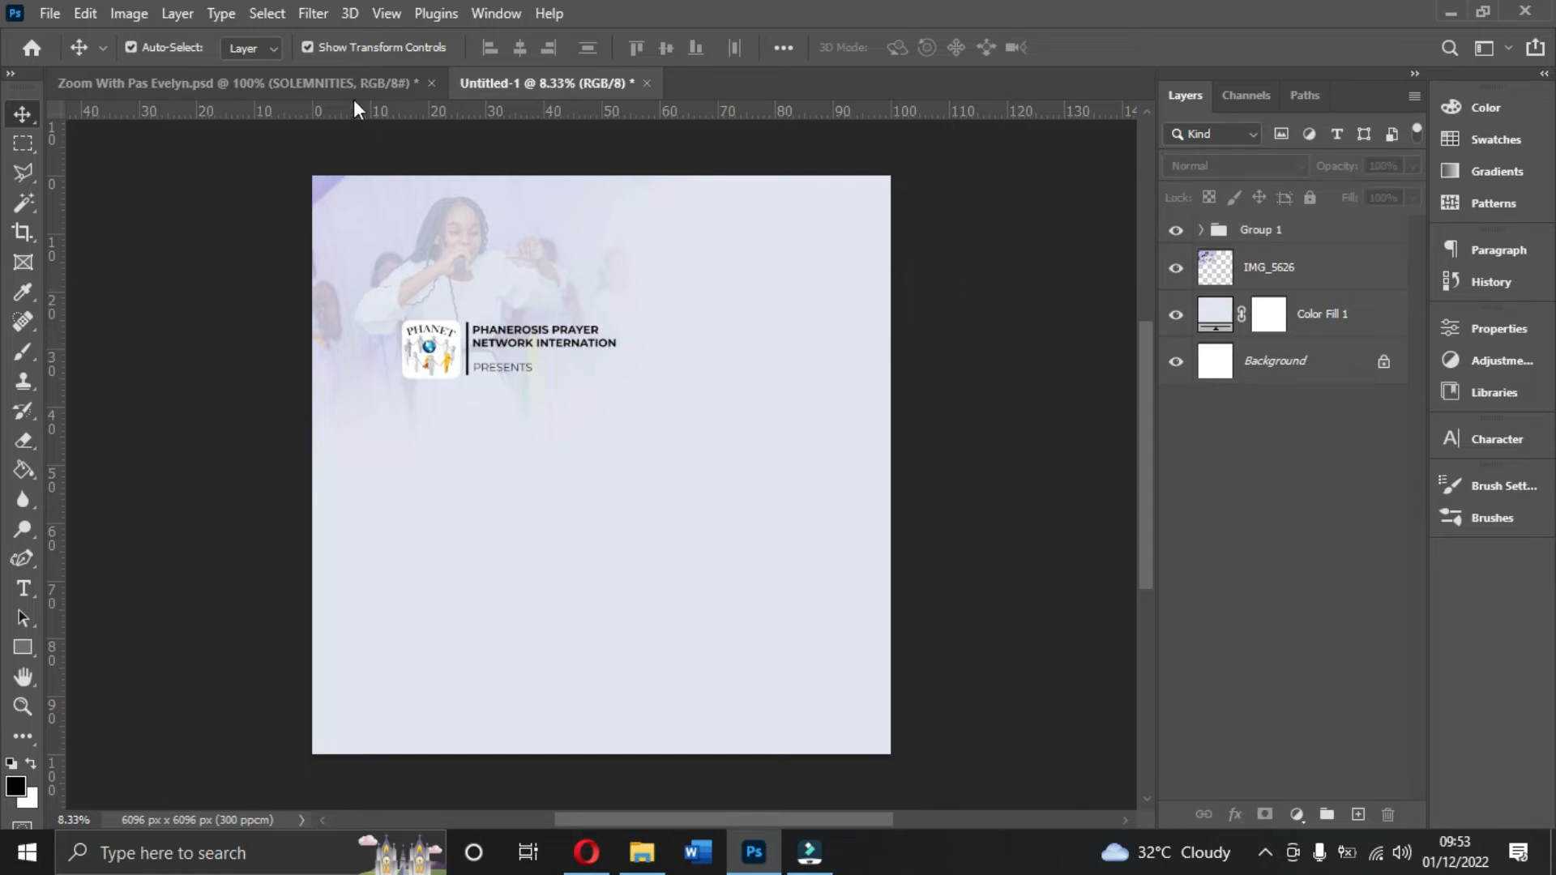
- Open and confirm the fill color of the green rounded rectangle in the reference flyer so it becomes a recent color
click(330, 87)
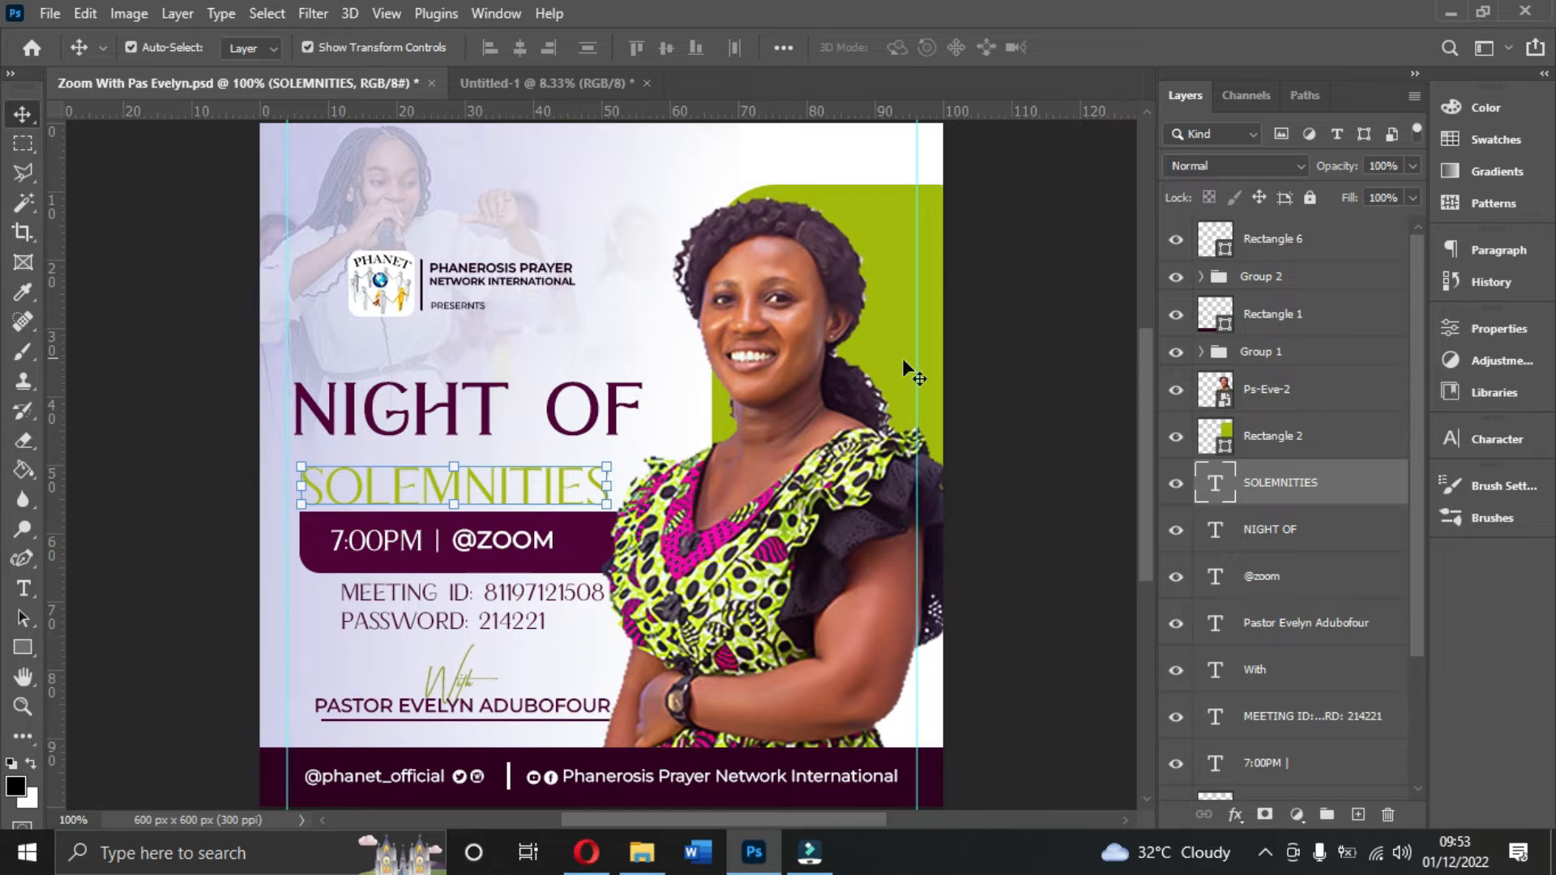
click(872, 227)
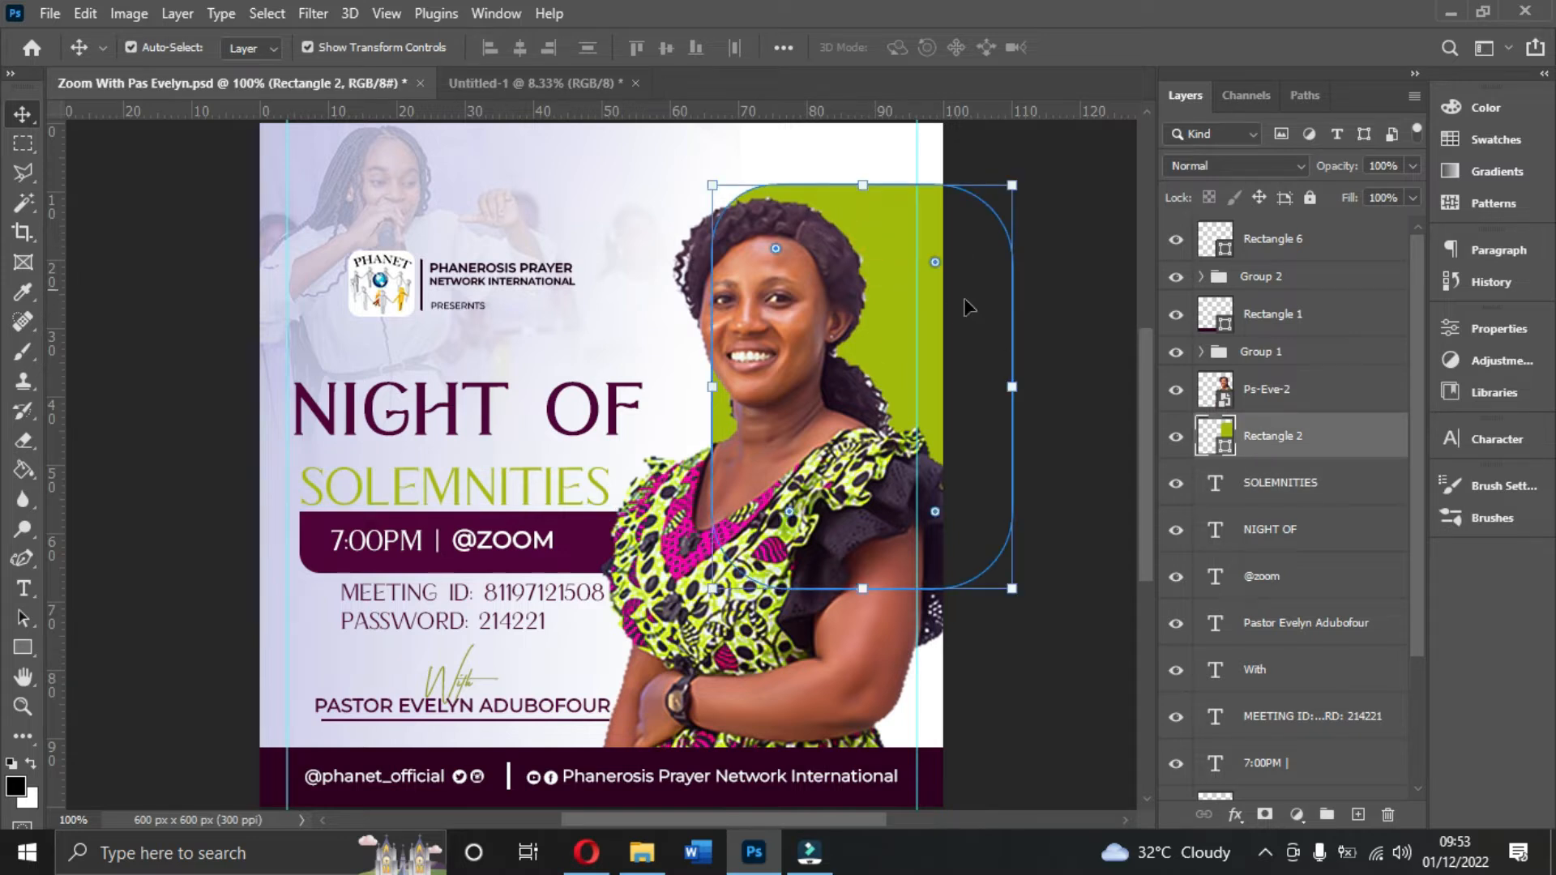
click(1215, 435)
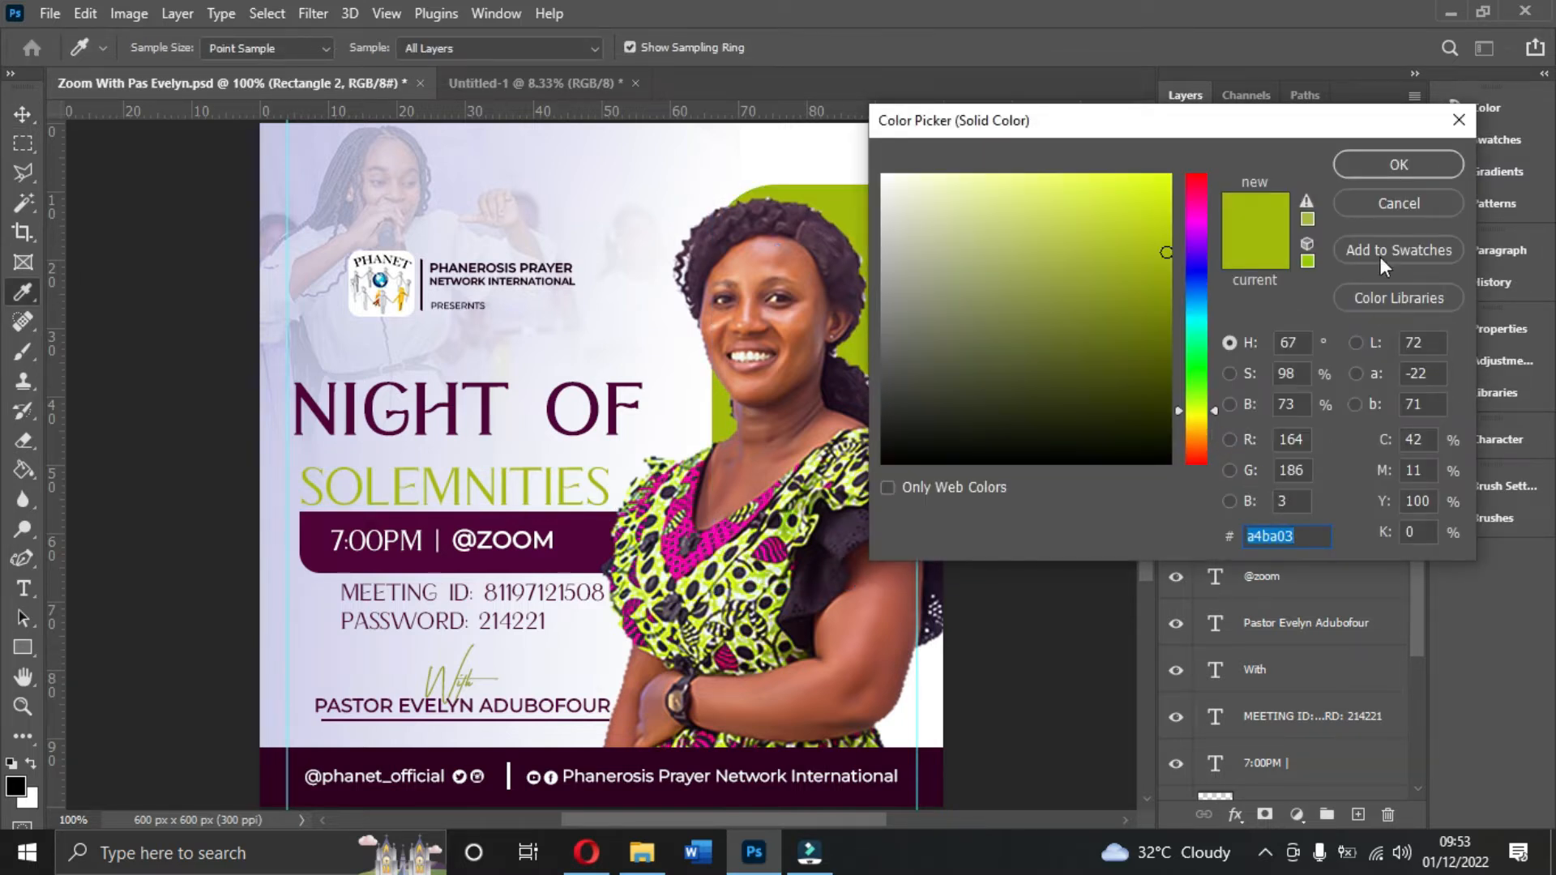
click(1368, 167)
double_click(1214, 437)
click(1393, 165)
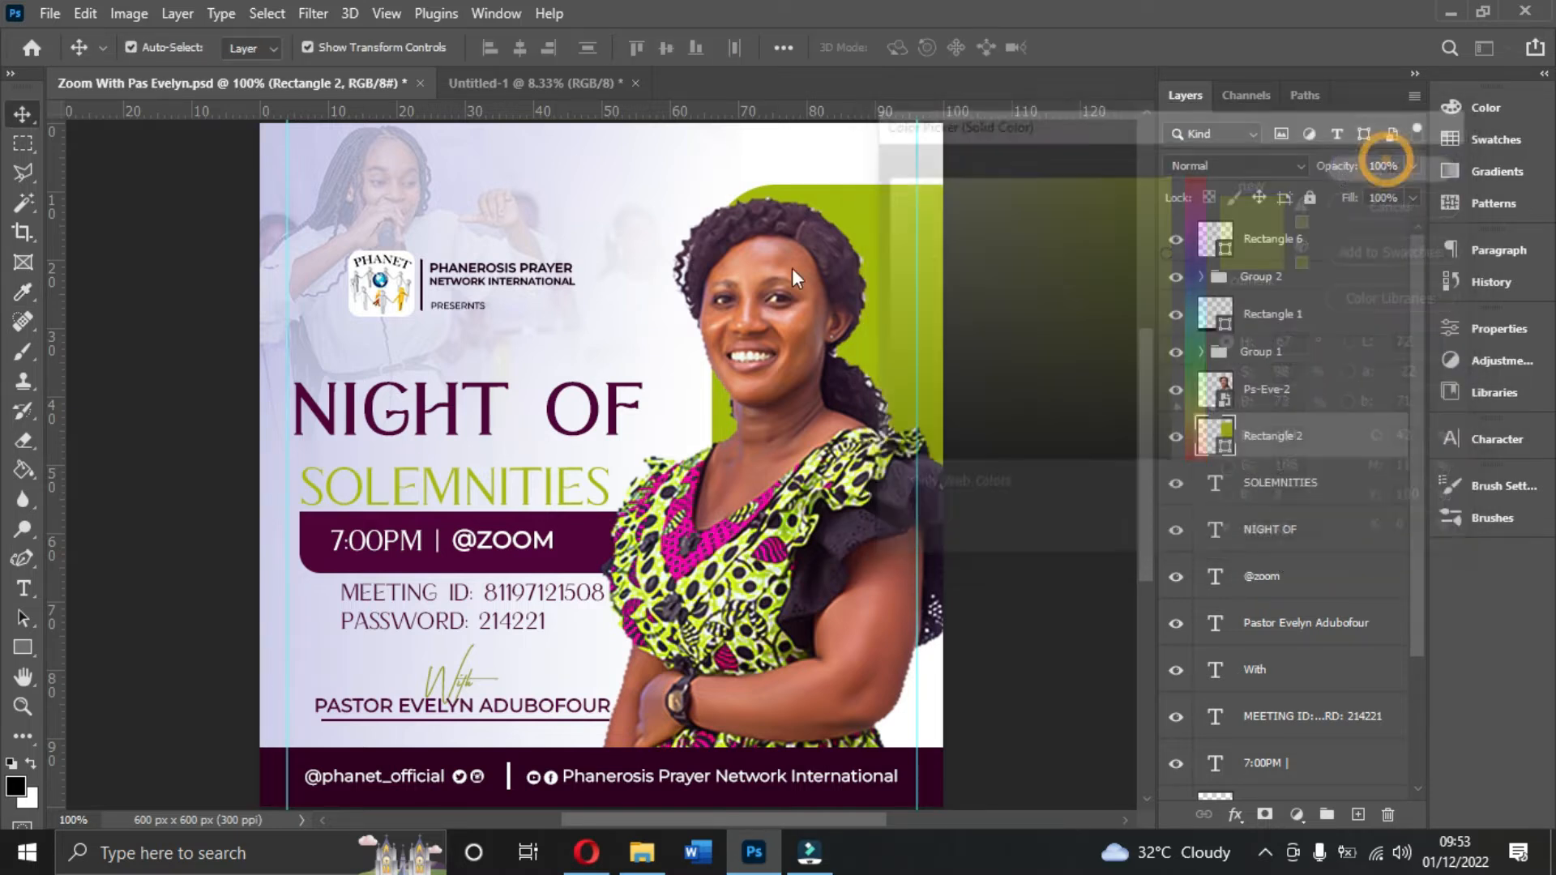
- In the new flyer, draw a rectangle about 2736 × 3132 px extending past the right edge and fill it with the reference green
click(529, 85)
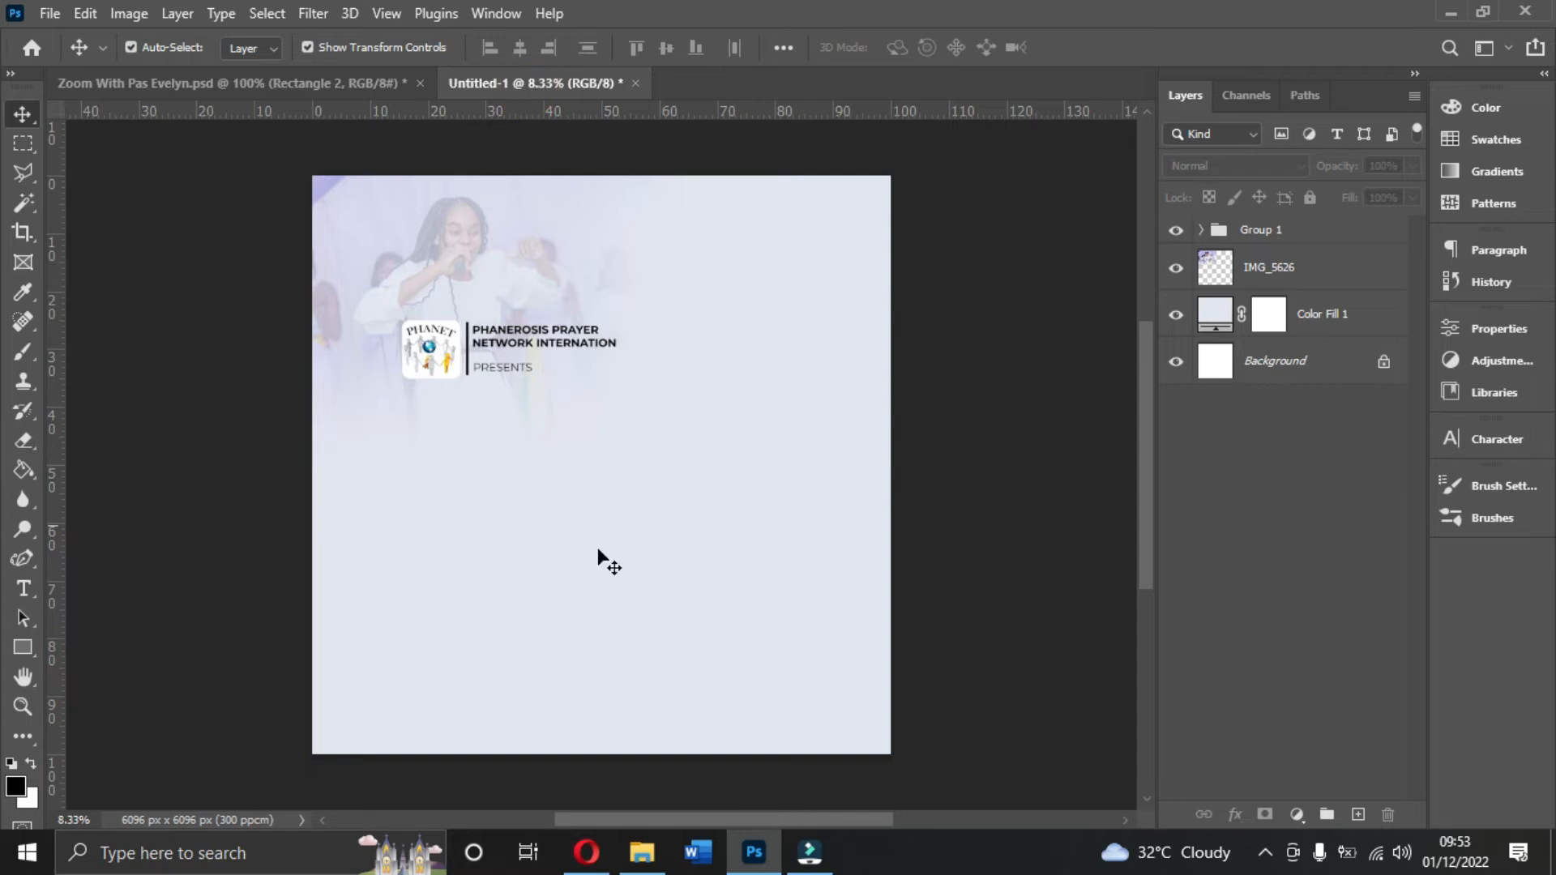
click(19, 648)
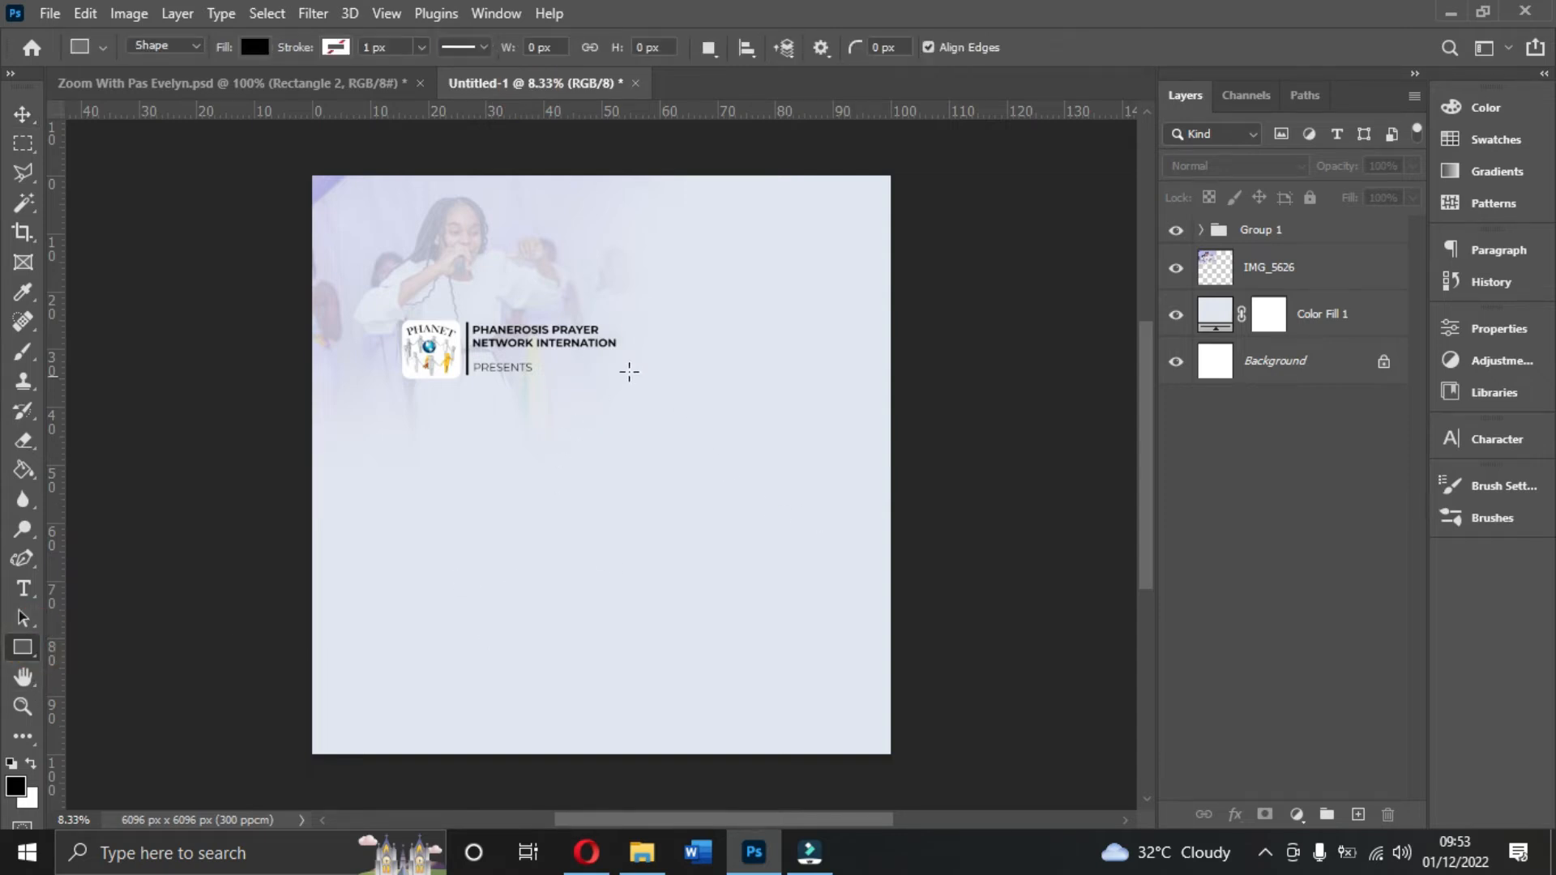
drag(686, 267, 944, 565)
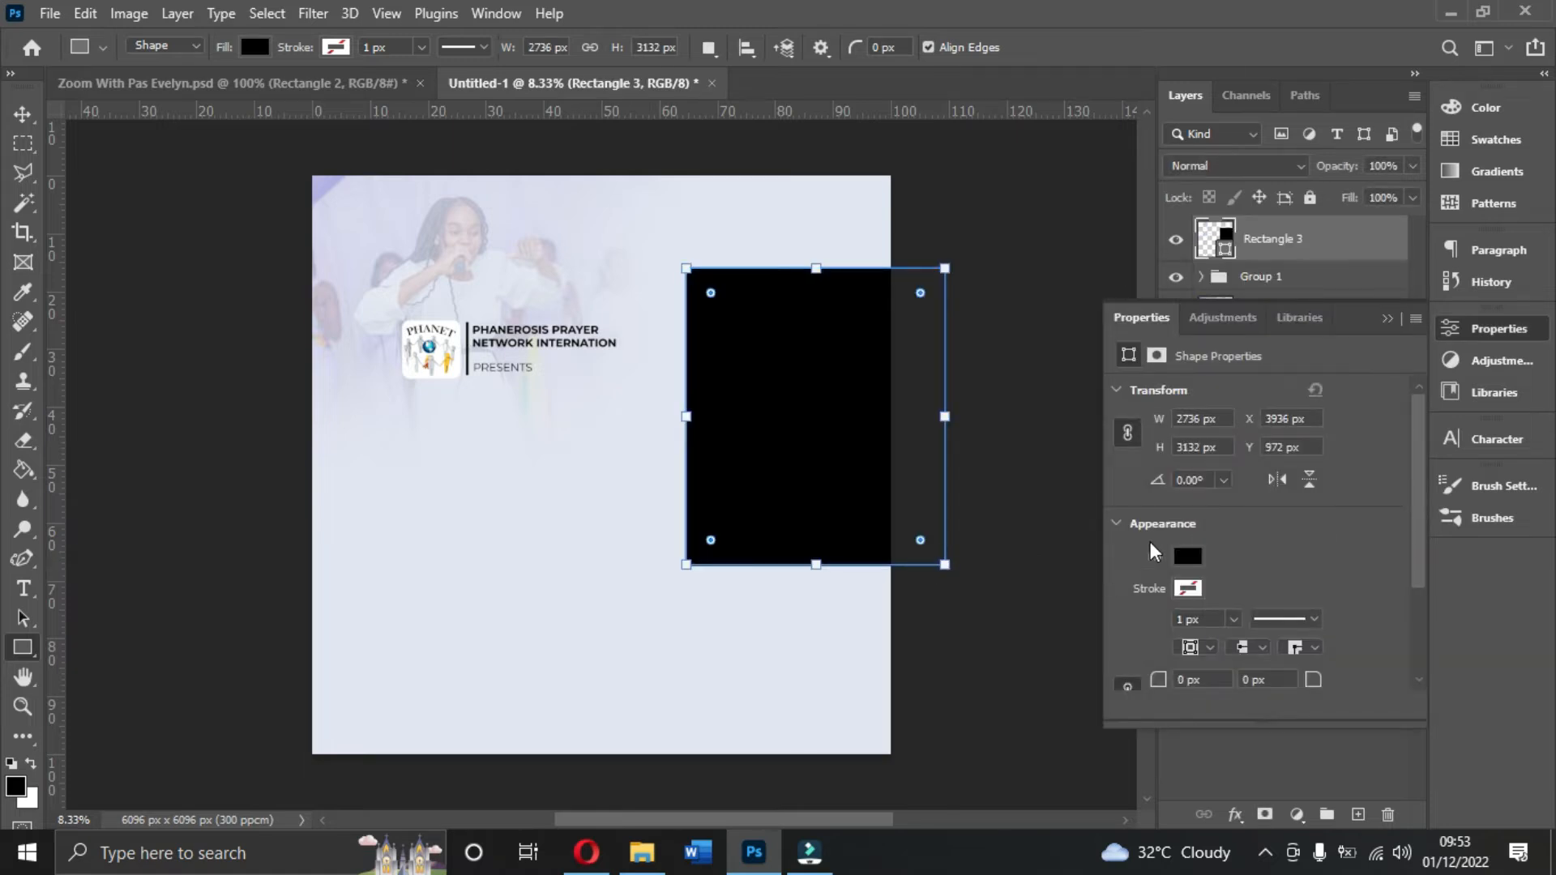
click(1185, 558)
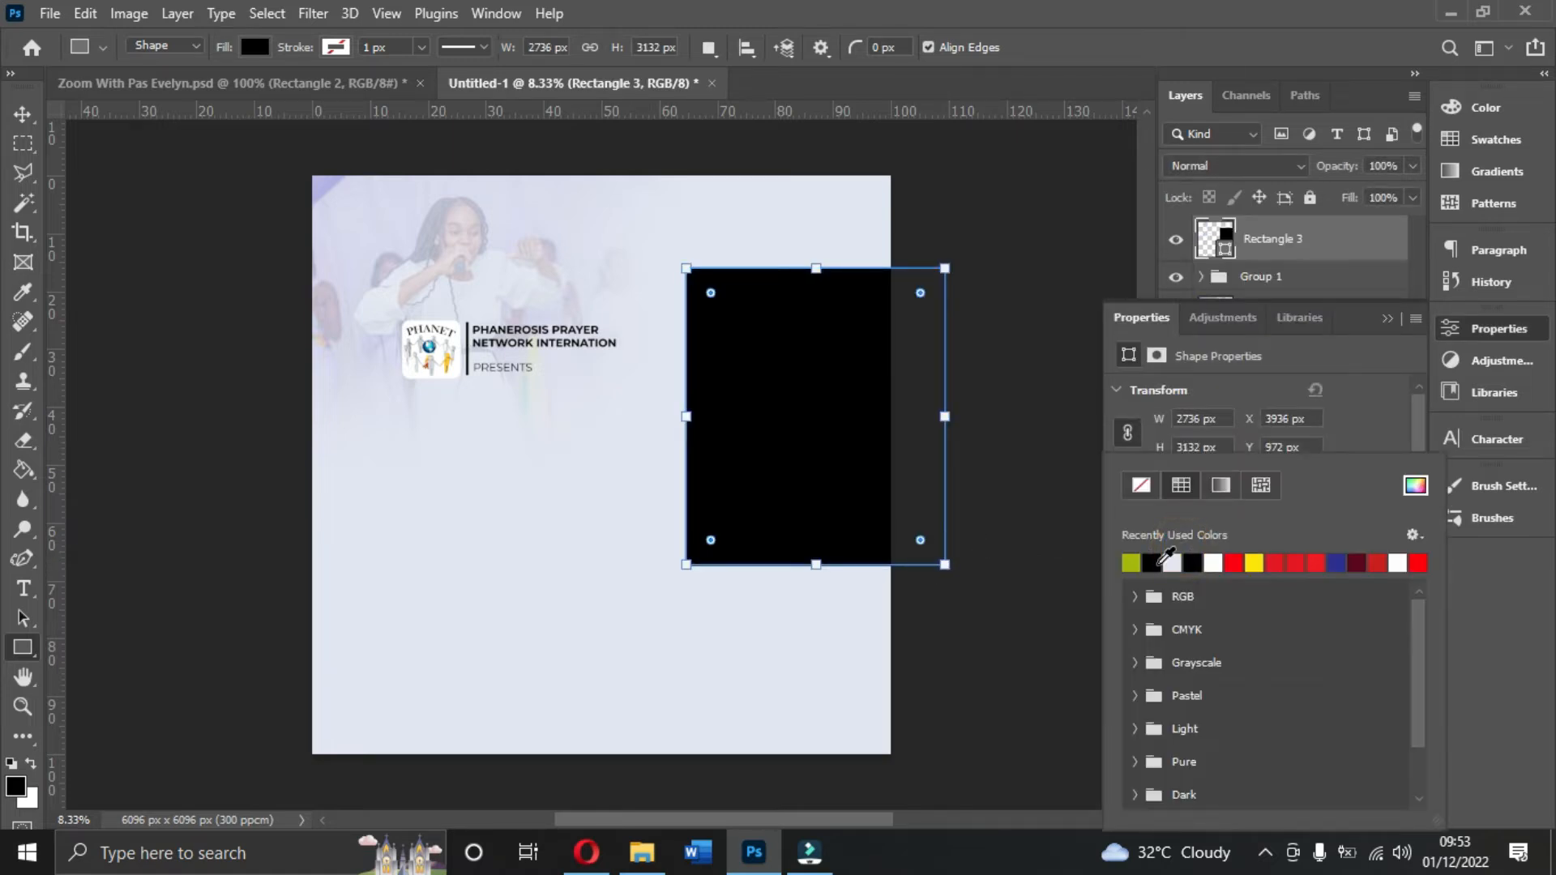
click(1139, 563)
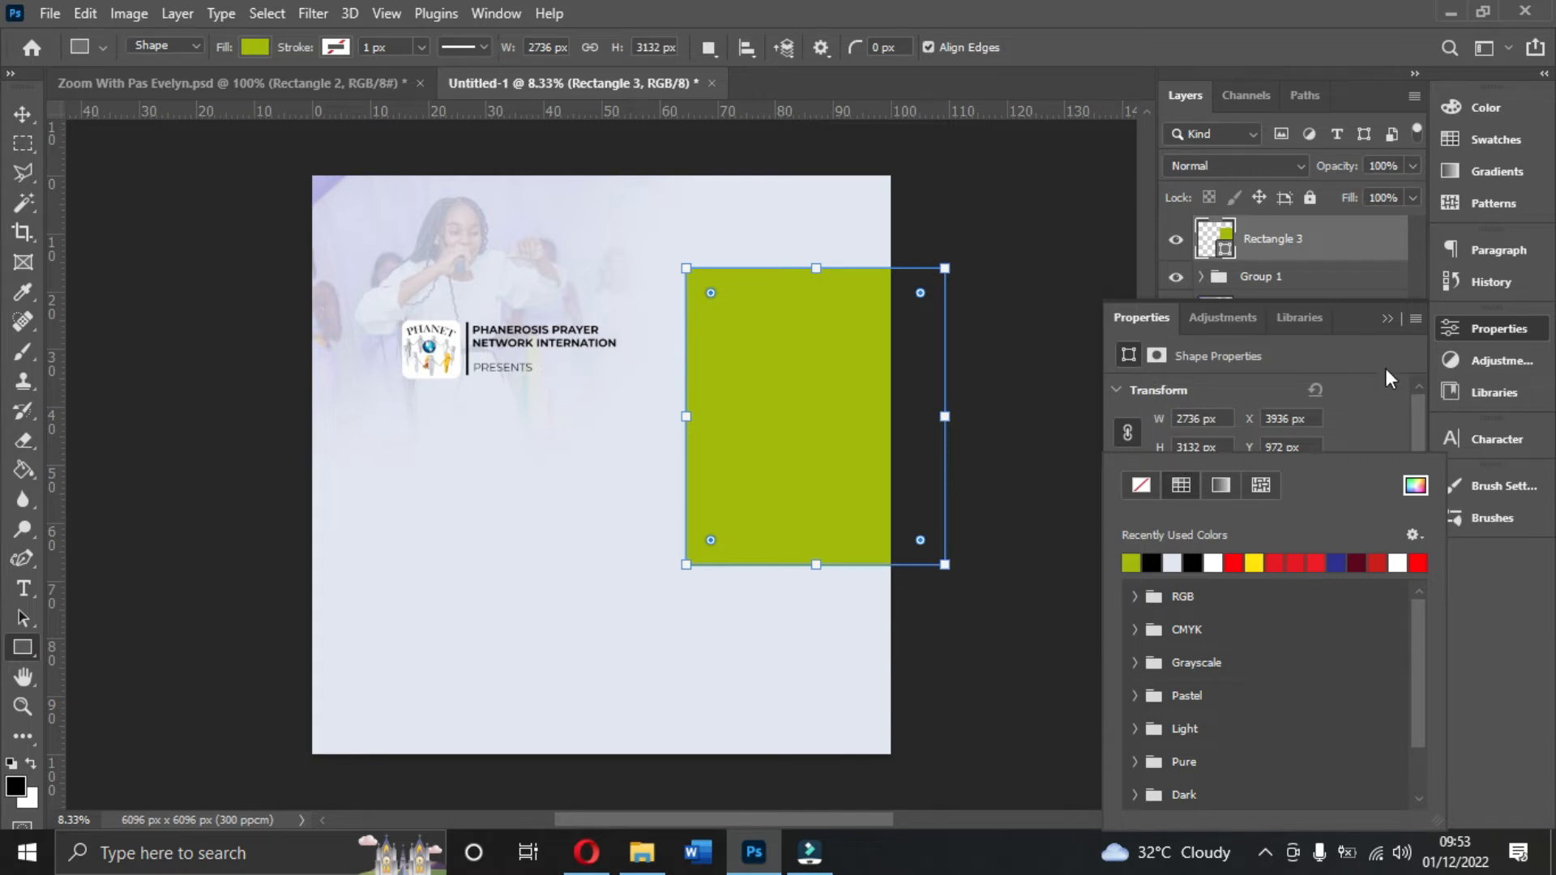
click(1486, 308)
- Round all four corners of the green rectangle to 366 px
scroll(1174, 591, down, 2)
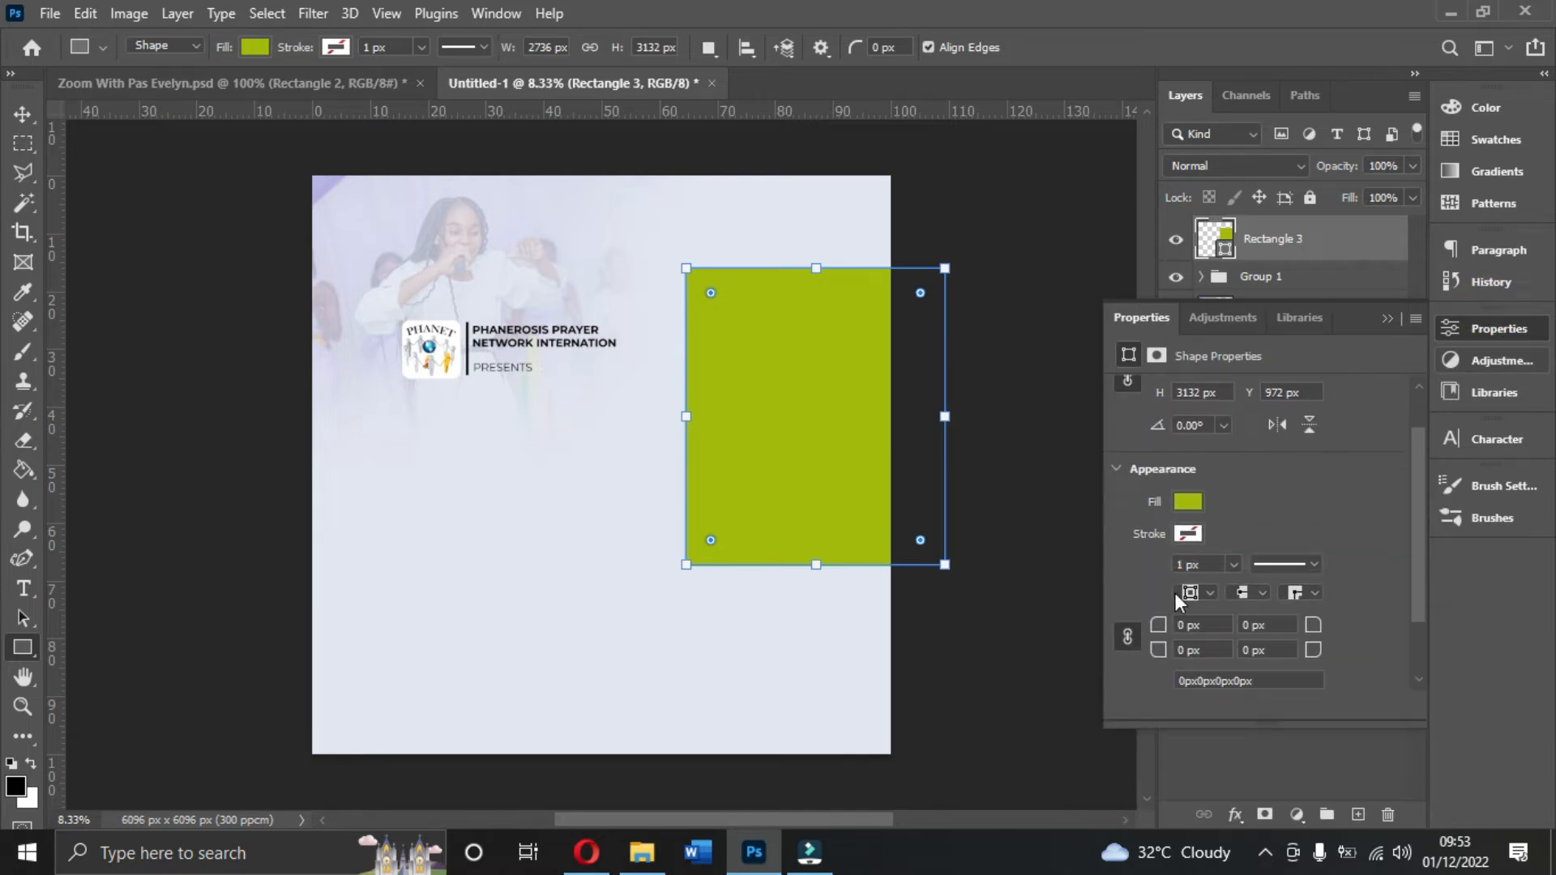
scroll(1174, 591, down, 1)
drag(1158, 577, 1359, 582)
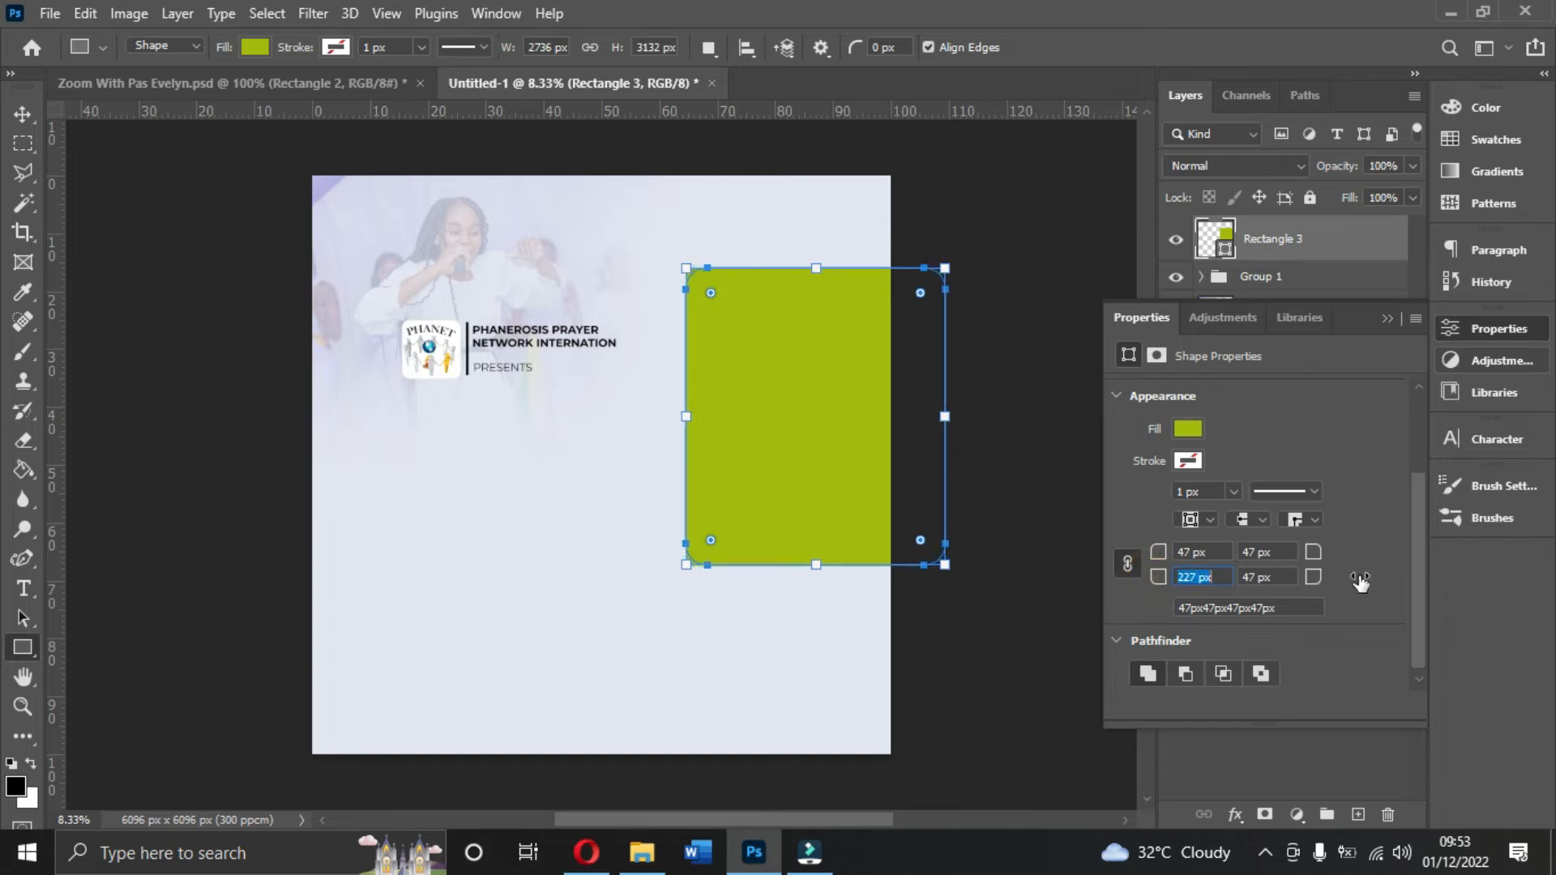
drag(1158, 577, 1295, 578)
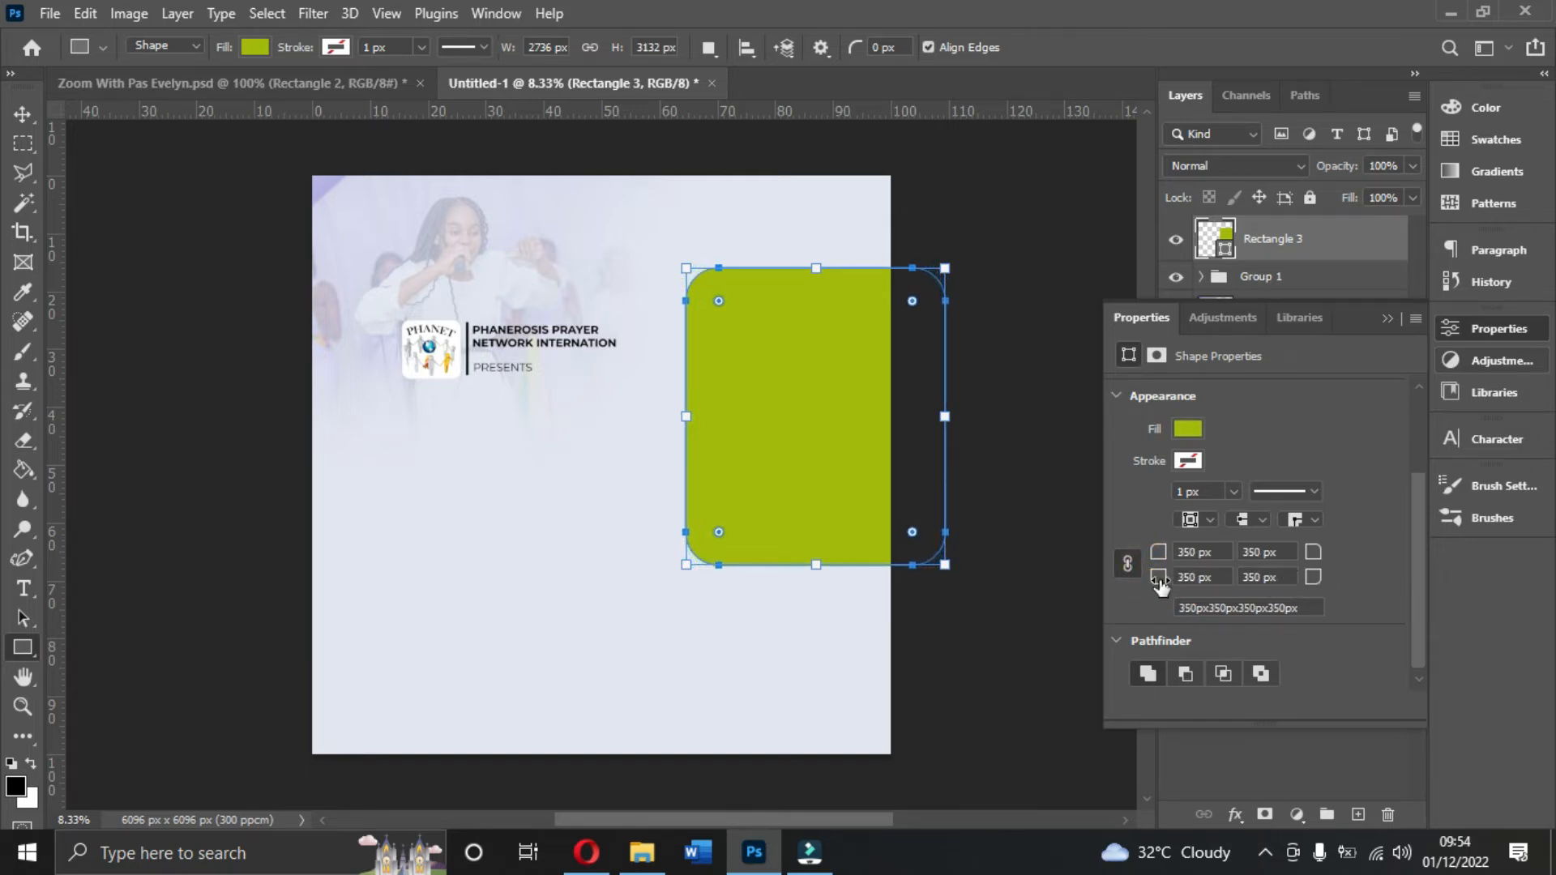
drag(1158, 577, 1172, 581)
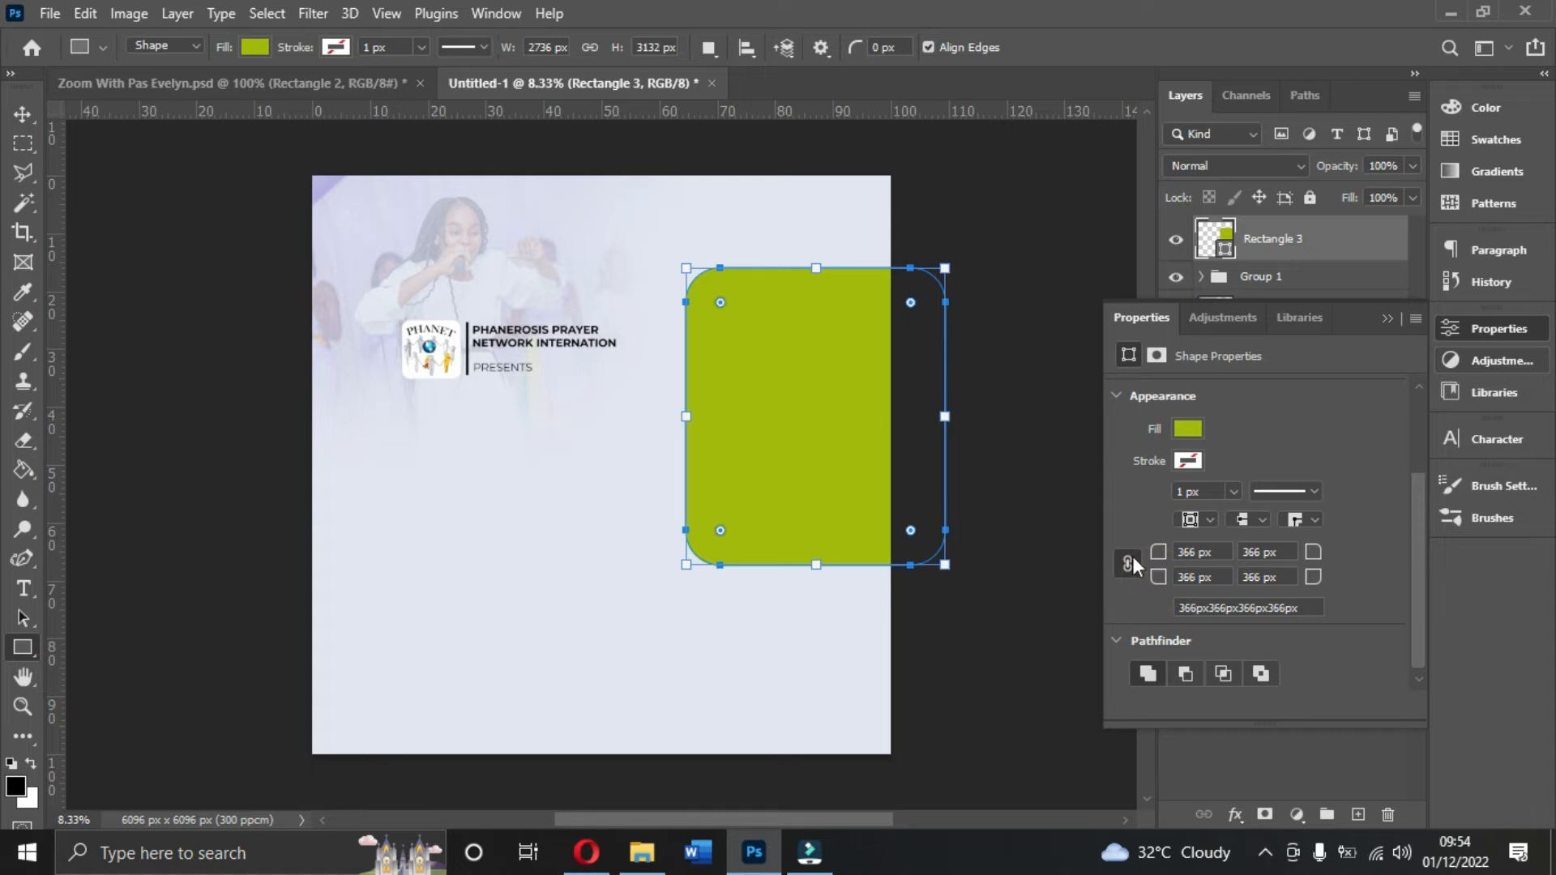
- Move the green rectangle about 8.7% right and 0.6% up, further past the canvas edge, and deselect it
click(22, 113)
drag(747, 386, 791, 382)
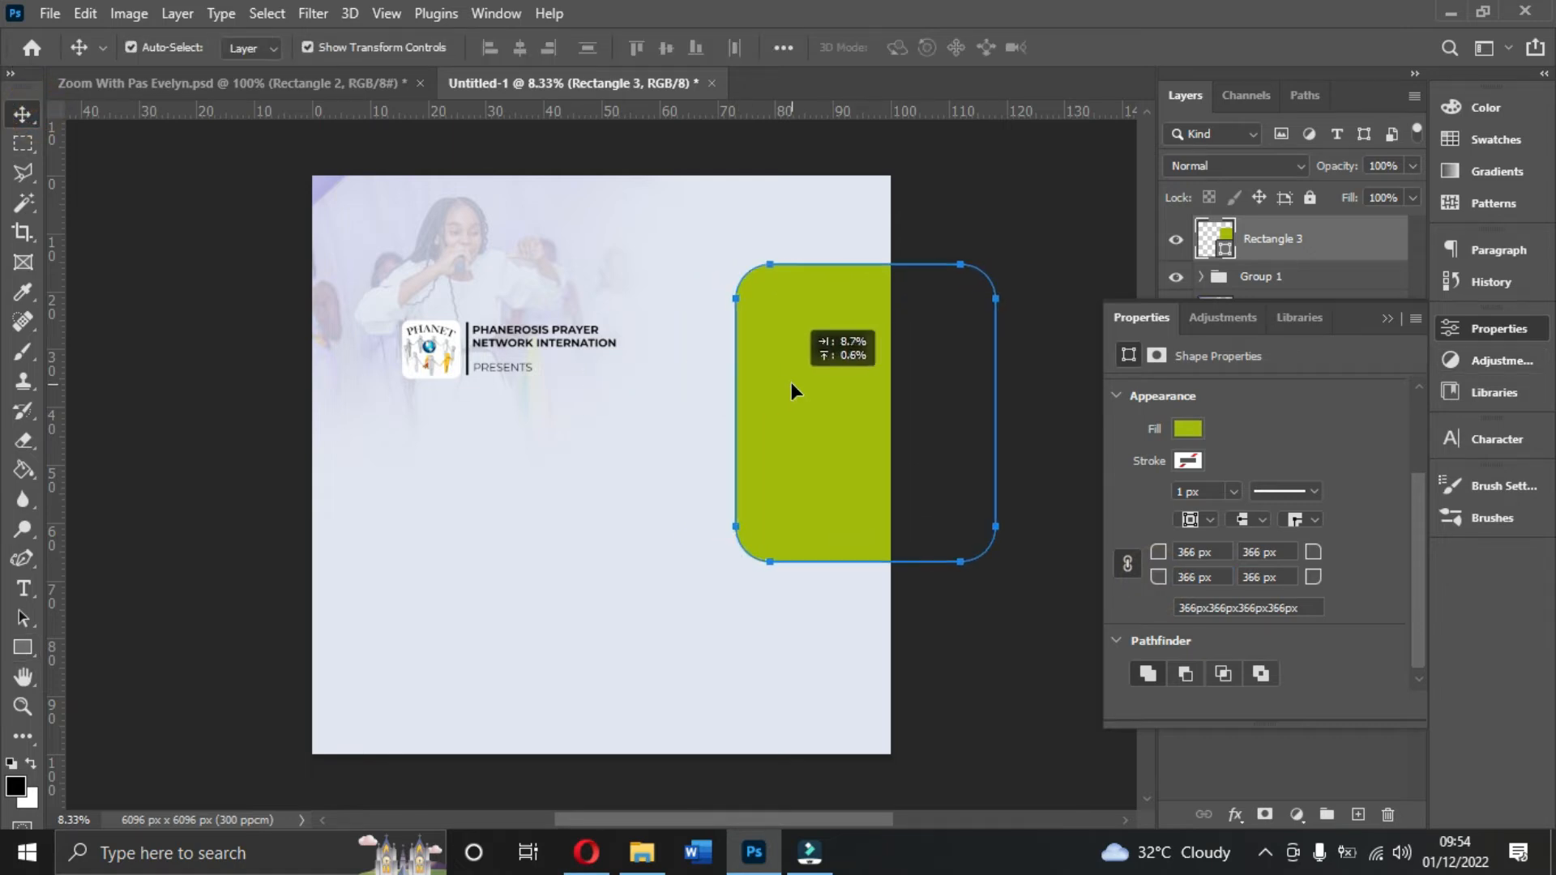
click(1387, 318)
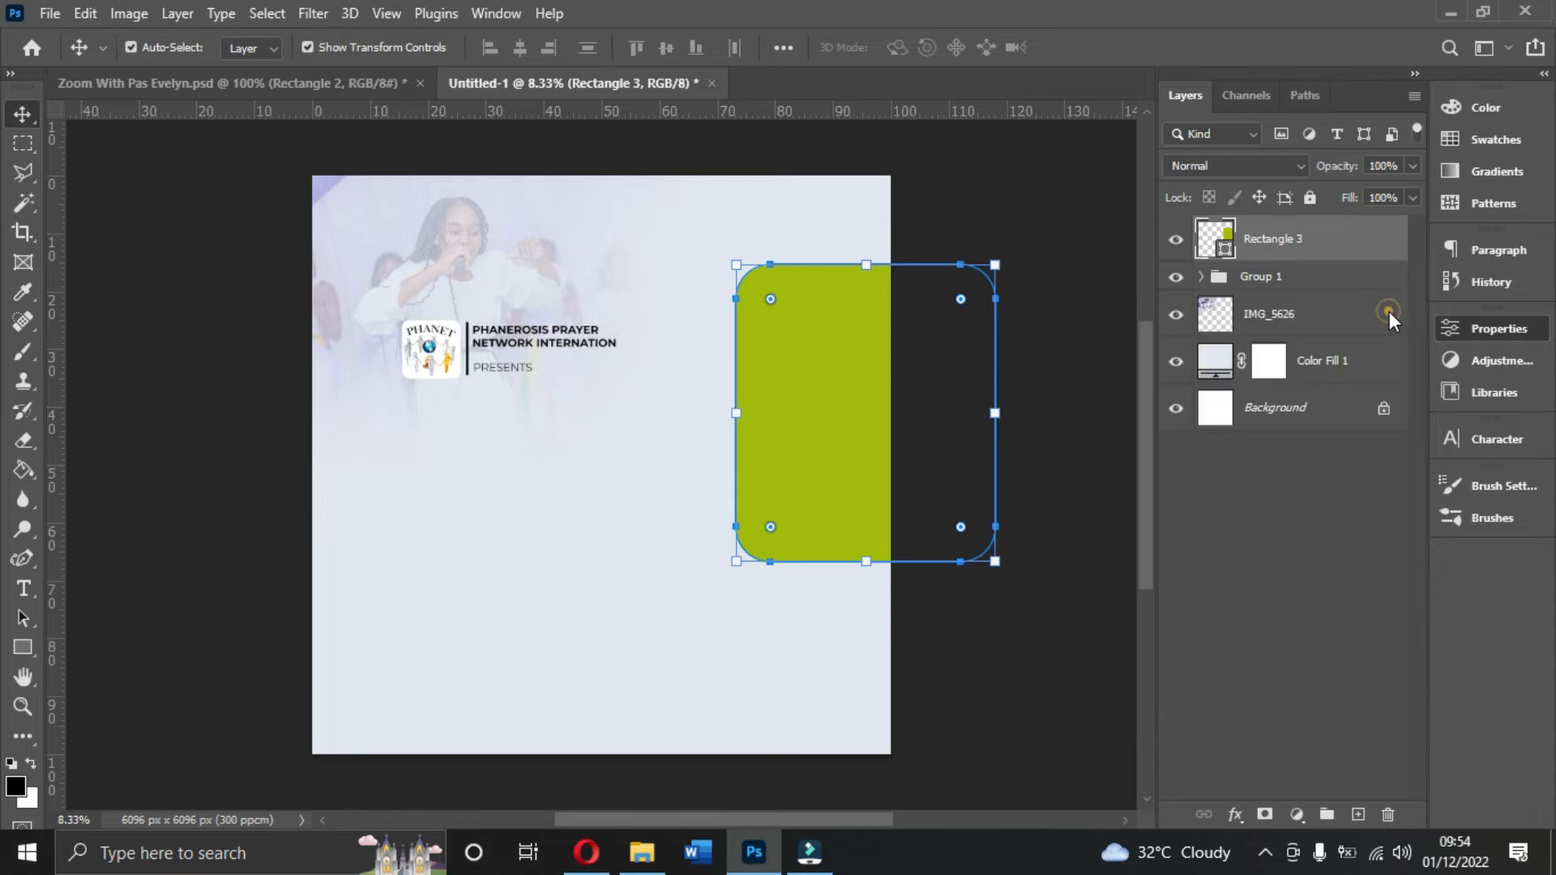
click(1326, 488)
- Open and confirm the dark purple fill of the underline shape in the reference flyer so it becomes a recent color
click(207, 78)
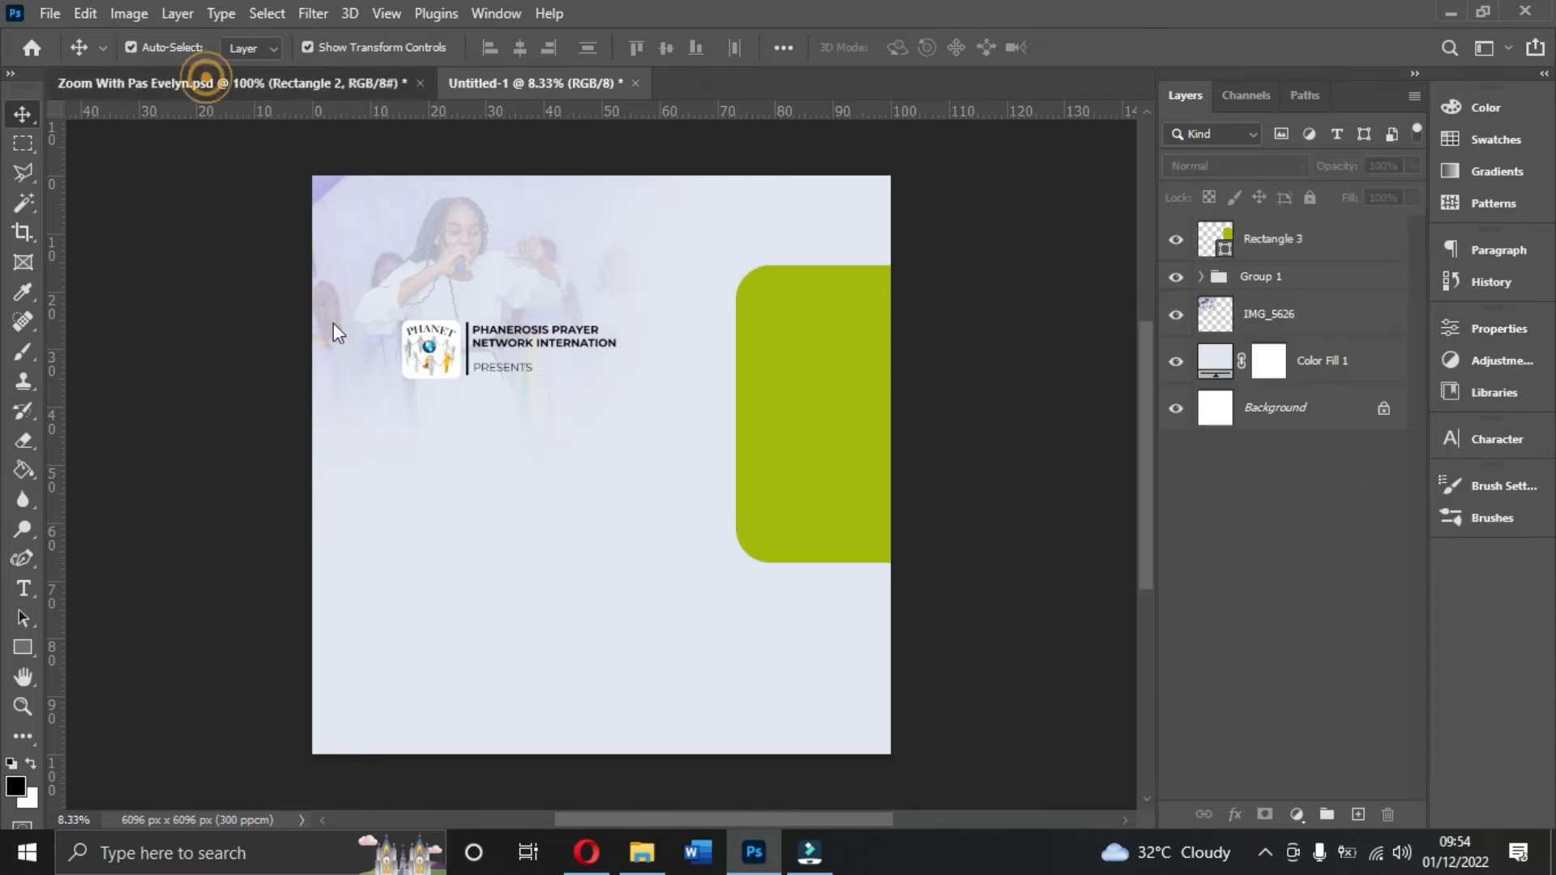
scroll(580, 596, down, 3)
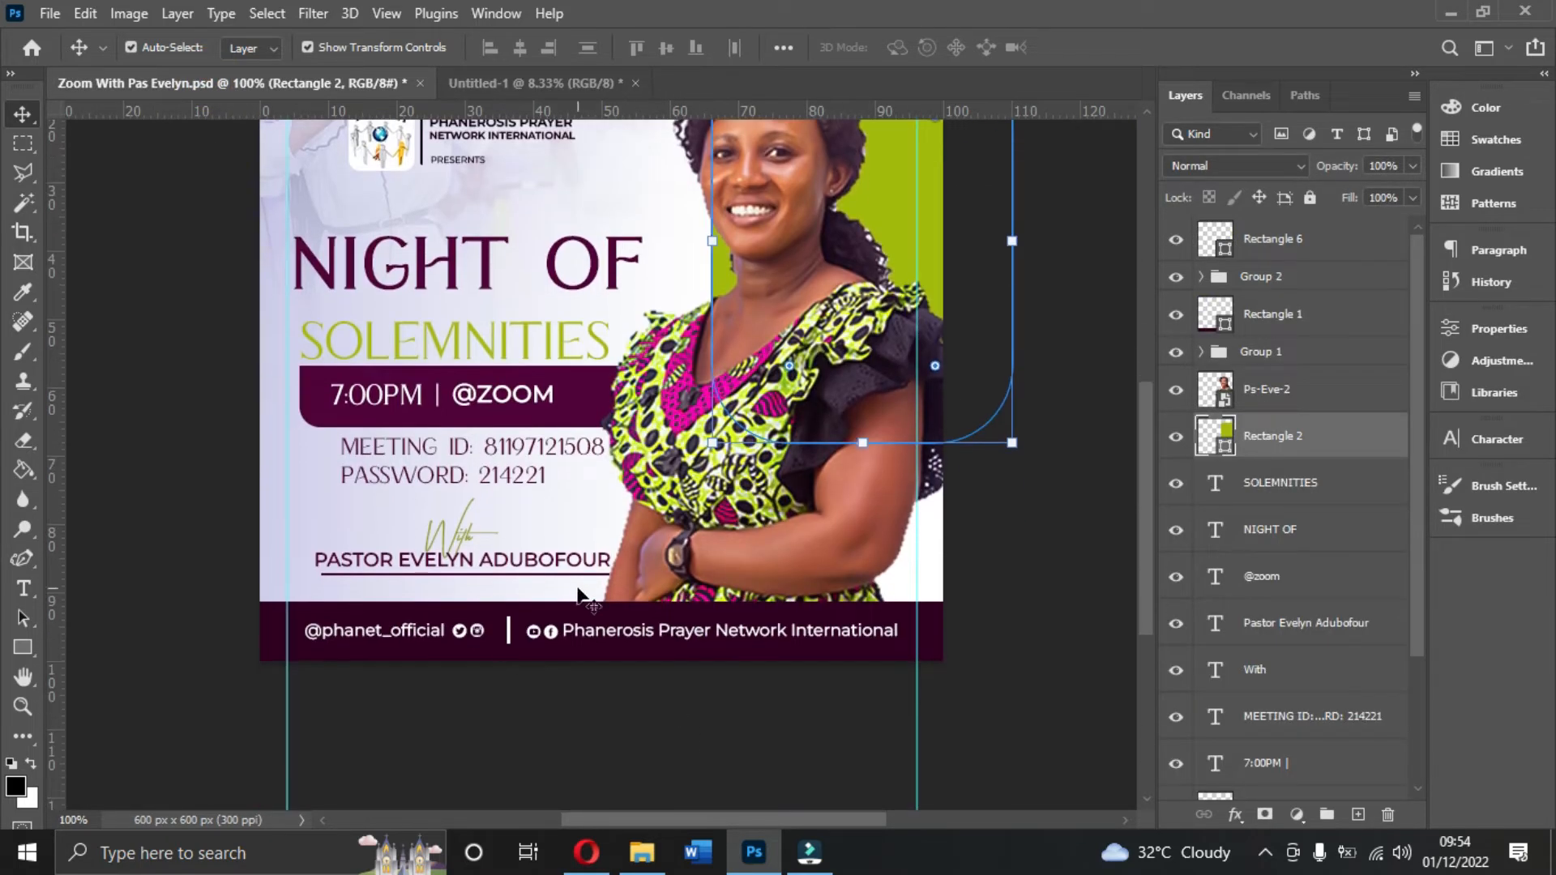
click(620, 658)
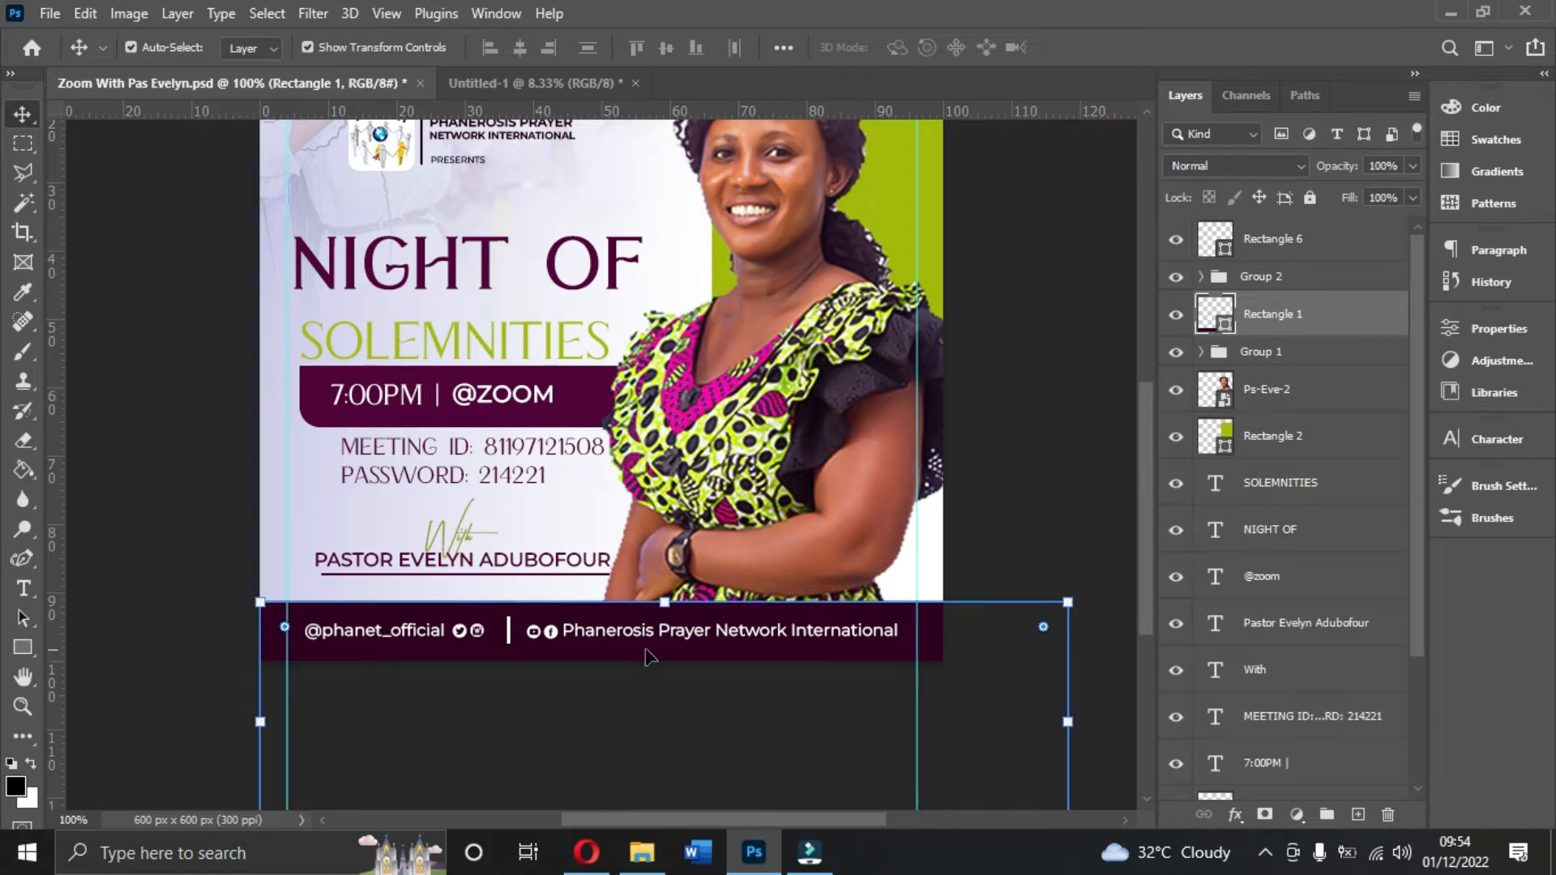
double_click(1215, 238)
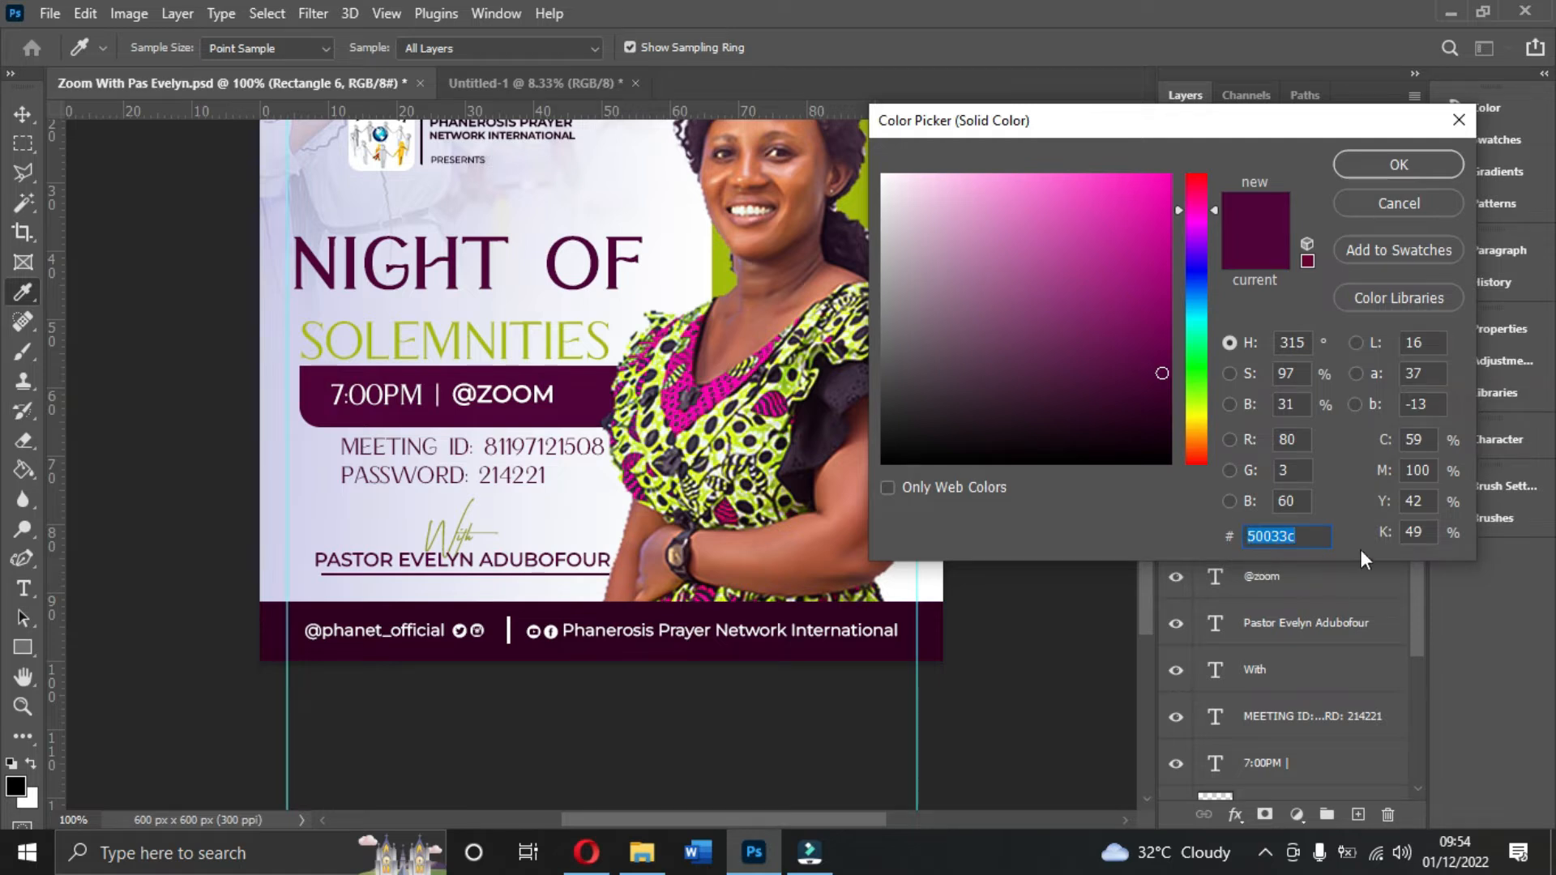
click(1397, 165)
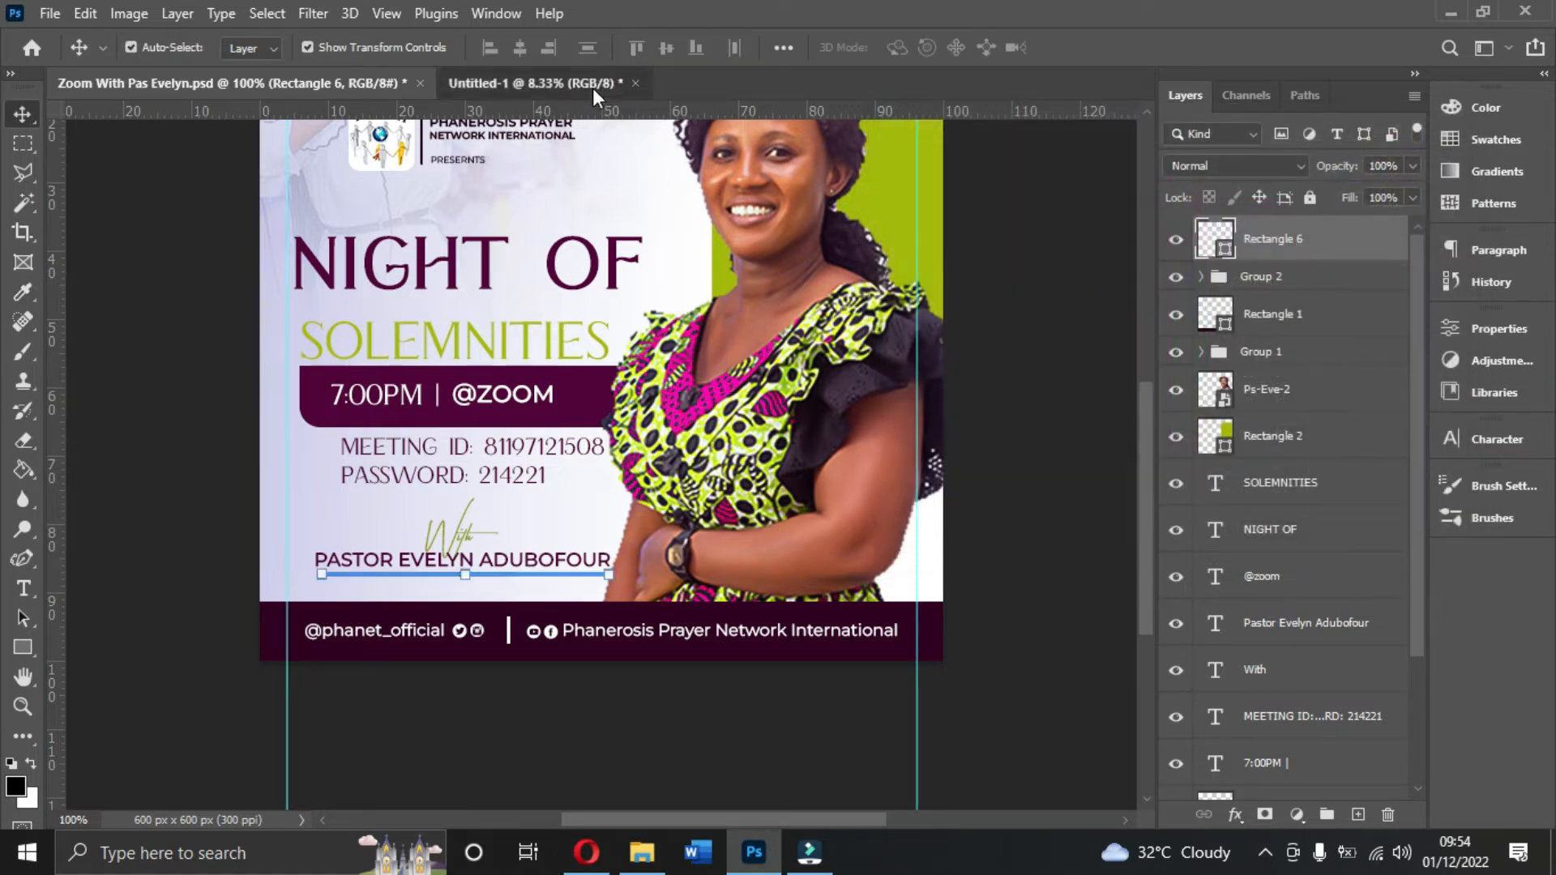
- Draw a footer bar about 6660 × 984 px across the new flyer's lower edge and fill it with the reference dark purple
click(591, 84)
scroll(465, 516, down, 1)
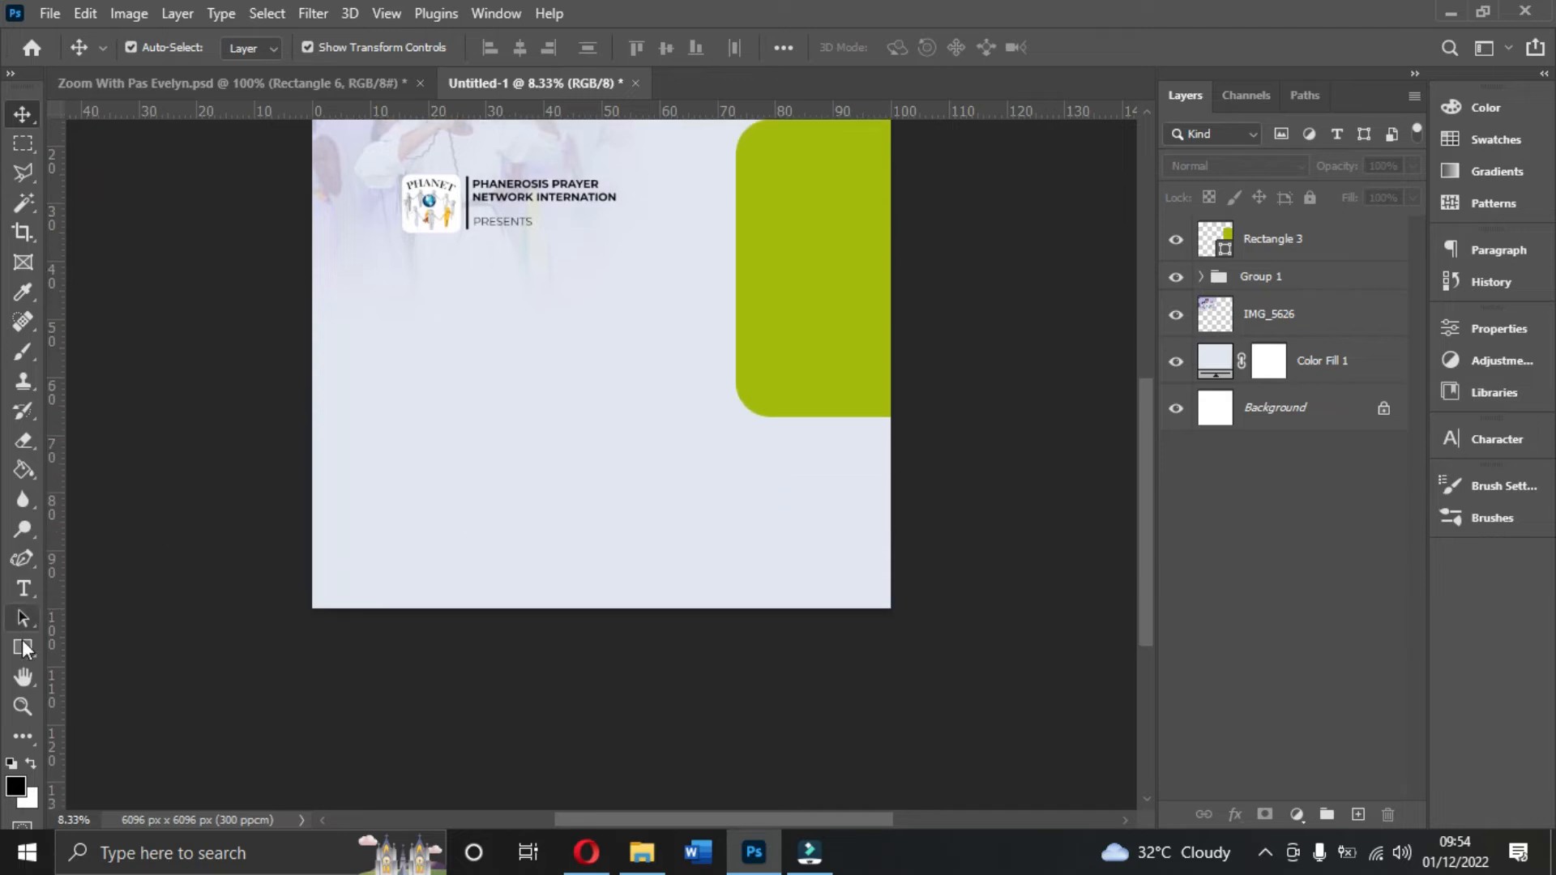
click(23, 649)
mouse_move(272, 554)
mouse_down()
mouse_move(445, 639)
mouse_move(903, 655)
mouse_up()
drag(579, 556, 580, 563)
click(1188, 556)
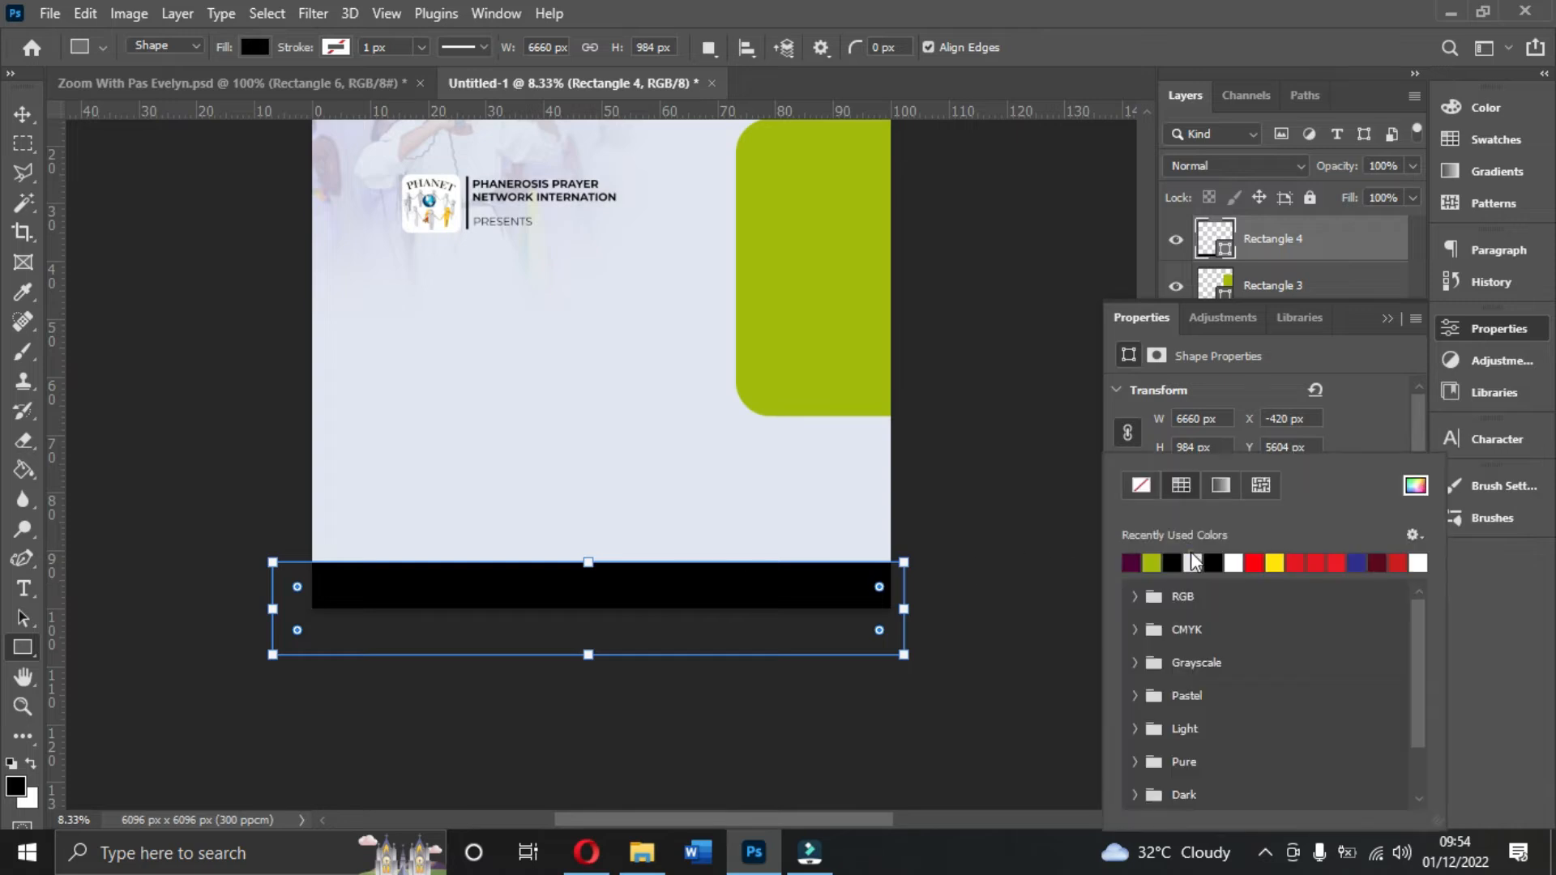
click(1131, 562)
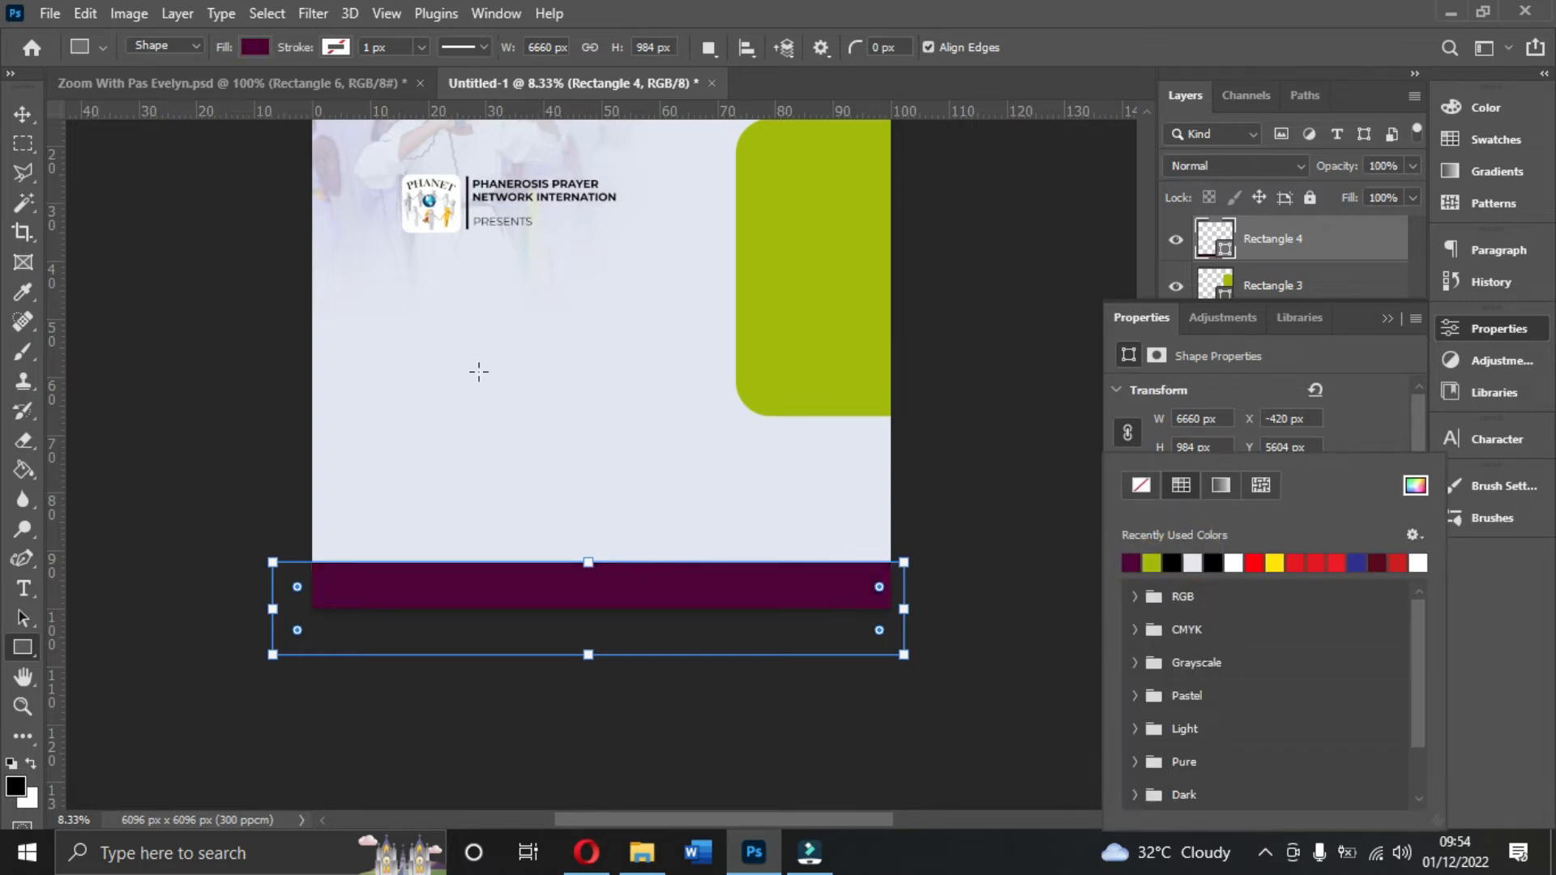
key(v)
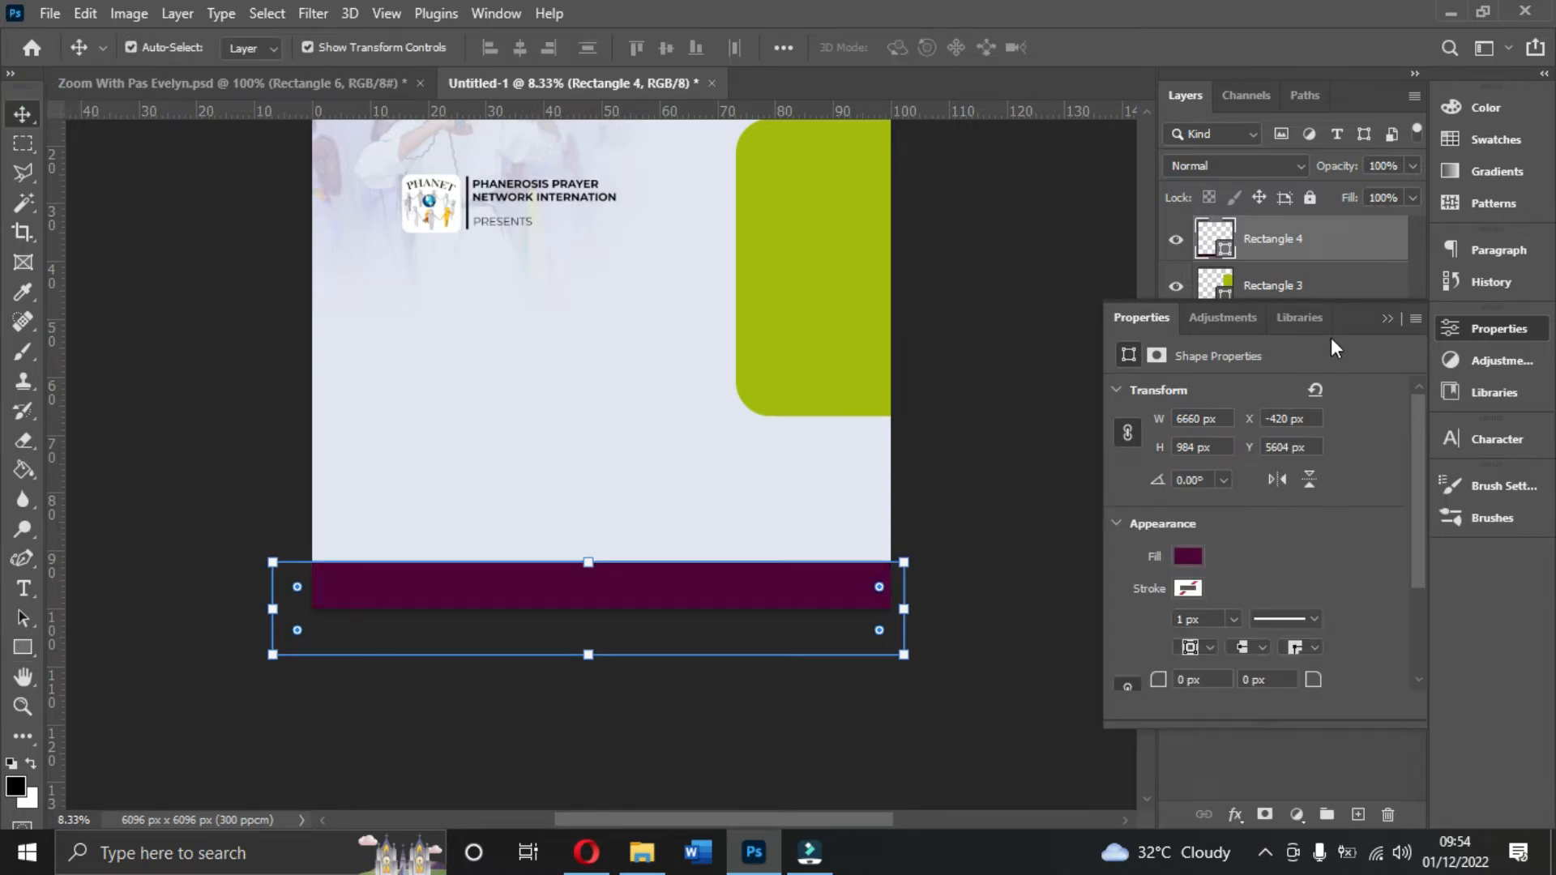
- Place the Ps-Eve-2 photo on the canvas directly above the green rectangle layer and below the footer bar layer
click(798, 301)
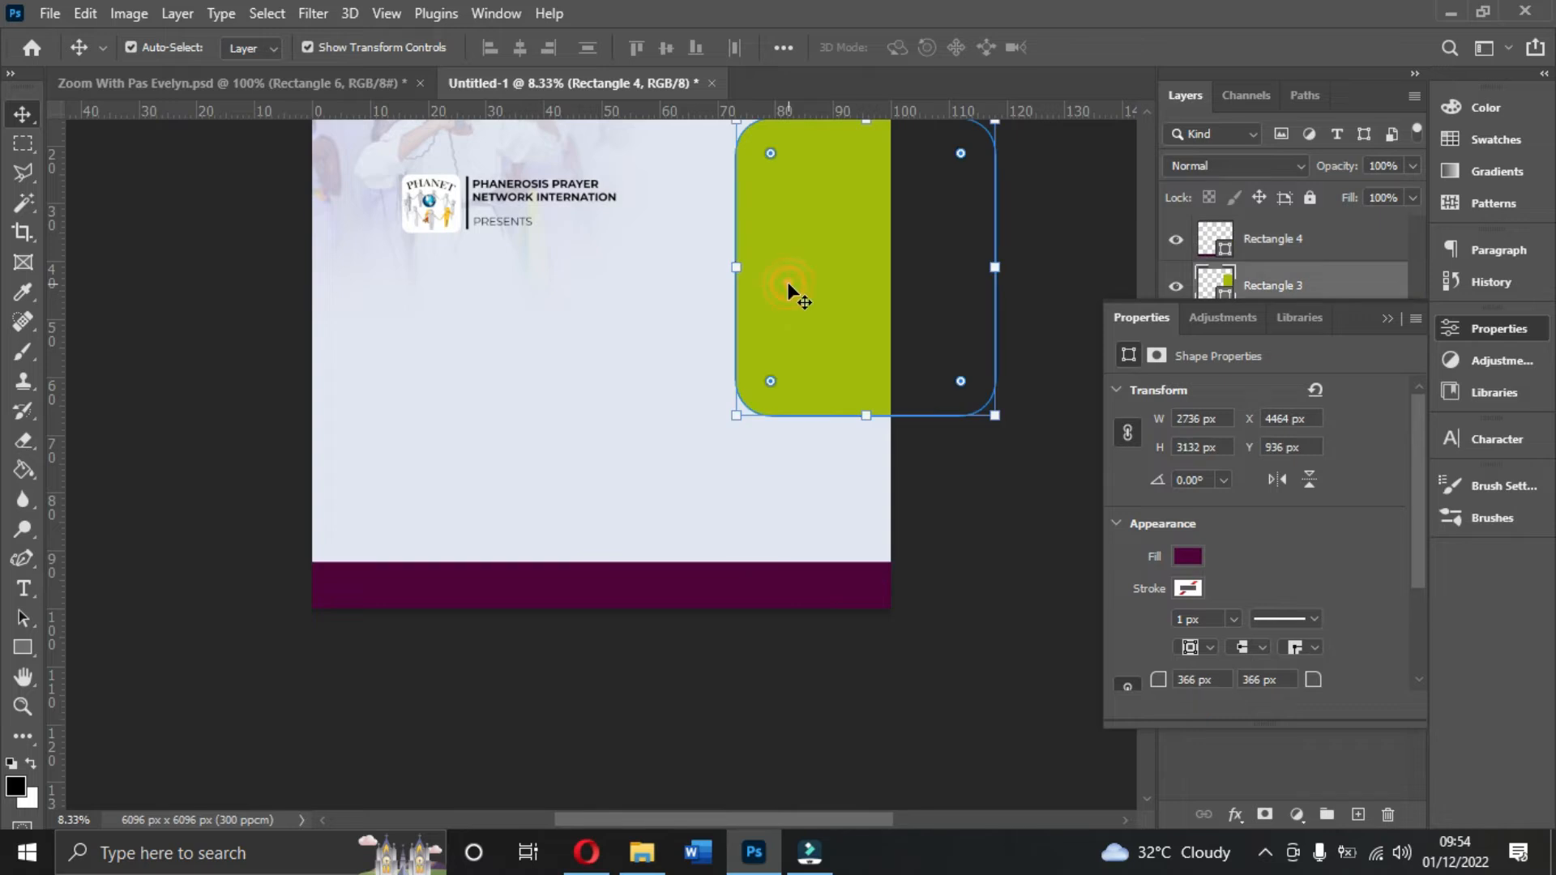
scroll(799, 349, up, 1)
click(642, 851)
click(652, 279)
drag(643, 312, 853, 433)
drag(682, 397, 725, 363)
scroll(777, 381, up, 3)
click(1387, 319)
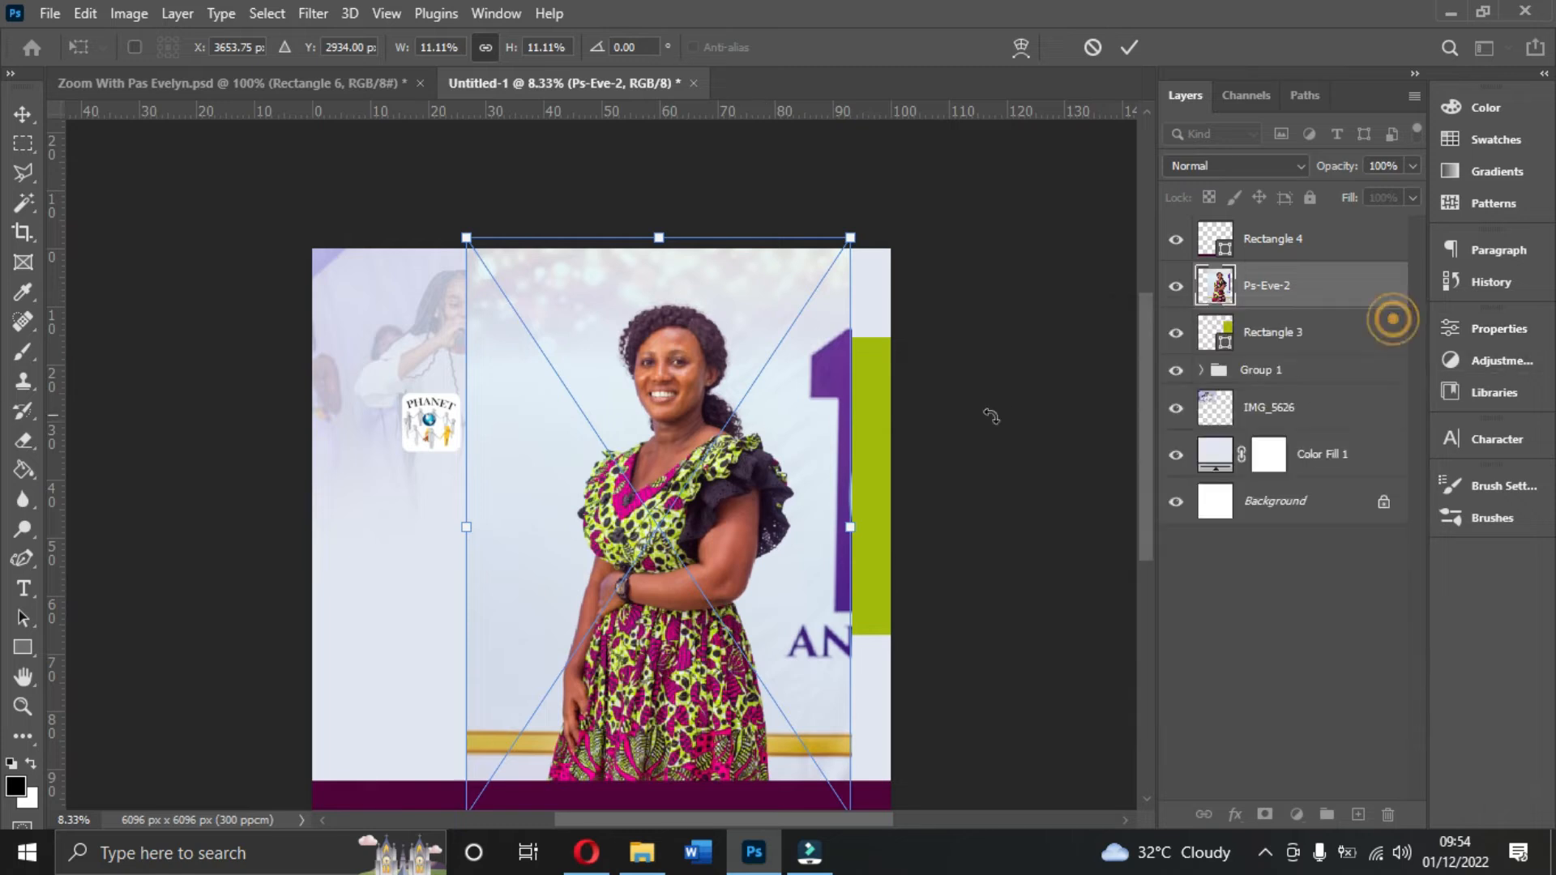
key(Return)
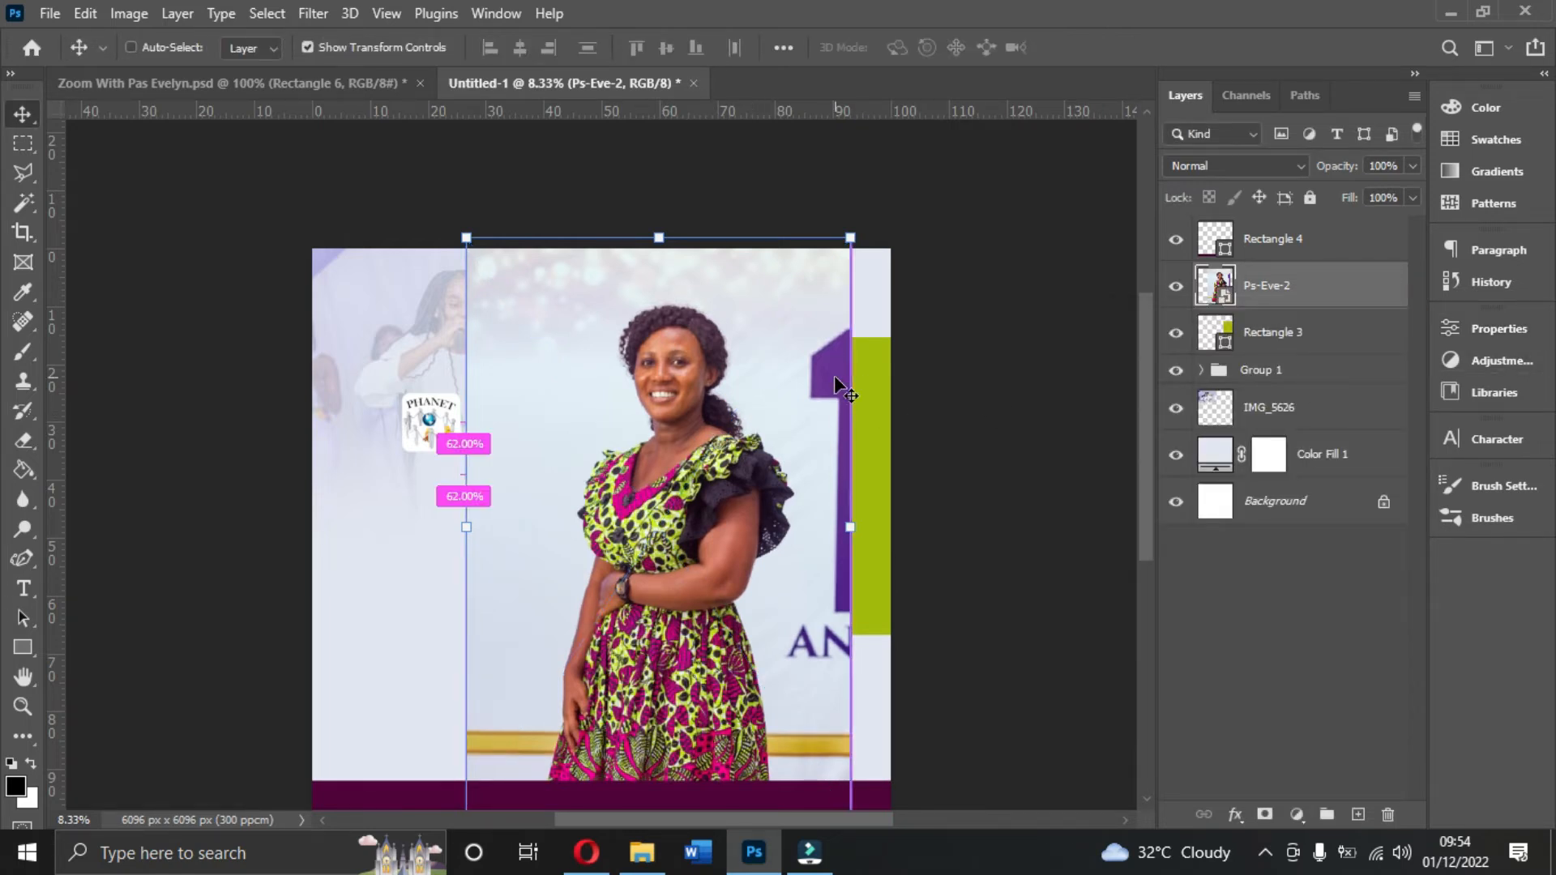
- Rasterize the Ps-Eve-2 photo layer
scroll(834, 376, up, 1)
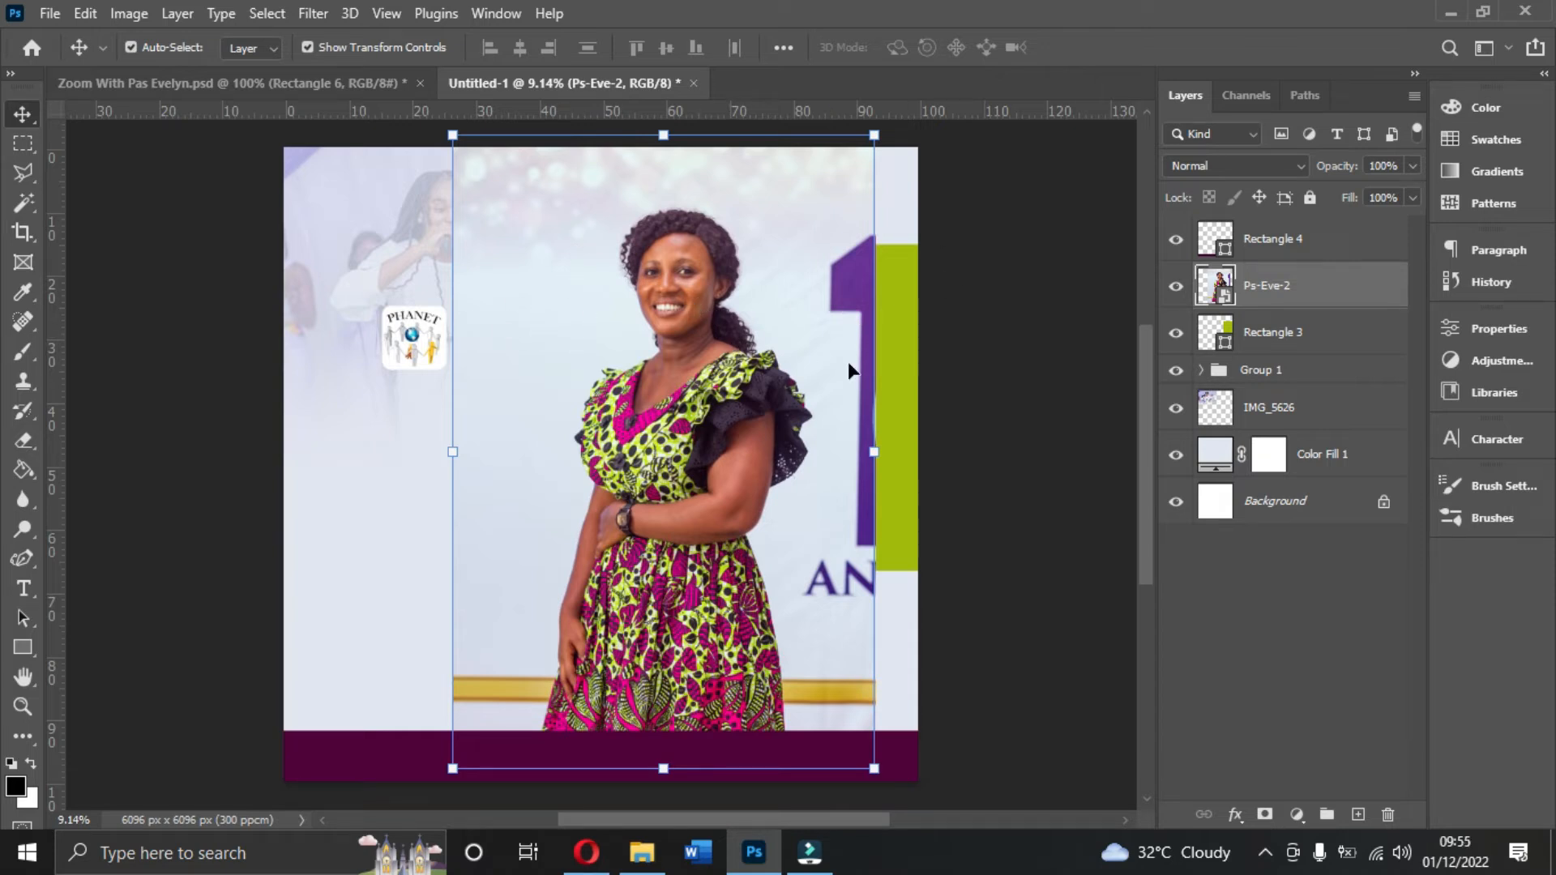
right_click(1311, 290)
click(1069, 452)
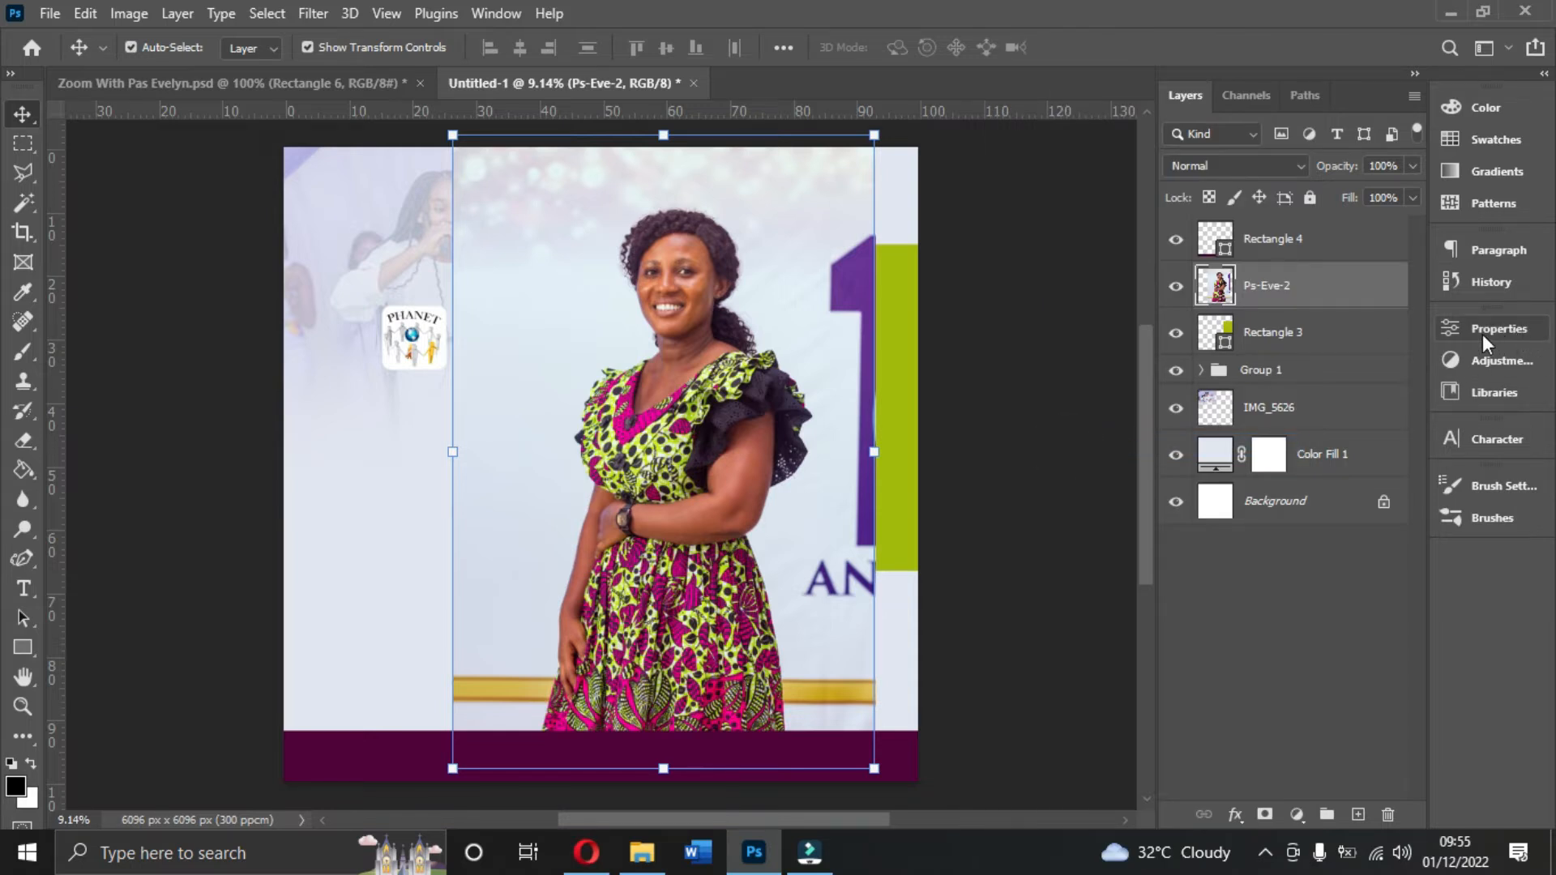
- Remove the background of the Ps-Eve-2 photo with the Remove Background quick action
click(504, 12)
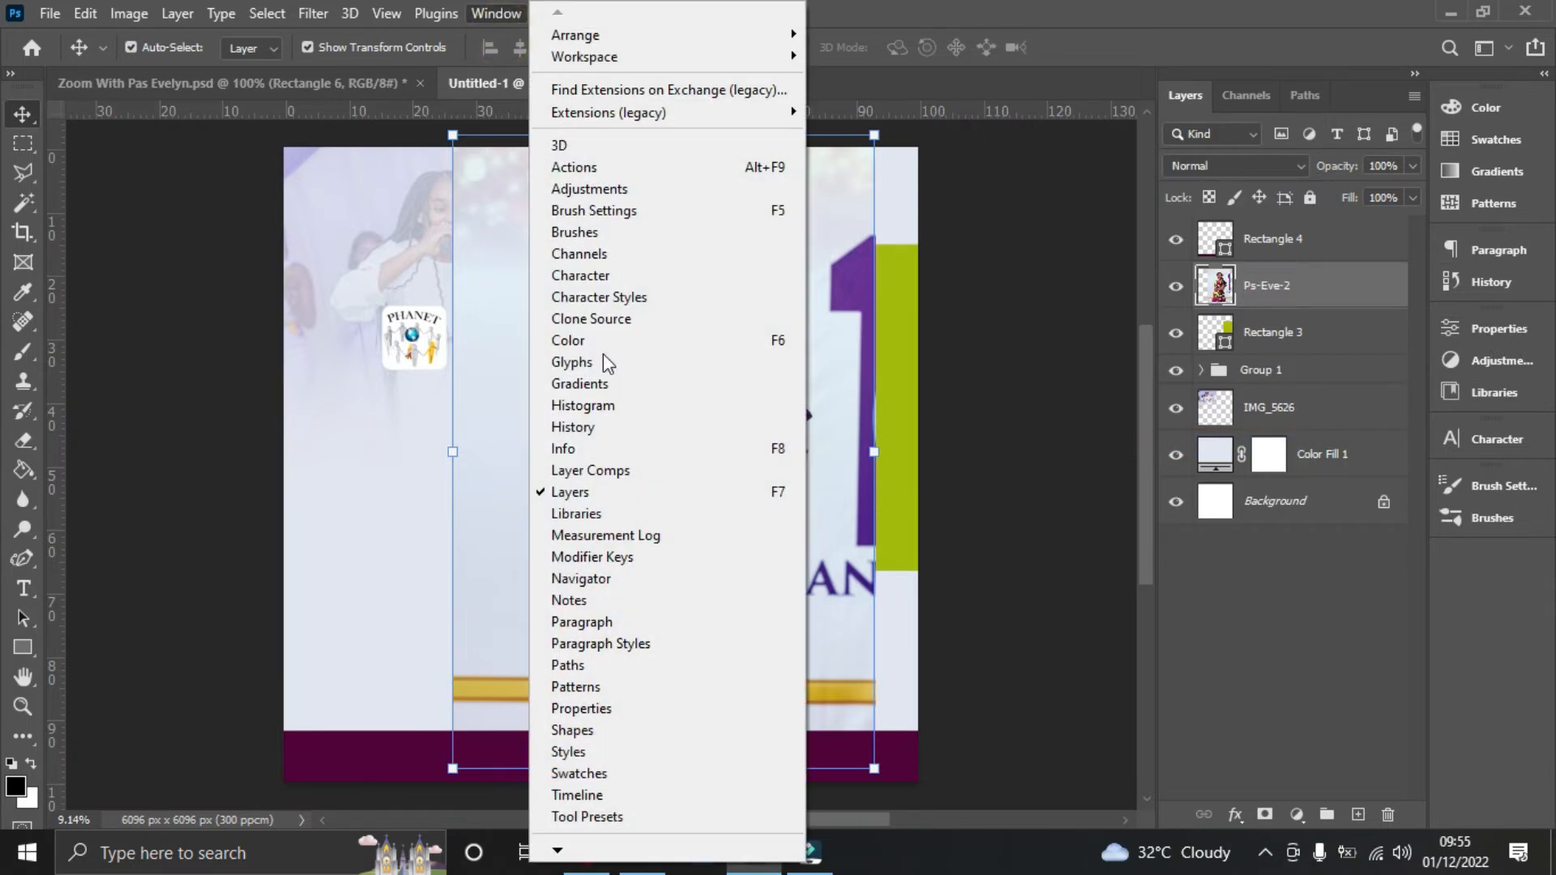
click(611, 707)
scroll(1188, 582, down, 2)
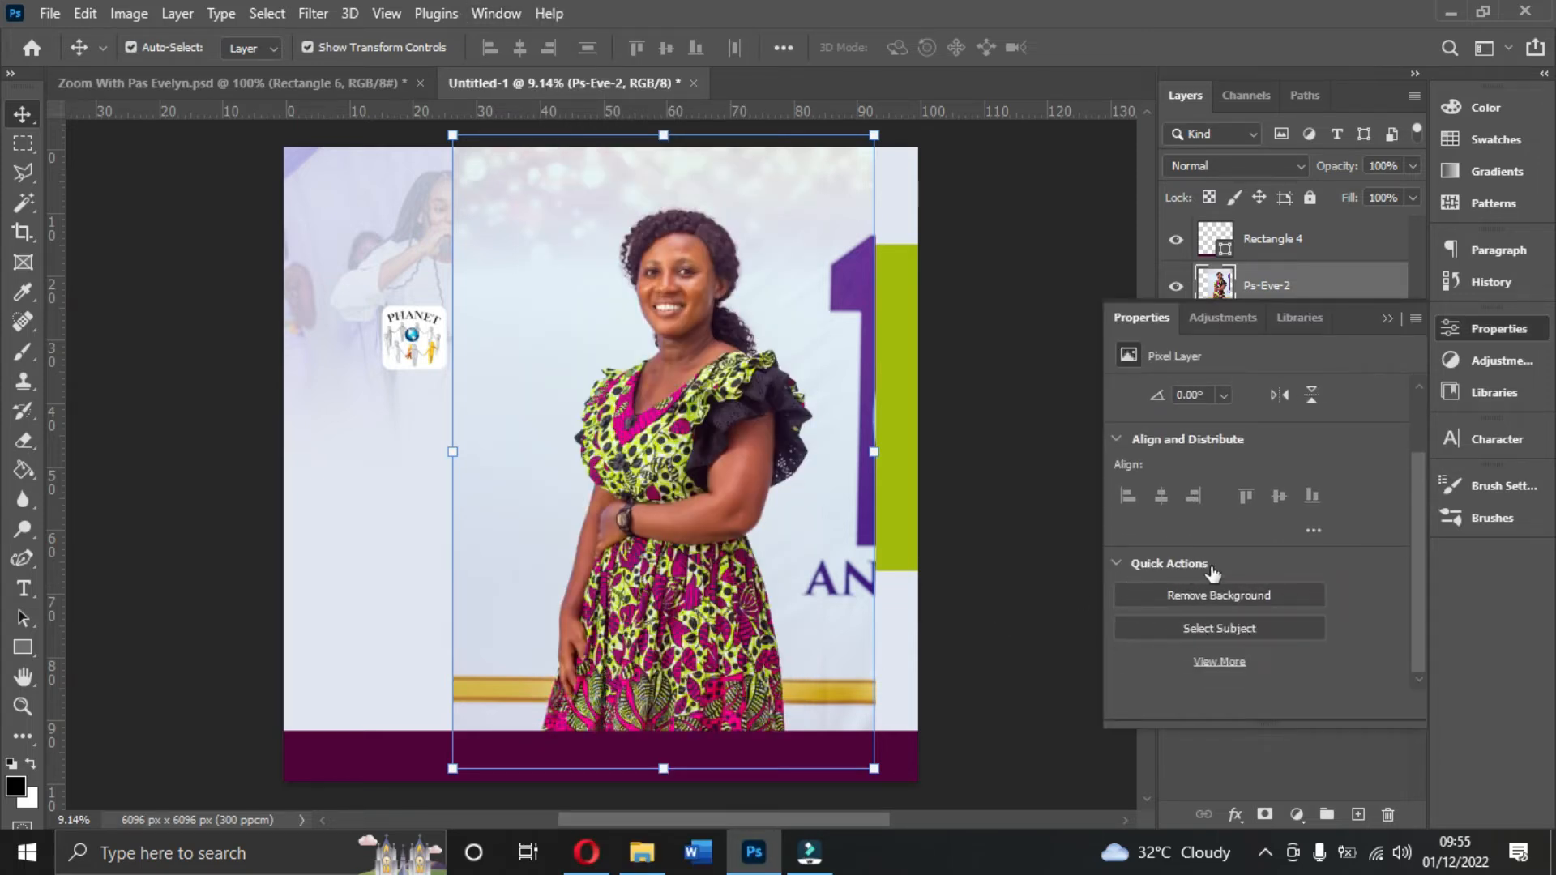
click(1122, 567)
click(1122, 567)
click(1244, 594)
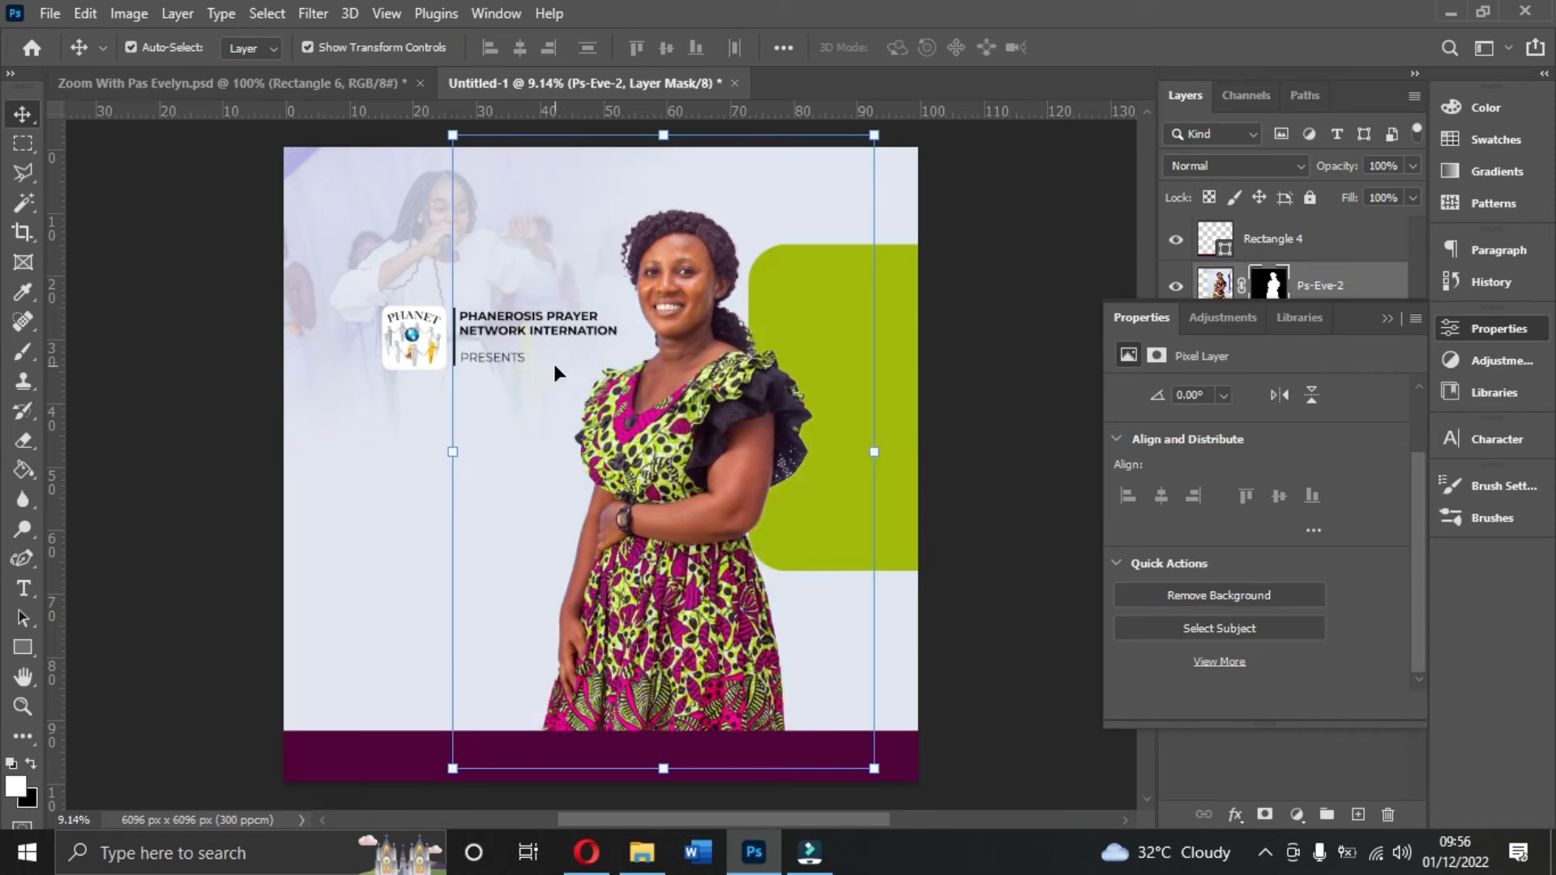
- Move the cut-out portrait right so it stands in front of the green rectangle
drag(701, 415, 818, 455)
scroll(846, 536, down, 1)
scroll(844, 535, up, 1)
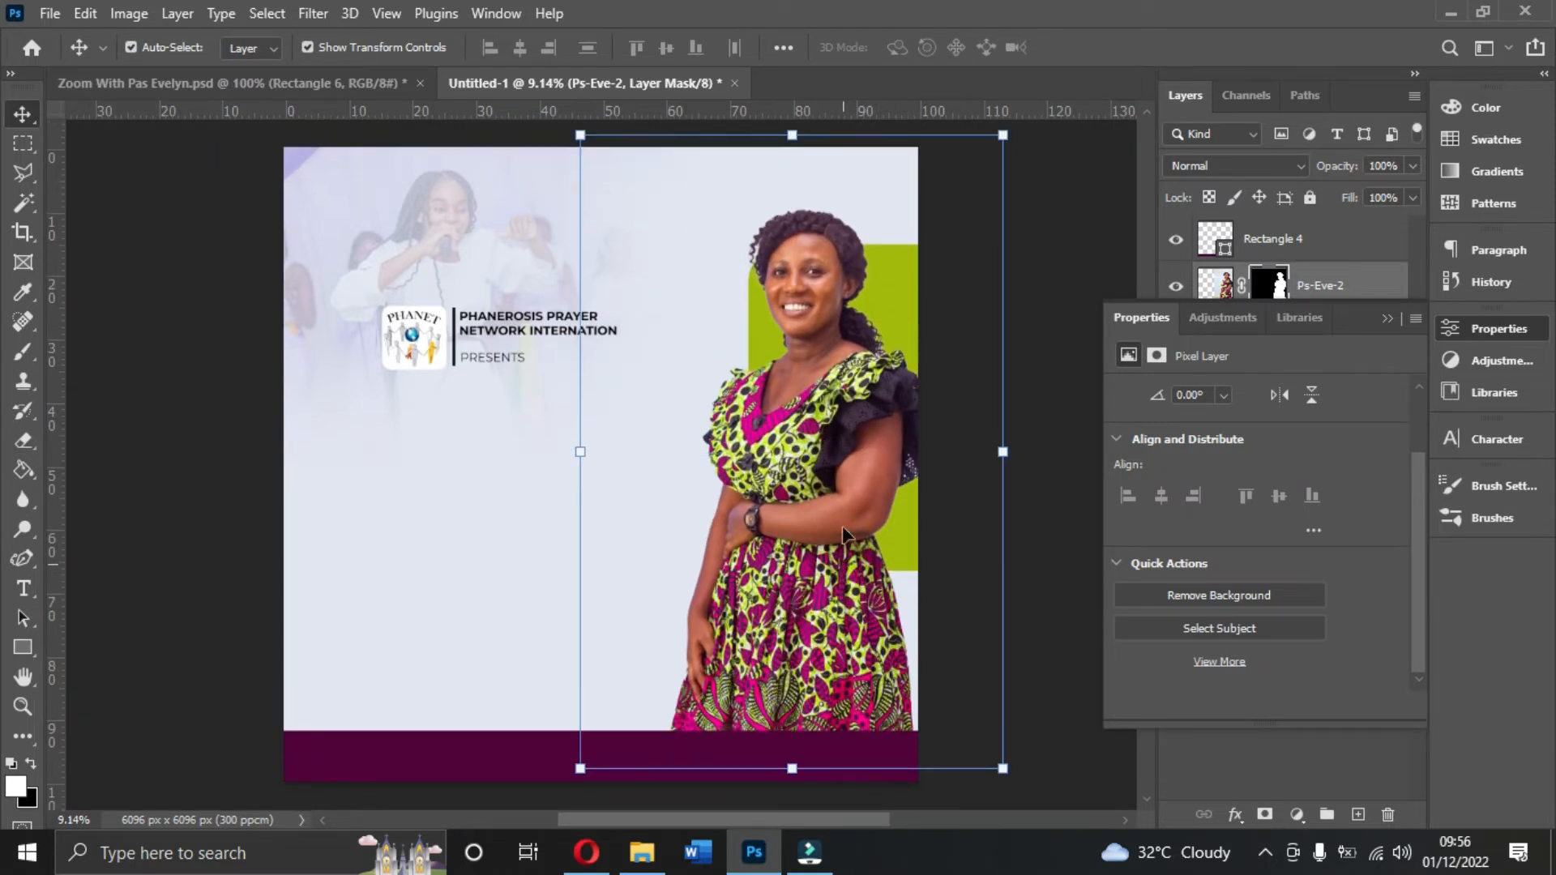
- Scale the cut-out portrait up to about 138.77% and position it over the green rectangle, with its lower part behind the footer bar
scroll(810, 587, down, 1)
scroll(811, 584, down, 1)
scroll(792, 729, down, 2)
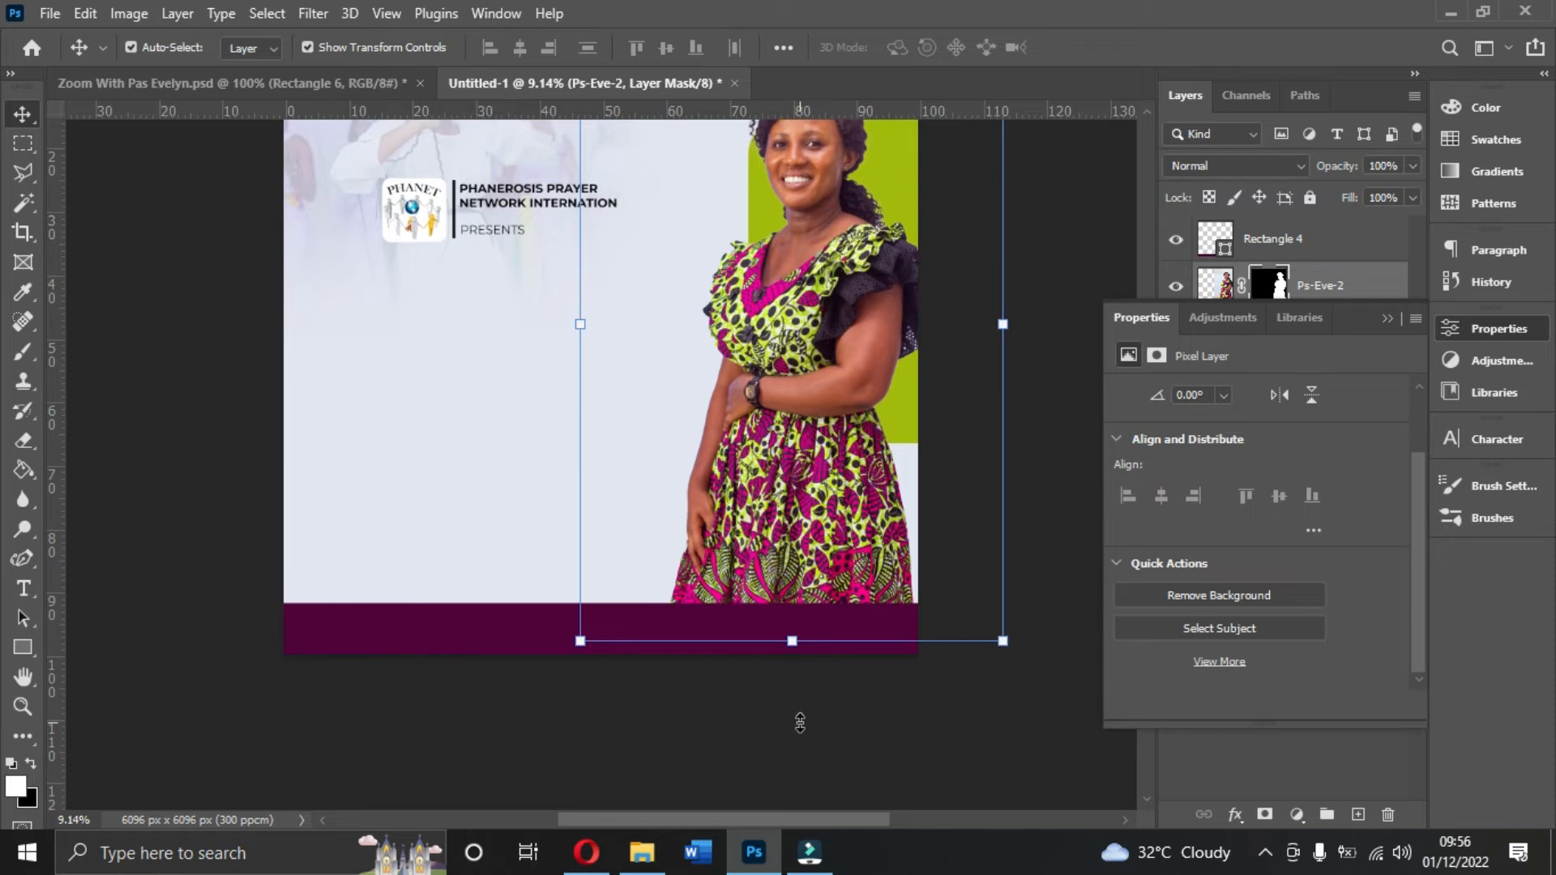
drag(792, 639, 778, 834)
scroll(794, 490, up, 3)
mouse_move(793, 489)
mouse_down()
mouse_move(740, 470)
mouse_move(808, 468)
mouse_up()
drag(491, 524, 447, 523)
drag(696, 512, 706, 523)
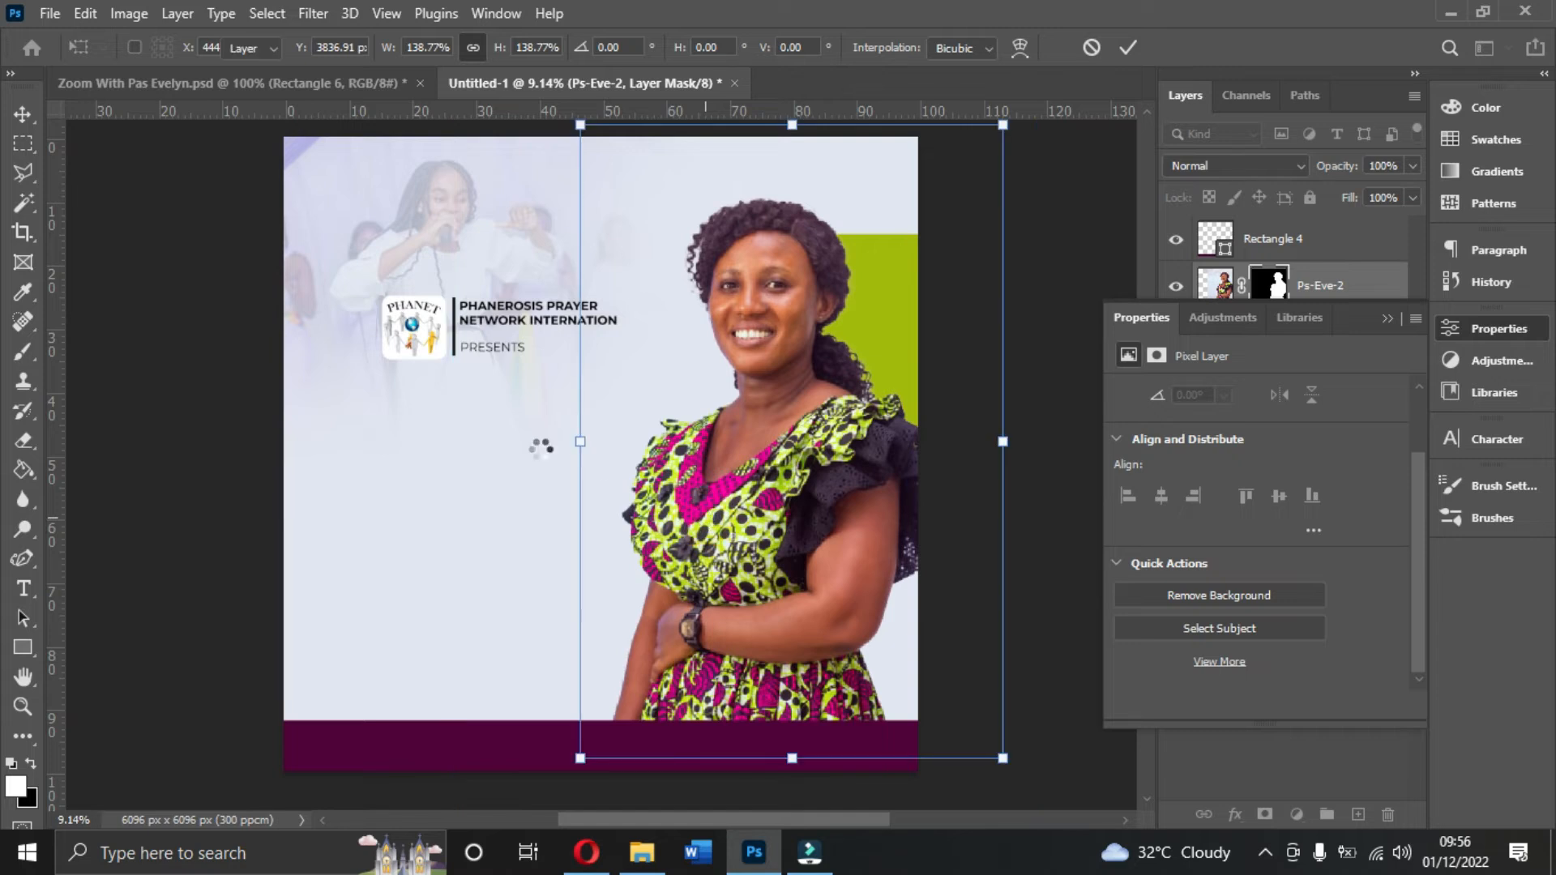
- Apply the portrait's transform and add a vertical guide near the flyer's left edge and a horizontal guide near its top edge
key(Return)
drag(54, 434, 306, 460)
drag(636, 119, 636, 165)
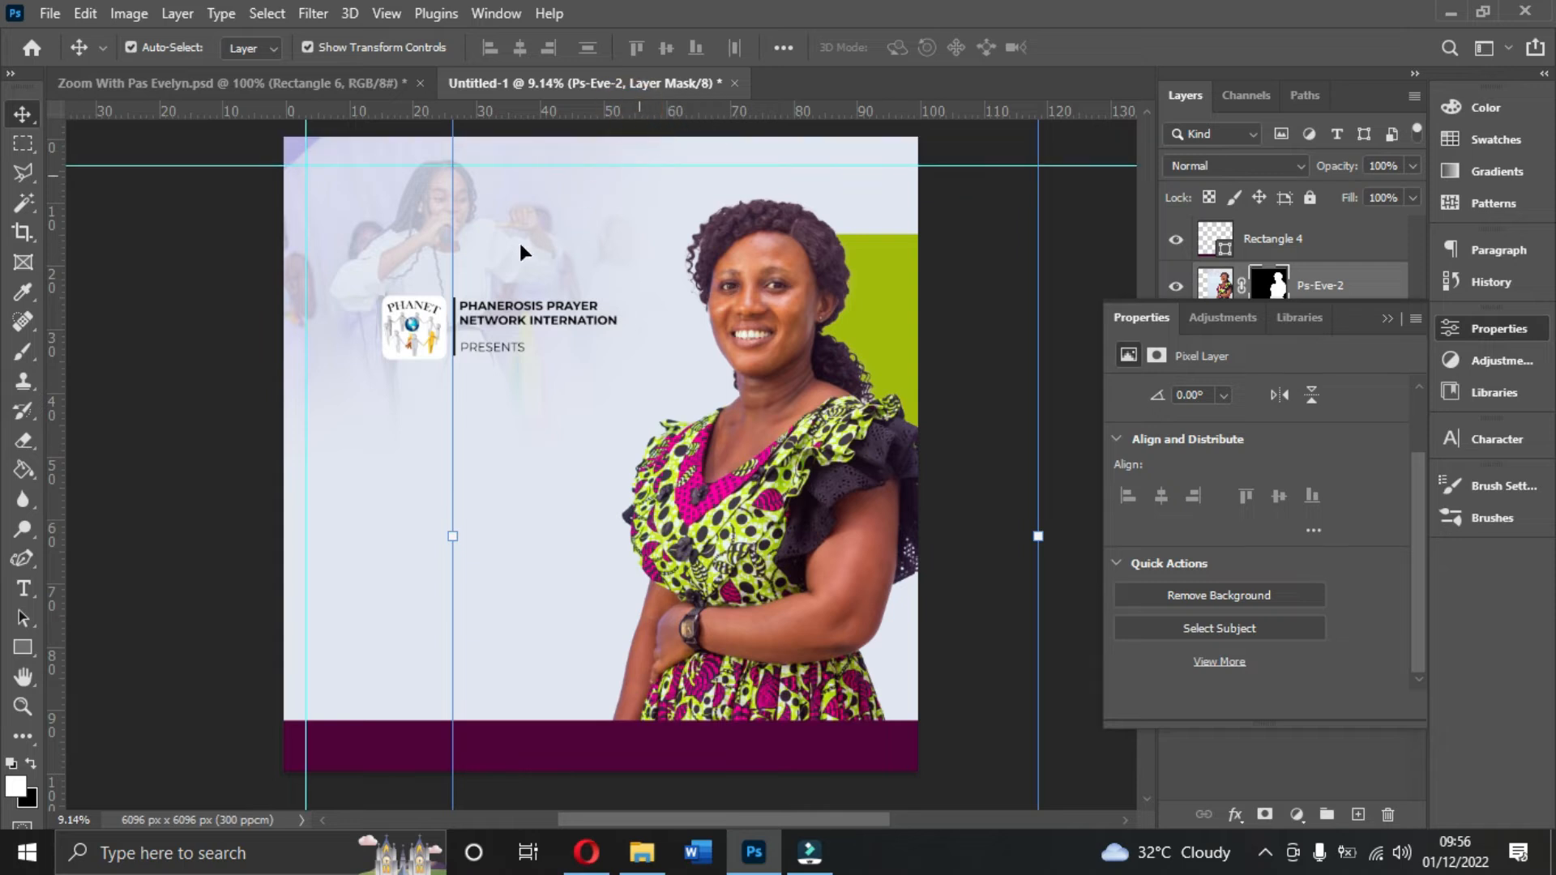
- Scale down the grouped logo heading and move it closer to the vertical guide at the flyer's left margin
click(1388, 319)
click(1305, 237)
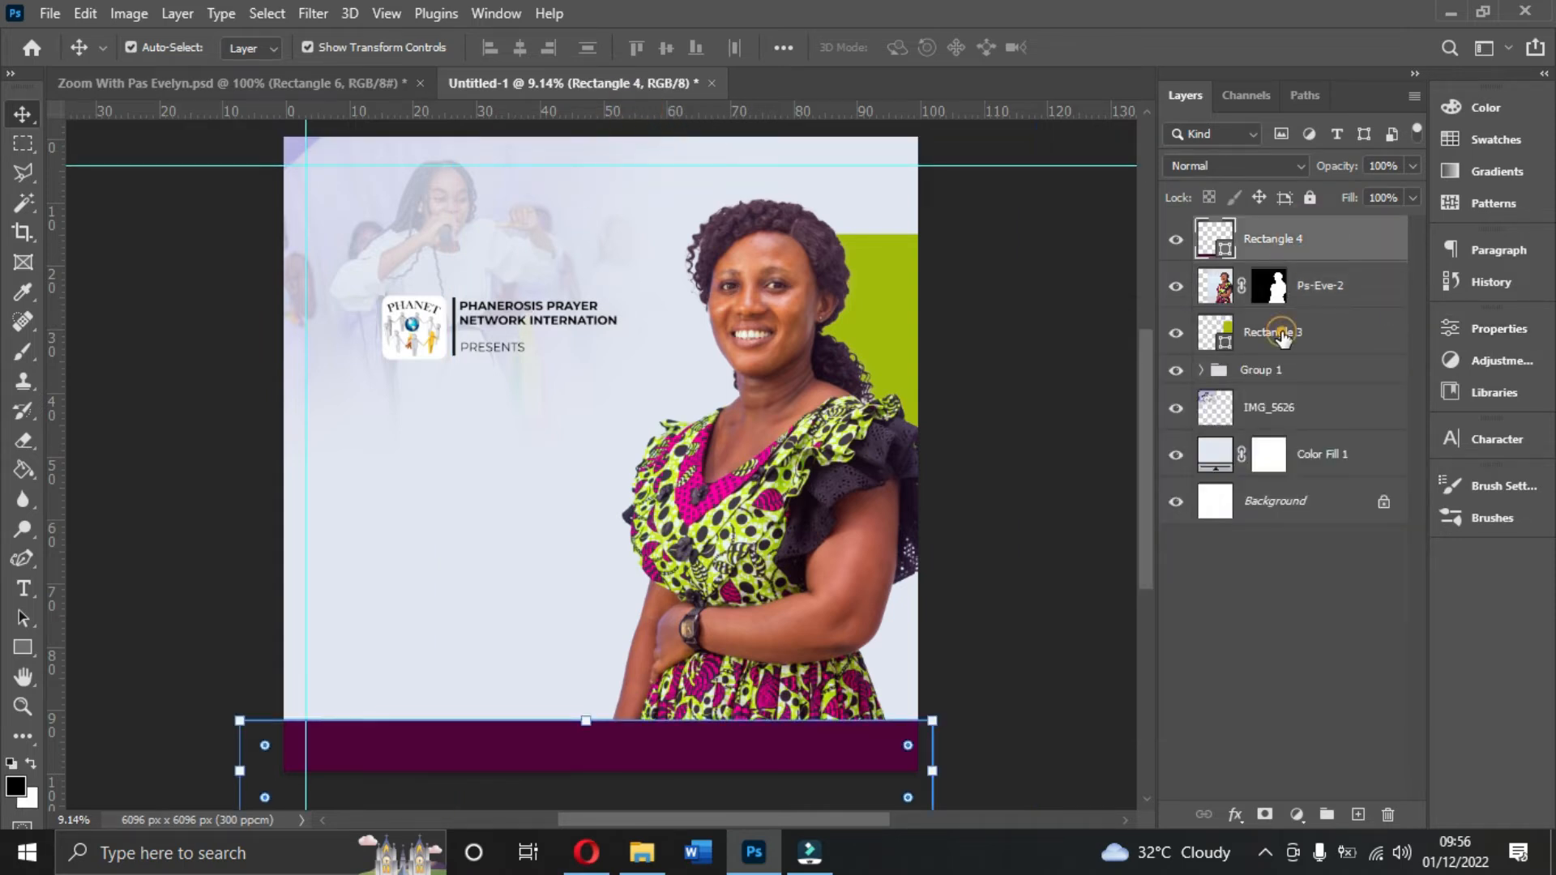
click(1280, 331)
click(1256, 373)
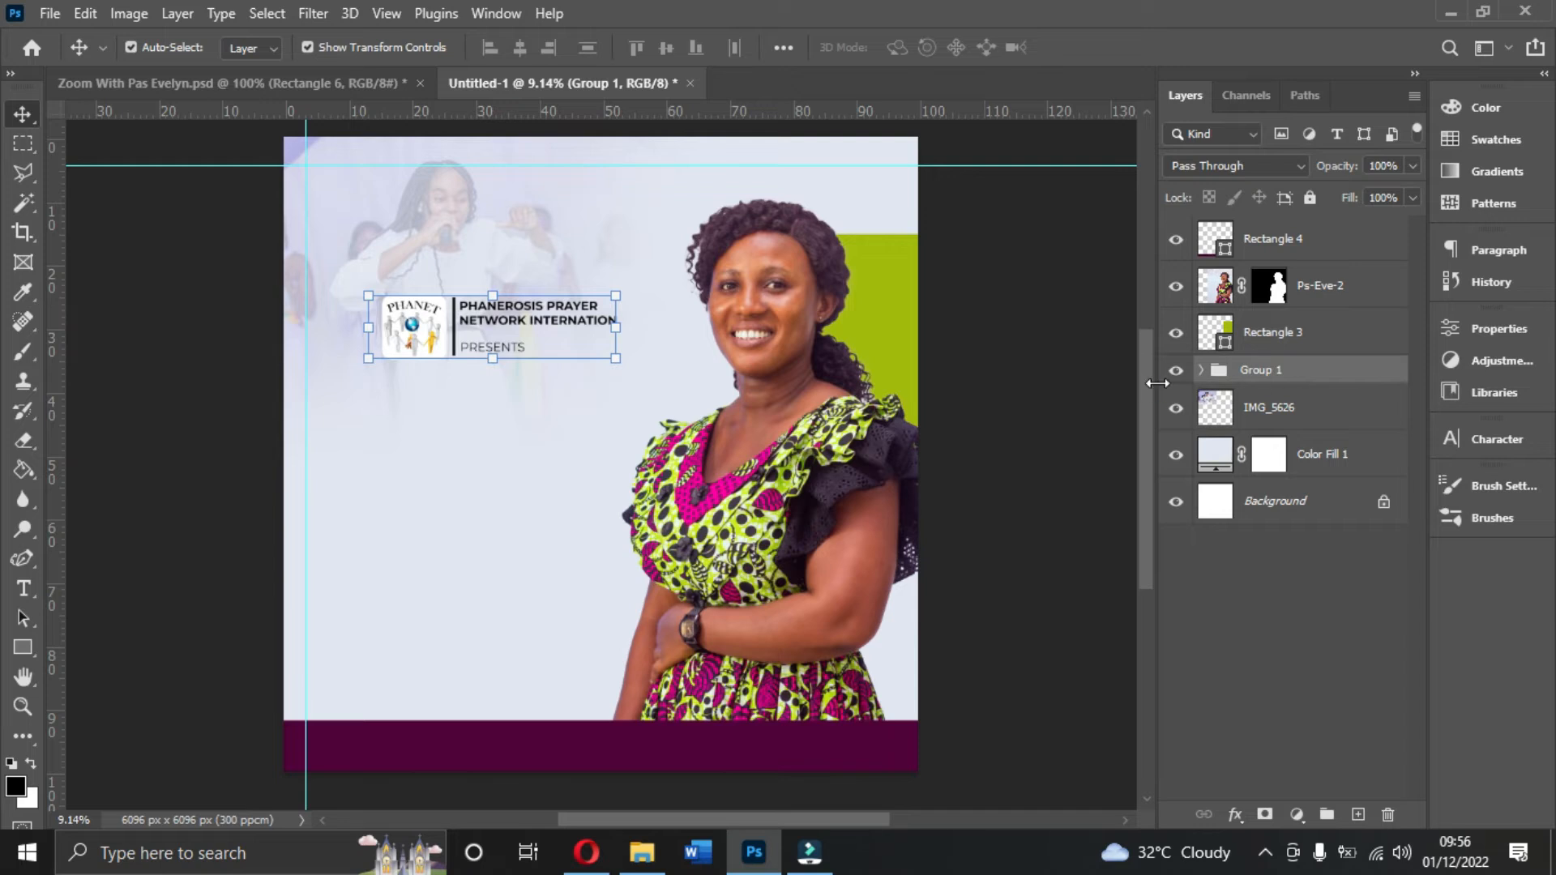
drag(616, 359, 480, 321)
key(Return)
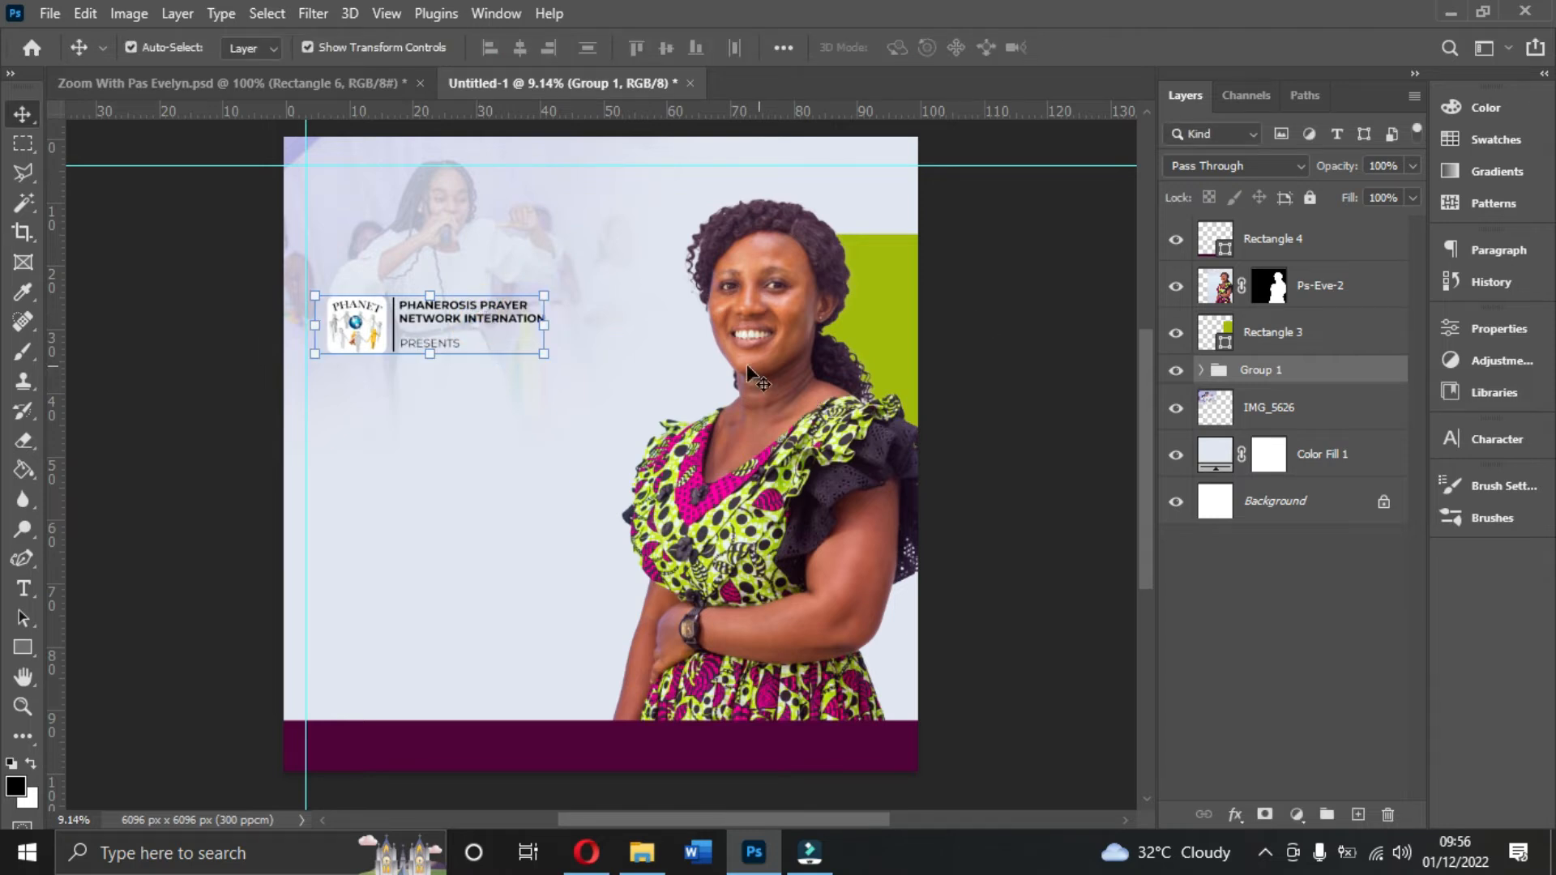
- Check the NIGHT OF title in the finished reference flyer and set the new flyer's text colour to the footer bar's purple
click(294, 84)
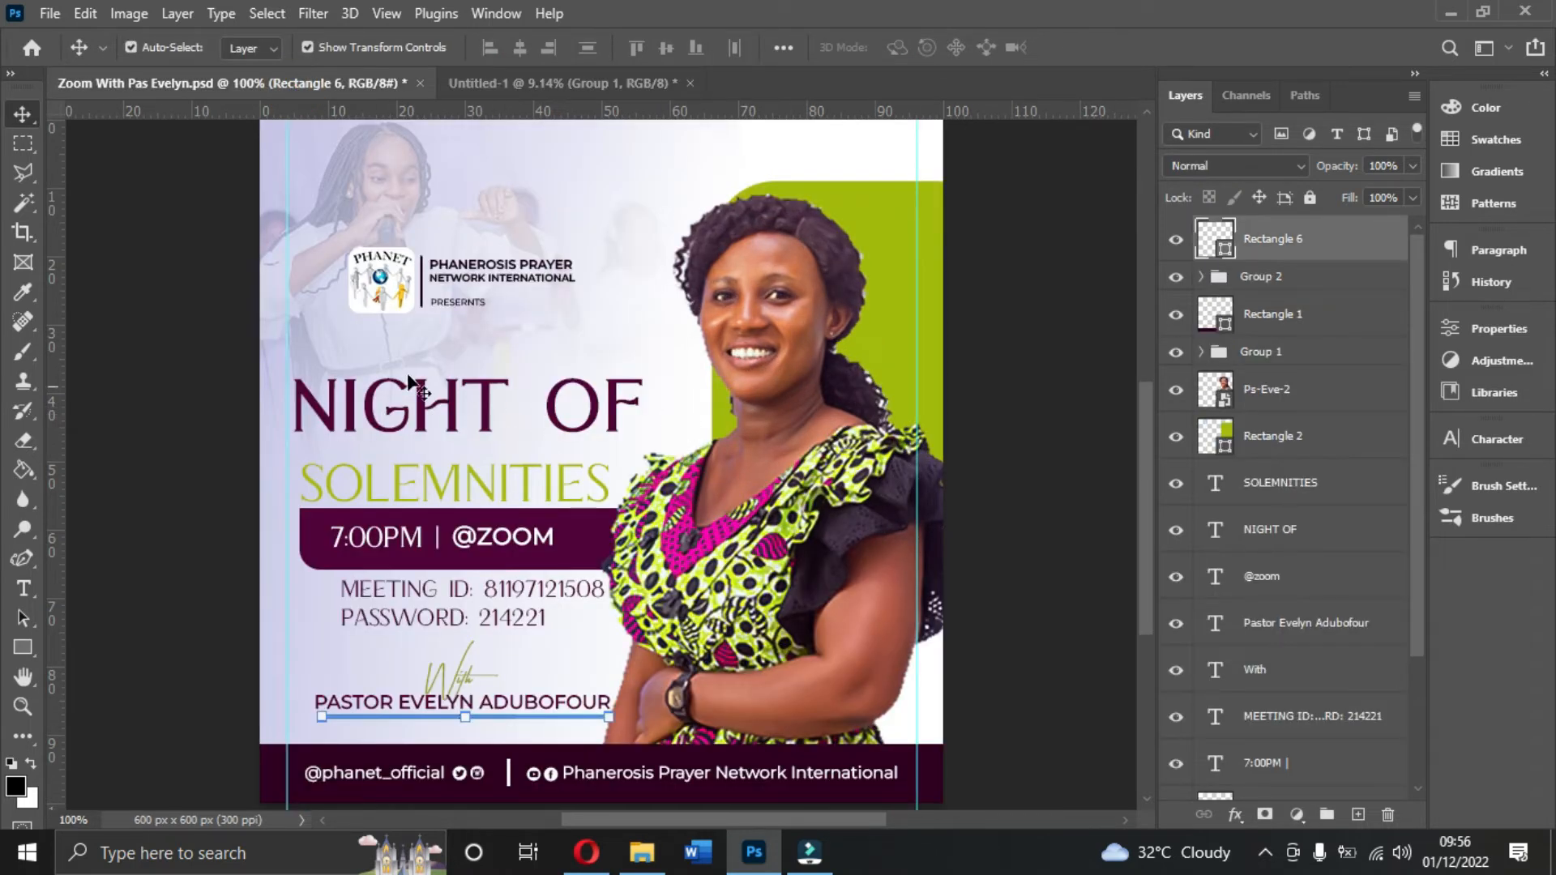
click(448, 420)
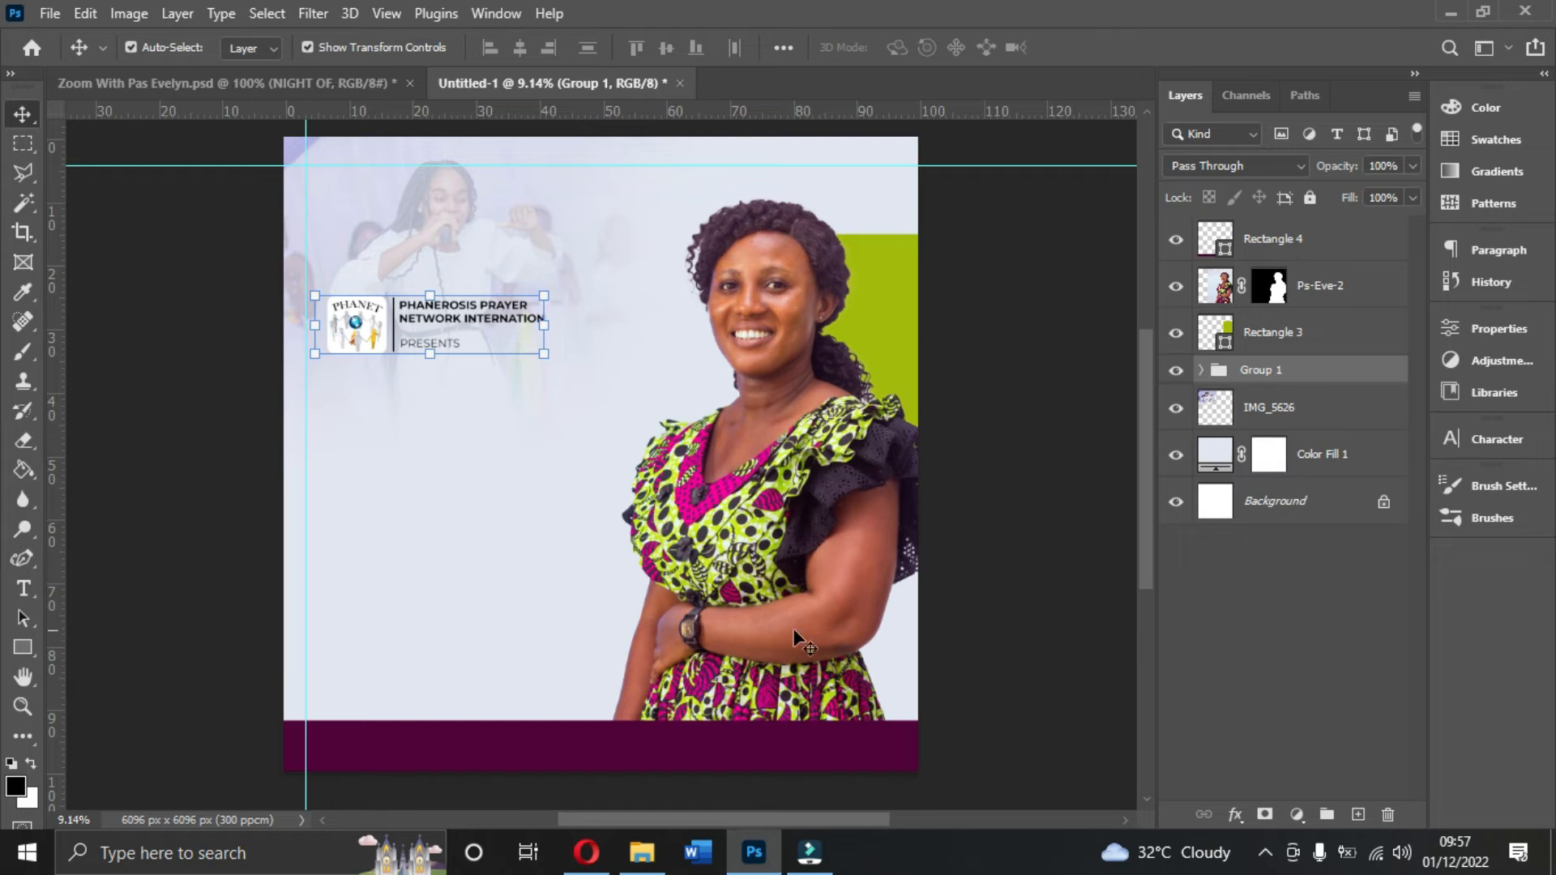
click(26, 591)
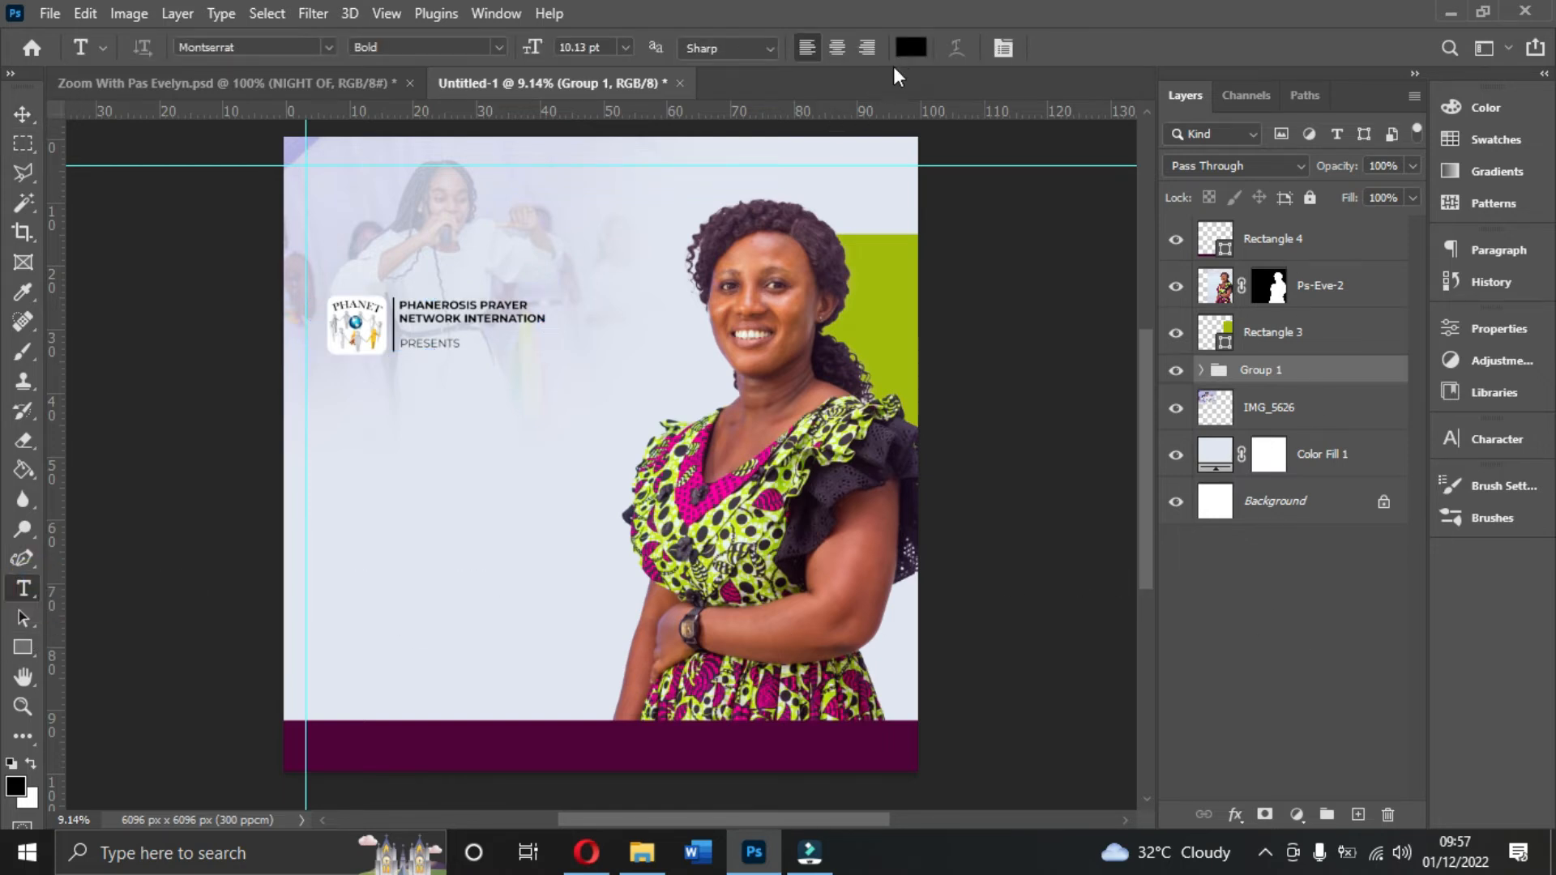
click(910, 49)
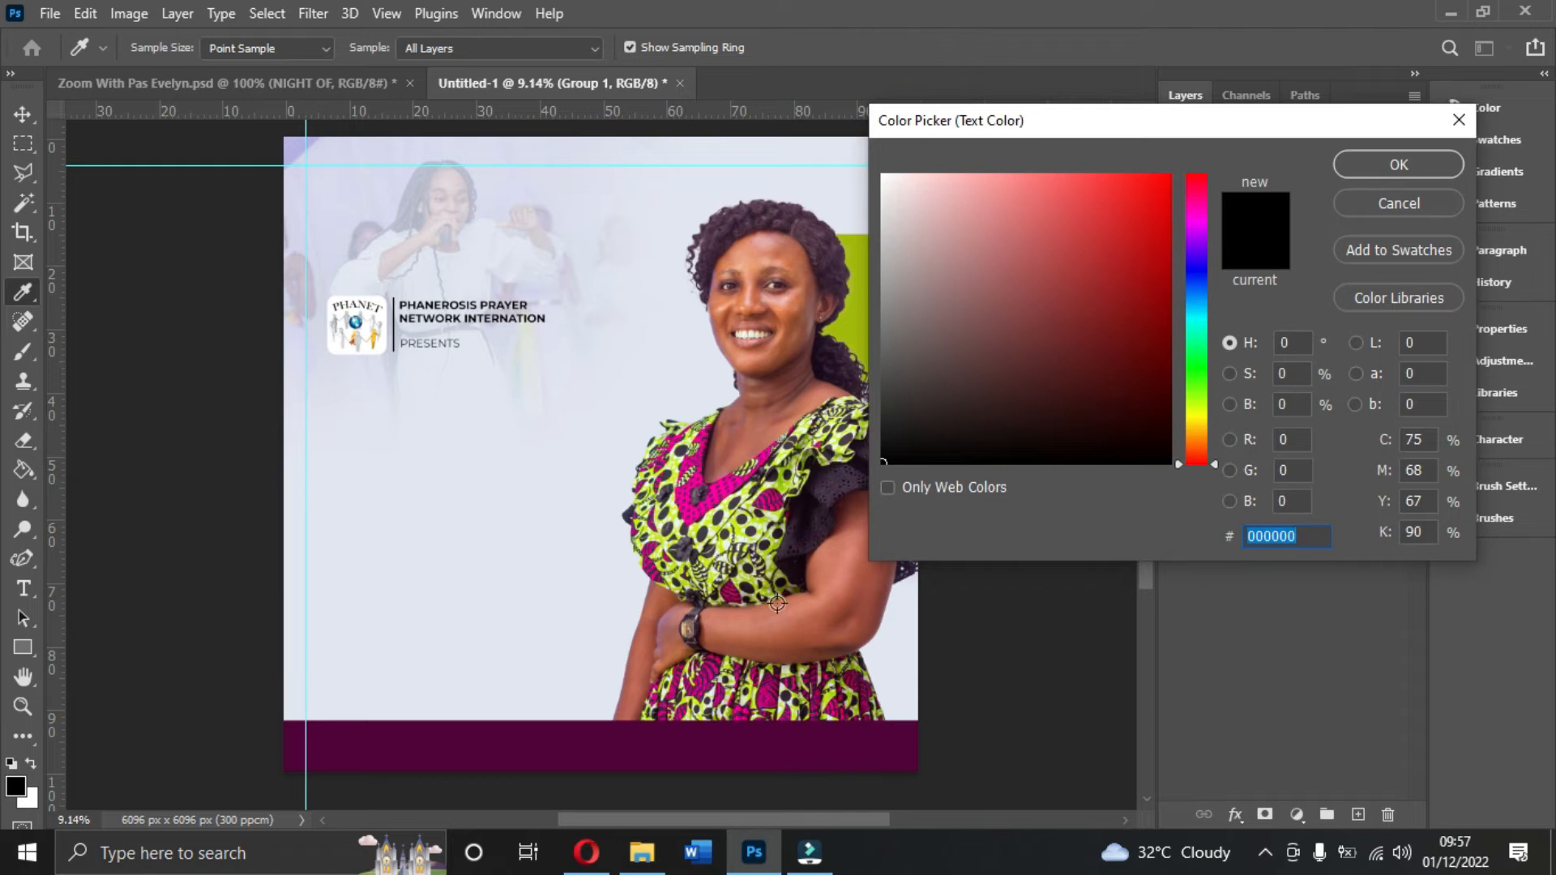
click(658, 744)
click(1418, 172)
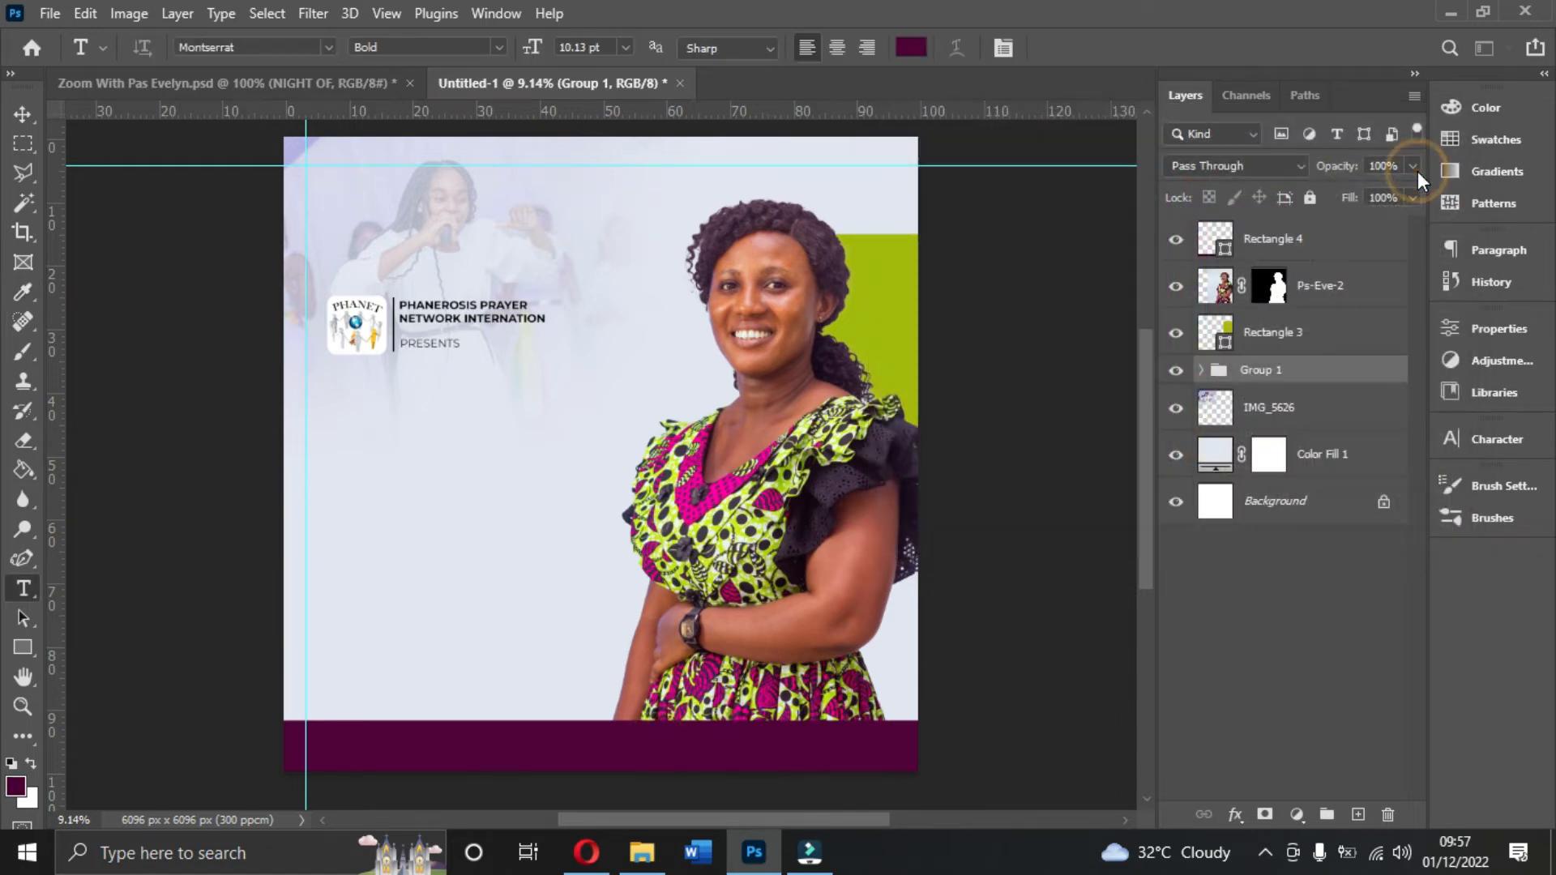
- Set the text font to CHICAGOO Regular
click(1496, 438)
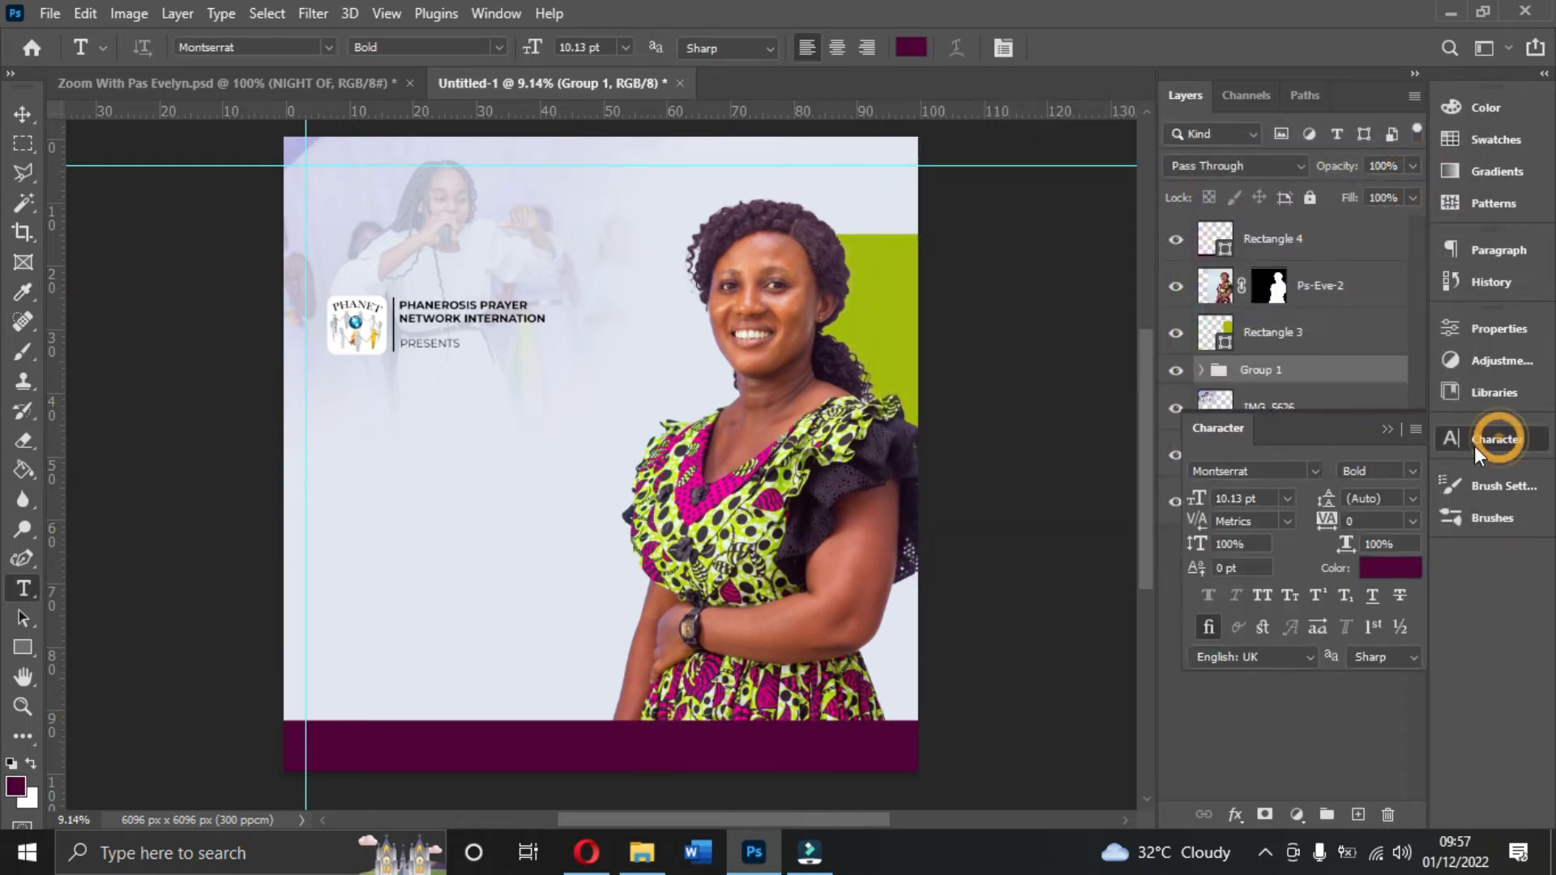
click(1308, 472)
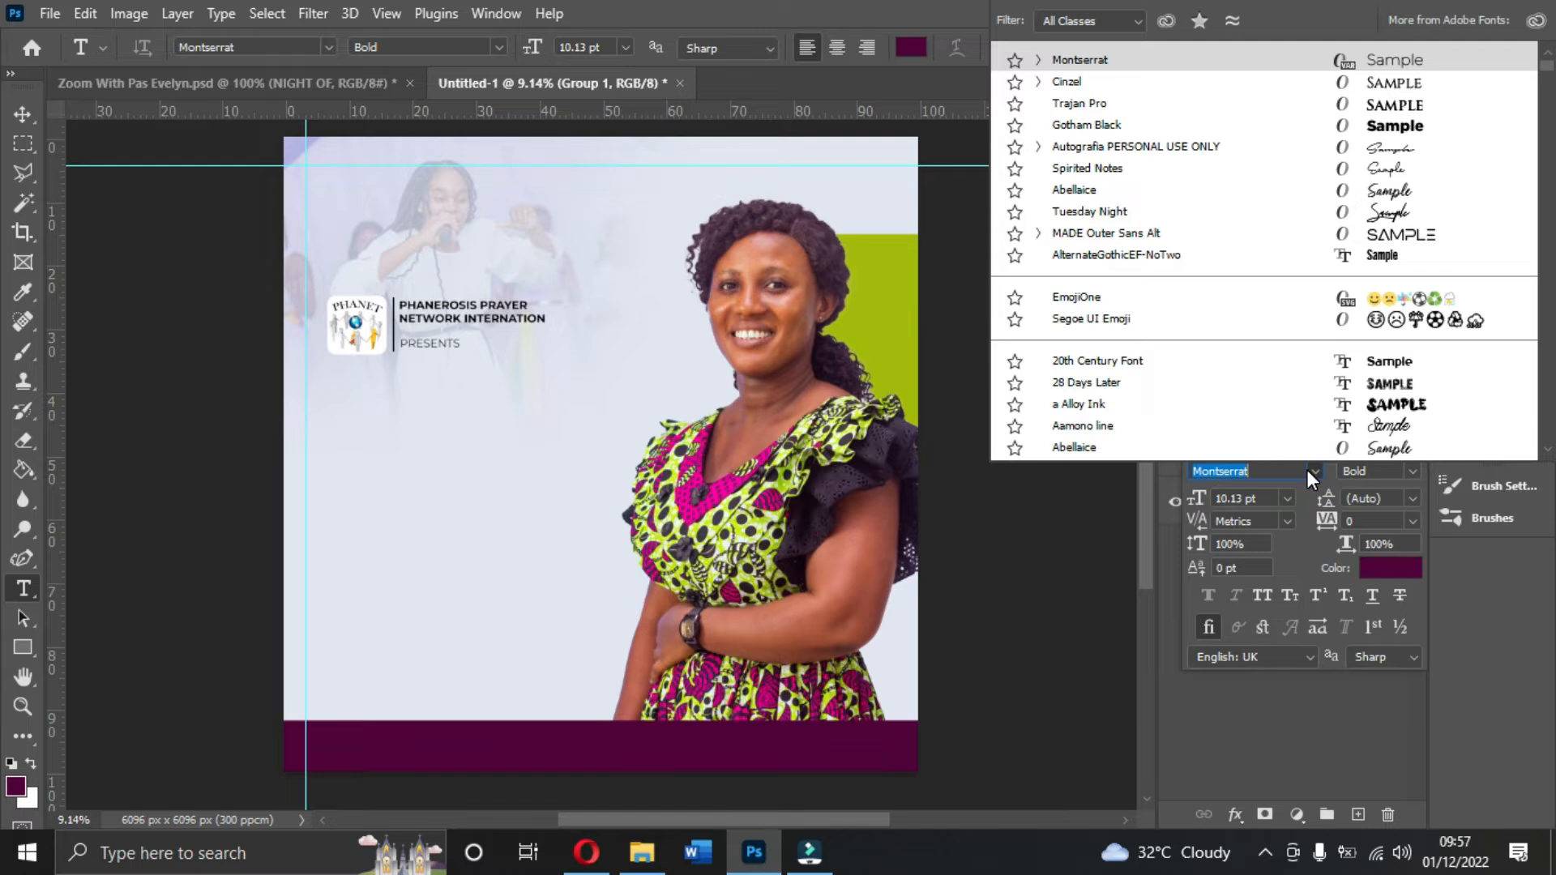
text(CHIC)
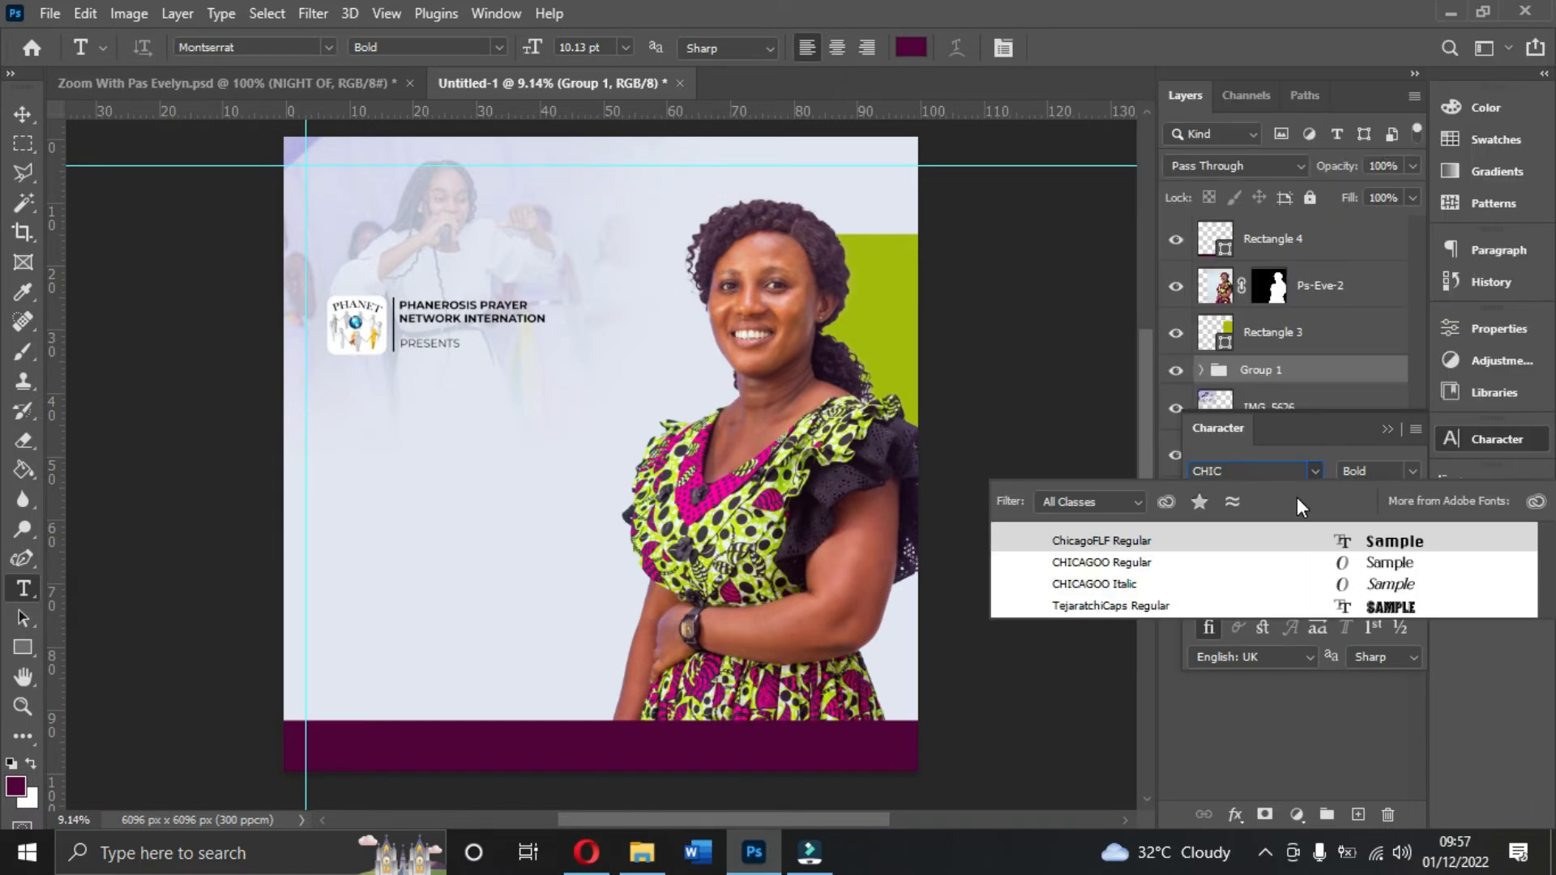
click(1184, 548)
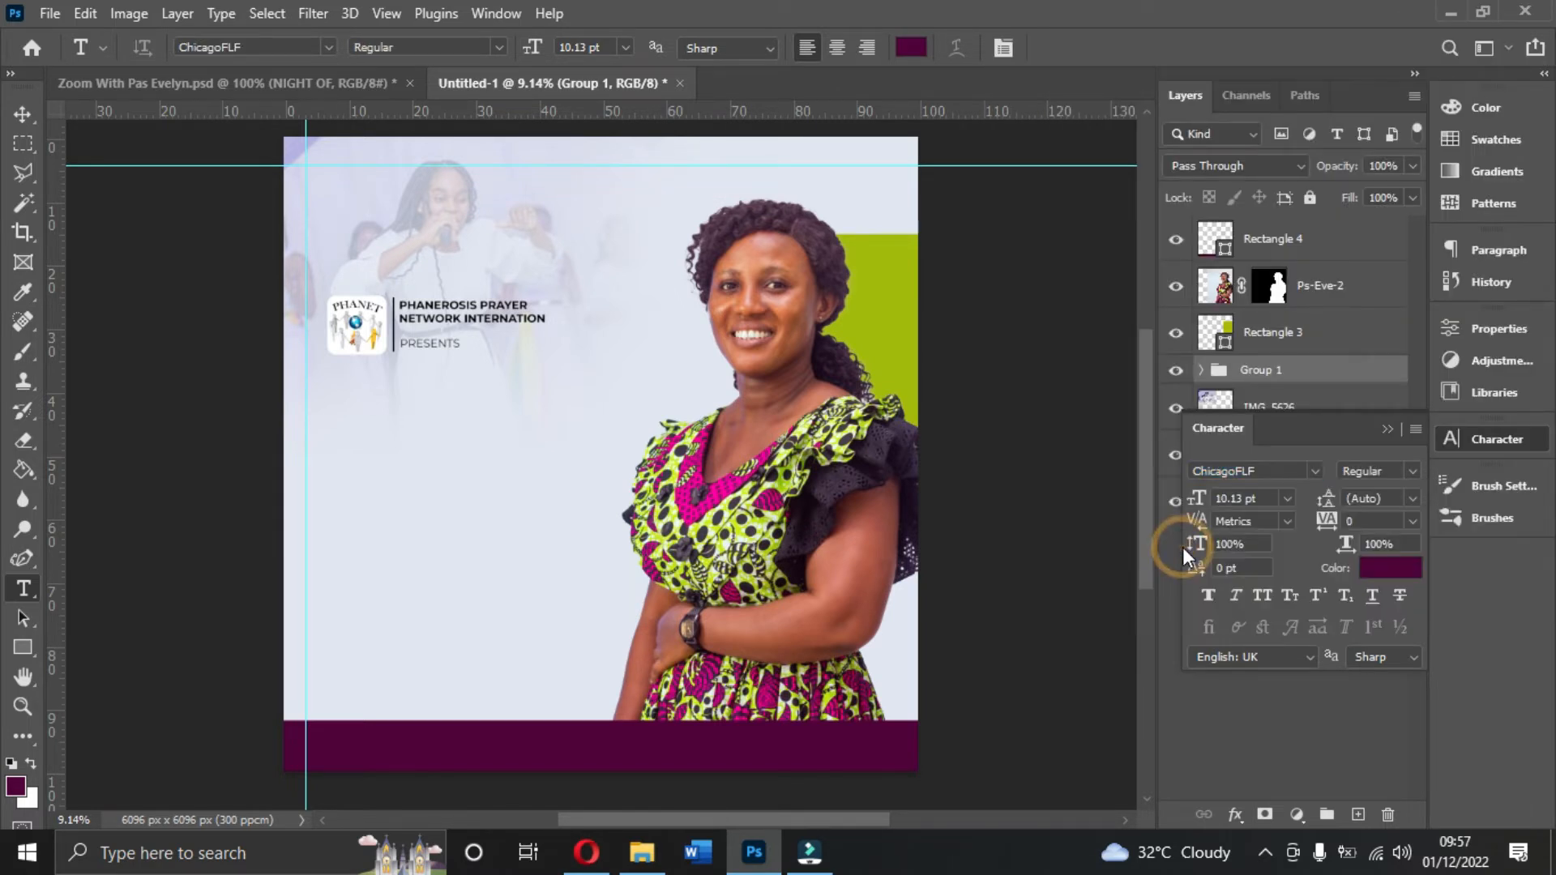
click(1316, 471)
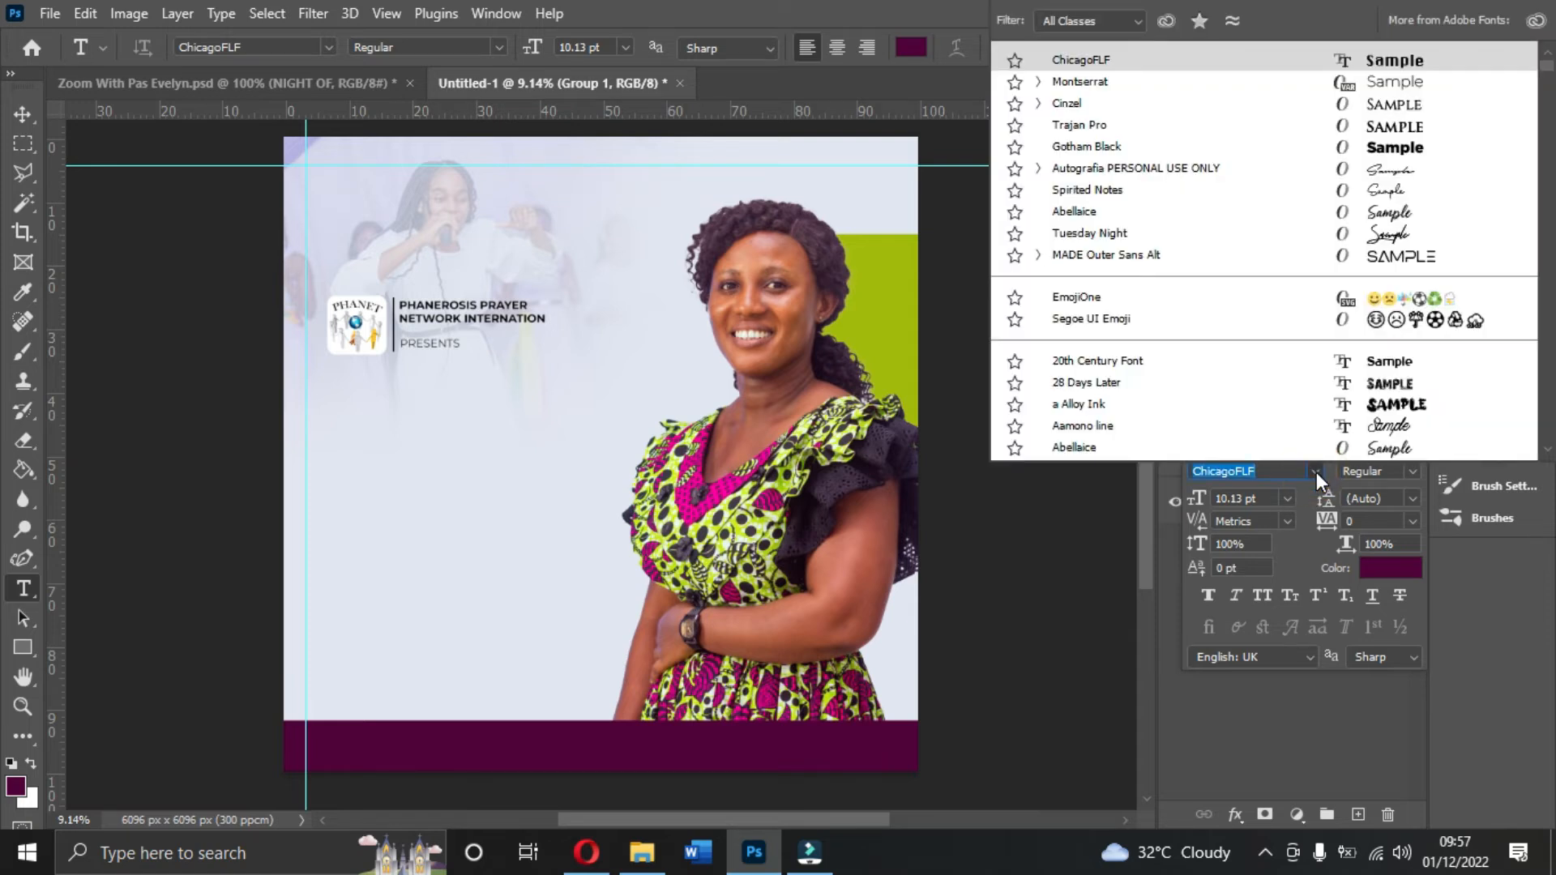
text(CHA)
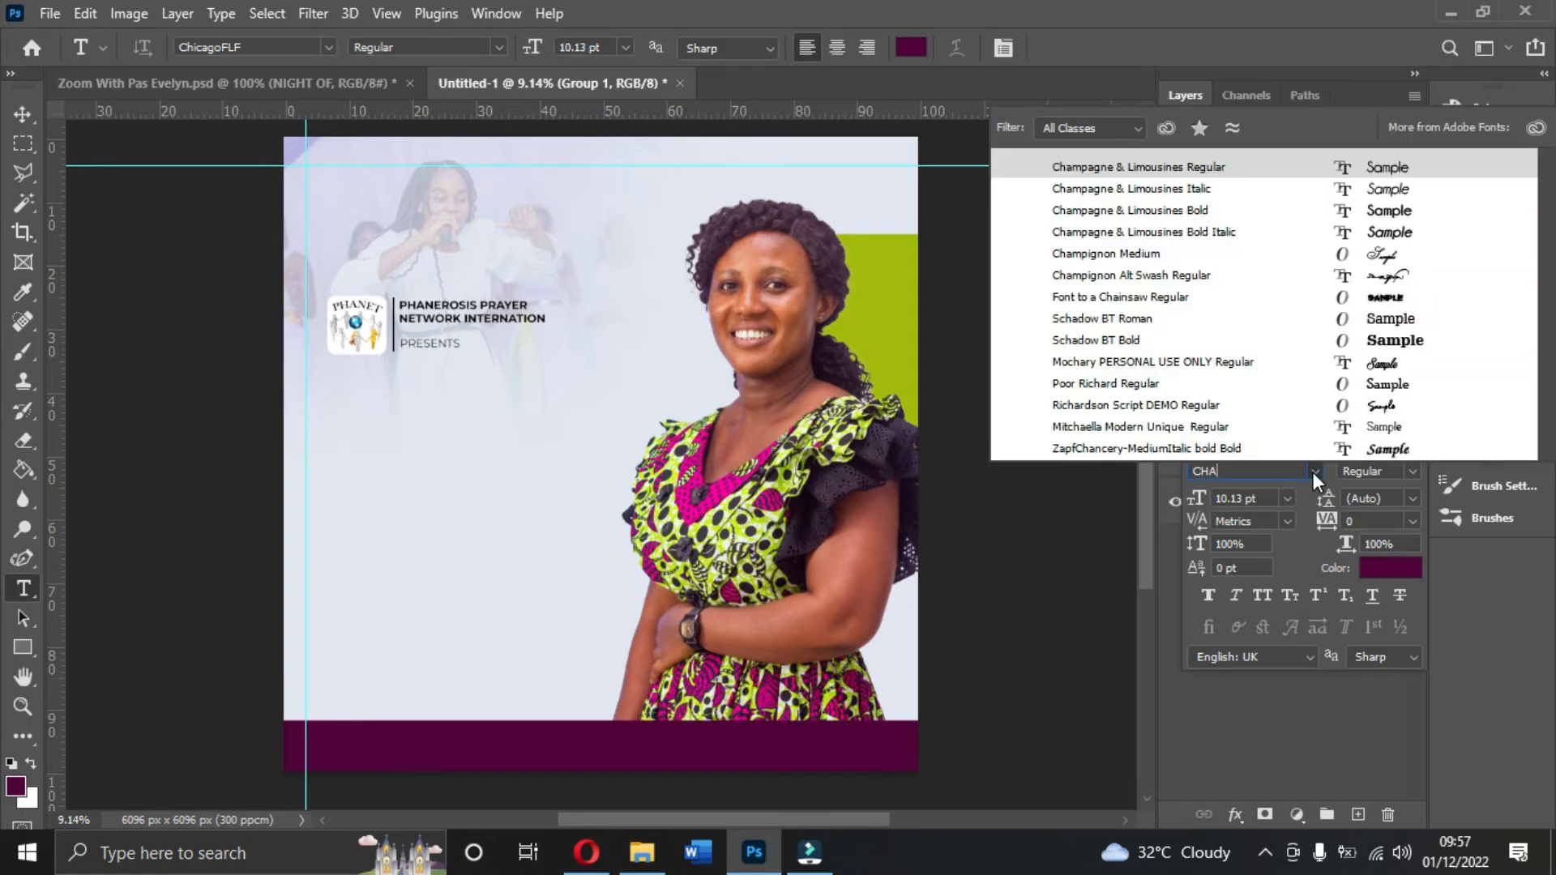
key(BackSpace)
text(ICA)
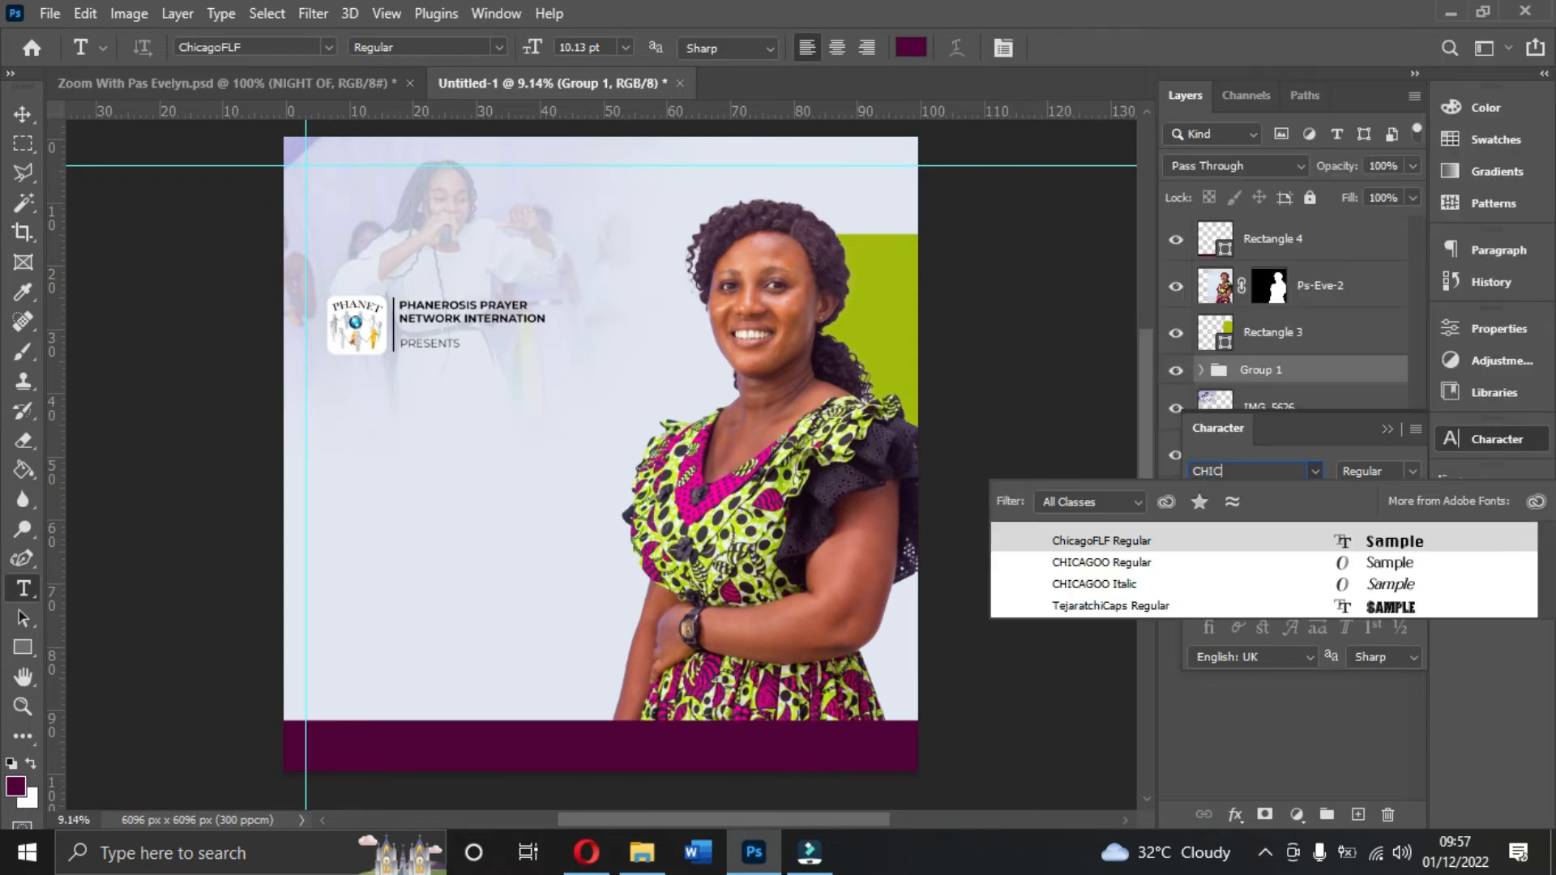
key(Down)
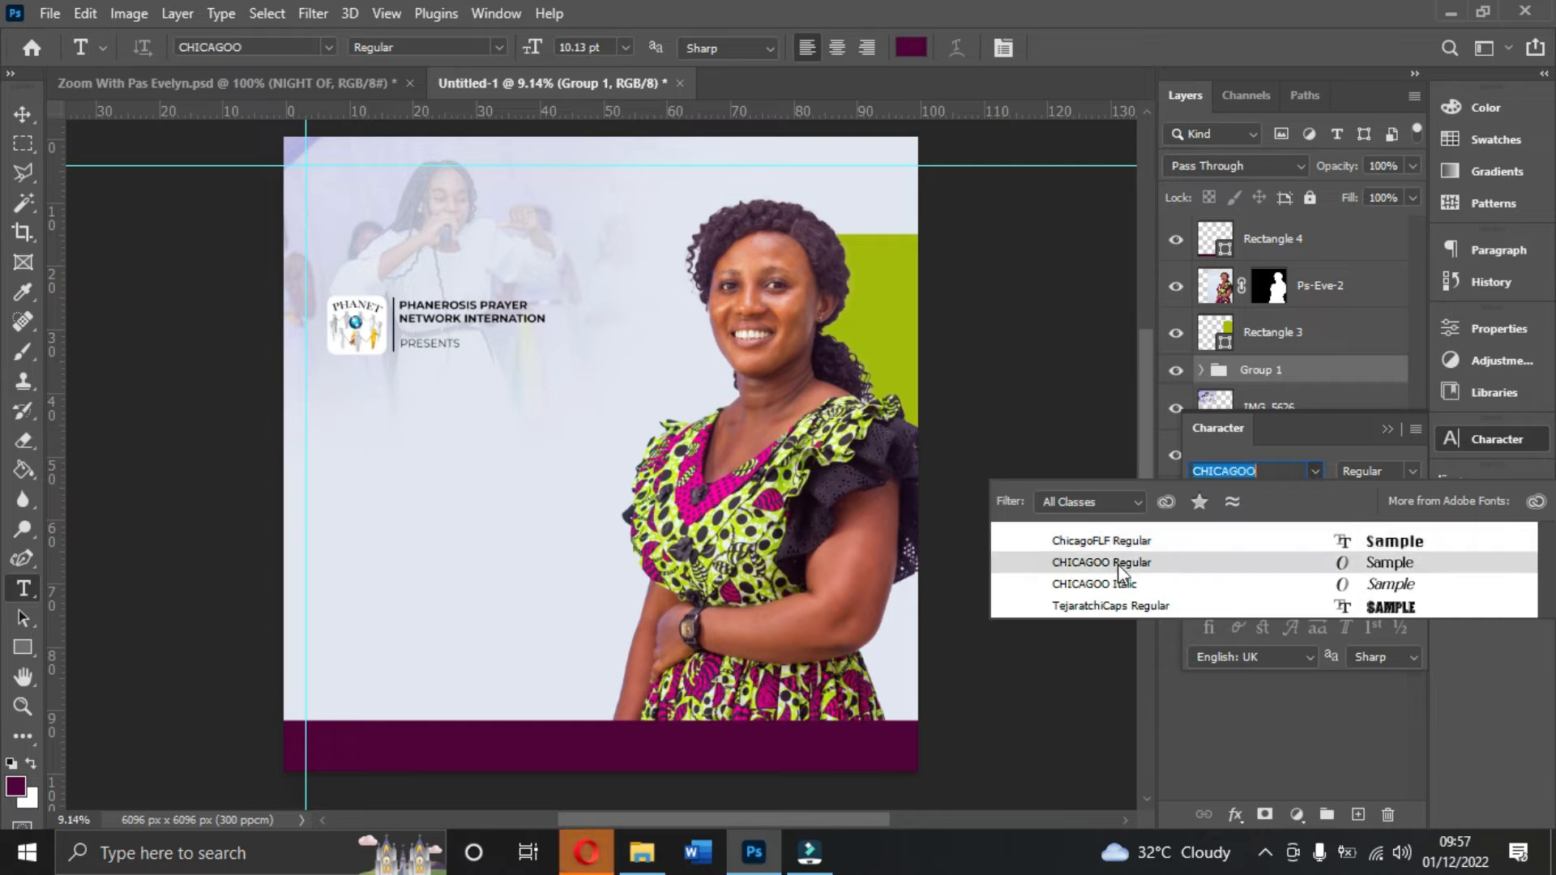
click(1117, 563)
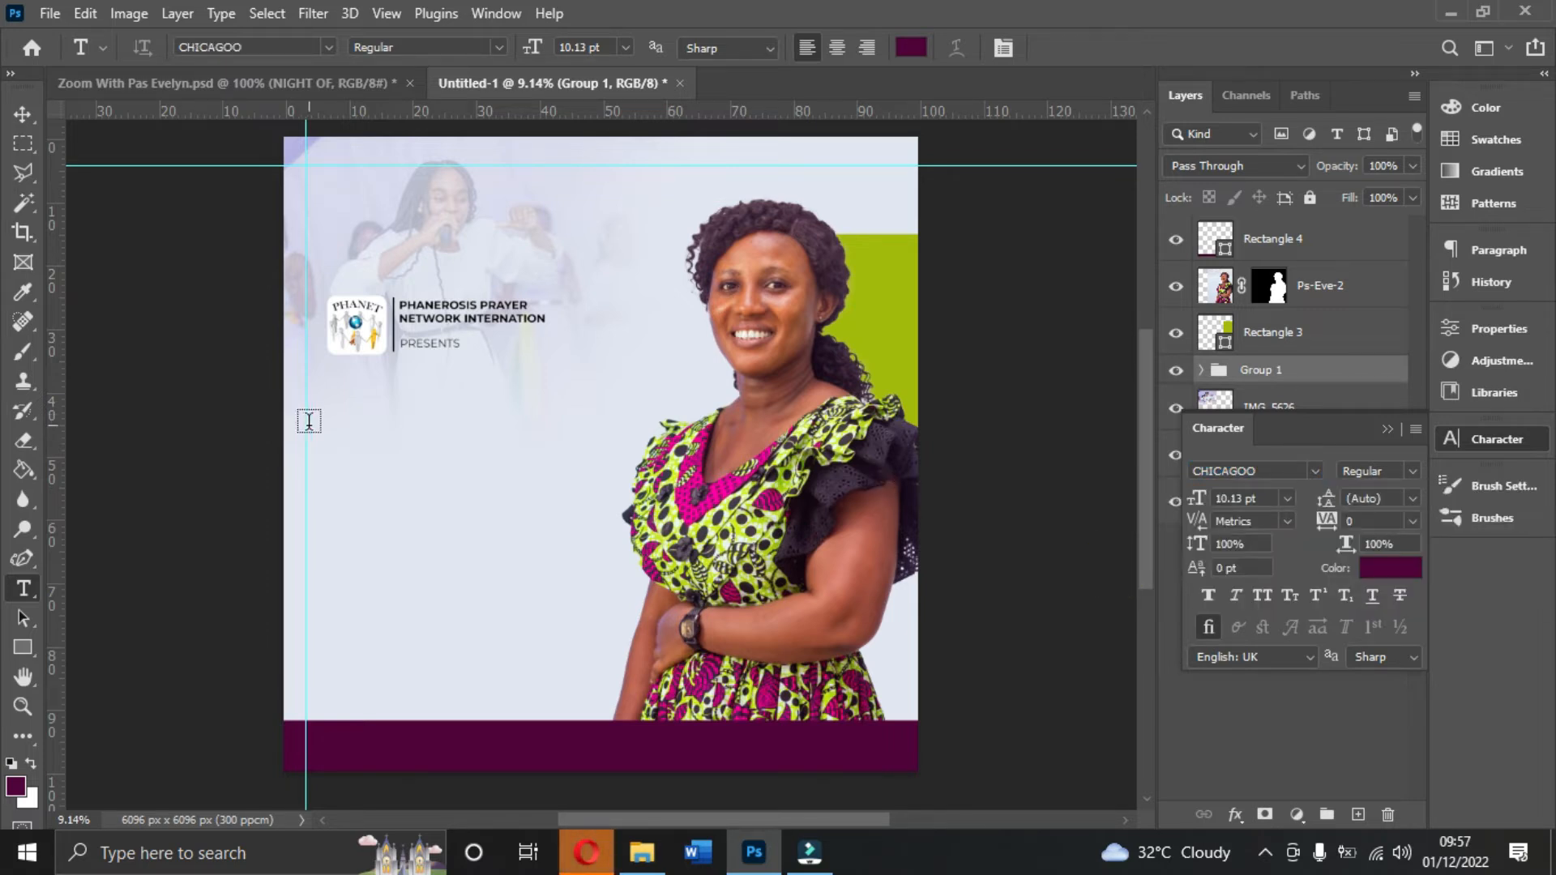
- Add the text NIGHT OF at 67 pt below the grouped heading, starting at the vertical guide
click(351, 451)
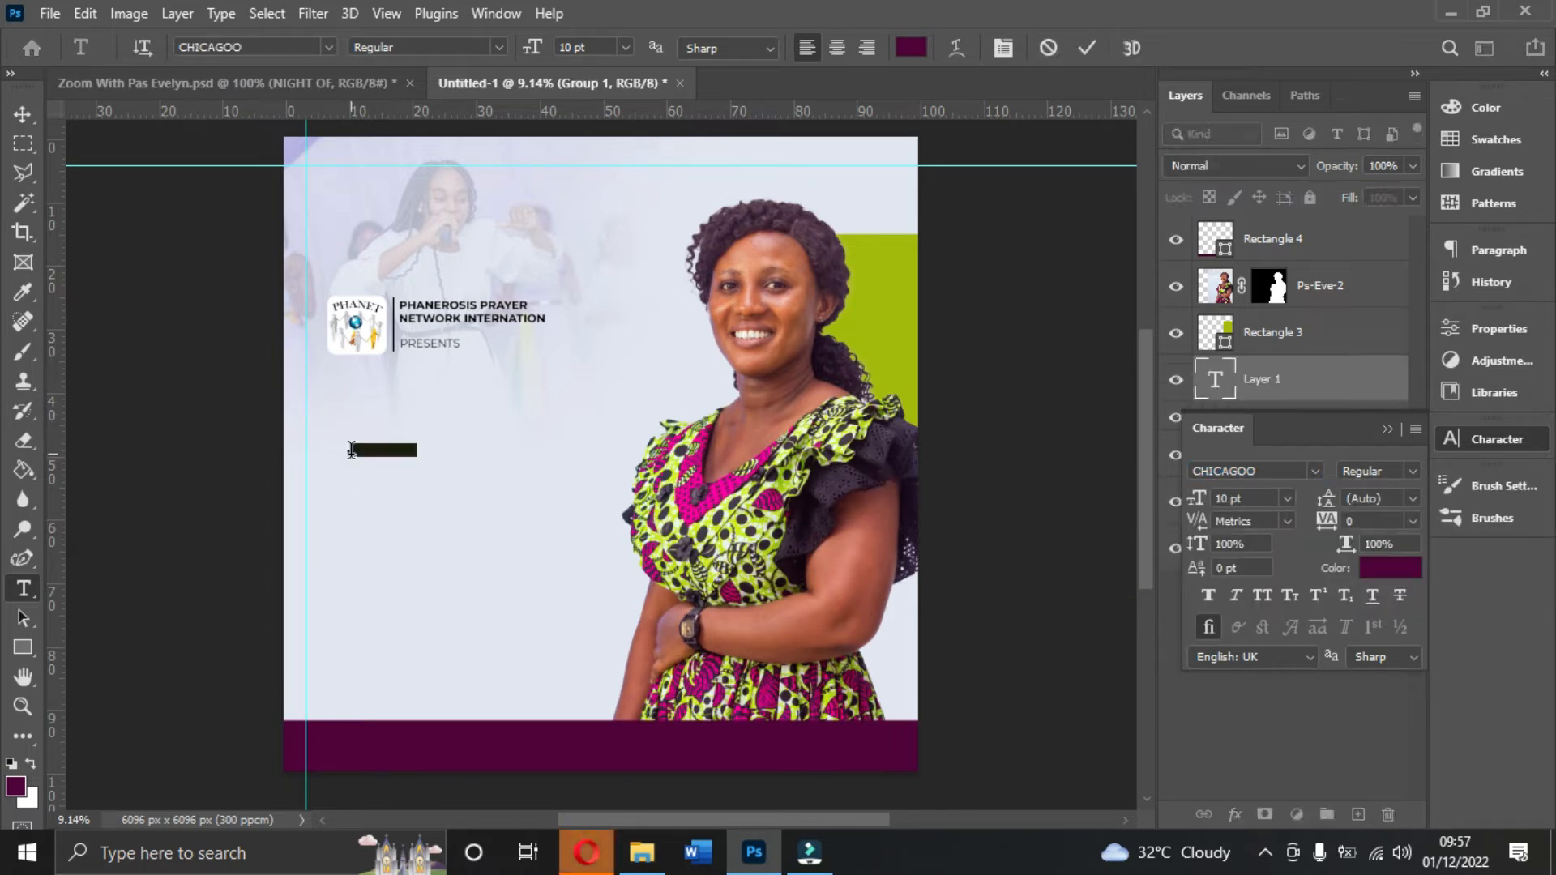
text(NIGHT OF)
click(1087, 48)
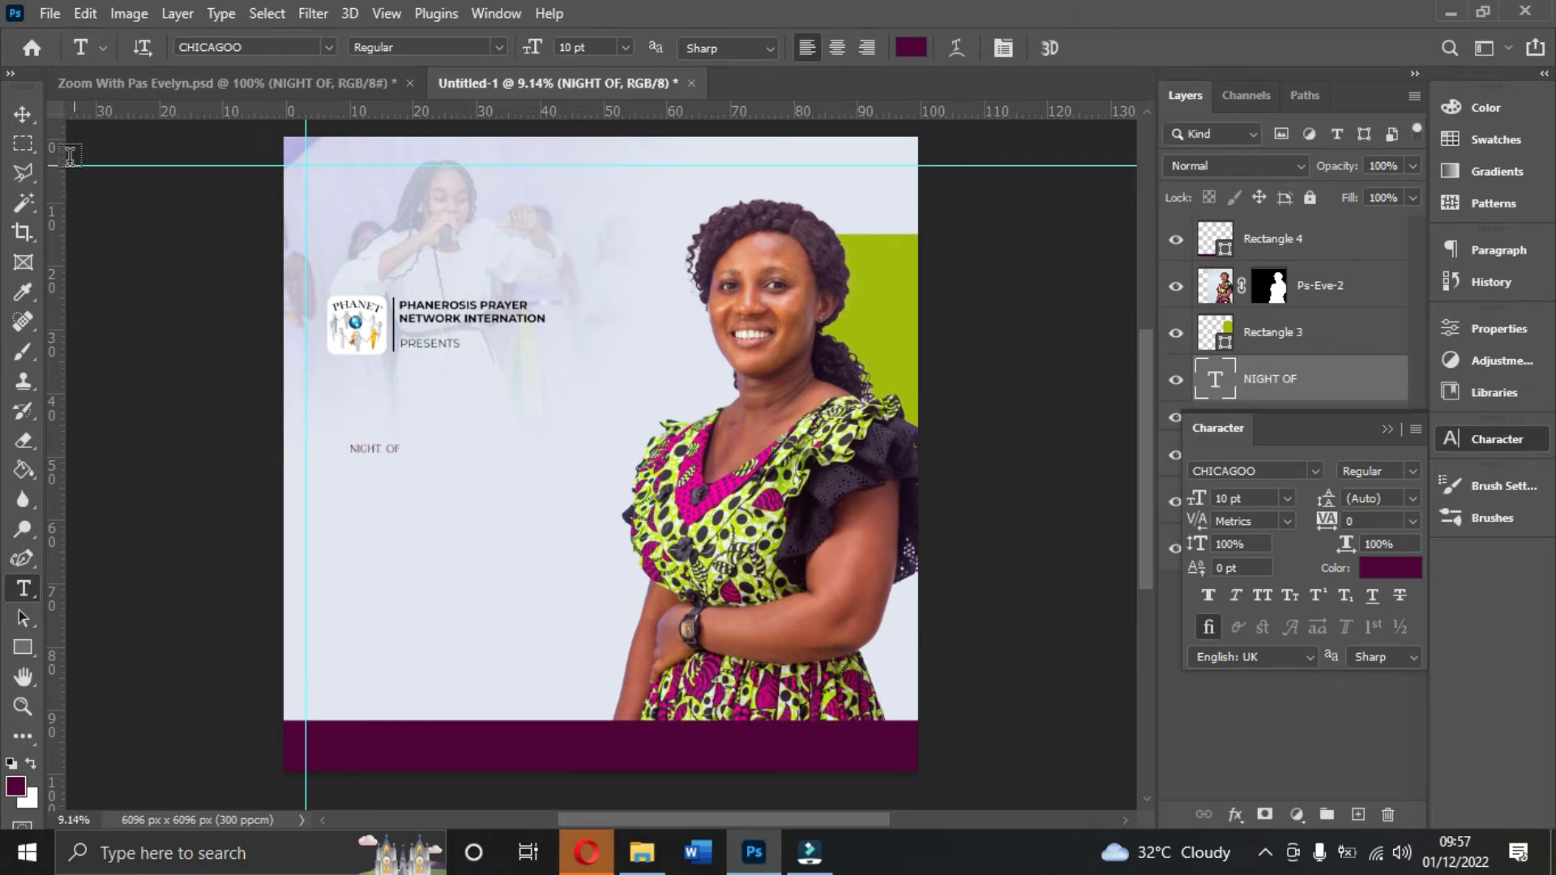
click(22, 114)
drag(1196, 497, 1243, 497)
drag(609, 435, 569, 424)
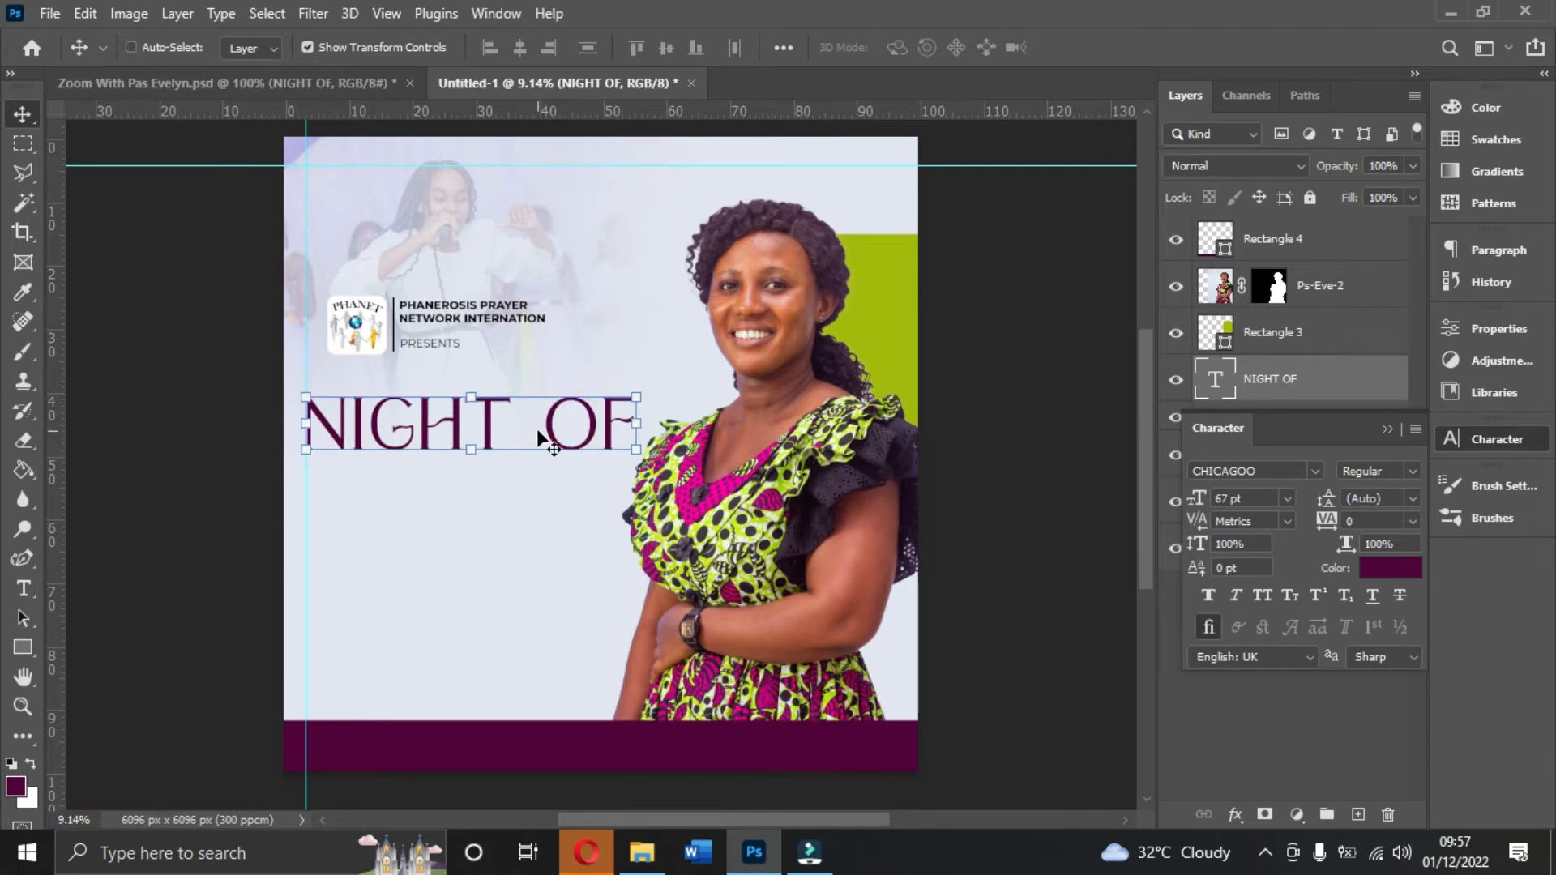
- Duplicate the NIGHT OF text directly below the original and copy the word SOLEMNITIES from the finished reference flyer
key(ctrl+j)
drag(556, 444, 552, 517)
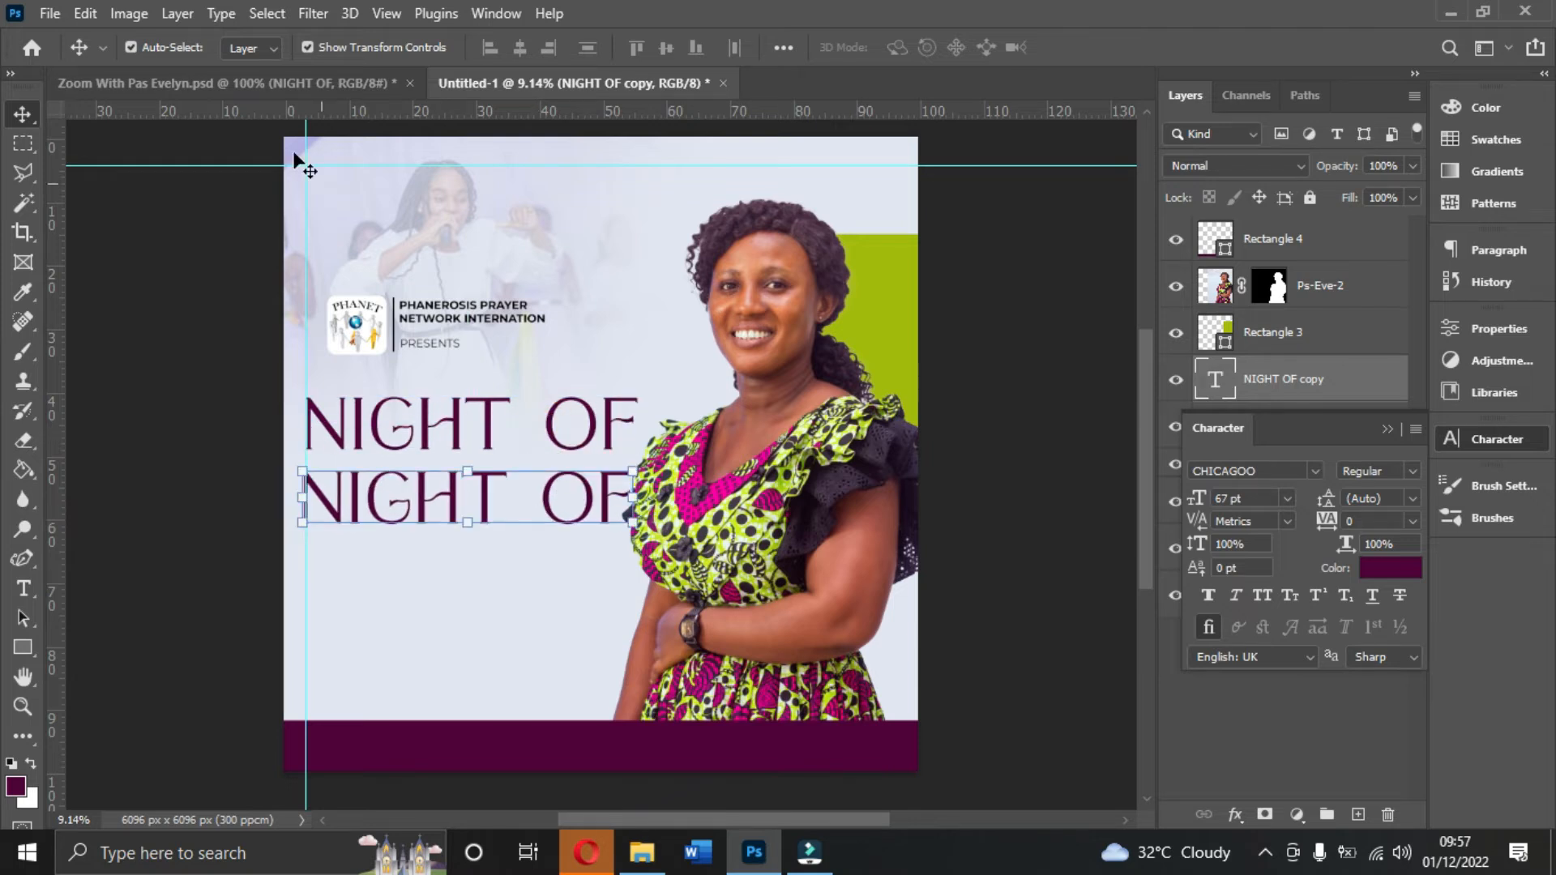
click(302, 83)
click(522, 497)
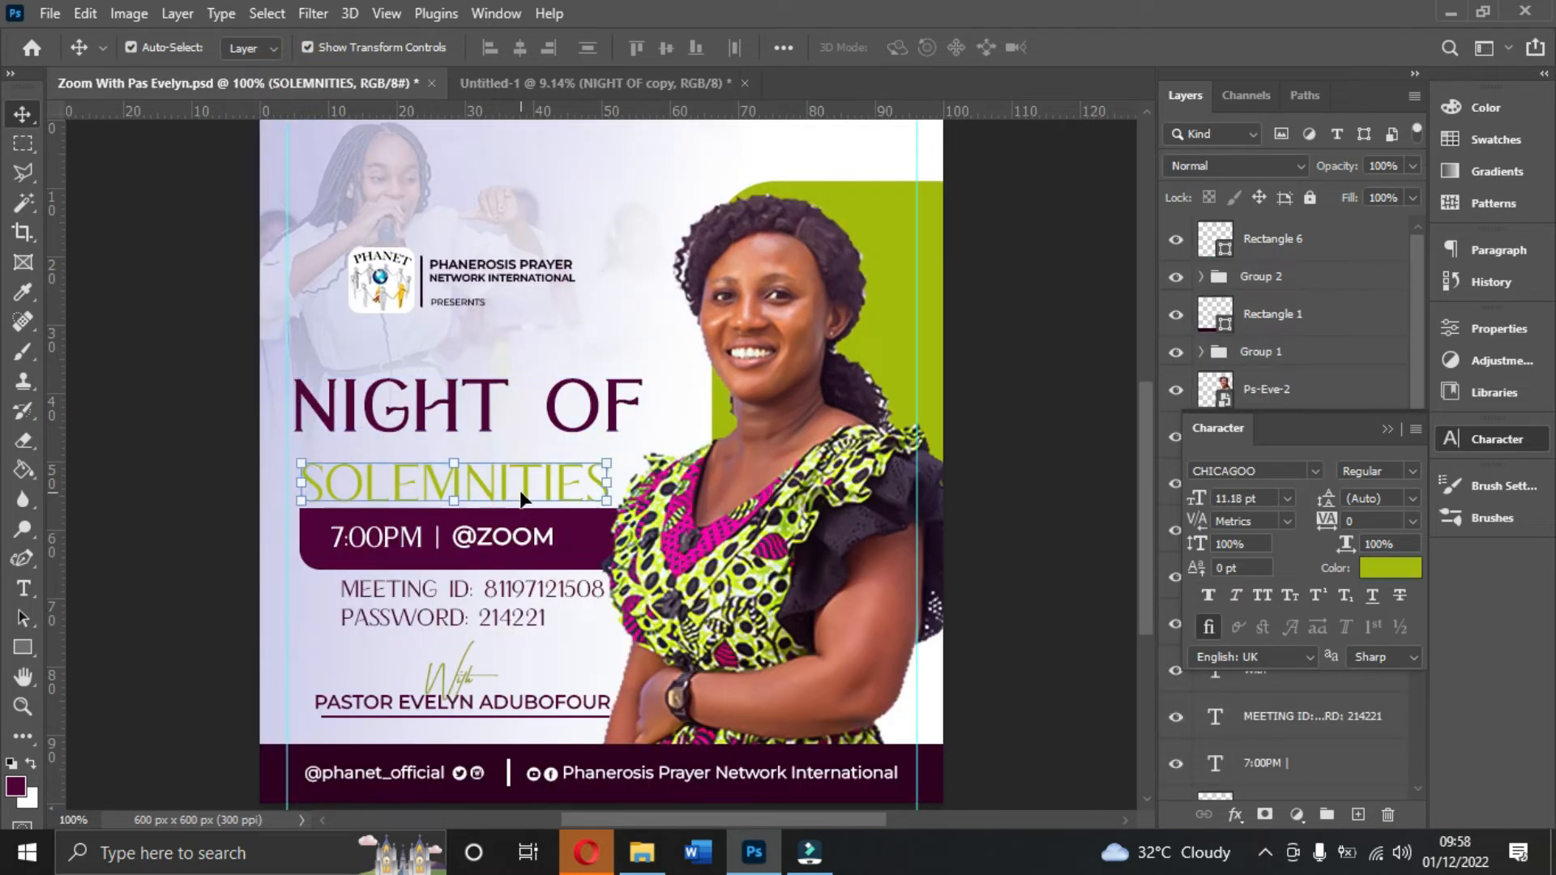
double_click(521, 490)
key(ctrl+c)
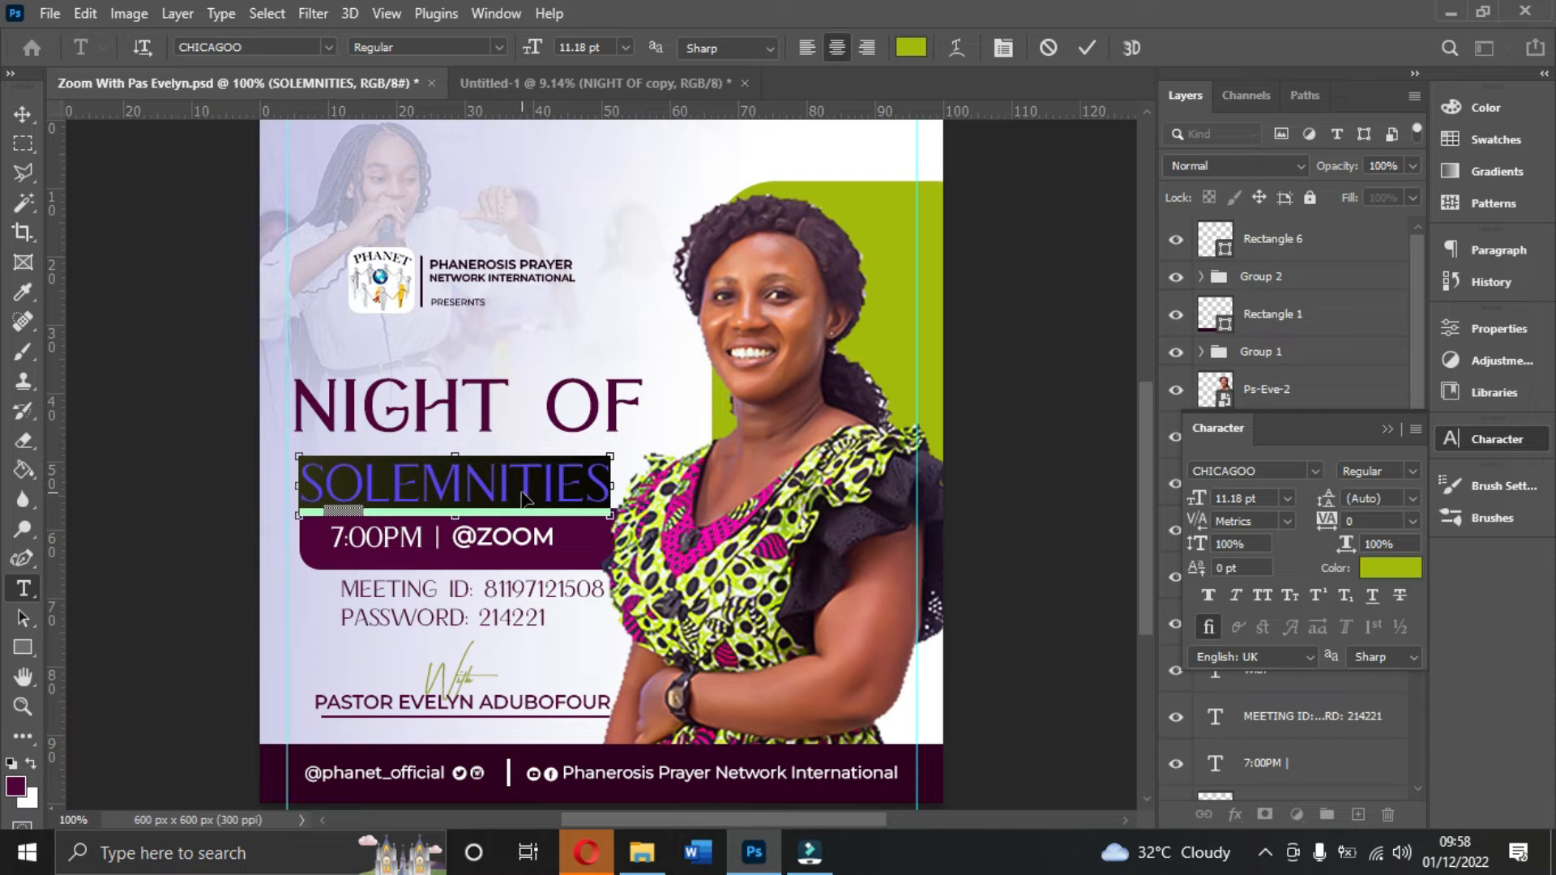
click(1086, 47)
key(v)
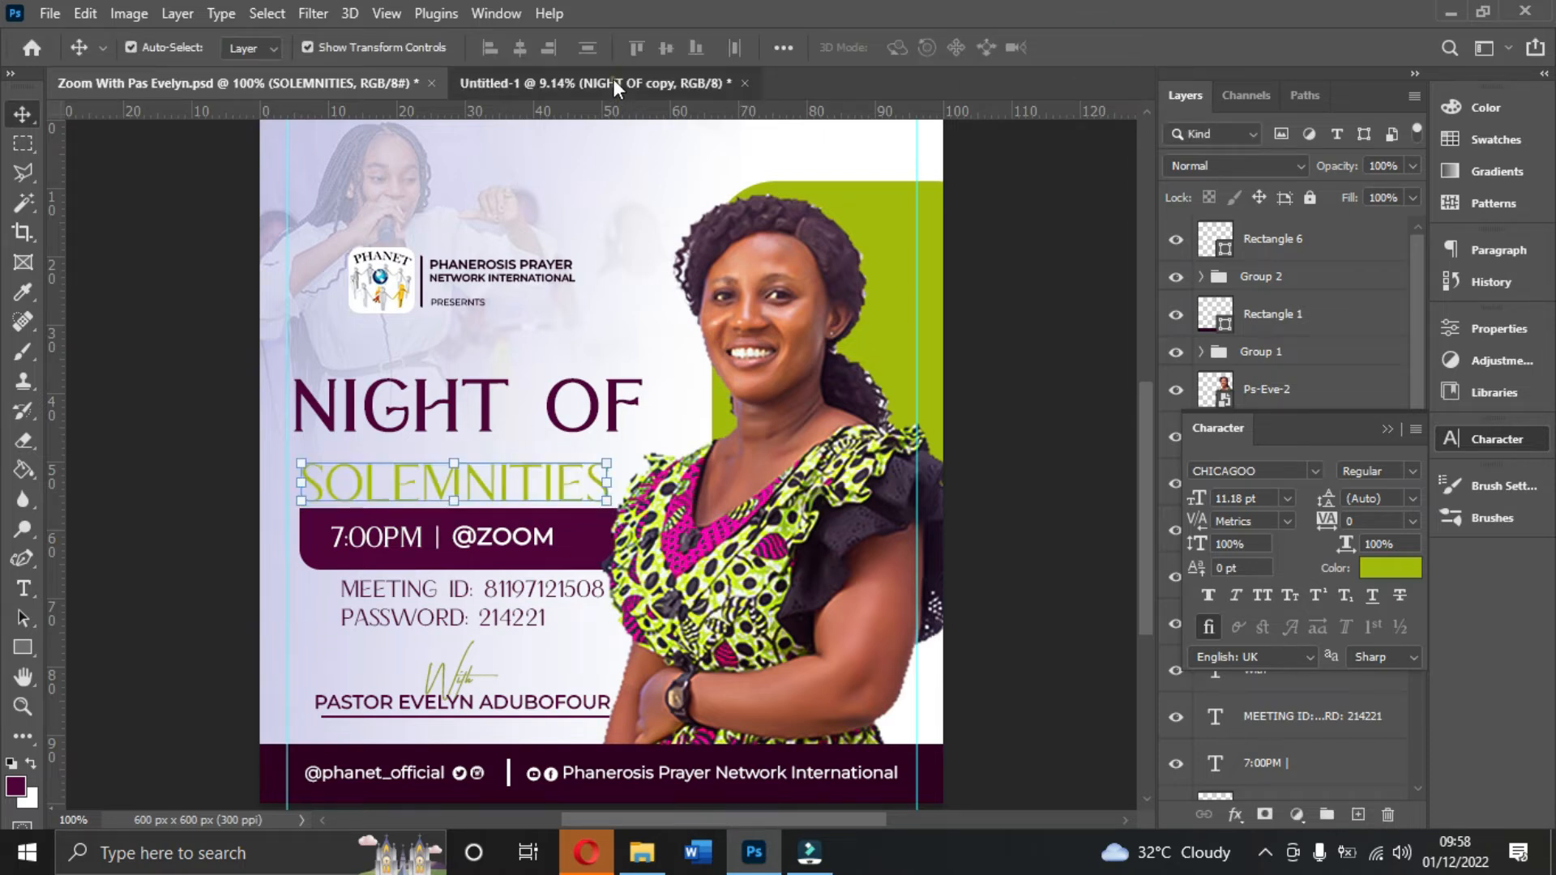
- Replace the wording of the duplicated NIGHT OF text in the new flyer with the copied green SOLEMNITIES
click(613, 79)
double_click(507, 507)
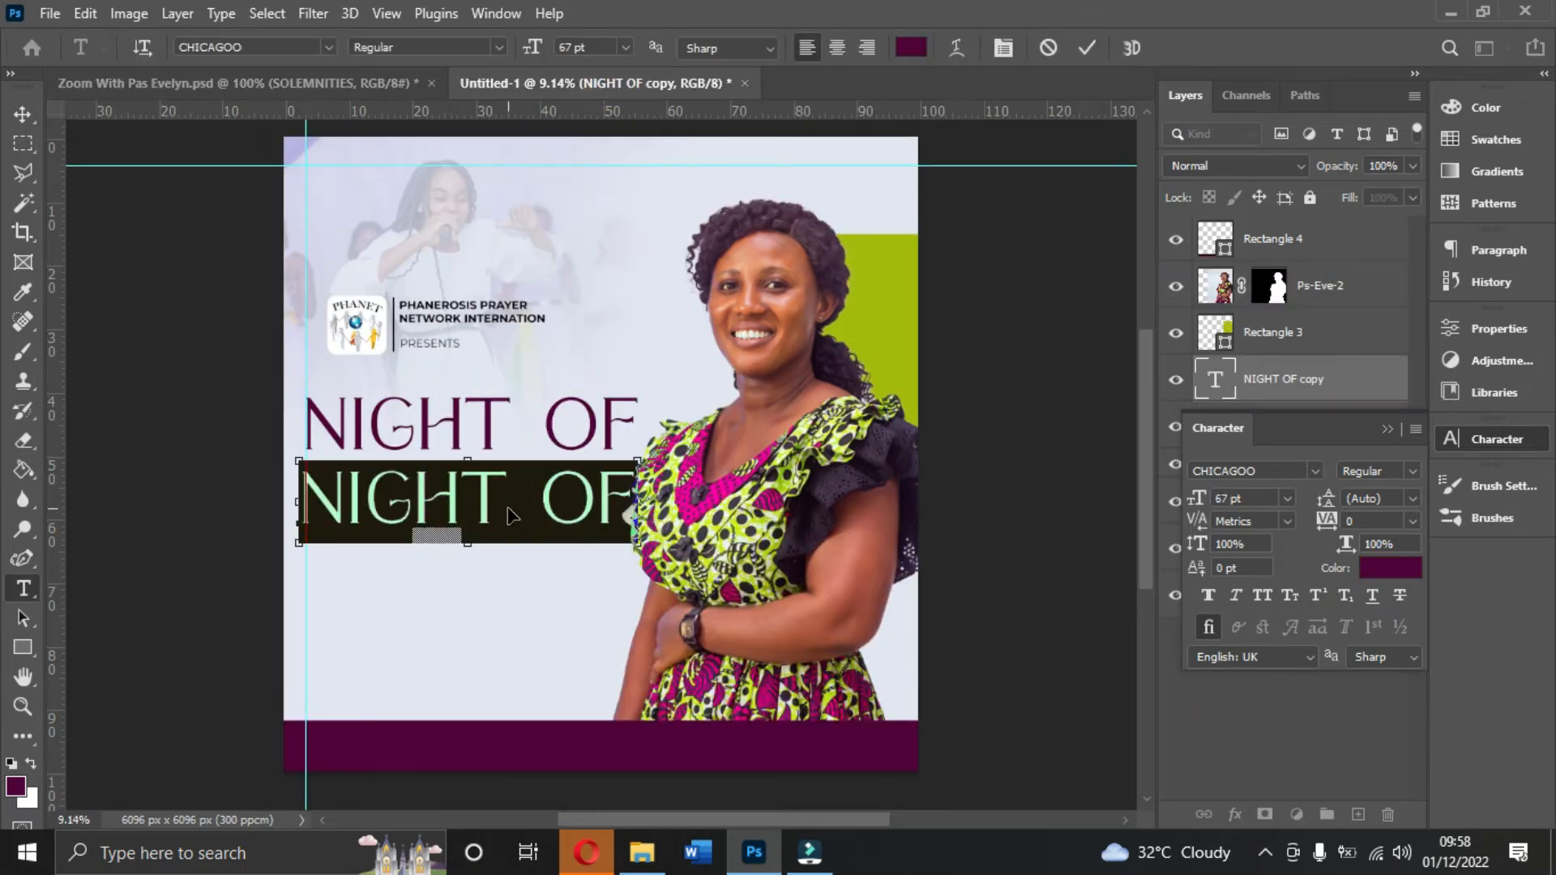
key(ctrl+v)
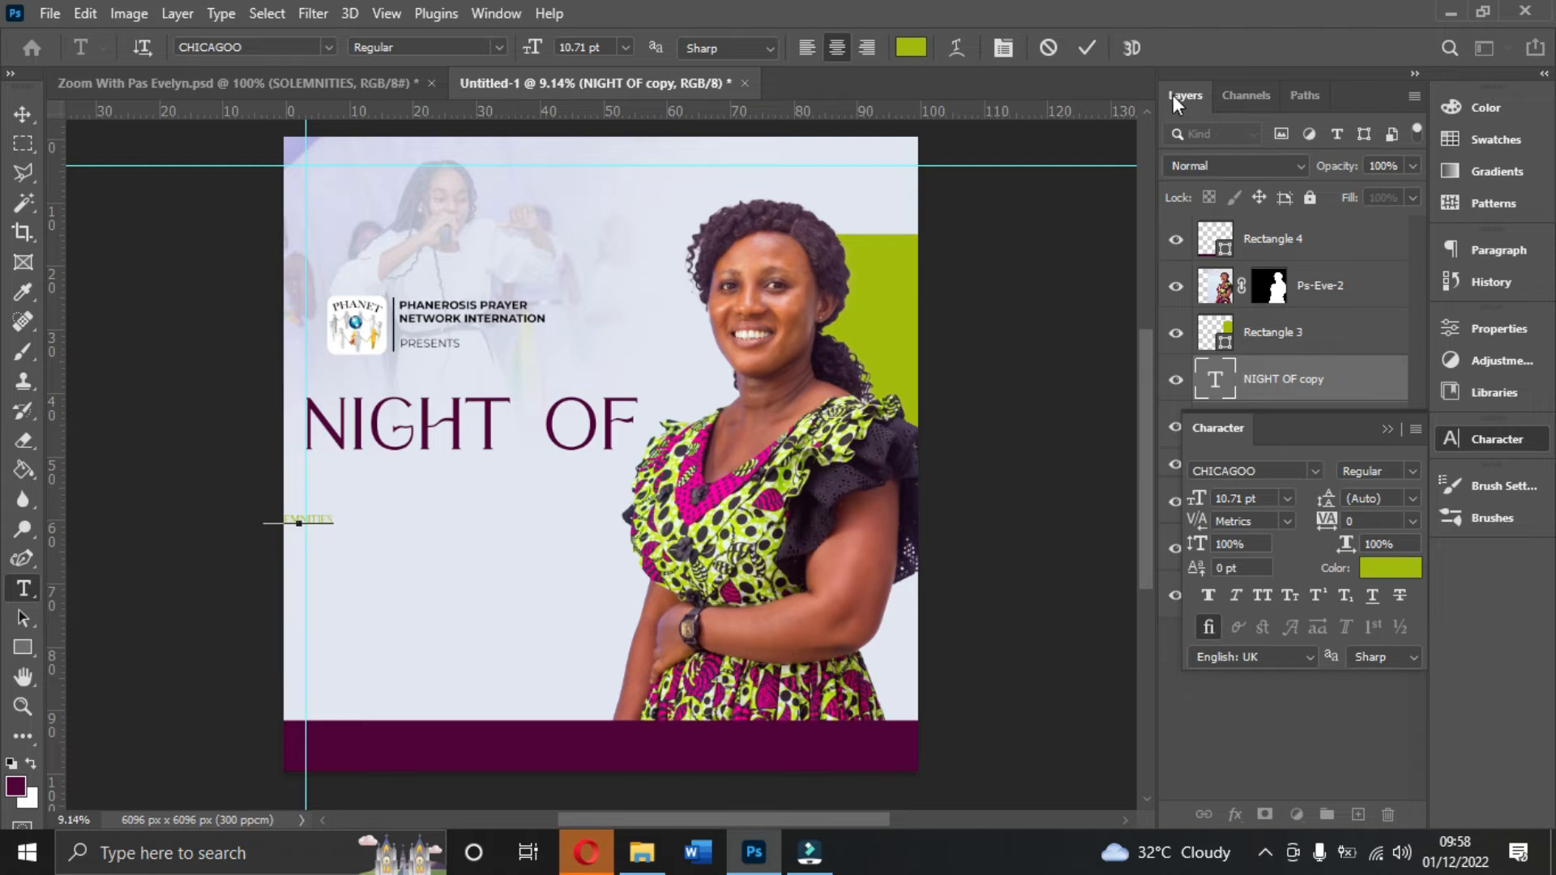
click(1089, 48)
key(v)
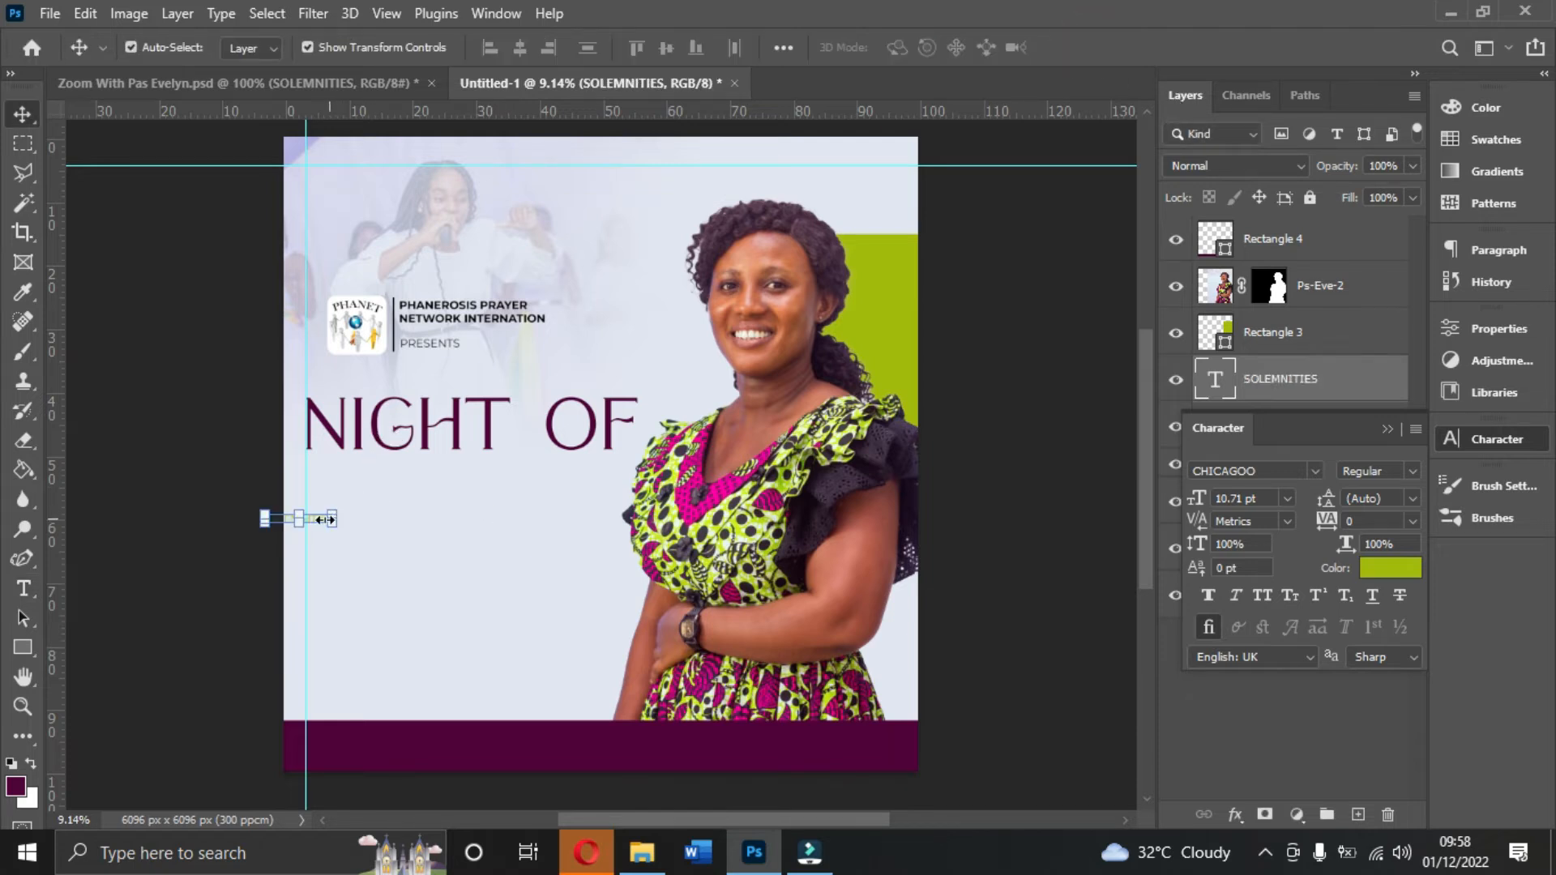
- Enlarge SOLEMNITIES to about 48.96 pt and place it directly under NIGHT OF, starting at the vertical guide
drag(318, 518, 395, 499)
mouse_move(609, 471)
mouse_down()
mouse_move(668, 457)
mouse_move(616, 461)
mouse_move(633, 466)
mouse_up()
drag(539, 483, 523, 478)
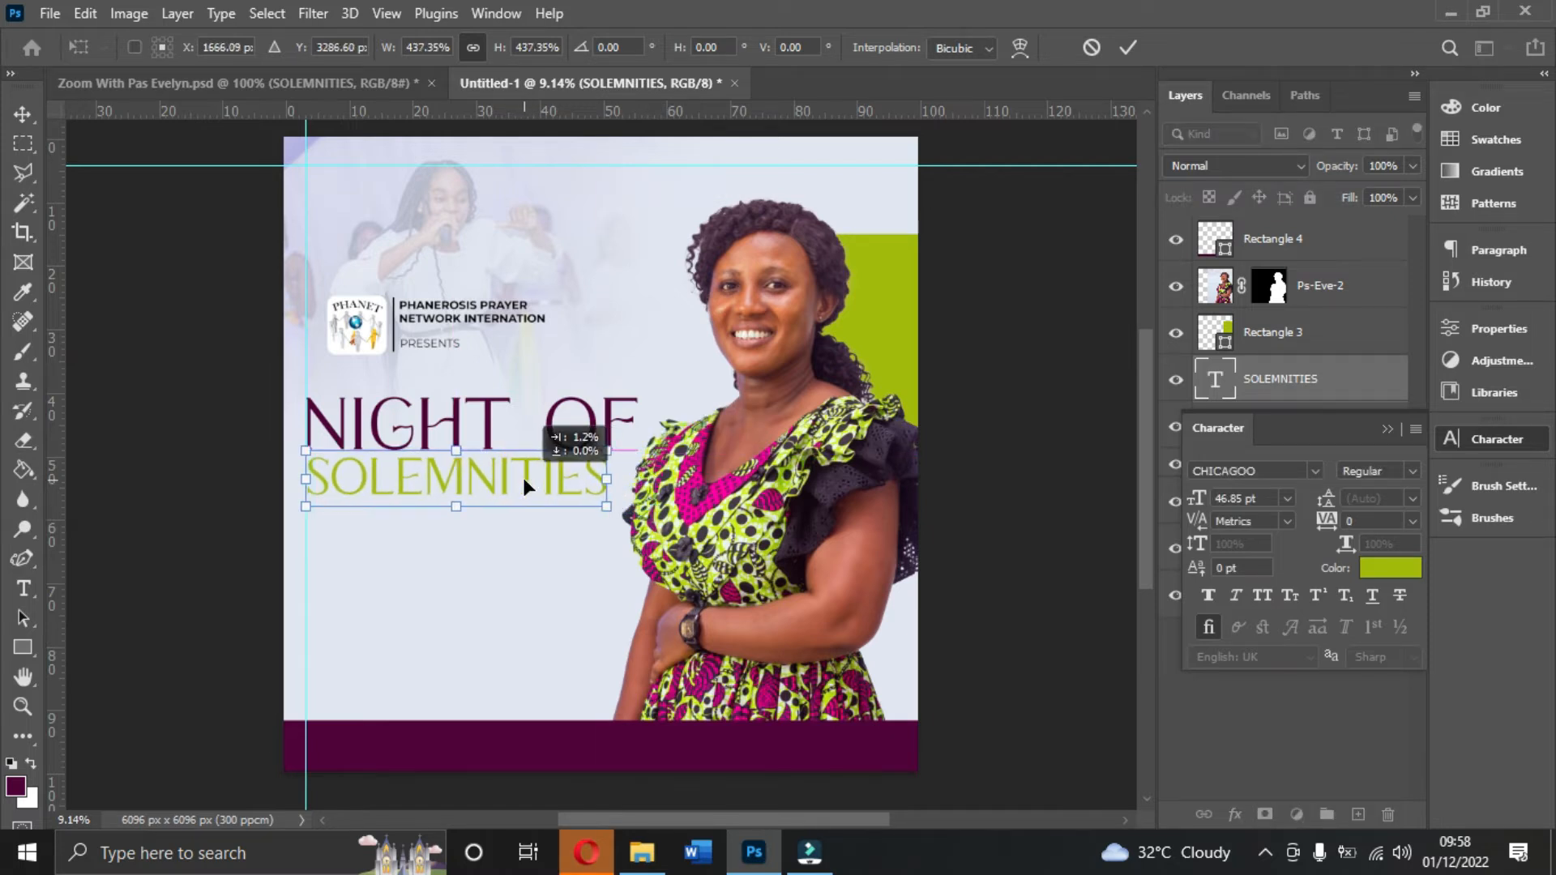
drag(608, 512, 582, 489)
key(Return)
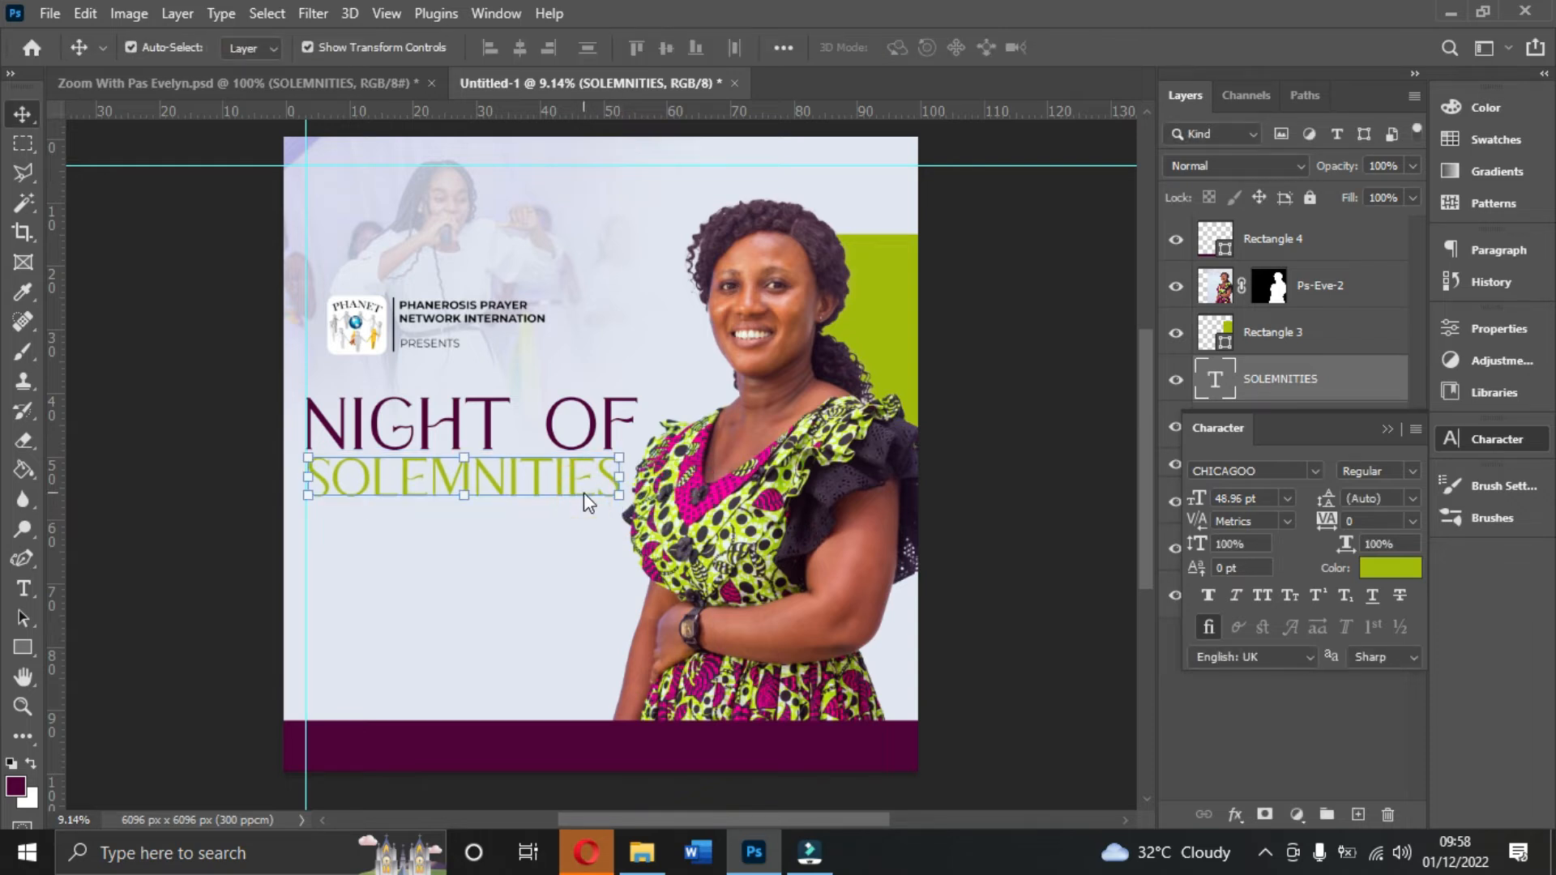
click(382, 84)
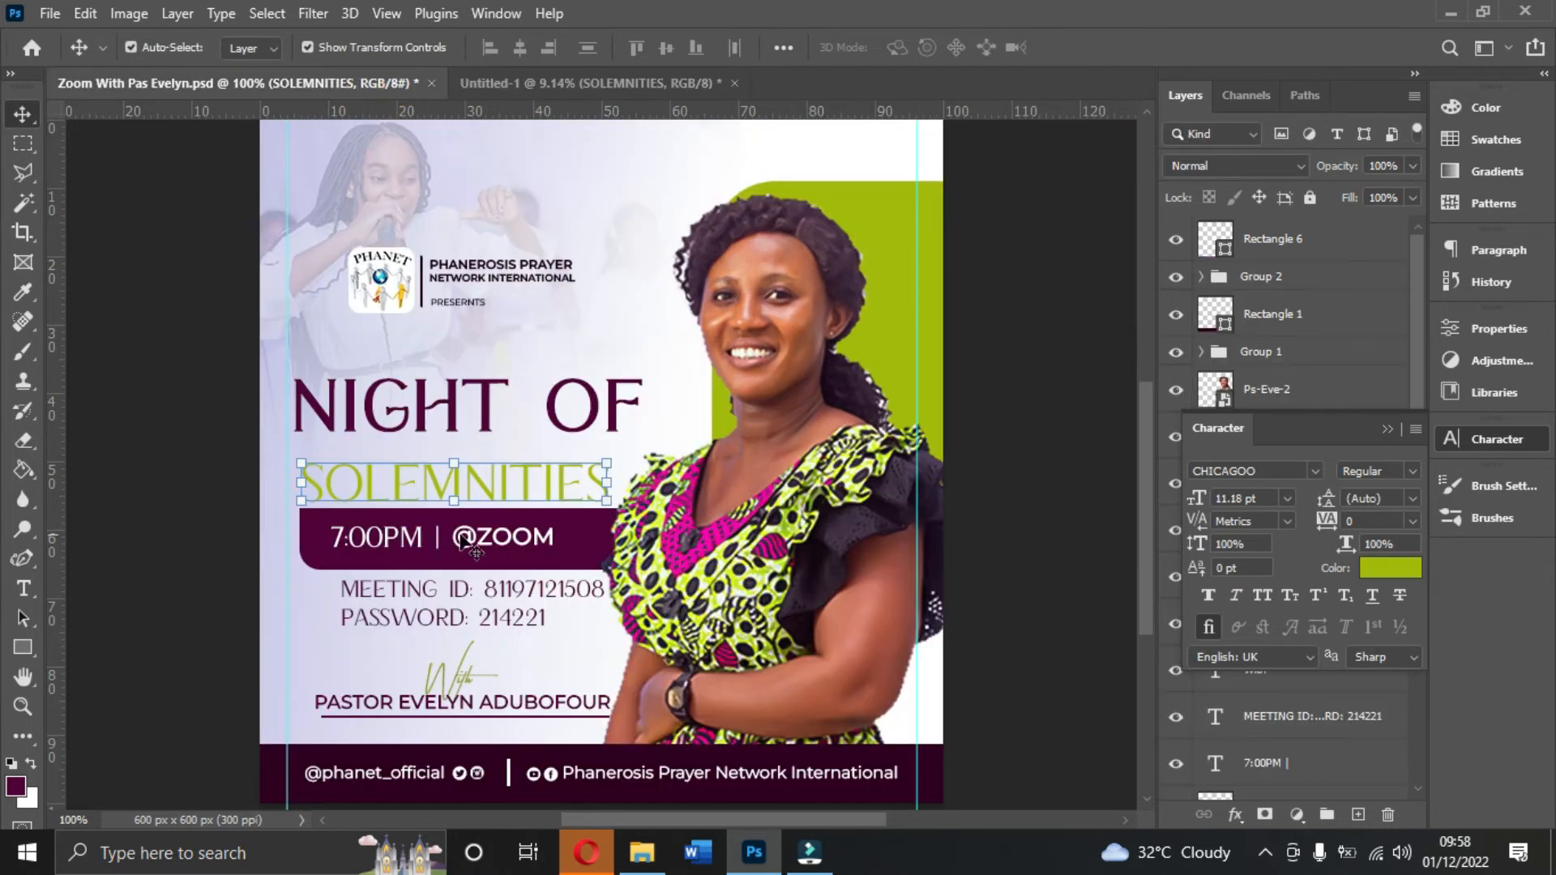
click(523, 554)
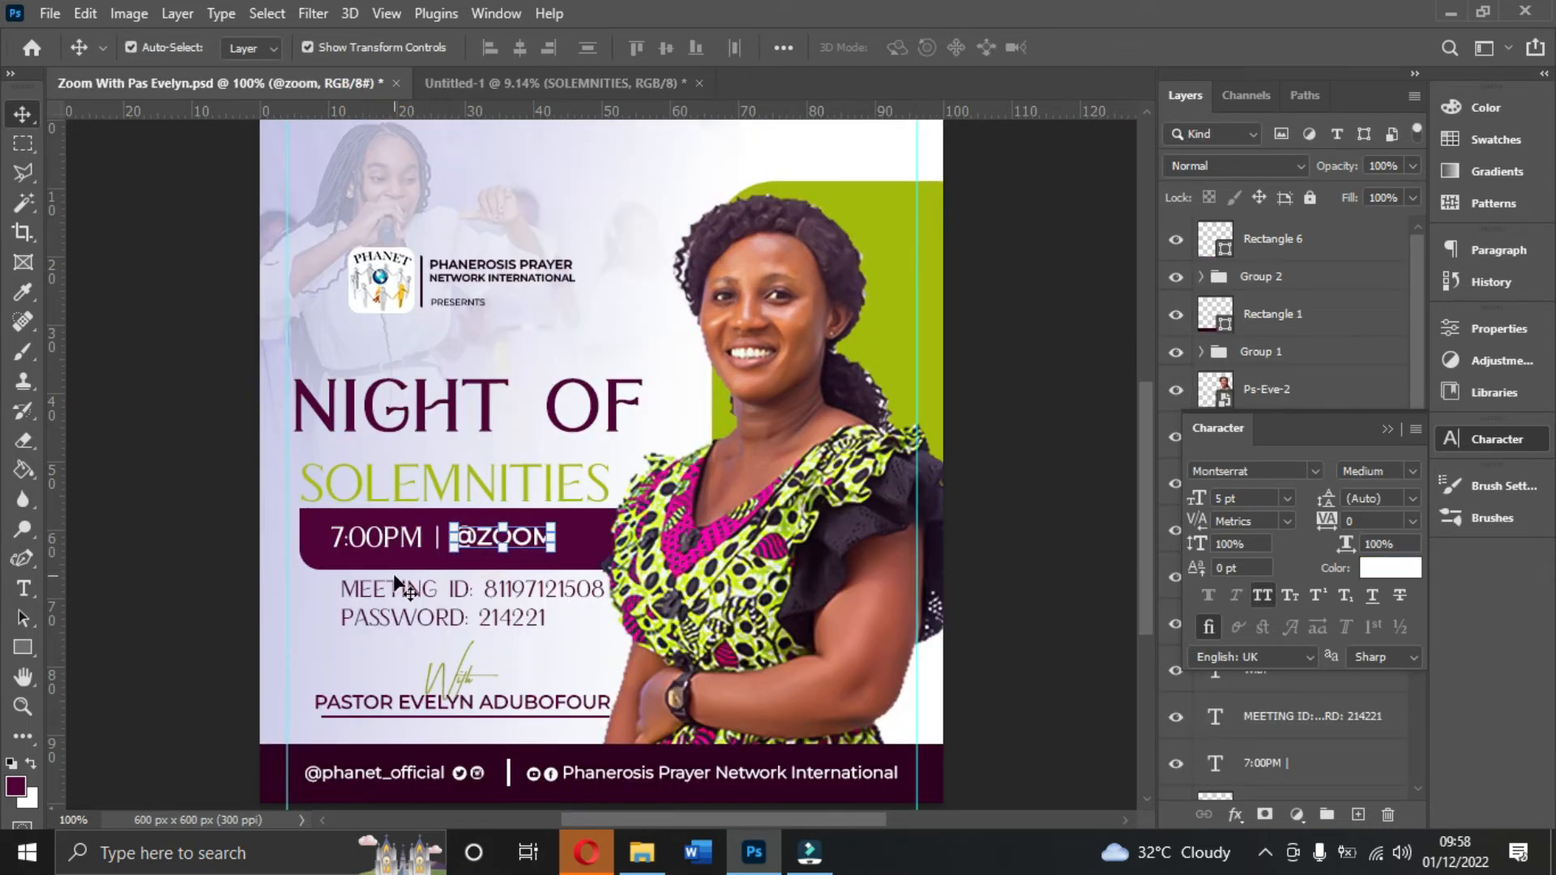
click(357, 563)
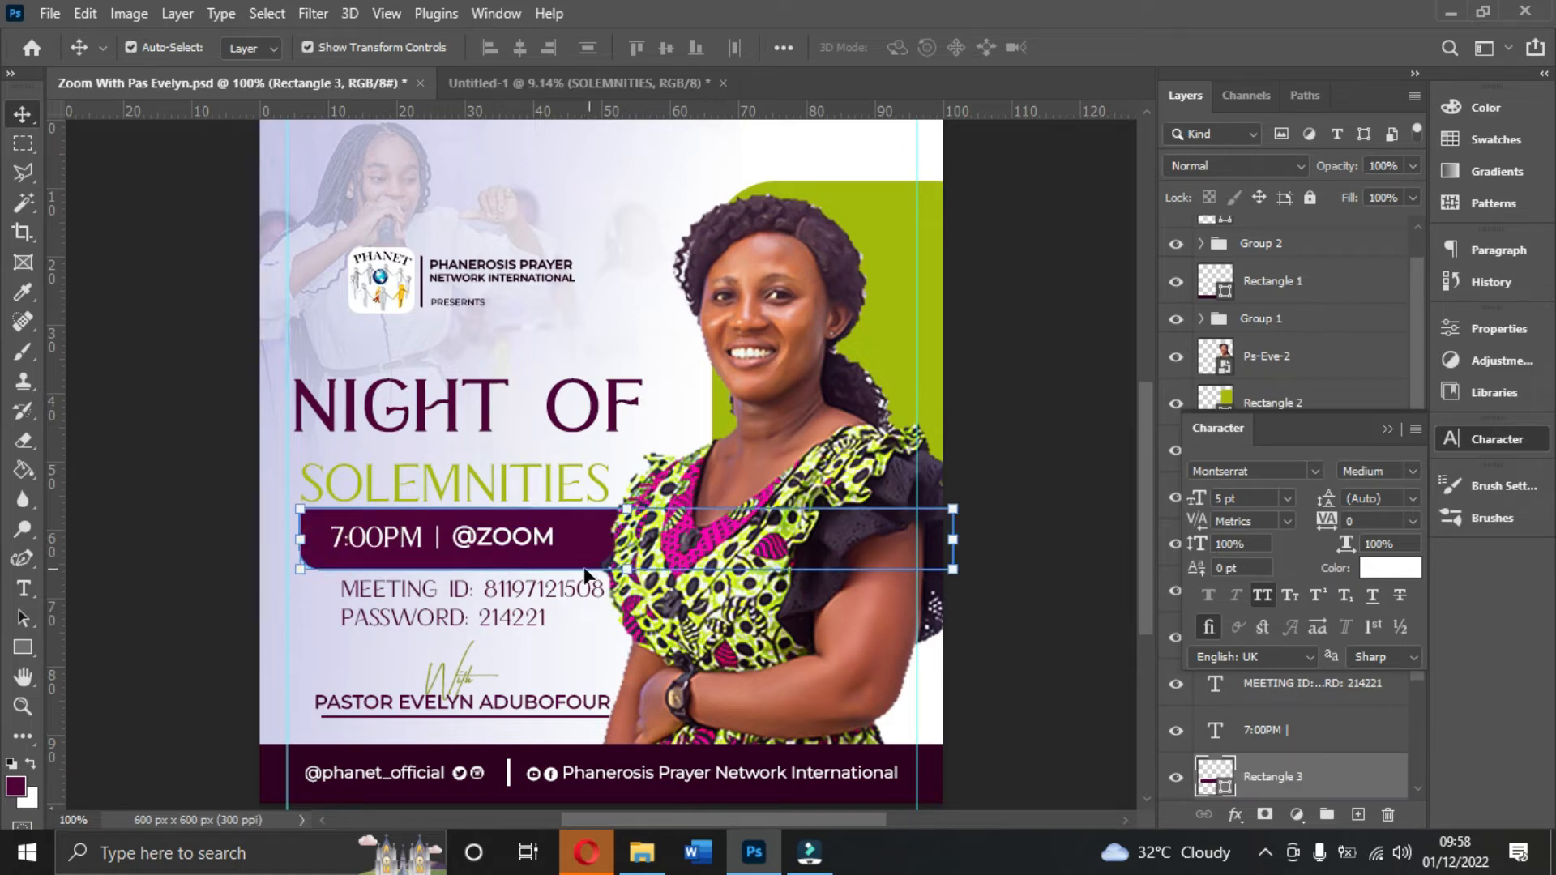
- In the new flyer, draw a purple rectangle about 6321 × 550 px directly under SOLEMNITIES, layered above NIGHT OF, from the vertical guide past the canvas's right edge
click(502, 81)
click(538, 555)
click(554, 487)
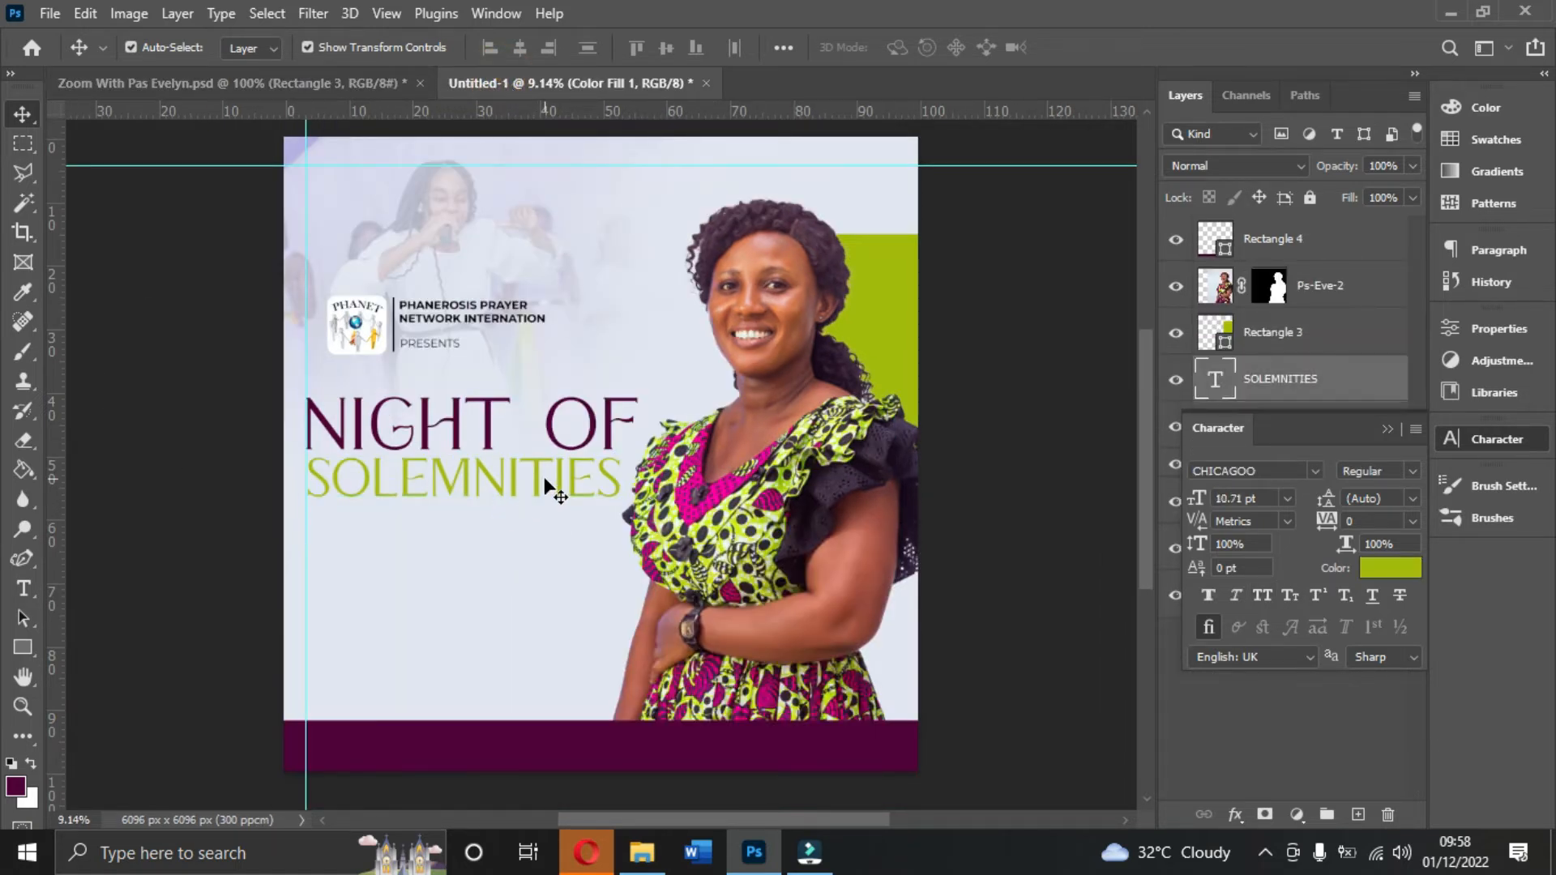
click(1392, 432)
click(1297, 420)
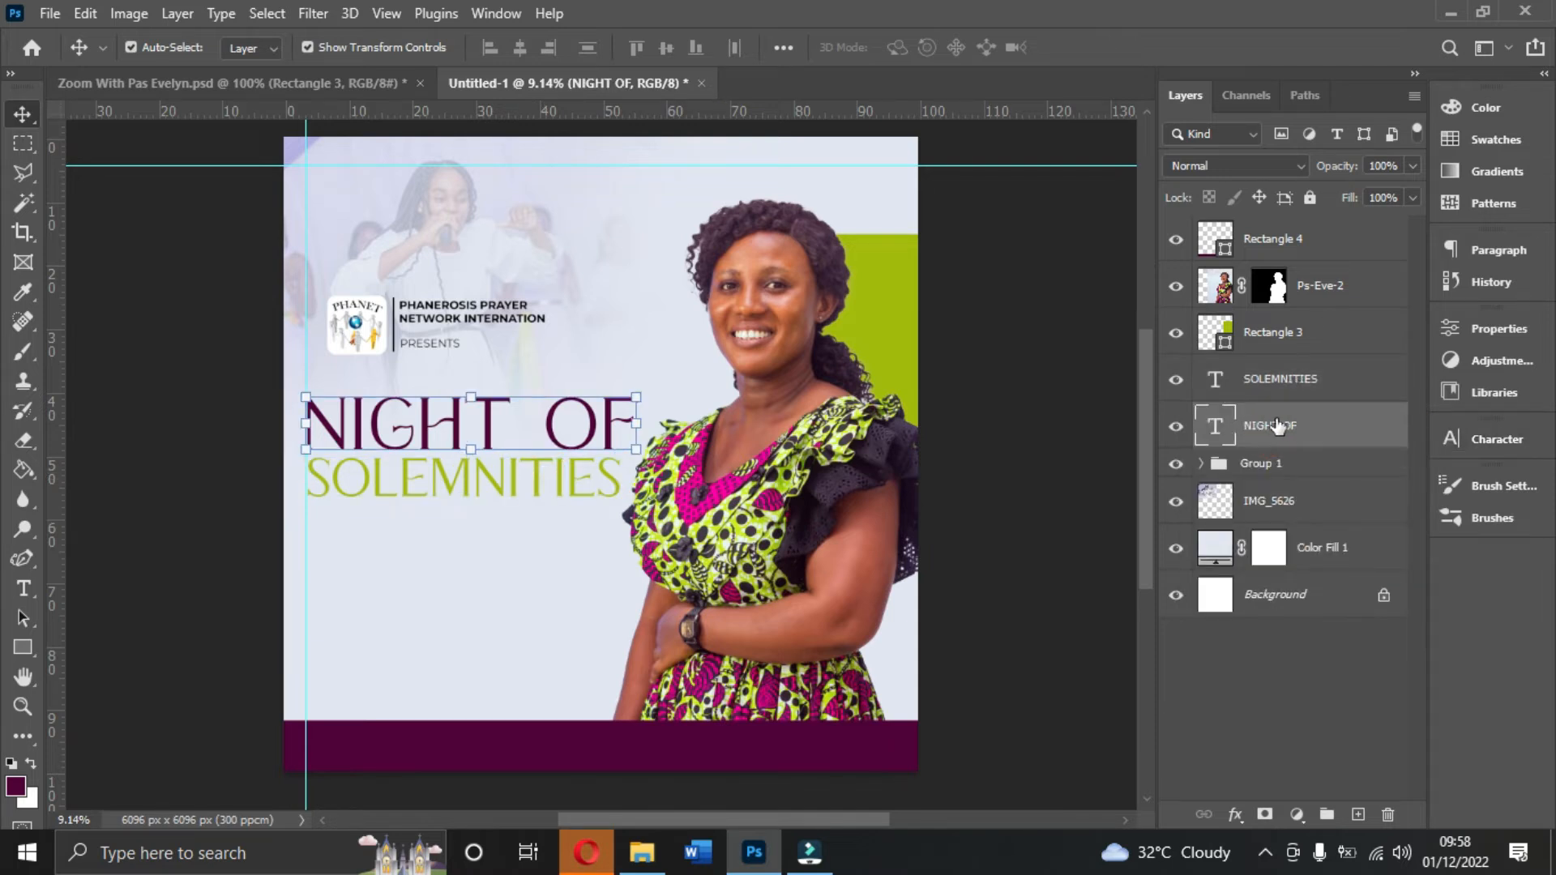
click(18, 646)
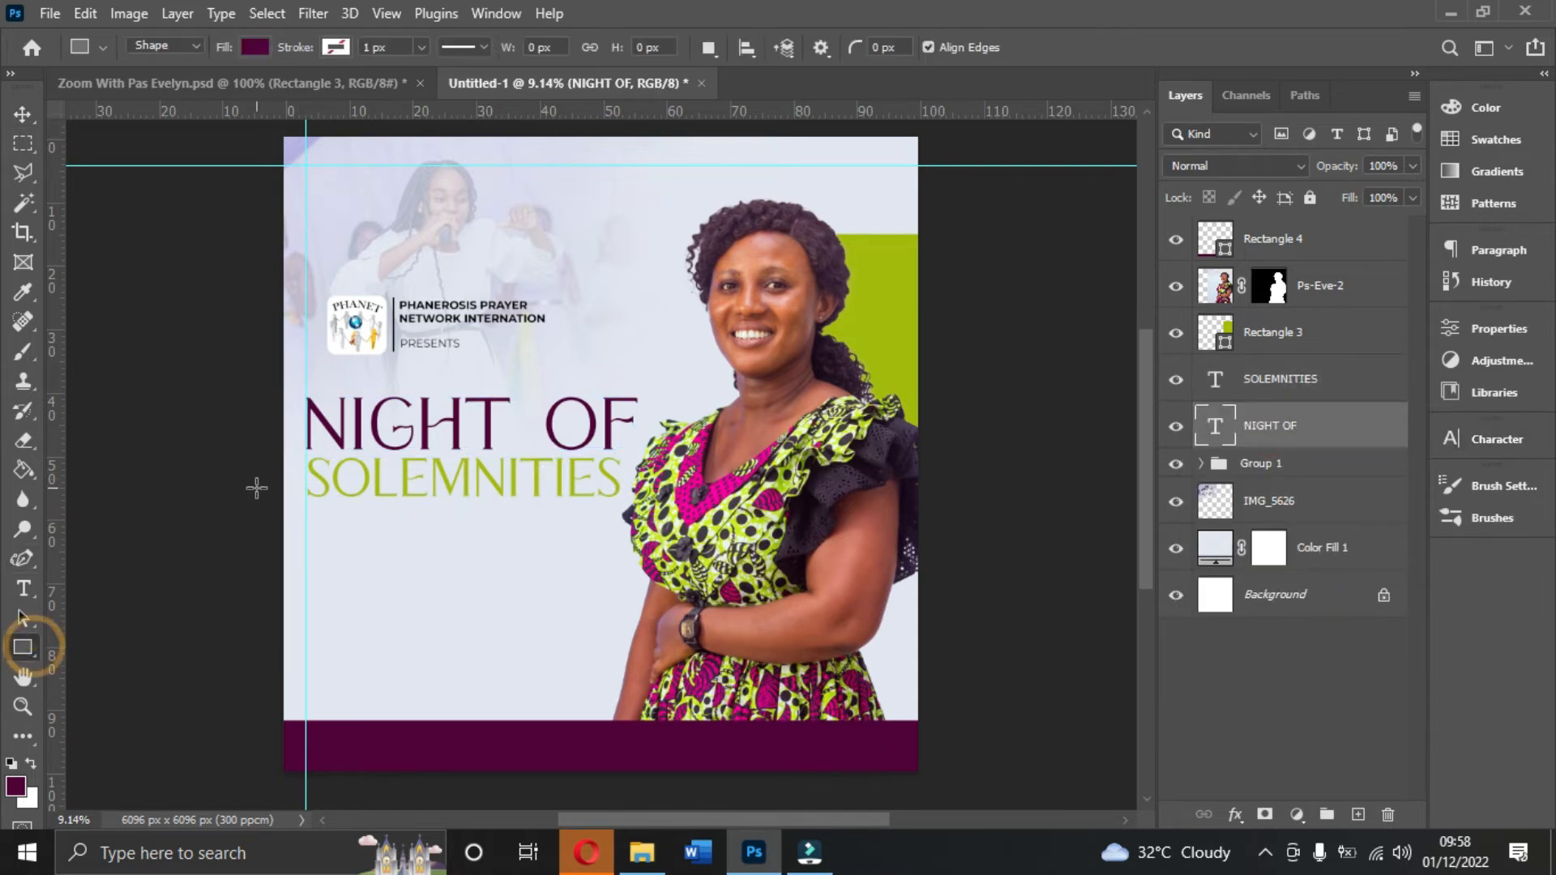
drag(307, 504, 964, 551)
drag(628, 554, 601, 556)
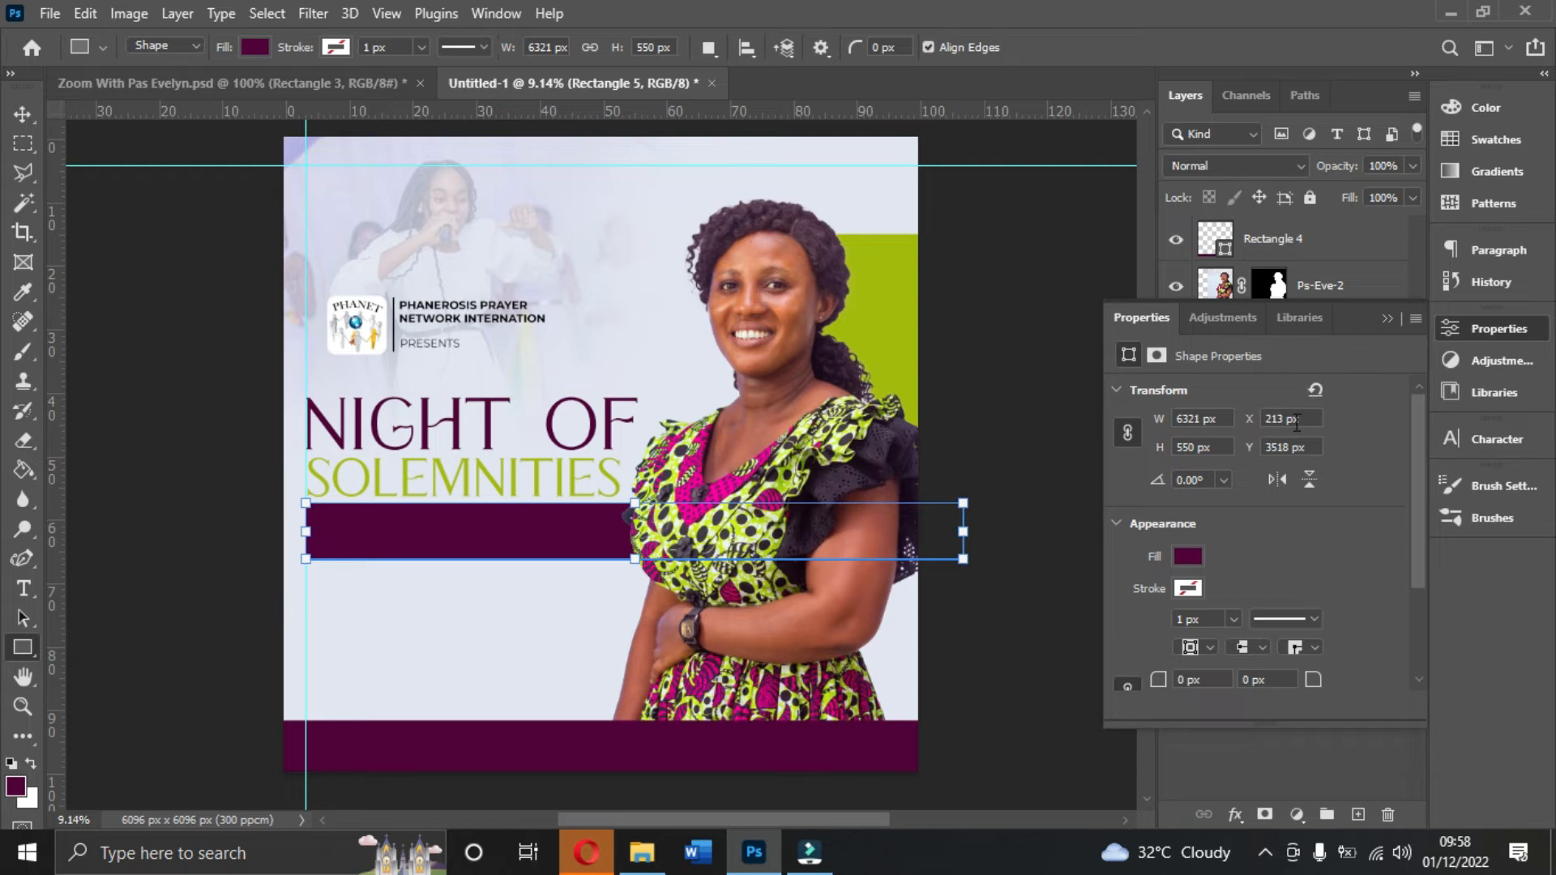
- Round only the bottom-left corner of the new purple bar to 164 px
scroll(1156, 680, down, 2)
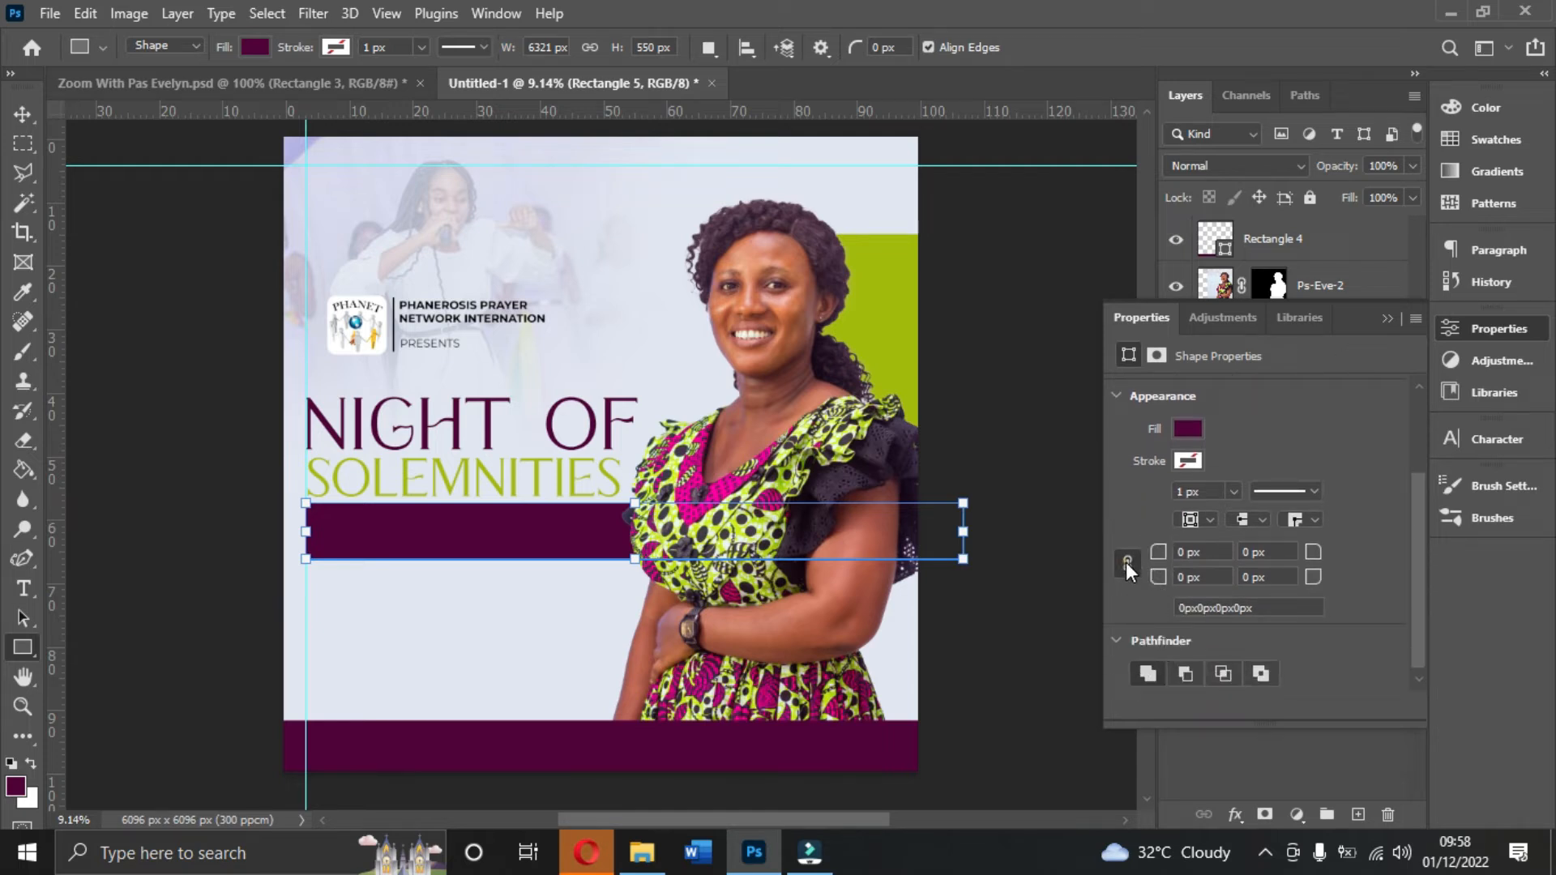
drag(1160, 579, 1347, 541)
click(22, 114)
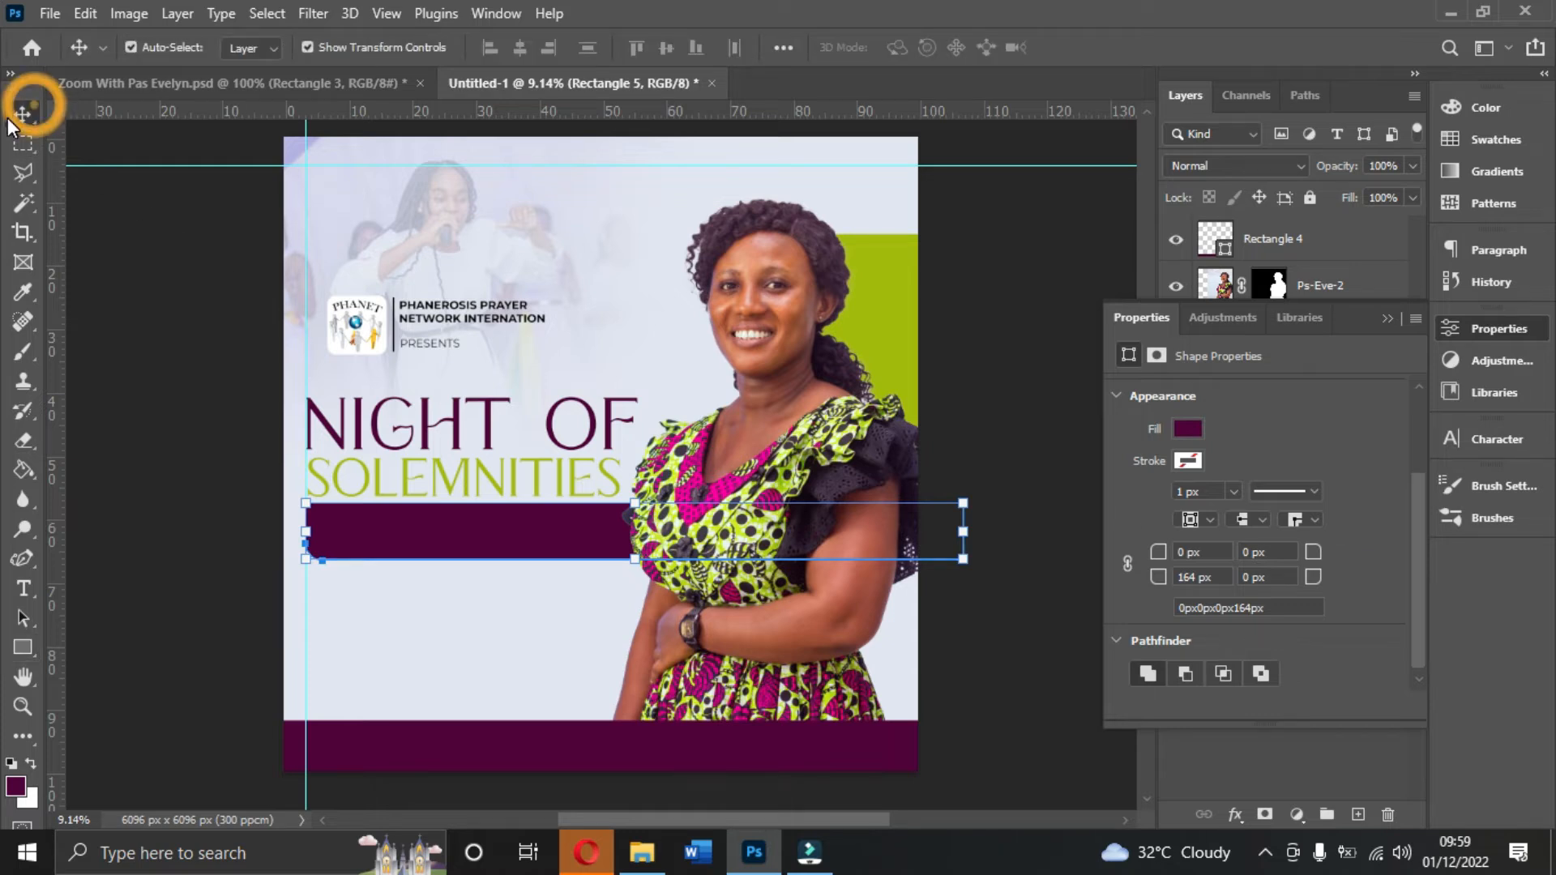
click(1389, 319)
click(1032, 348)
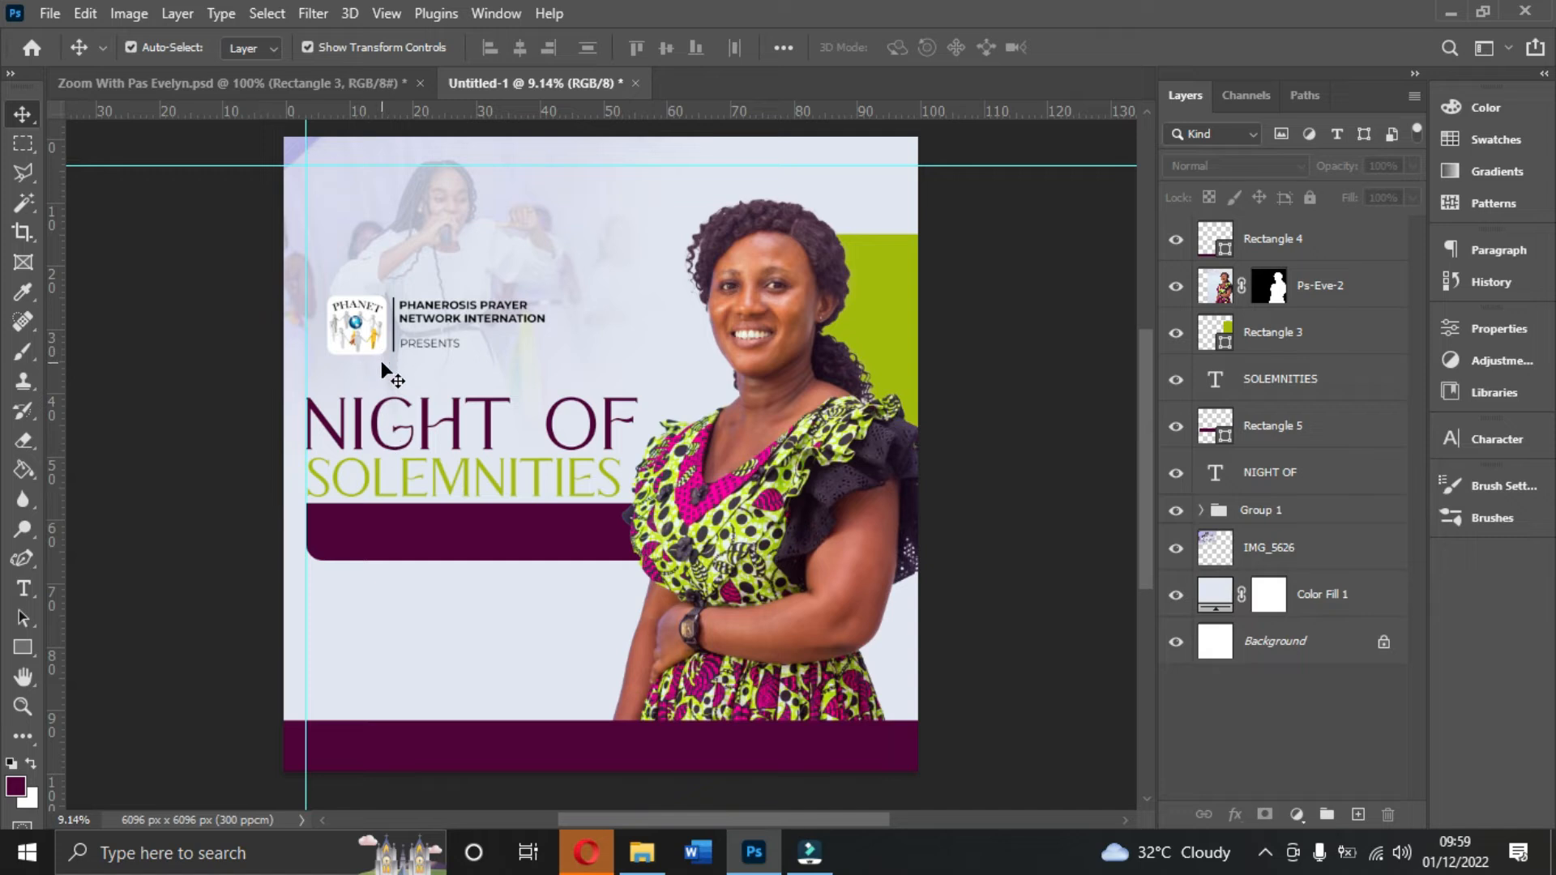
- Duplicate the SOLEMNITIES text onto the purple bar and colour the copy white (ffffff)
click(459, 486)
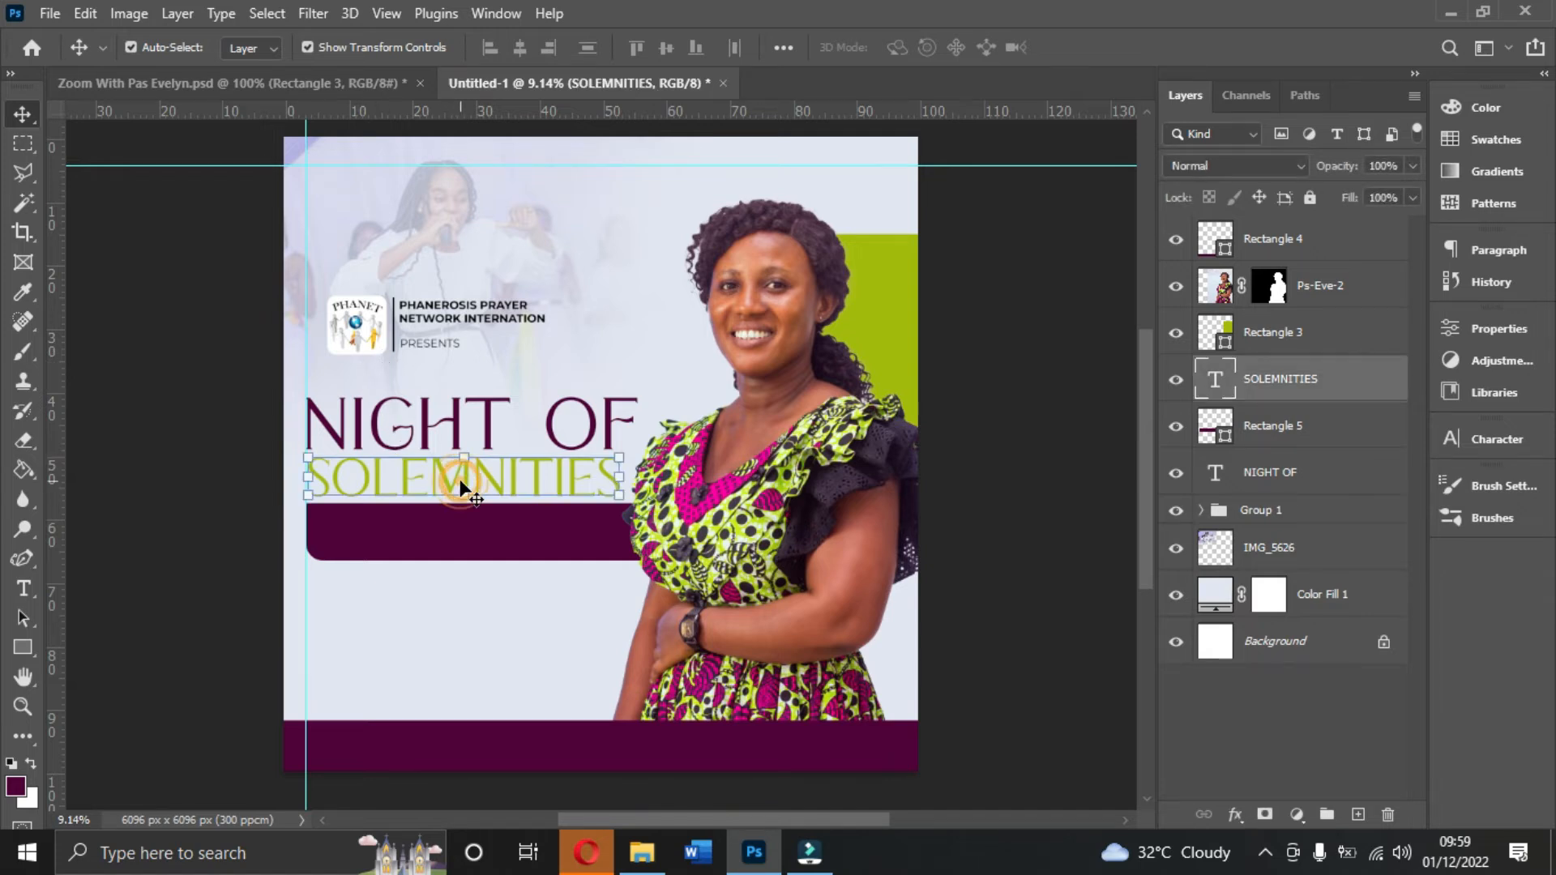
key(ctrl+j)
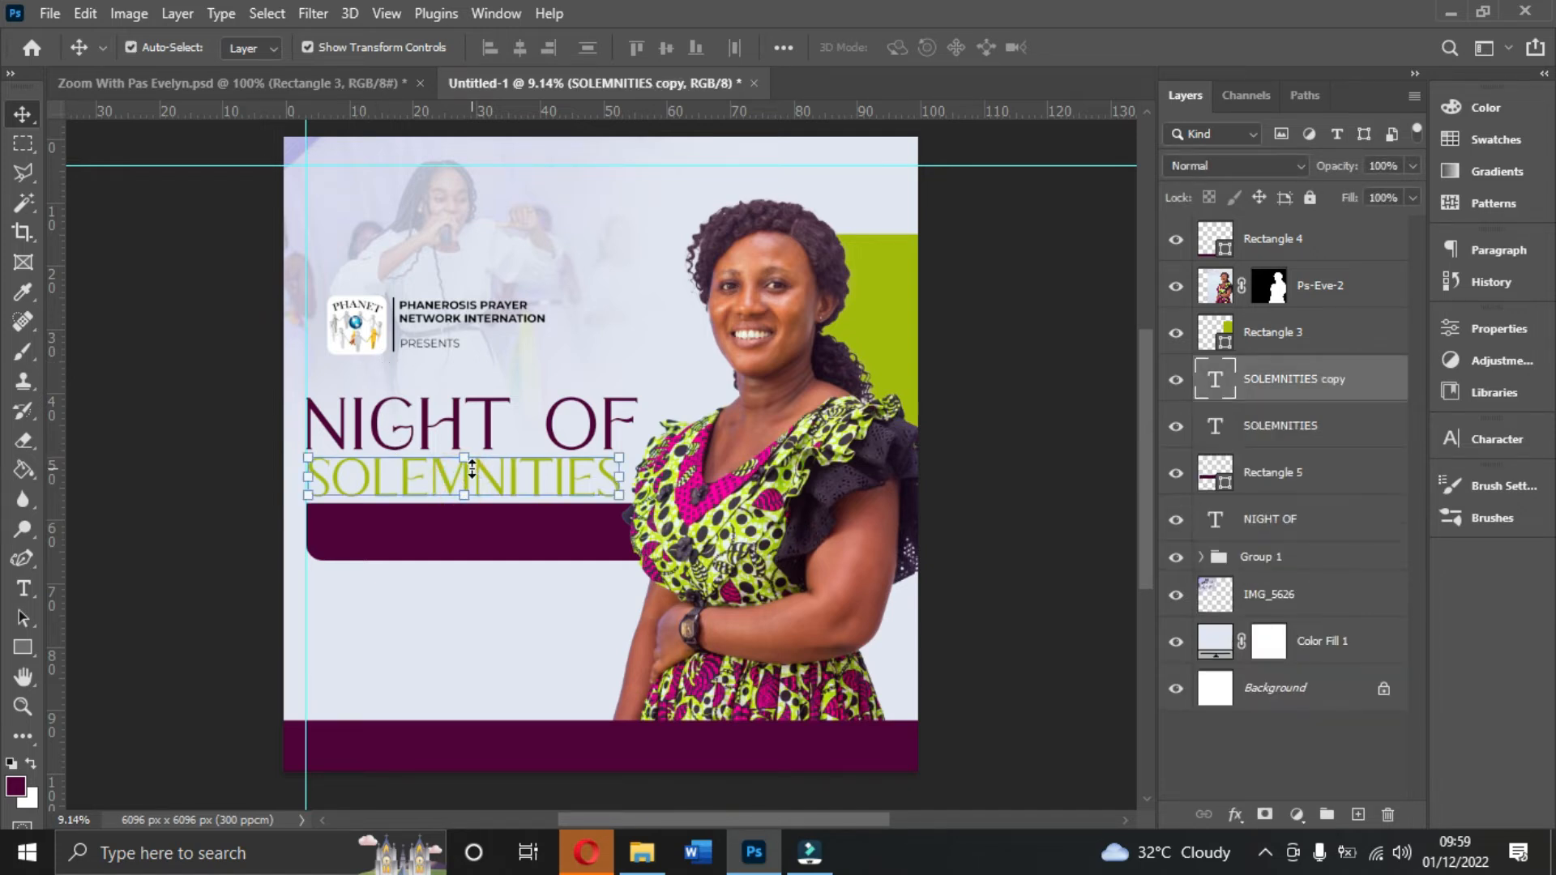
drag(563, 490, 564, 545)
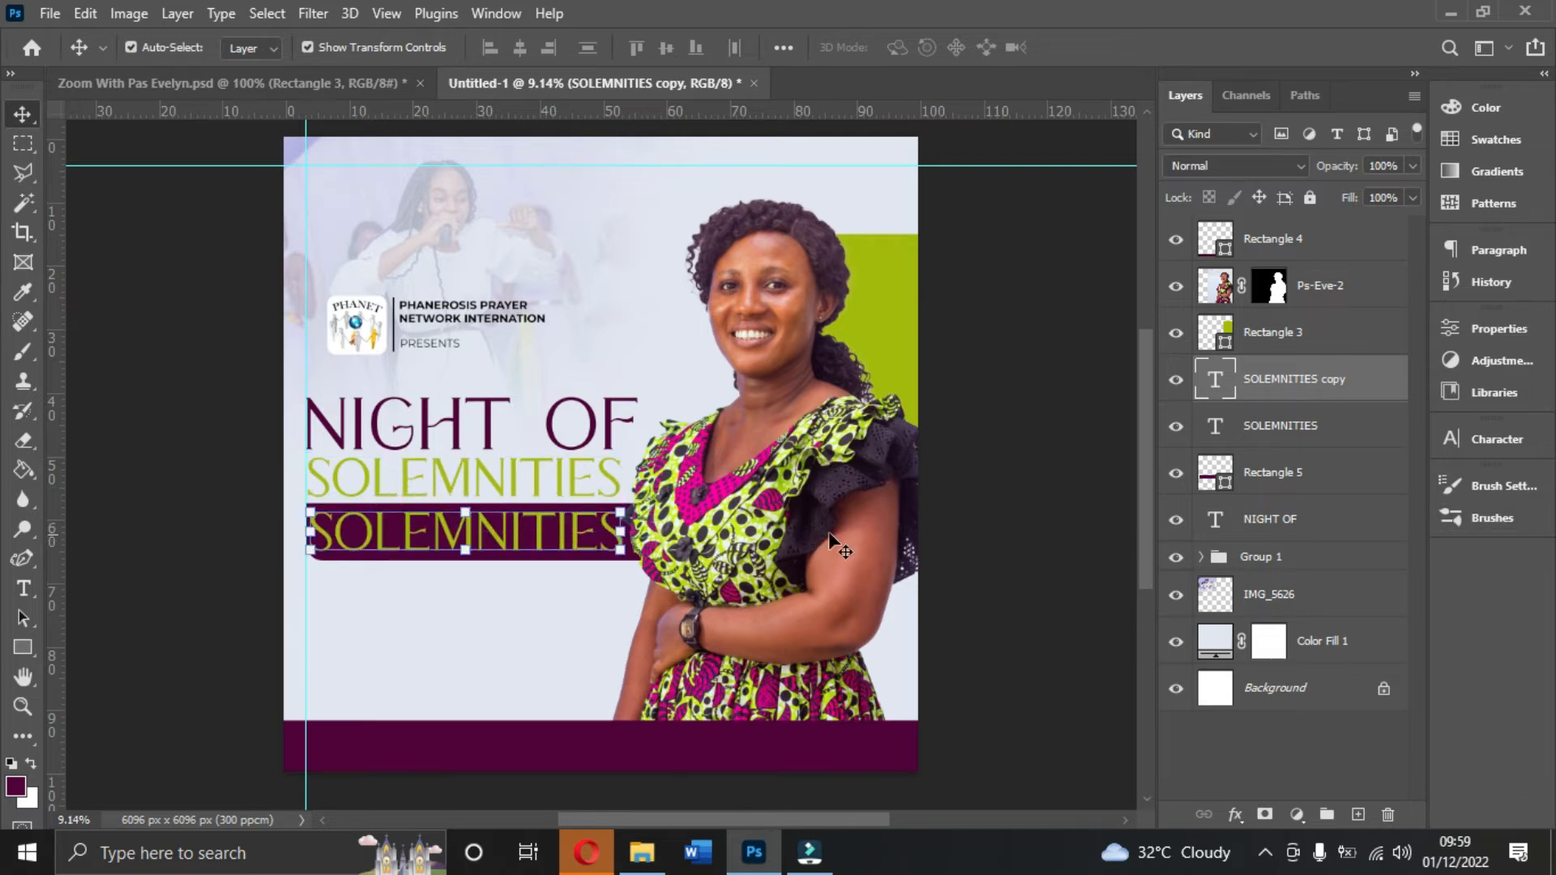
click(1496, 438)
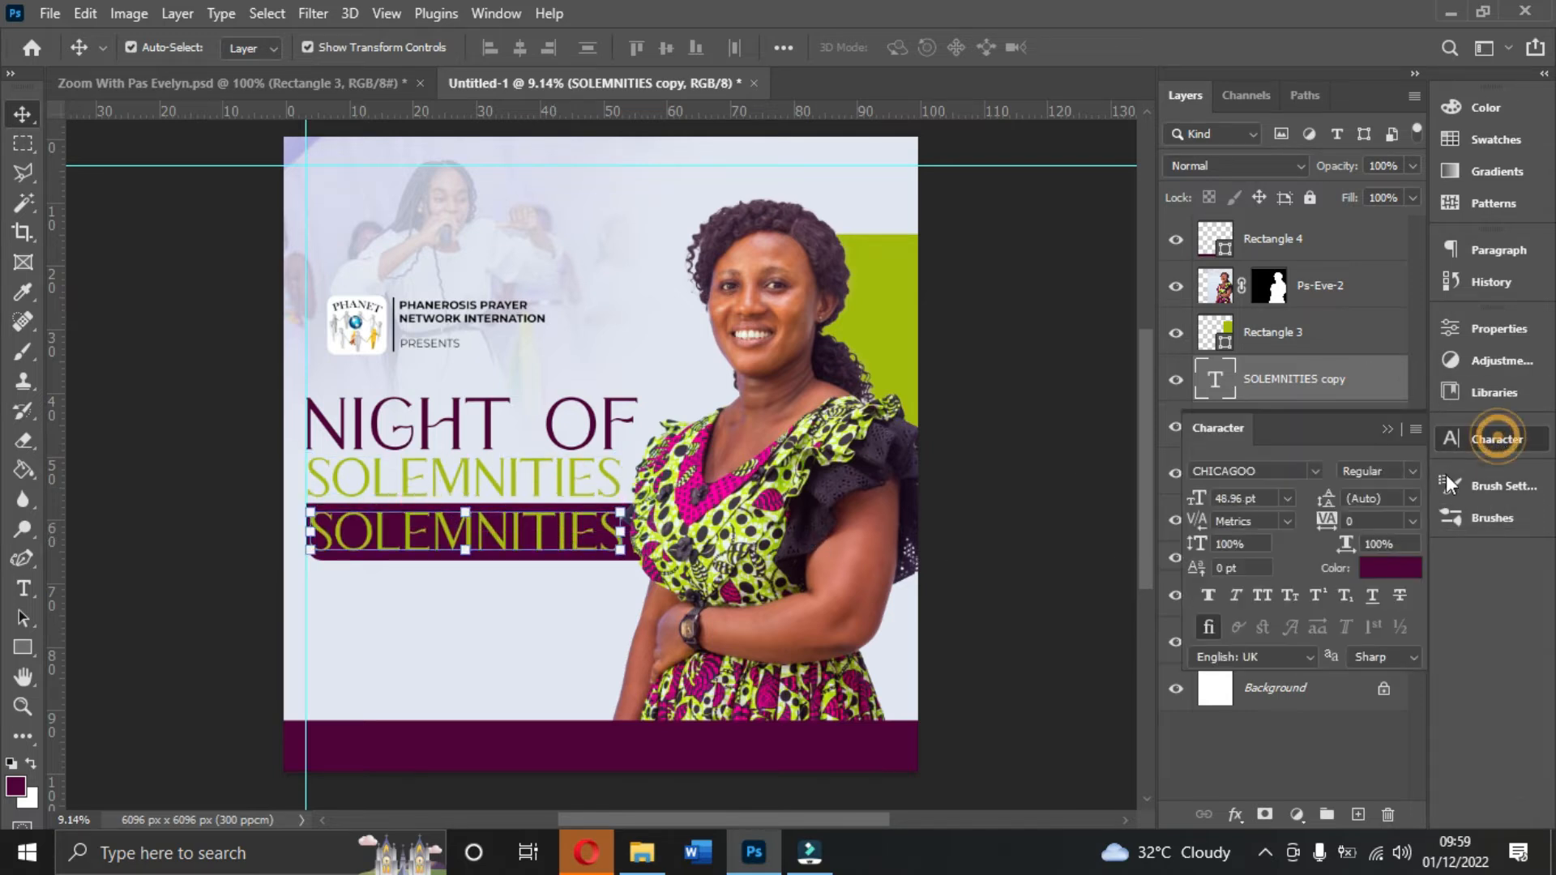
click(1401, 567)
text(ffffff)
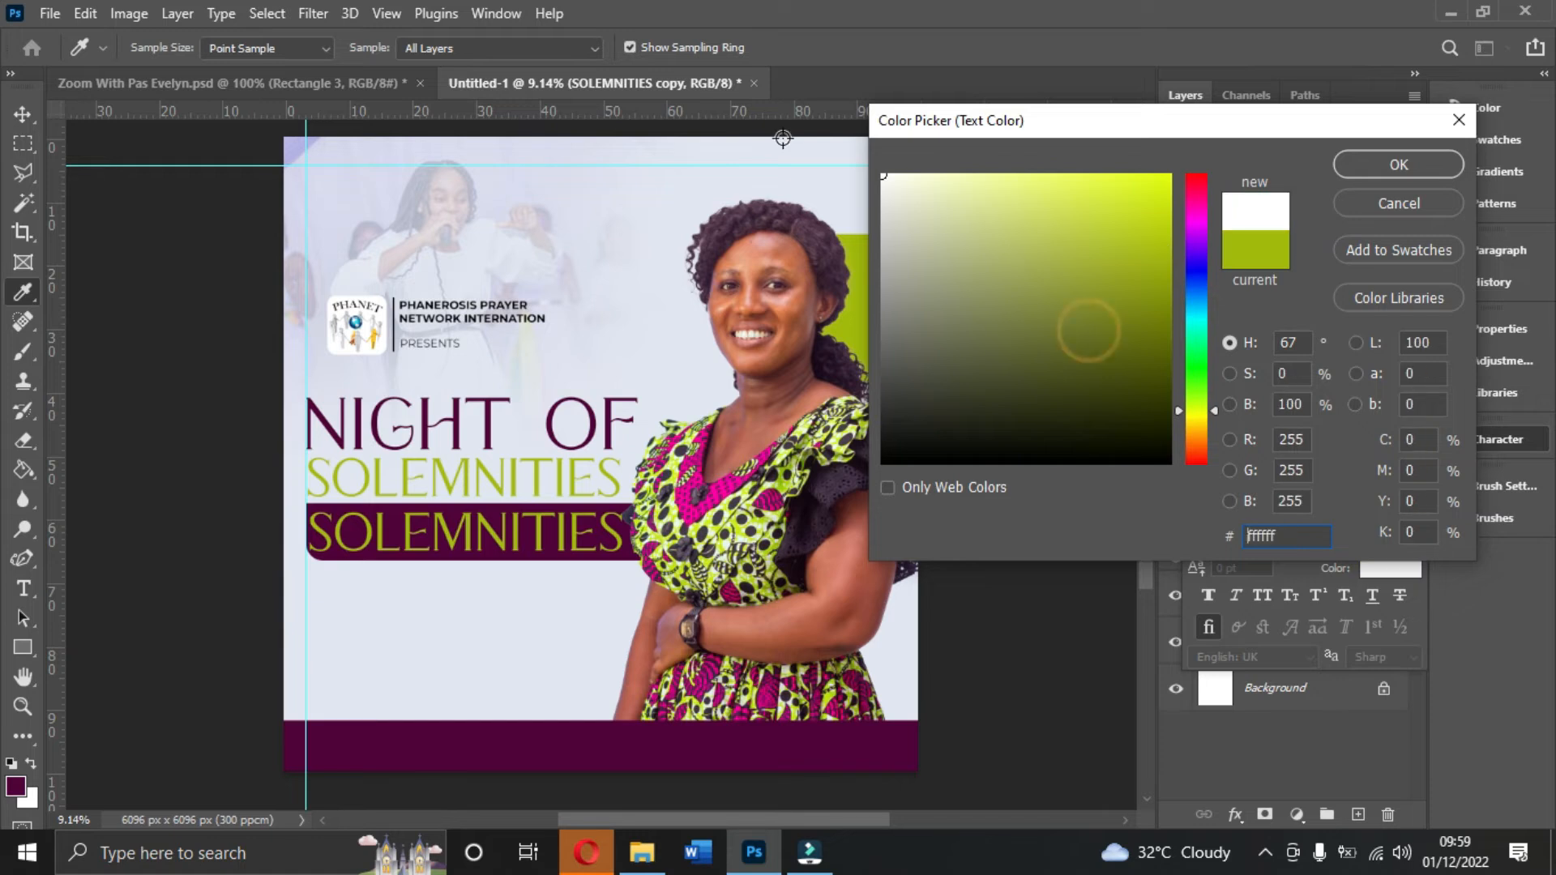
click(1398, 165)
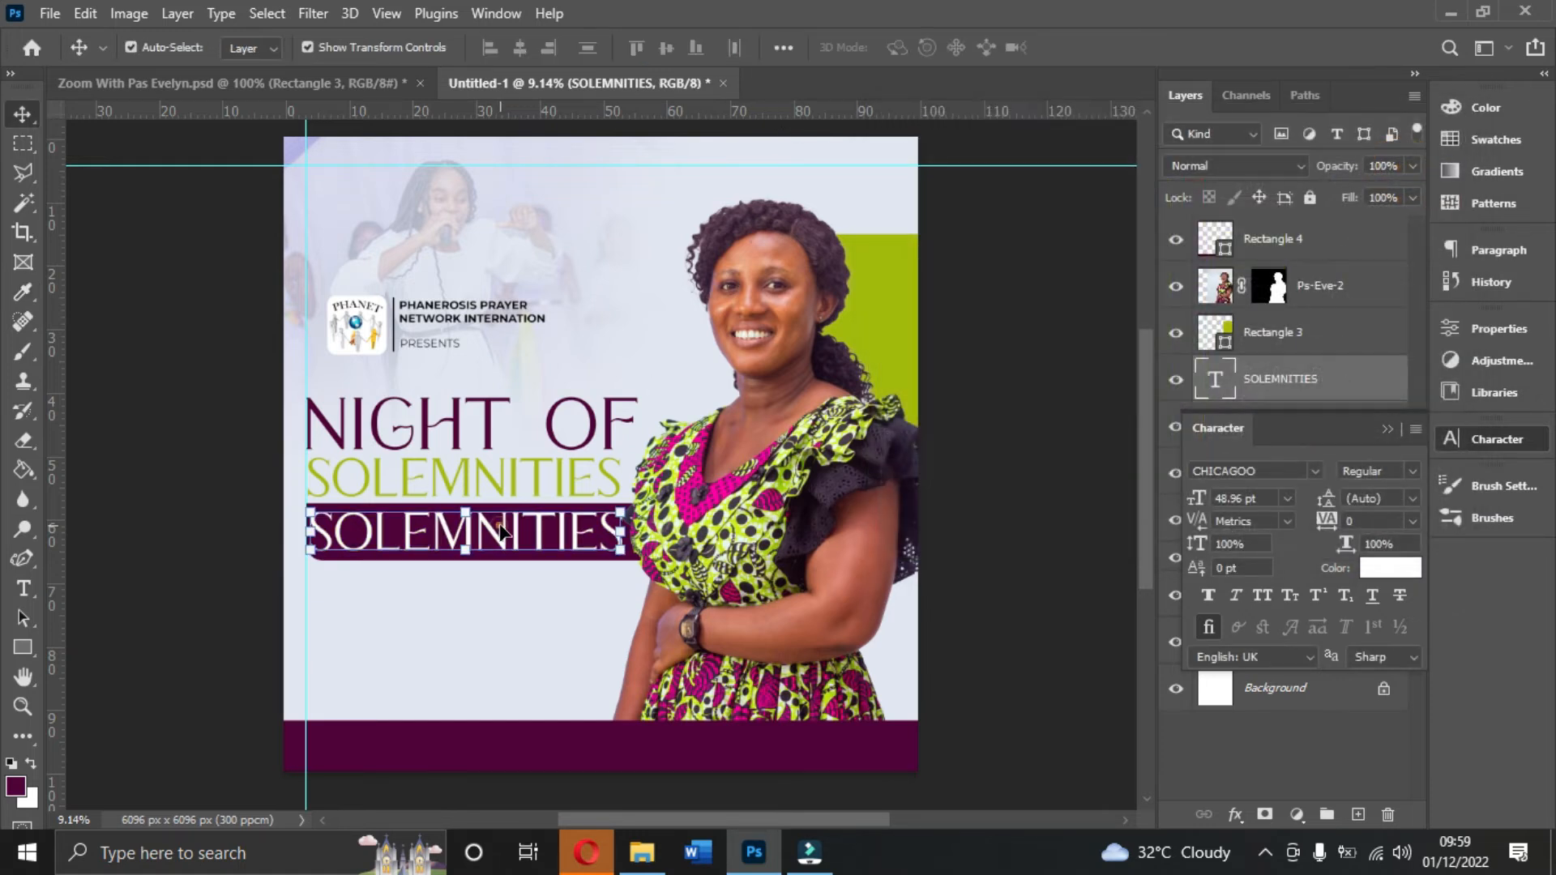
- Replace the wording of the white text on the purple bar with 7PM
double_click(501, 522)
text(7)
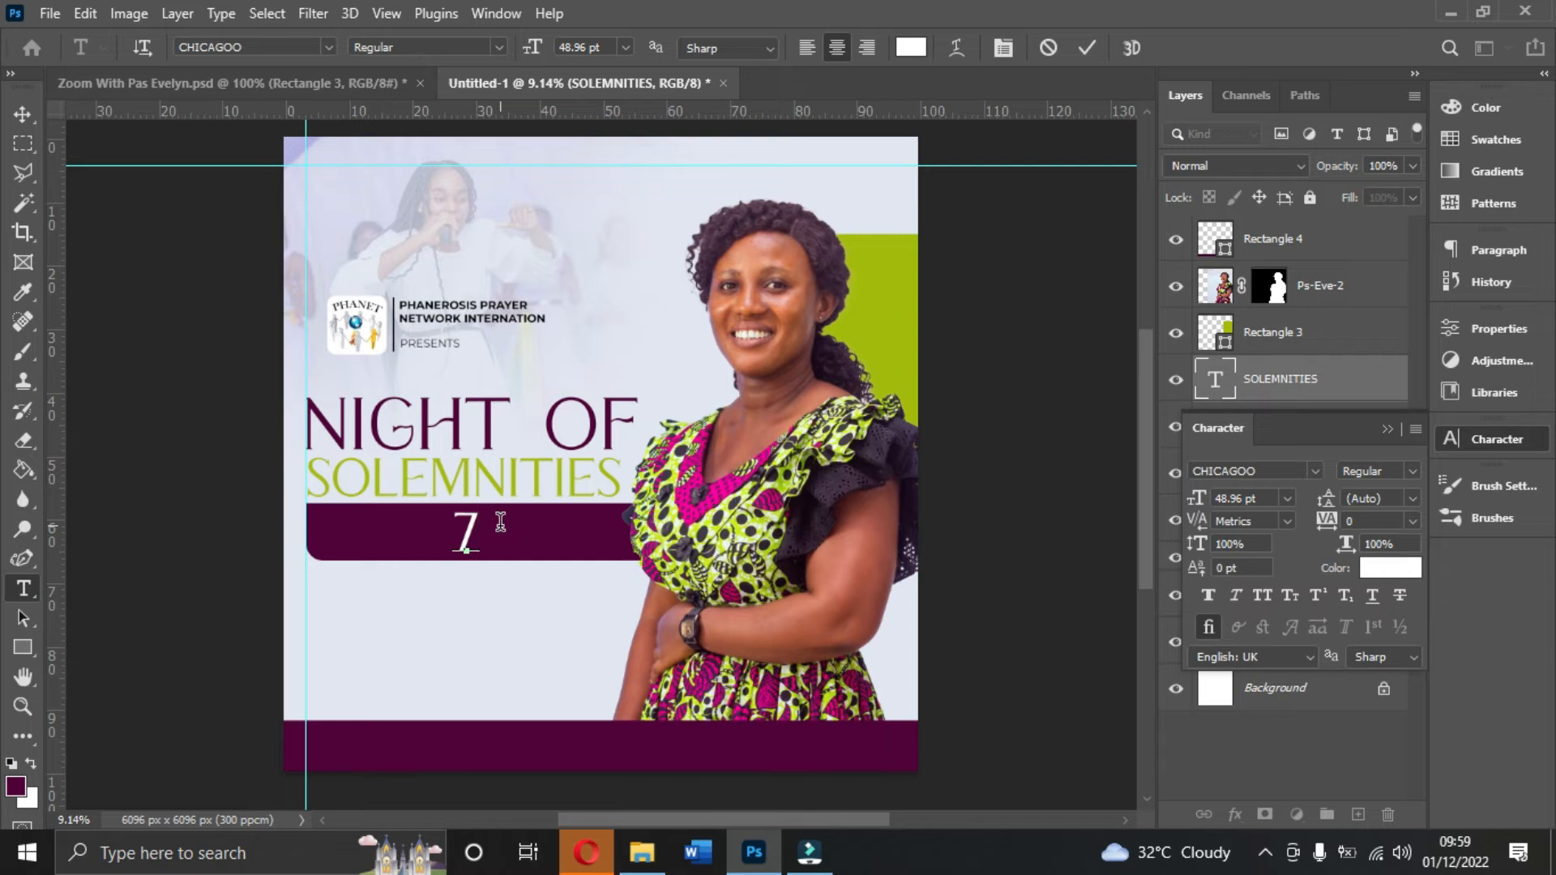
text(PM)
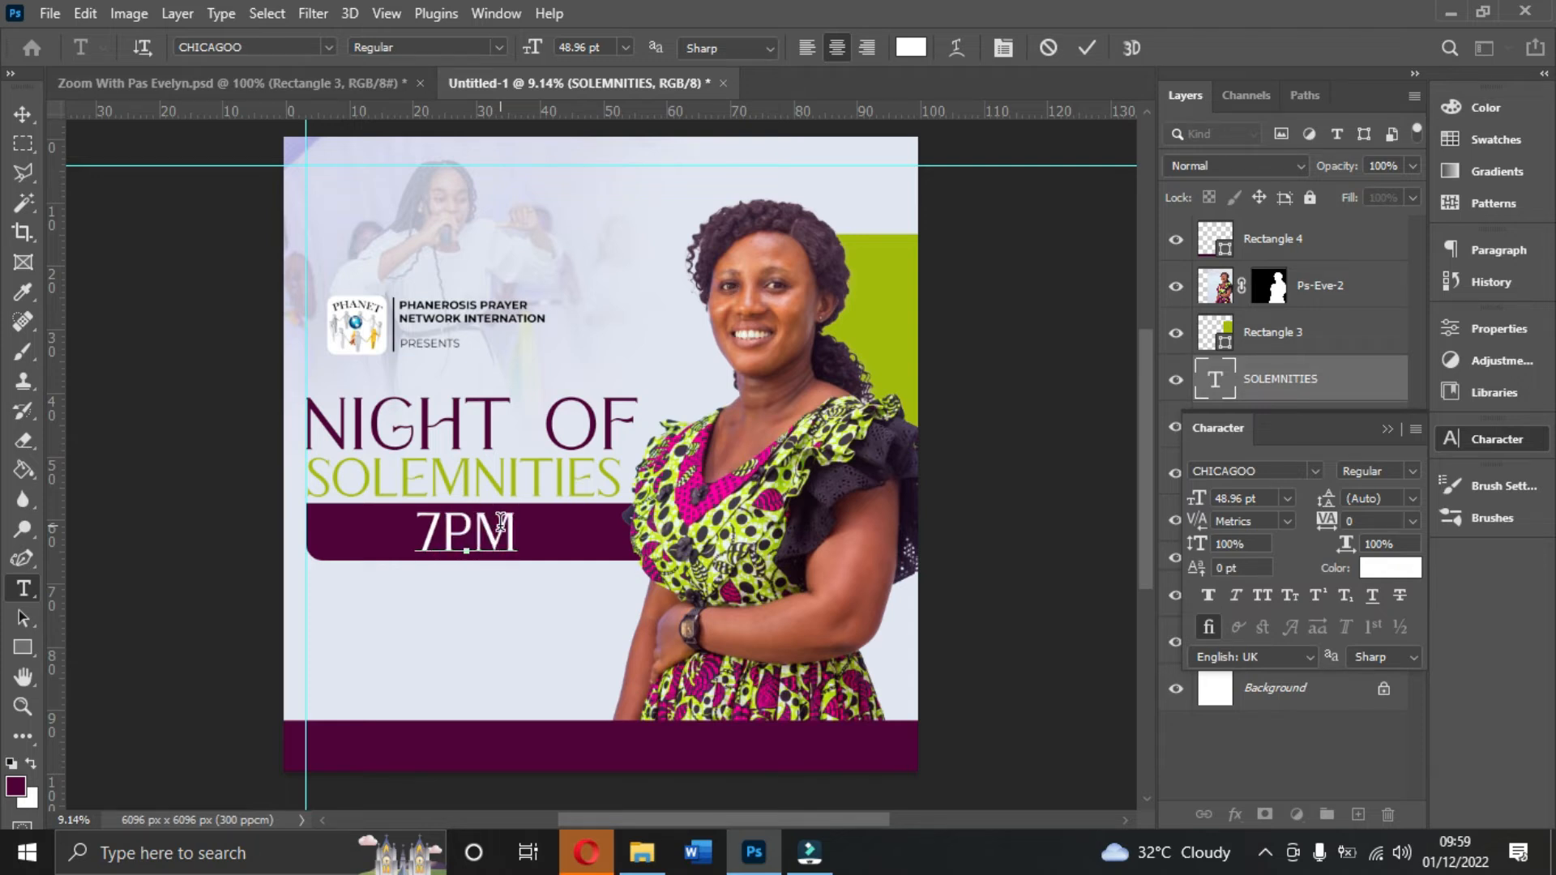
click(1086, 47)
key(v)
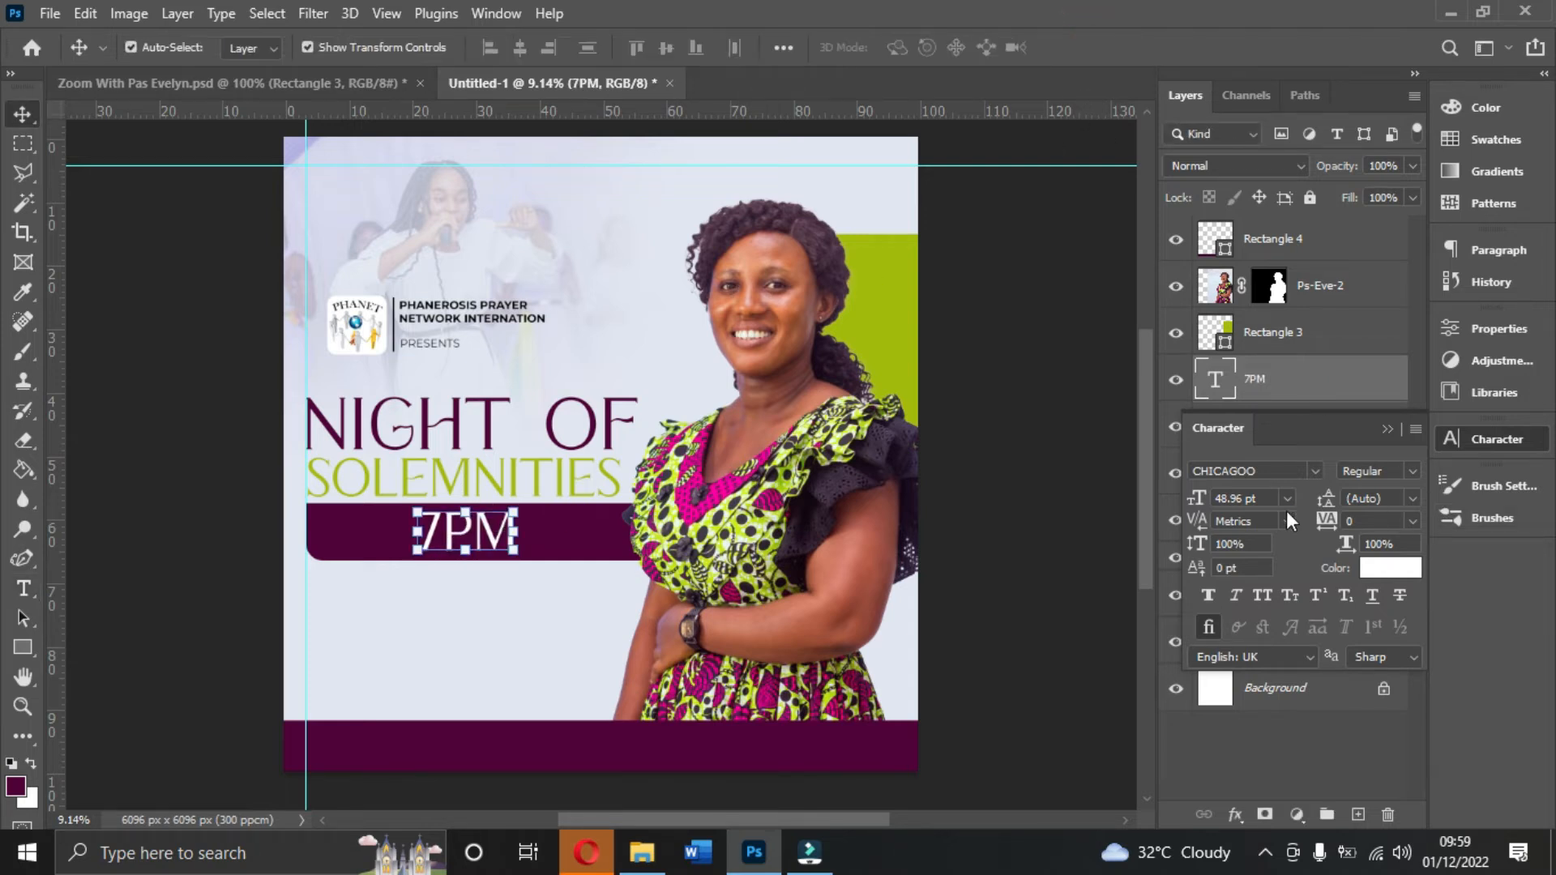
- Set 7PM to 36 pt, place it near the purple bar's left end and duplicate it further right on the bar
click(1286, 498)
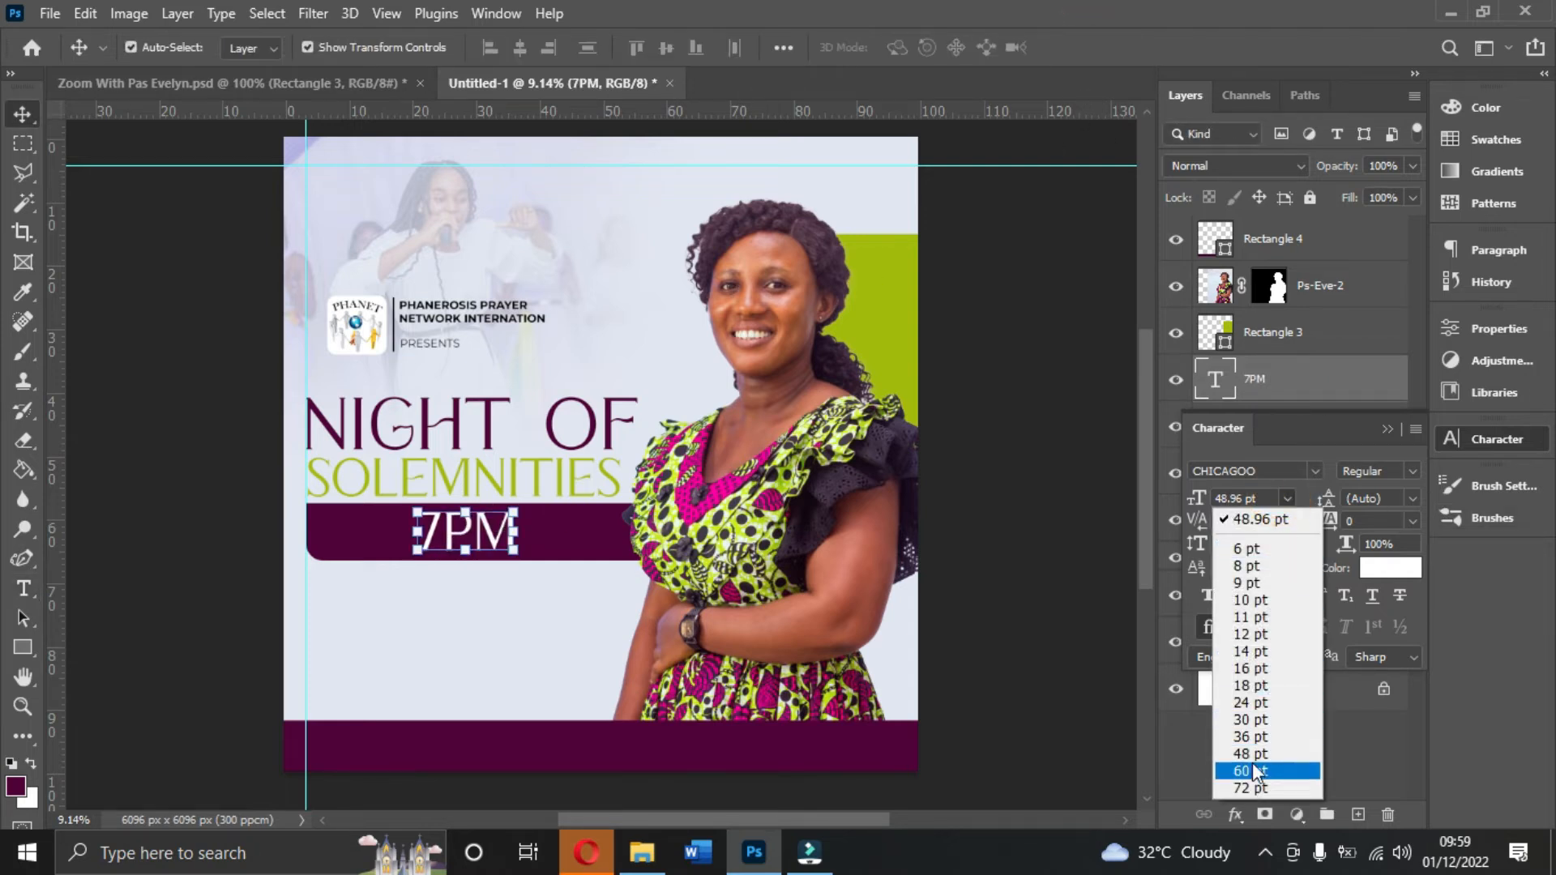
click(1256, 734)
drag(483, 541, 541, 539)
click(327, 82)
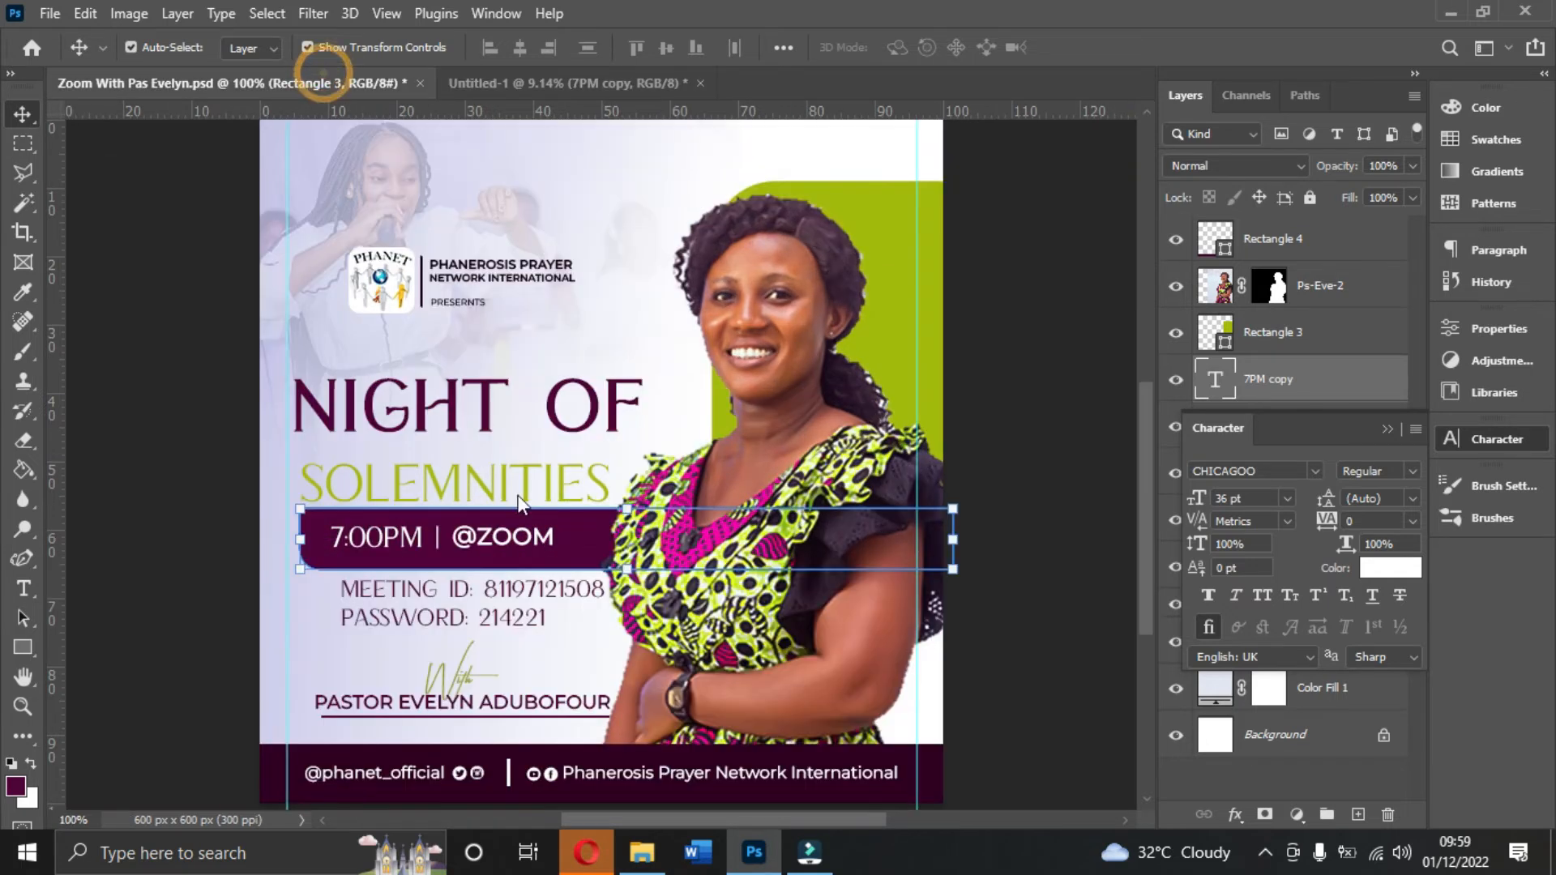
click(486, 542)
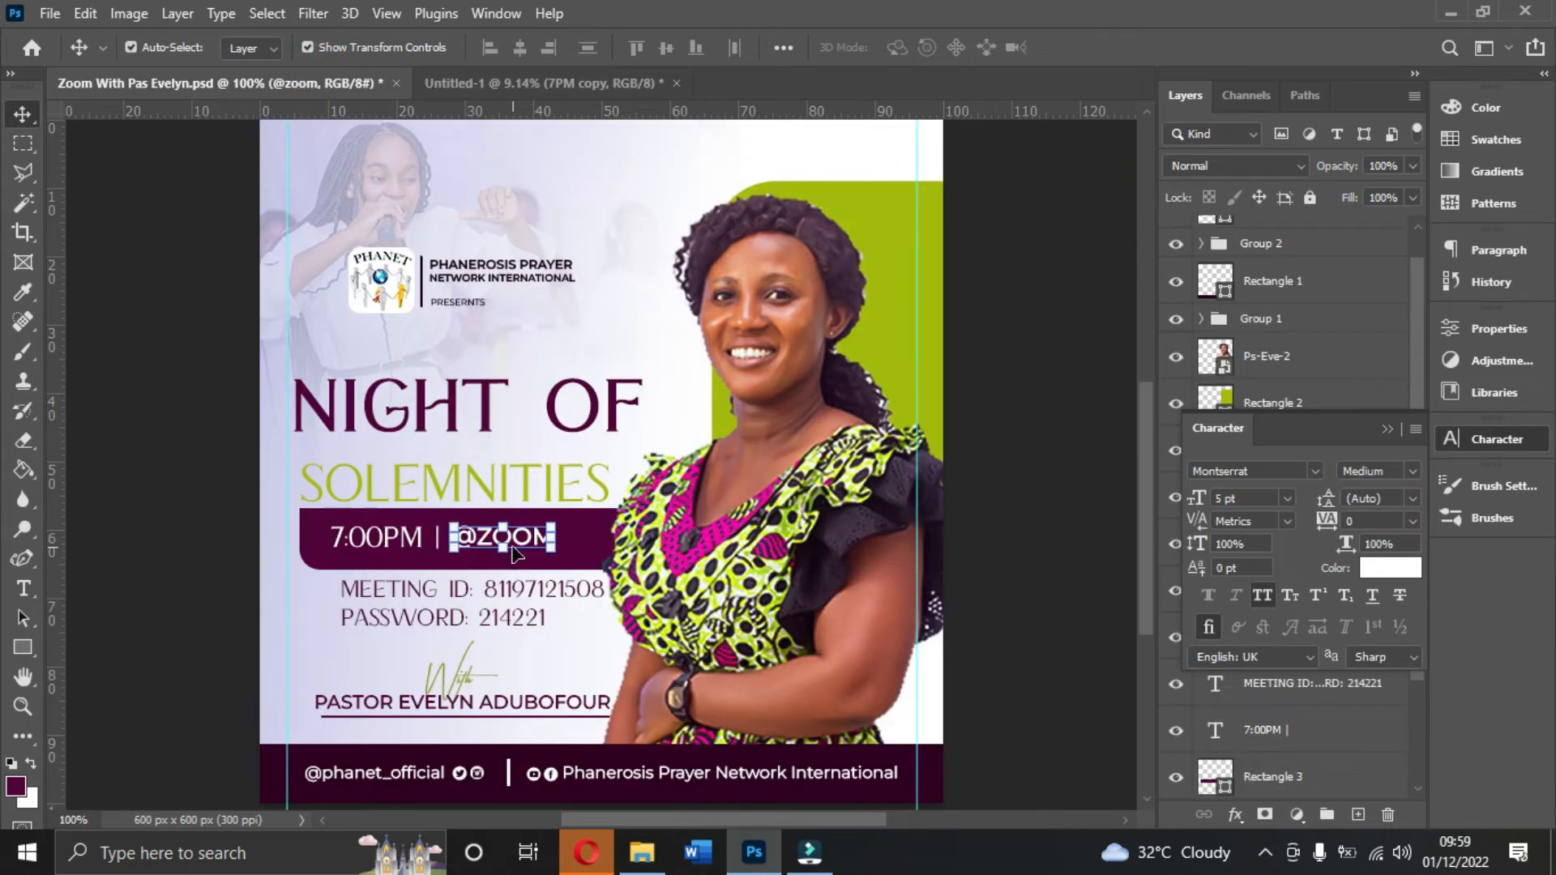
click(504, 86)
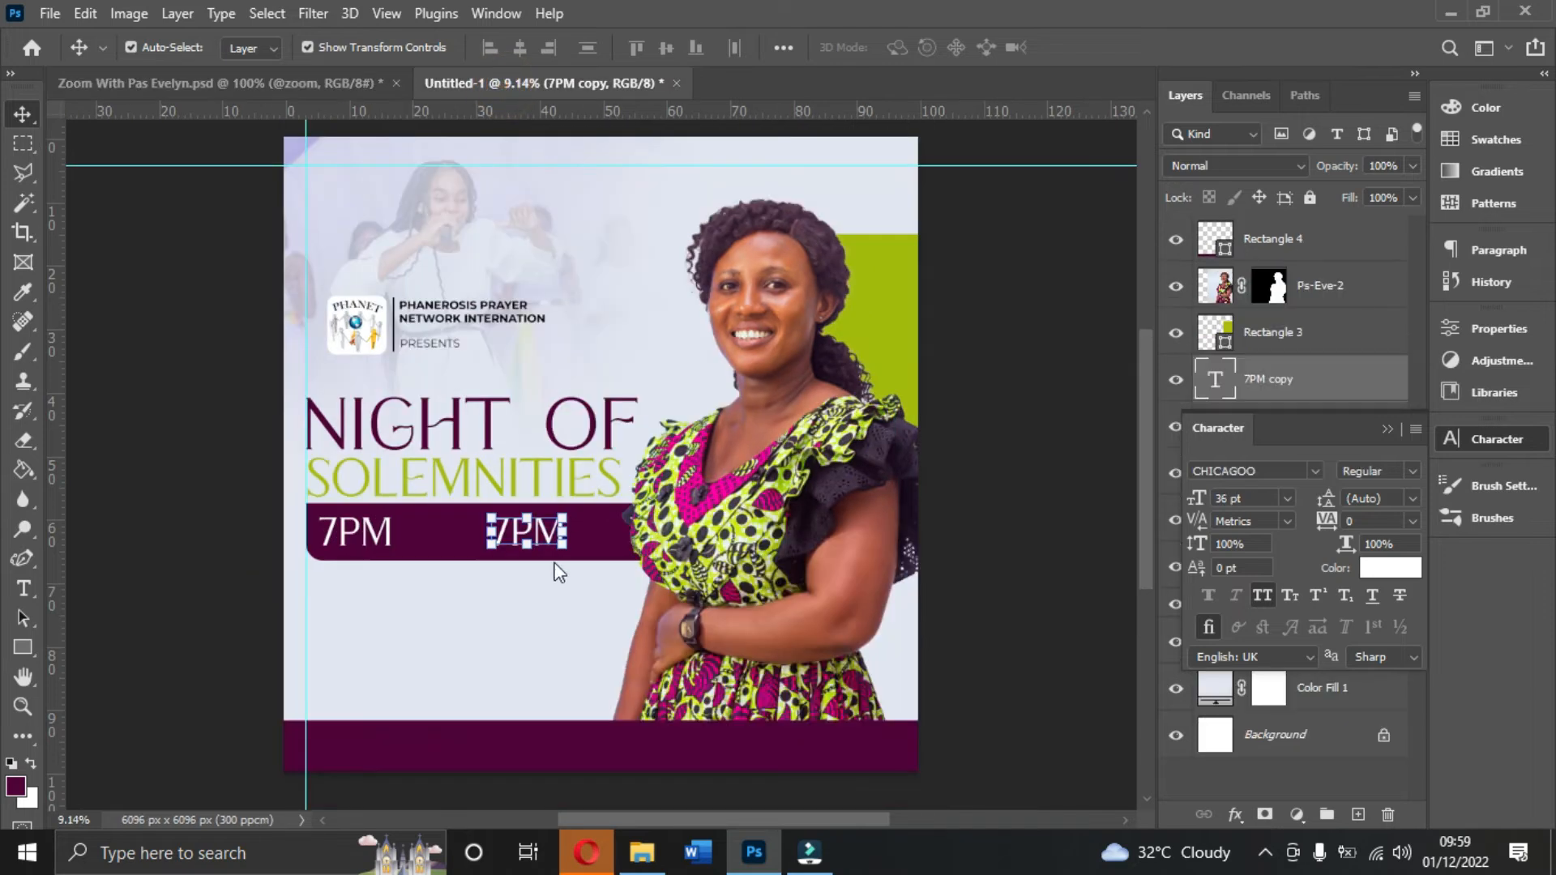
double_click(548, 535)
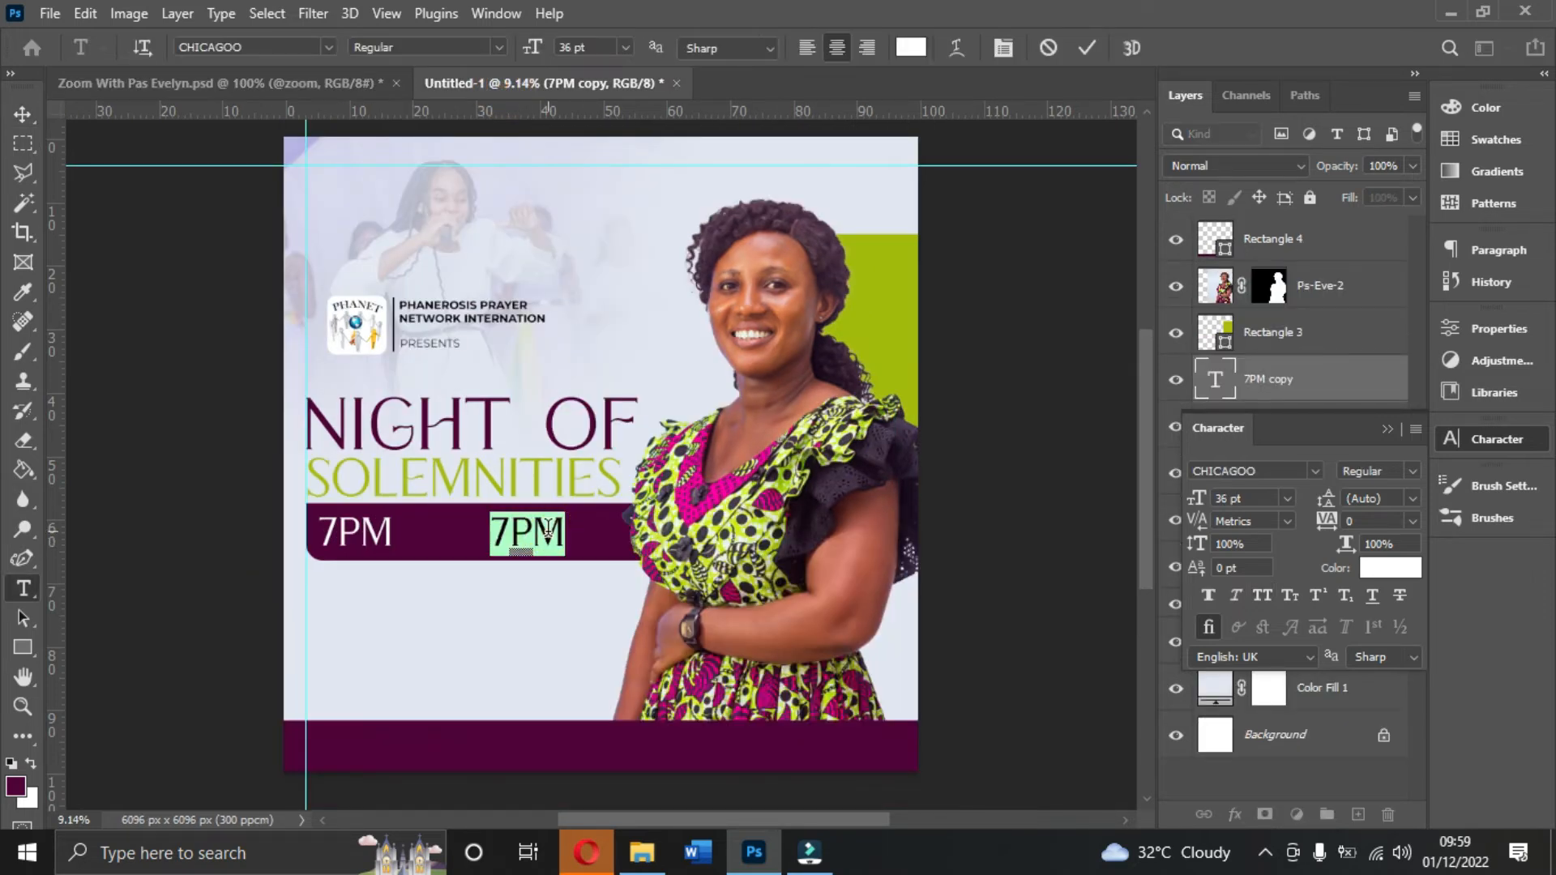
text(@)
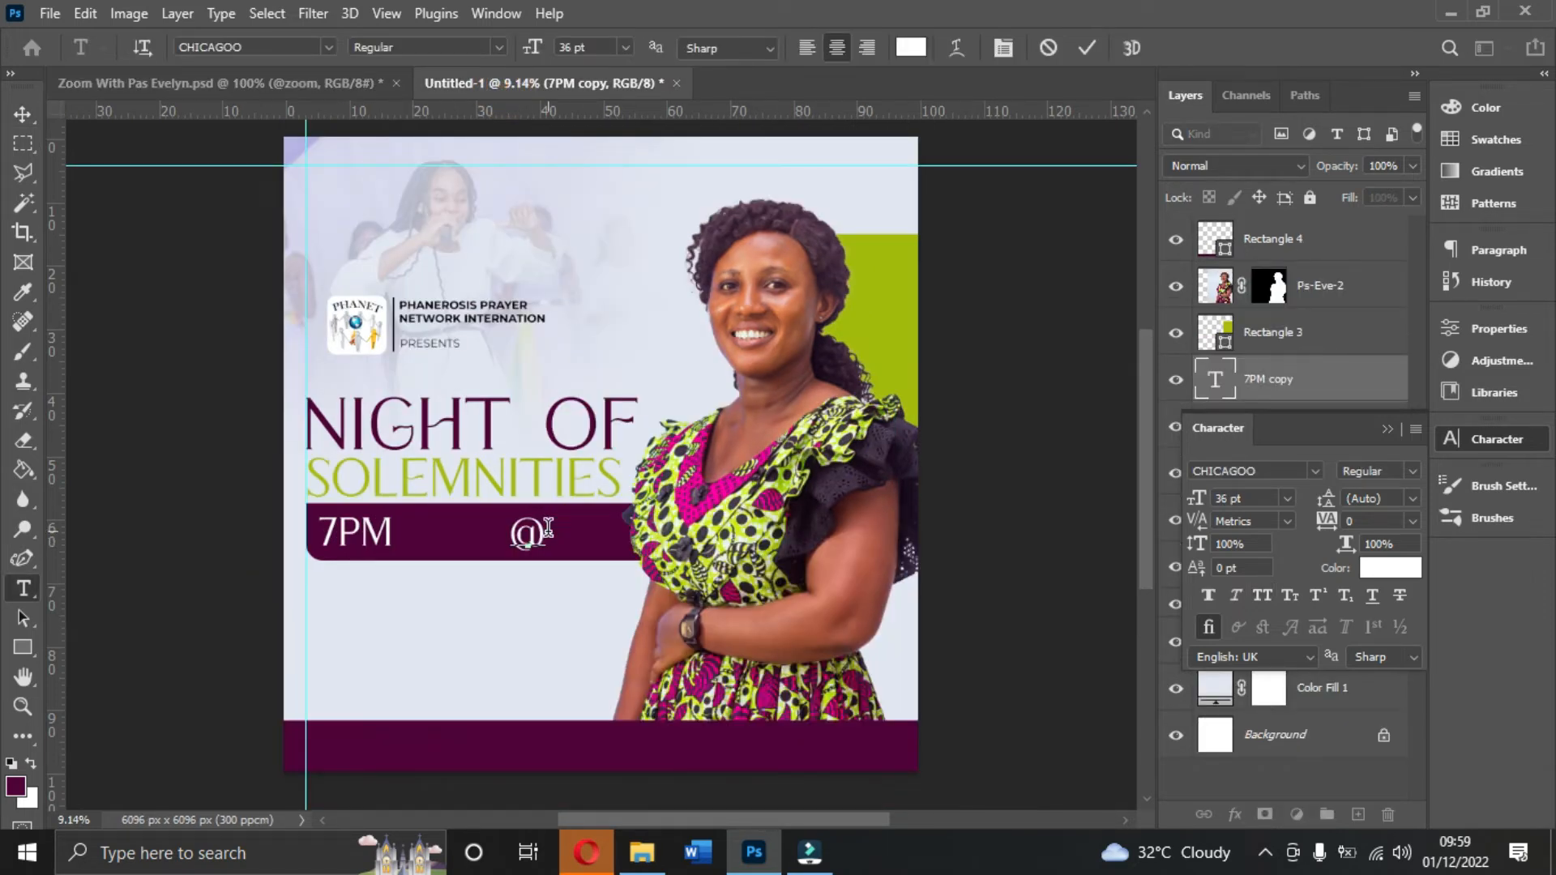
text(ZOOM)
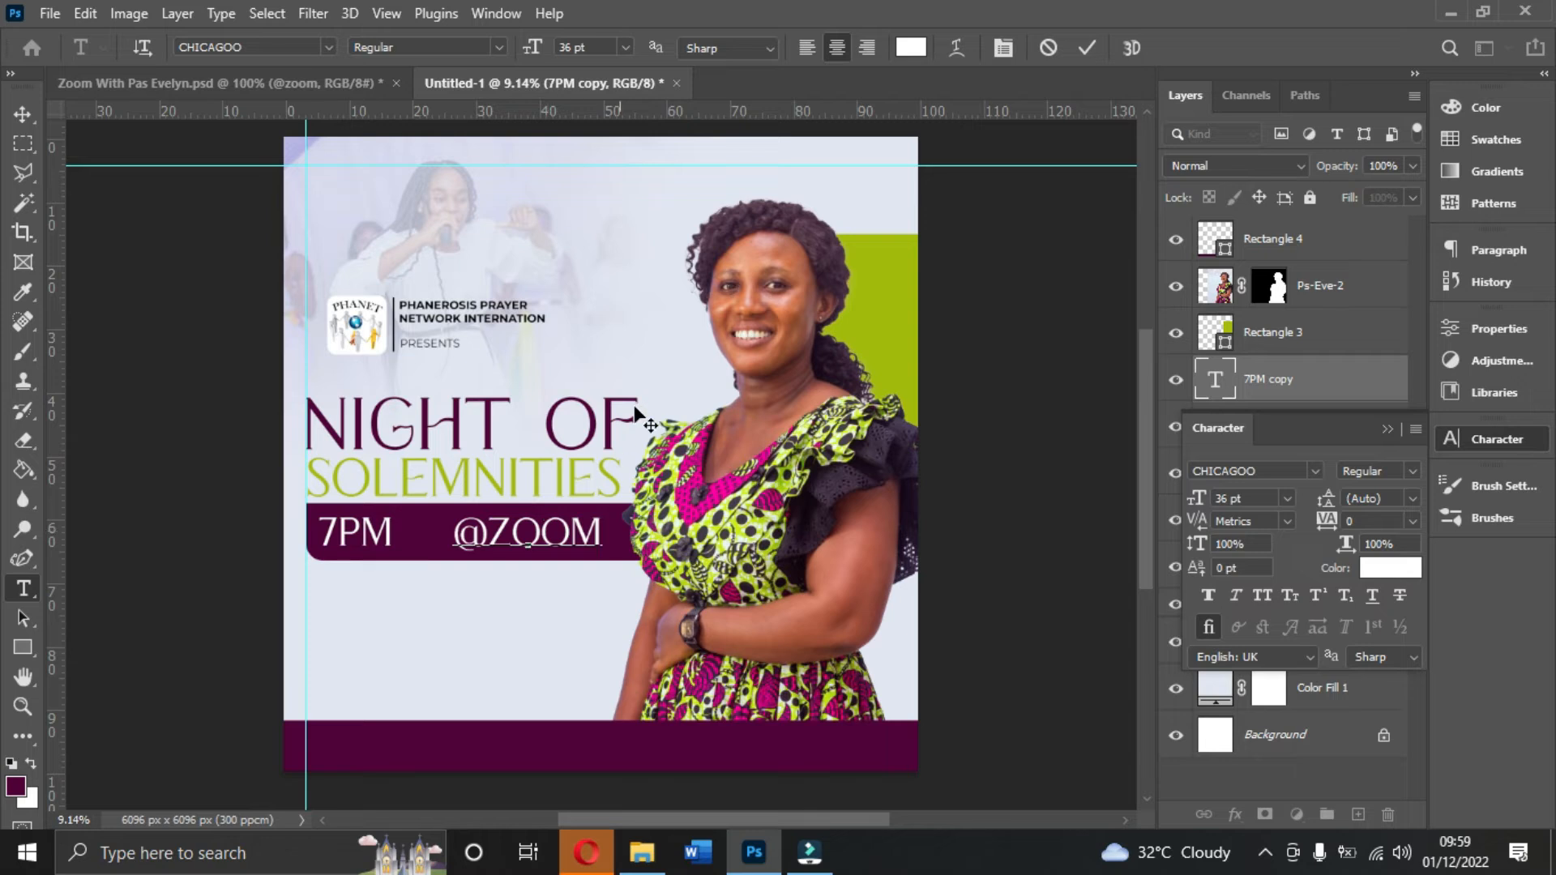
click(1088, 48)
key(v)
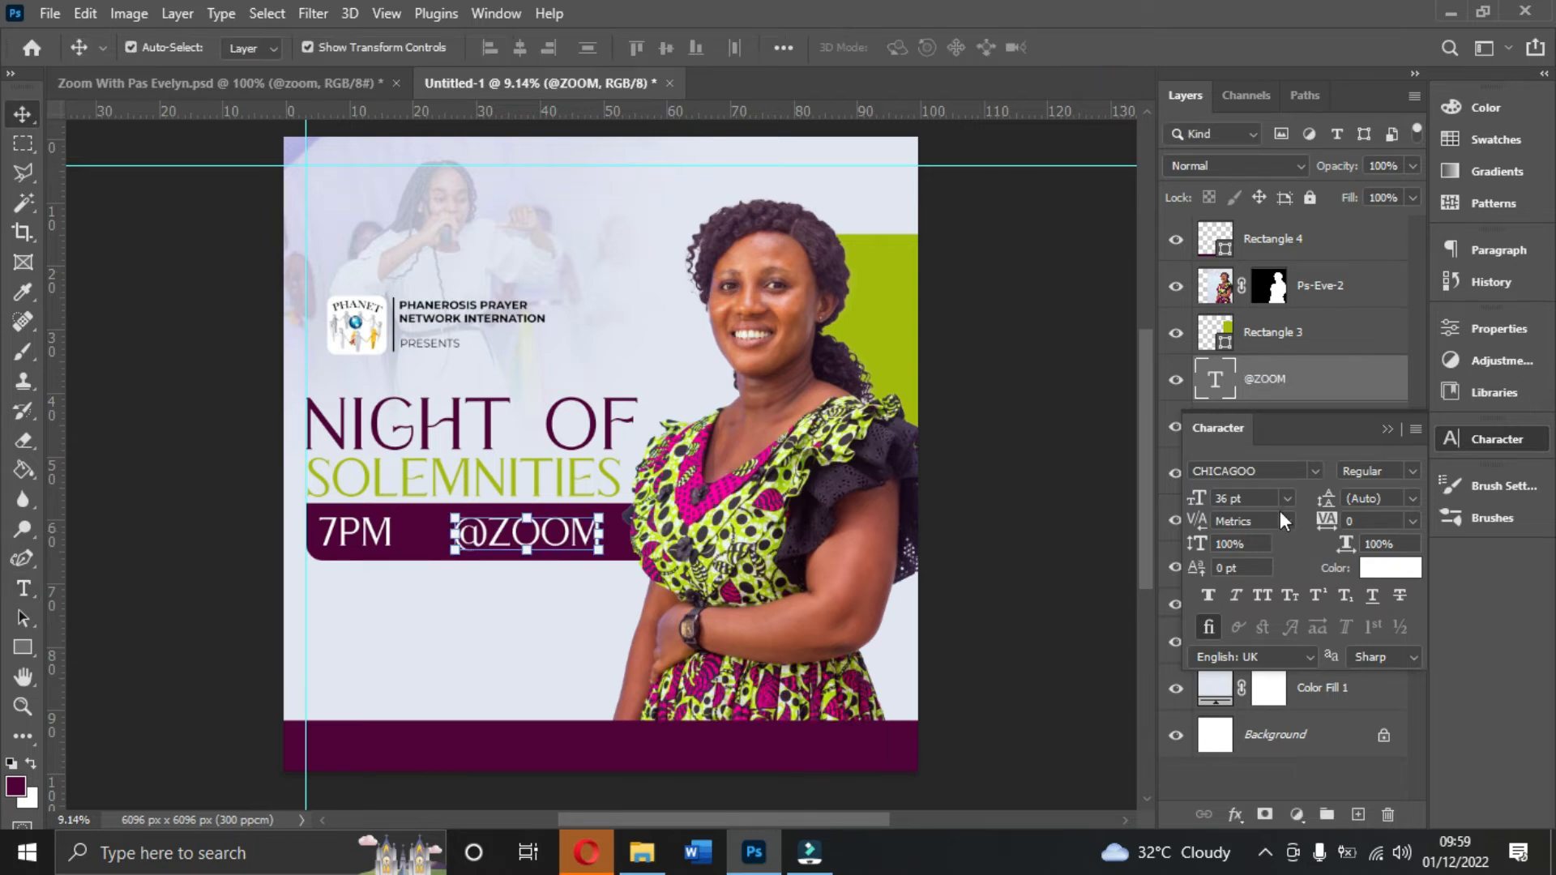
click(1286, 498)
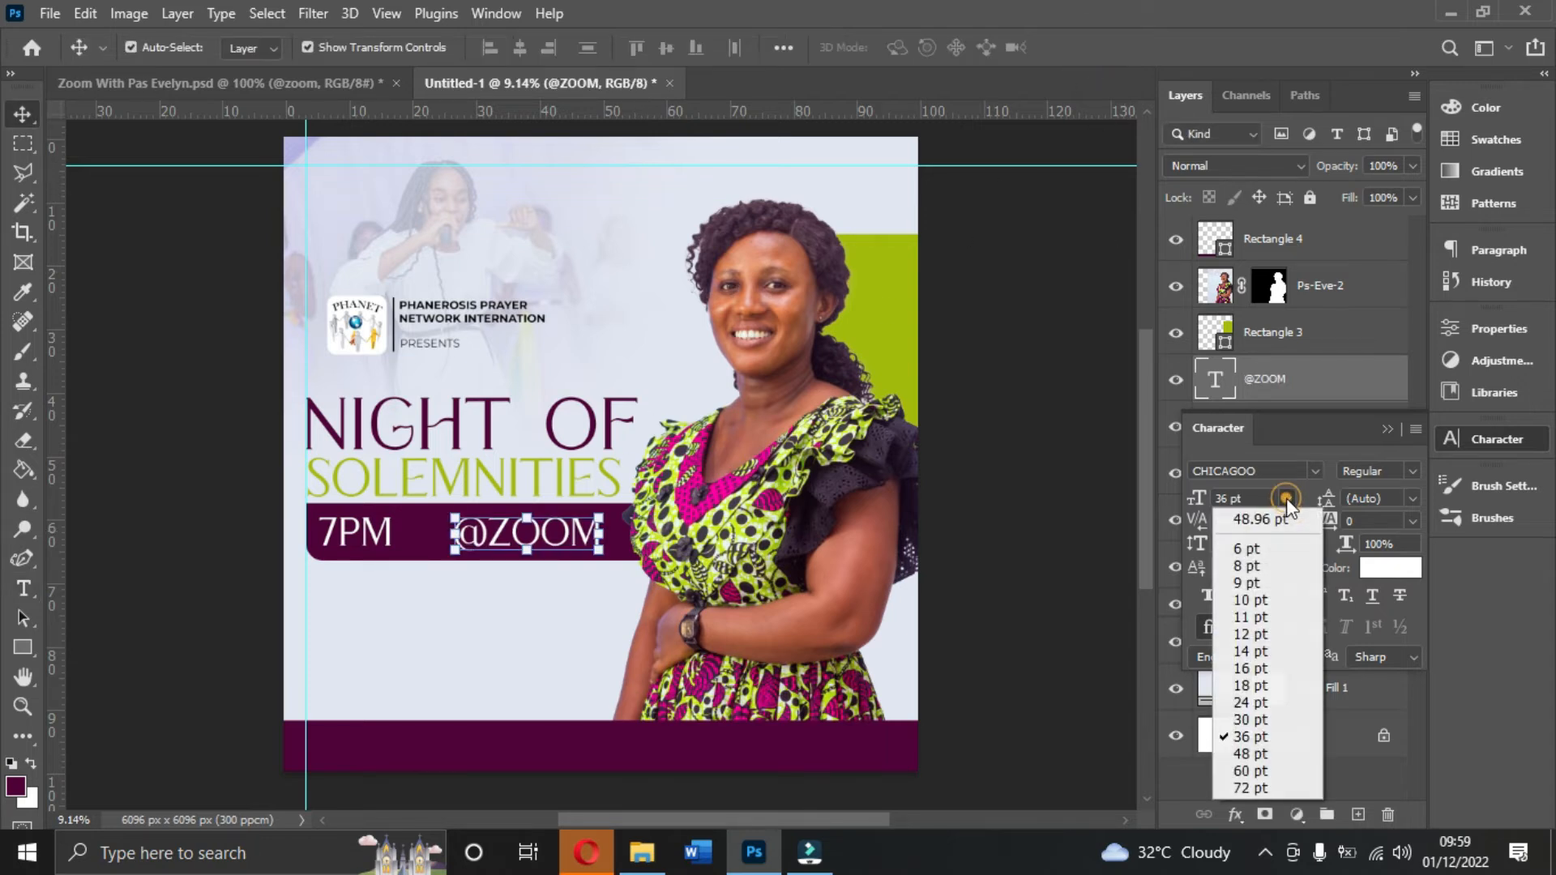
click(1250, 719)
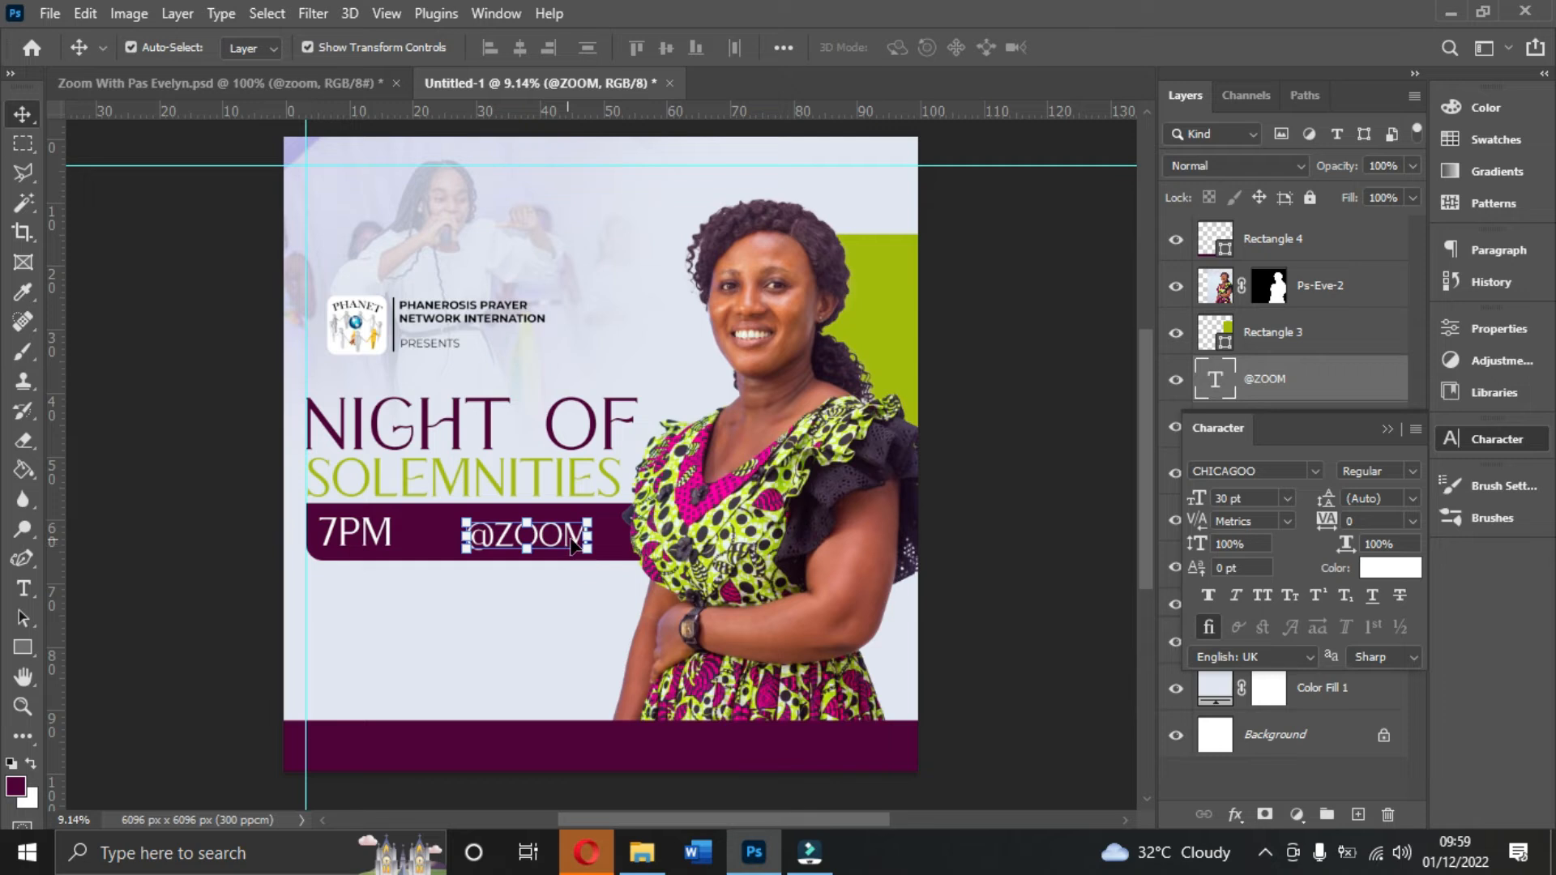
click(1287, 497)
click(1250, 702)
click(467, 588)
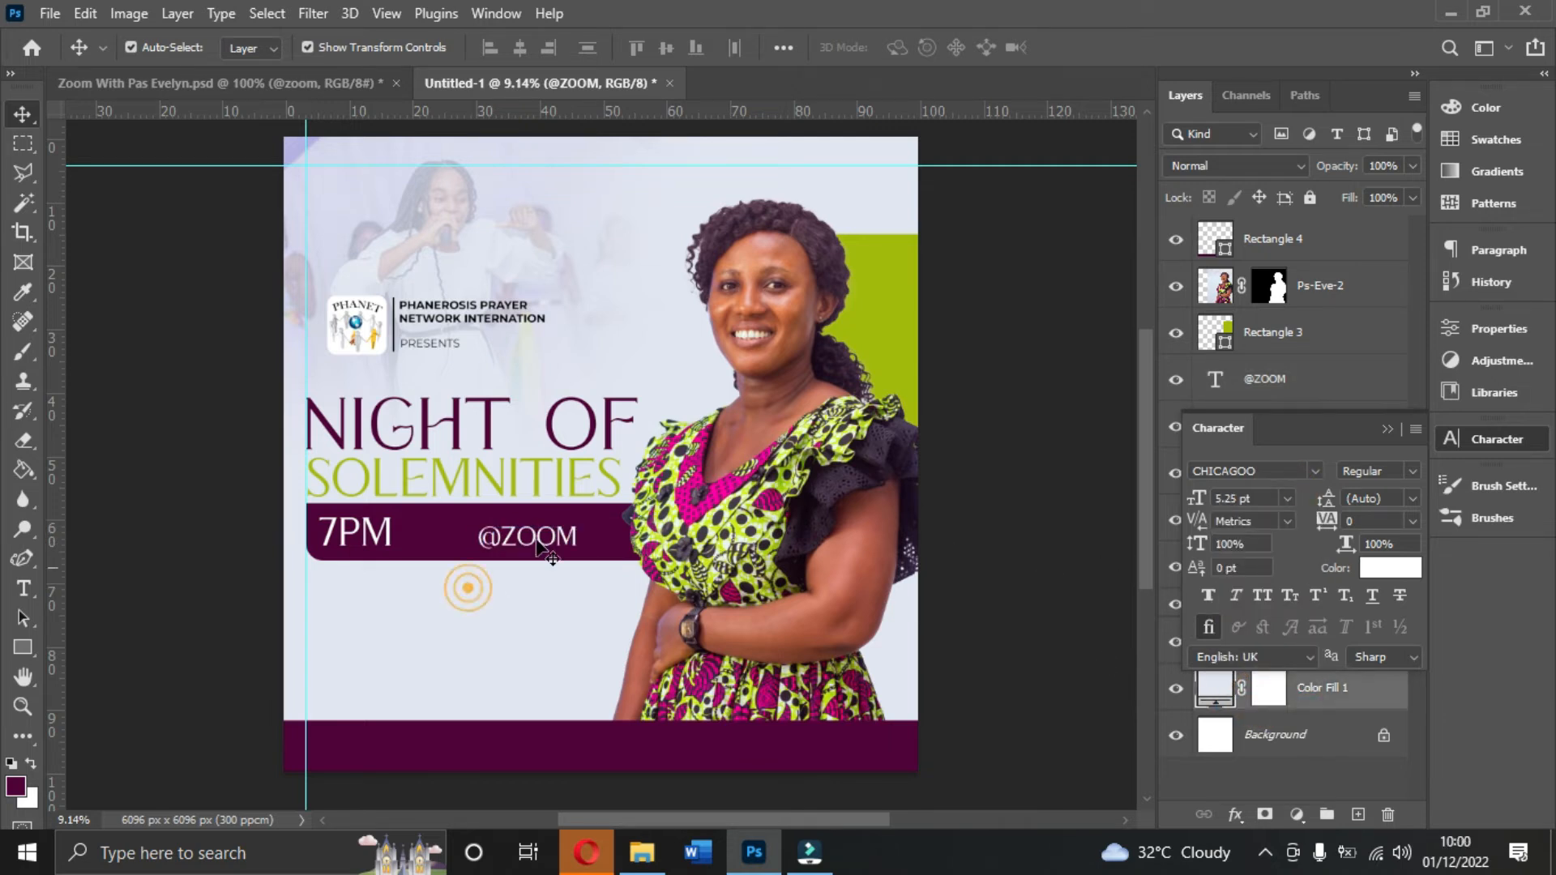
click(354, 535)
click(1287, 498)
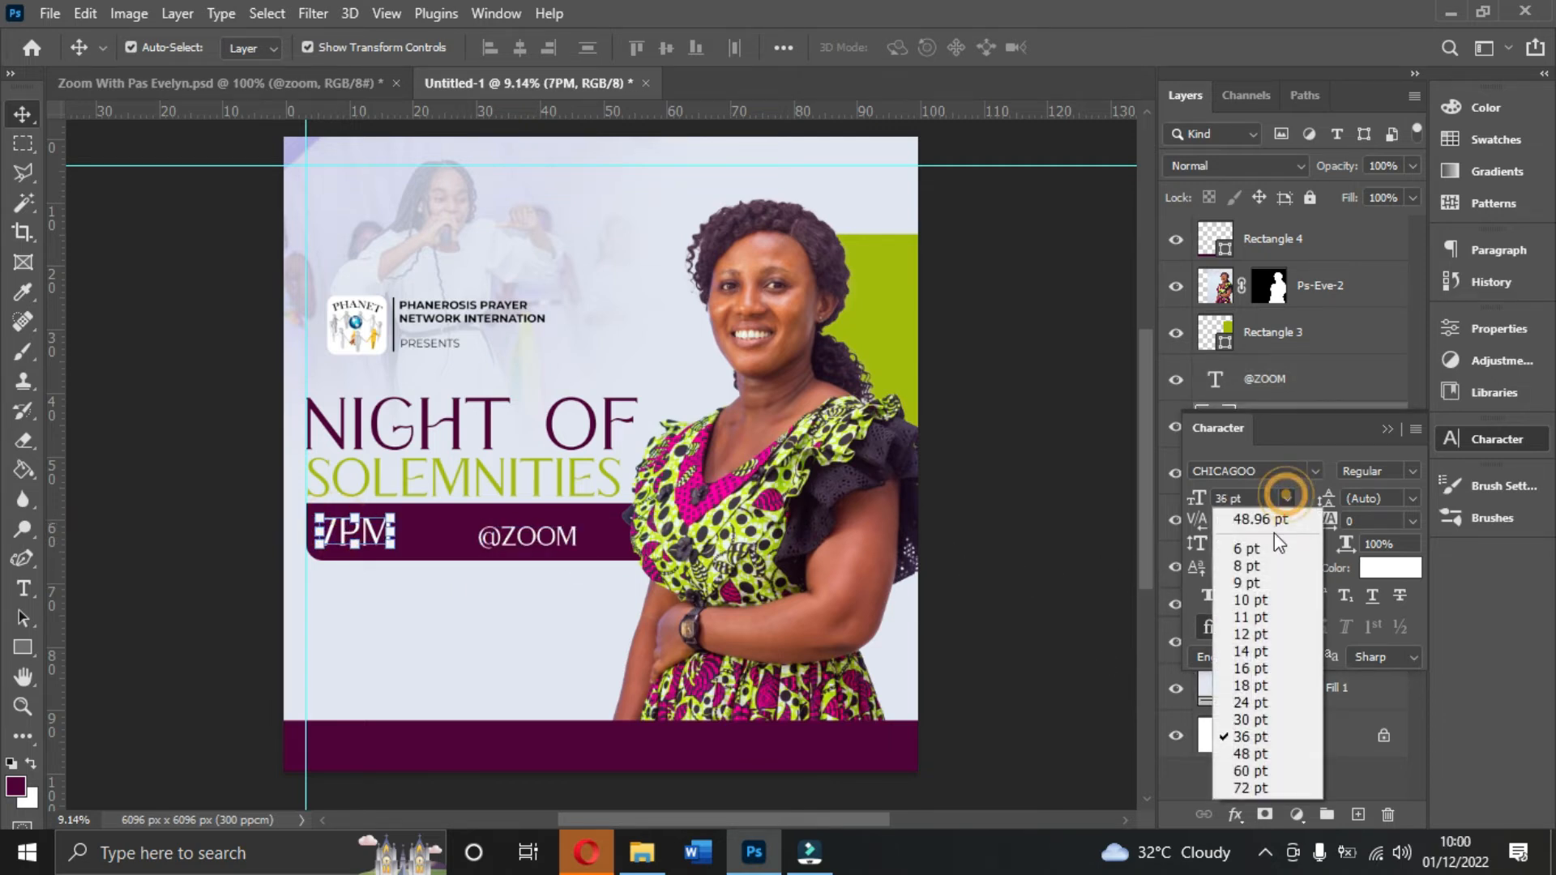
click(1255, 702)
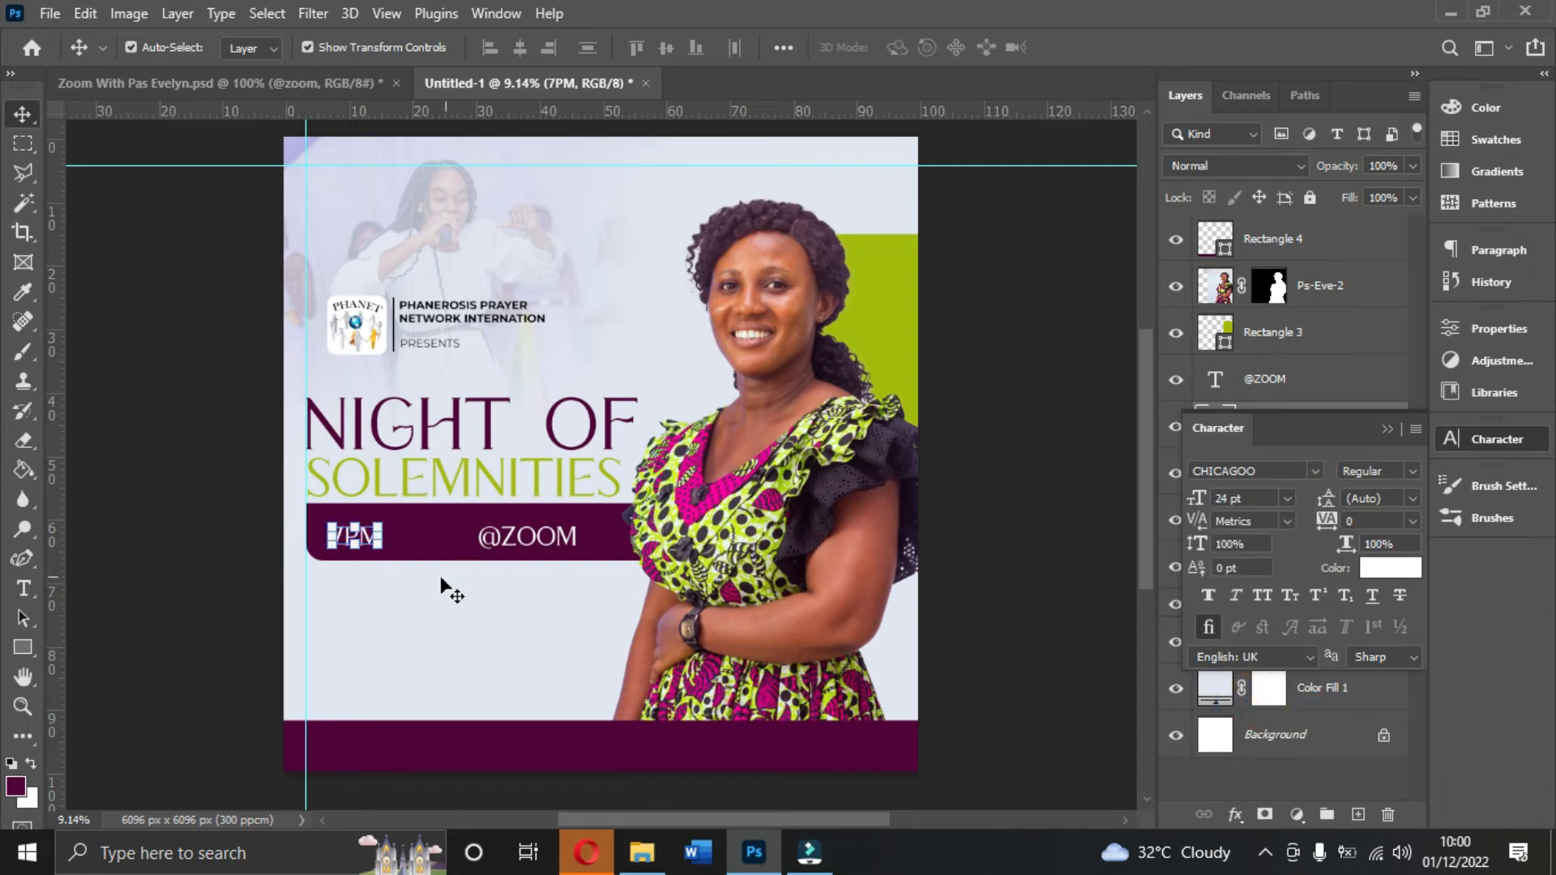
click(416, 574)
drag(350, 531, 378, 538)
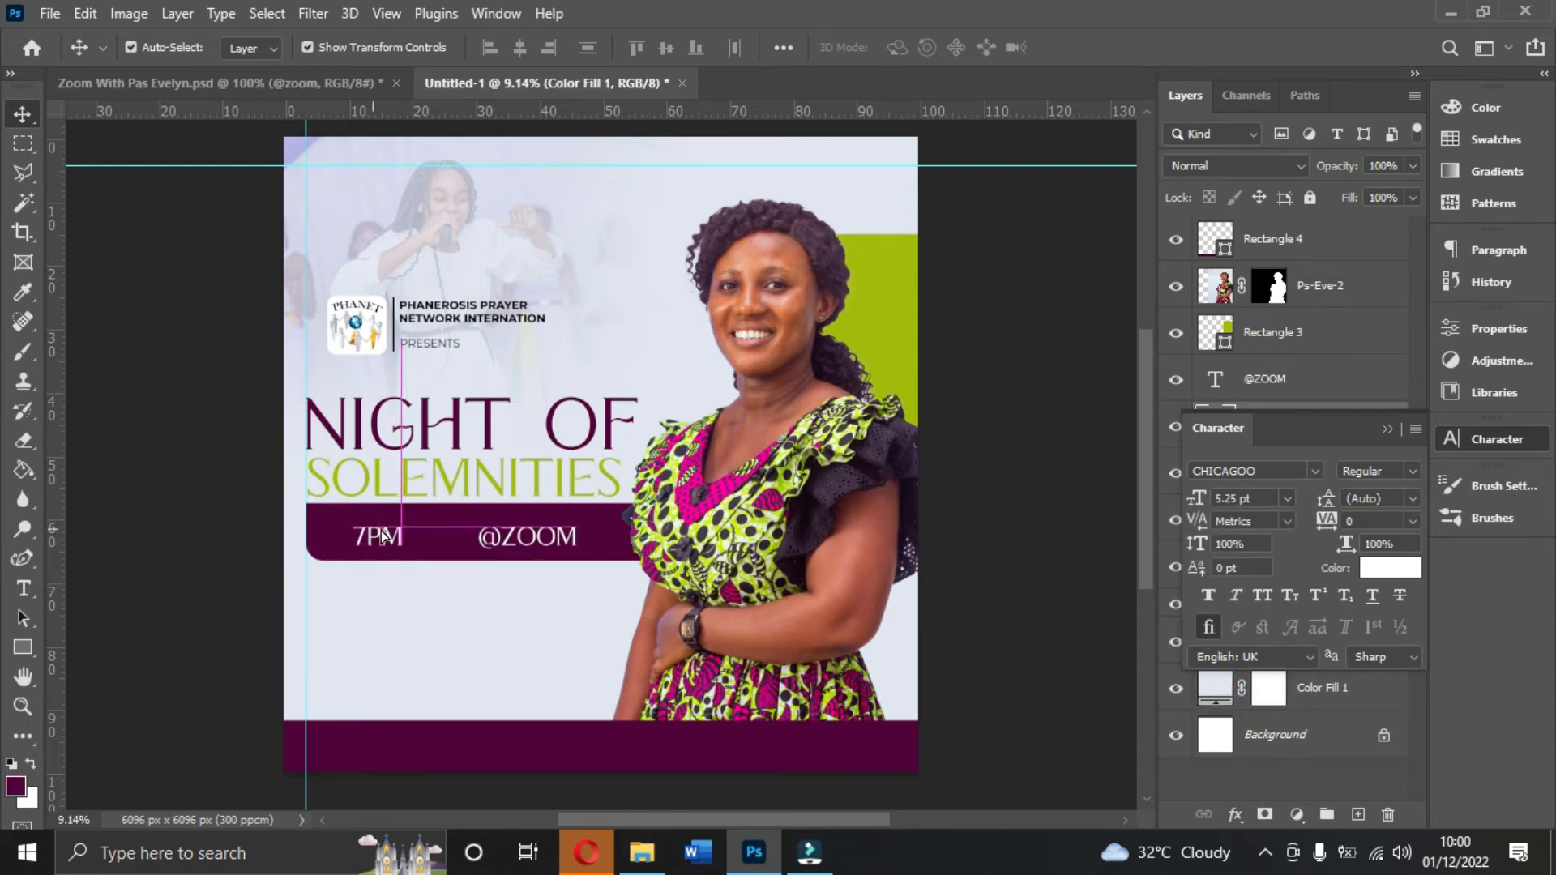
drag(533, 542, 482, 541)
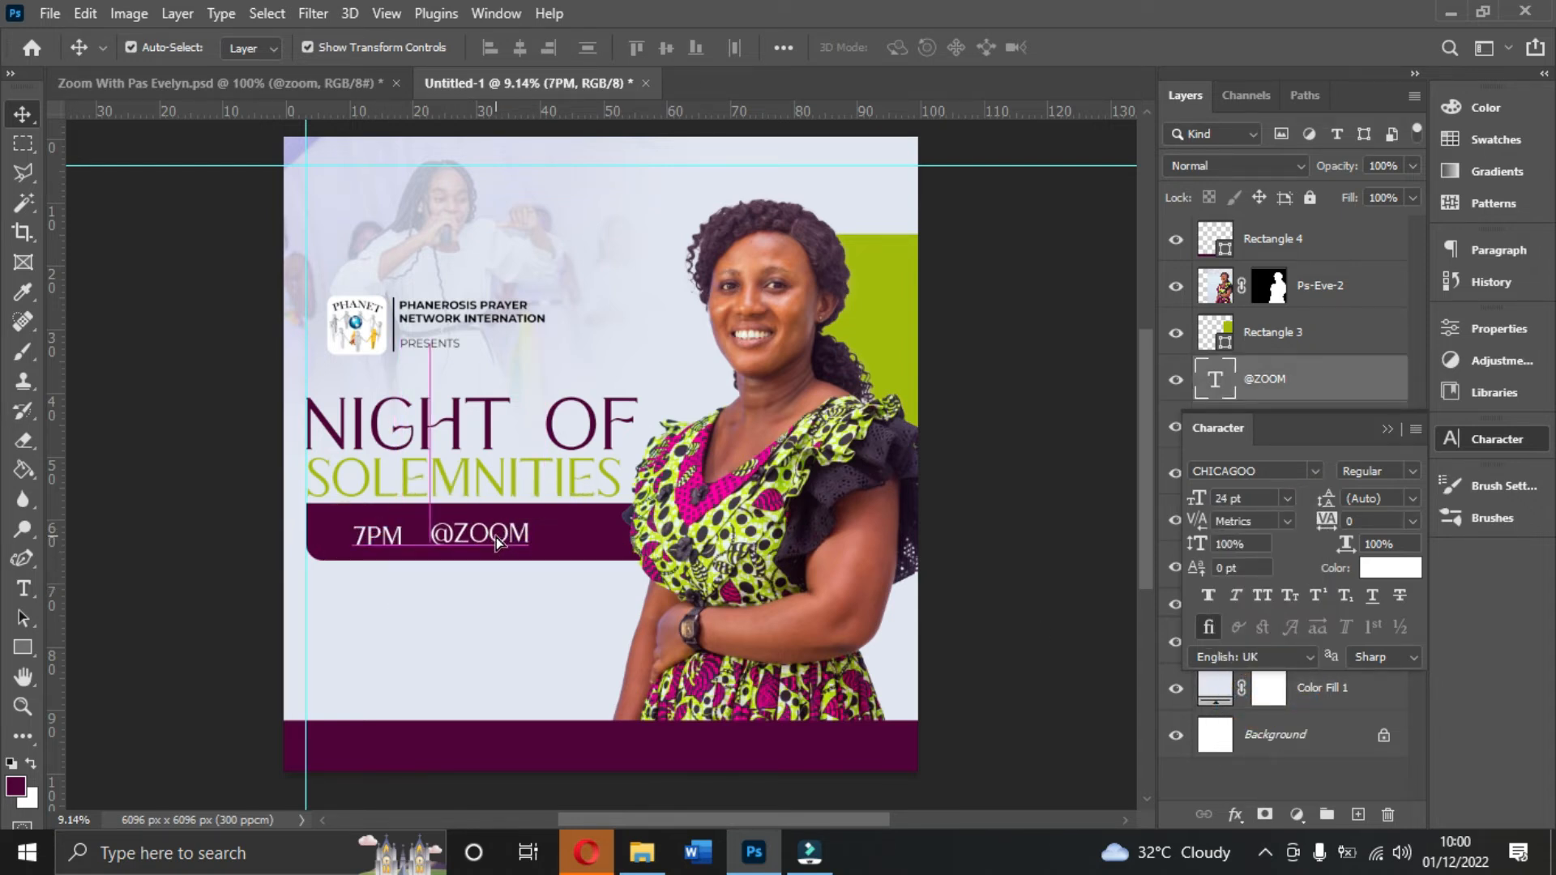
click(1287, 498)
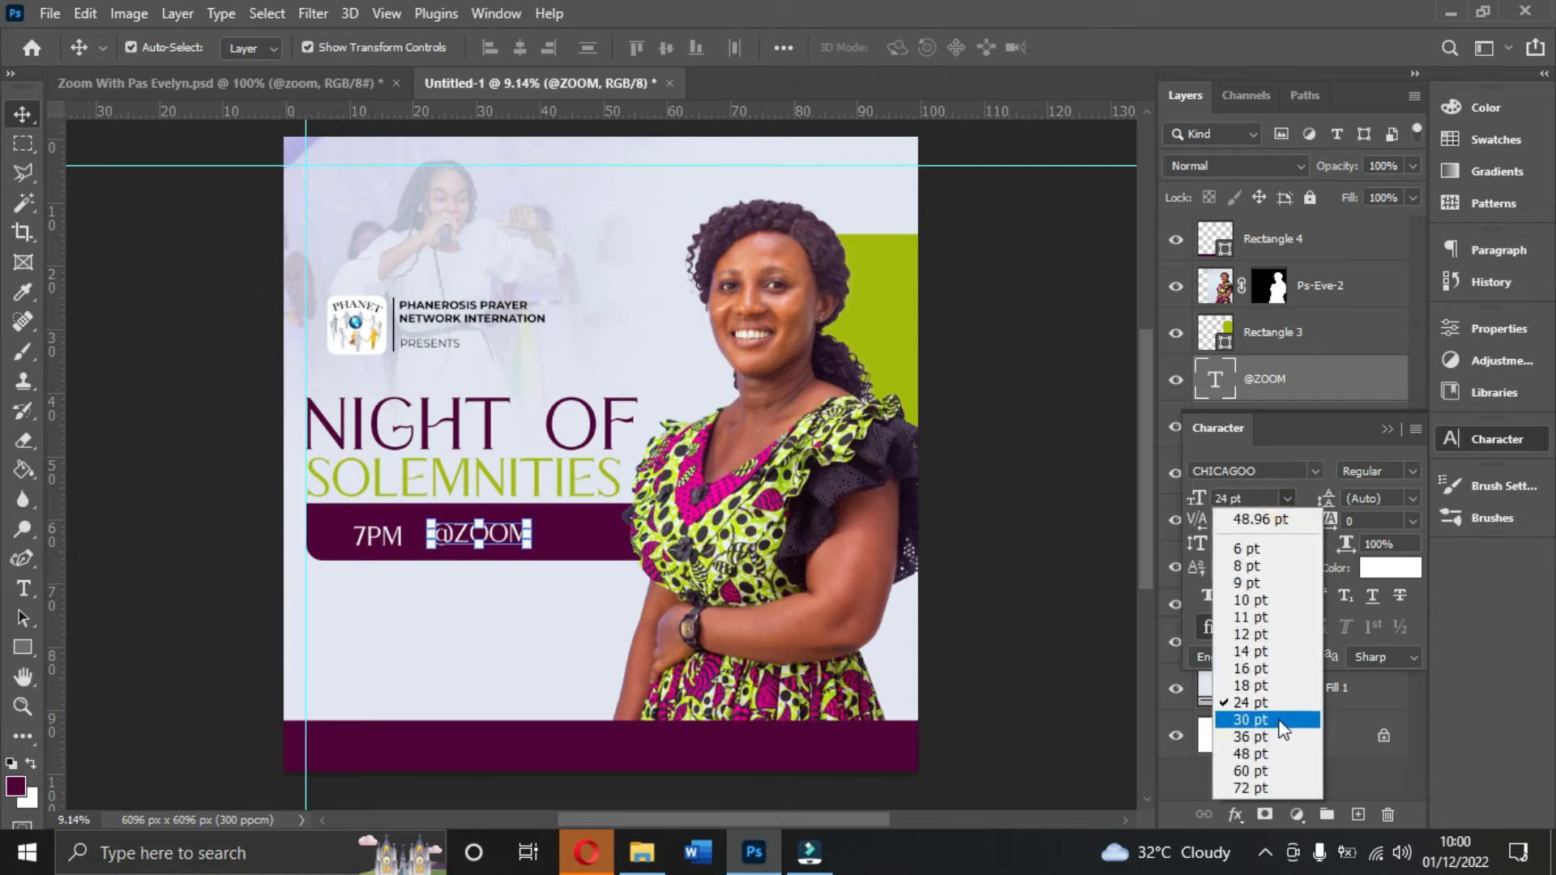
click(1252, 724)
click(438, 616)
click(377, 535)
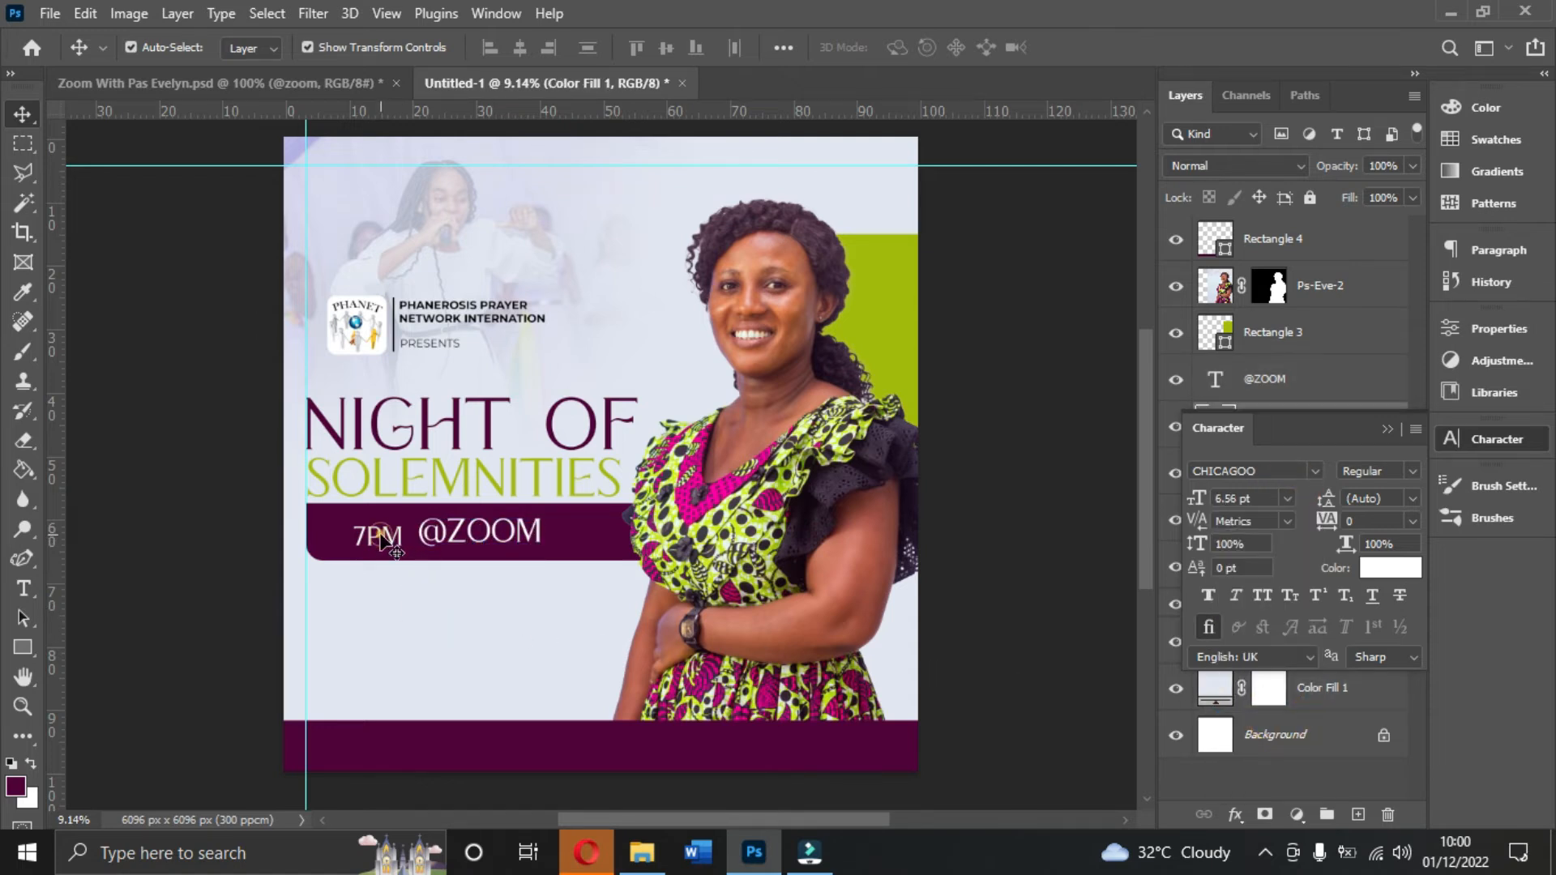
click(1287, 498)
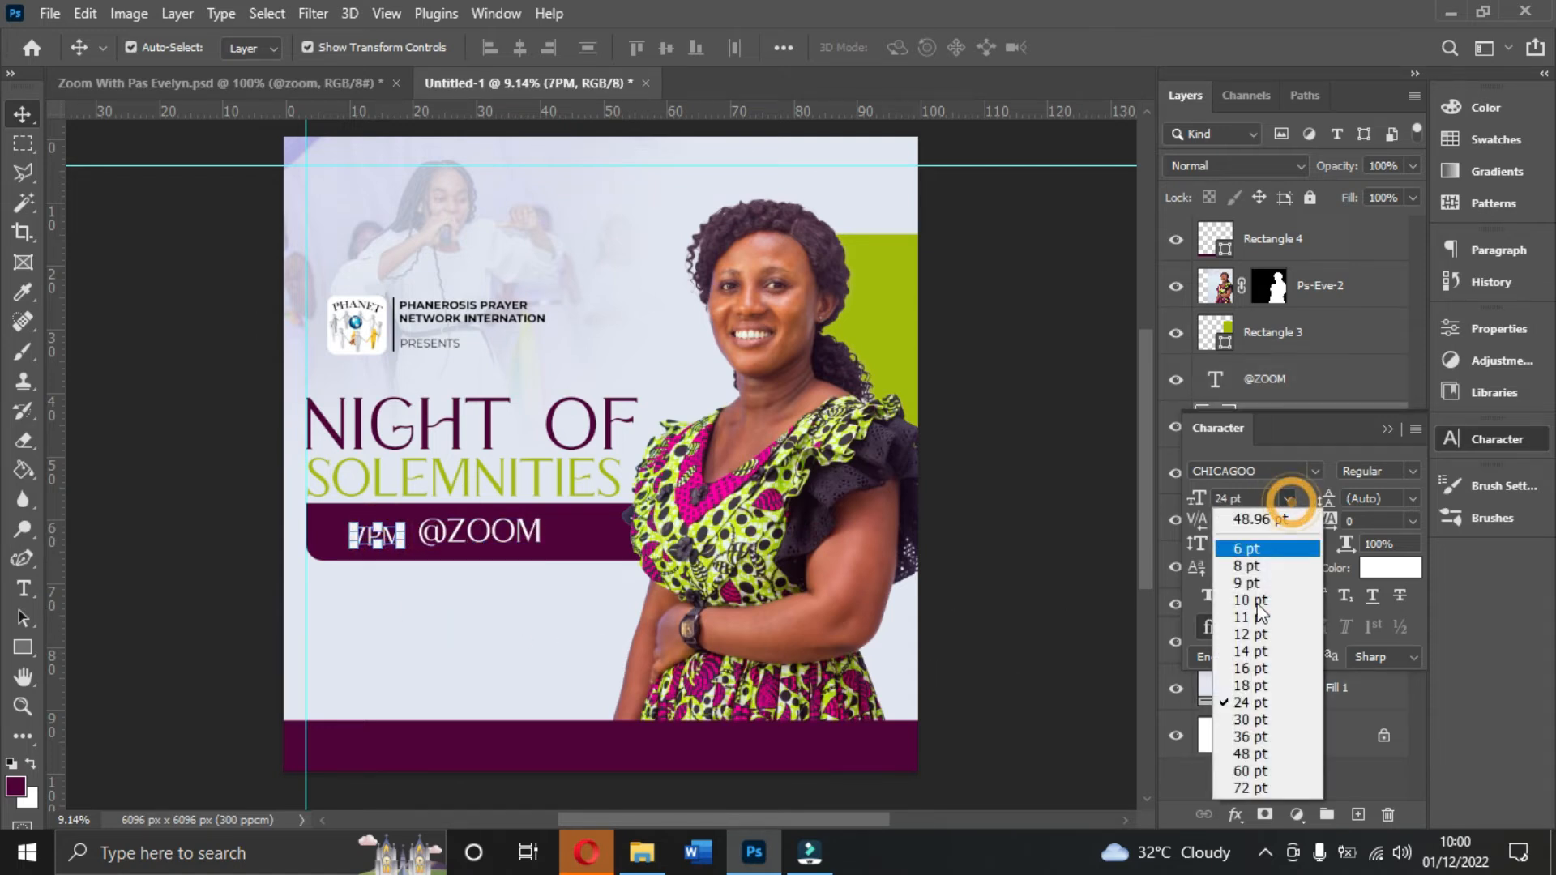
click(1252, 724)
drag(392, 537, 373, 535)
drag(479, 531, 491, 531)
drag(372, 528, 381, 527)
drag(389, 532, 396, 534)
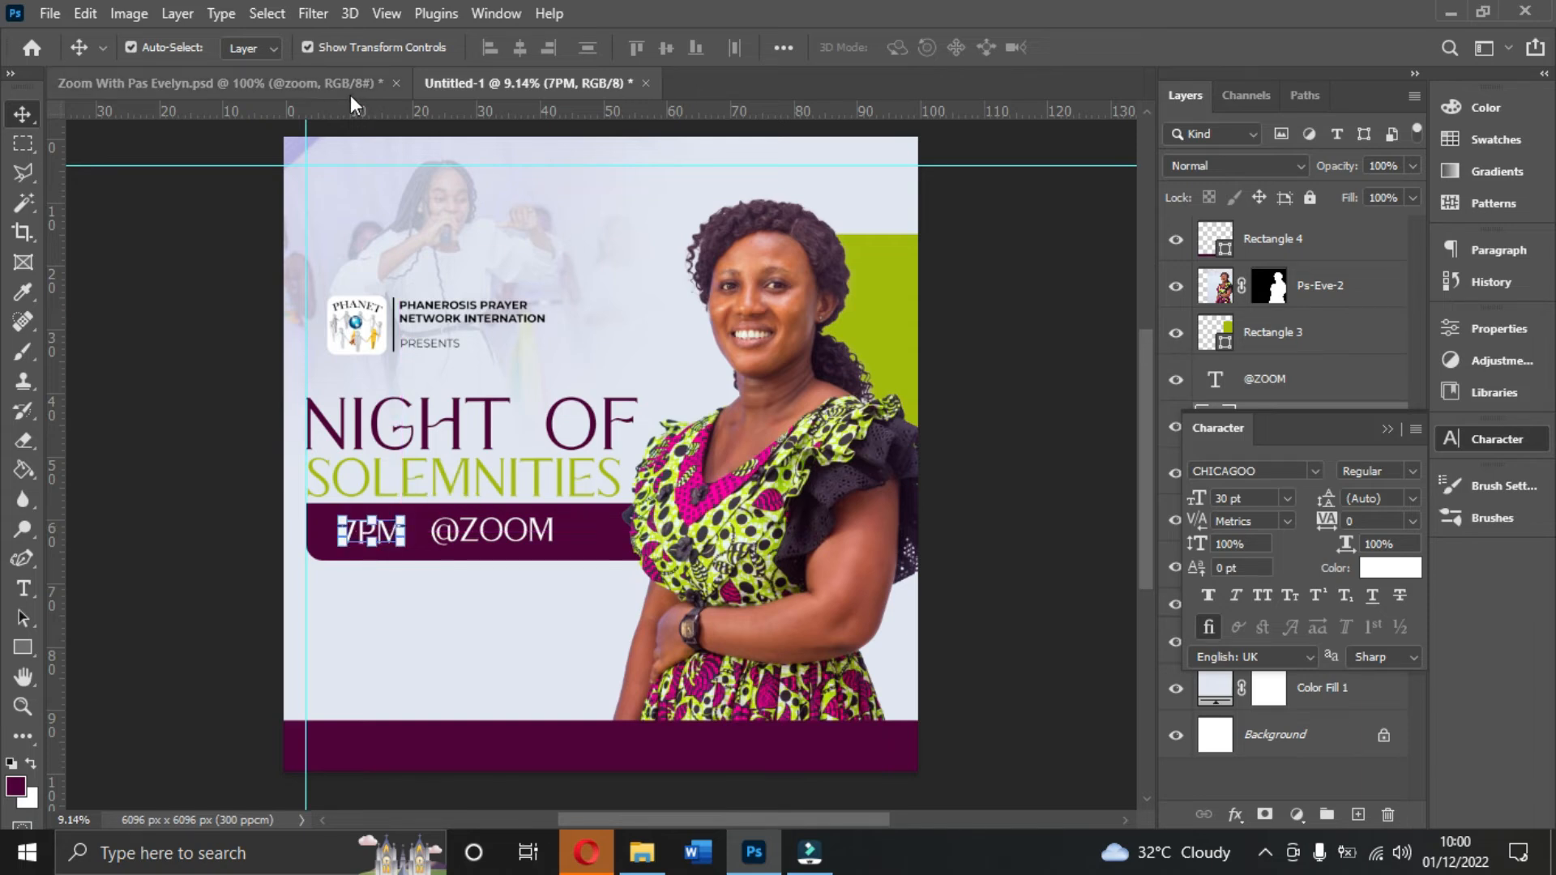
- Copy the meeting ID and password text from the reference flyer and return to the new flyer
click(308, 81)
click(415, 612)
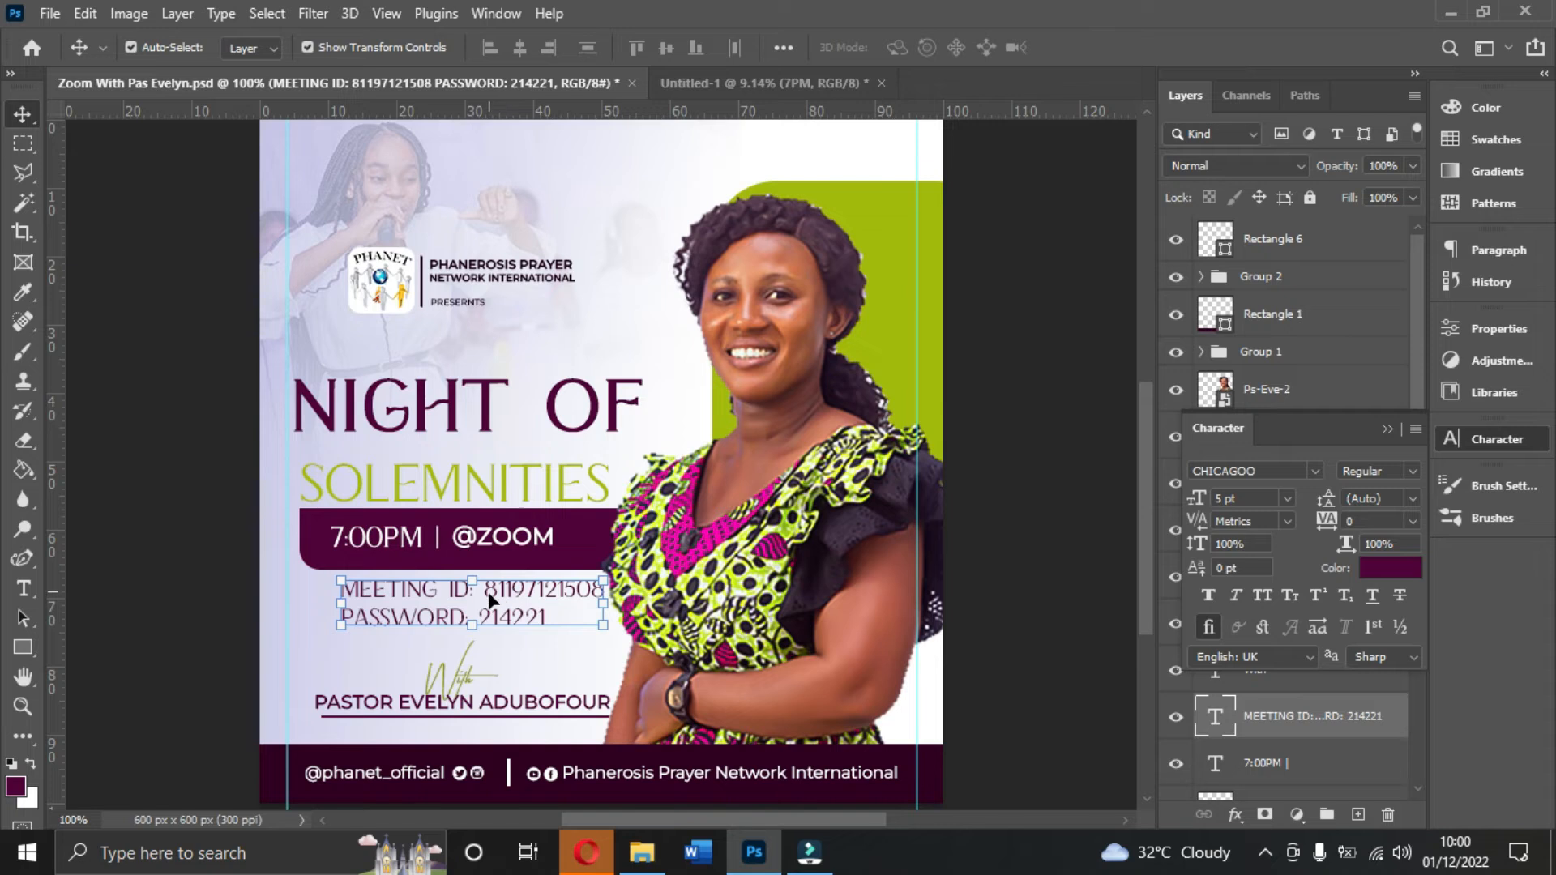
double_click(412, 609)
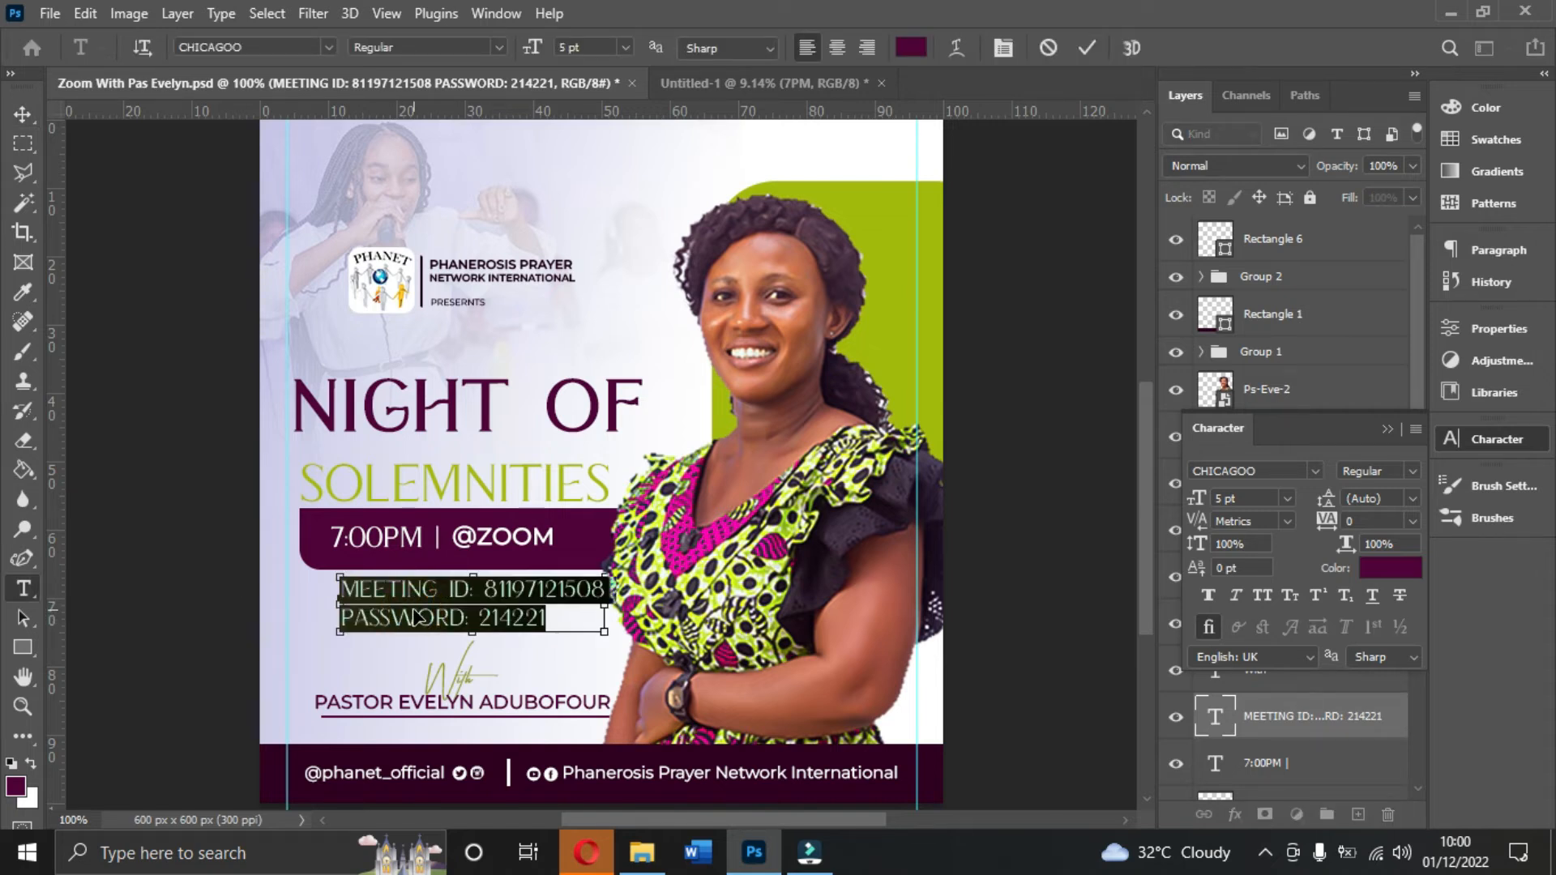
click(1091, 49)
click(728, 84)
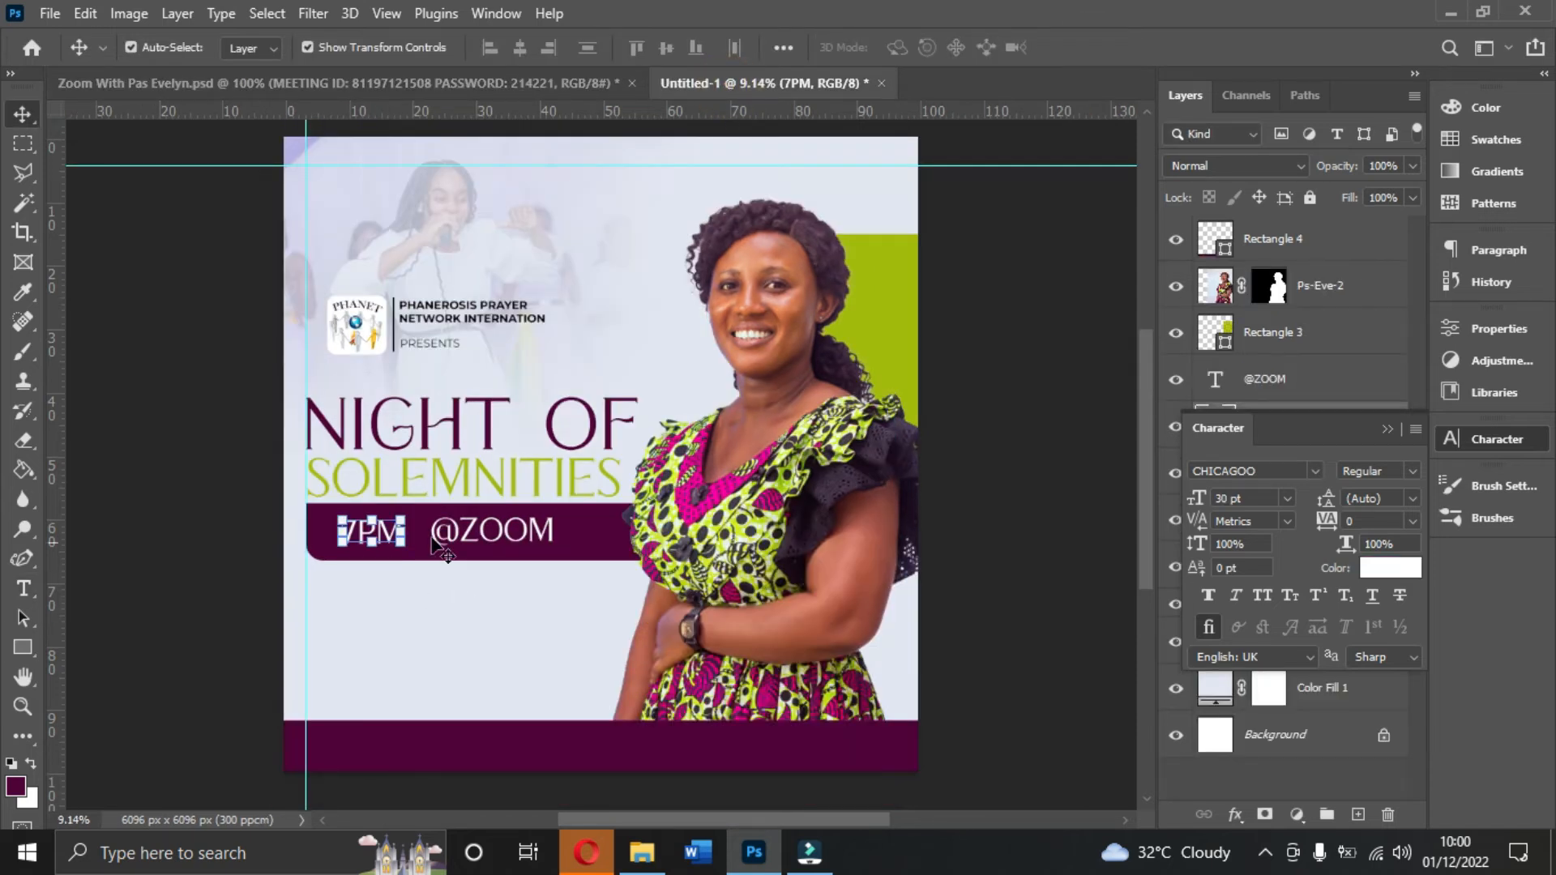
- Duplicate NIGHT OF below the purple bar at 30 pt and replace the copy's text with the copied meeting ID and password
click(475, 486)
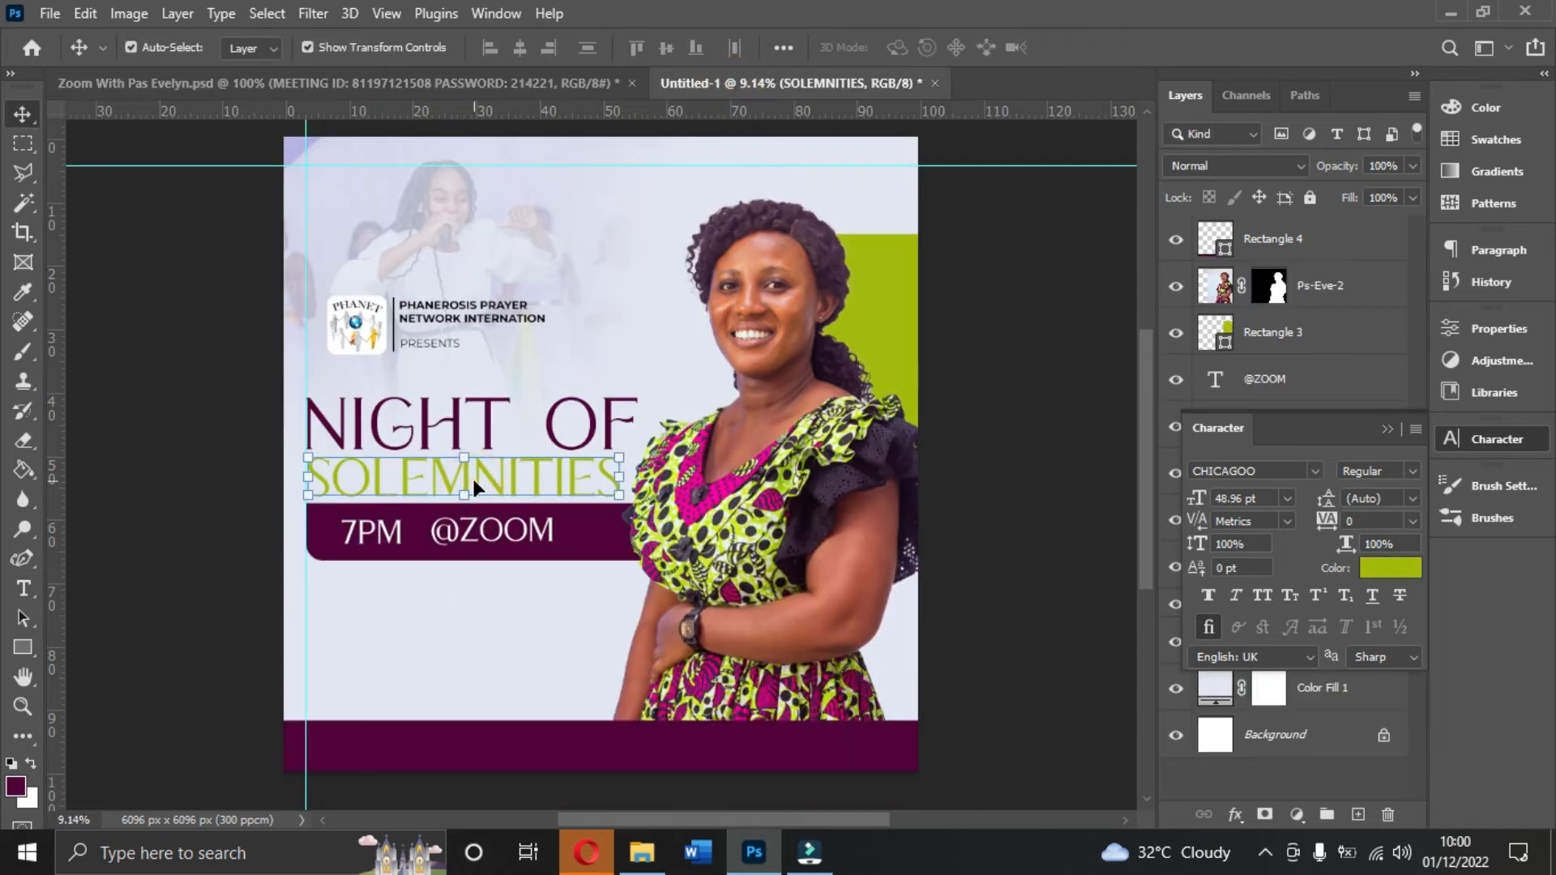
click(526, 409)
drag(525, 407, 523, 589)
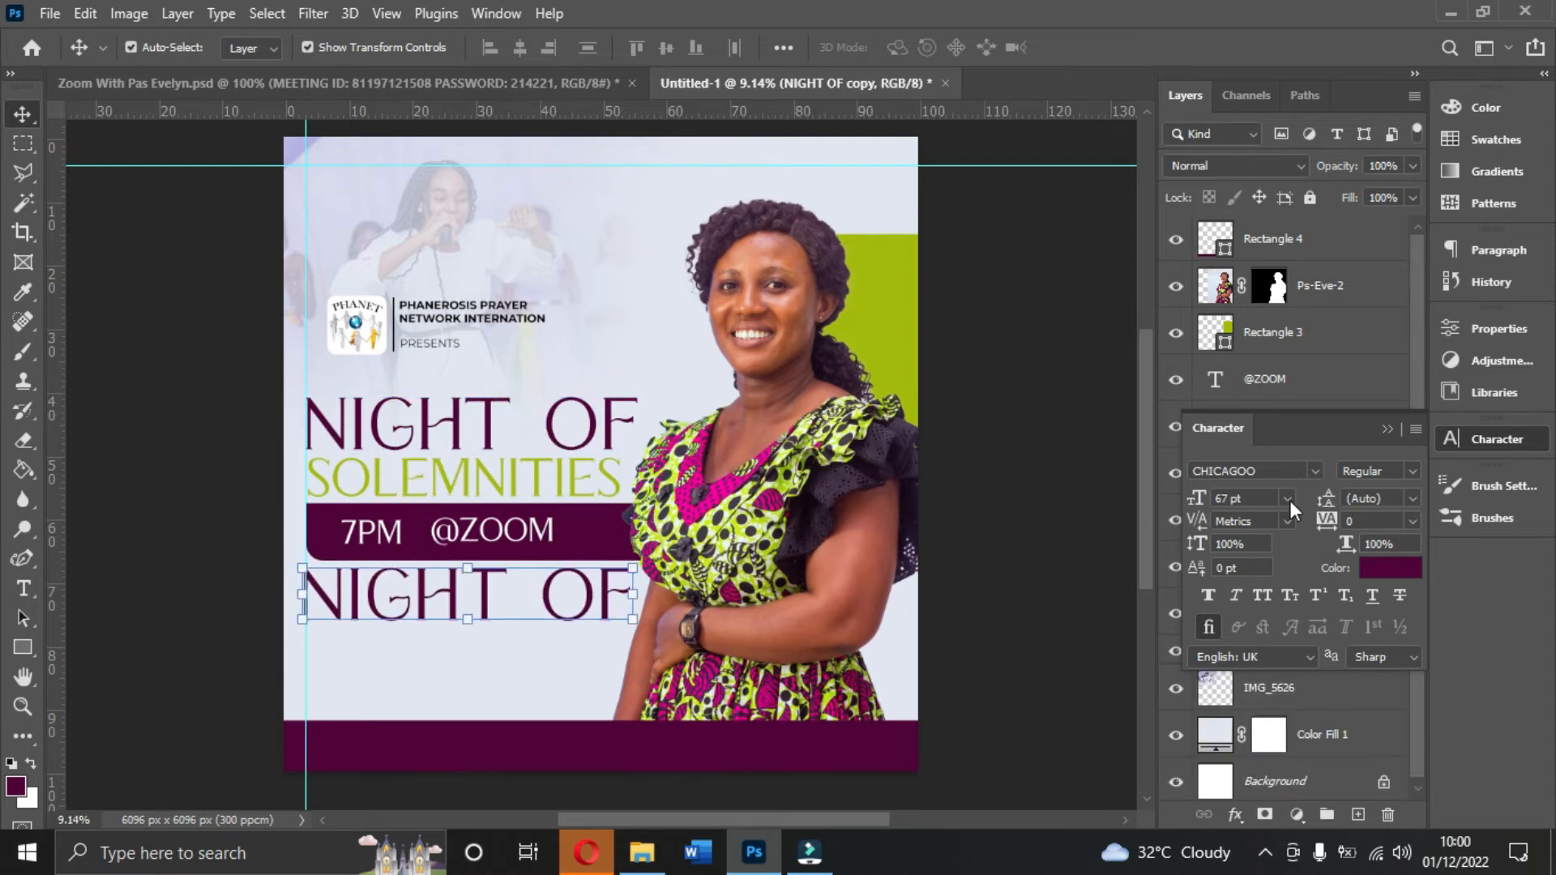
click(1287, 498)
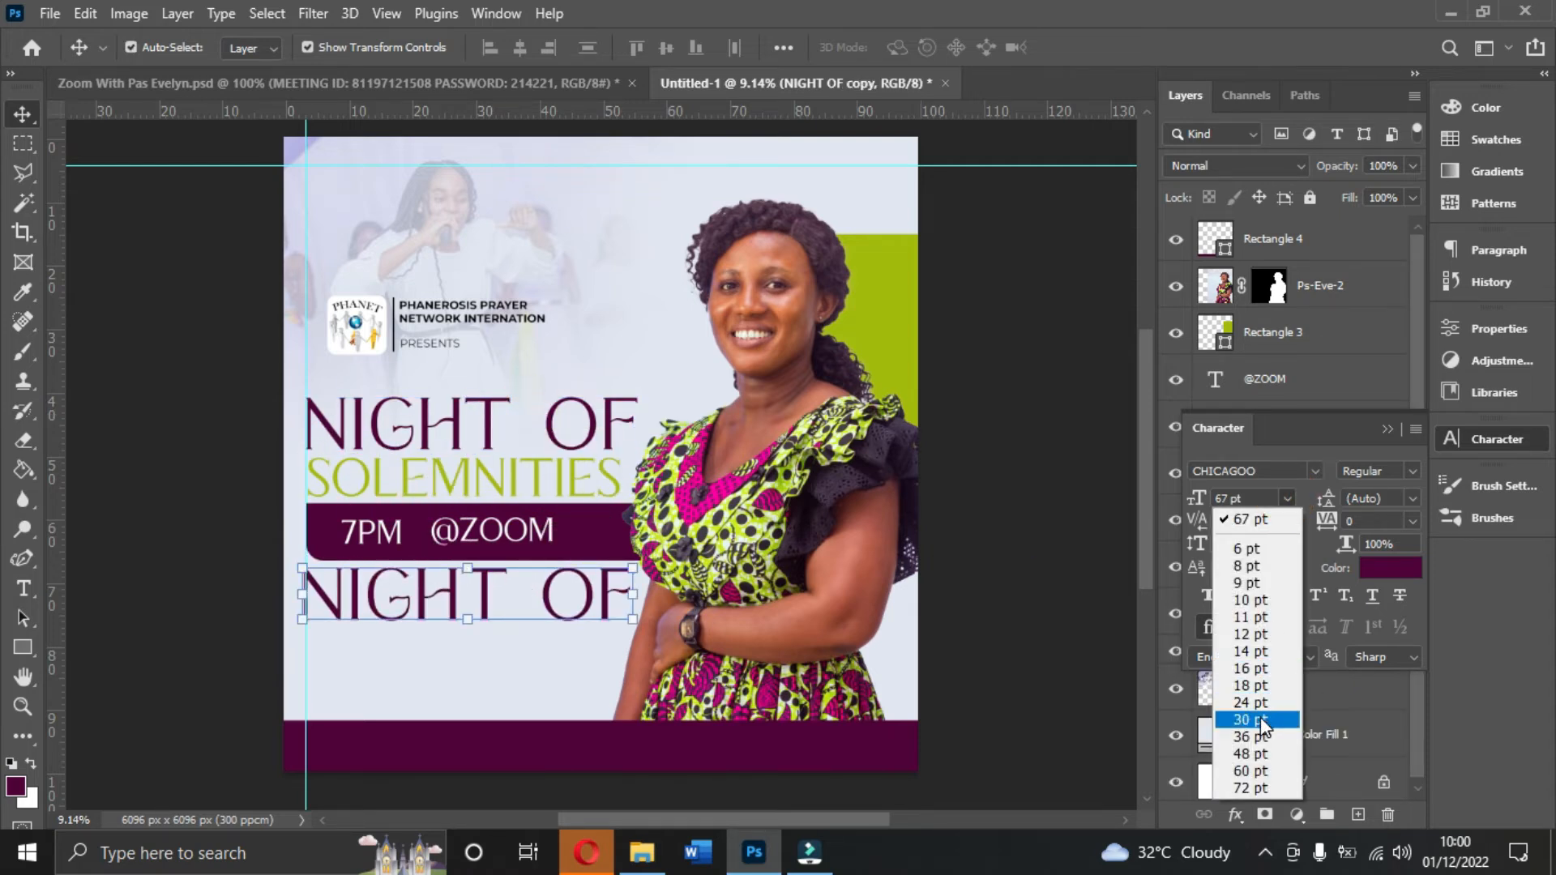
click(1256, 720)
click(402, 598)
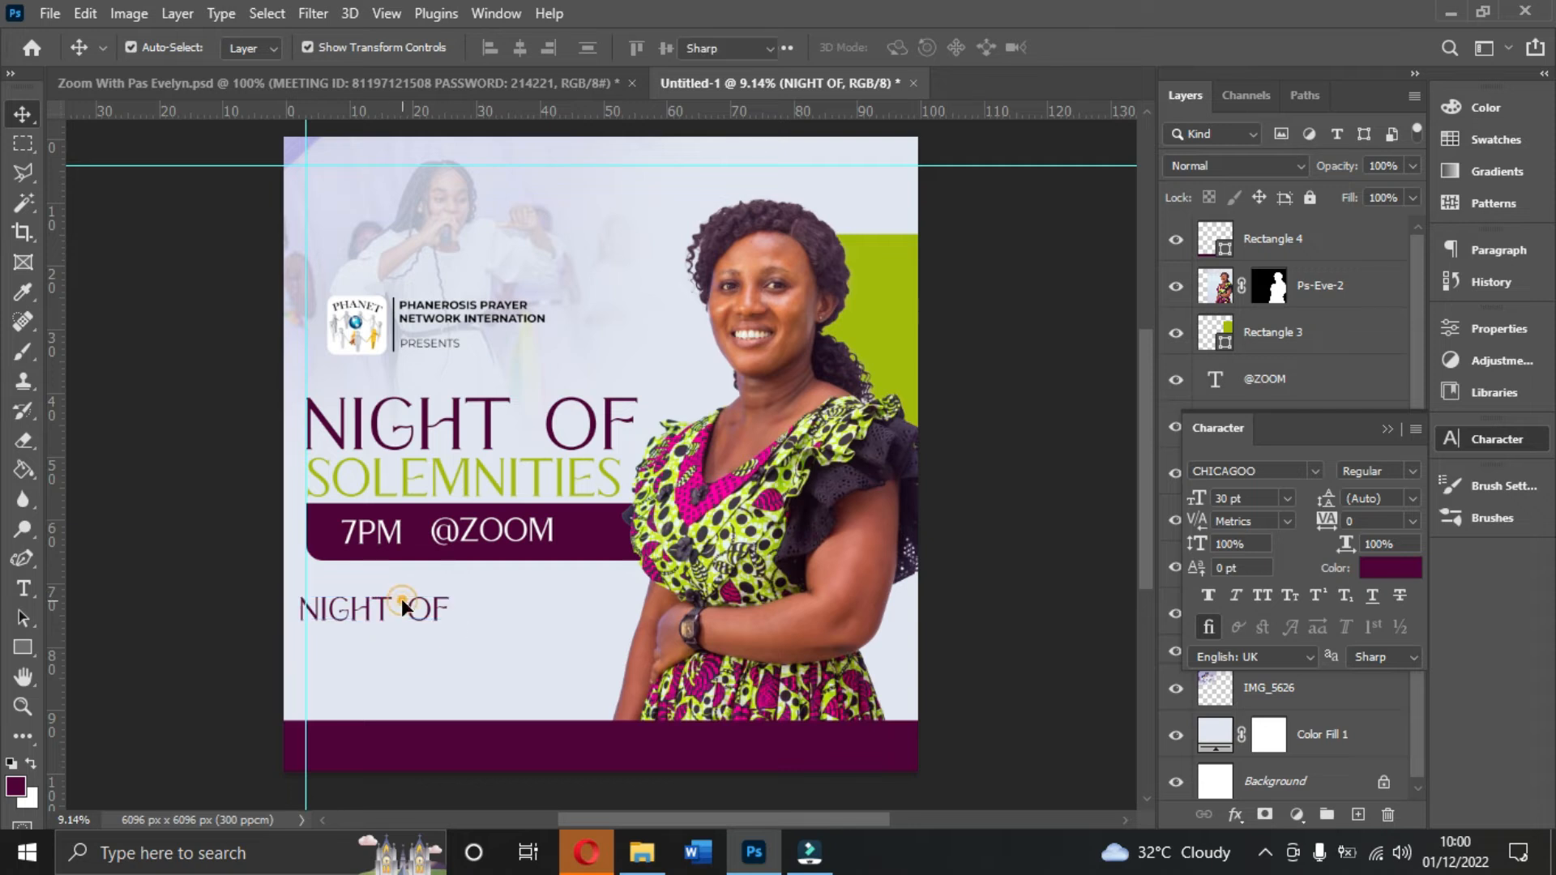
double_click(401, 599)
key(ctrl+v)
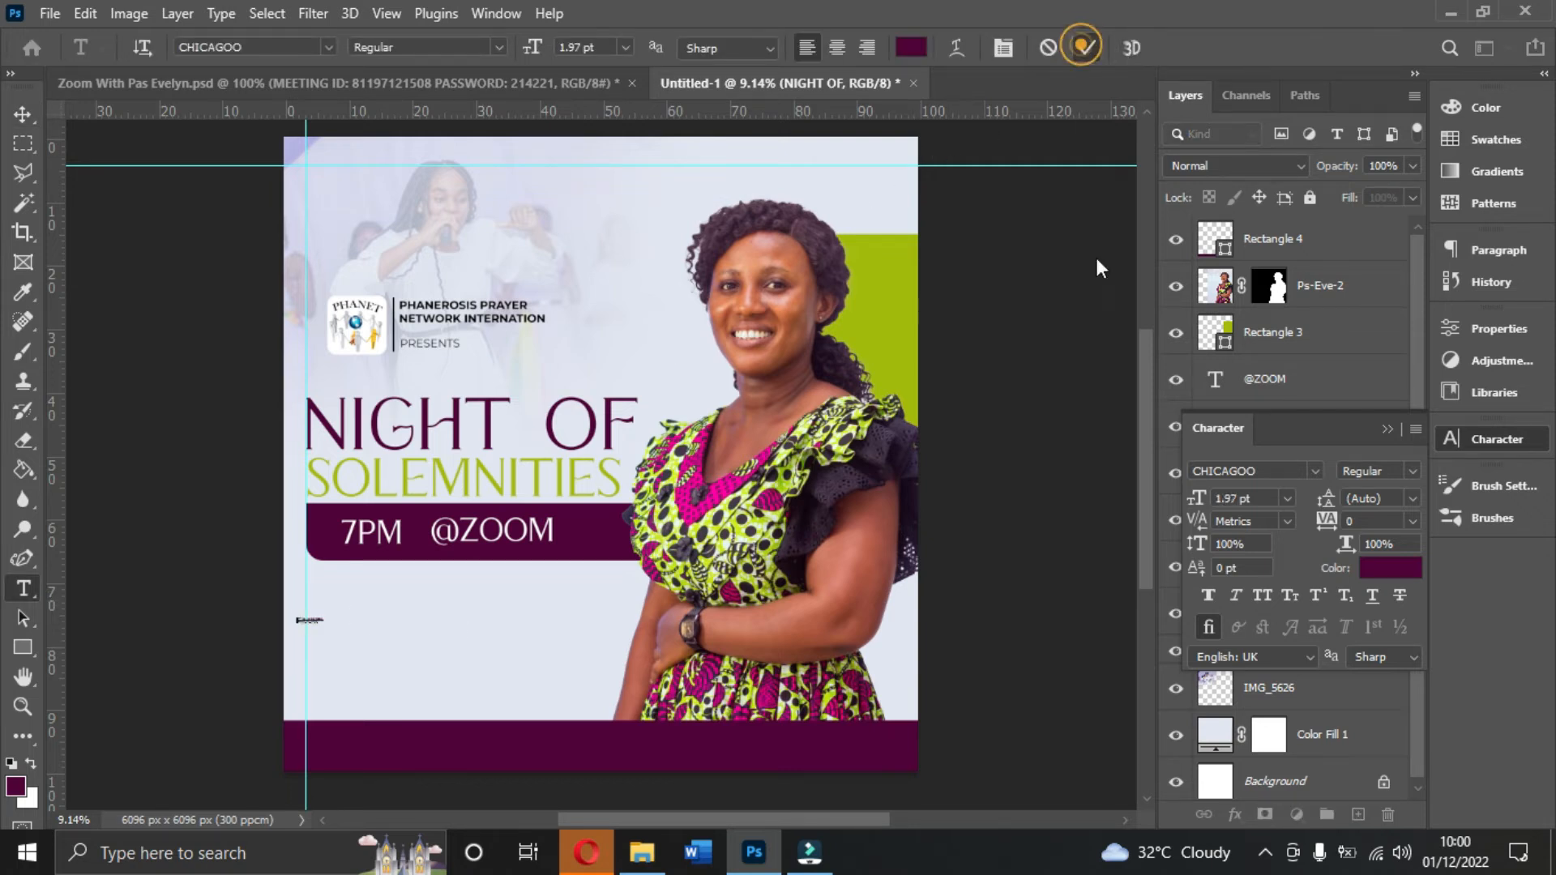
- Set the meeting ID and password text to 24 pt and move it directly beneath the purple bar
click(1287, 498)
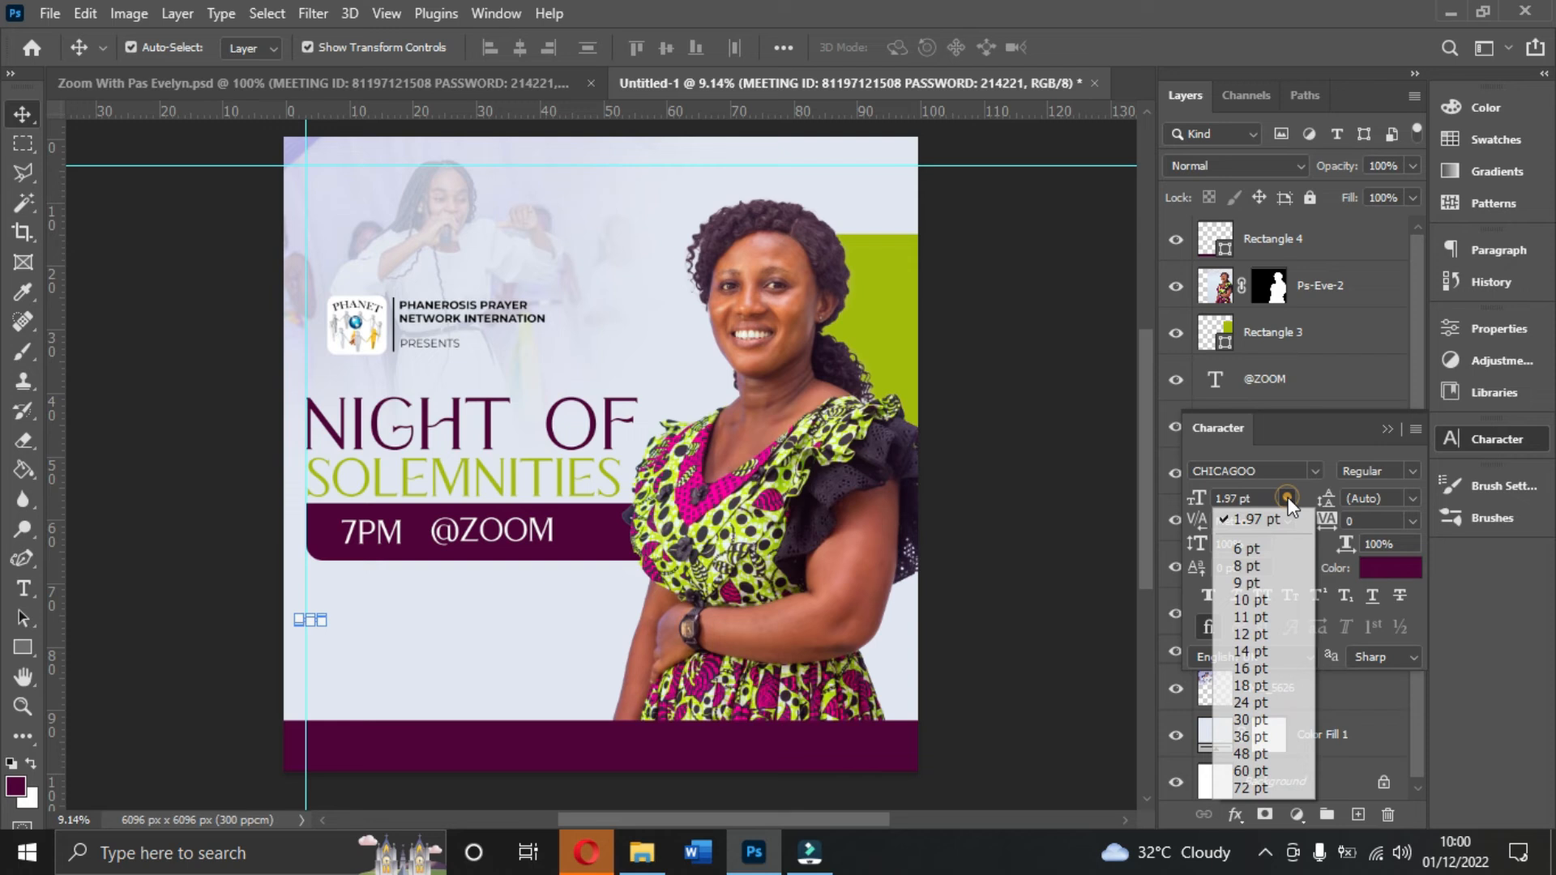
click(1263, 720)
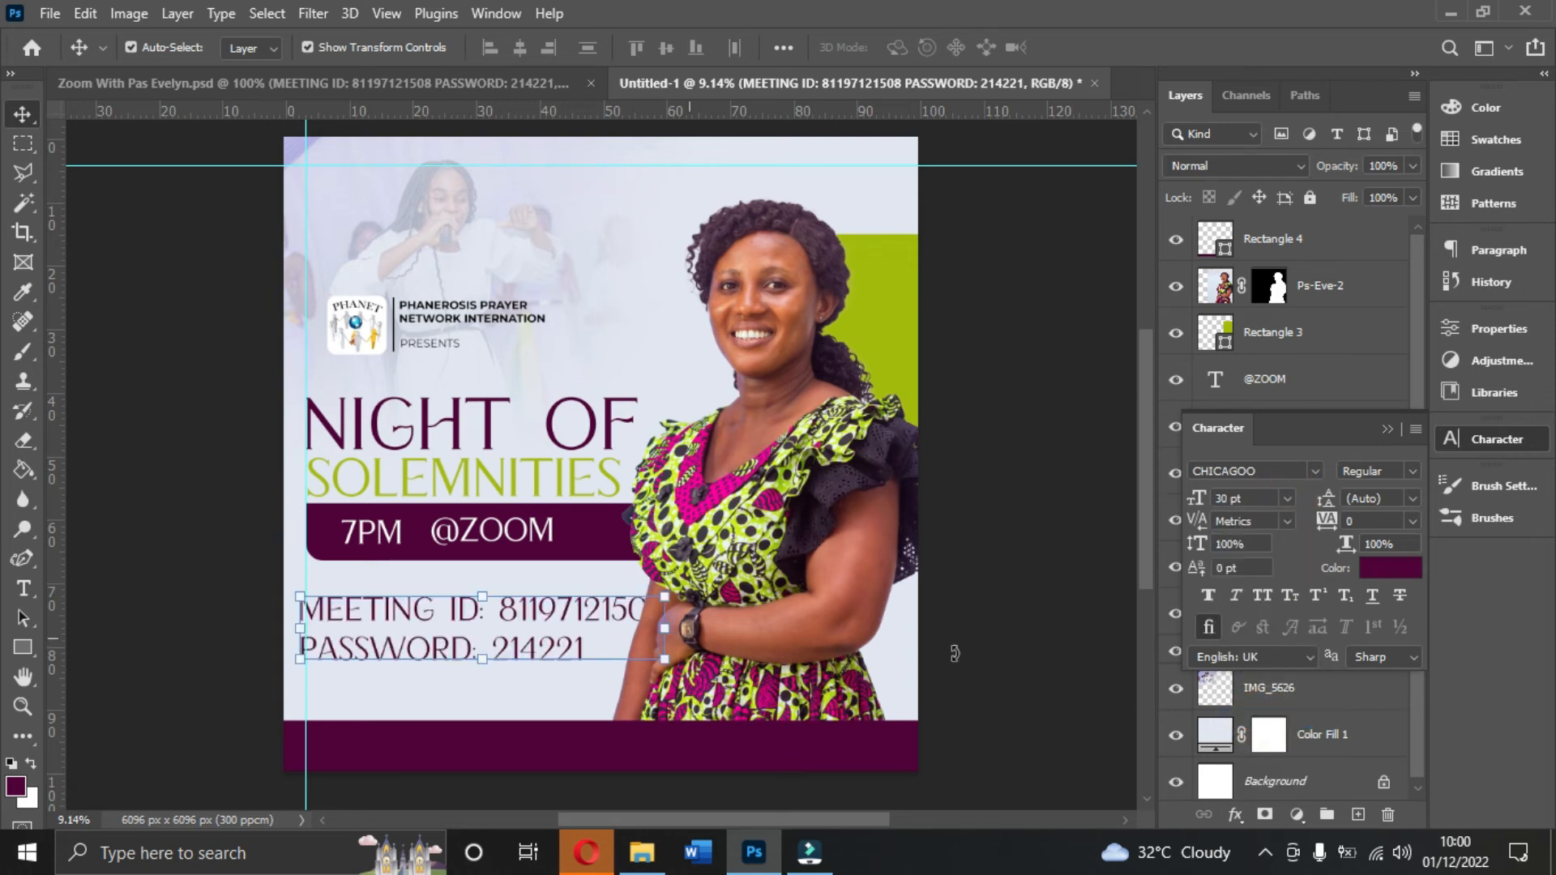
click(1287, 498)
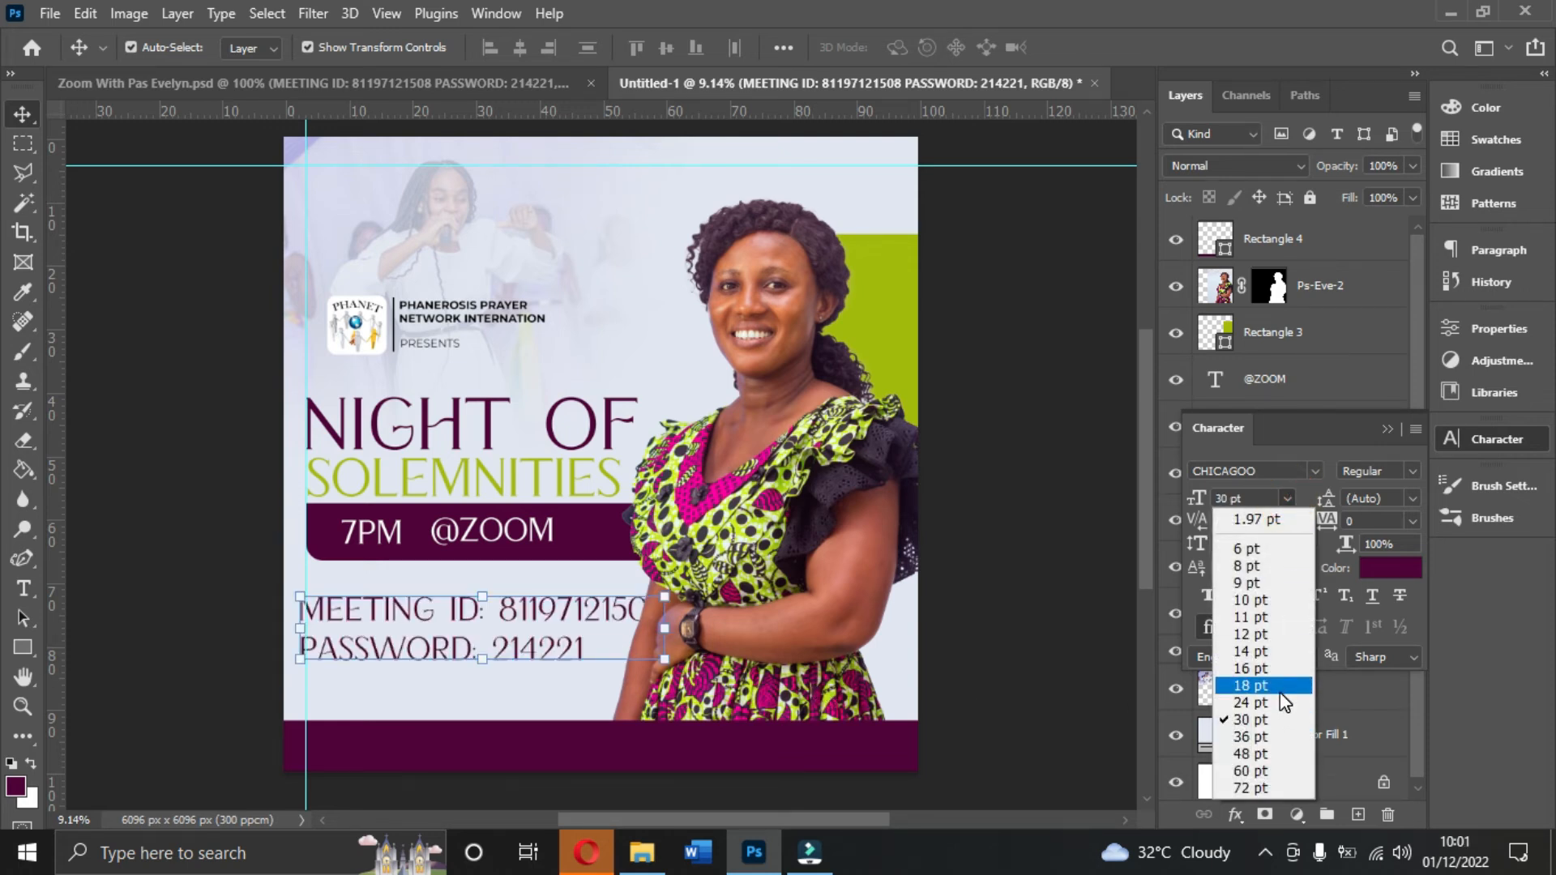
click(1274, 712)
drag(512, 645, 526, 607)
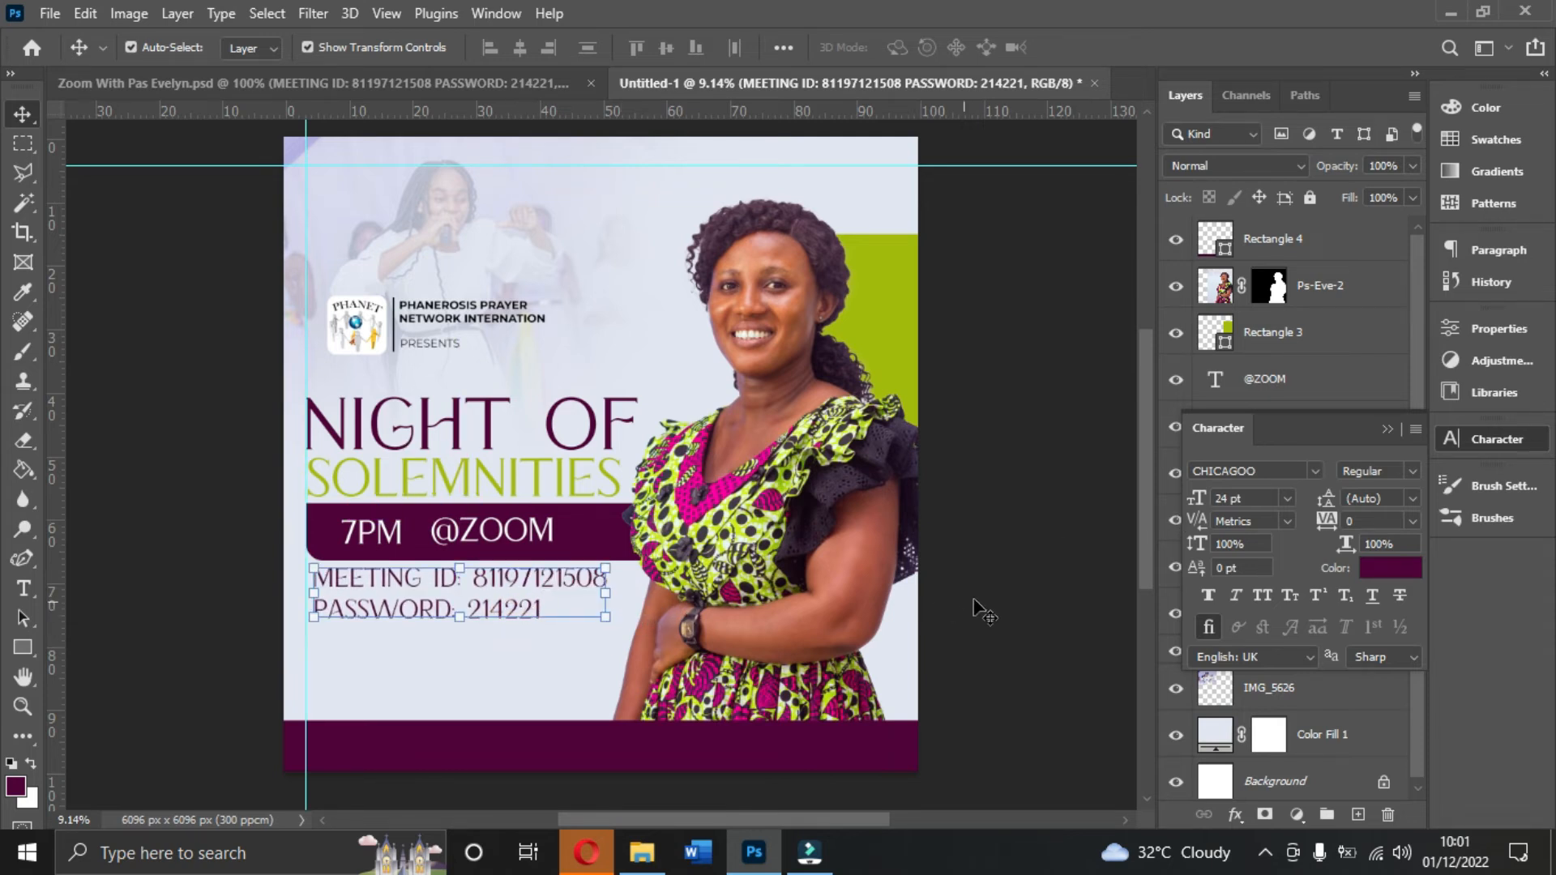
- Check which font the word With uses in the reference flyer and return to the new flyer
click(406, 84)
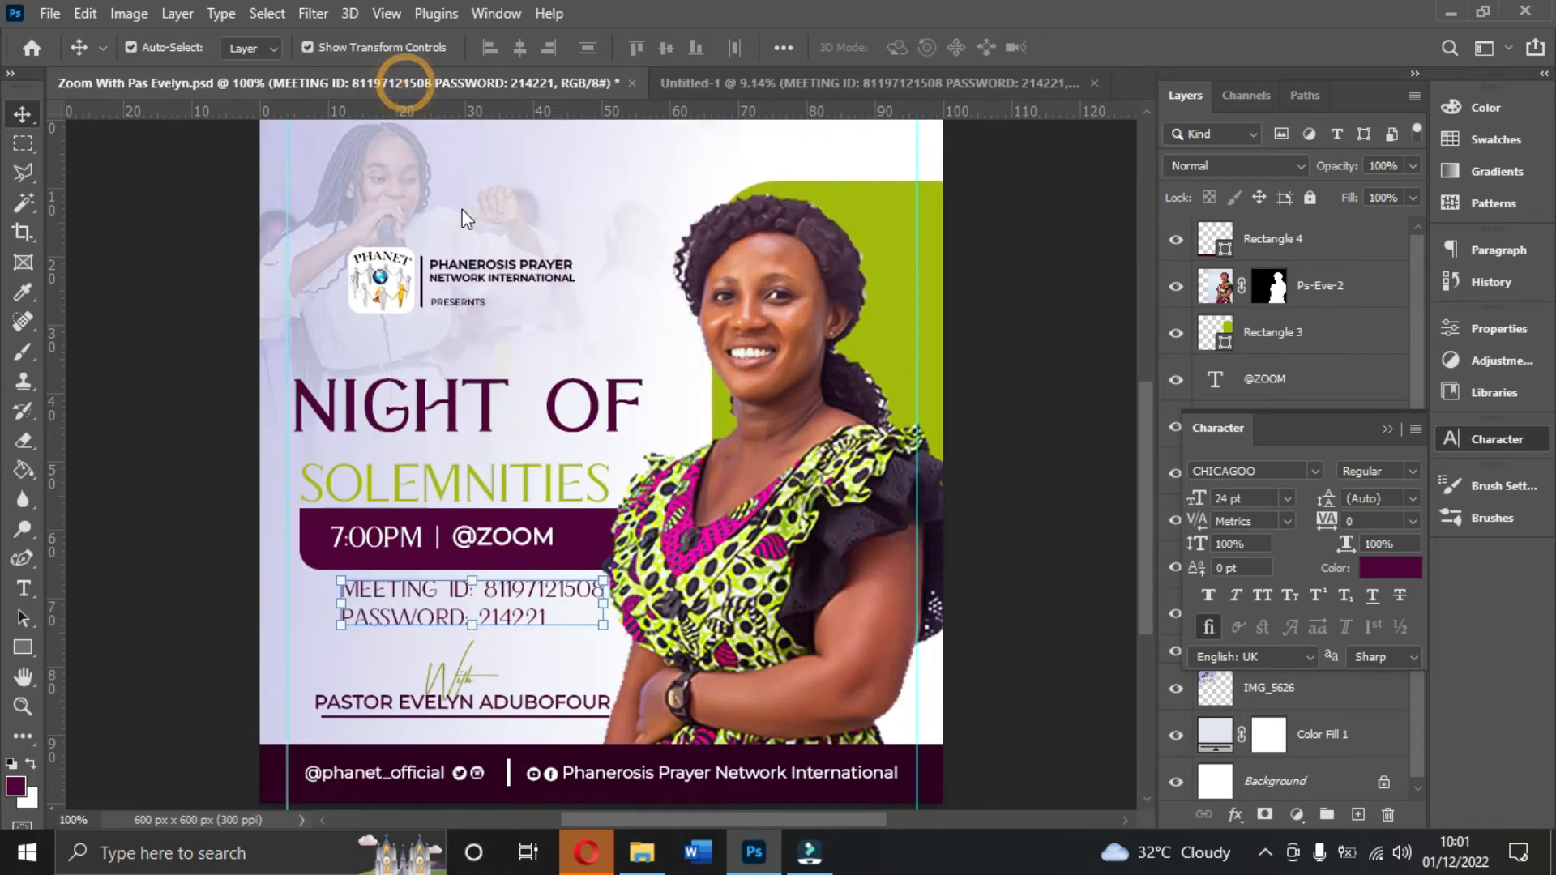
click(458, 686)
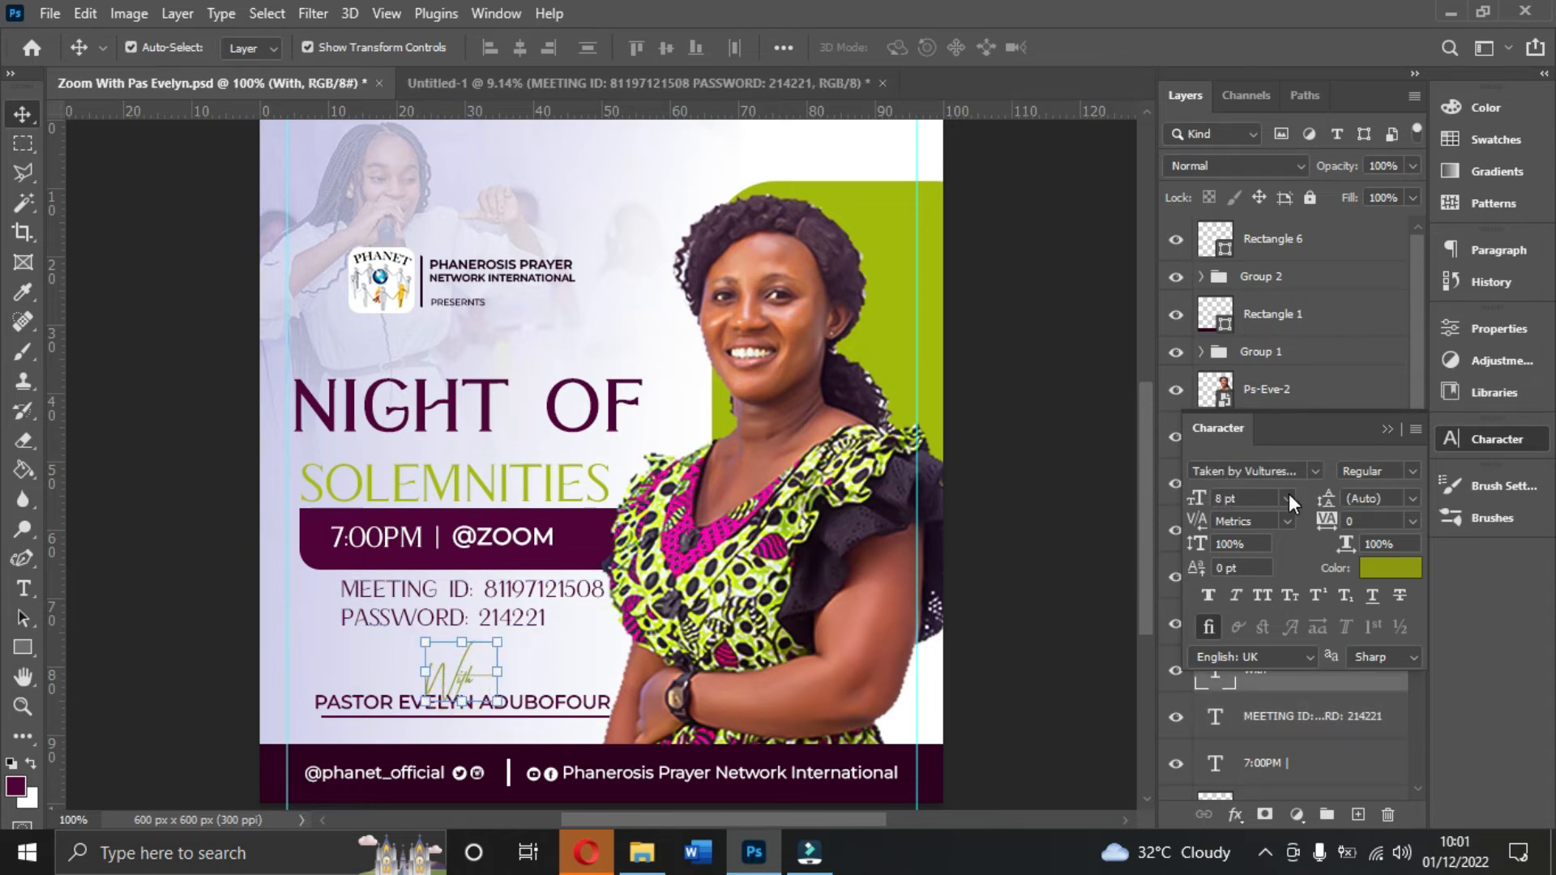
click(523, 78)
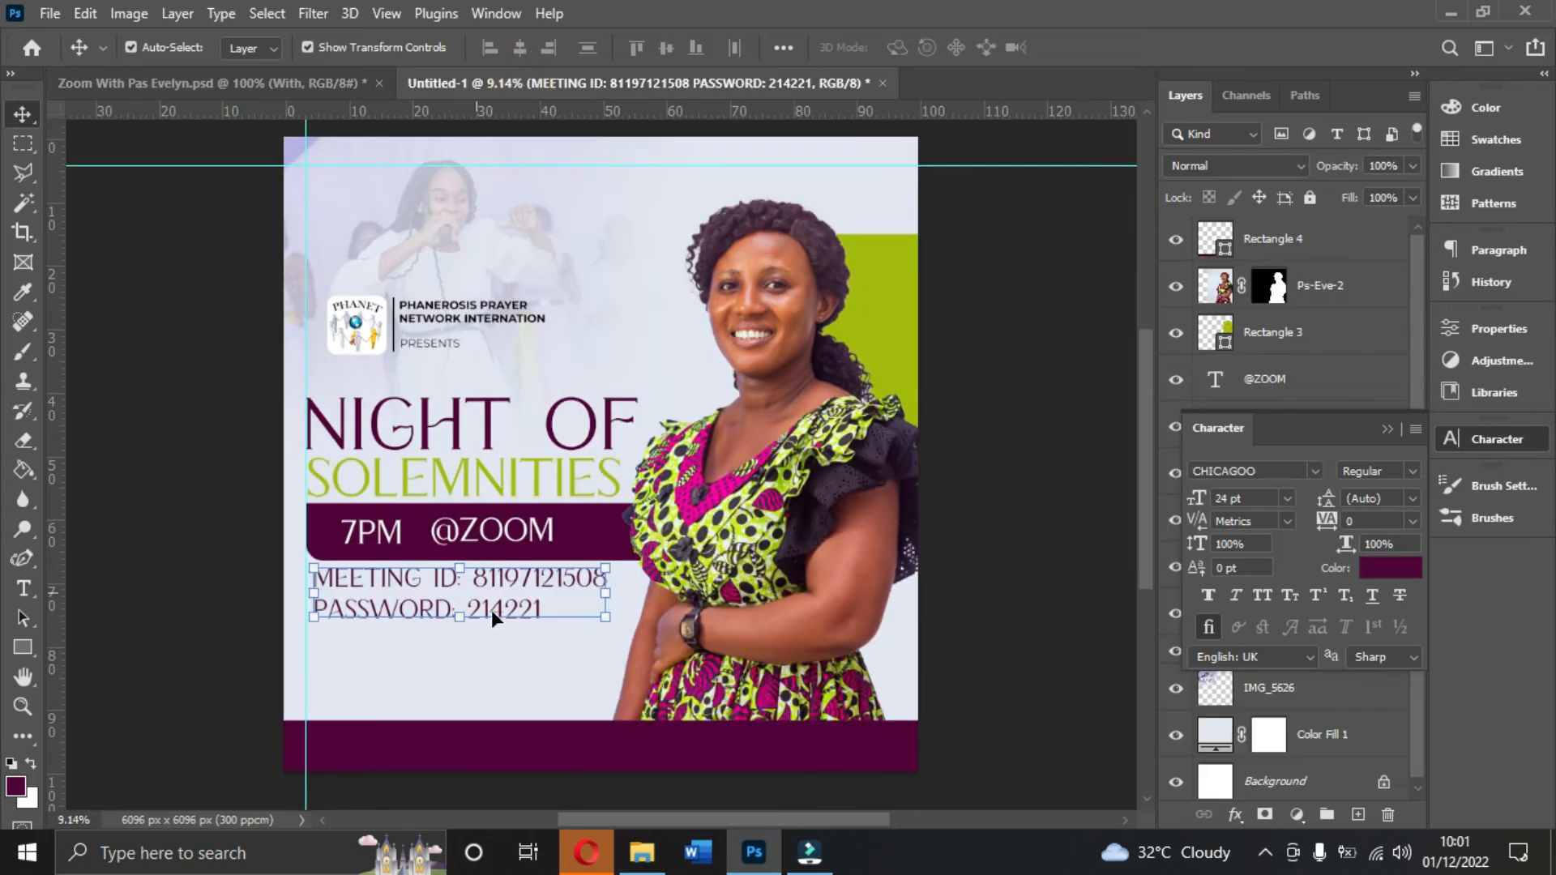
- Duplicate the meeting details text just below itself and change the copy to read With
alt+drag(515, 600, 528, 684)
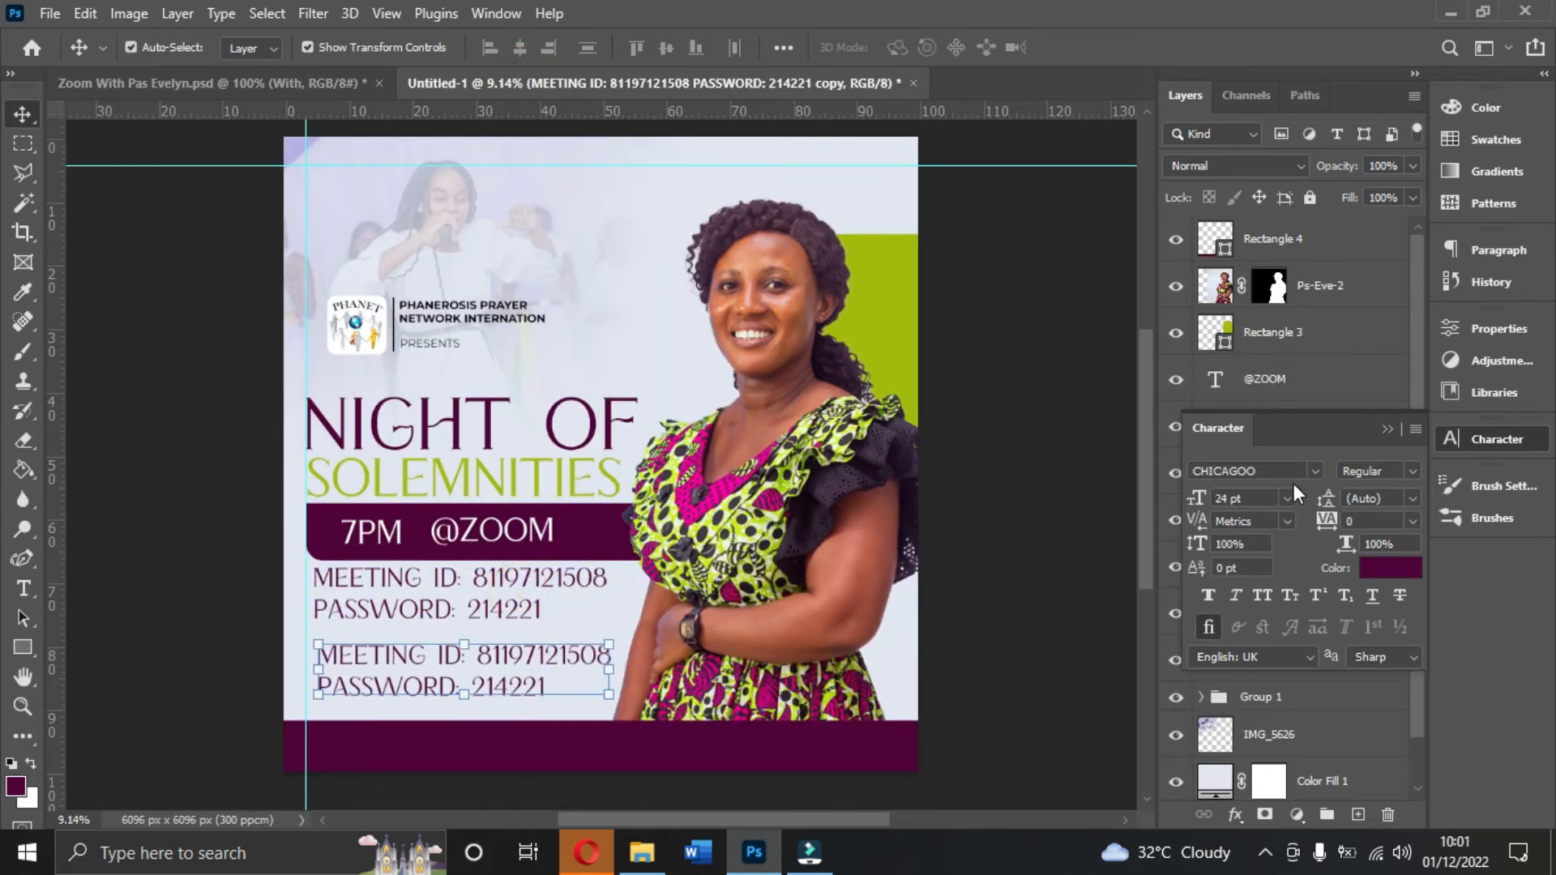
click(1312, 473)
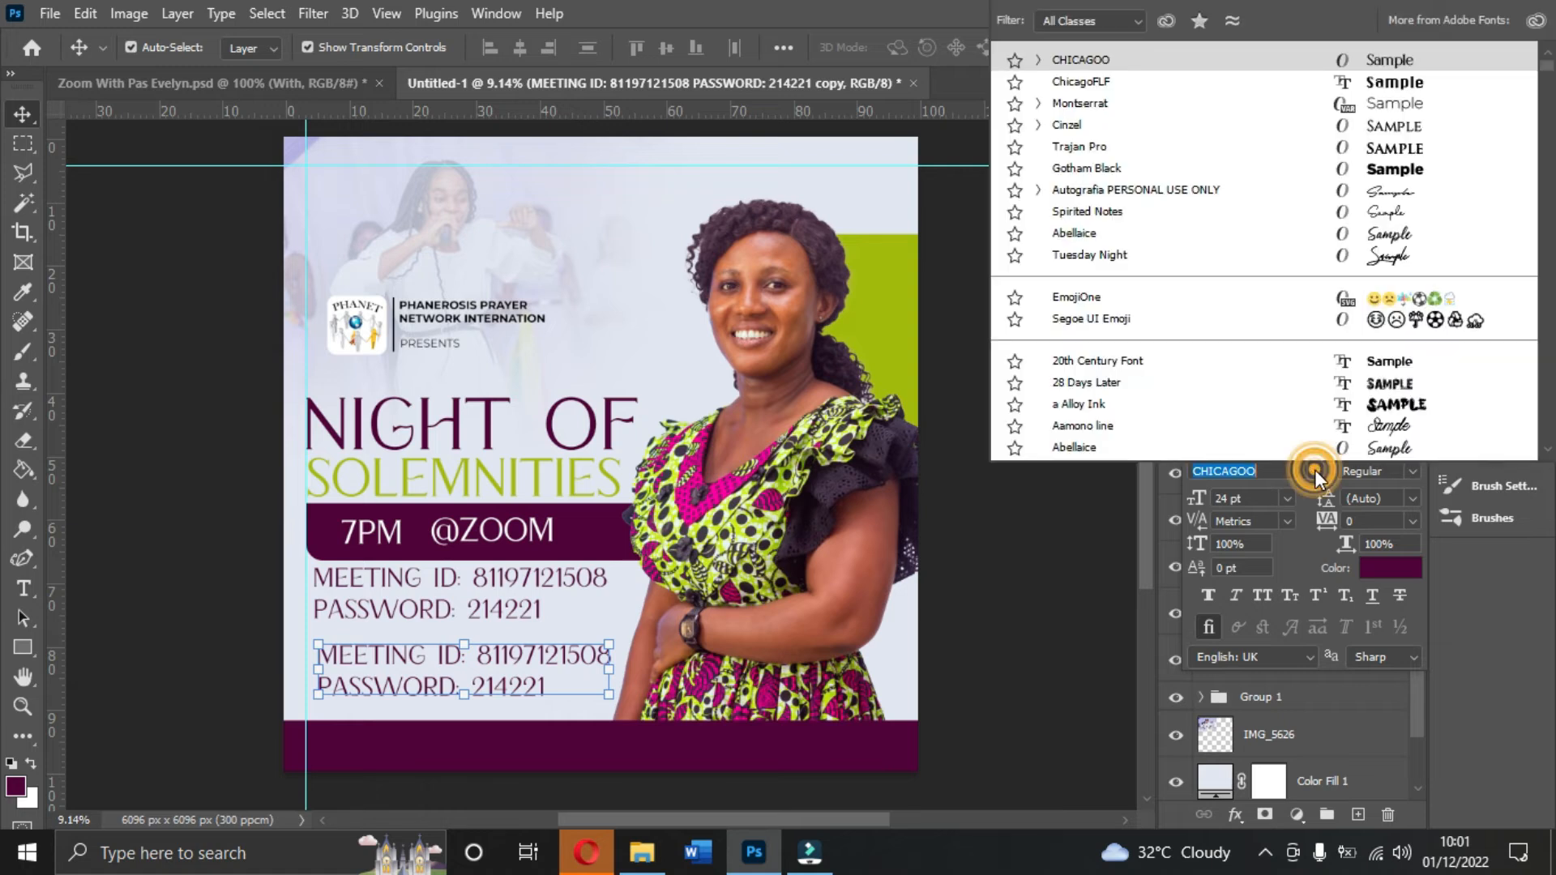
click(553, 660)
double_click(553, 660)
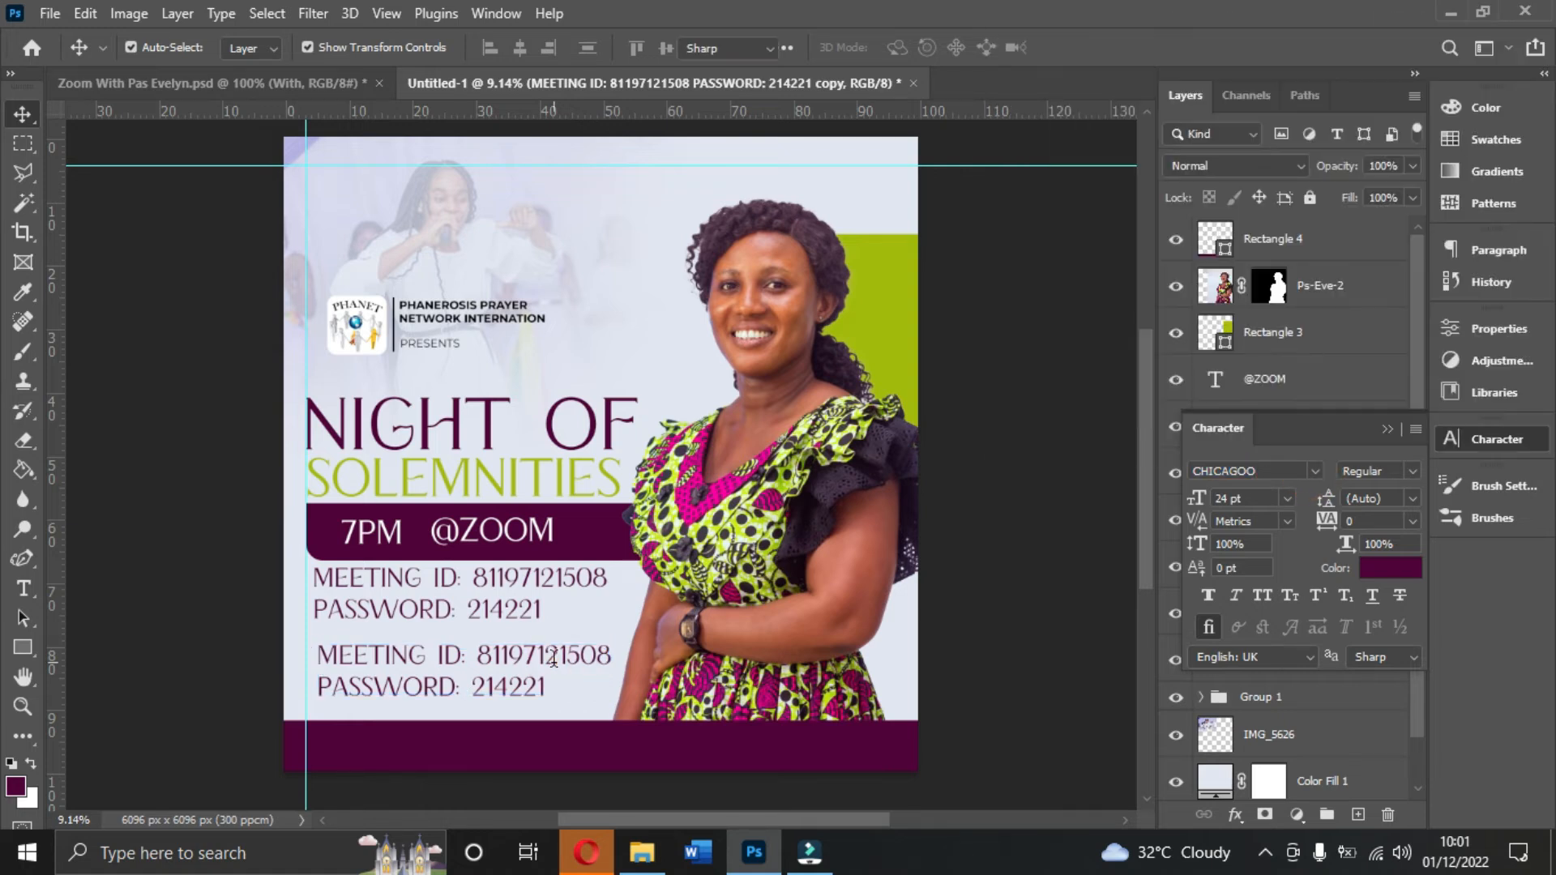
text(wITH)
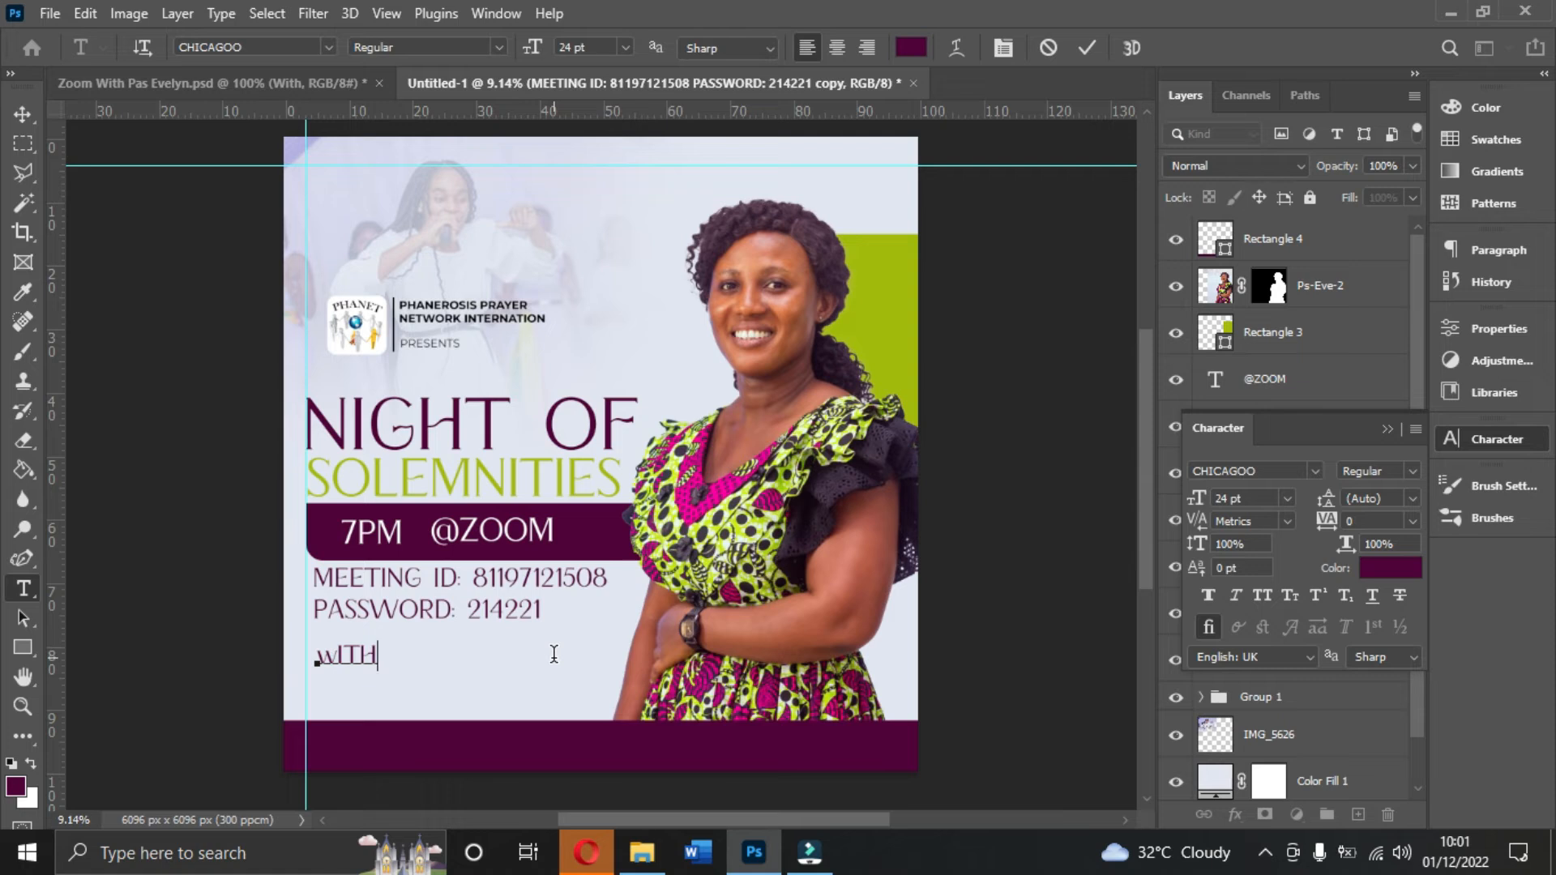
key(BackSpace)
key(BackSpace)
key(BackSpace)
key(BackSpace)
text(With)
click(1087, 47)
key(v)
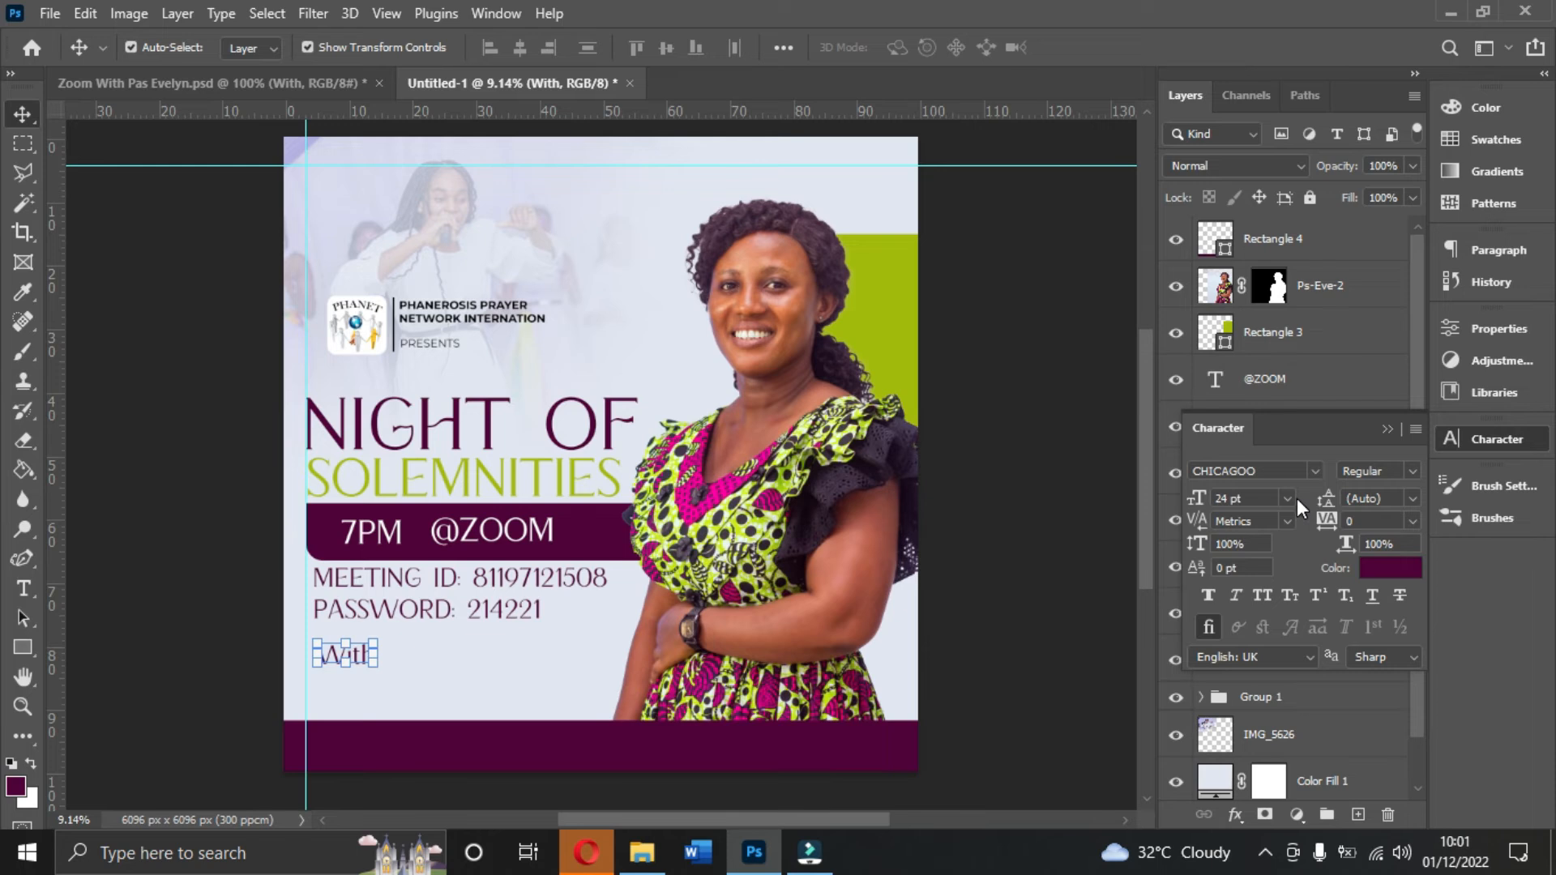
- Set the word With in the Taken by Vultures Demo Regular font
click(1316, 471)
text(taken)
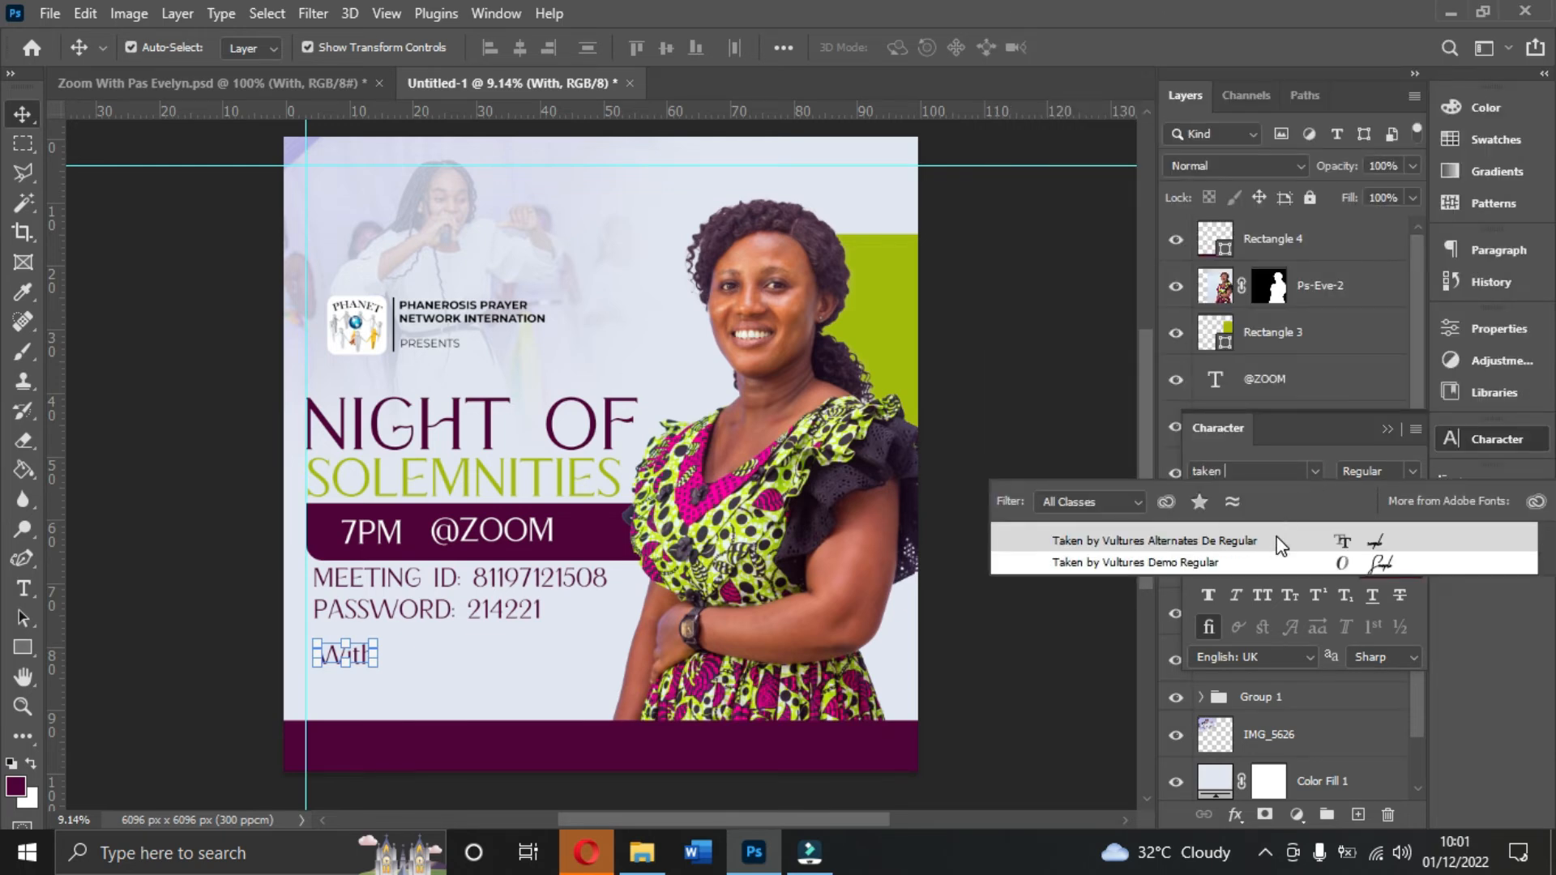
click(1316, 572)
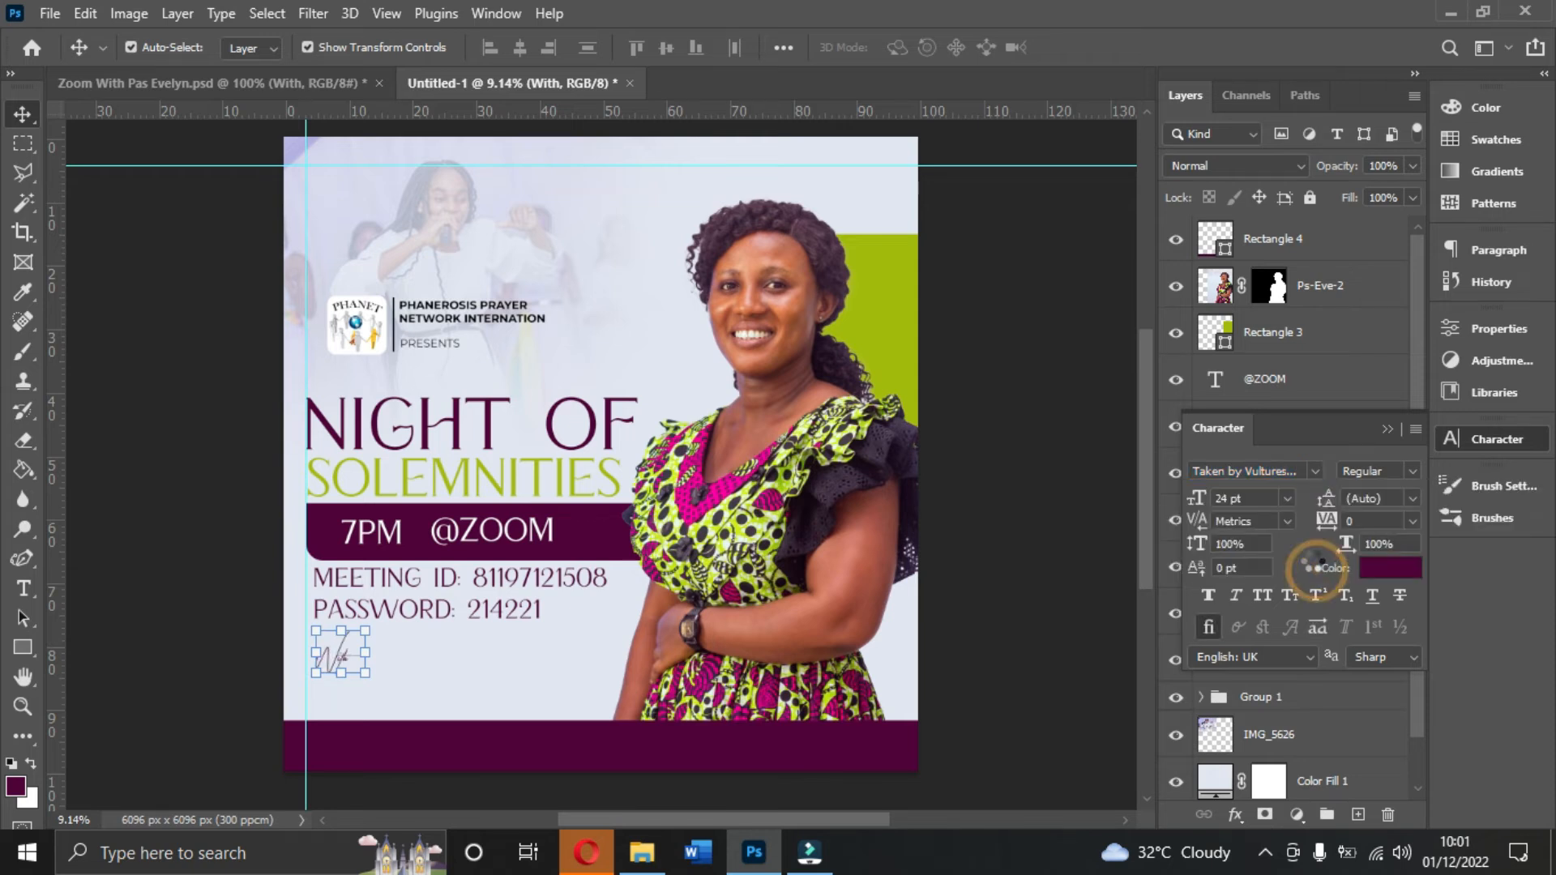
- Colour With in the green sampled from the rectangle behind the portrait and move it under the middle of the meeting details
click(1390, 568)
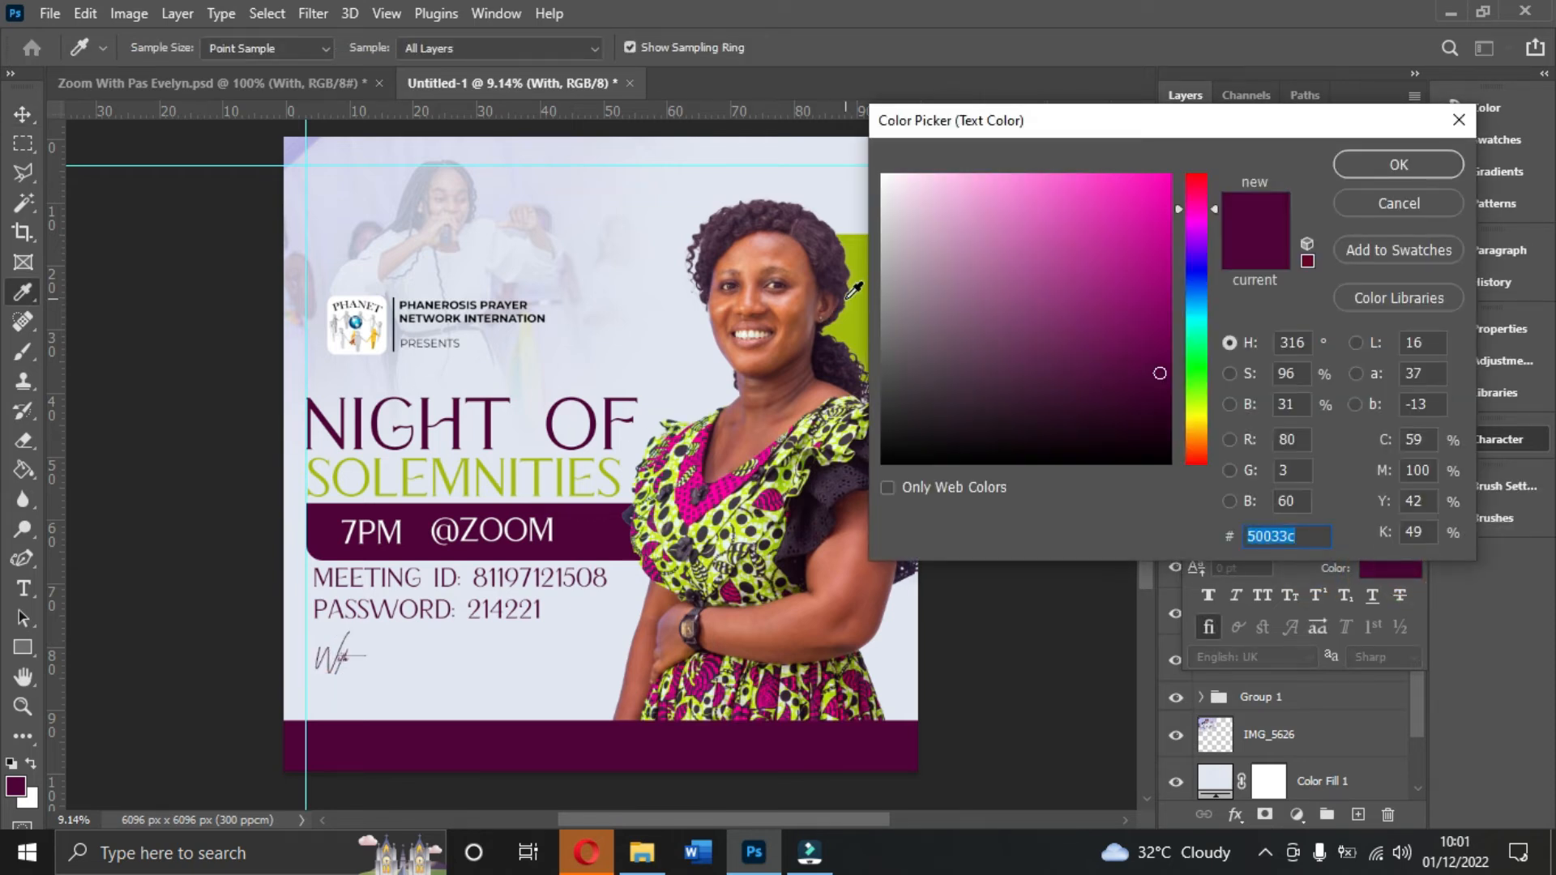
click(851, 331)
click(1399, 164)
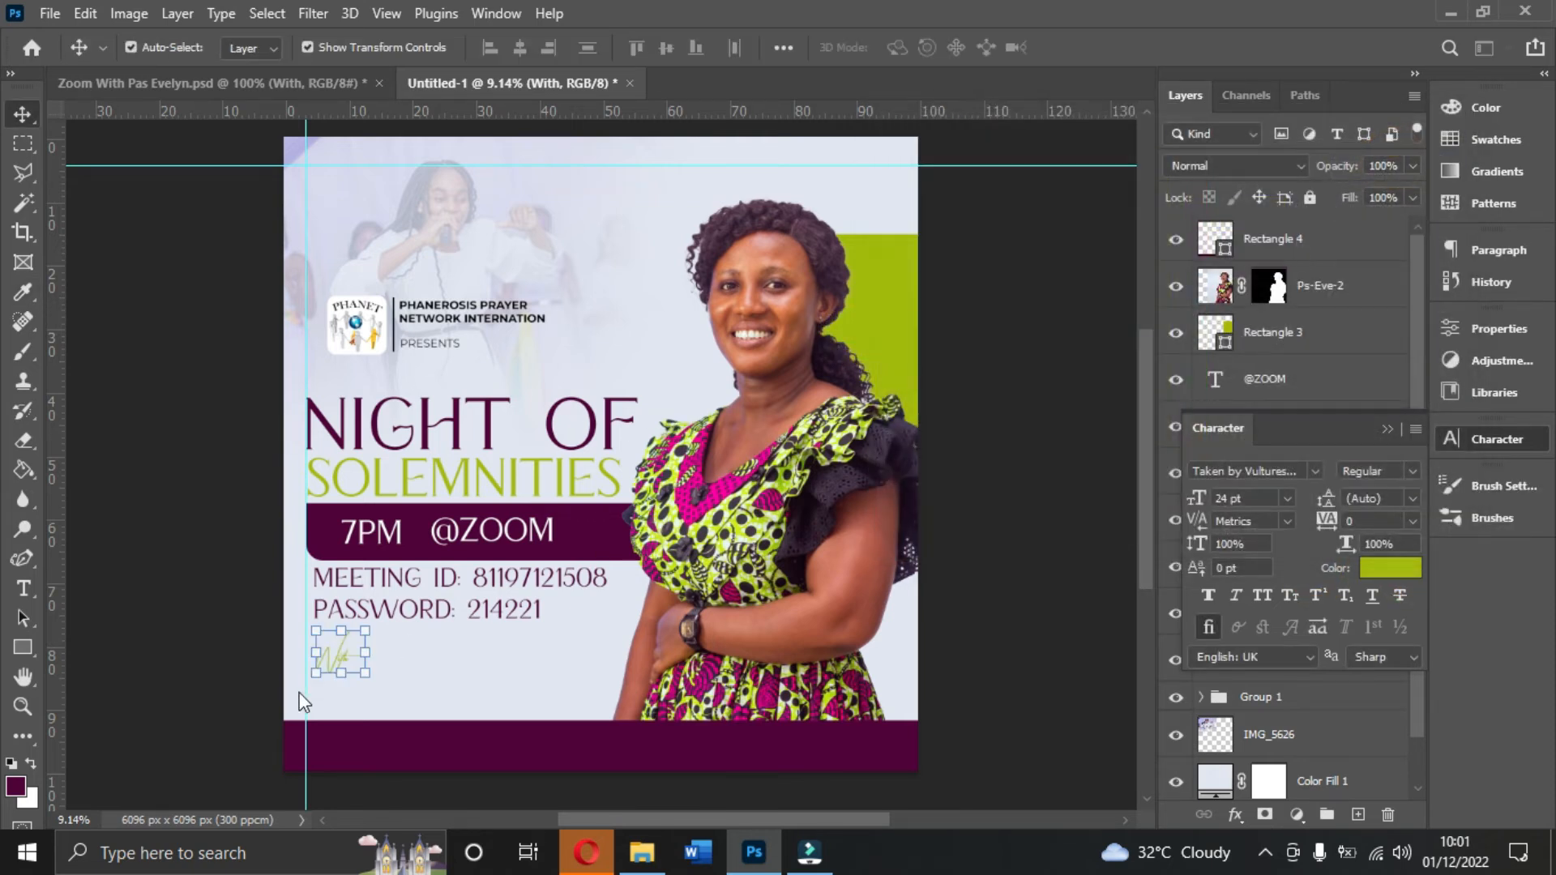
mouse_move(342, 663)
mouse_down()
mouse_move(360, 649)
mouse_move(432, 662)
mouse_up()
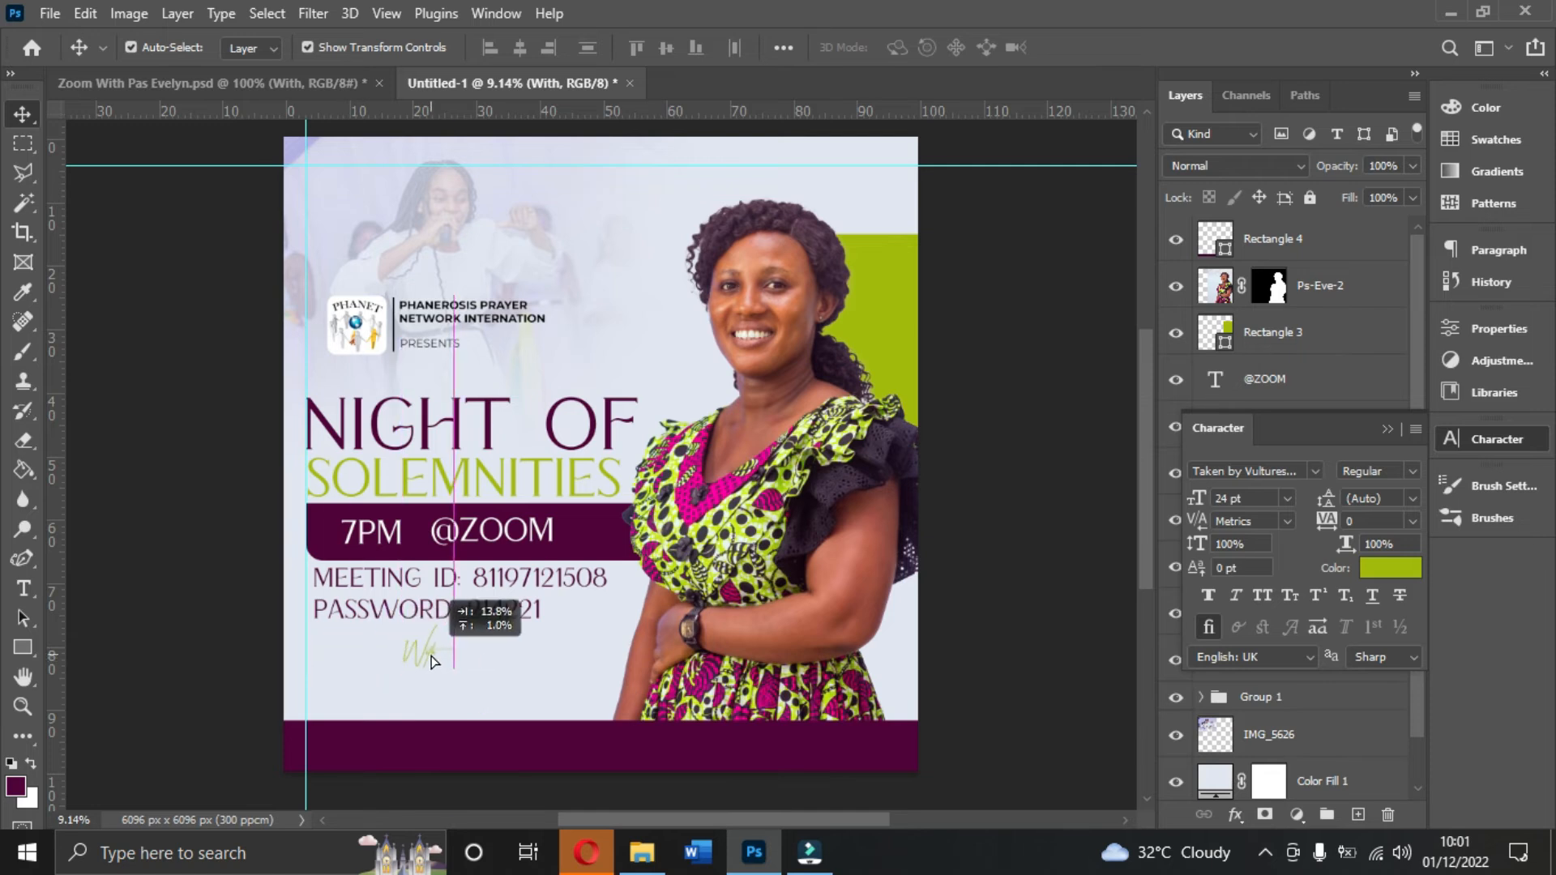
click(526, 613)
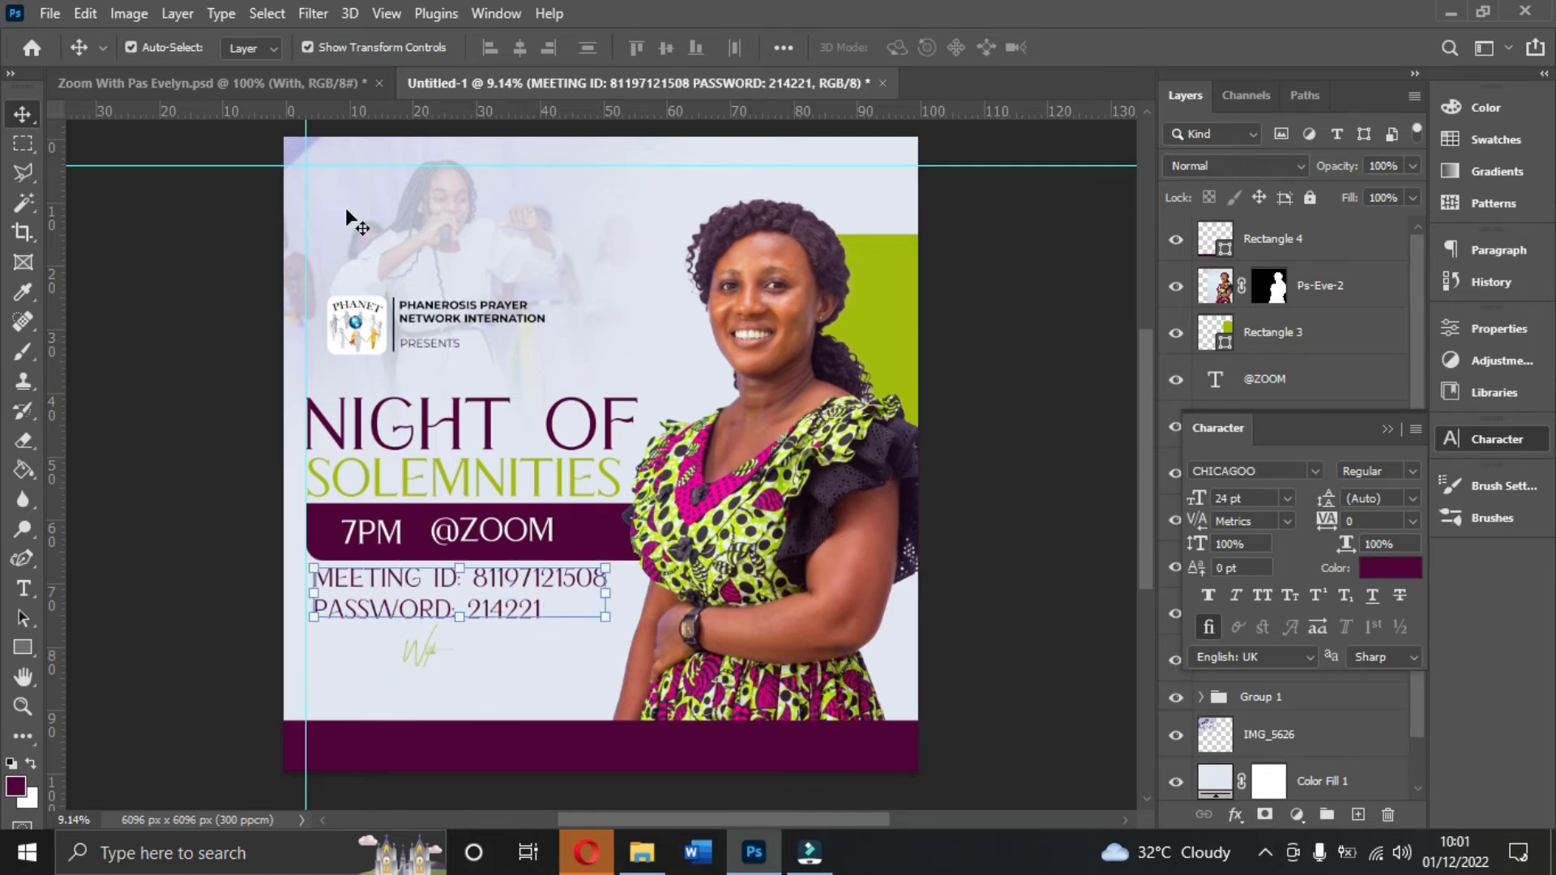
- Copy the pastor's name line from beneath With in the reference flyer
click(216, 84)
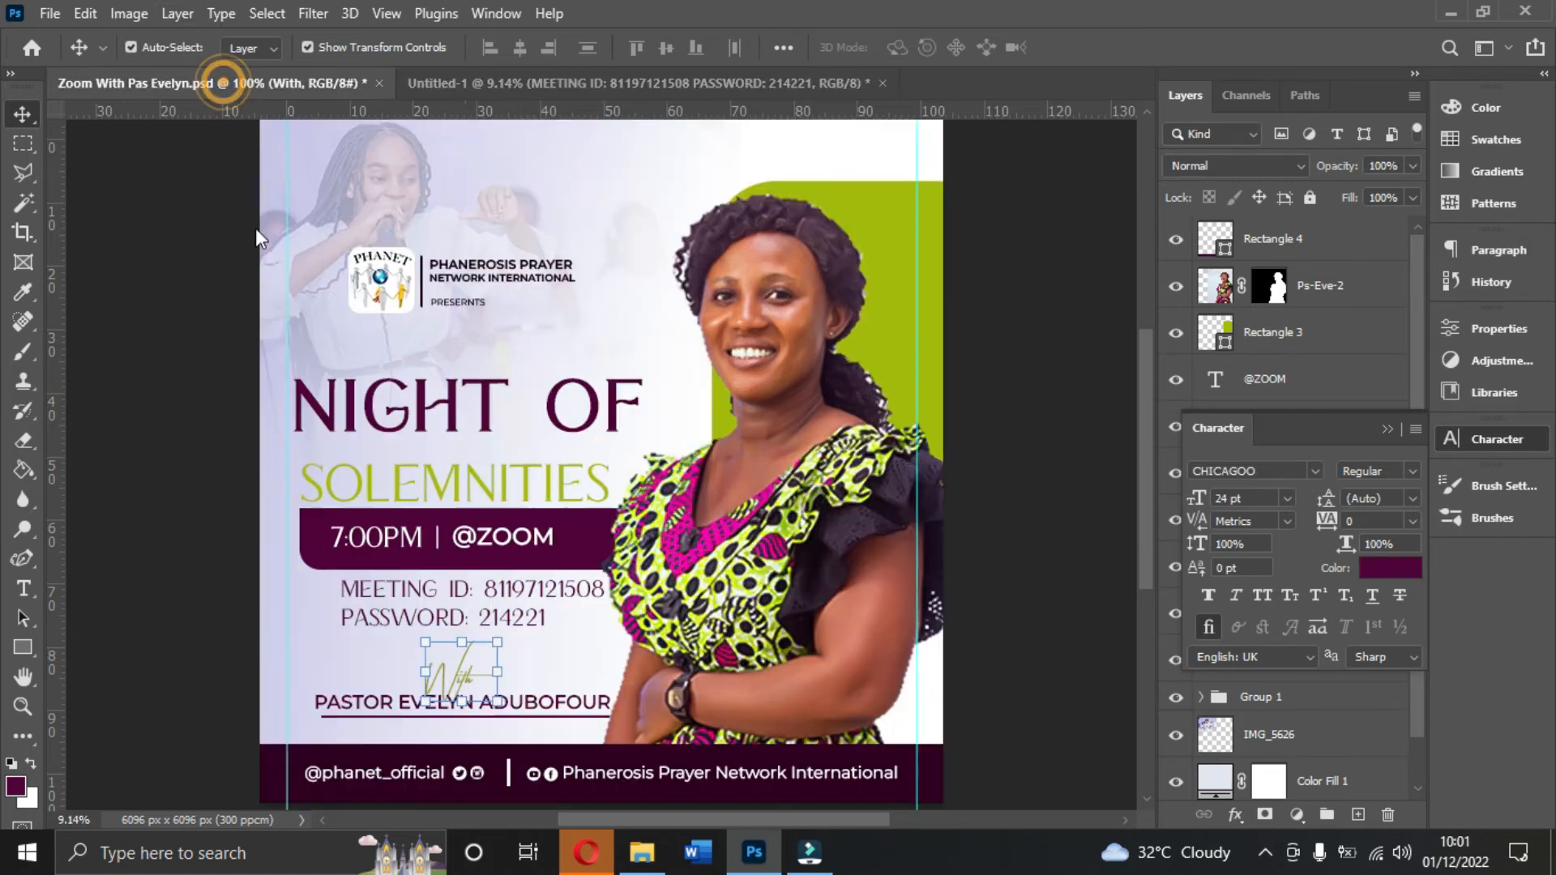
click(570, 710)
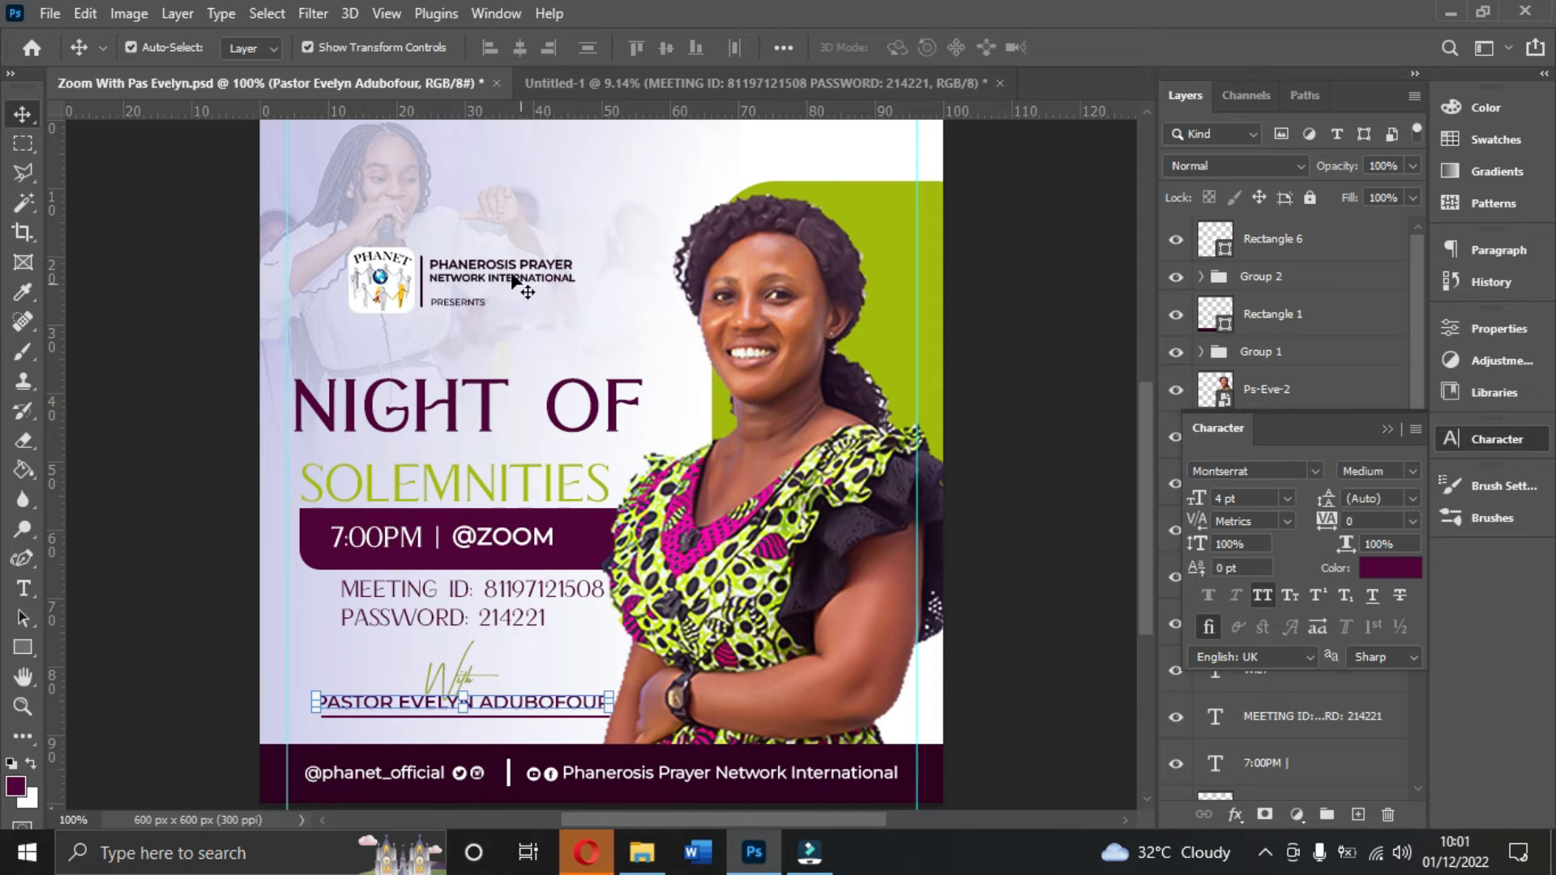
double_click(582, 702)
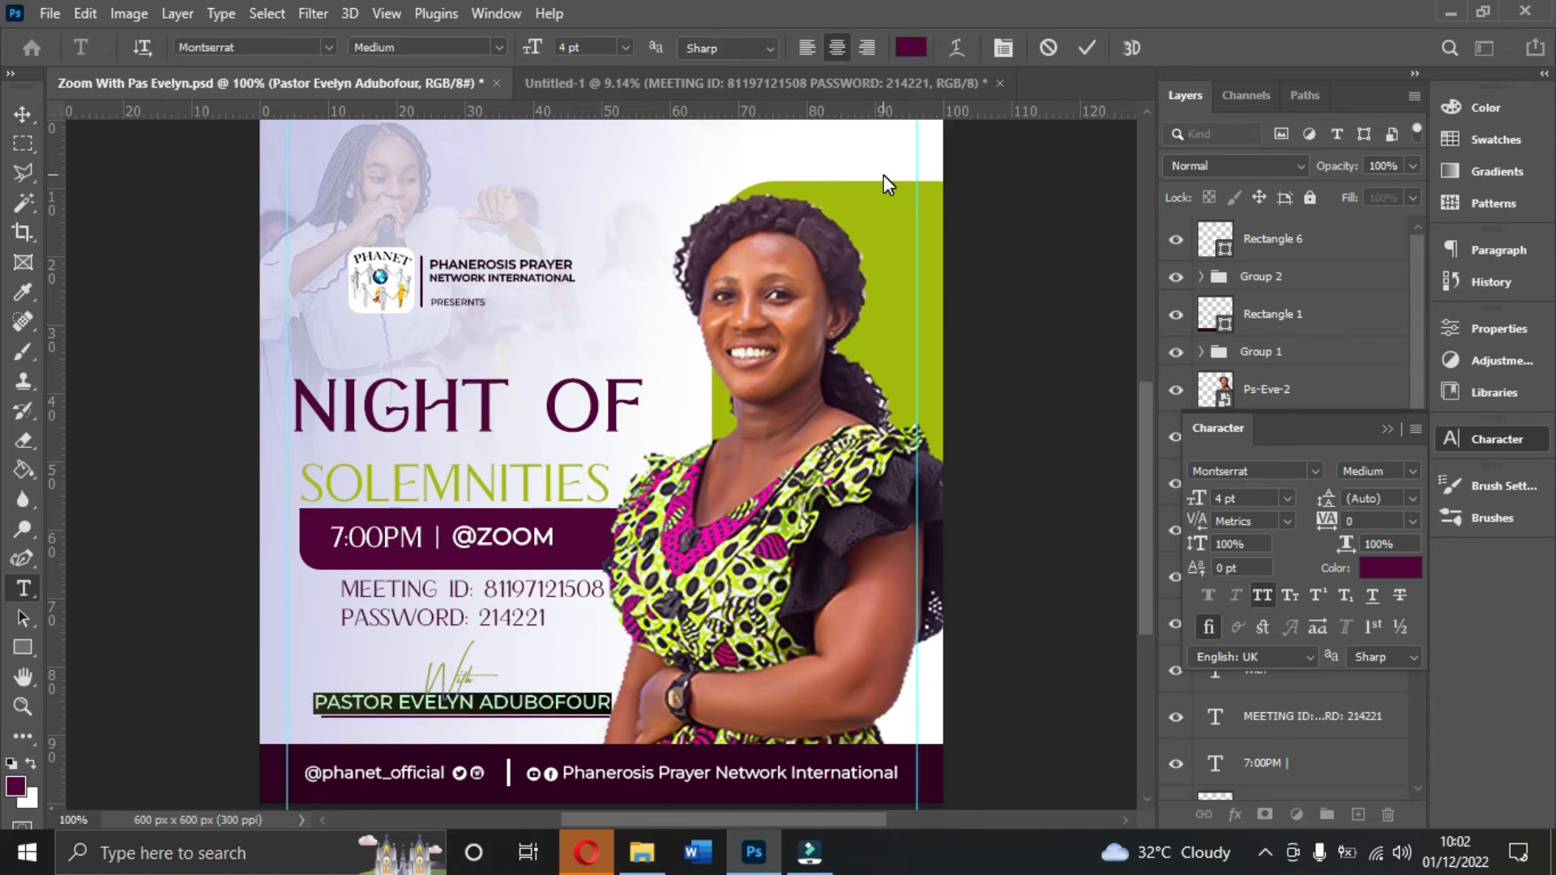
key(ctrl+c)
click(1084, 47)
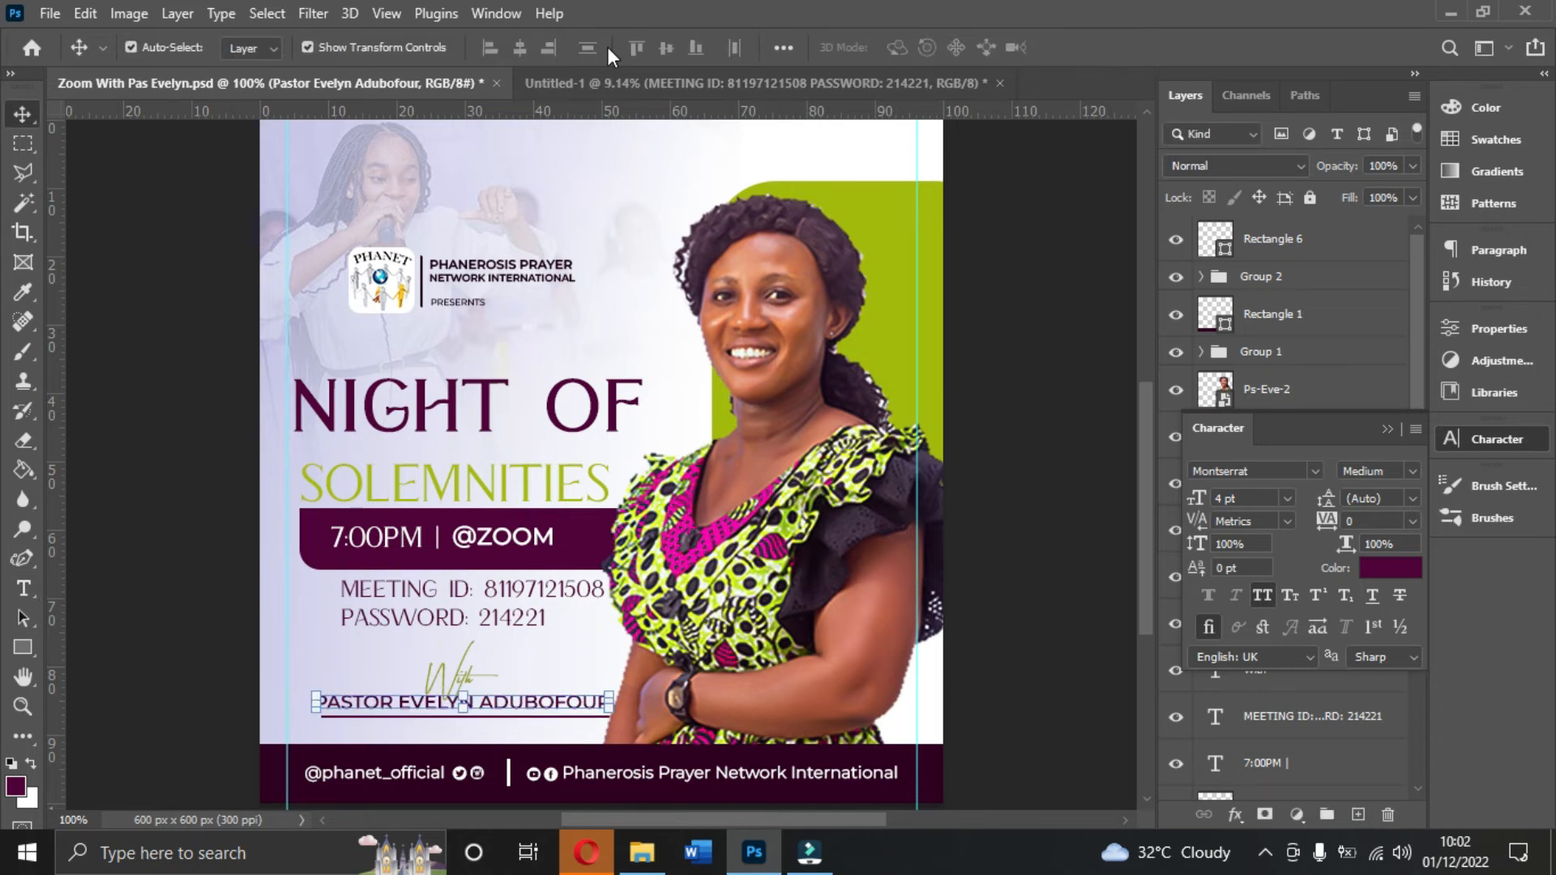
- In the new flyer, duplicate the meeting details below With, replace the copy with the pastor's name and left-align it
click(605, 81)
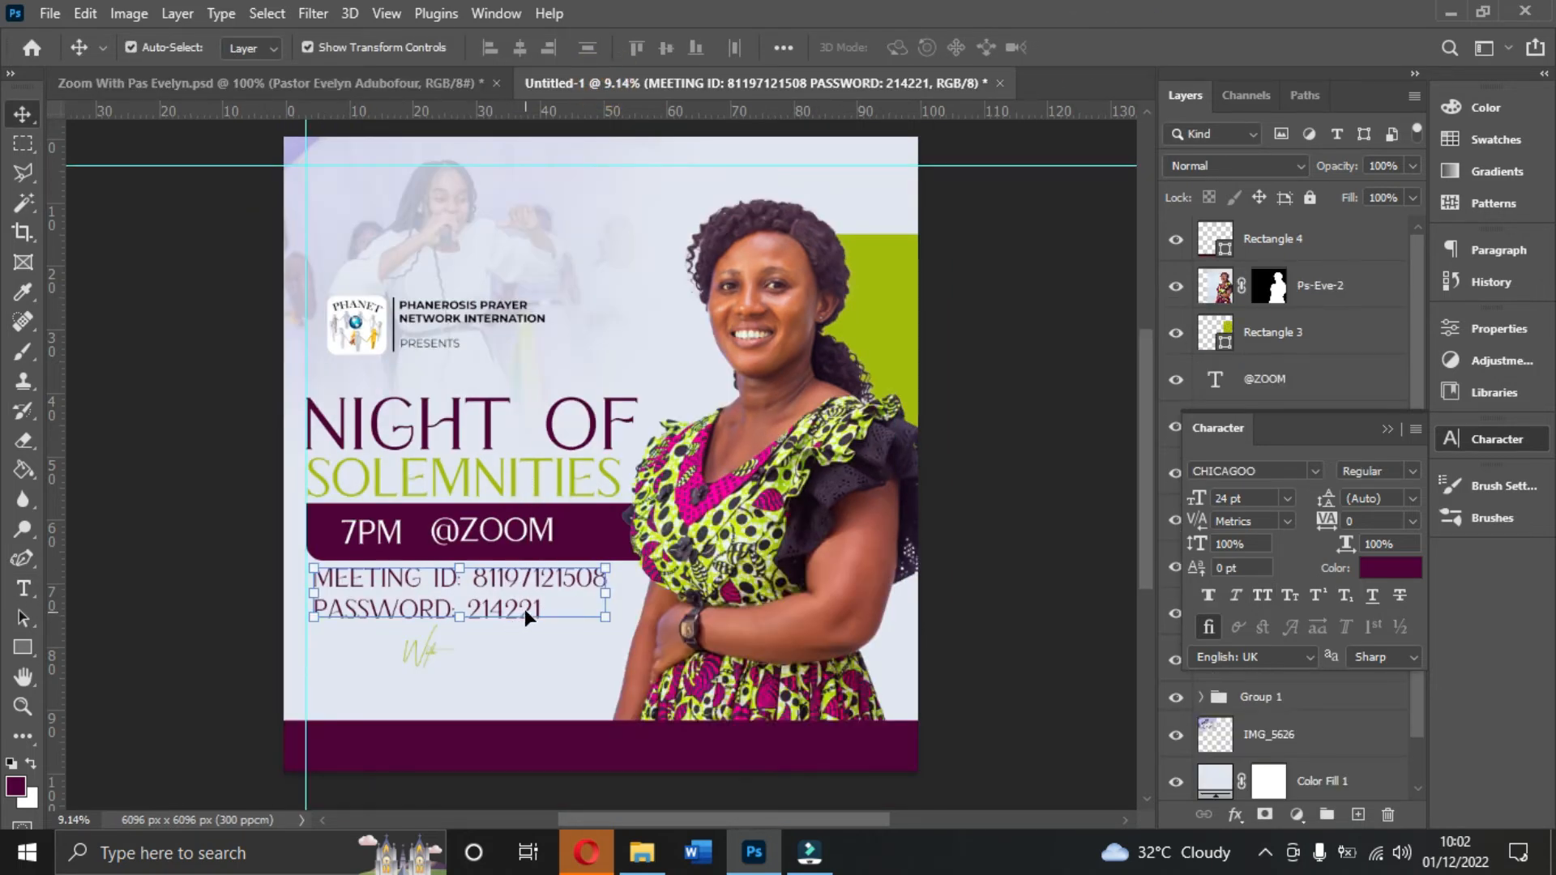
drag(524, 610, 530, 711)
double_click(527, 708)
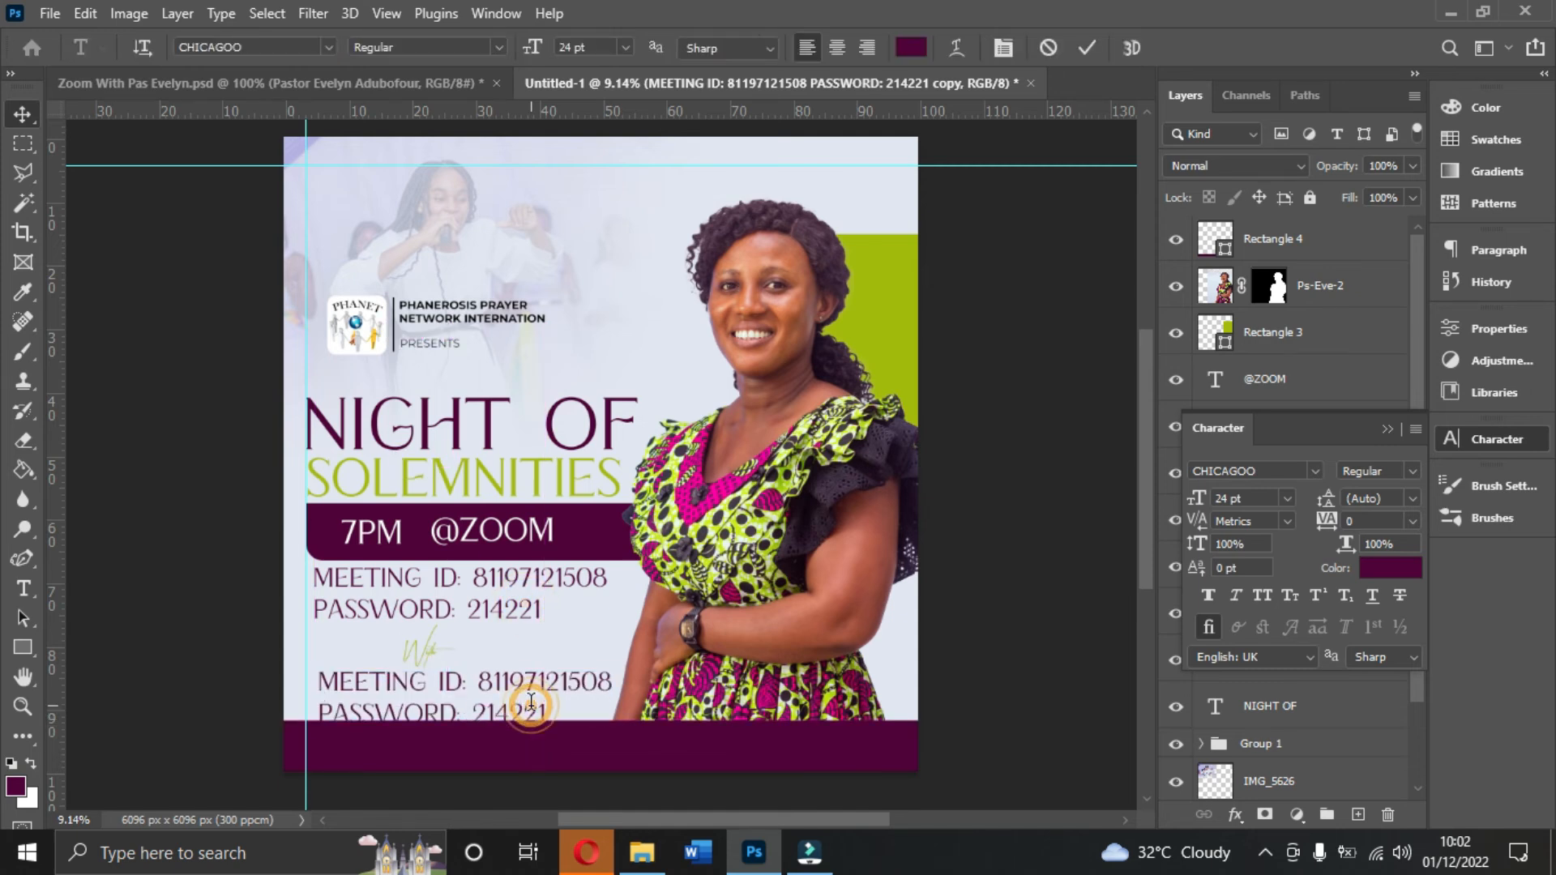
key(BackSpace)
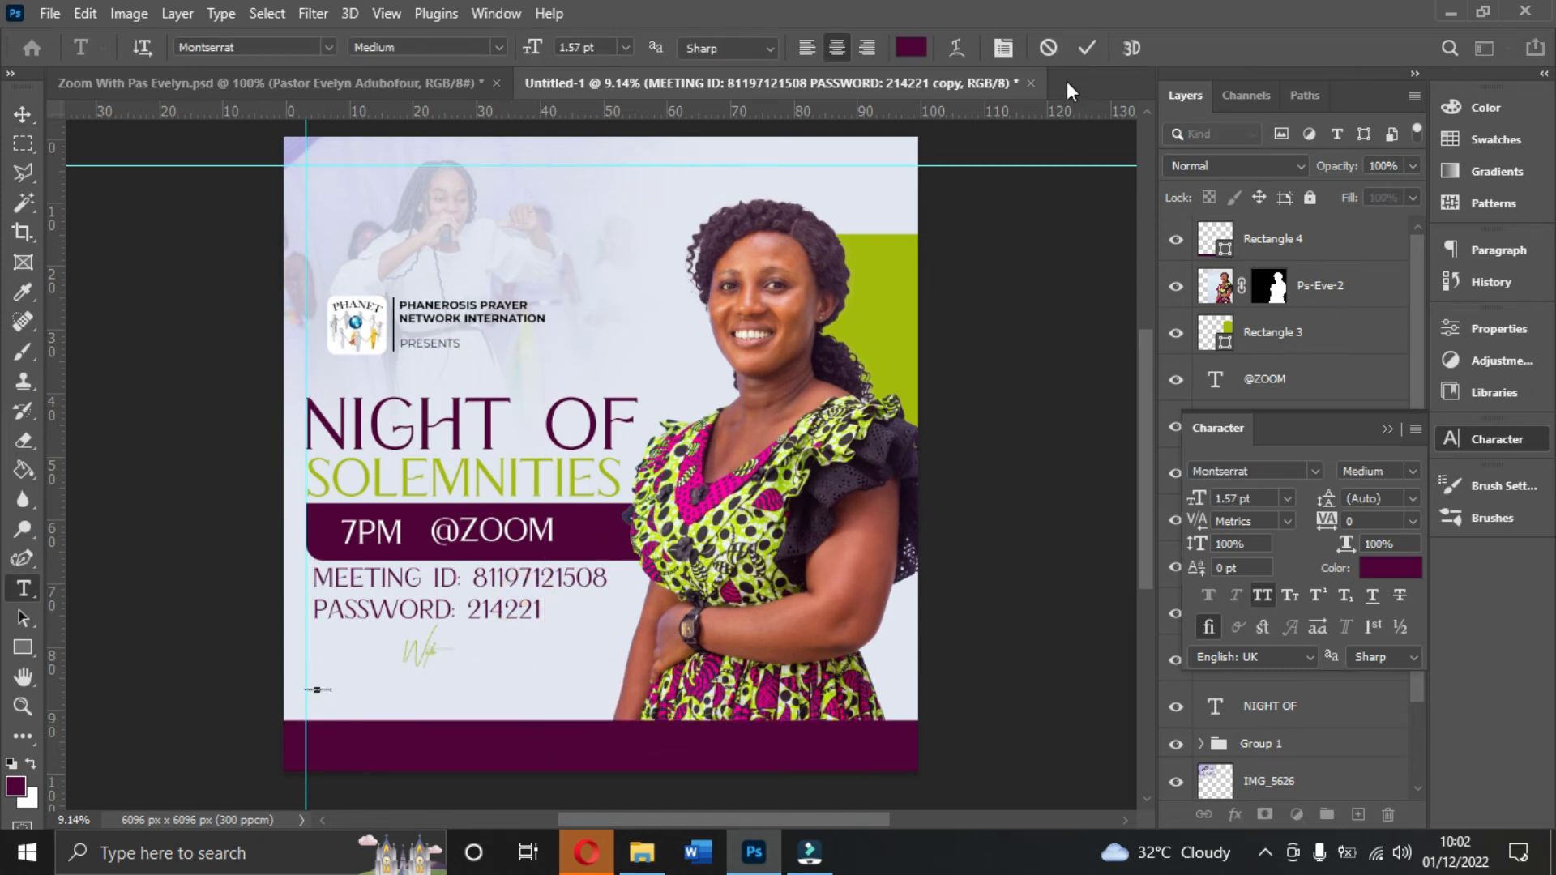
click(805, 49)
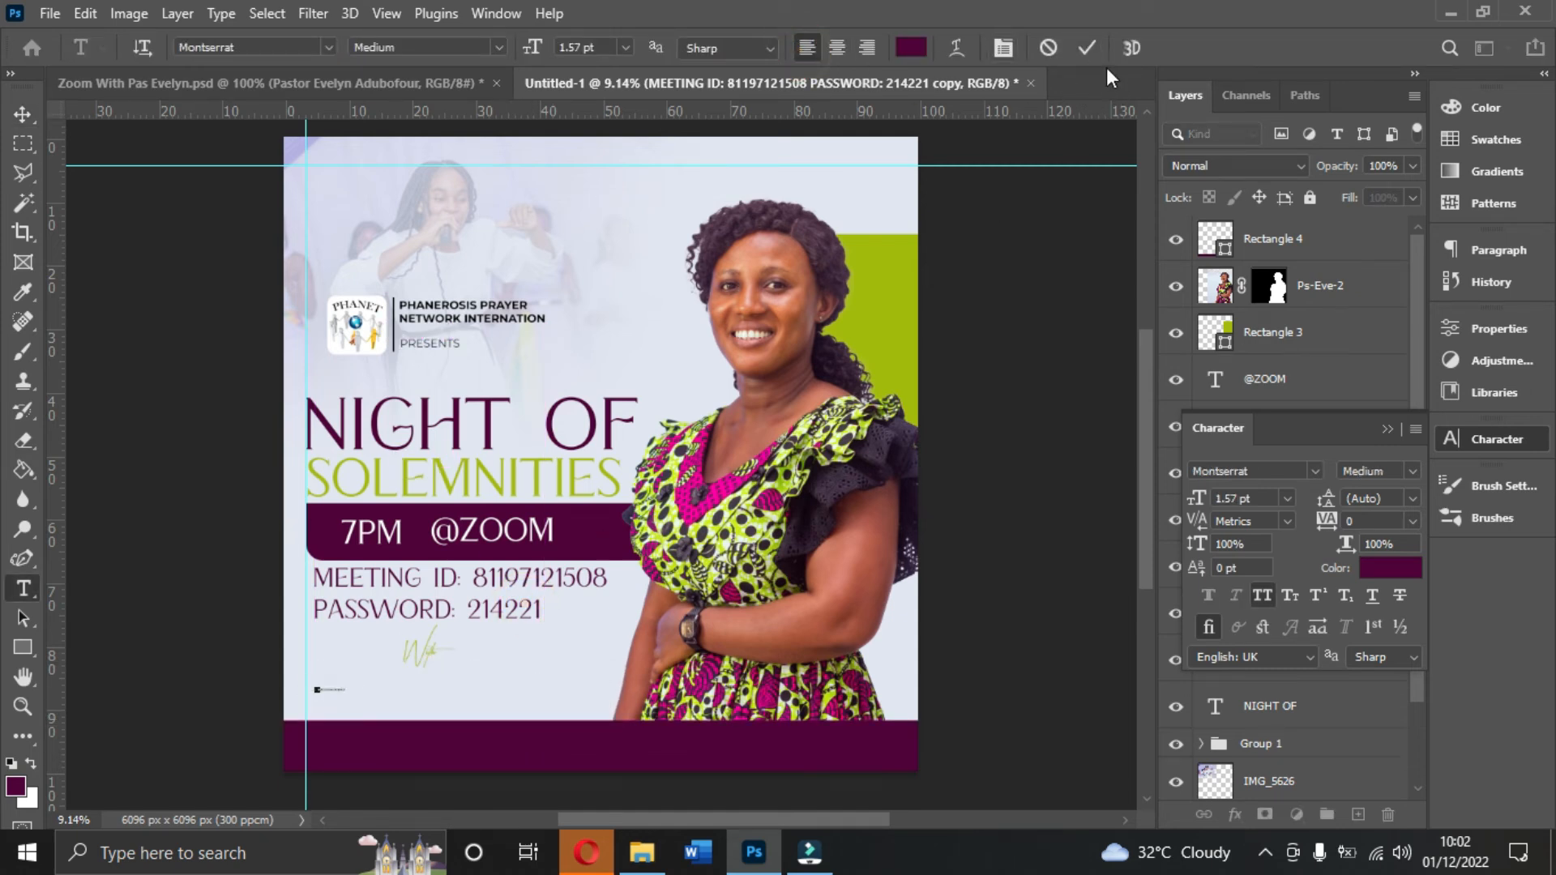
click(1091, 45)
key(v)
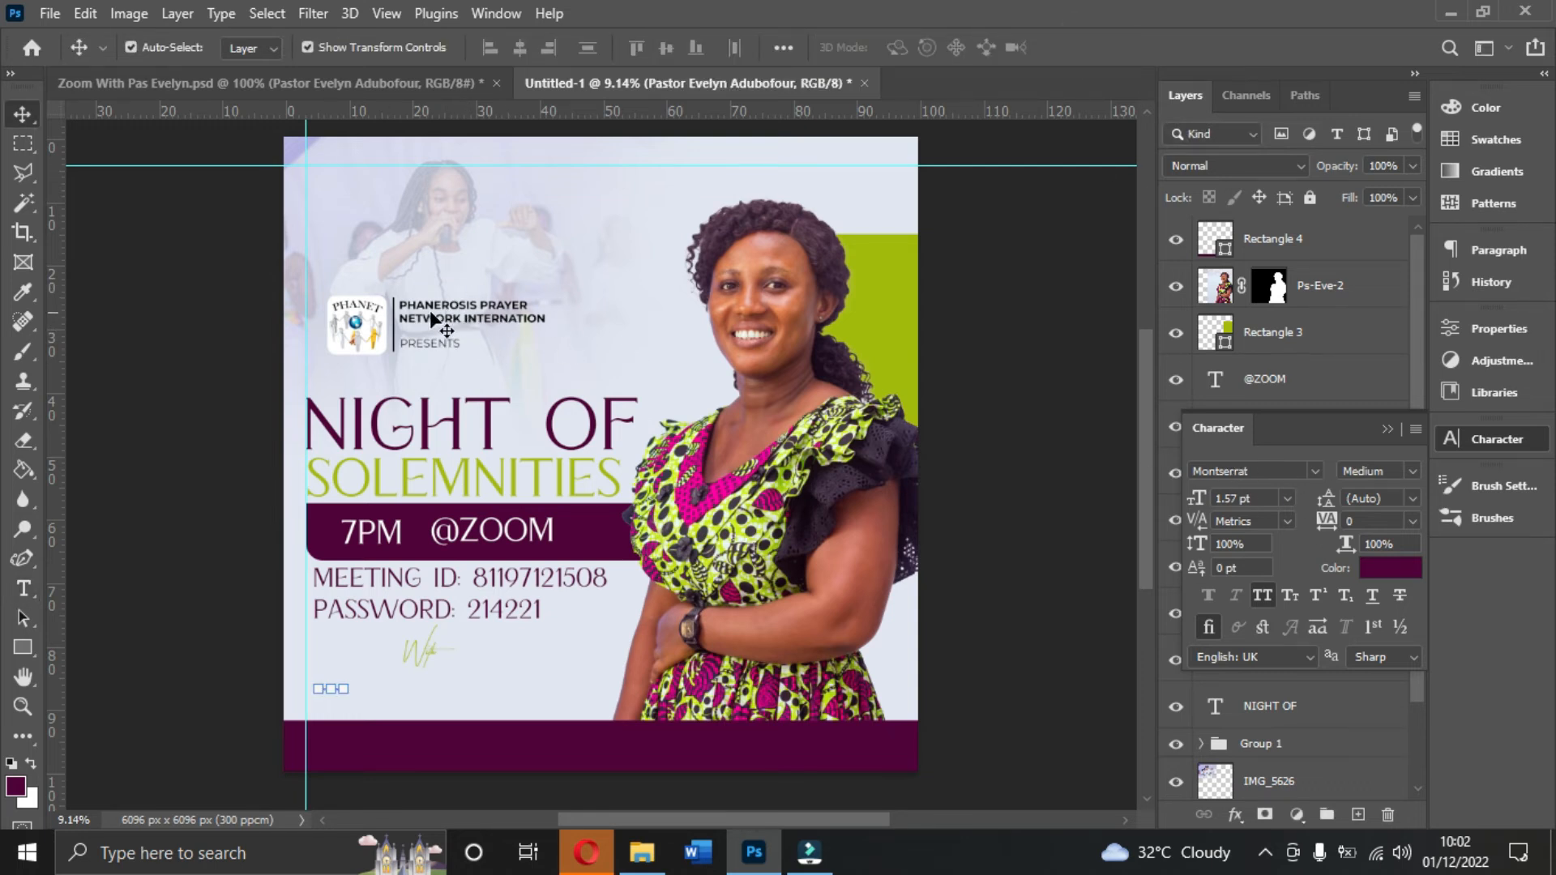
- Set the pastor's name line to 16 pt and underline it
click(1283, 498)
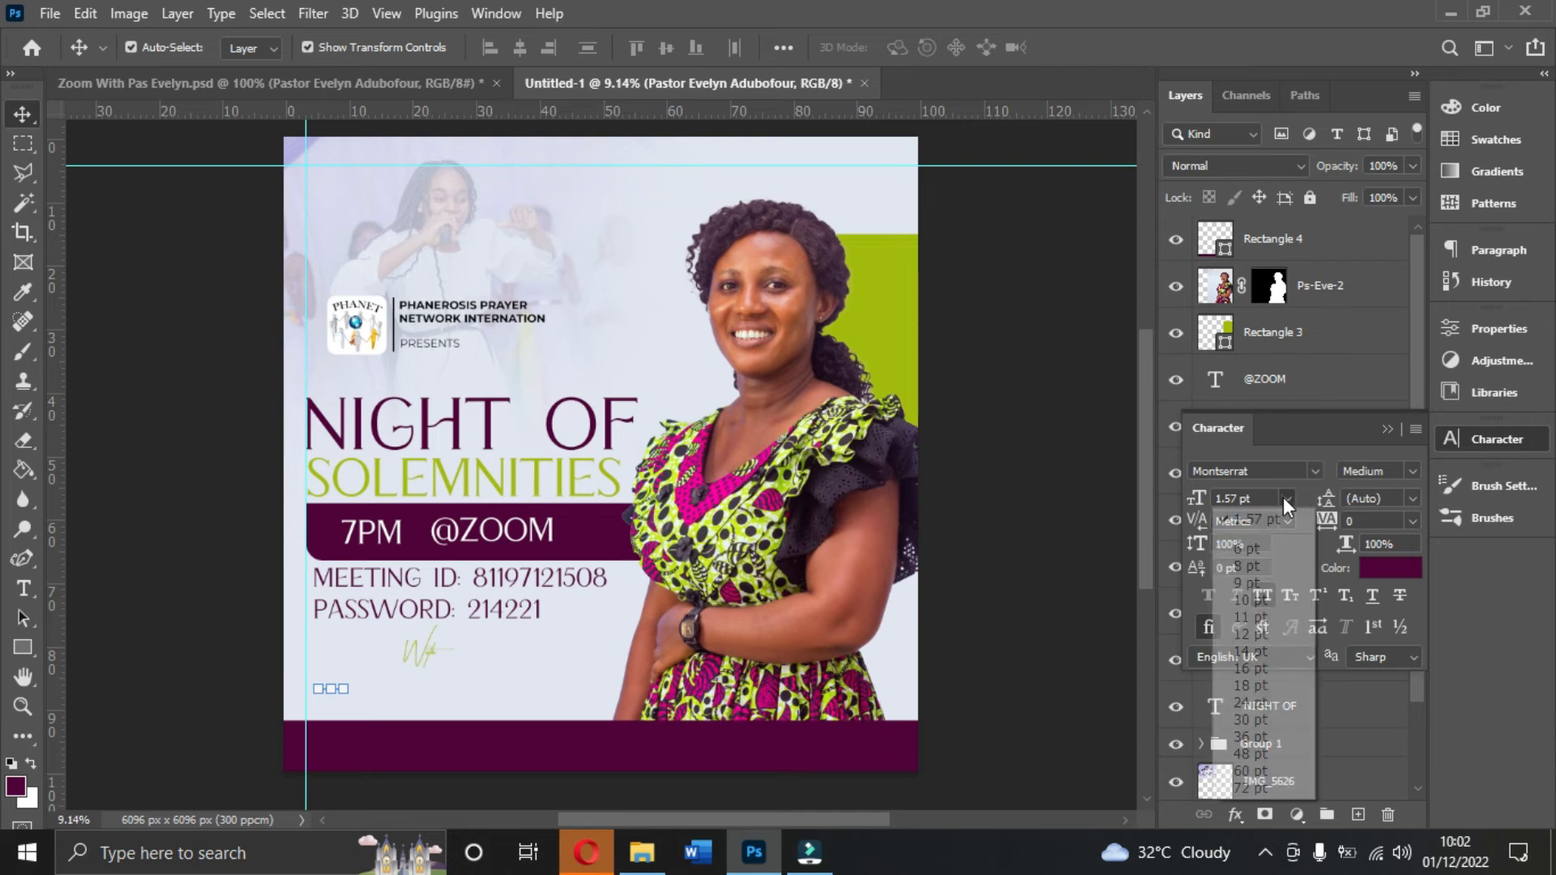
click(1256, 707)
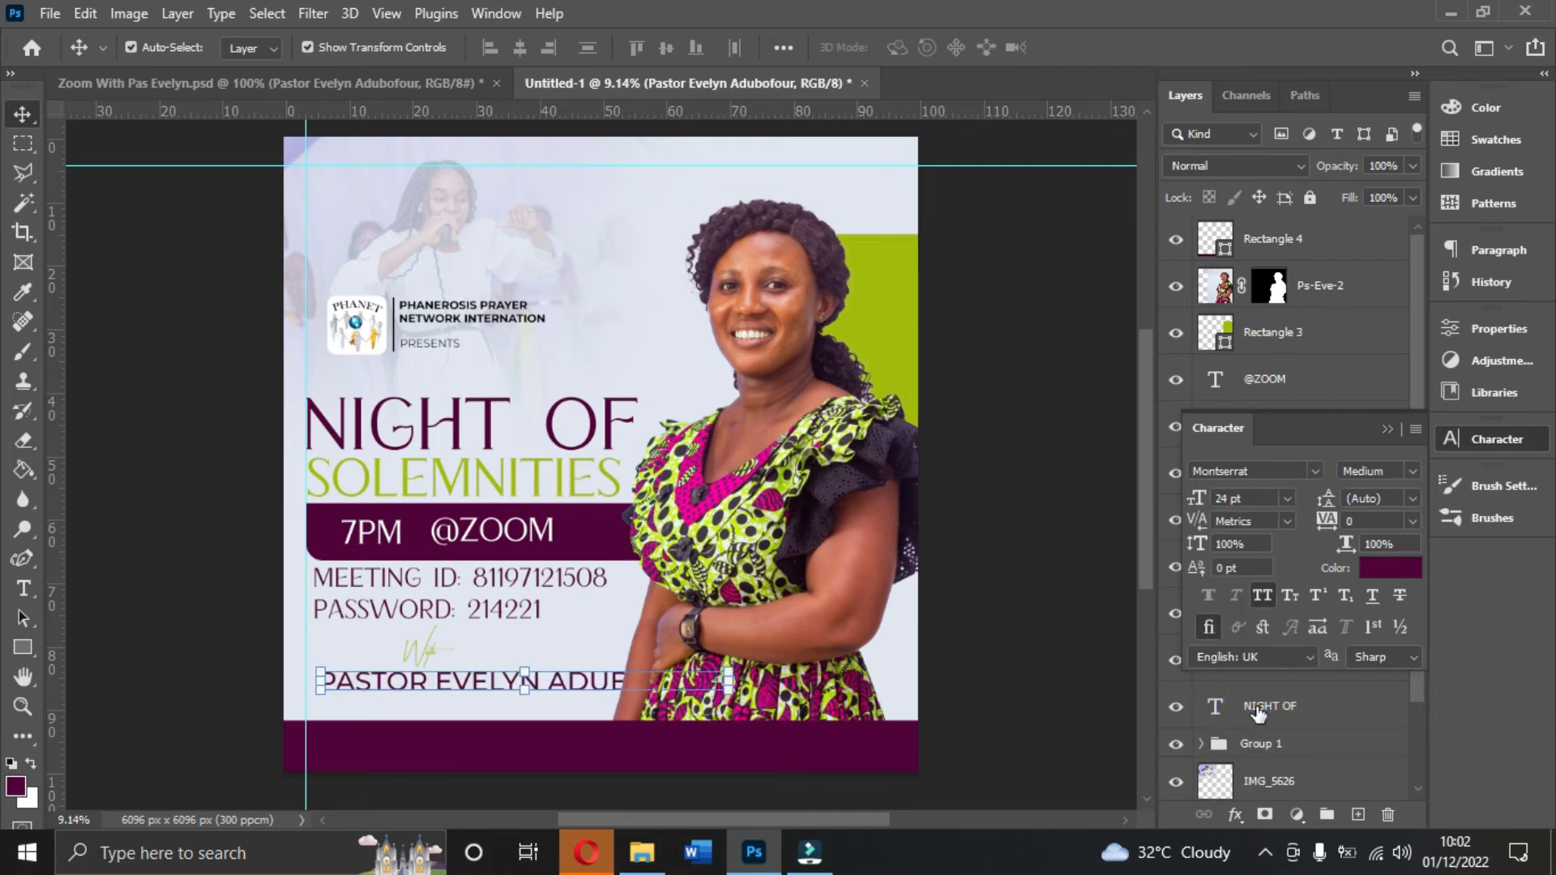
click(1288, 499)
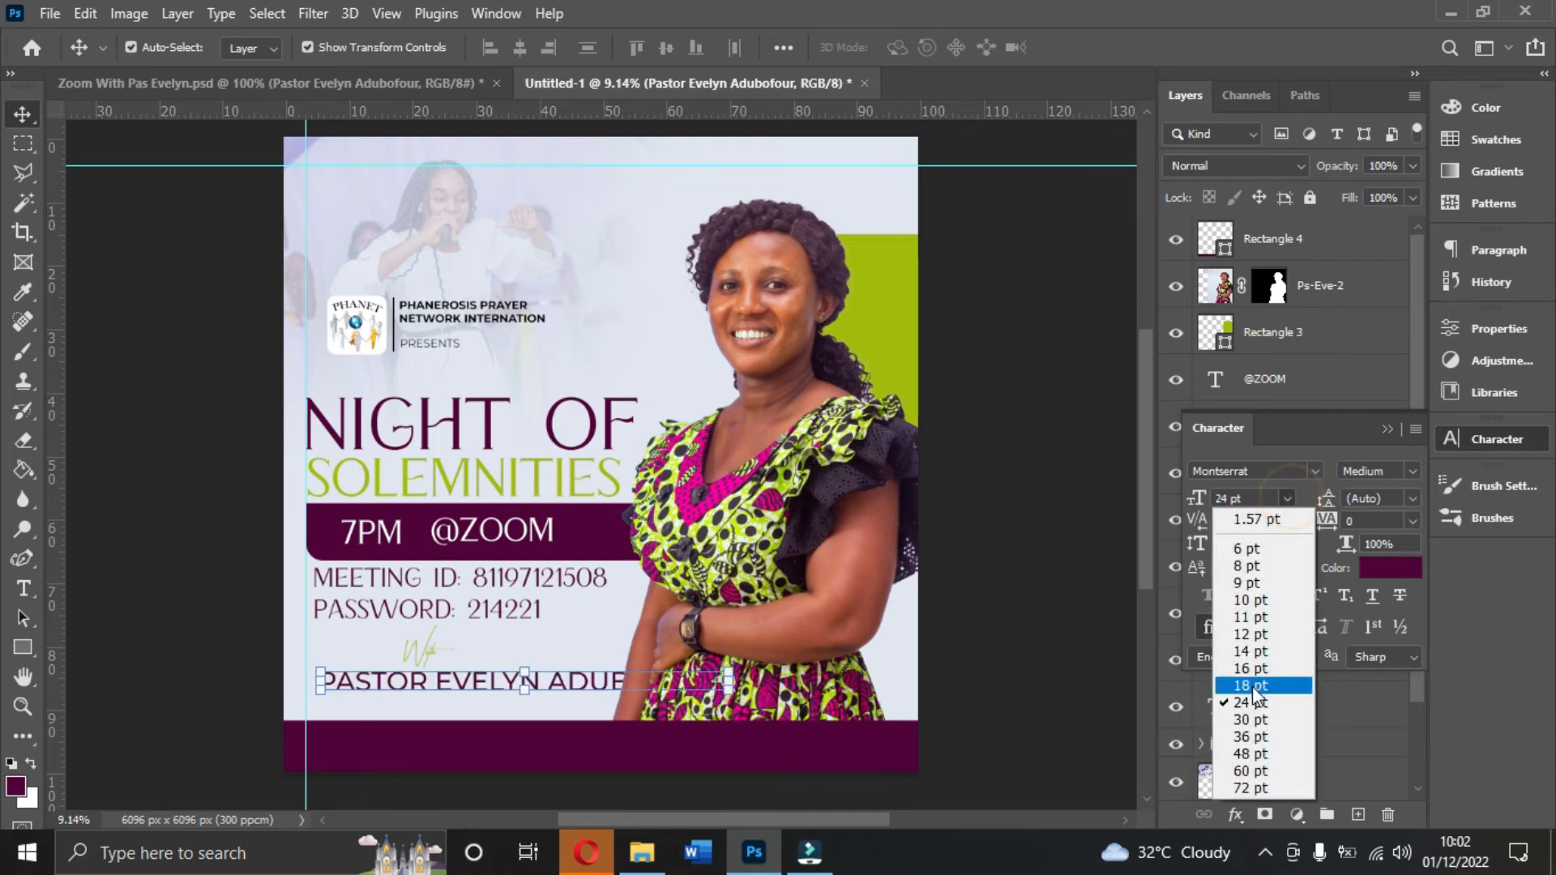
click(1251, 663)
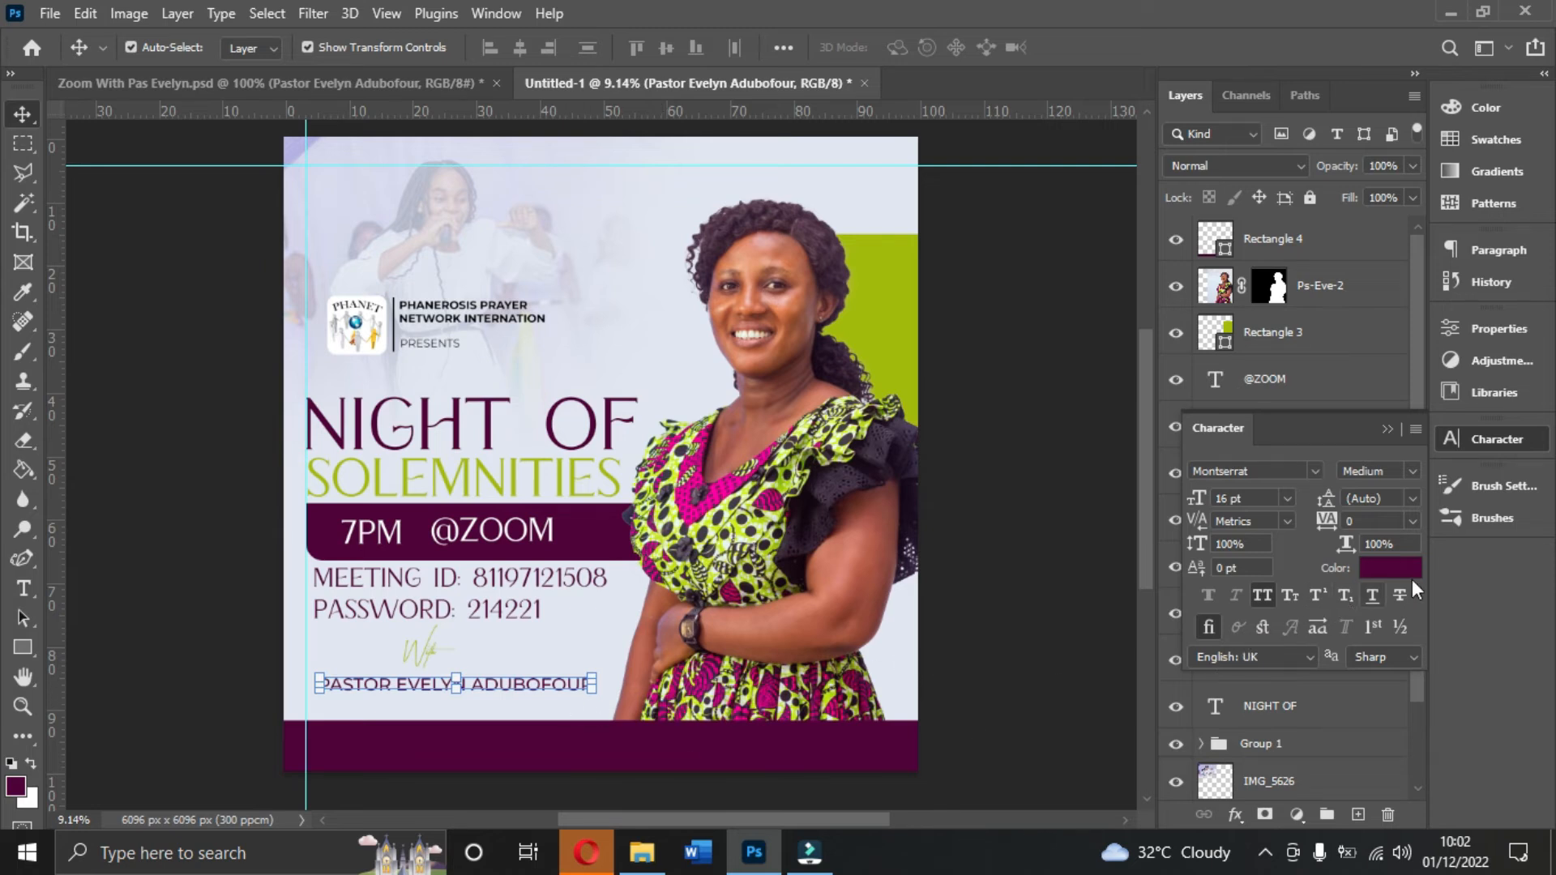
click(1370, 597)
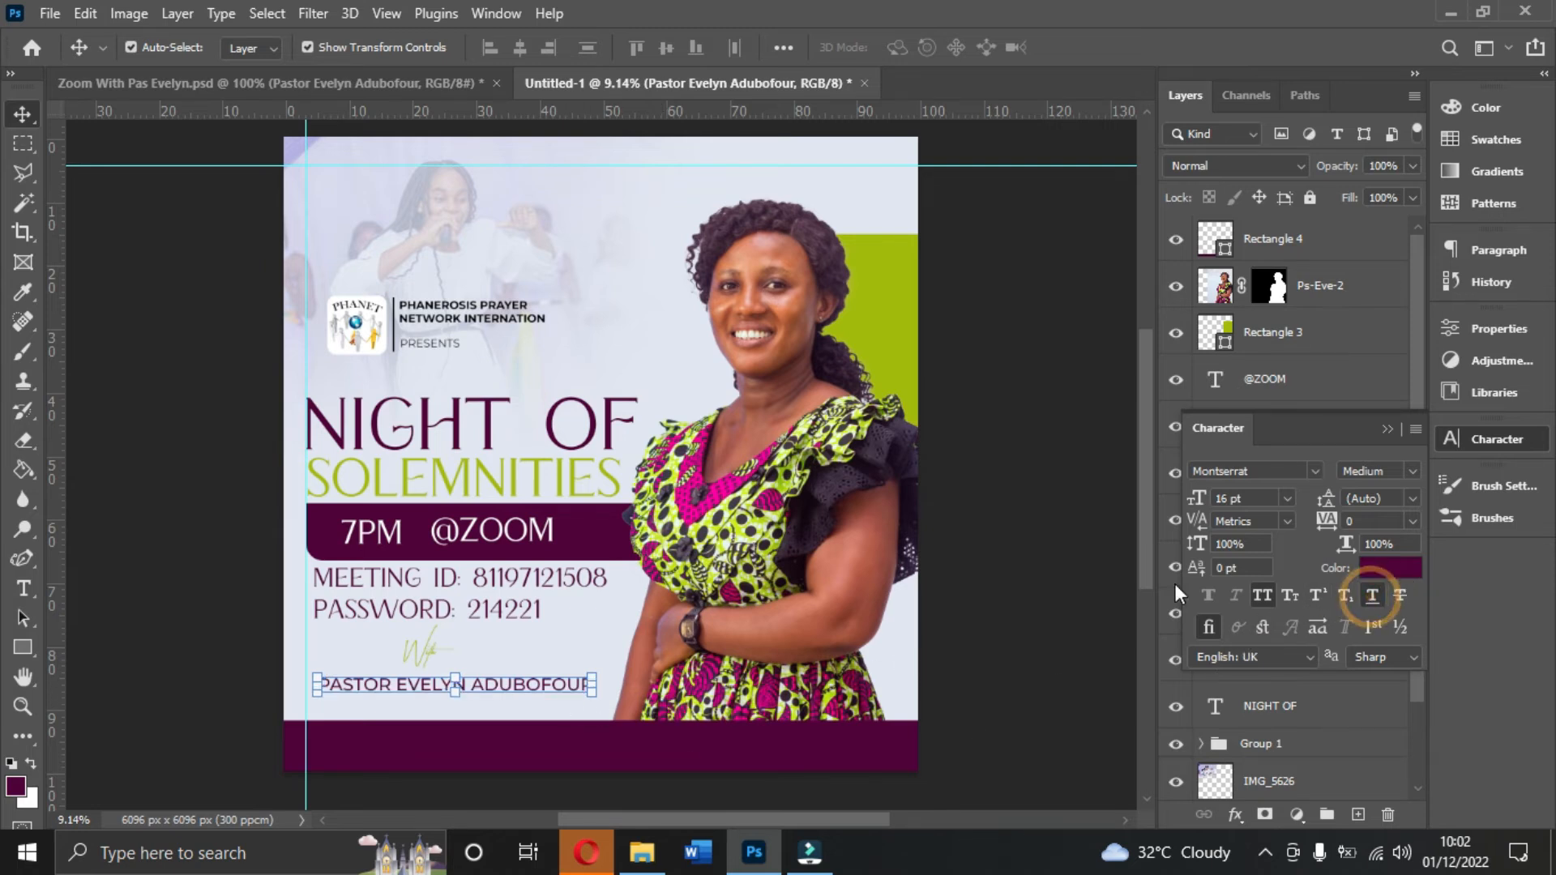
click(1028, 556)
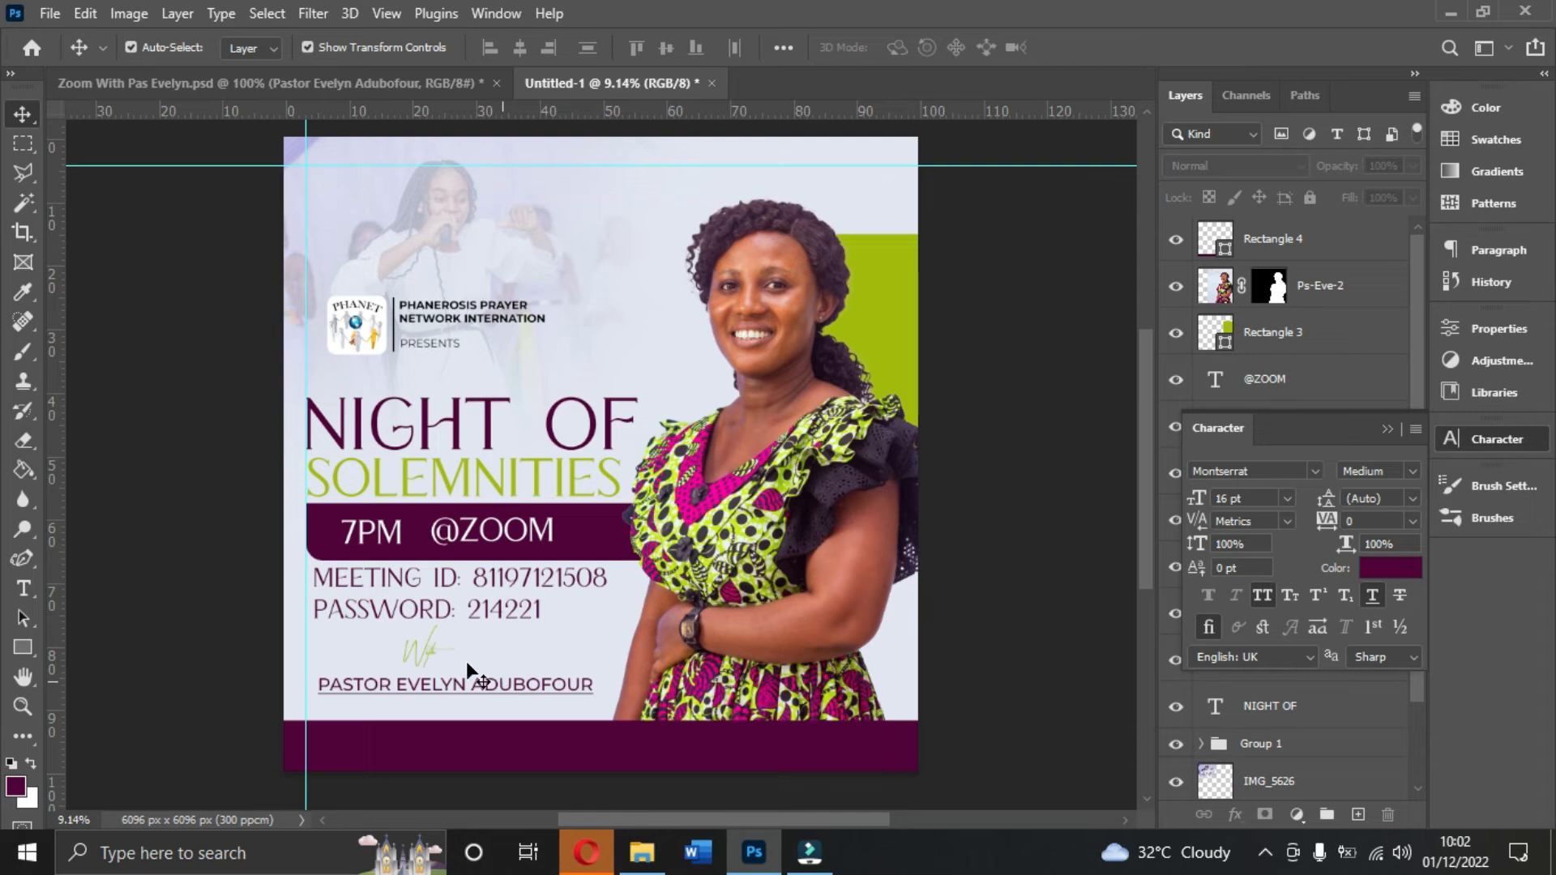
- Lower With to just above the pastor's name, and reduce the meeting details to 18 pt and shift them slightly right
drag(425, 645, 436, 664)
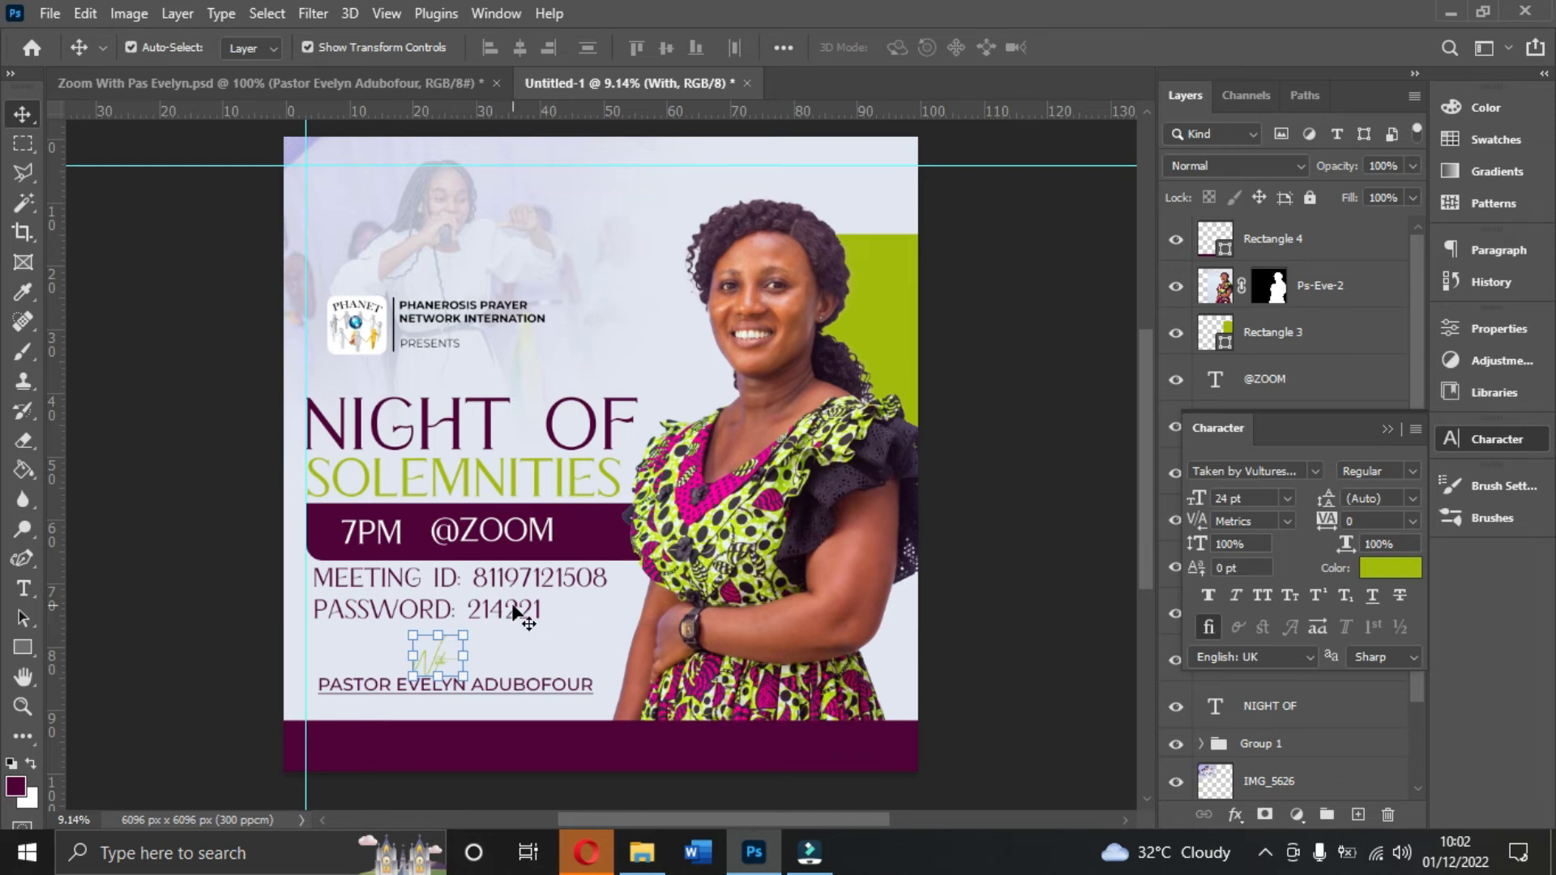
click(485, 577)
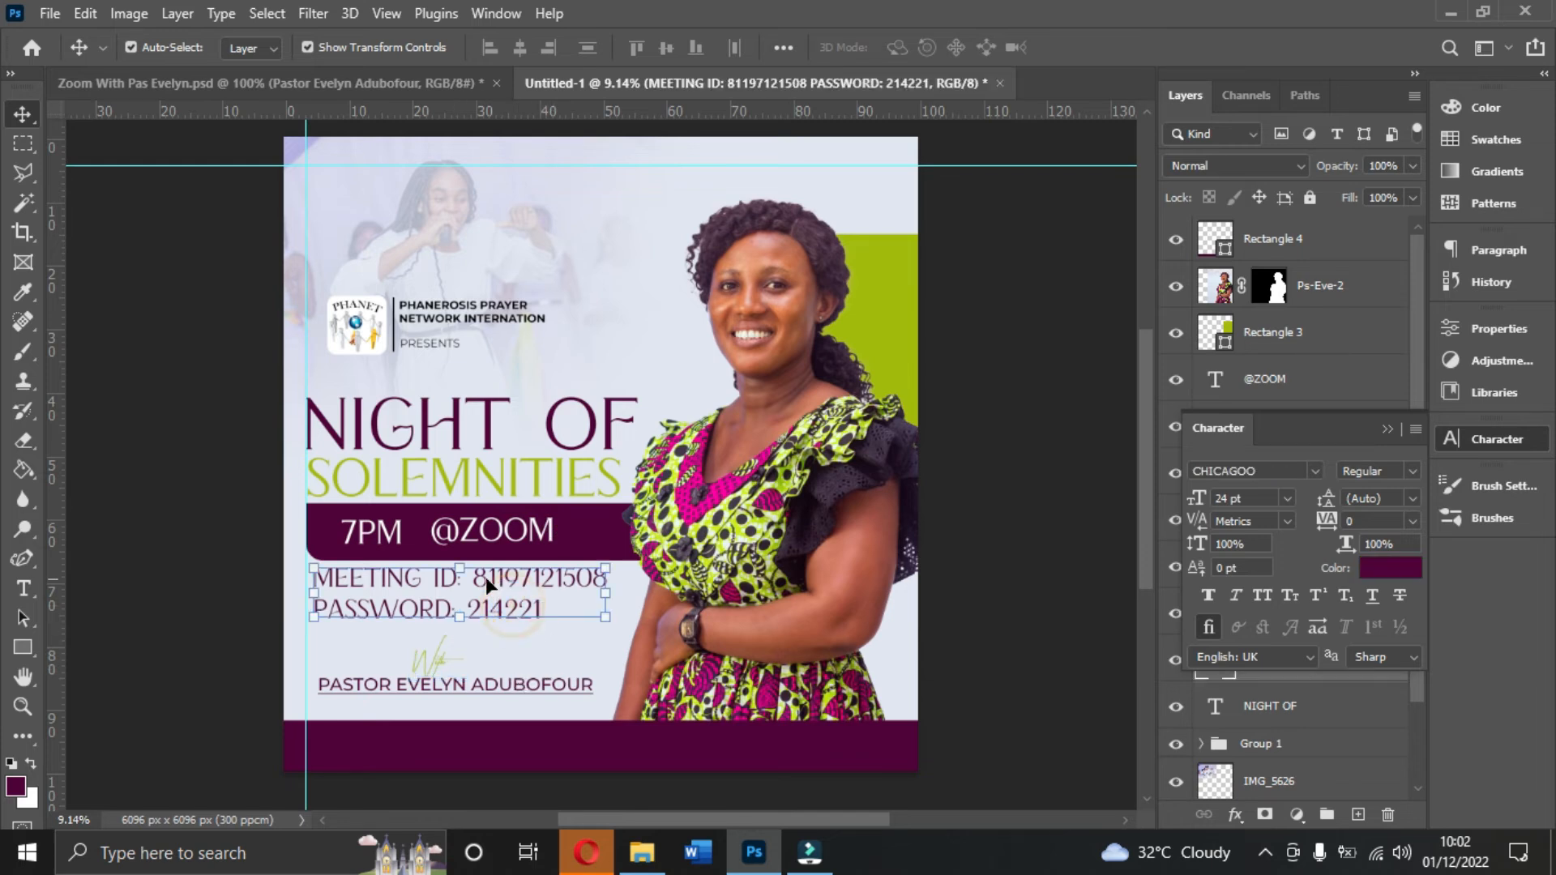
click(1287, 497)
click(1257, 694)
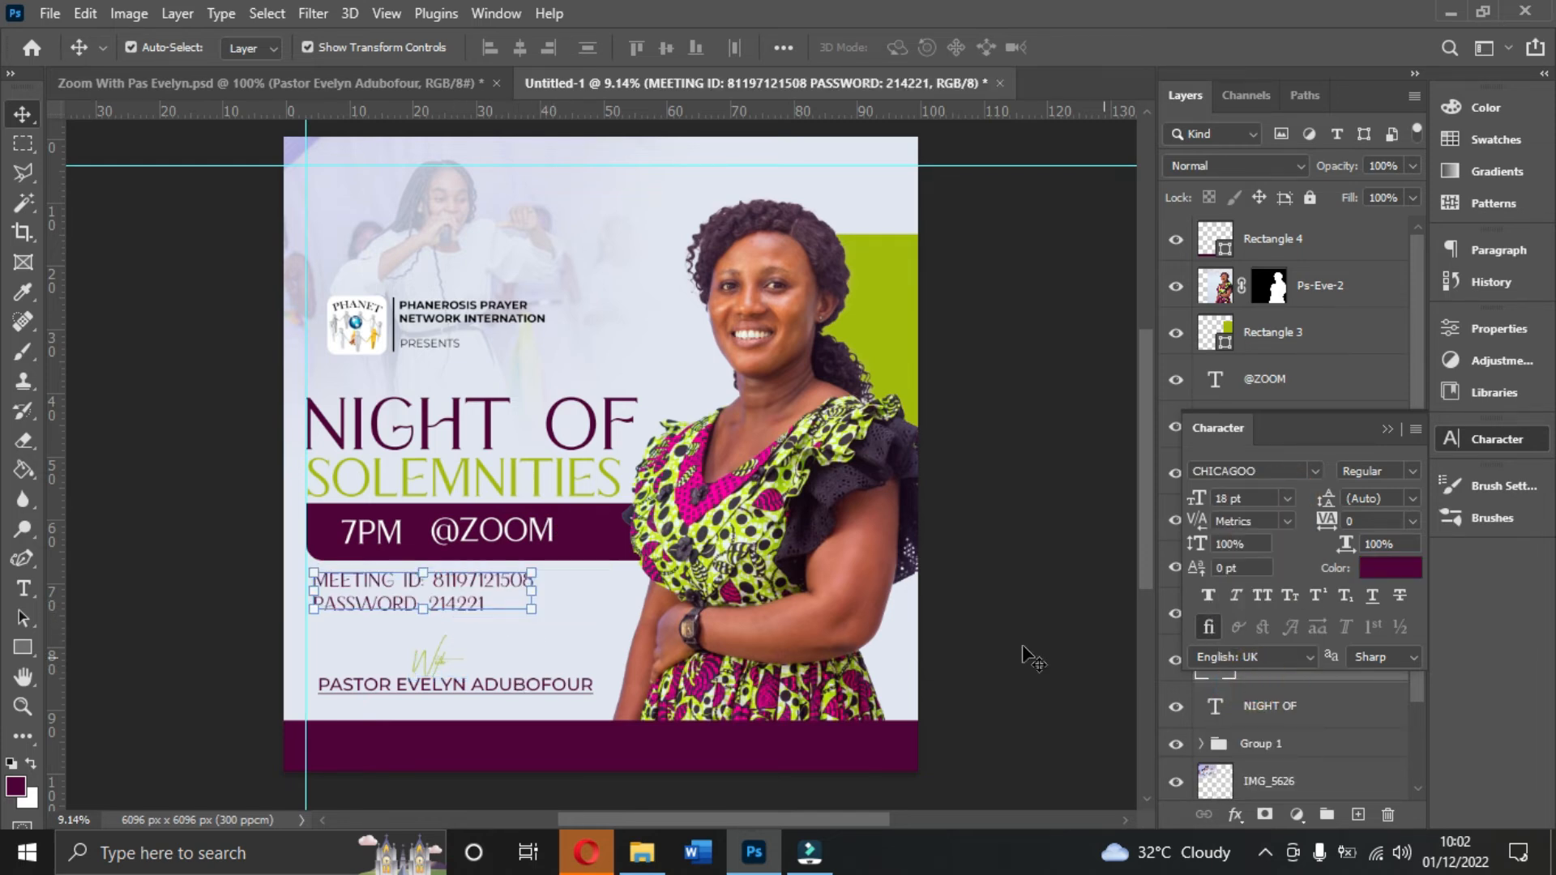
mouse_move(468, 602)
mouse_down()
mouse_move(531, 597)
mouse_move(527, 569)
mouse_move(535, 596)
mouse_up()
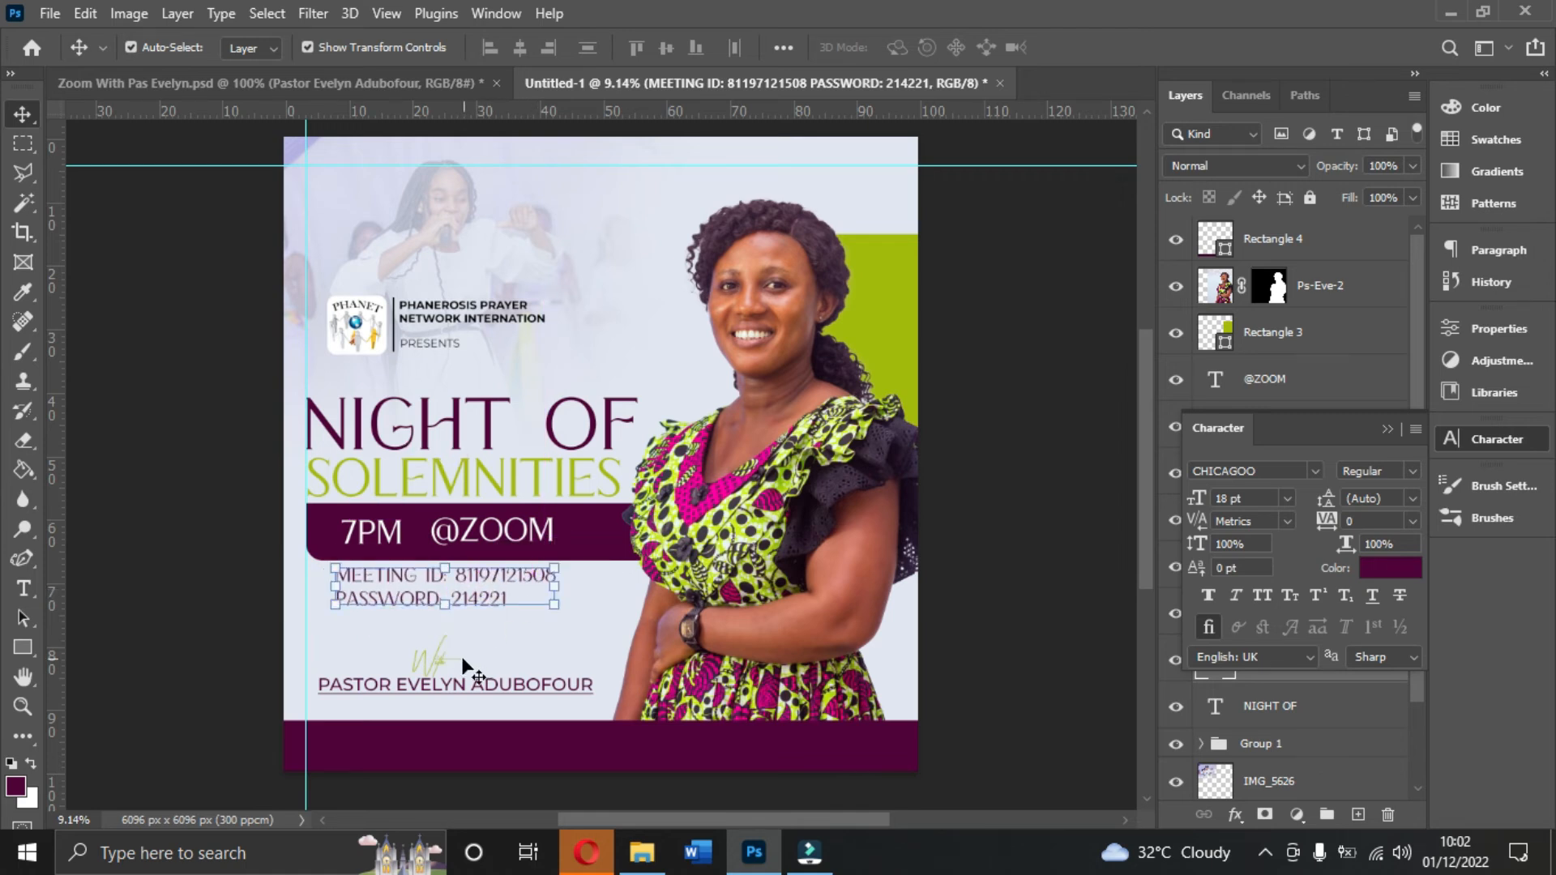
- Move the underlined pastor's name up so it sits closer to With and the meeting details
mouse_move(519, 689)
mouse_down()
mouse_move(510, 662)
mouse_move(525, 658)
mouse_up()
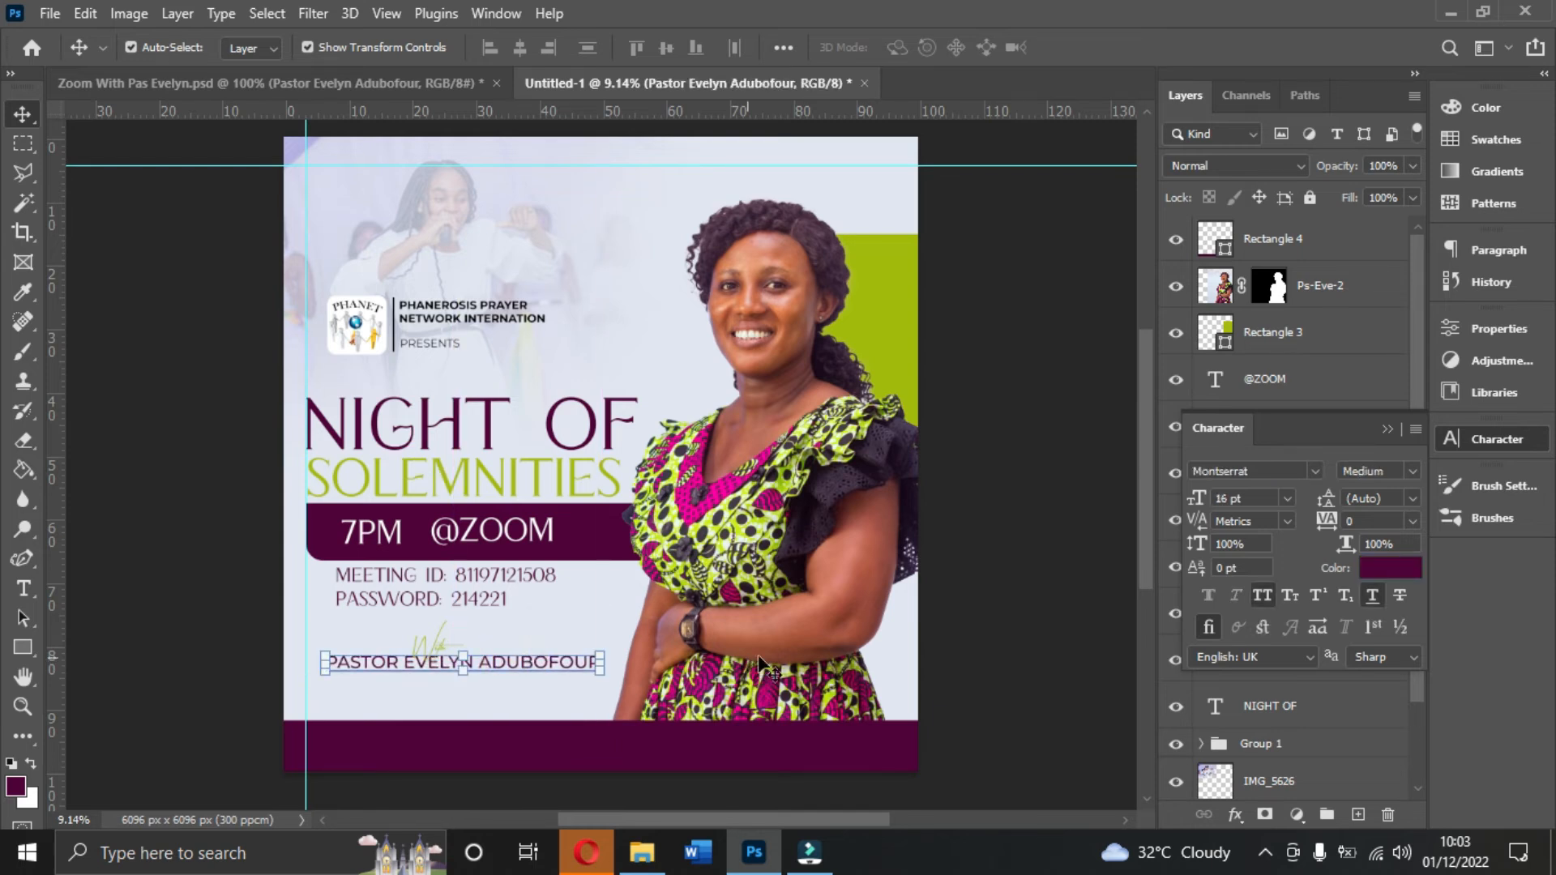
click(1005, 555)
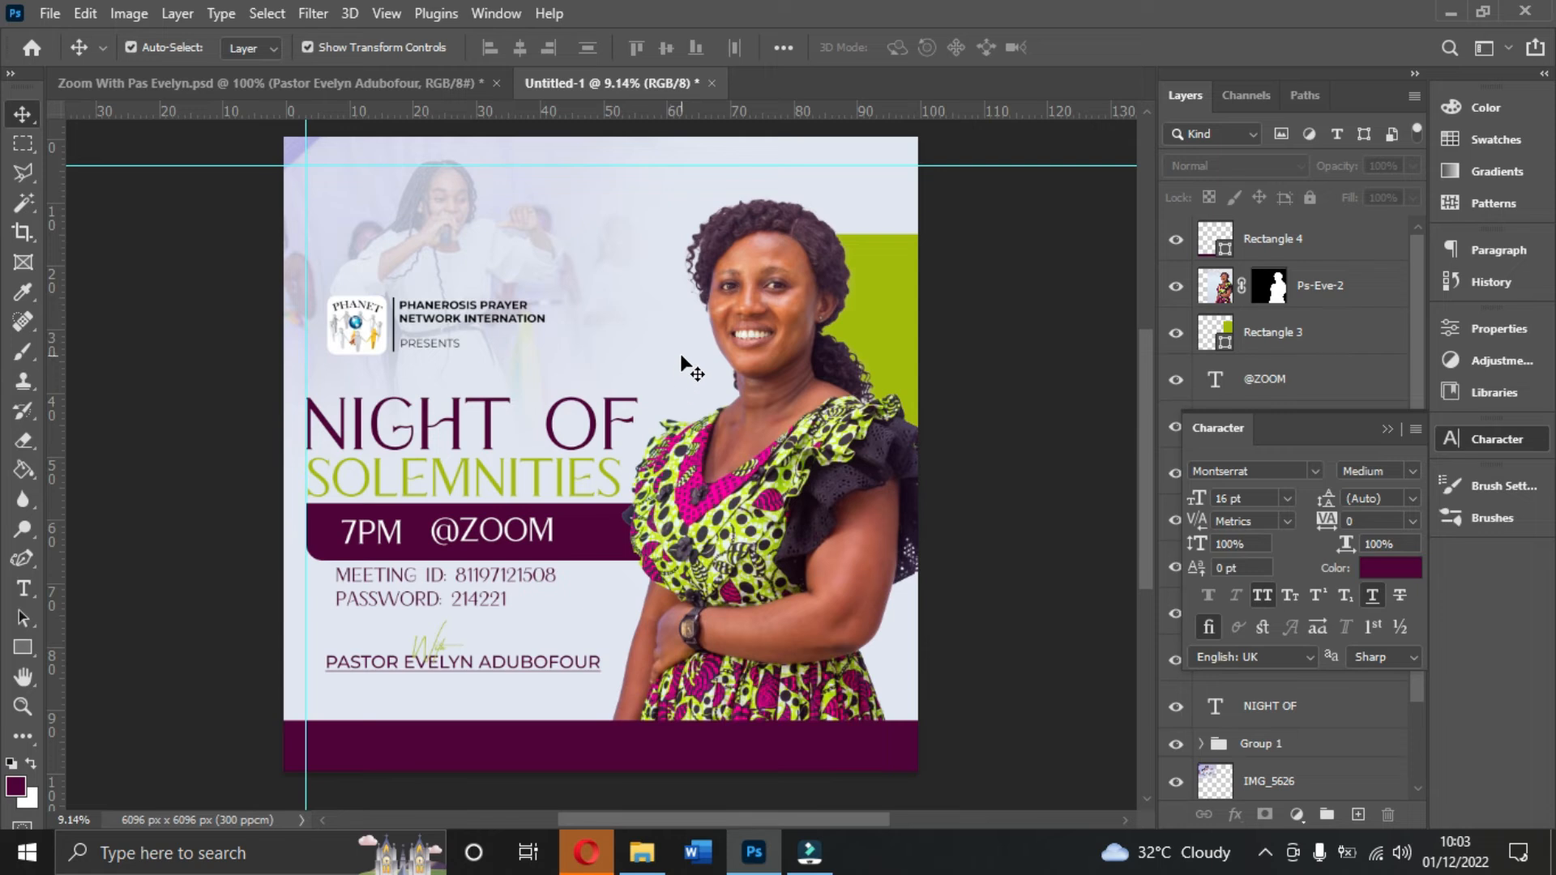
click(571, 766)
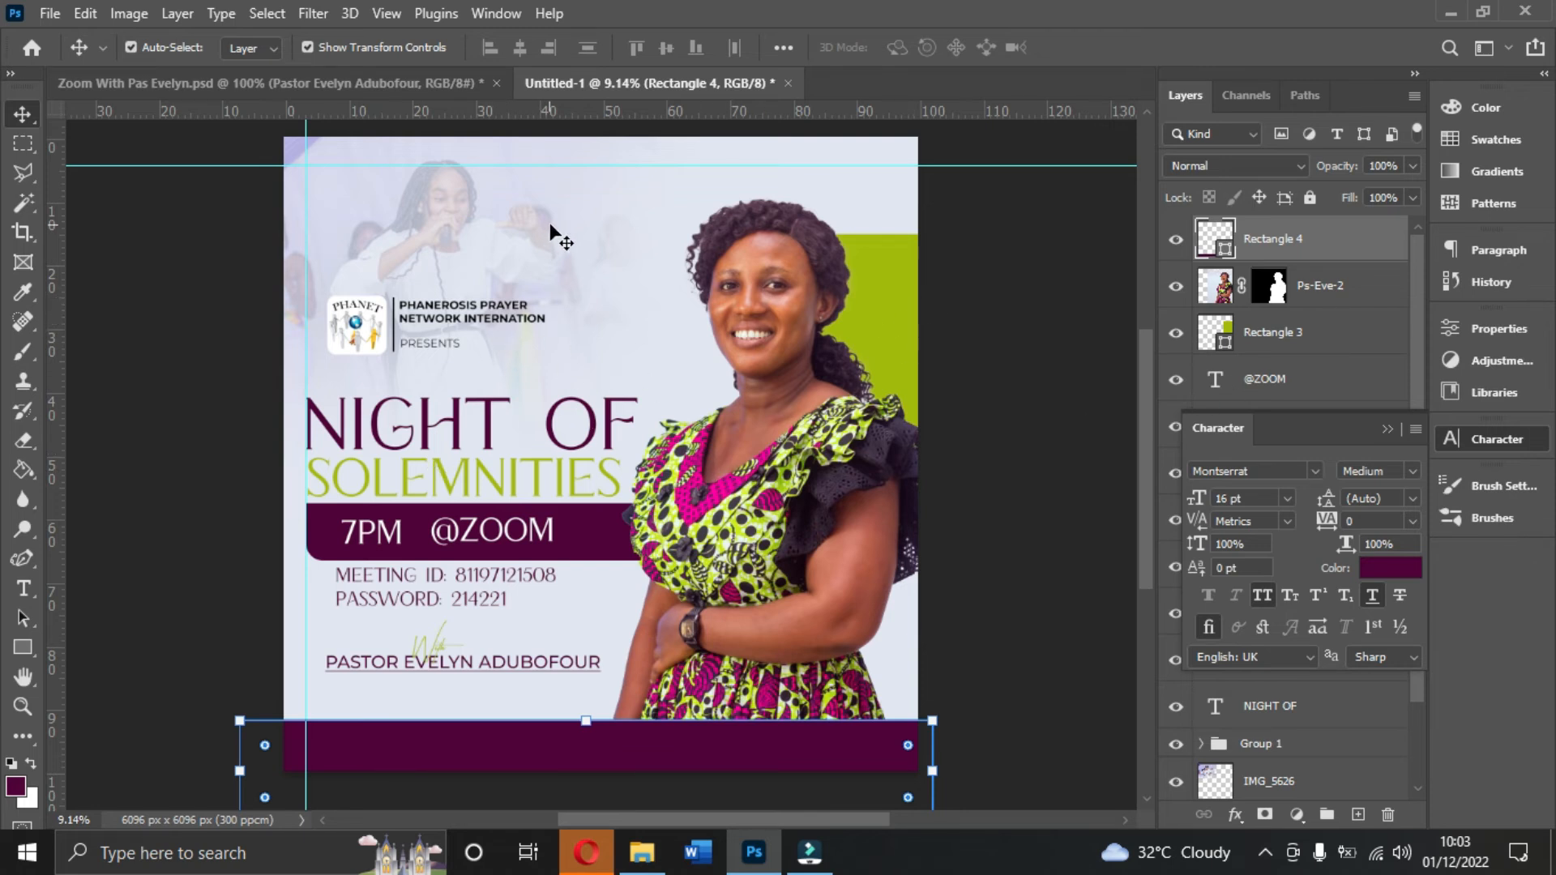
click(948, 376)
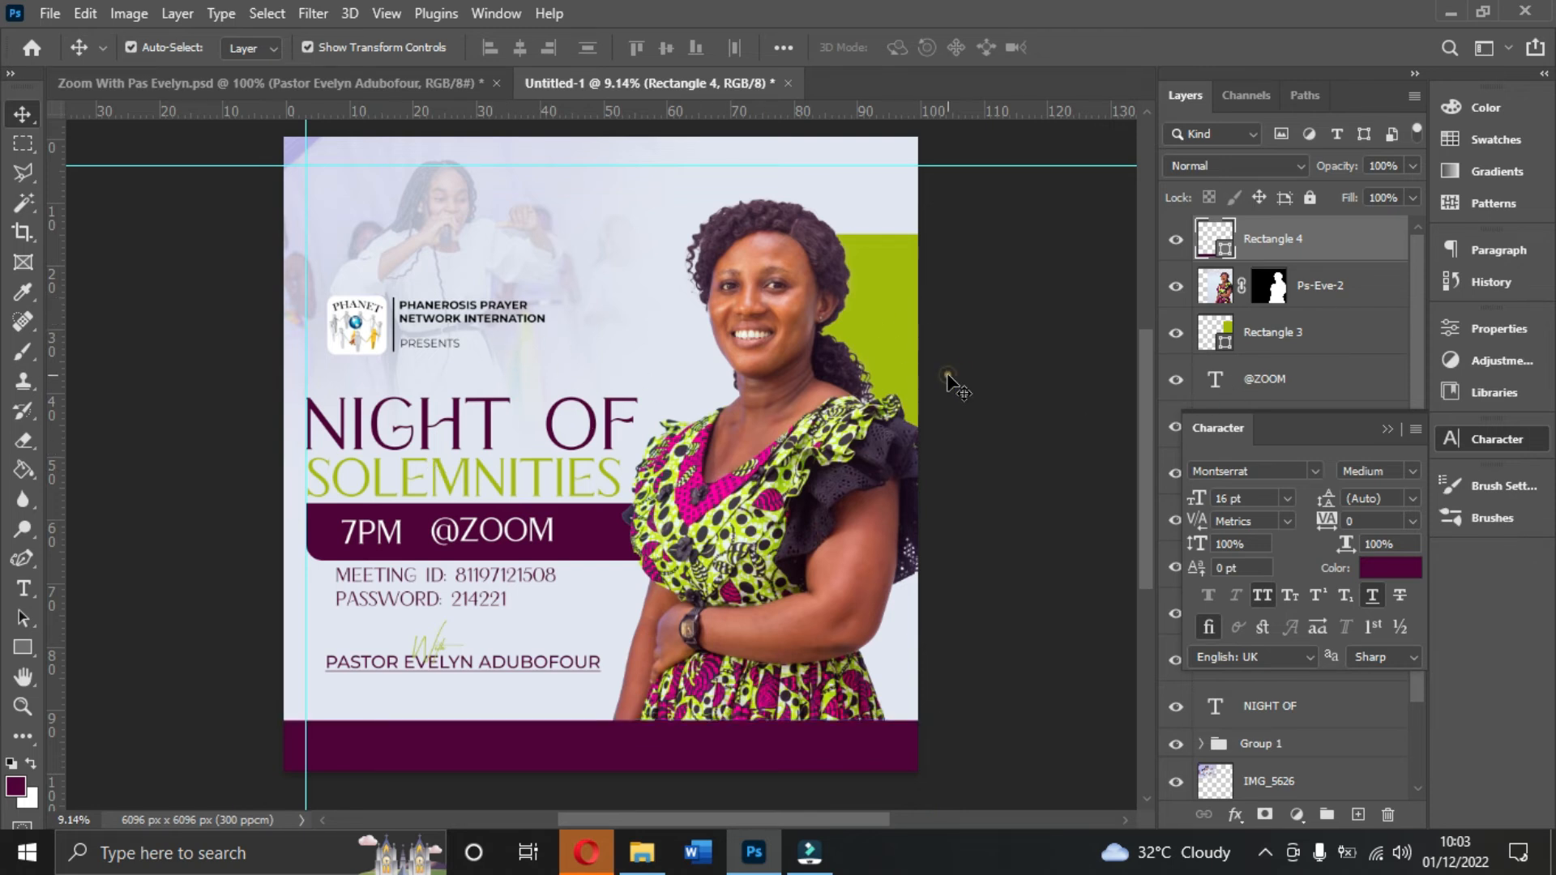
- Set the Type tool for new text to white (ffffff), with all caps and underline turned off
click(24, 591)
click(1261, 597)
click(1372, 593)
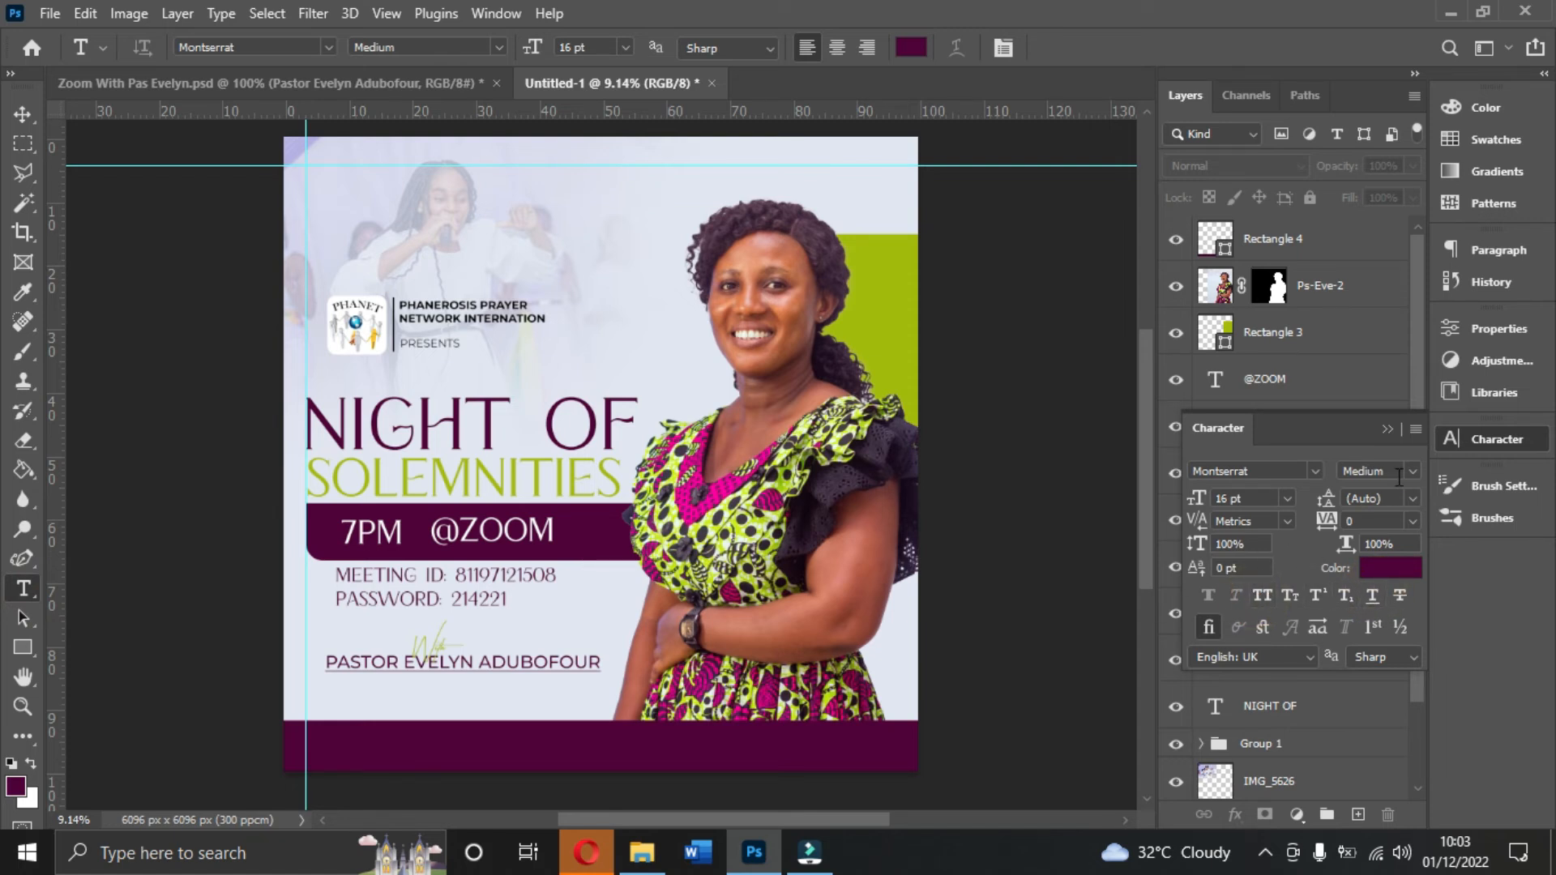
click(1387, 568)
mouse_move(994, 339)
mouse_down()
mouse_move(990, 264)
mouse_move(882, 174)
mouse_up()
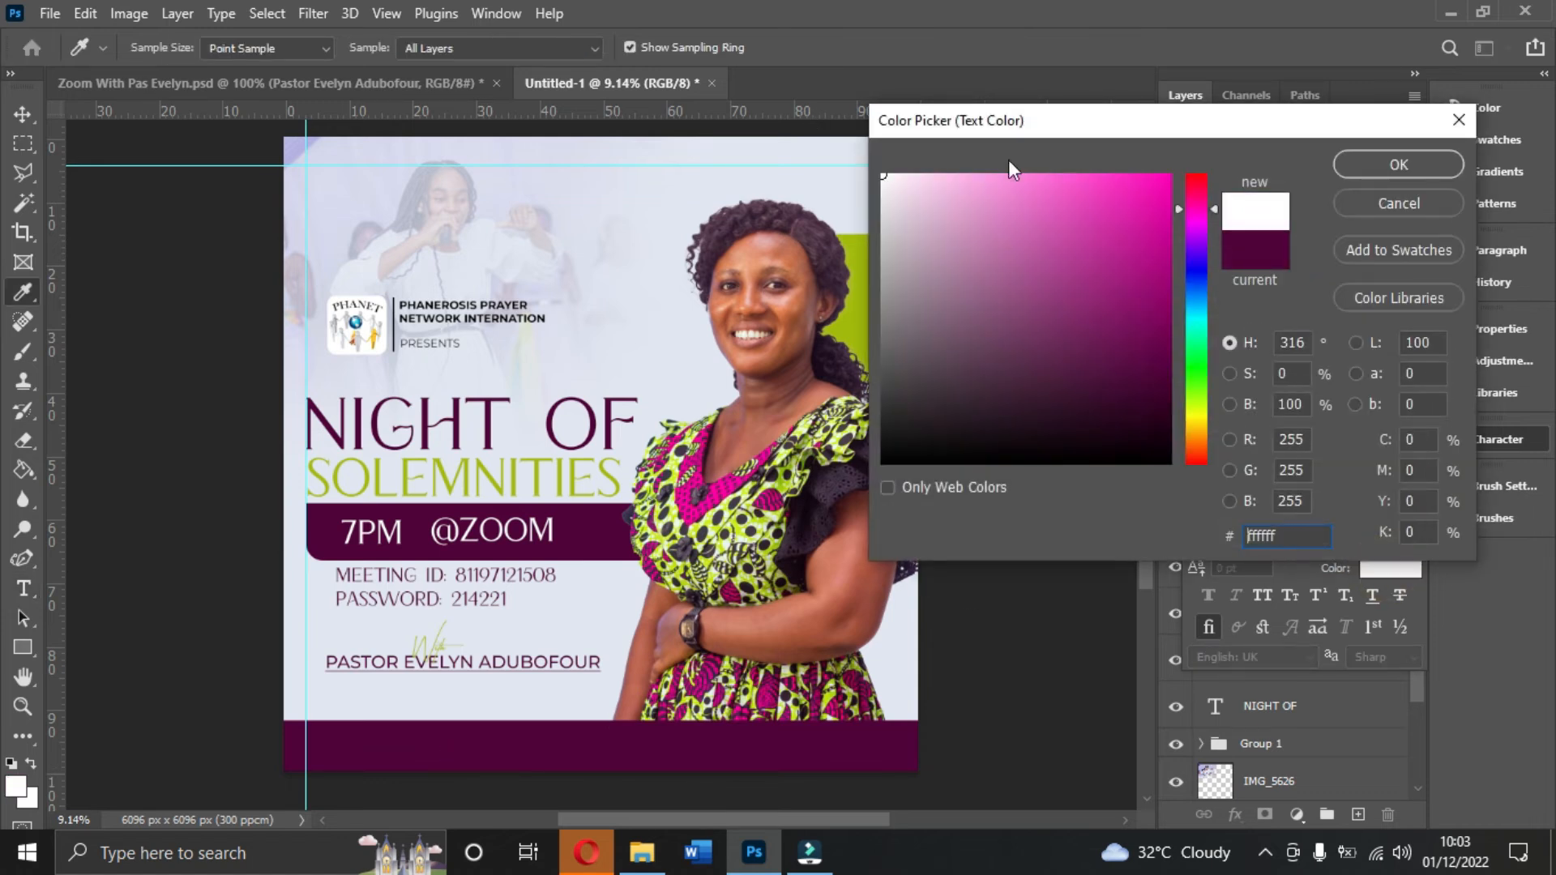
click(1360, 171)
- Add the text phanet_official on the purple bar along the flyer's lower edge, following the reference flyer
click(433, 739)
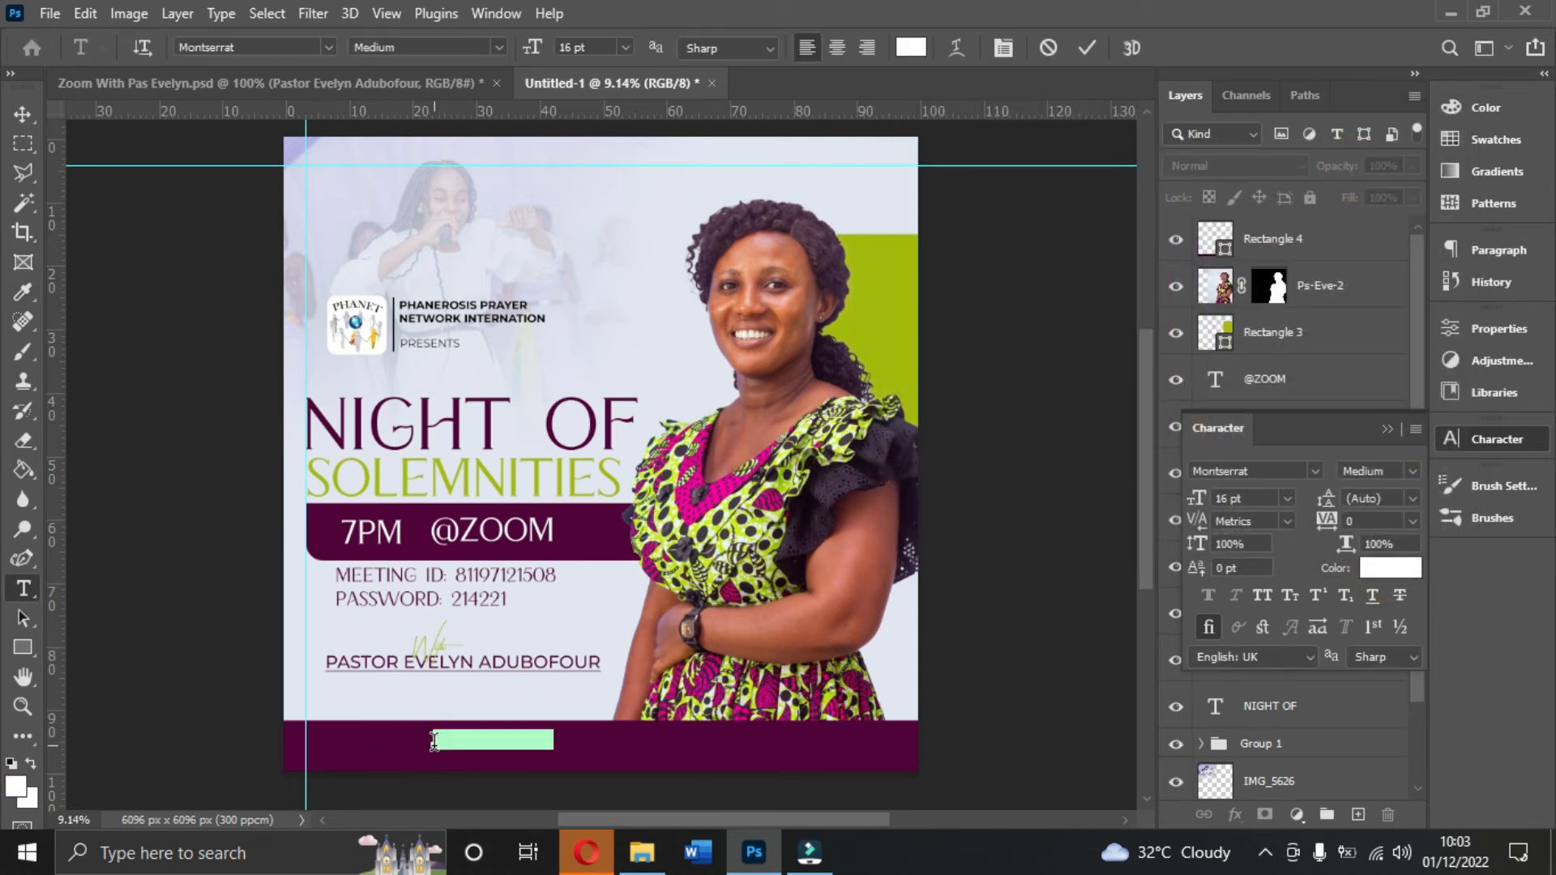
click(260, 76)
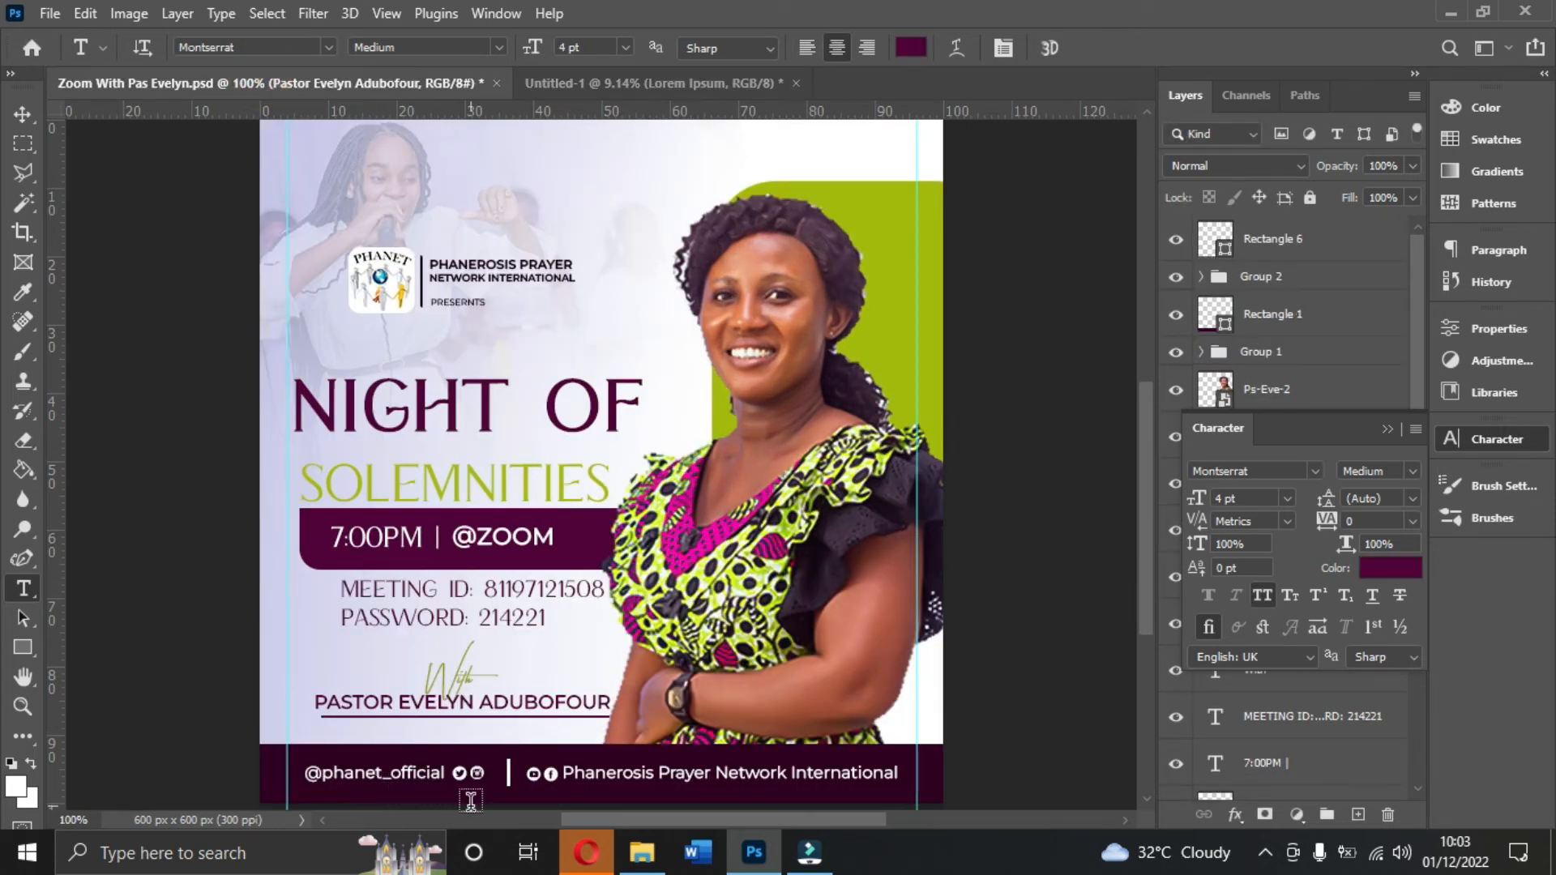
click(656, 89)
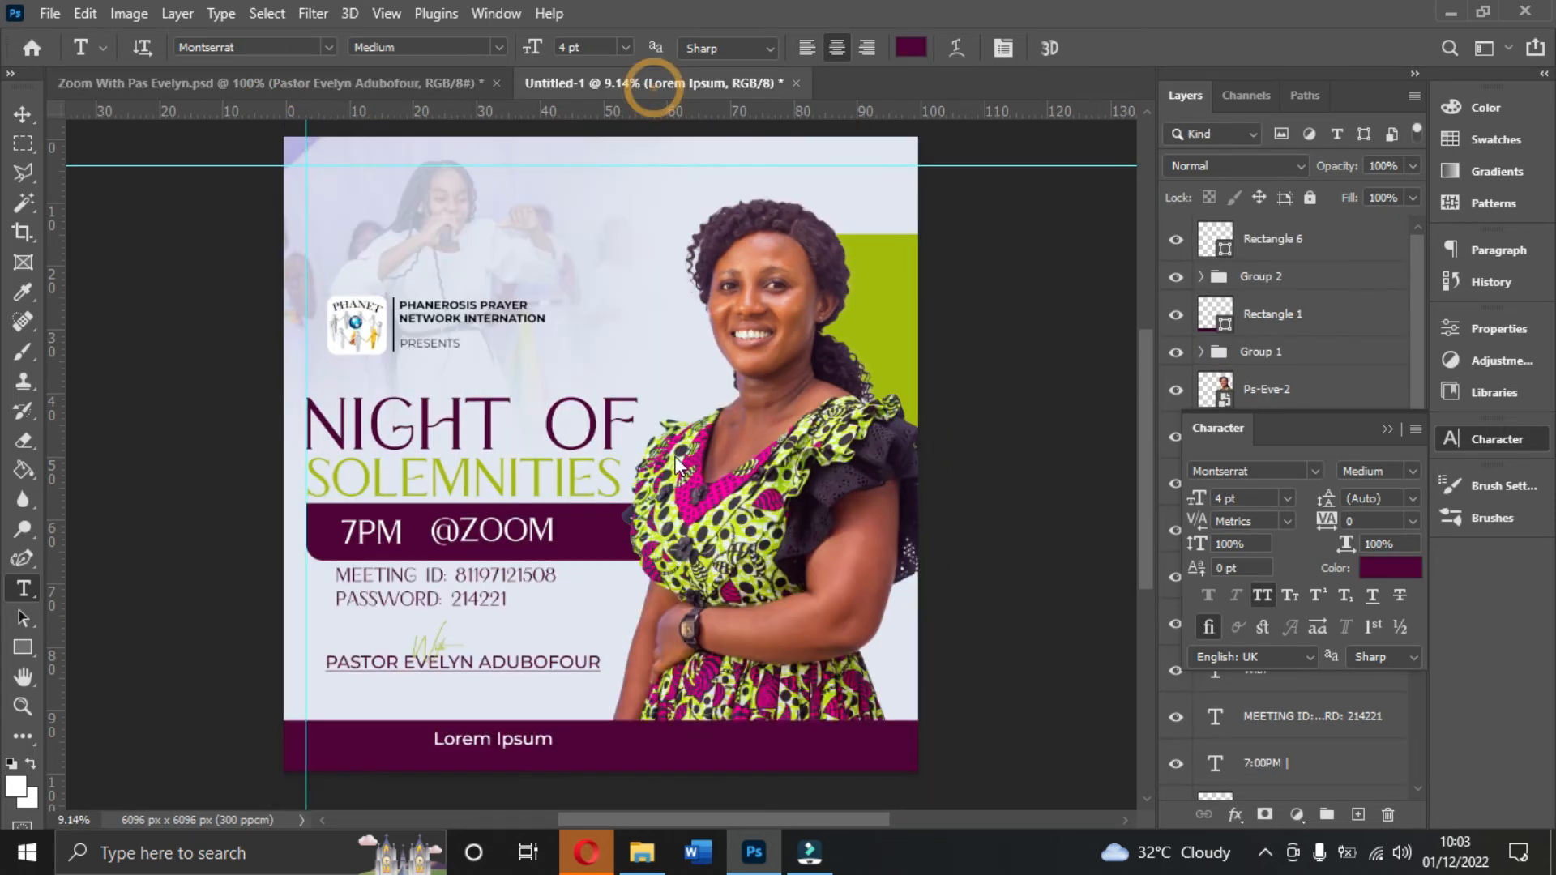
click(535, 741)
key(ctrl+a)
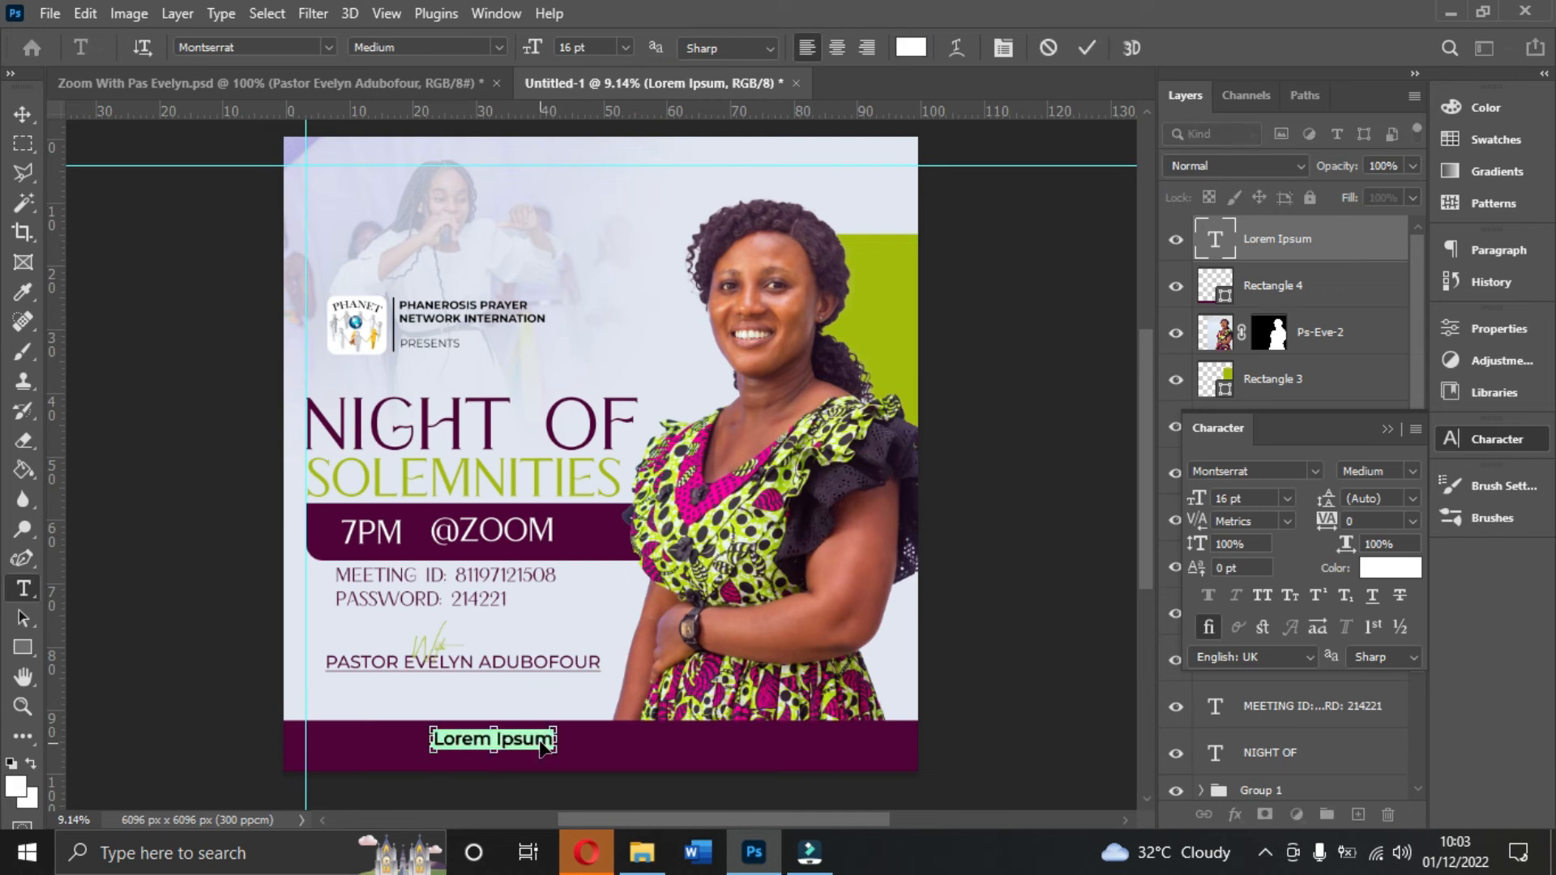
text(phanet_official)
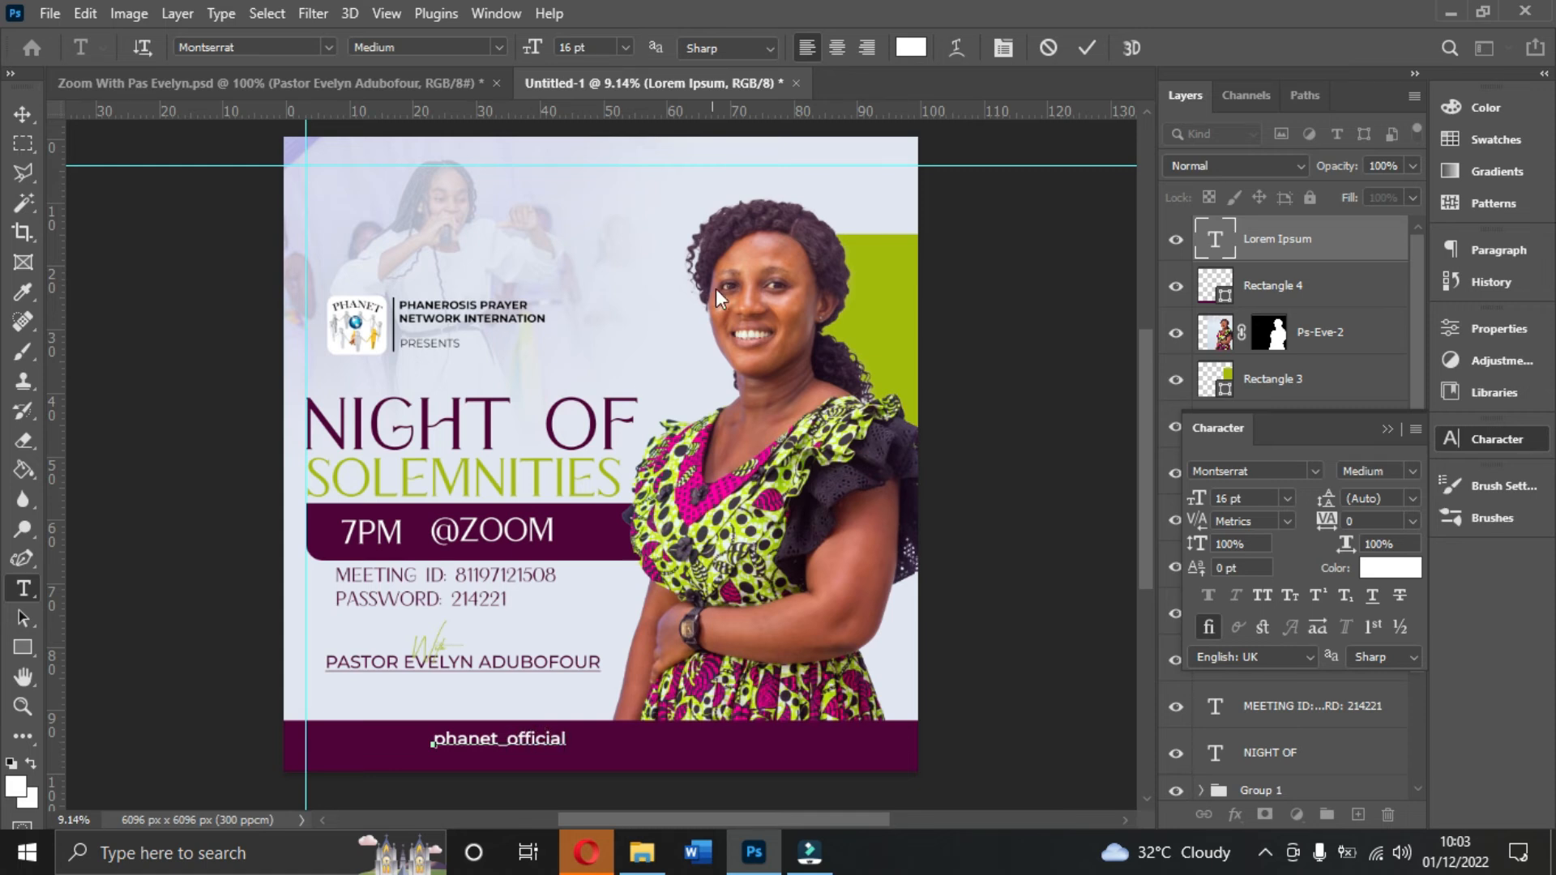
click(1088, 48)
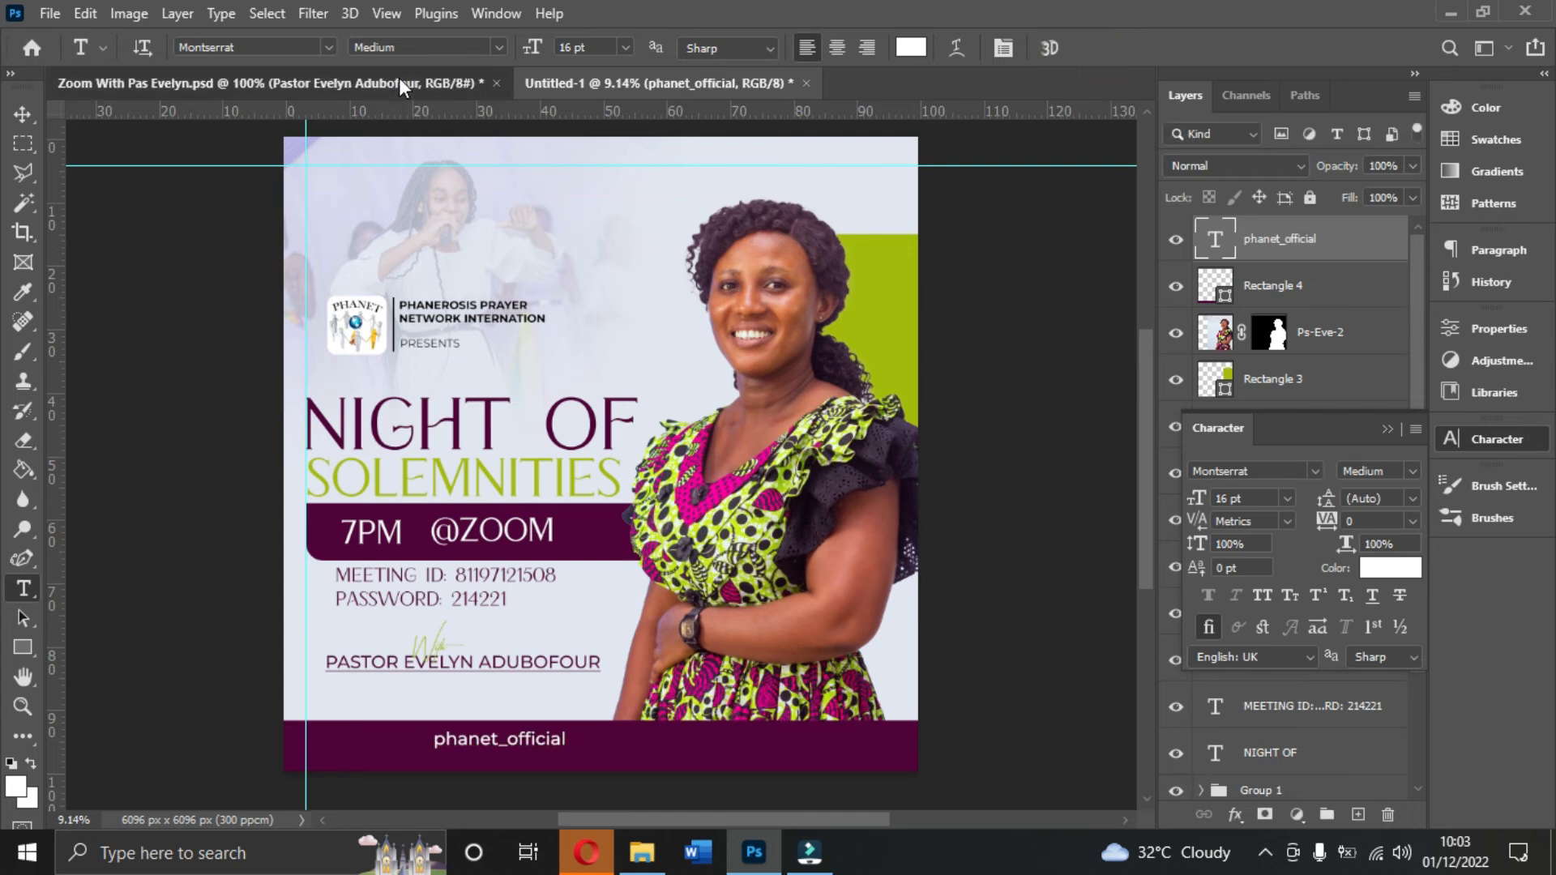
- Duplicate phanet_official to the right within the purple bar and replace the copy's text with Phanerosis Prayer Network International
click(399, 79)
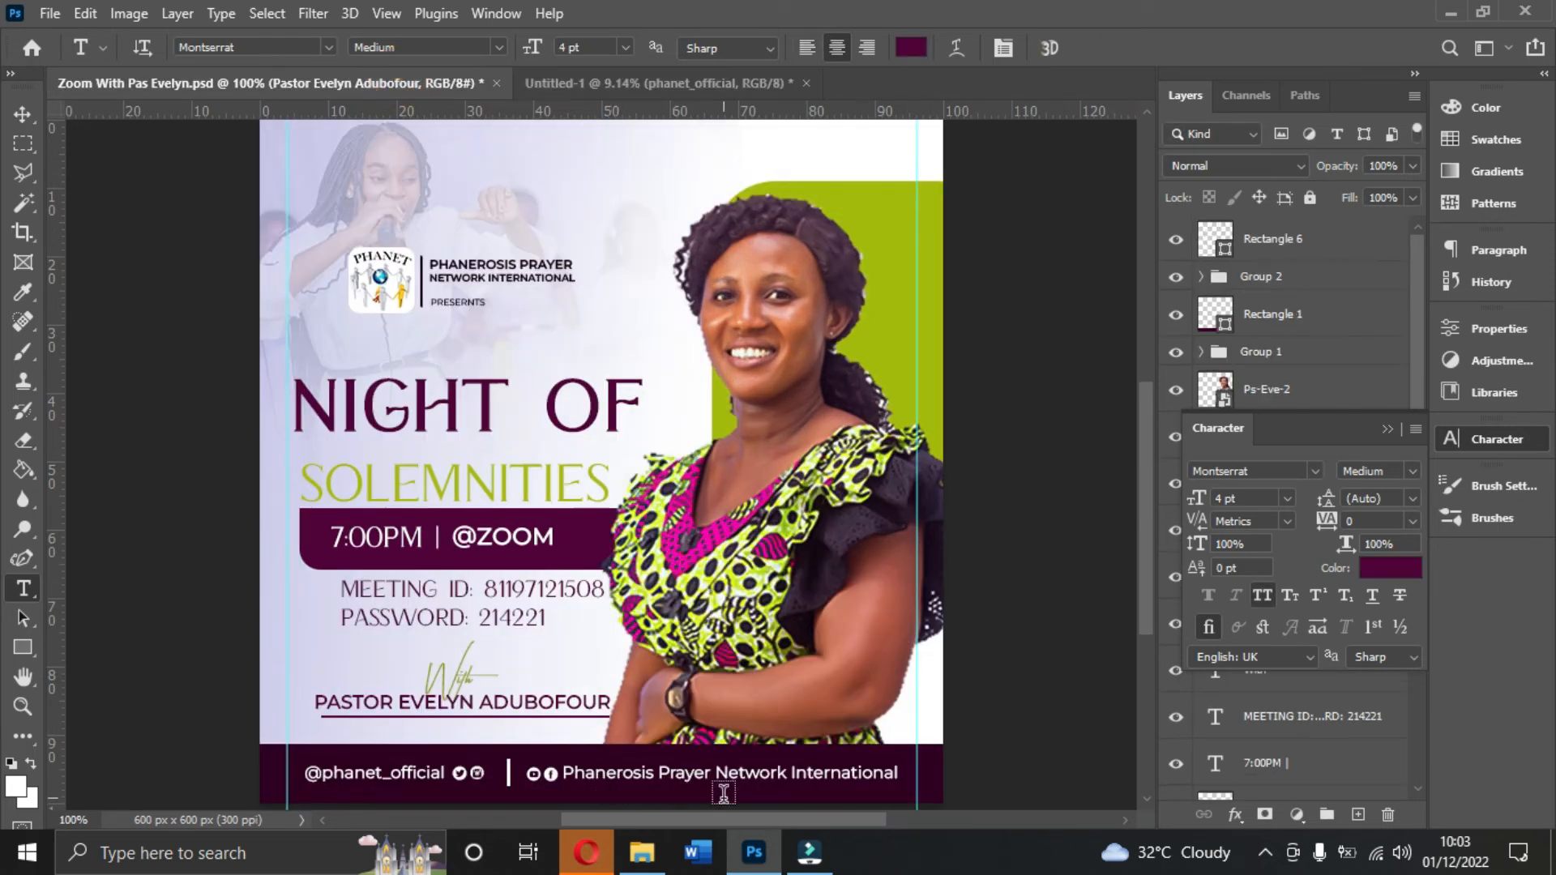
click(644, 84)
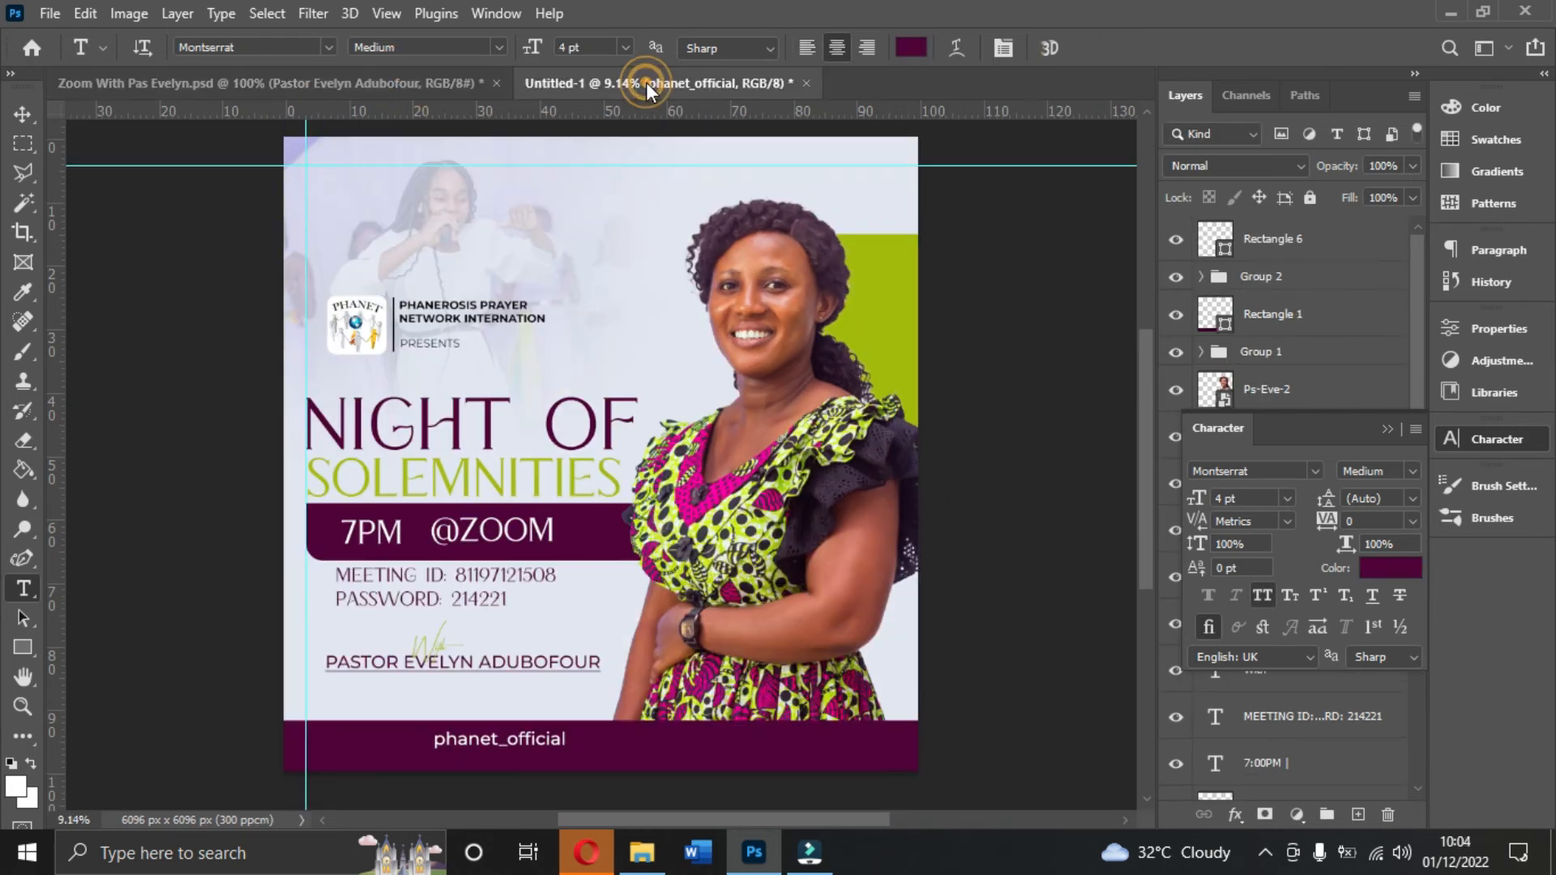
click(25, 113)
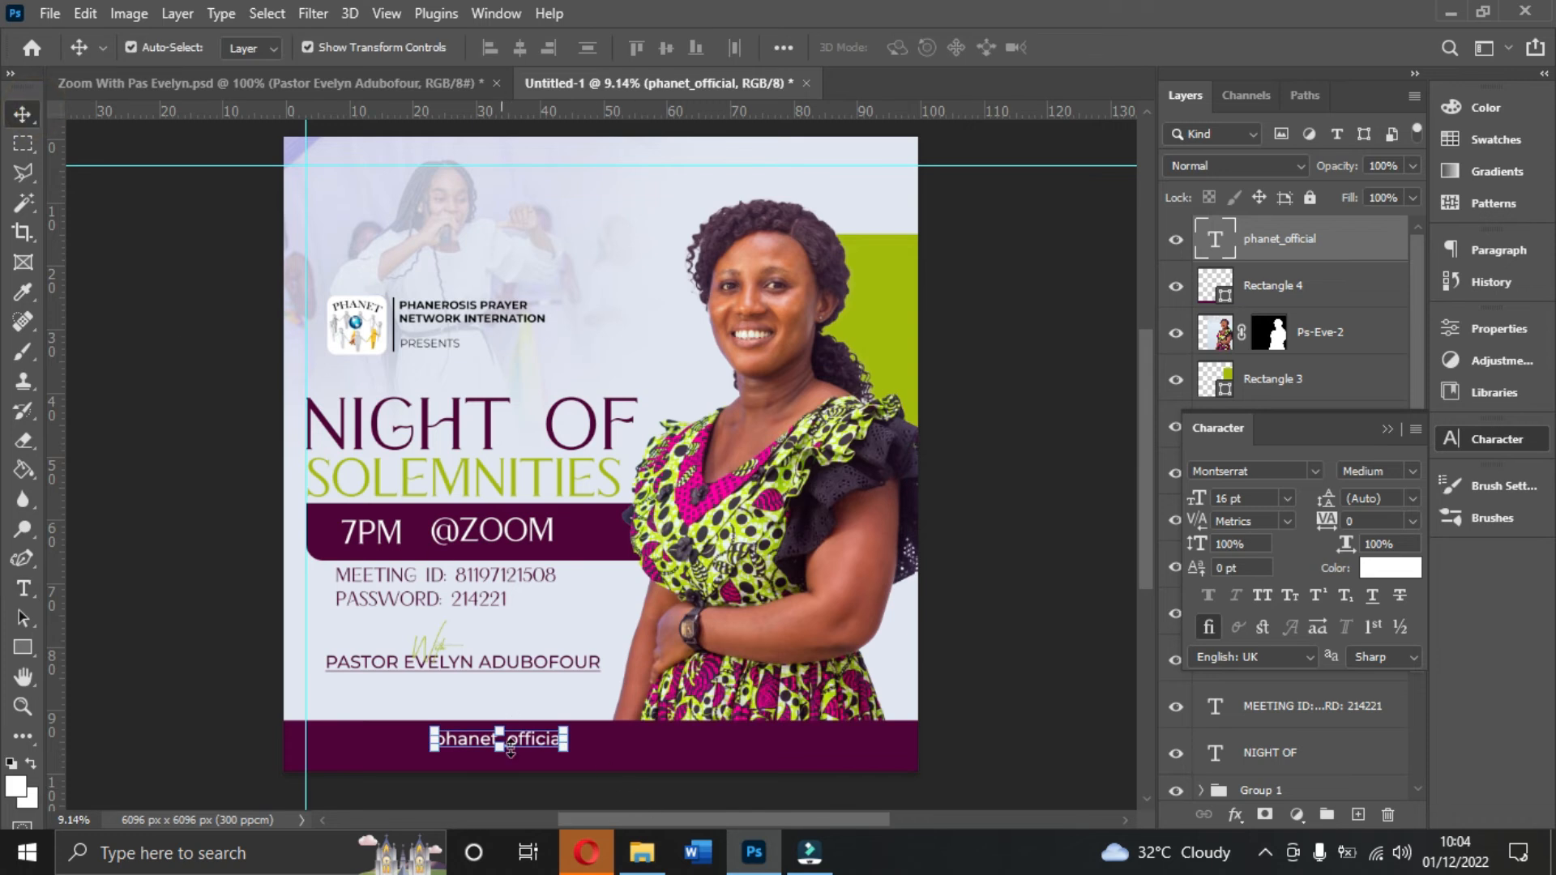
drag(536, 754, 758, 750)
double_click(758, 749)
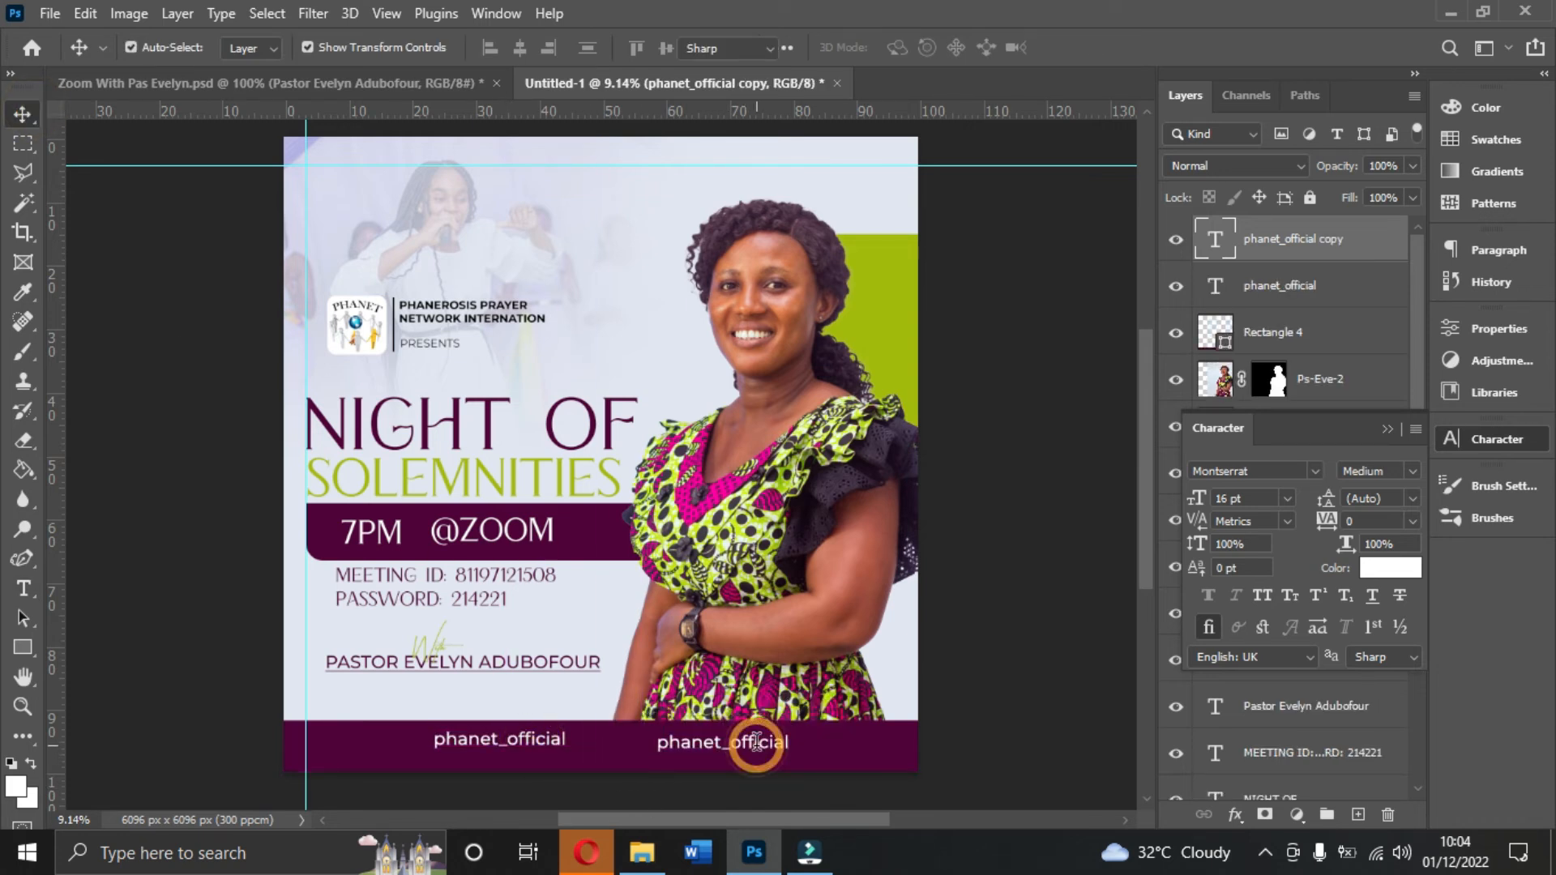
text(Phanerosis)
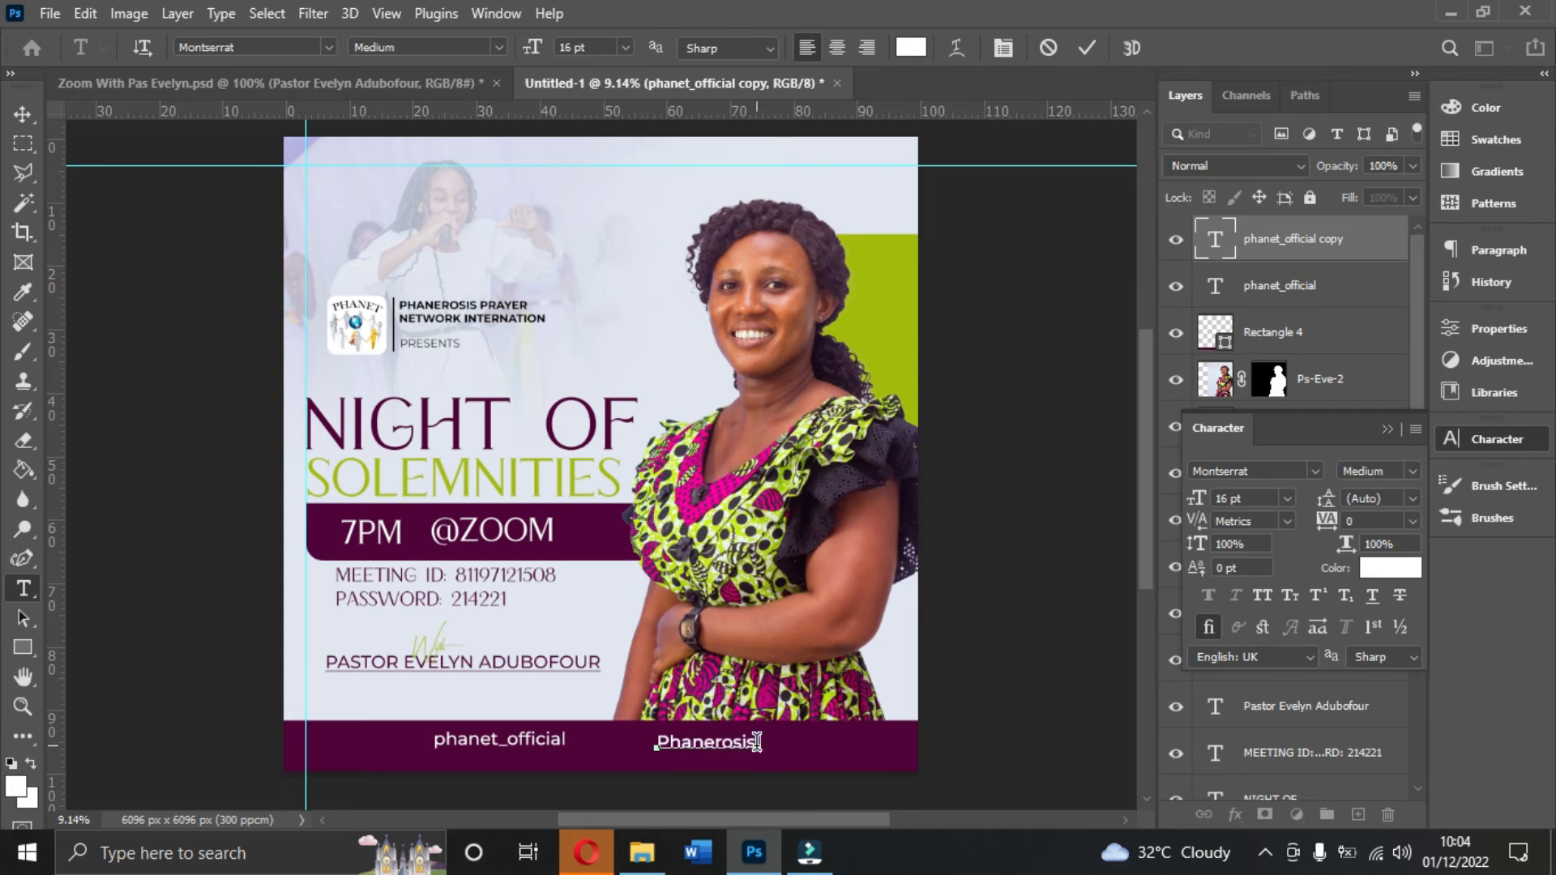
text(Prayer Network In)
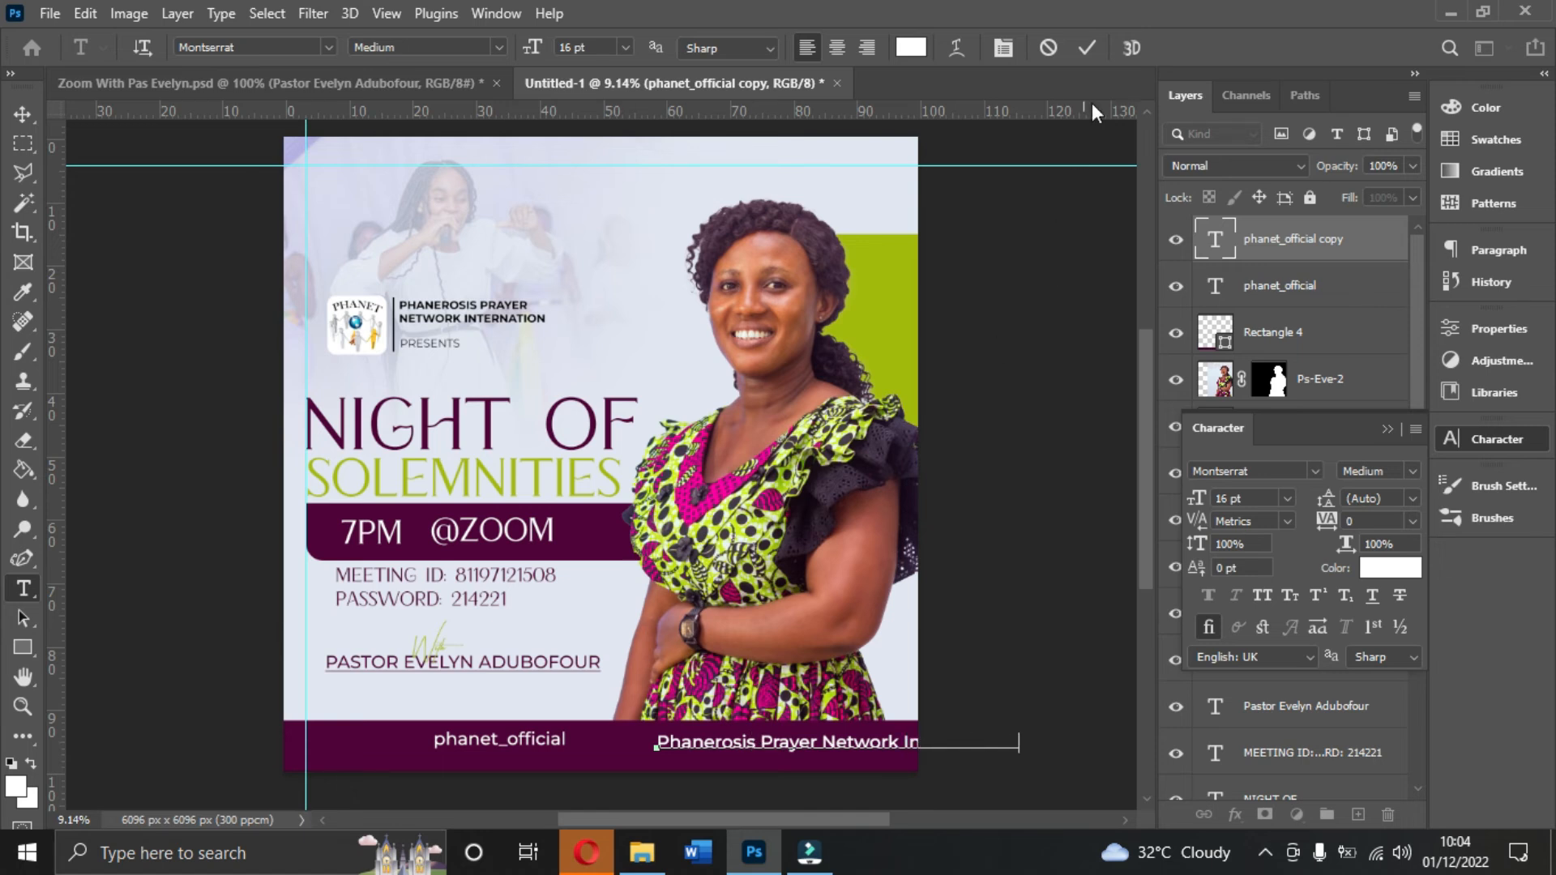
click(1087, 47)
- Shift both texts on the bottom purple bar left so the full network name fits inside the flyer
key(v)
drag(510, 743, 440, 749)
drag(726, 752, 609, 756)
- Set both Phanerosis Prayer Network International and phanet_official to 14 pt
click(1289, 503)
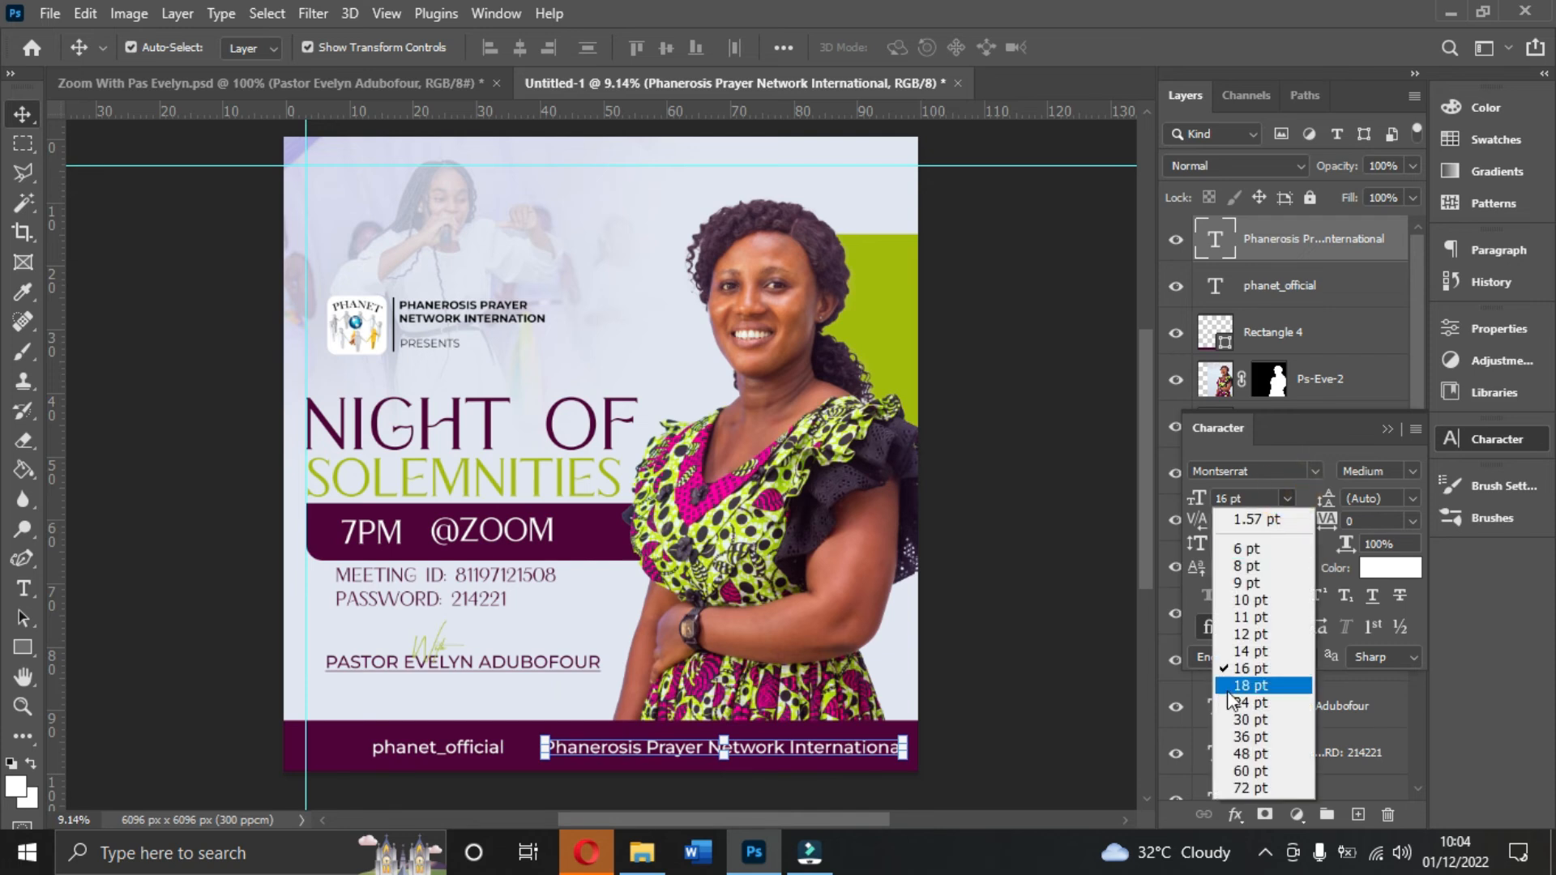
click(1252, 658)
click(486, 756)
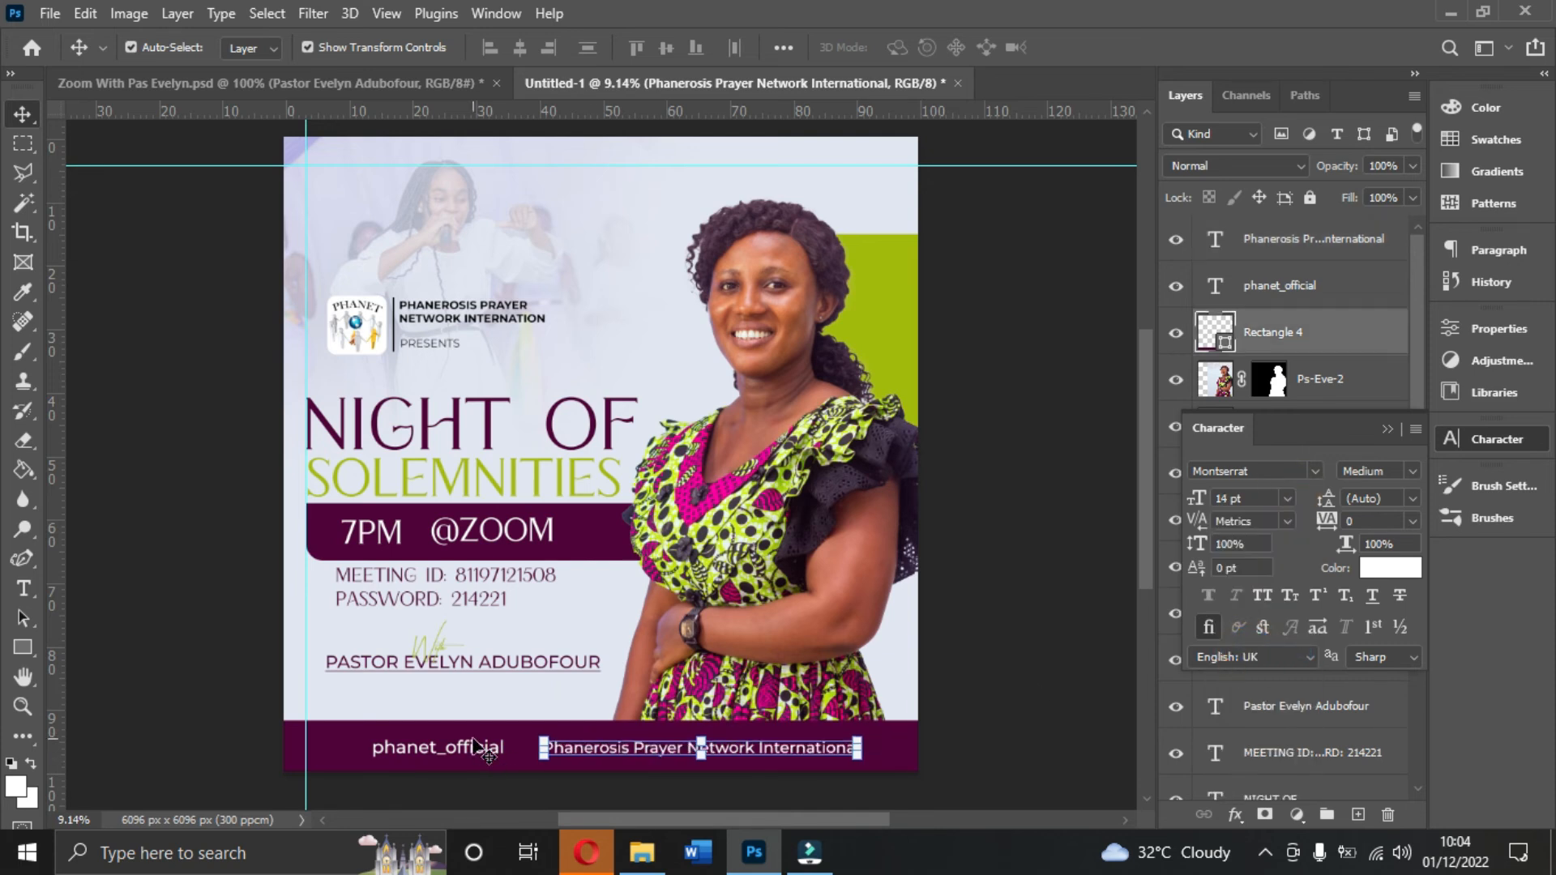
click(477, 752)
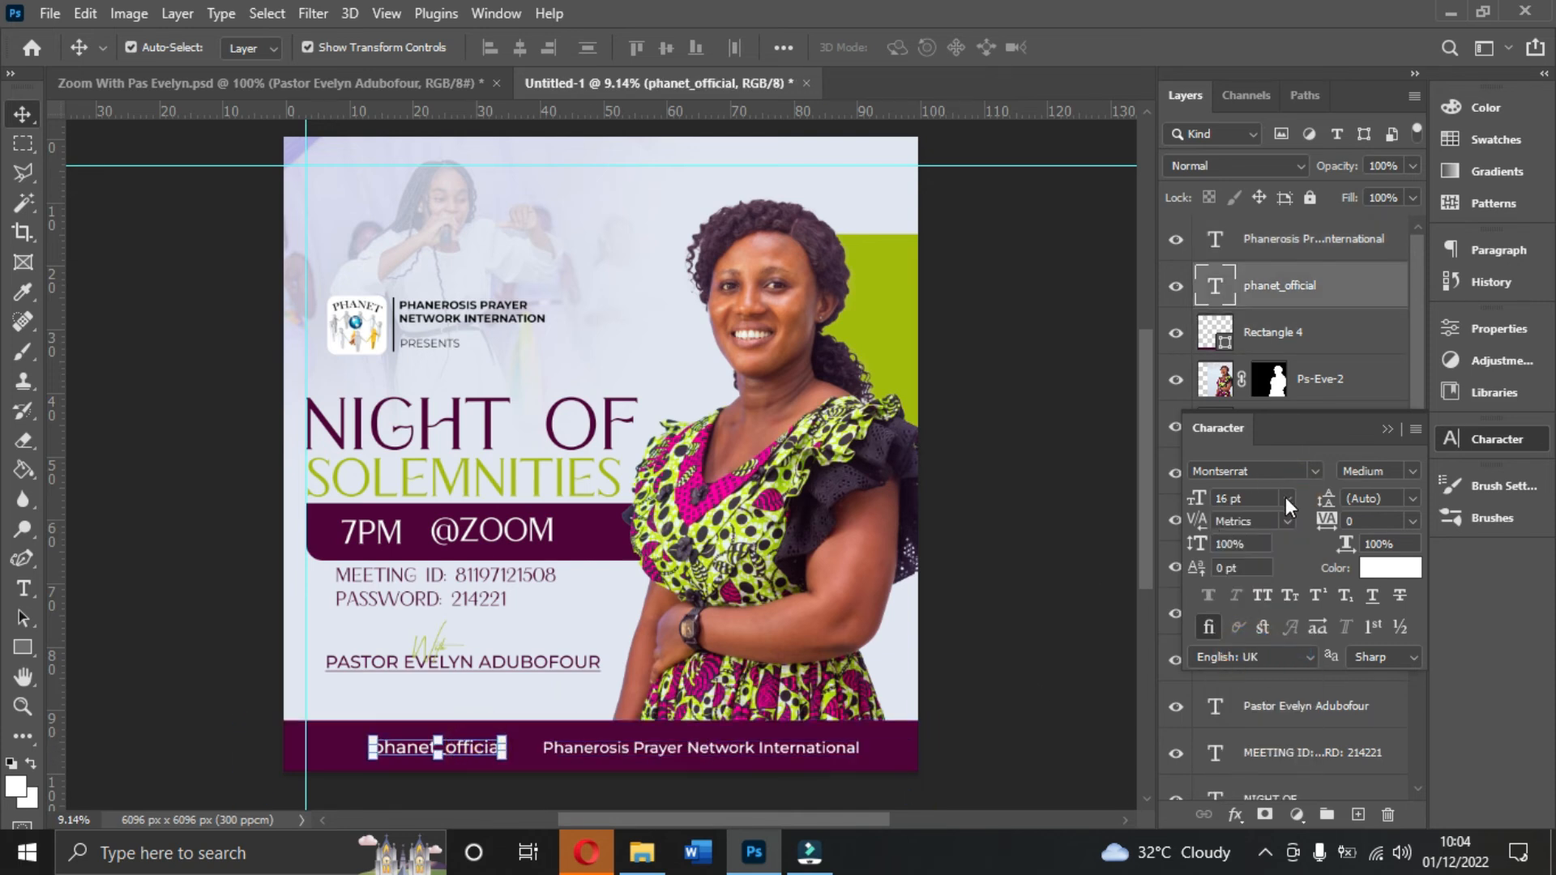
click(1287, 498)
click(1250, 658)
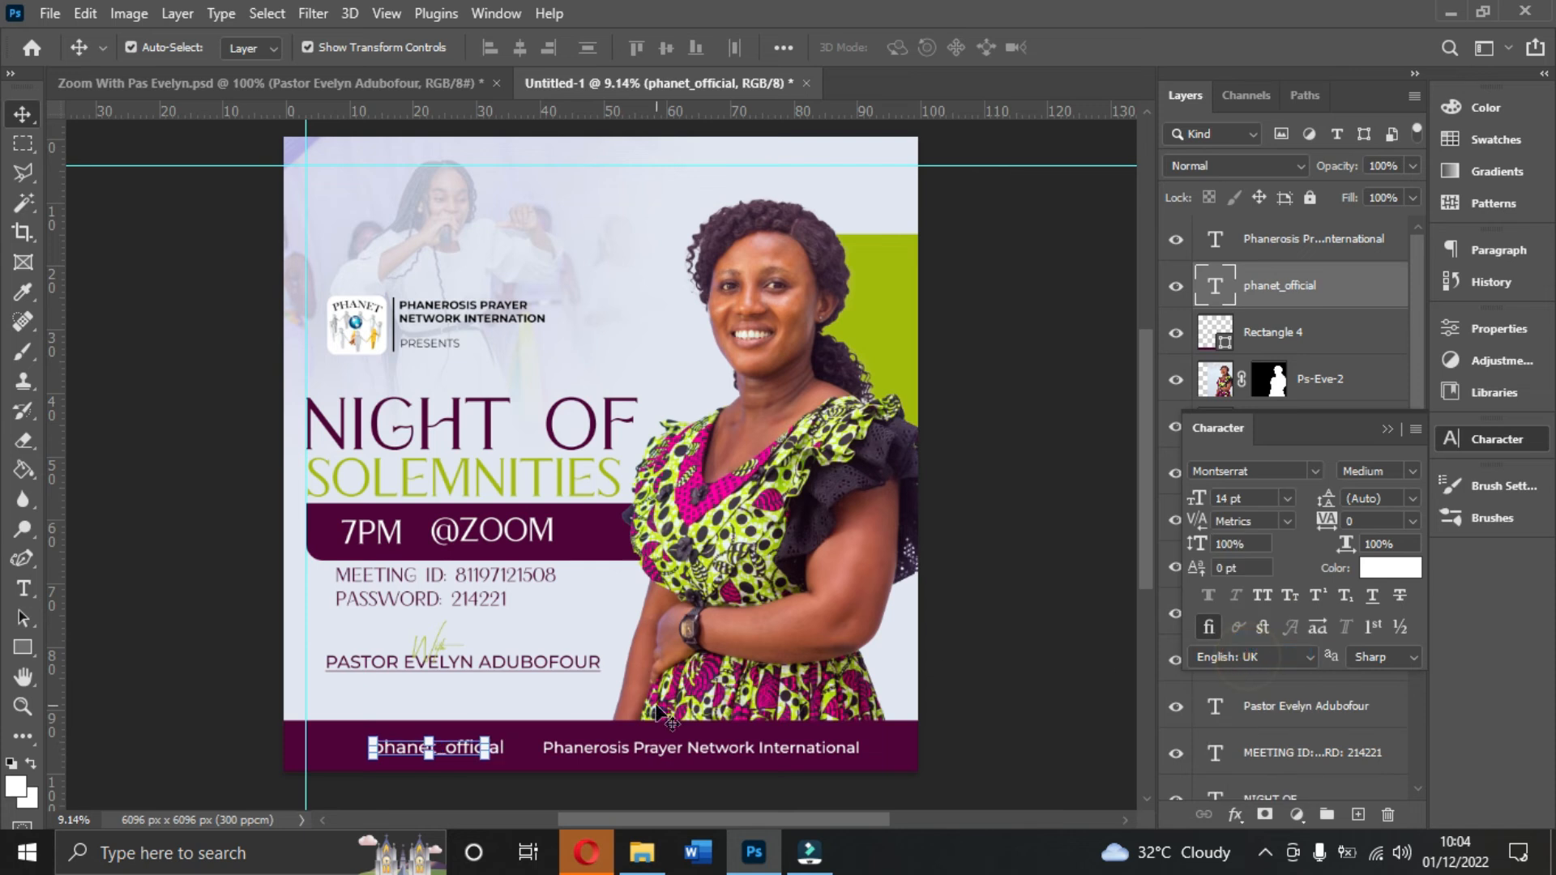
- Duplicate phanet_official slightly above and to the right of the original, and compare the bar with the reference flyer
drag(466, 755, 525, 743)
click(246, 86)
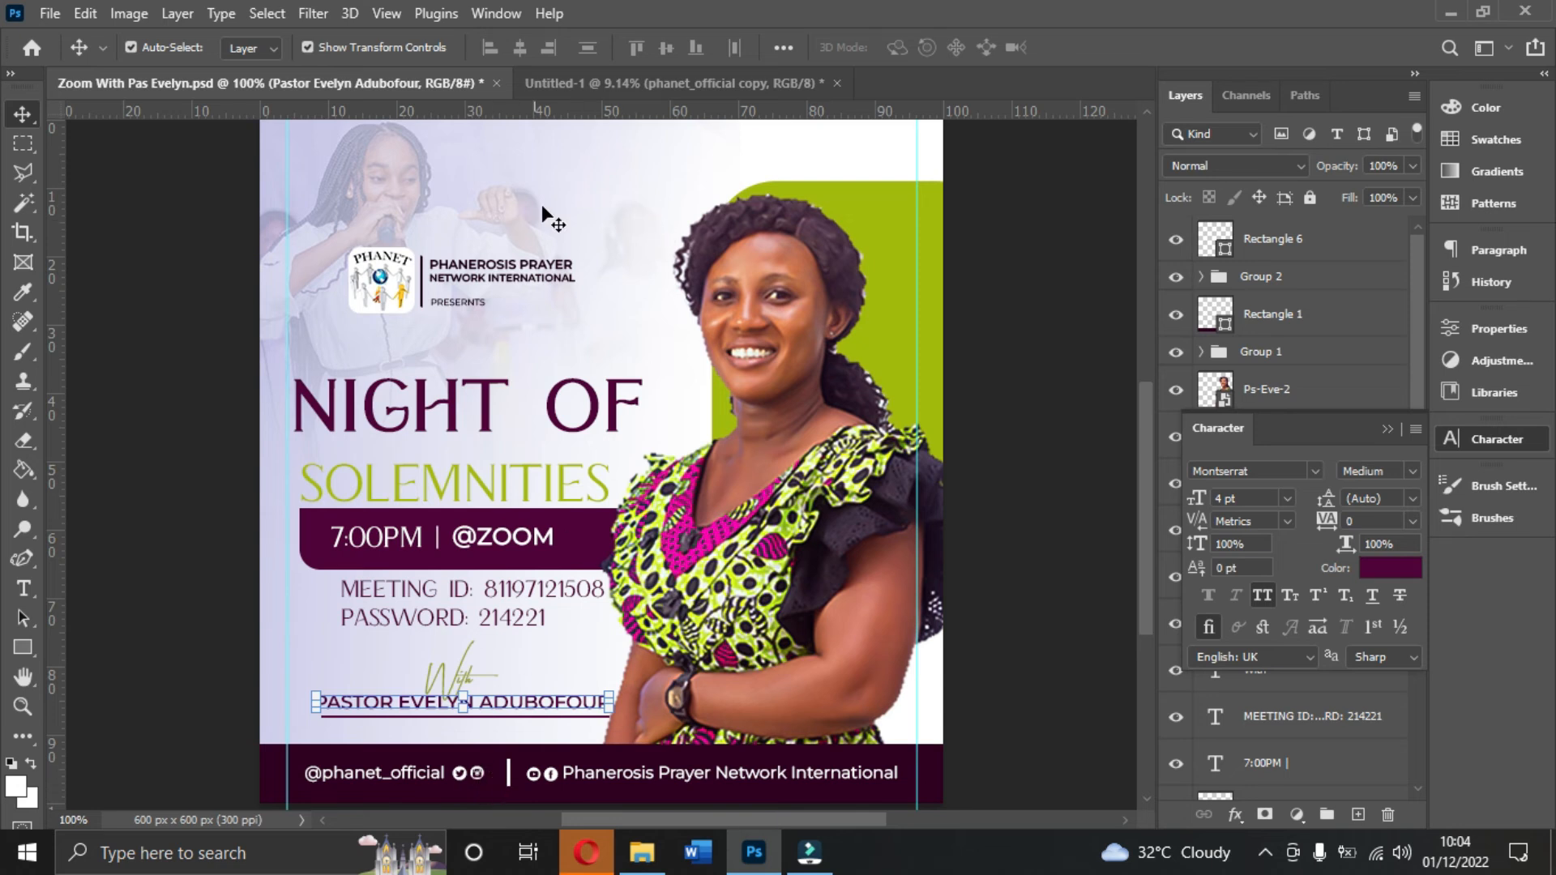
click(590, 83)
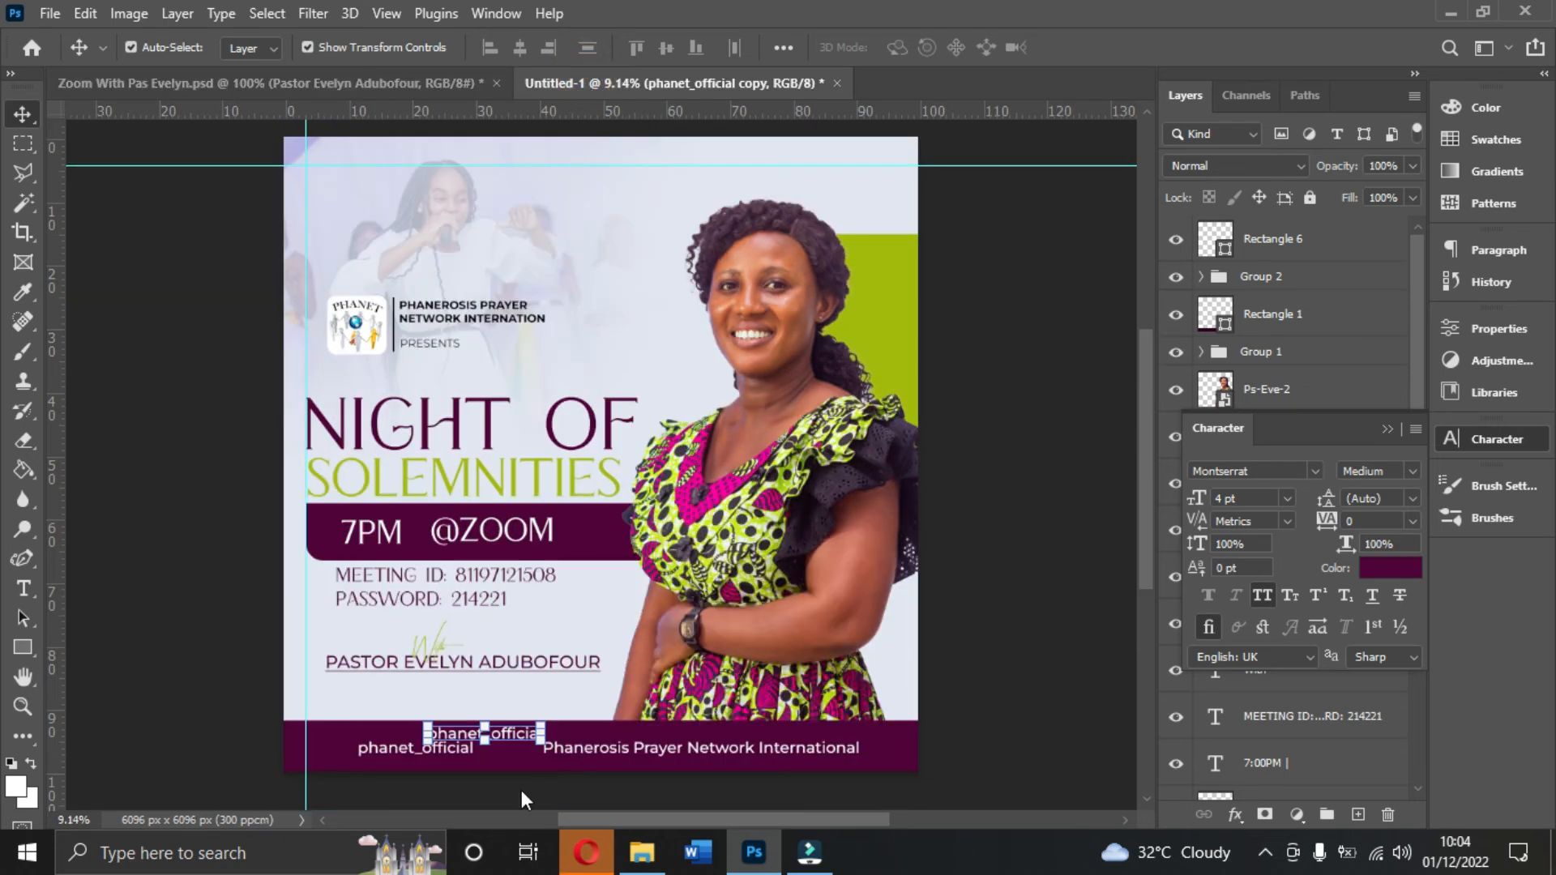
- Add @ in front of the original phanet_official text
click(401, 753)
double_click(365, 749)
click(364, 749)
text(@)
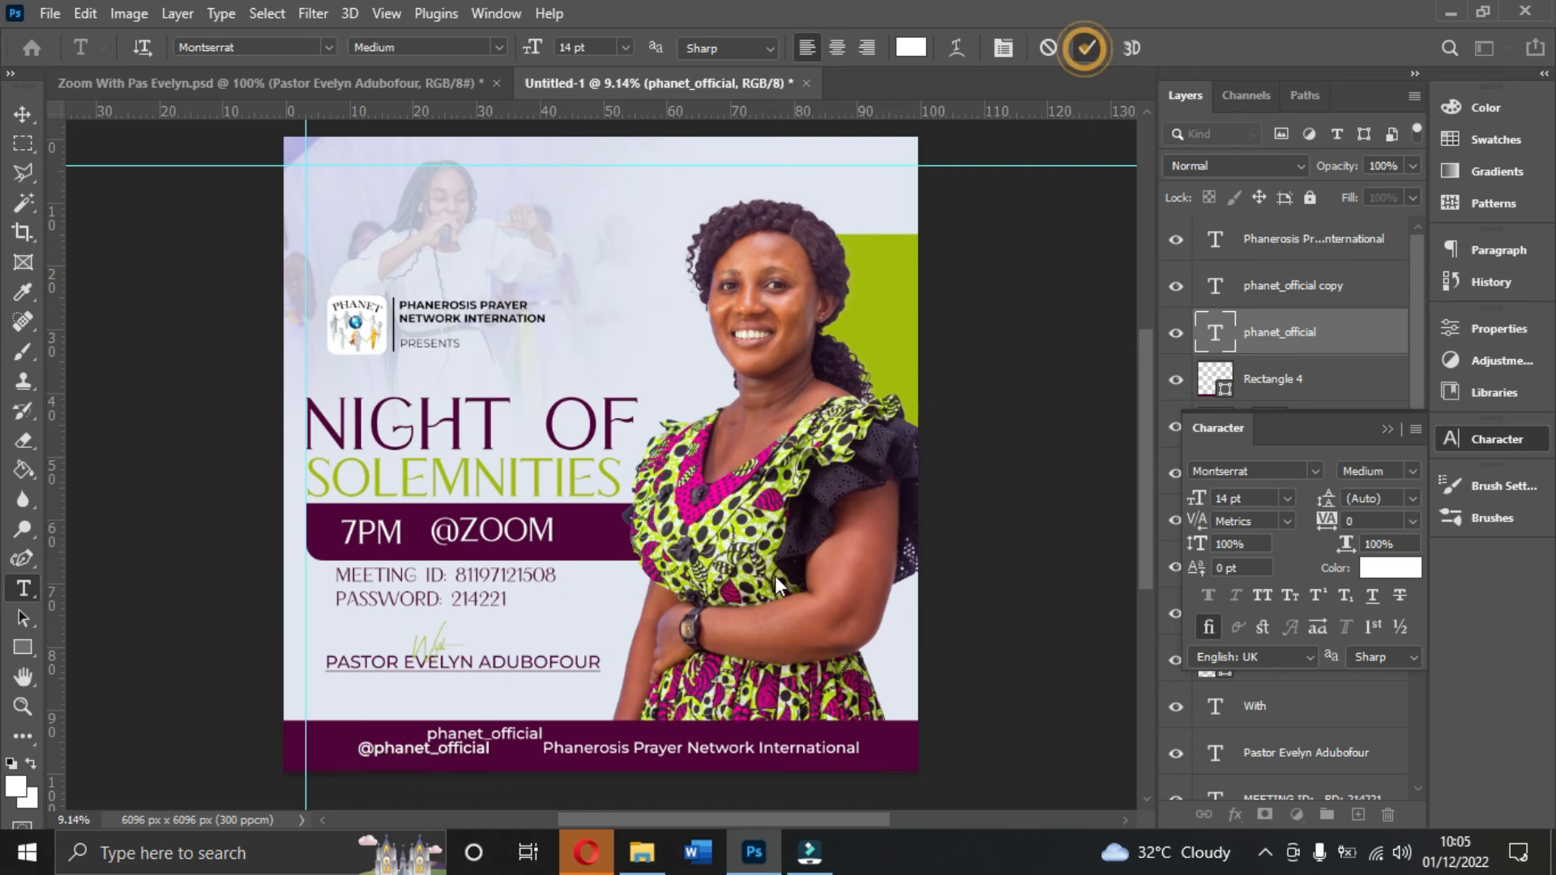
- Replace the text of the duplicate phanet_official layer with ti
text(v)
click(522, 737)
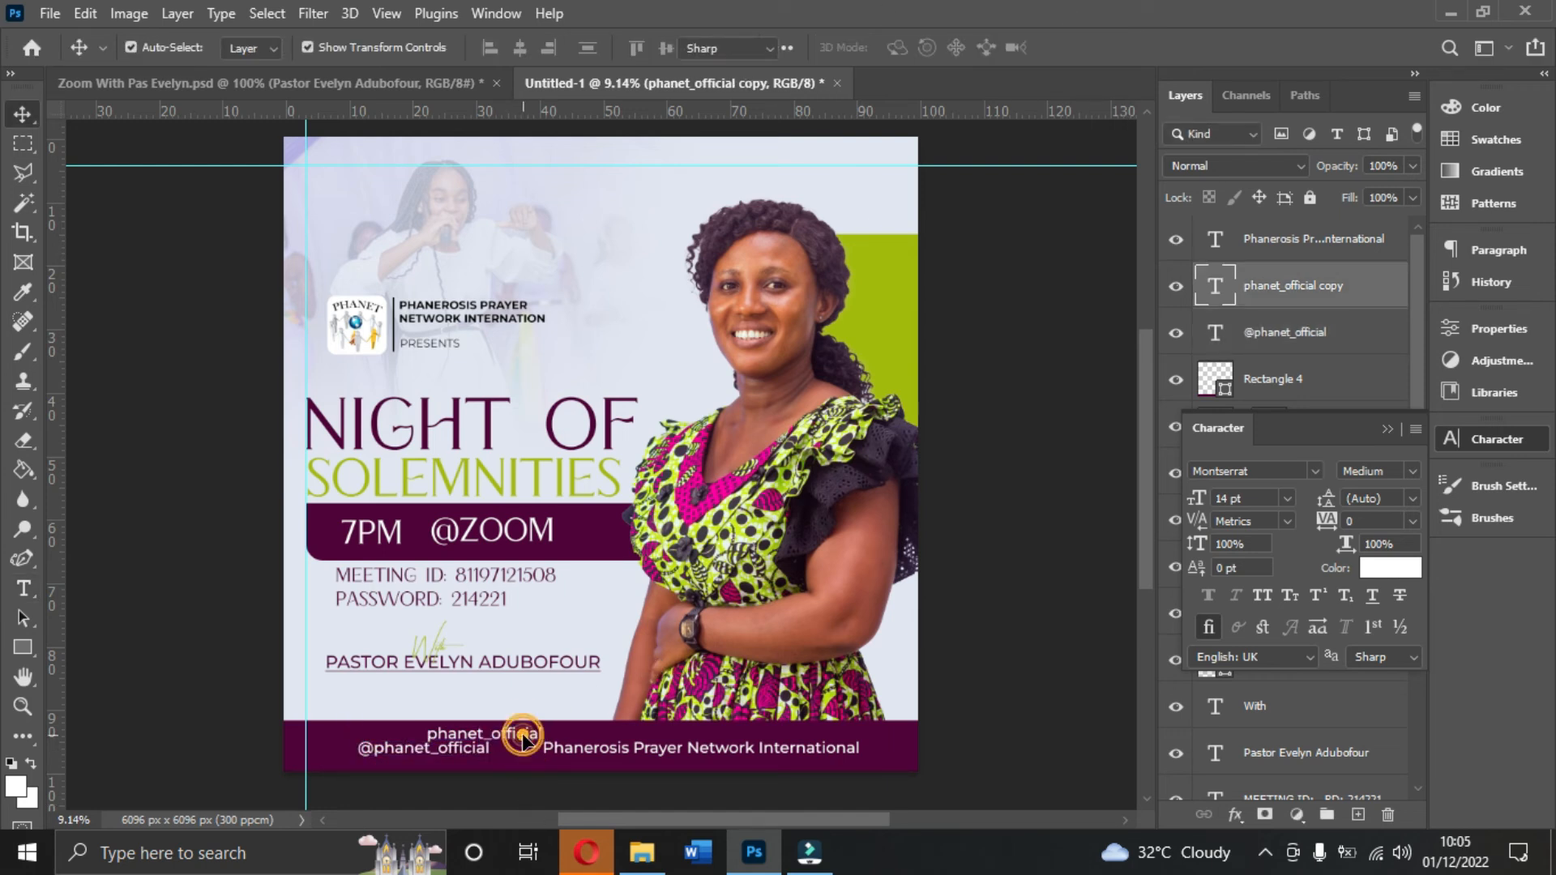
double_click(523, 737)
key(BackSpace)
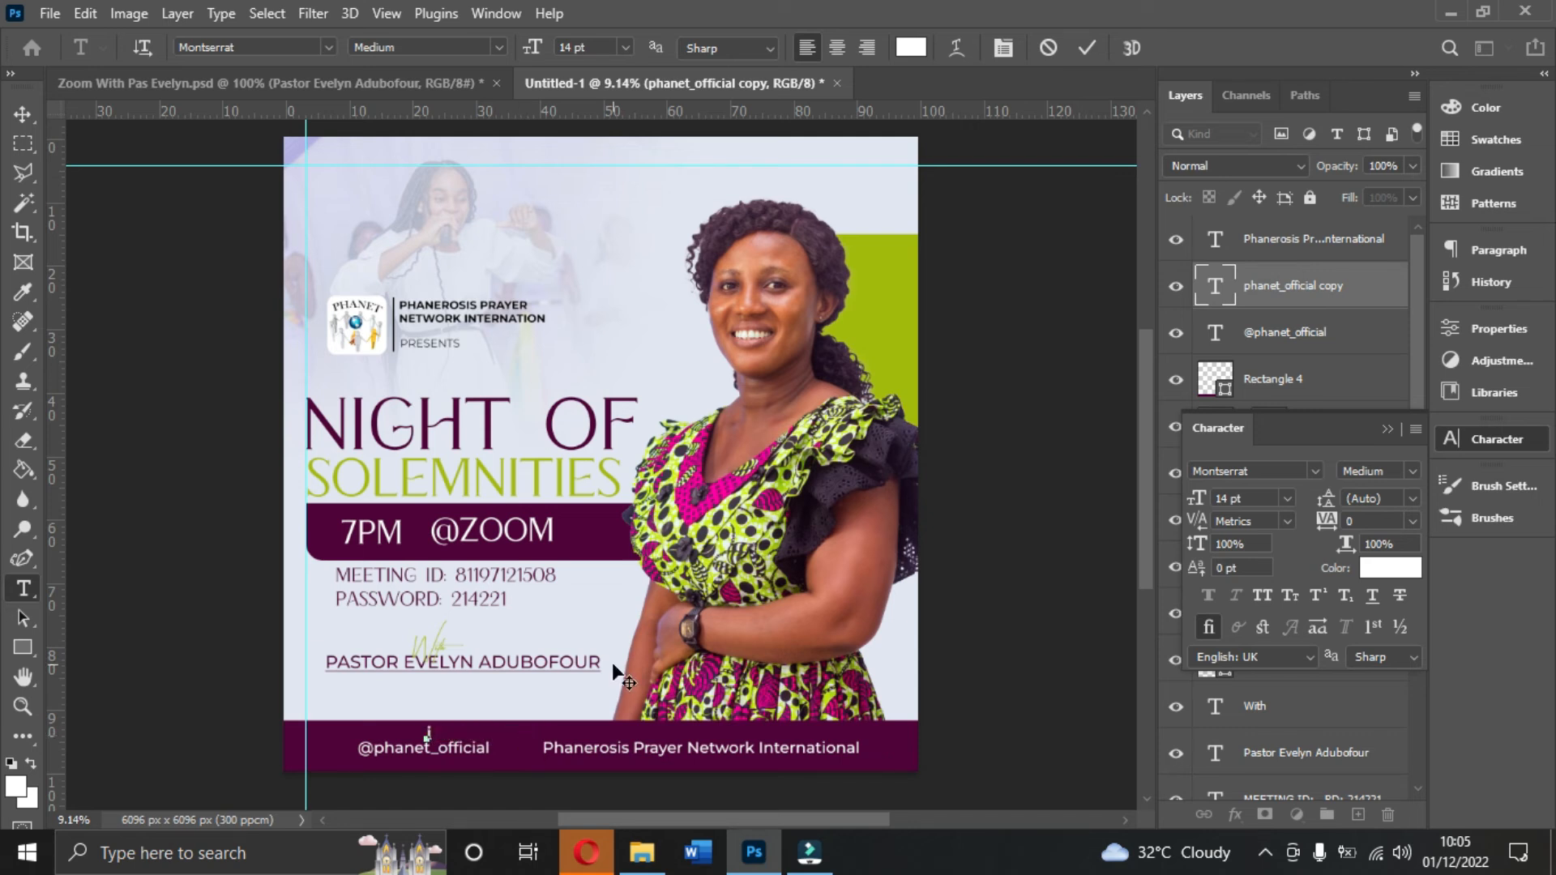
text(ti)
key(ctrl+plus)
scroll(994, 260, down, 3)
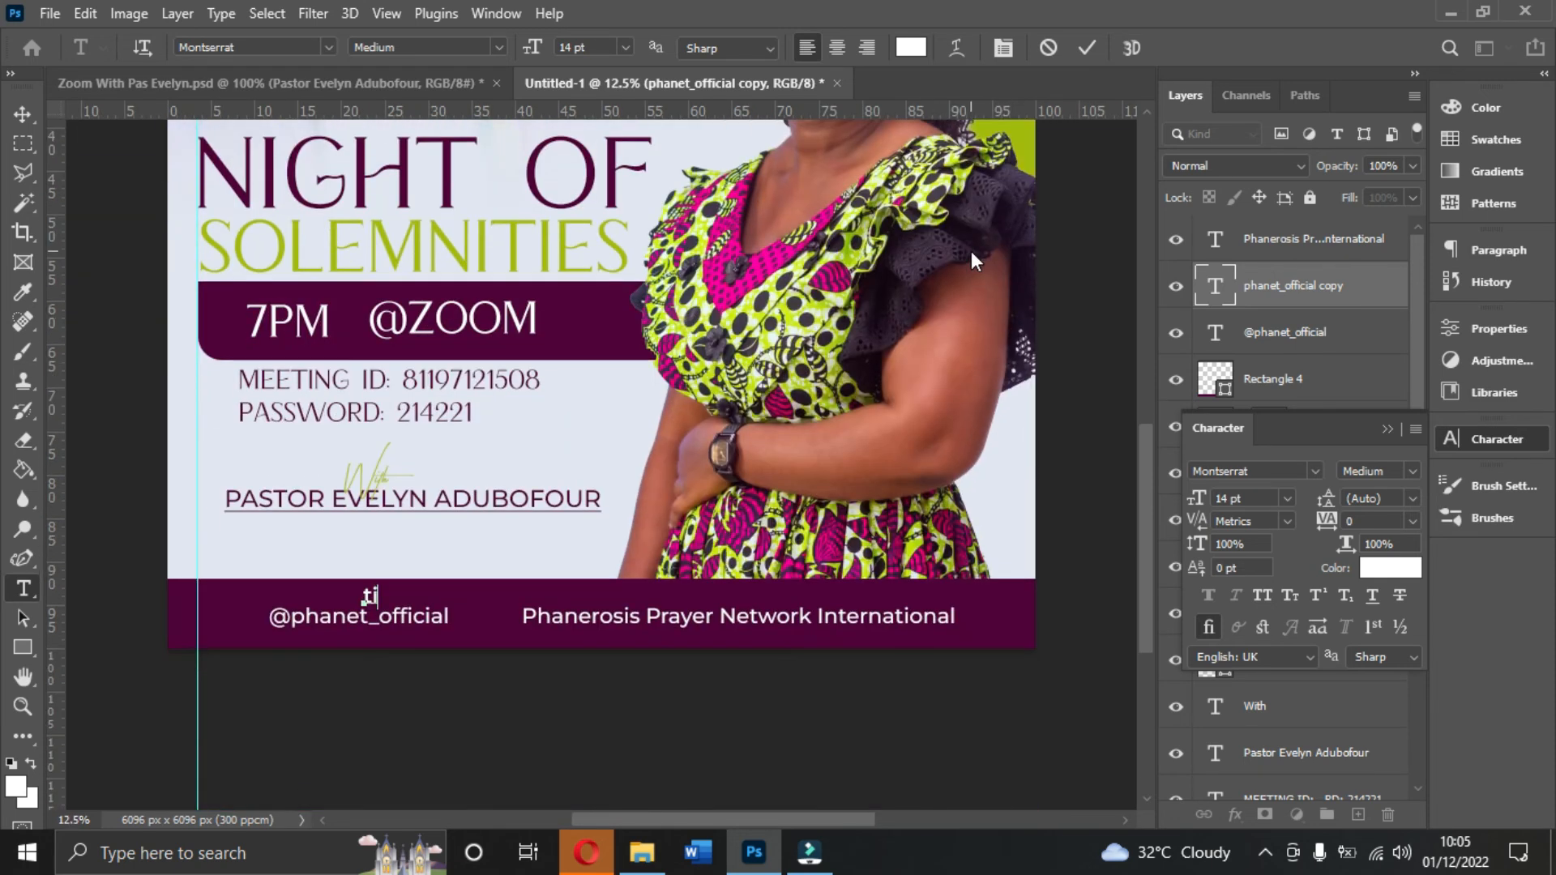
click(1087, 46)
key(v)
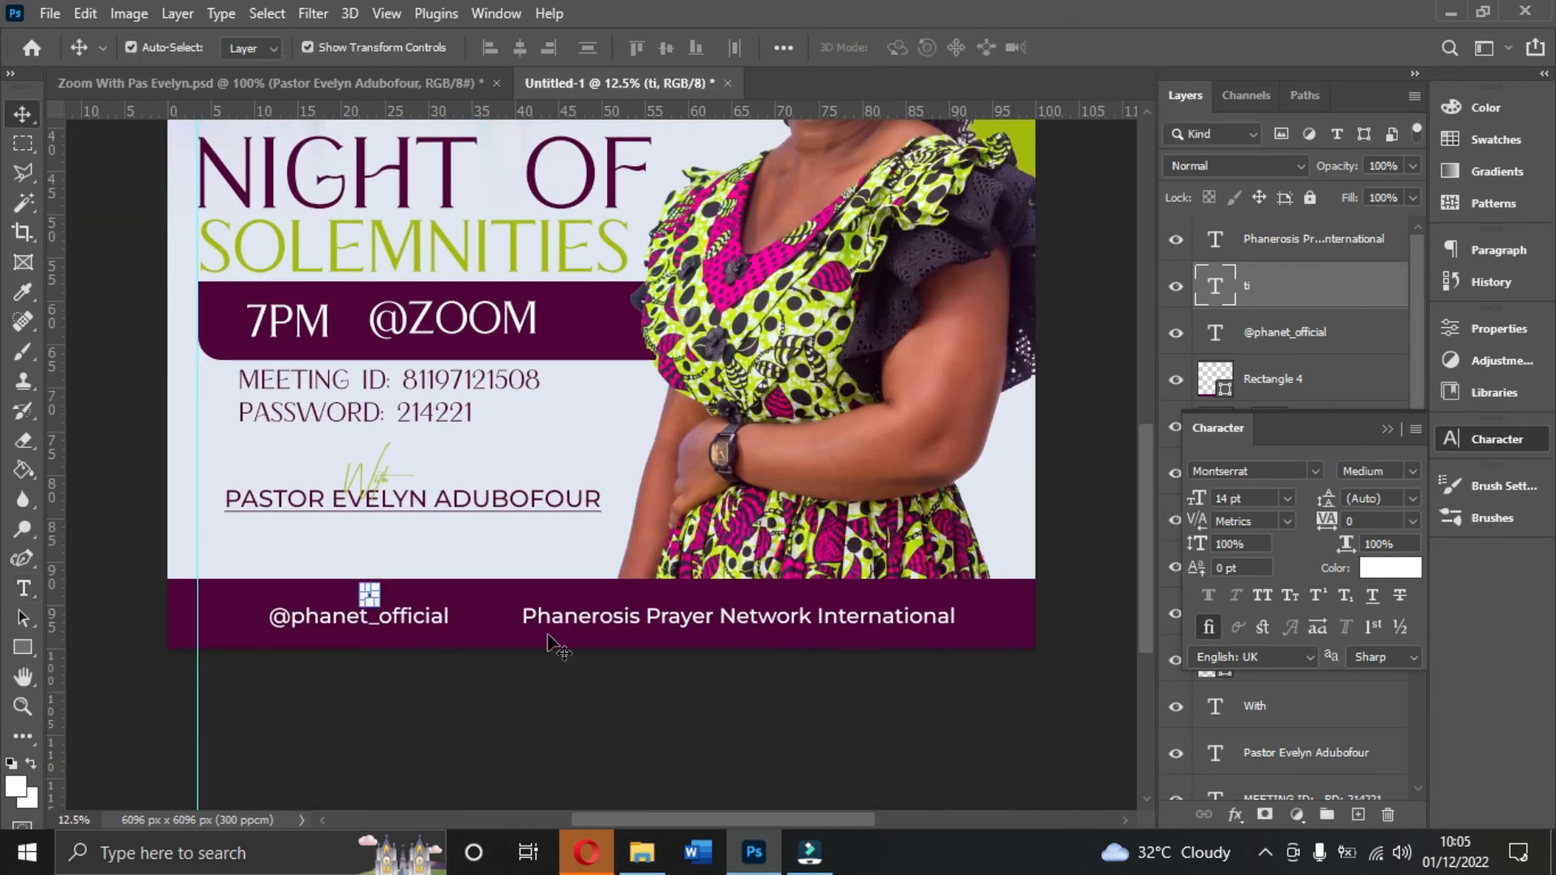
click(1313, 470)
text(soc)
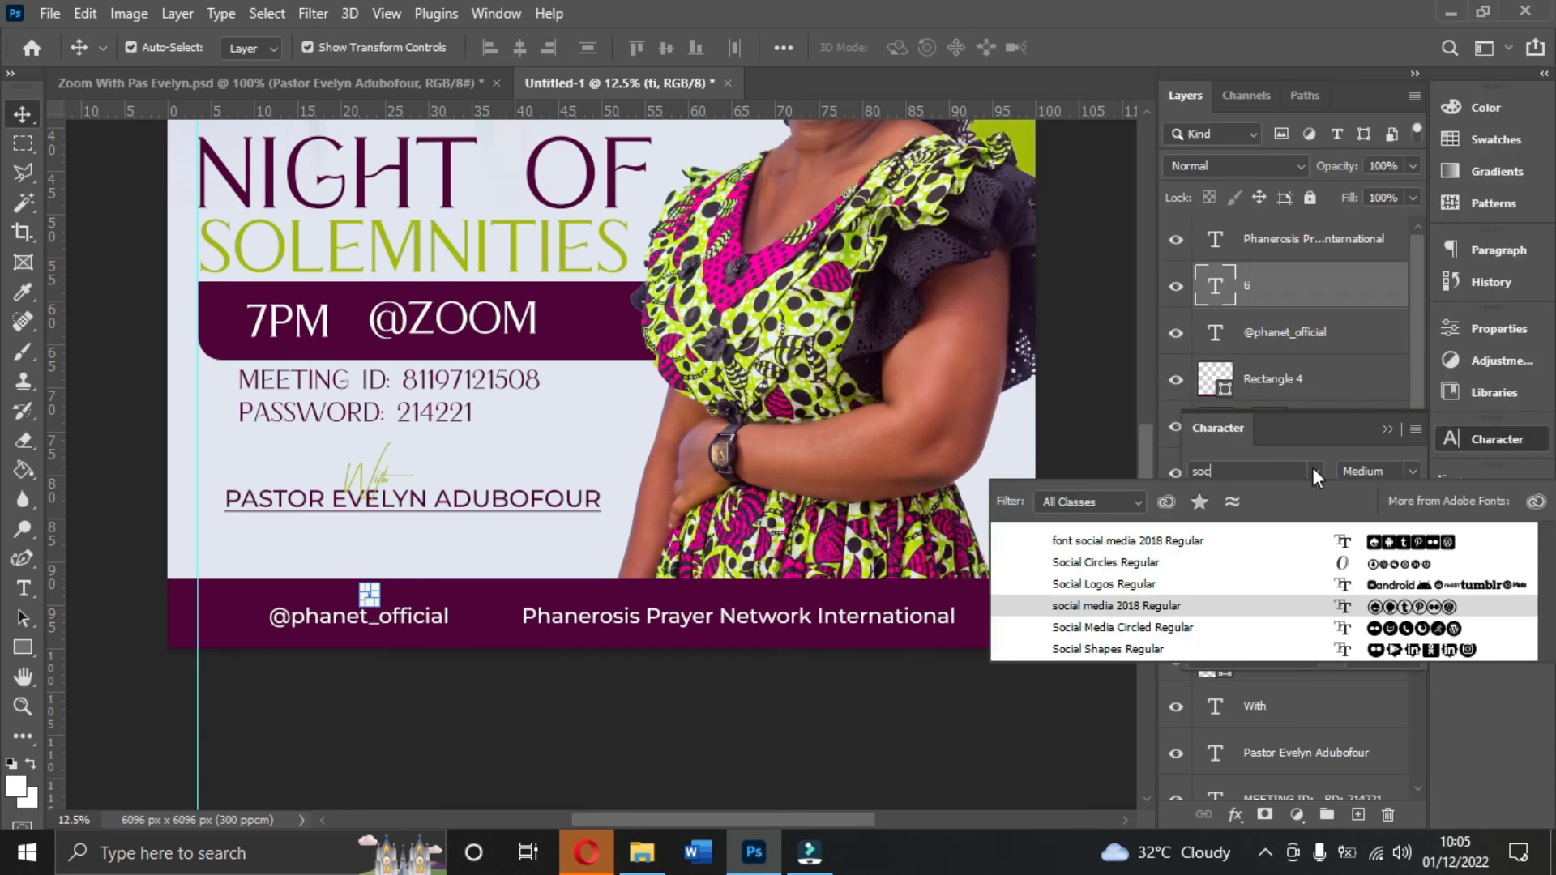
click(1388, 576)
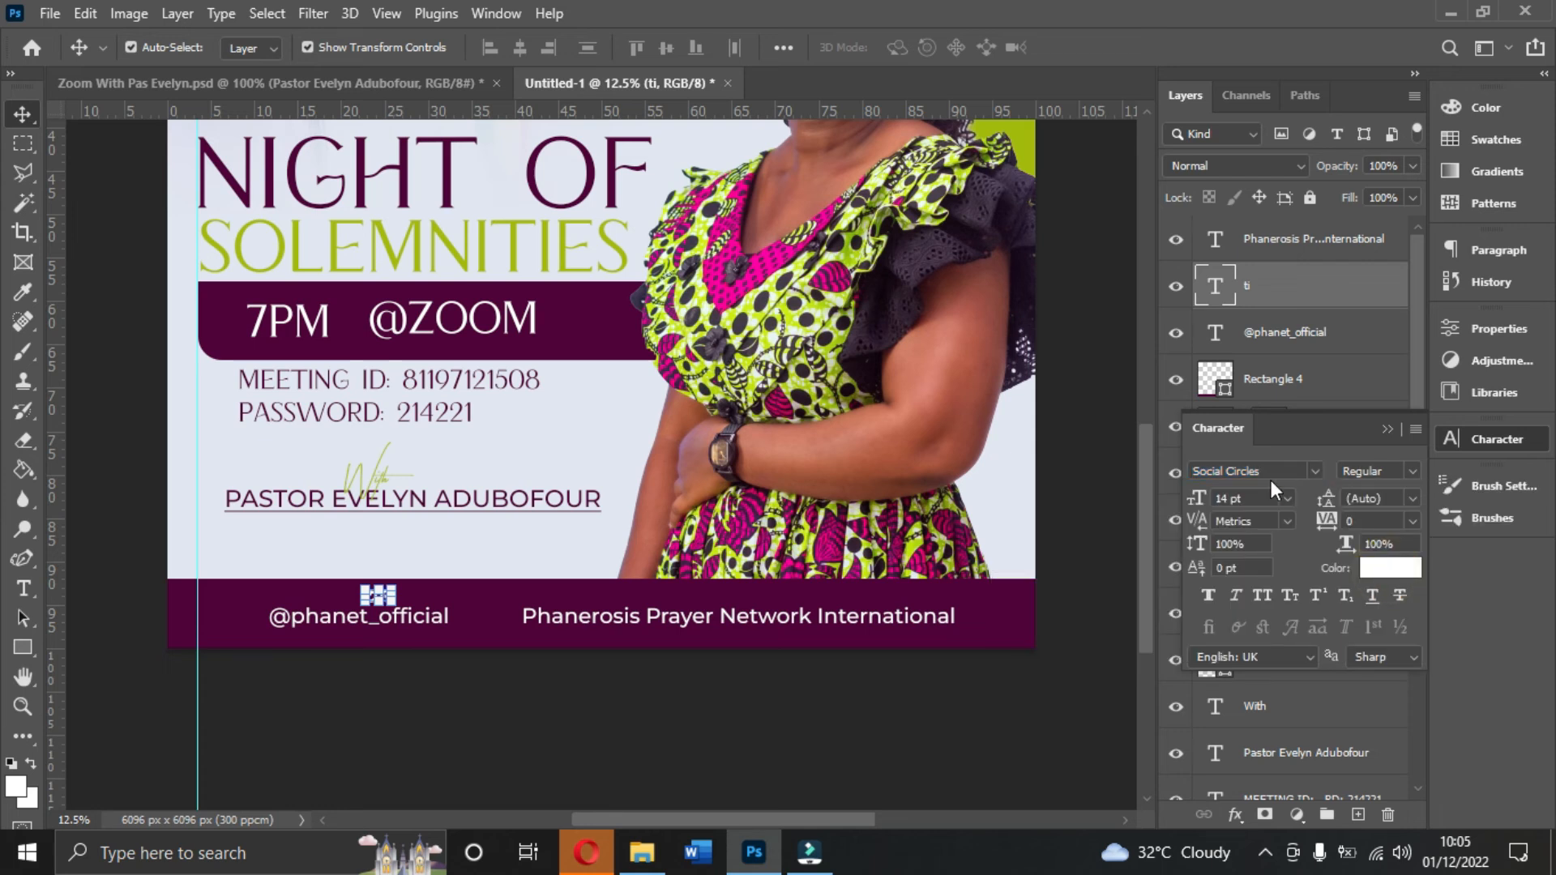
drag(379, 597, 477, 620)
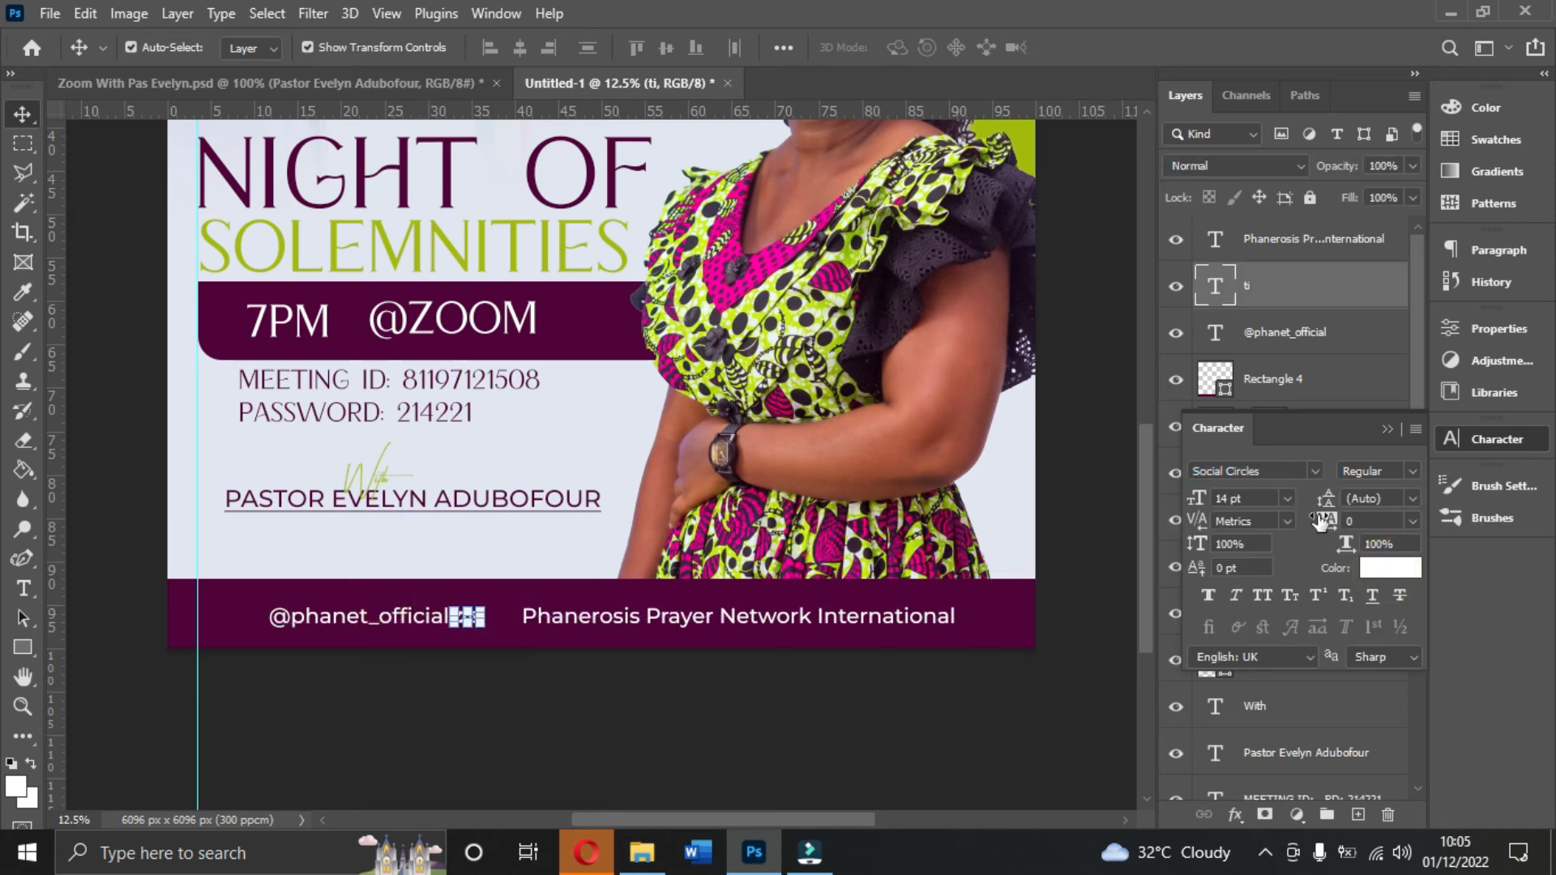
- Set the Twitter and Instagram icon text to 18 pt
click(1285, 499)
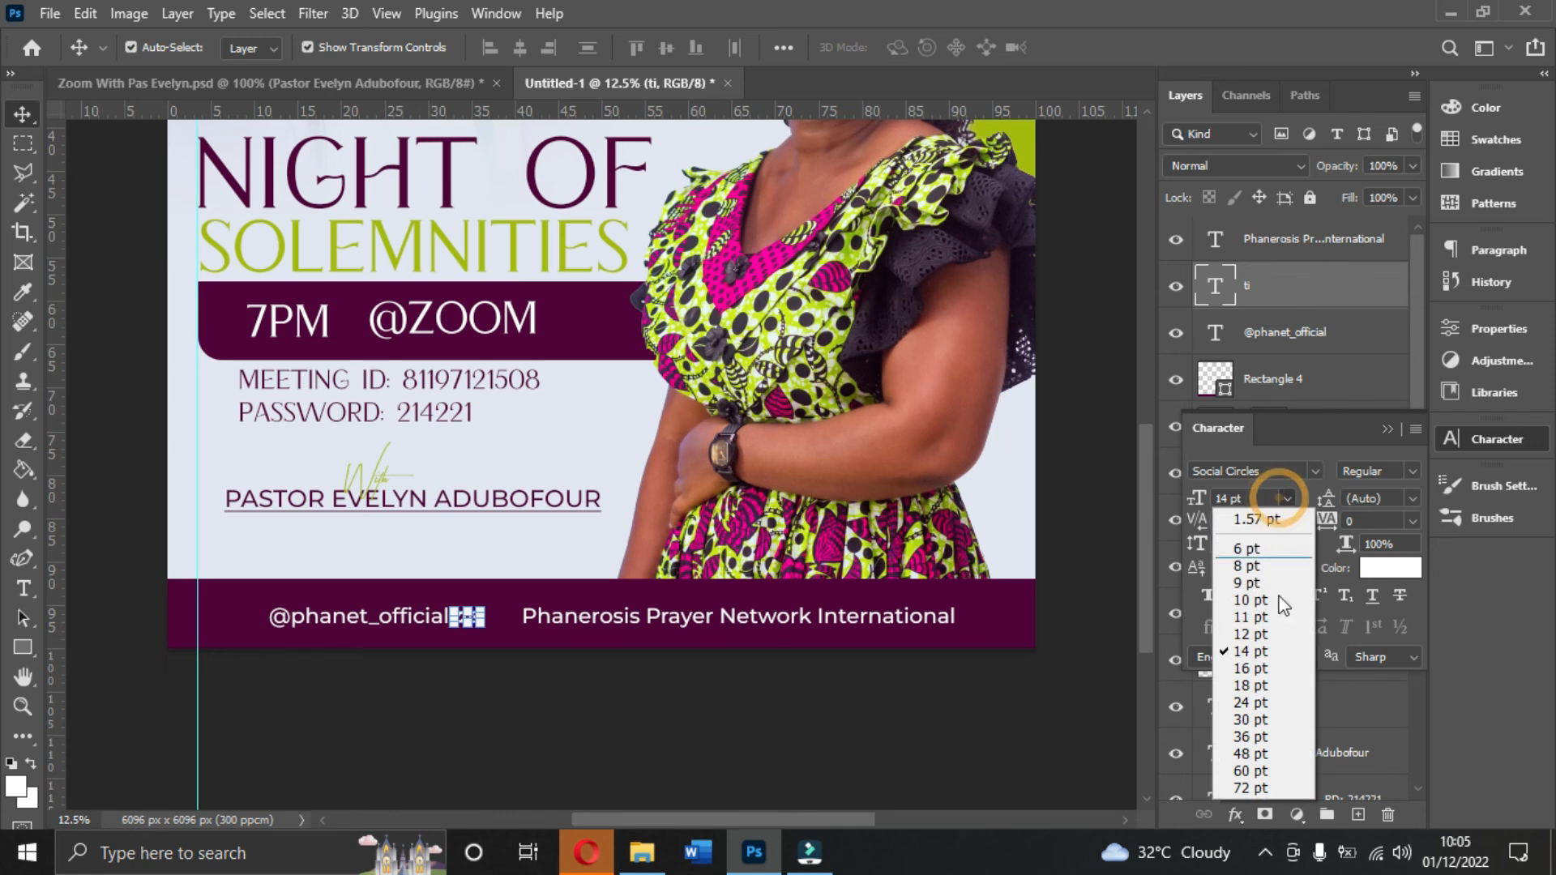
click(1257, 669)
click(1288, 499)
click(1252, 666)
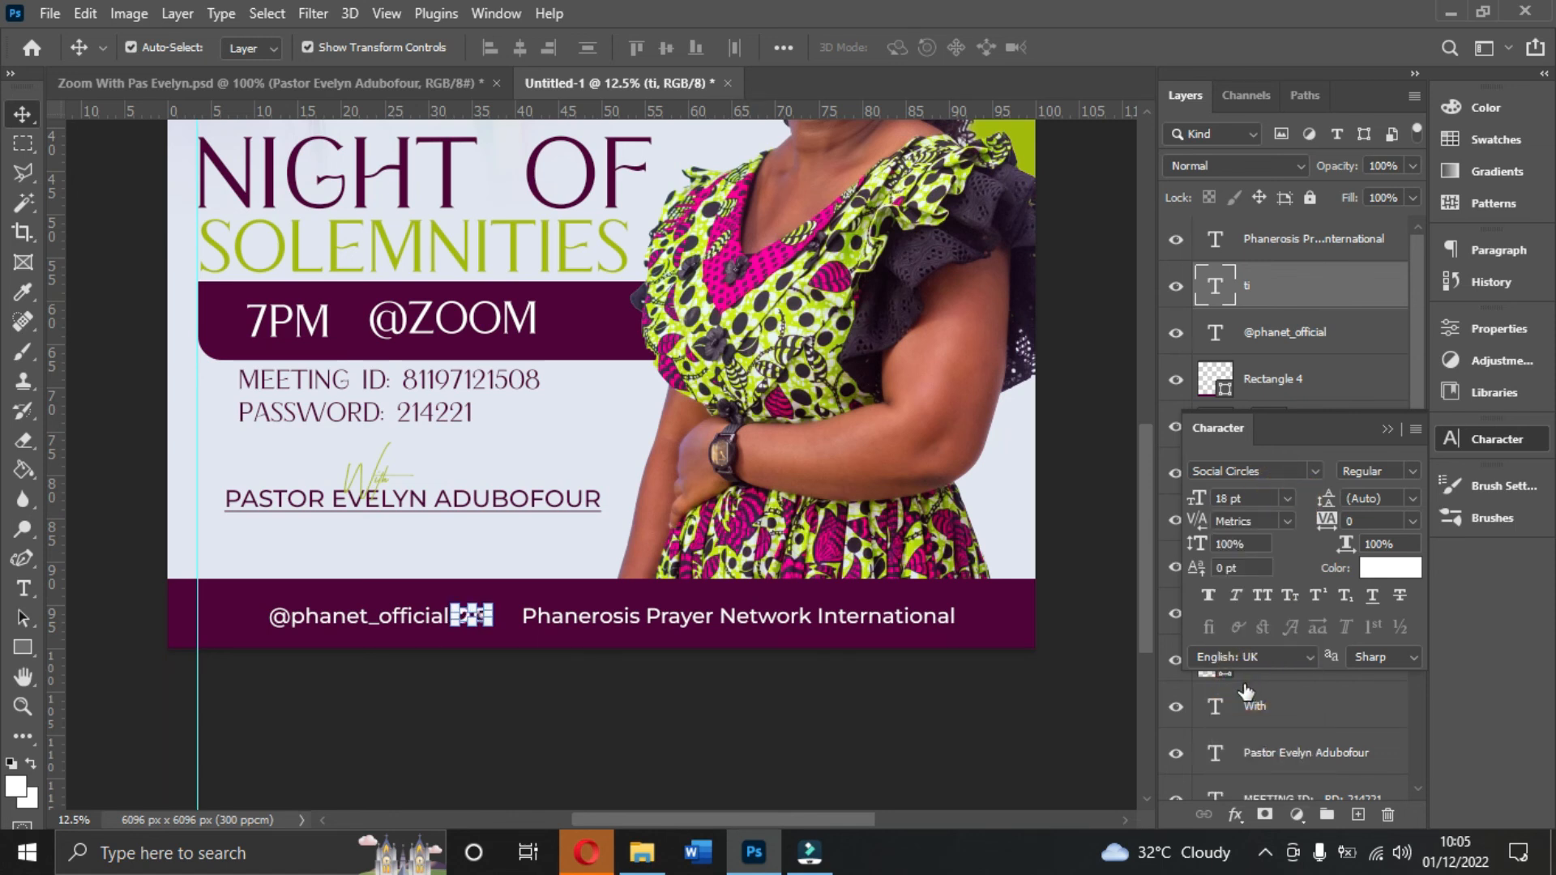
click(776, 739)
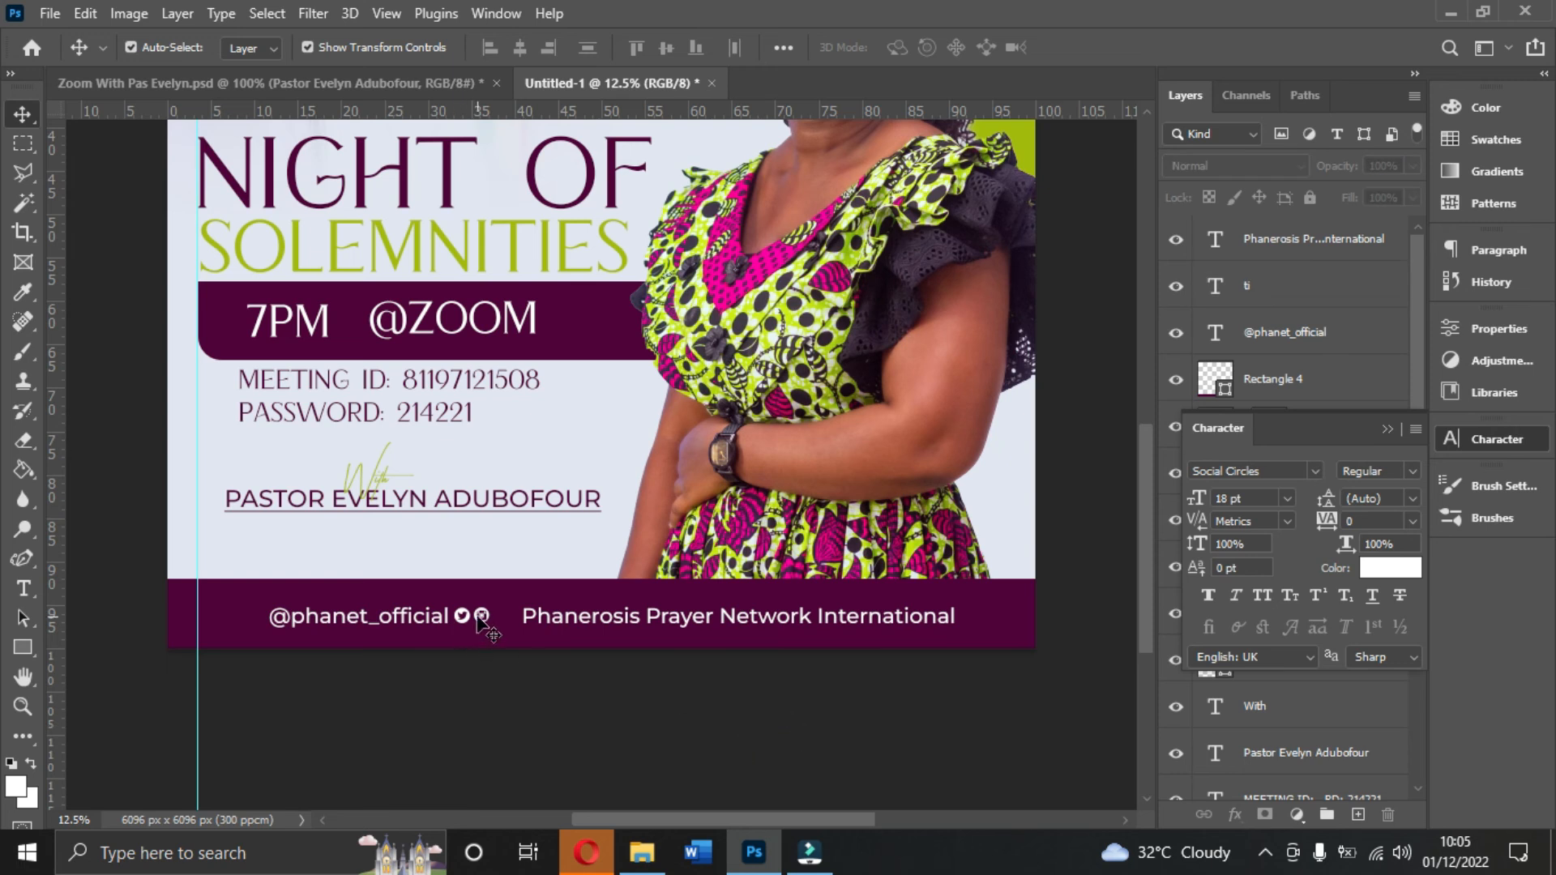
- Duplicate the Twitter and Instagram icons and place the copy just above Phanerosis Prayer Network International
double_click(483, 620)
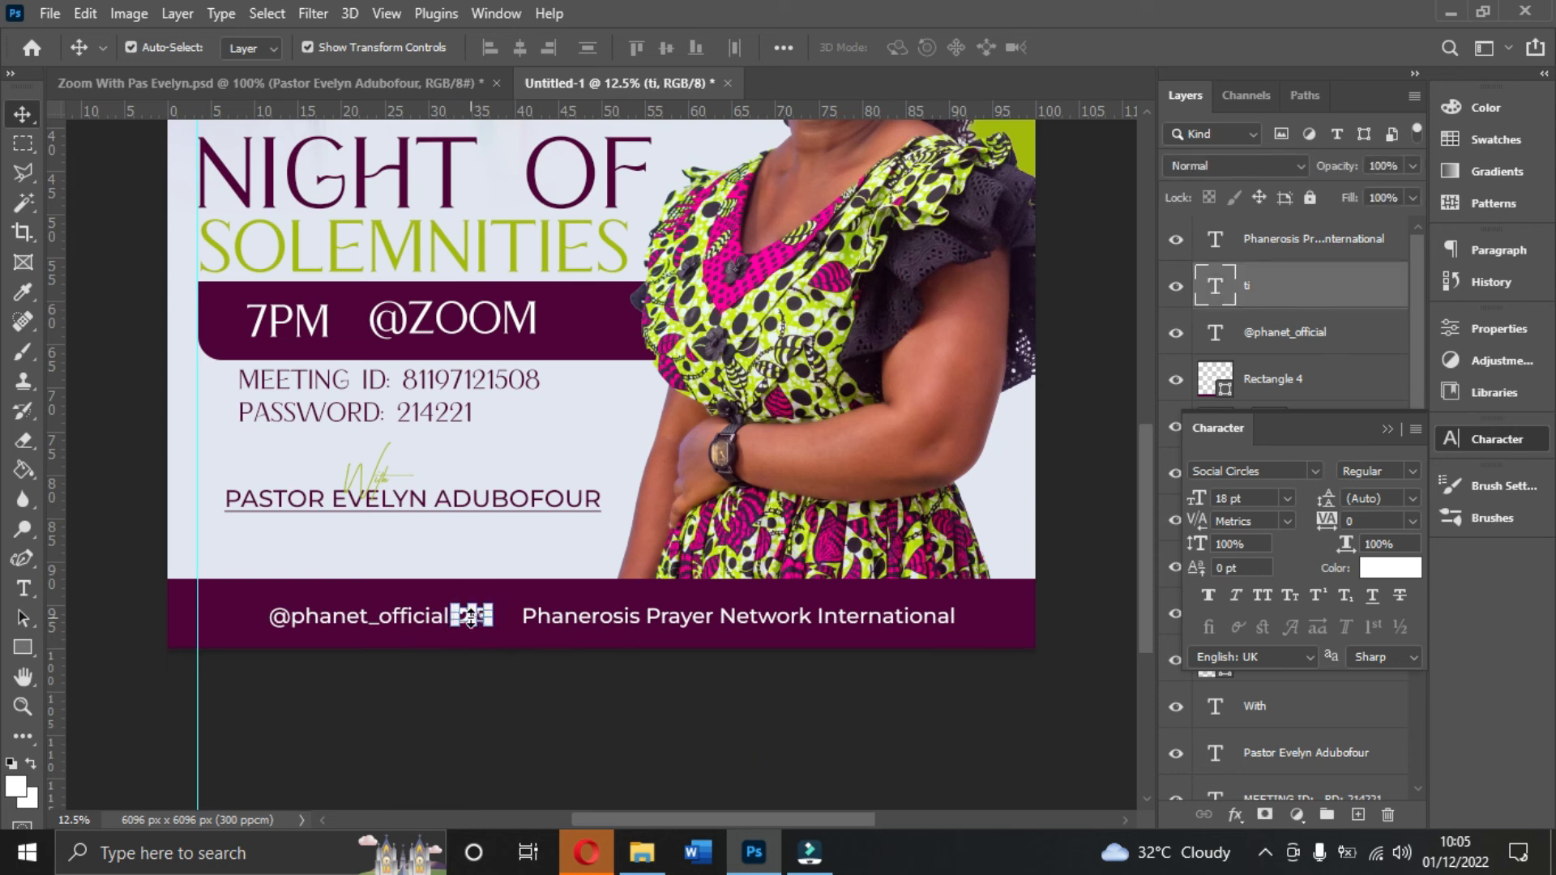
key(ctrl+plus)
click(469, 765)
double_click(436, 661)
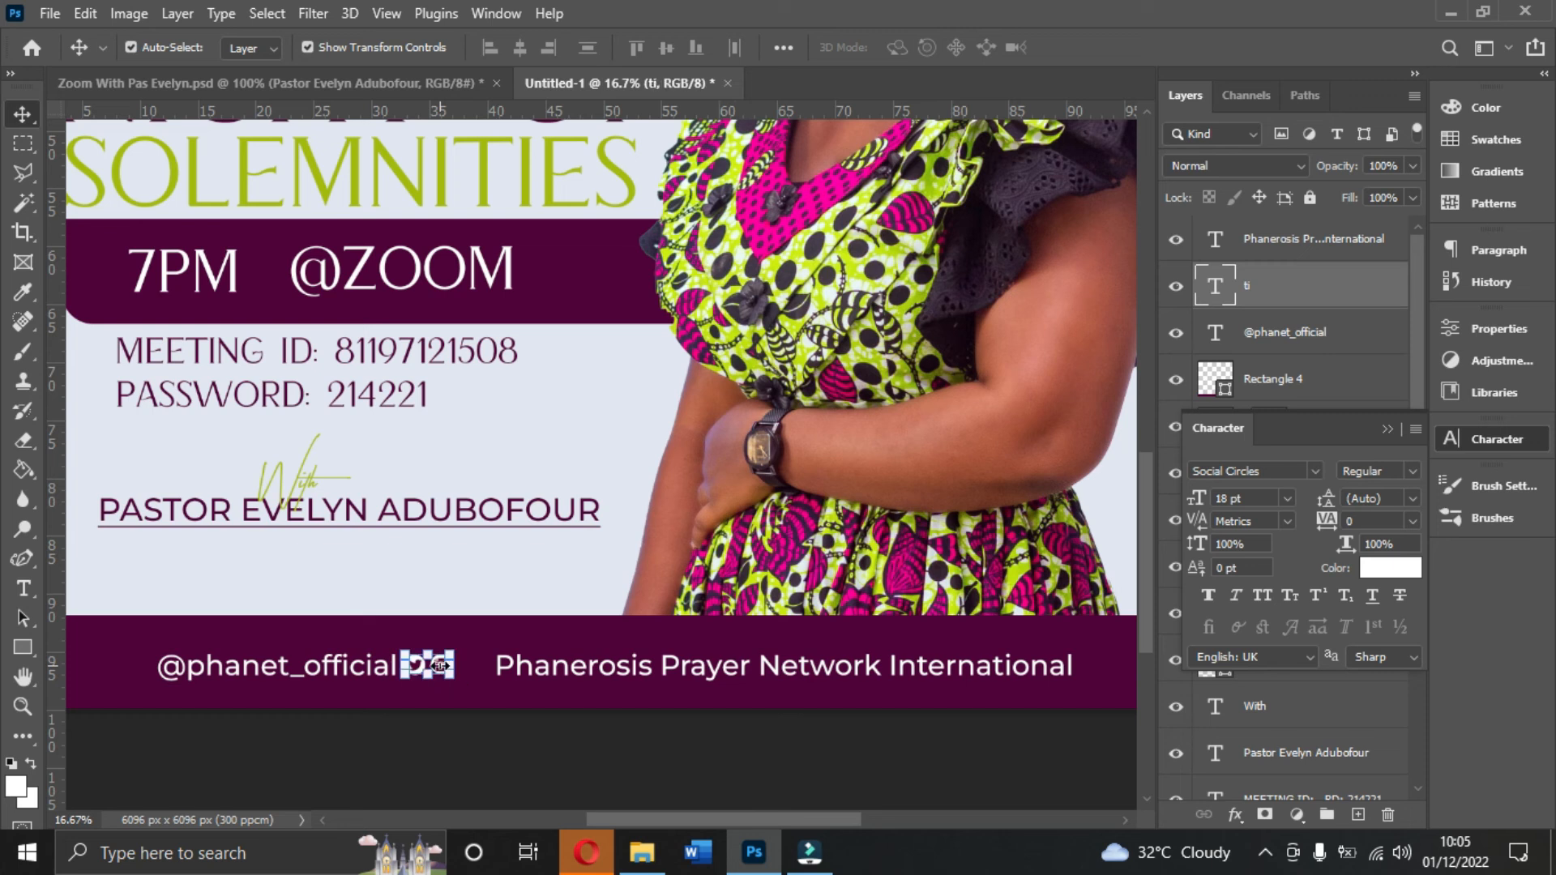
key(ctrl+j)
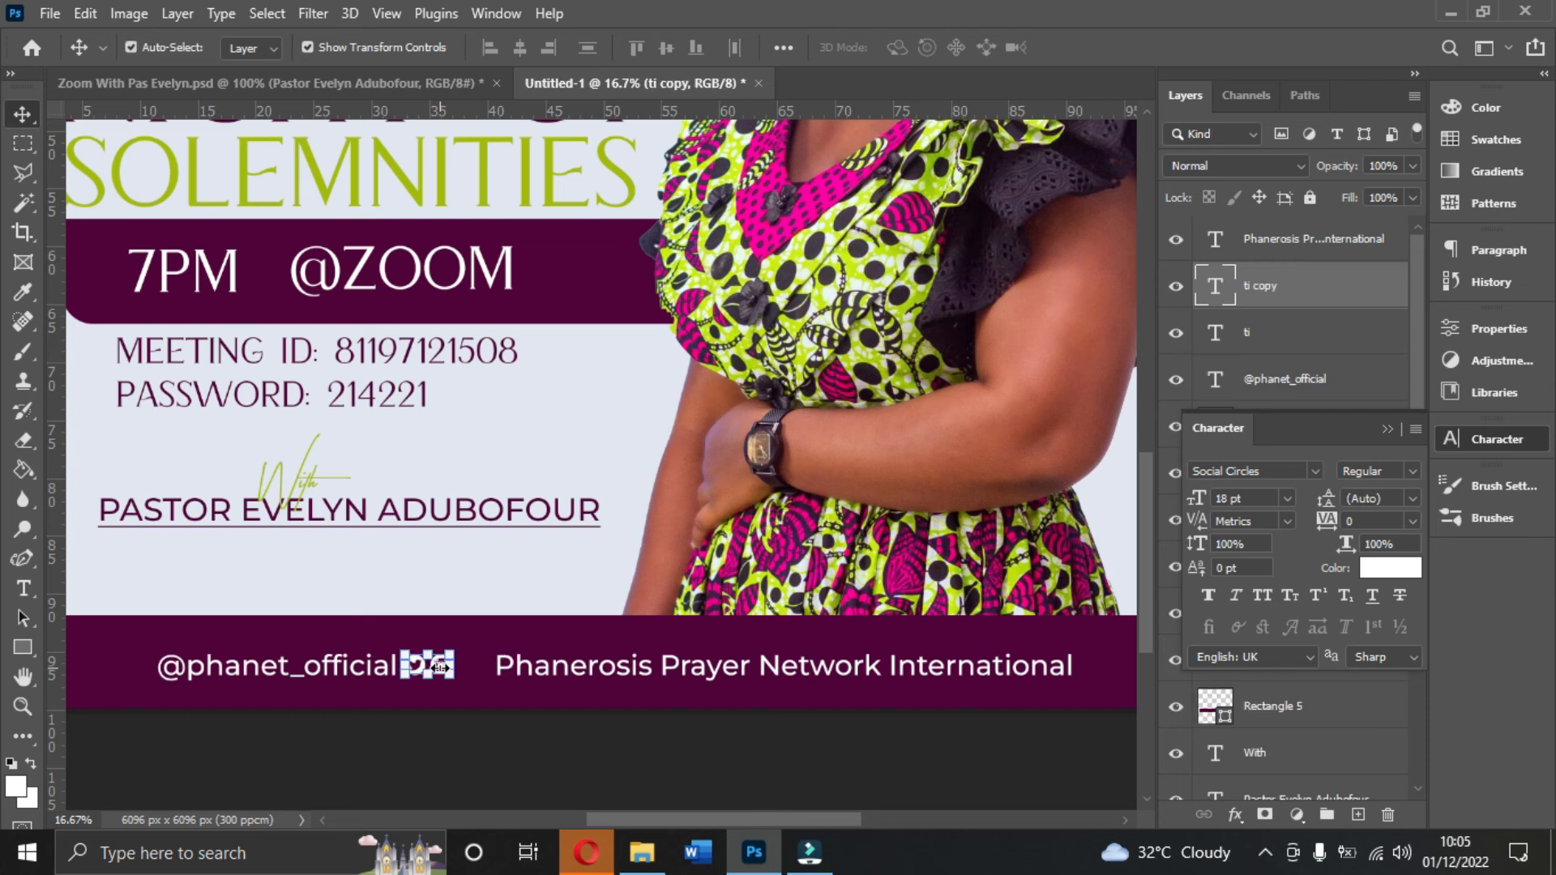
drag(439, 668, 596, 637)
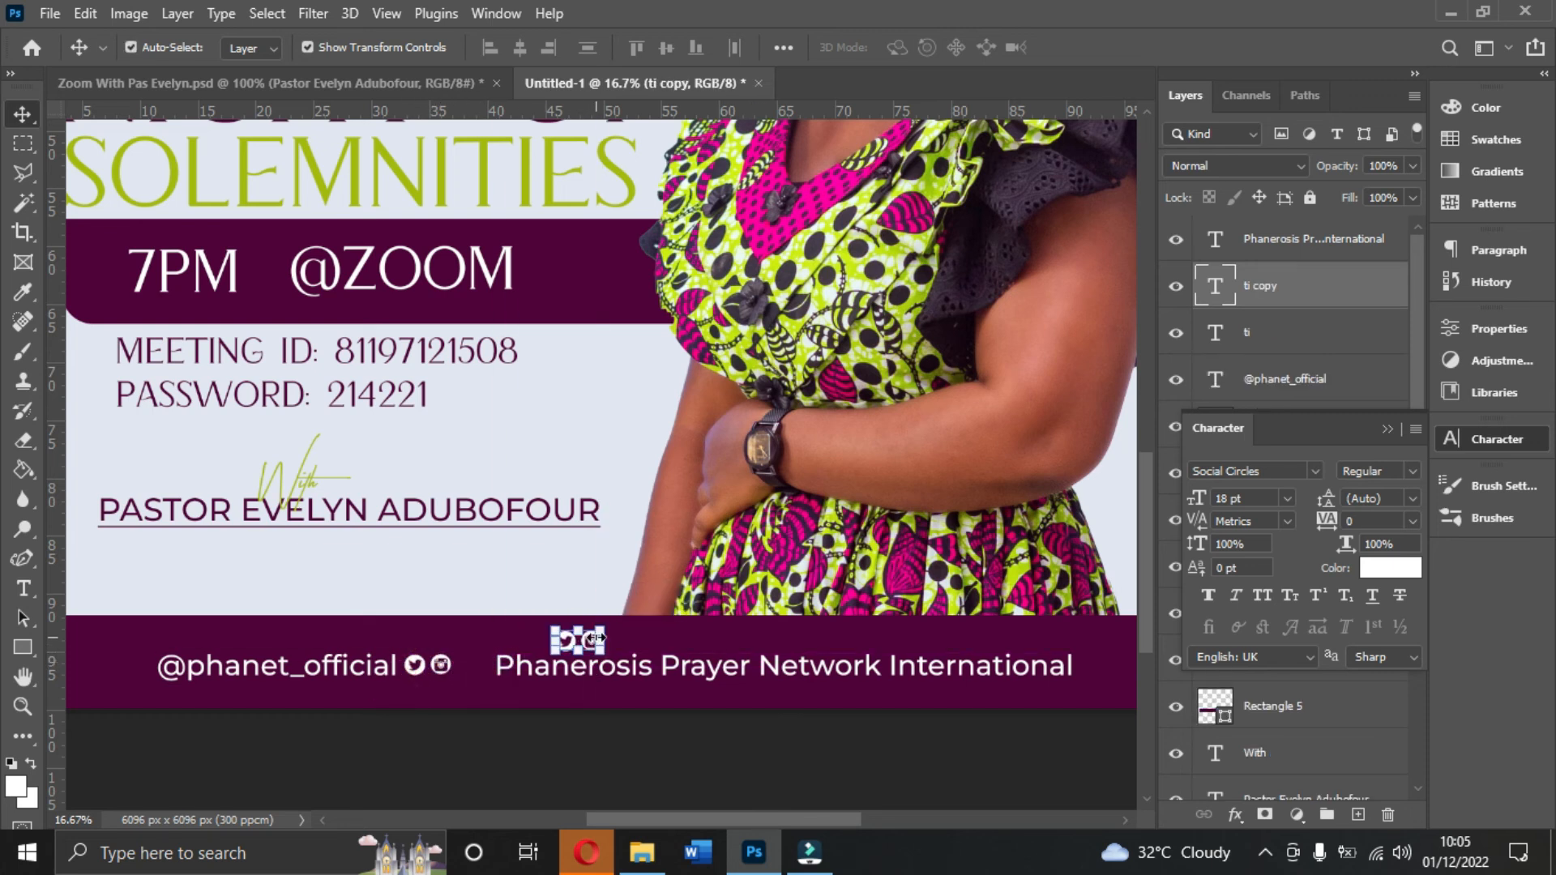
- Check the footer icons in the reference flyer and replace the copied icon text with fy for Facebook and YouTube
click(466, 83)
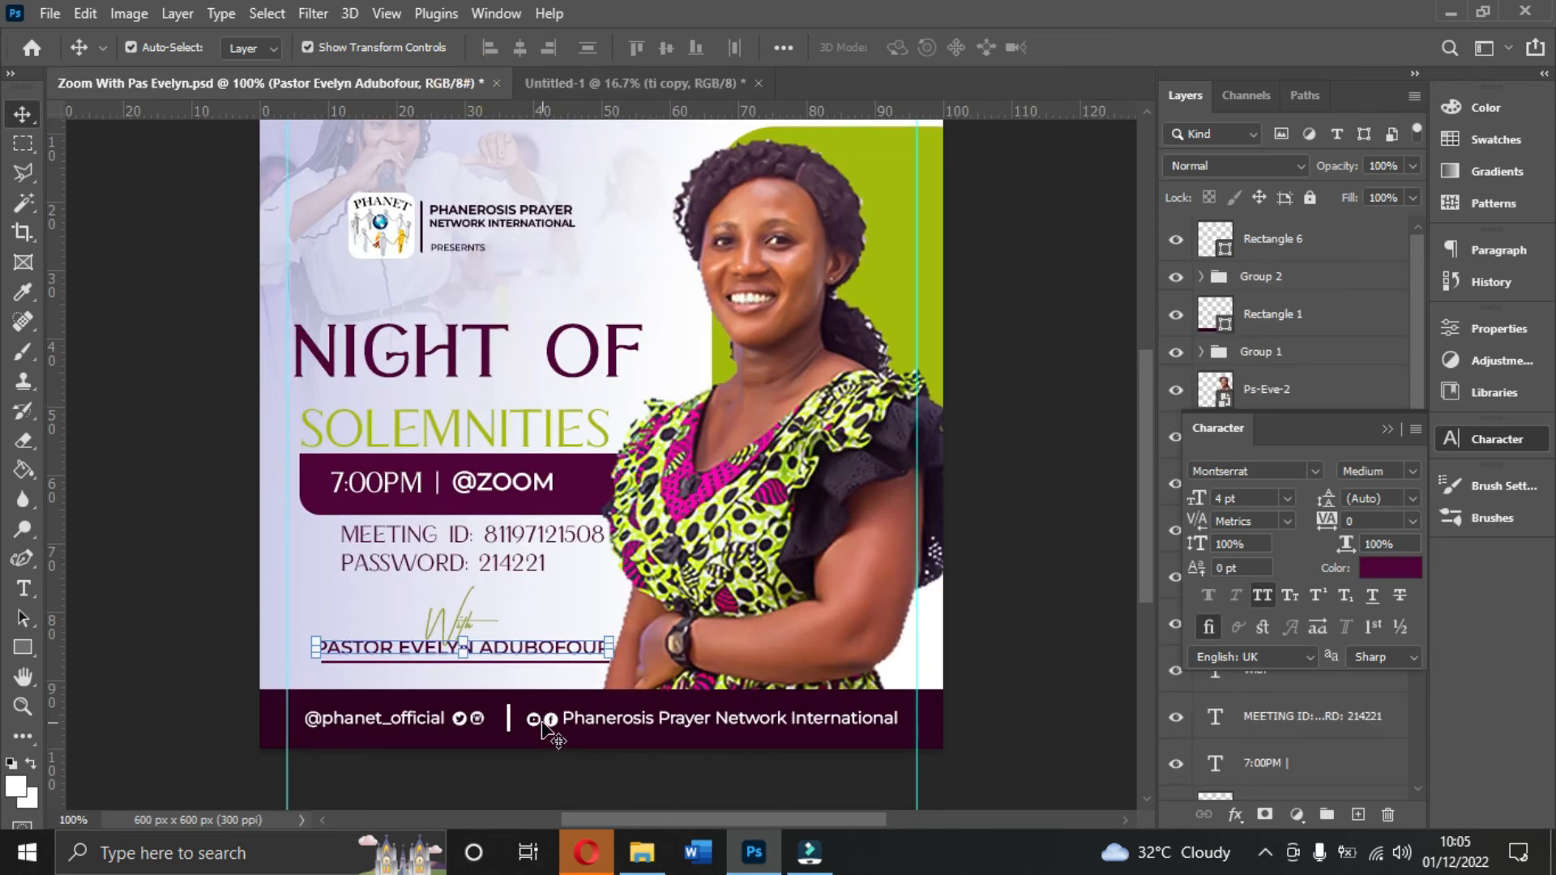
click(606, 83)
click(580, 741)
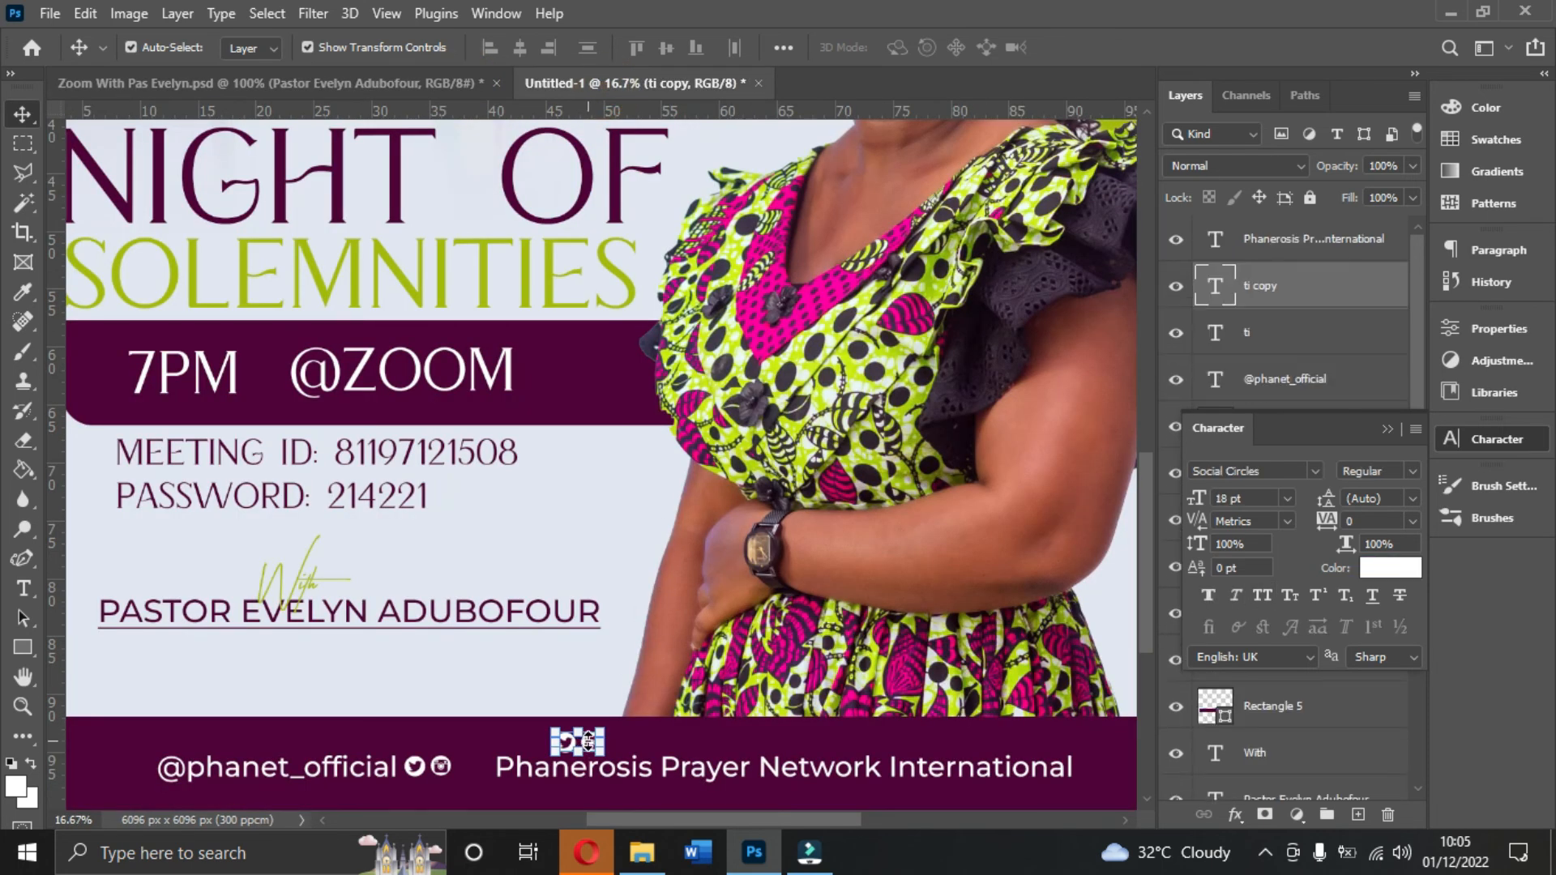
double_click(590, 744)
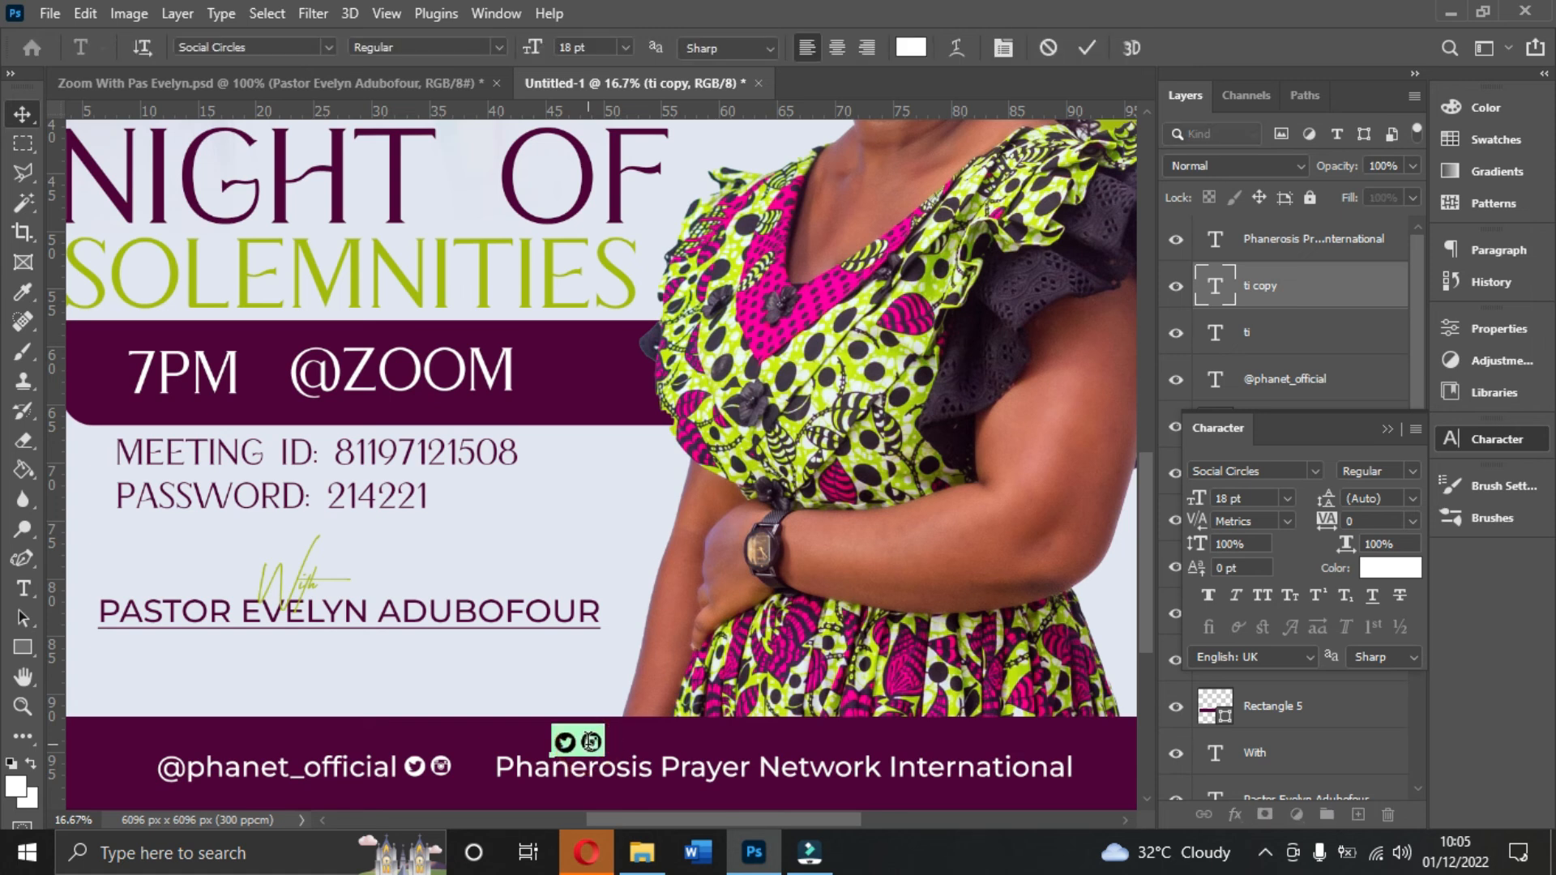
text(fy)
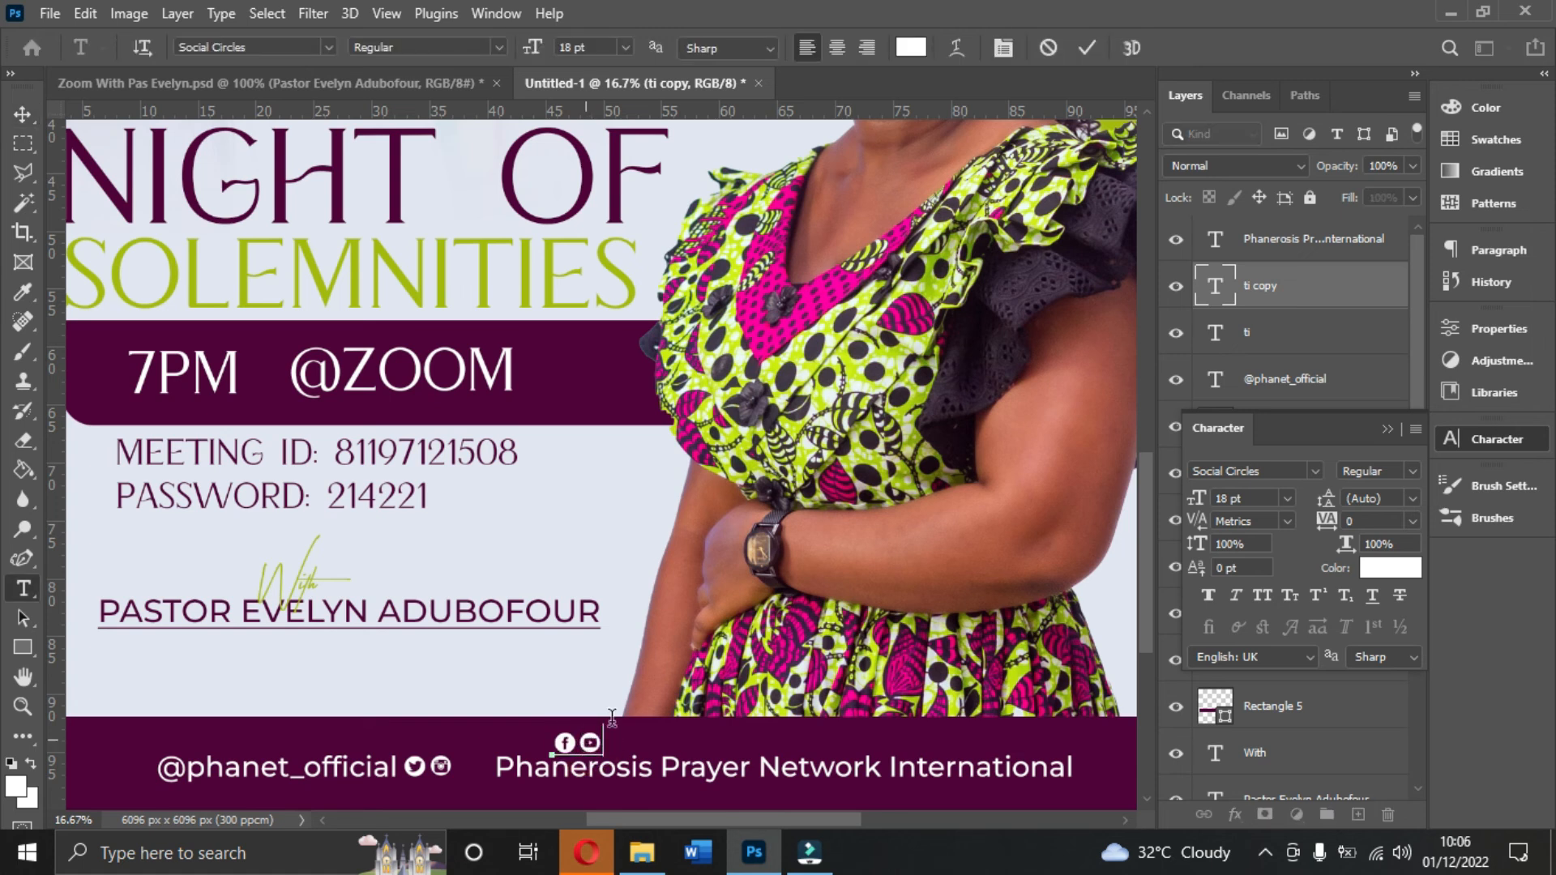
click(1087, 47)
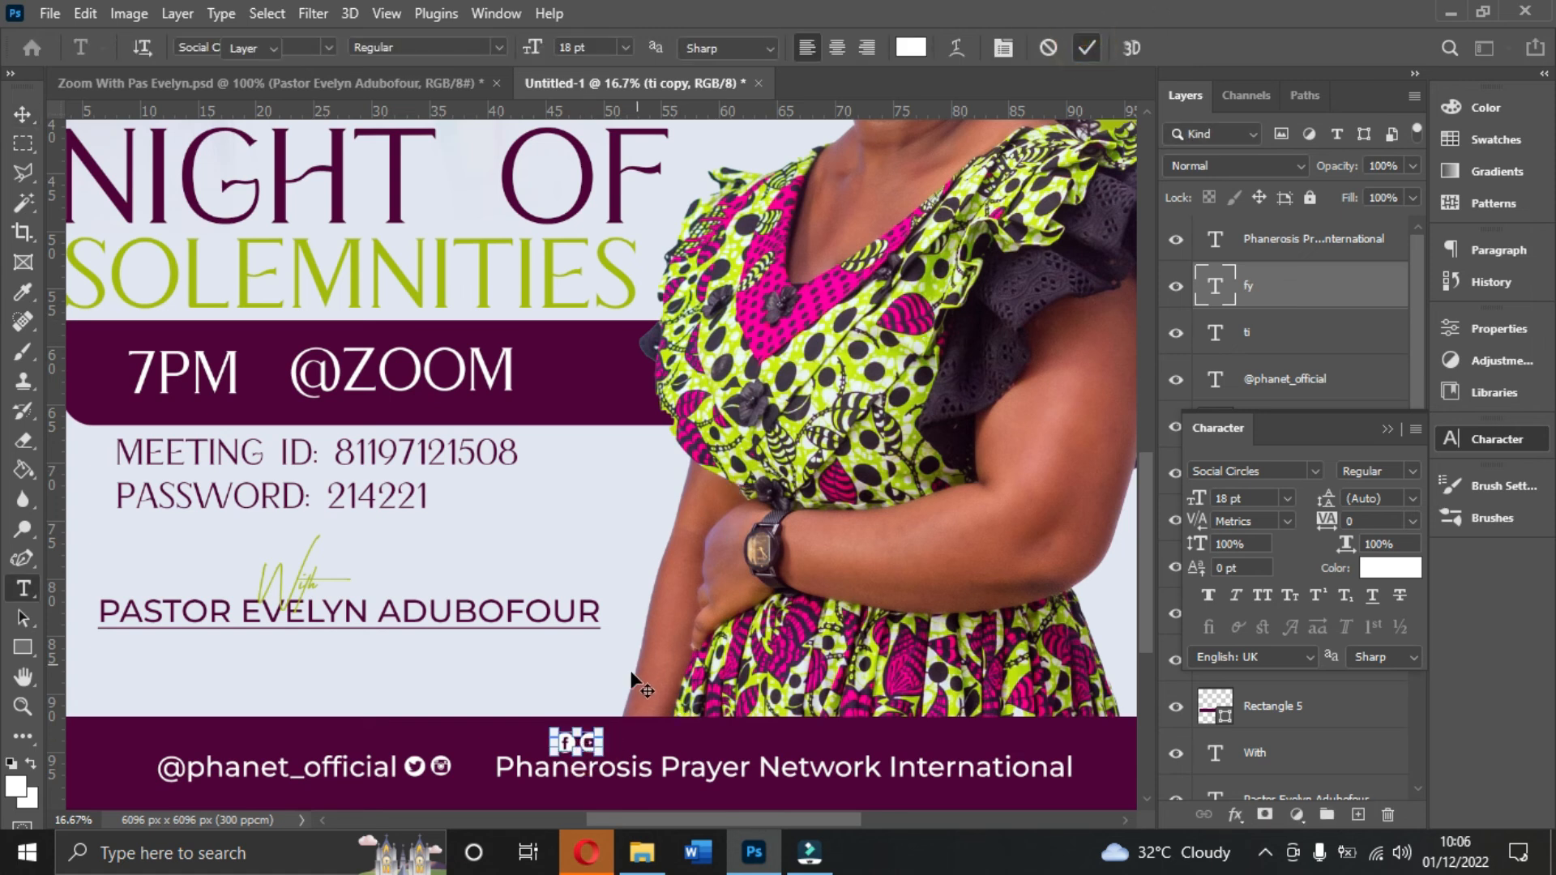
scroll(768, 686, down, 3)
click(734, 739)
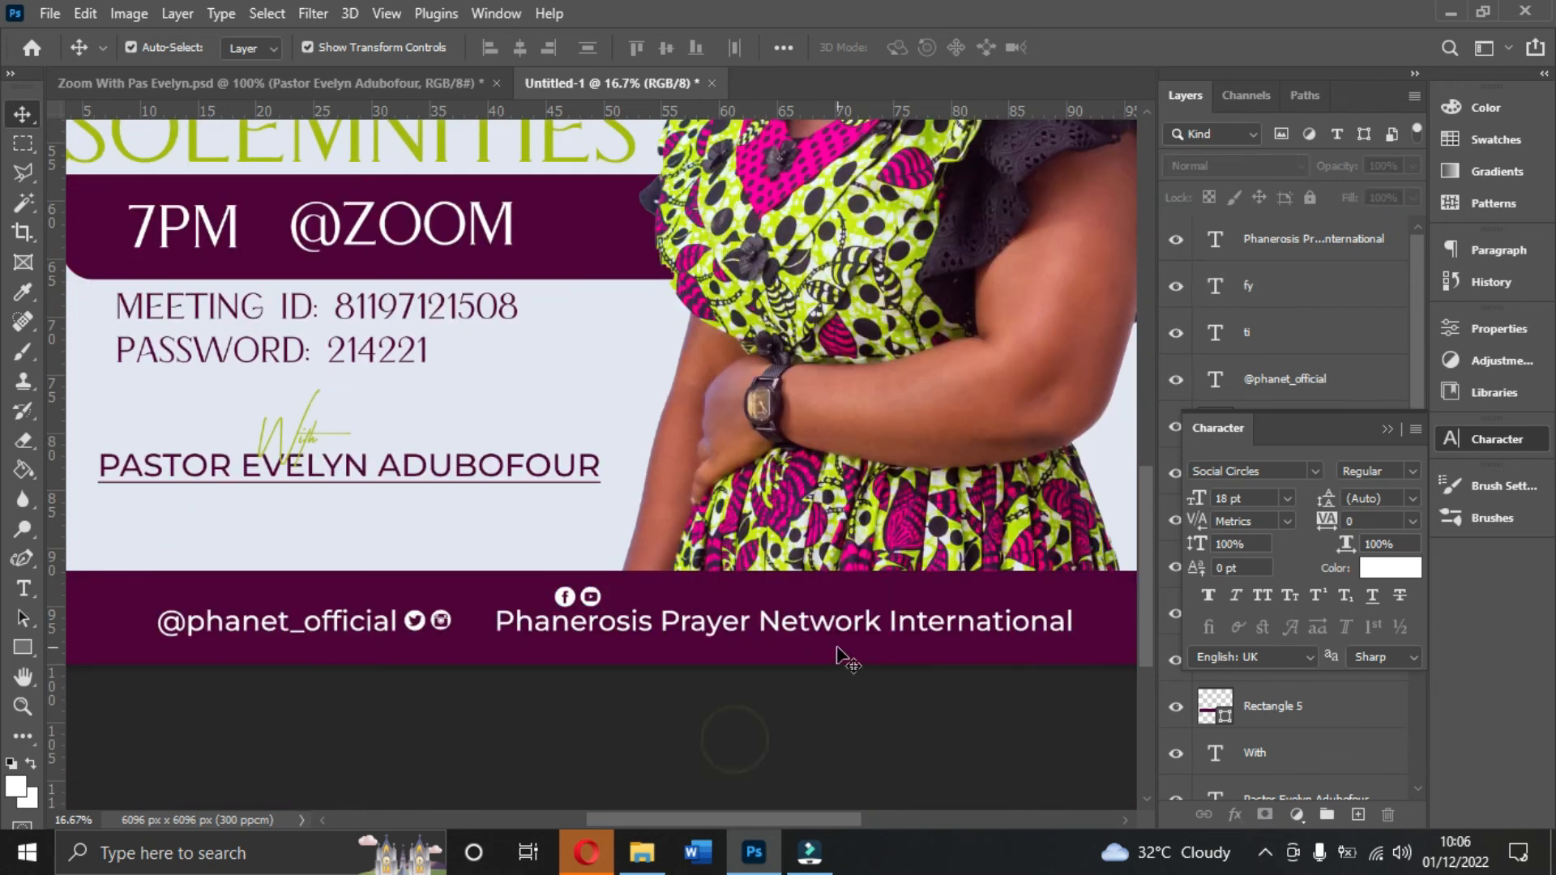
- Shift the network name right and place the Facebook and YouTube icons directly in front of it
drag(707, 820, 741, 818)
drag(781, 632, 836, 630)
drag(459, 598, 402, 624)
mouse_move(887, 639)
mouse_down()
mouse_move(910, 631)
mouse_move(897, 631)
mouse_up()
drag(752, 818, 659, 819)
drag(616, 625, 548, 624)
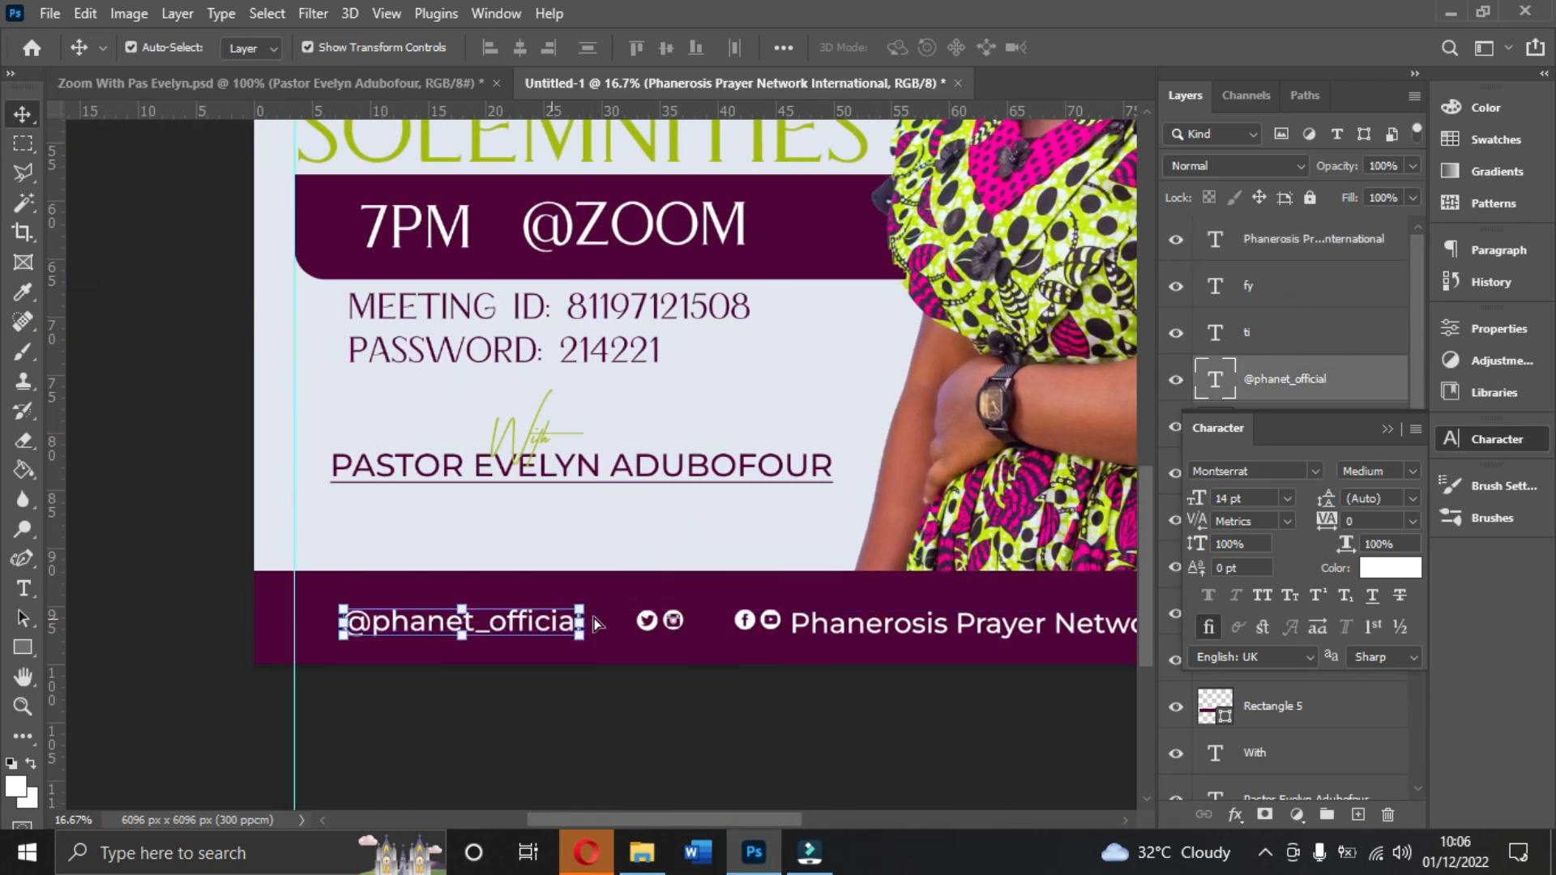
drag(657, 622, 617, 623)
drag(507, 624, 499, 624)
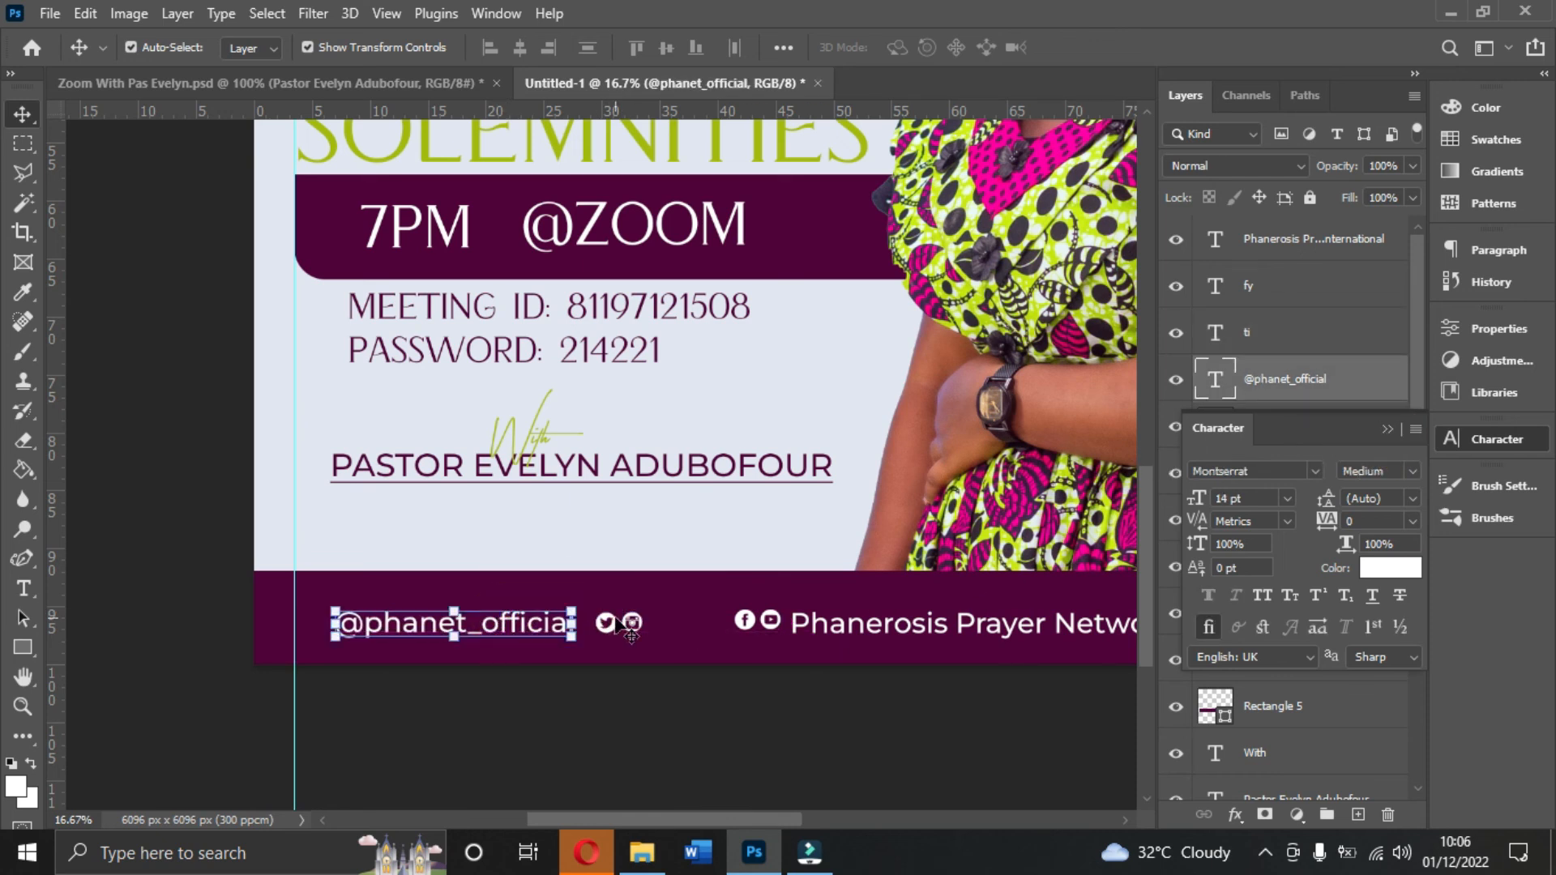
drag(629, 634, 618, 626)
- Align the four footer text layers on their vertical centres and move them up slightly on the purple bar
click(766, 621)
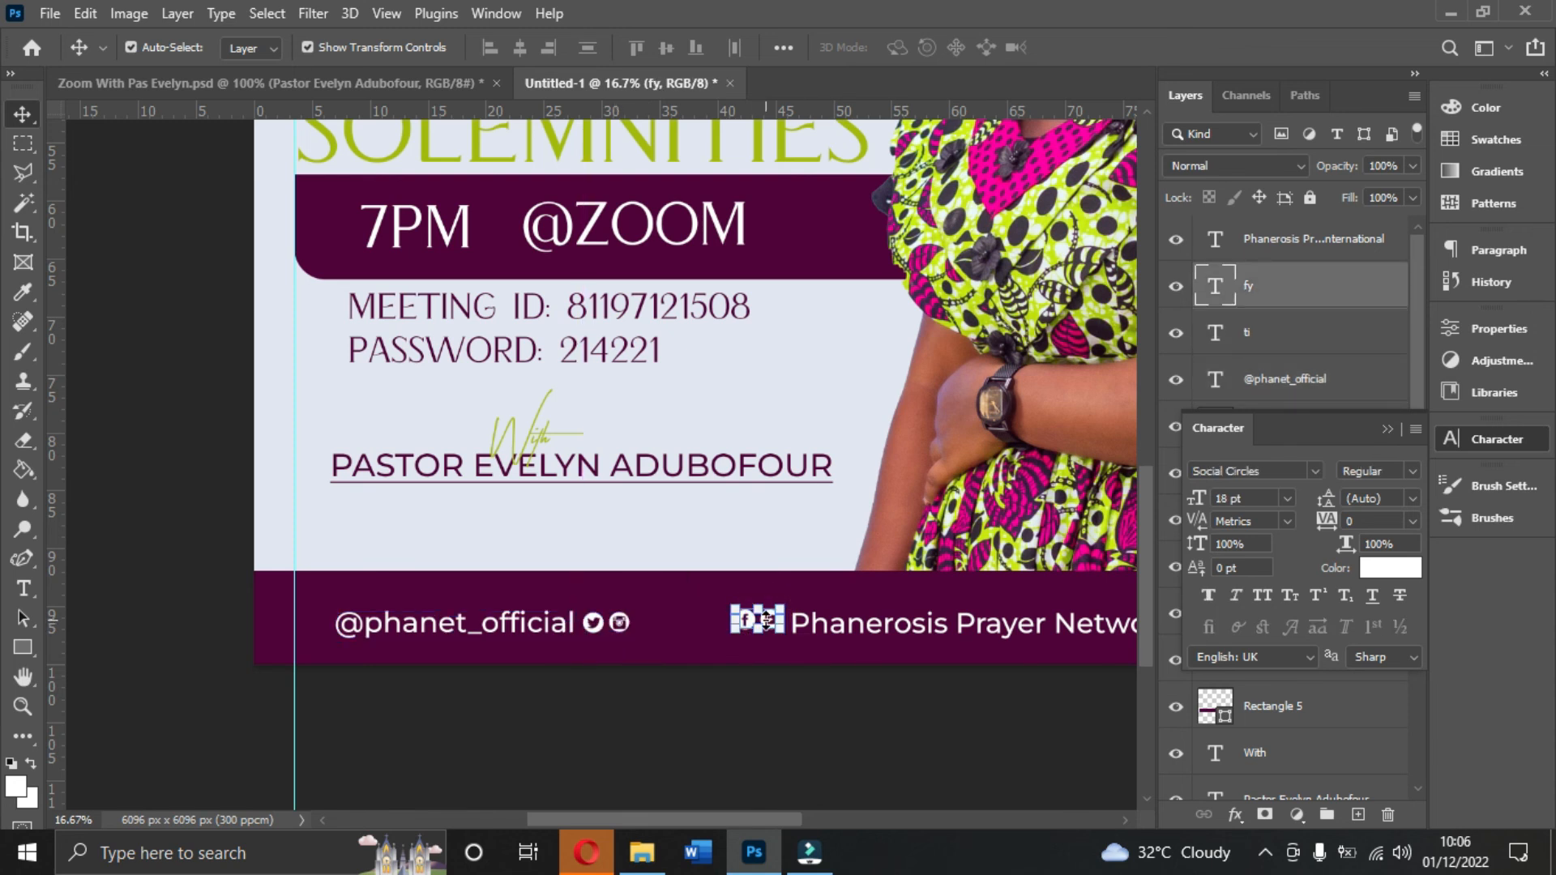
click(1383, 431)
ctrl+click(1268, 240)
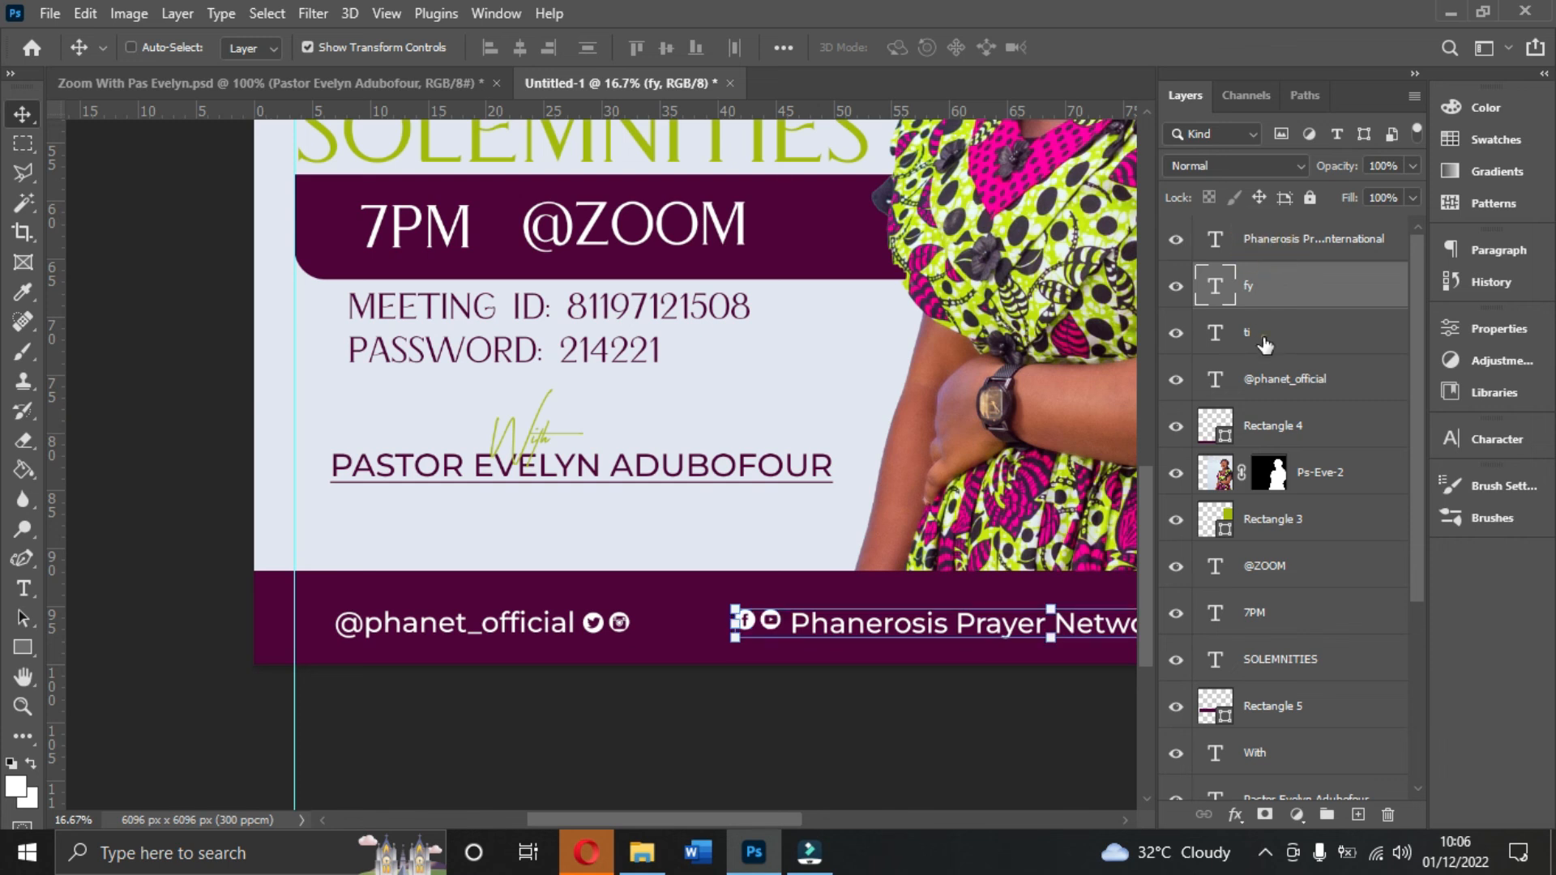
shift+click(1266, 386)
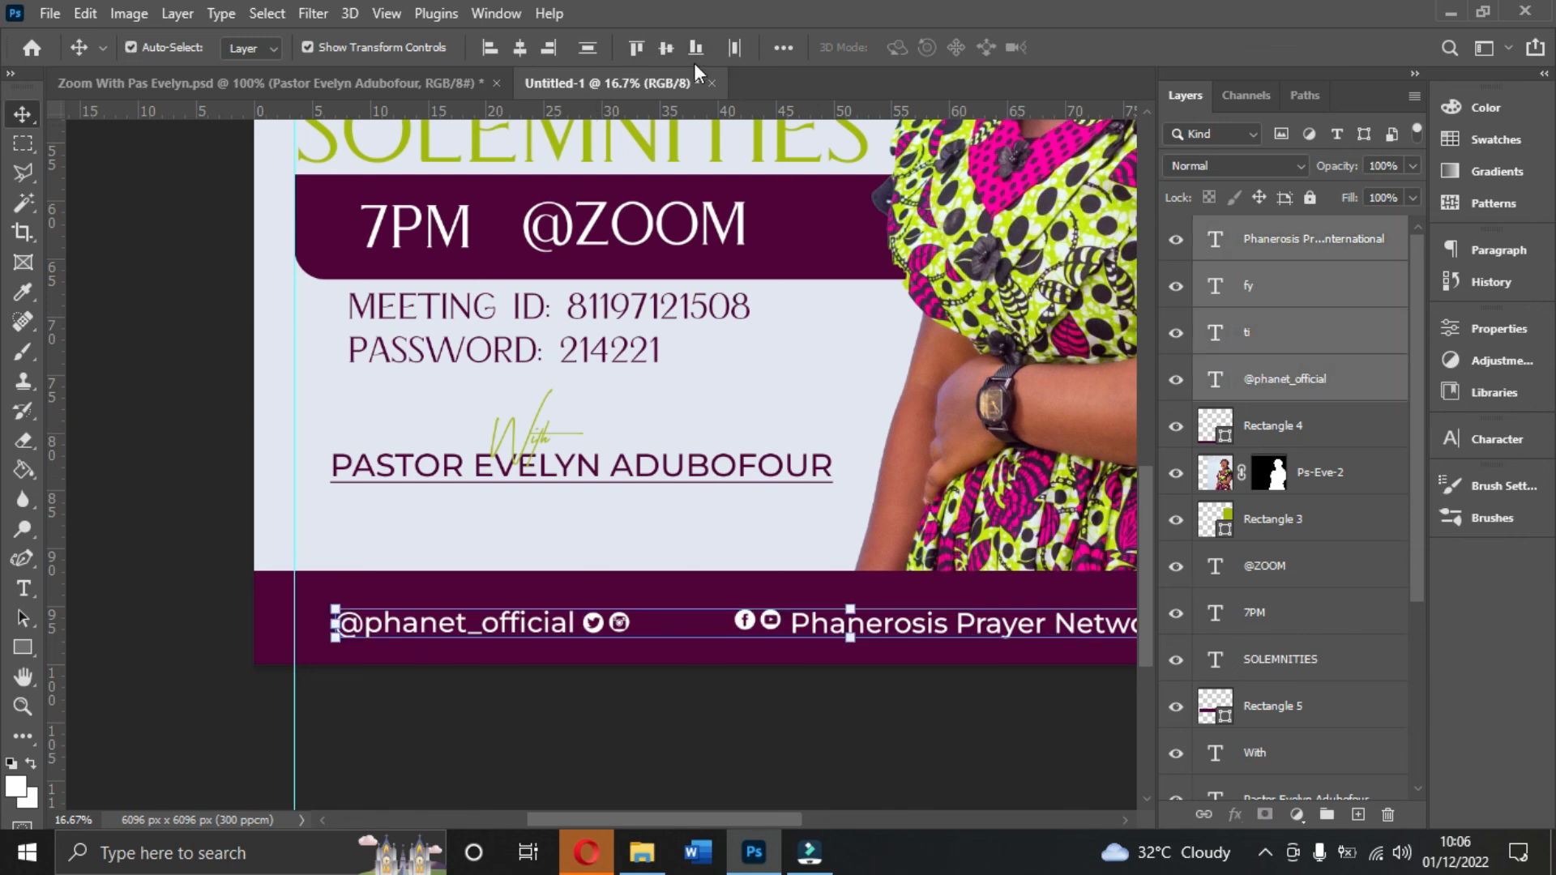
click(666, 48)
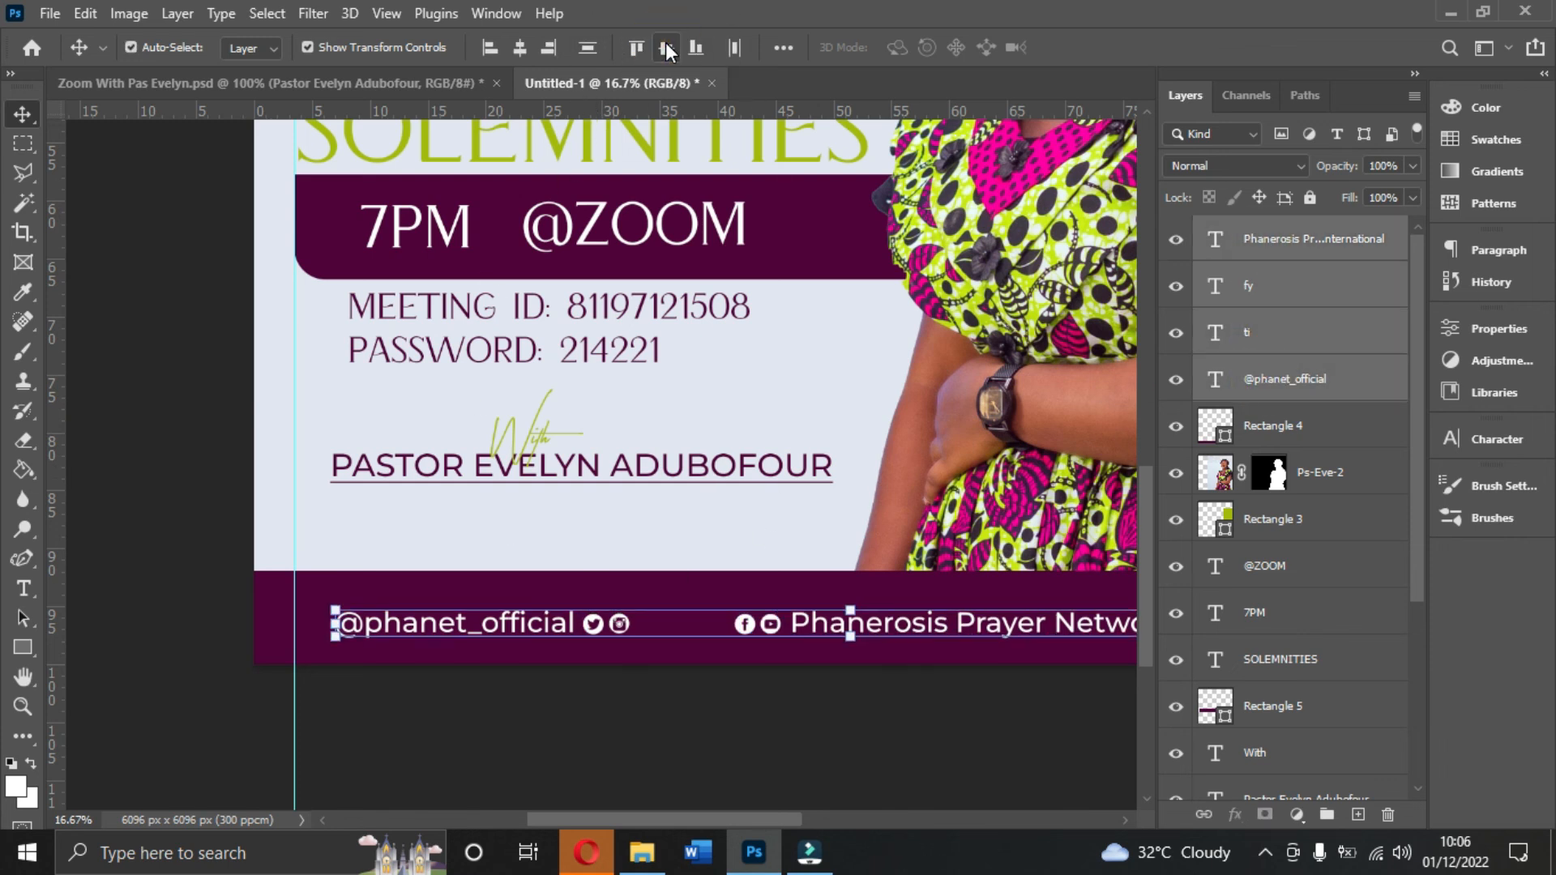
drag(801, 625, 802, 623)
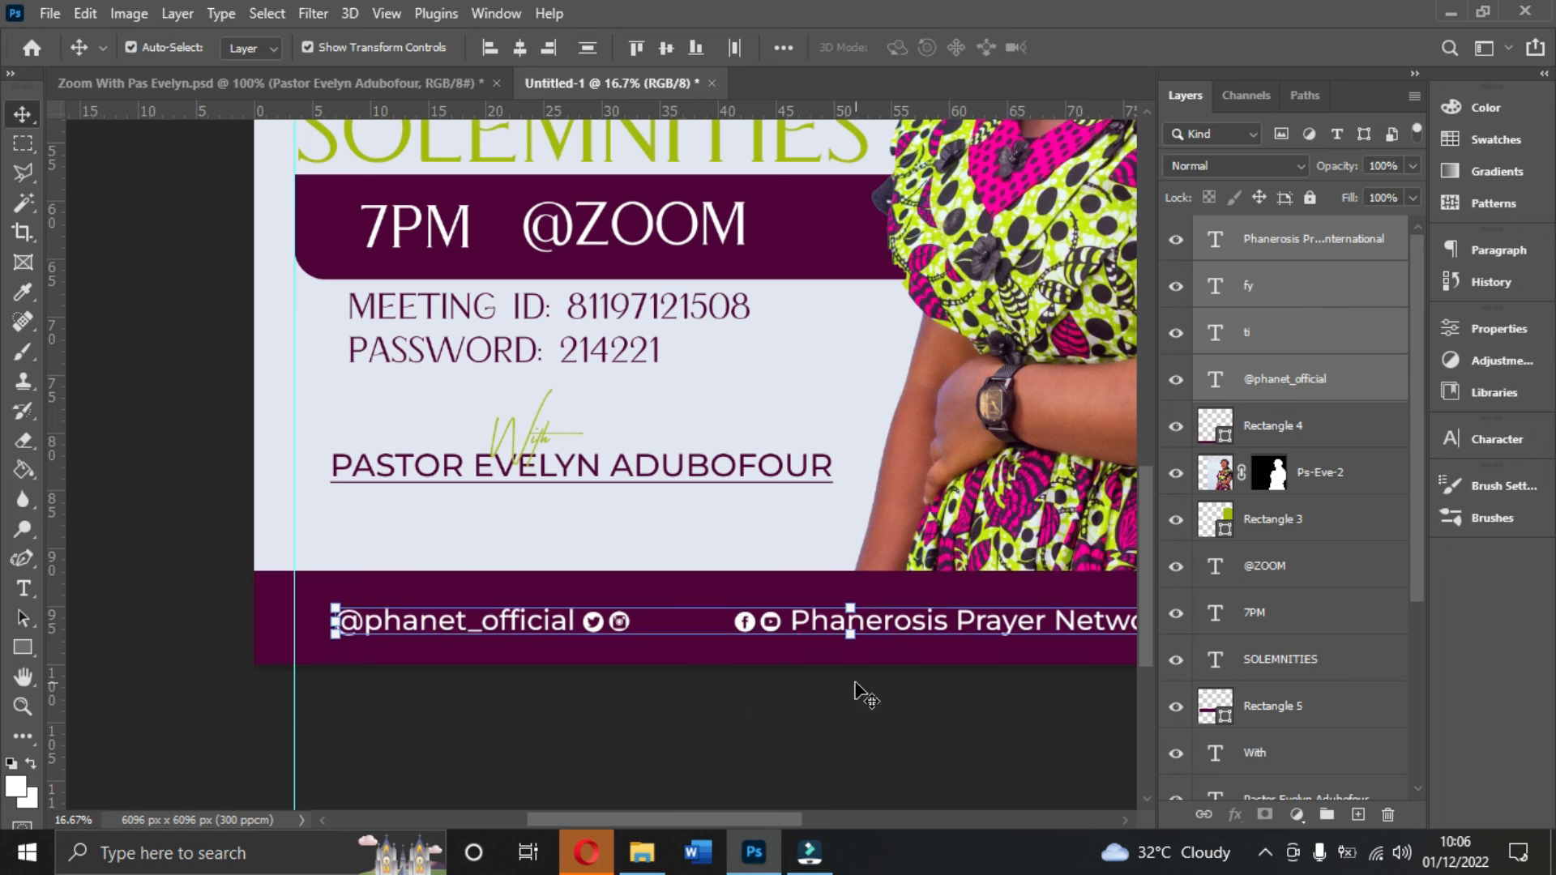
click(847, 734)
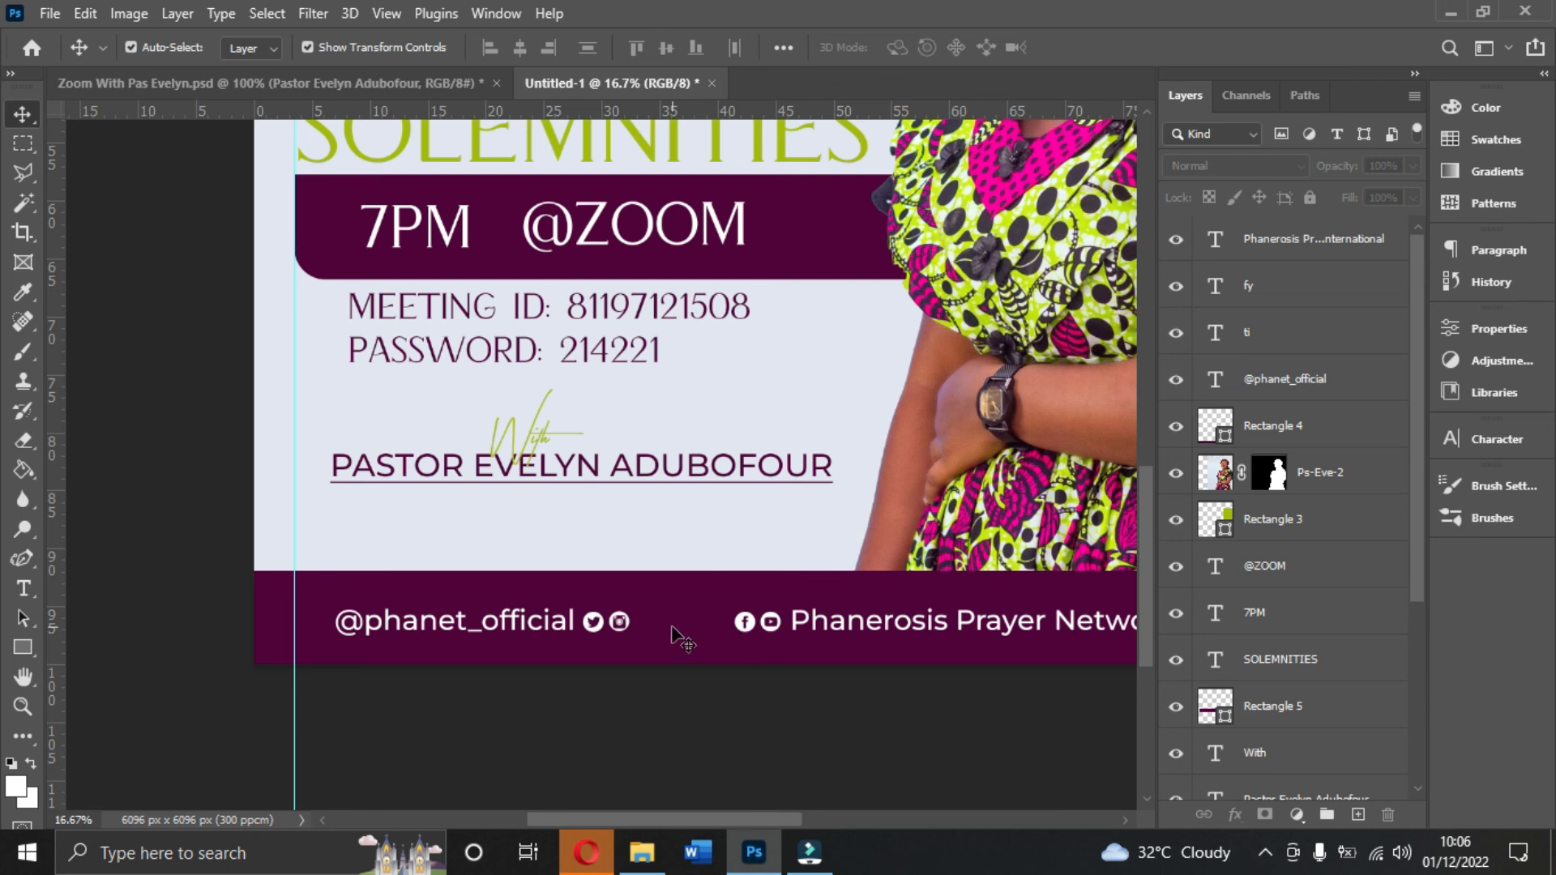
- Draw a thin white vertical divider, about 13 × 277 px, between the two footer handles
click(22, 646)
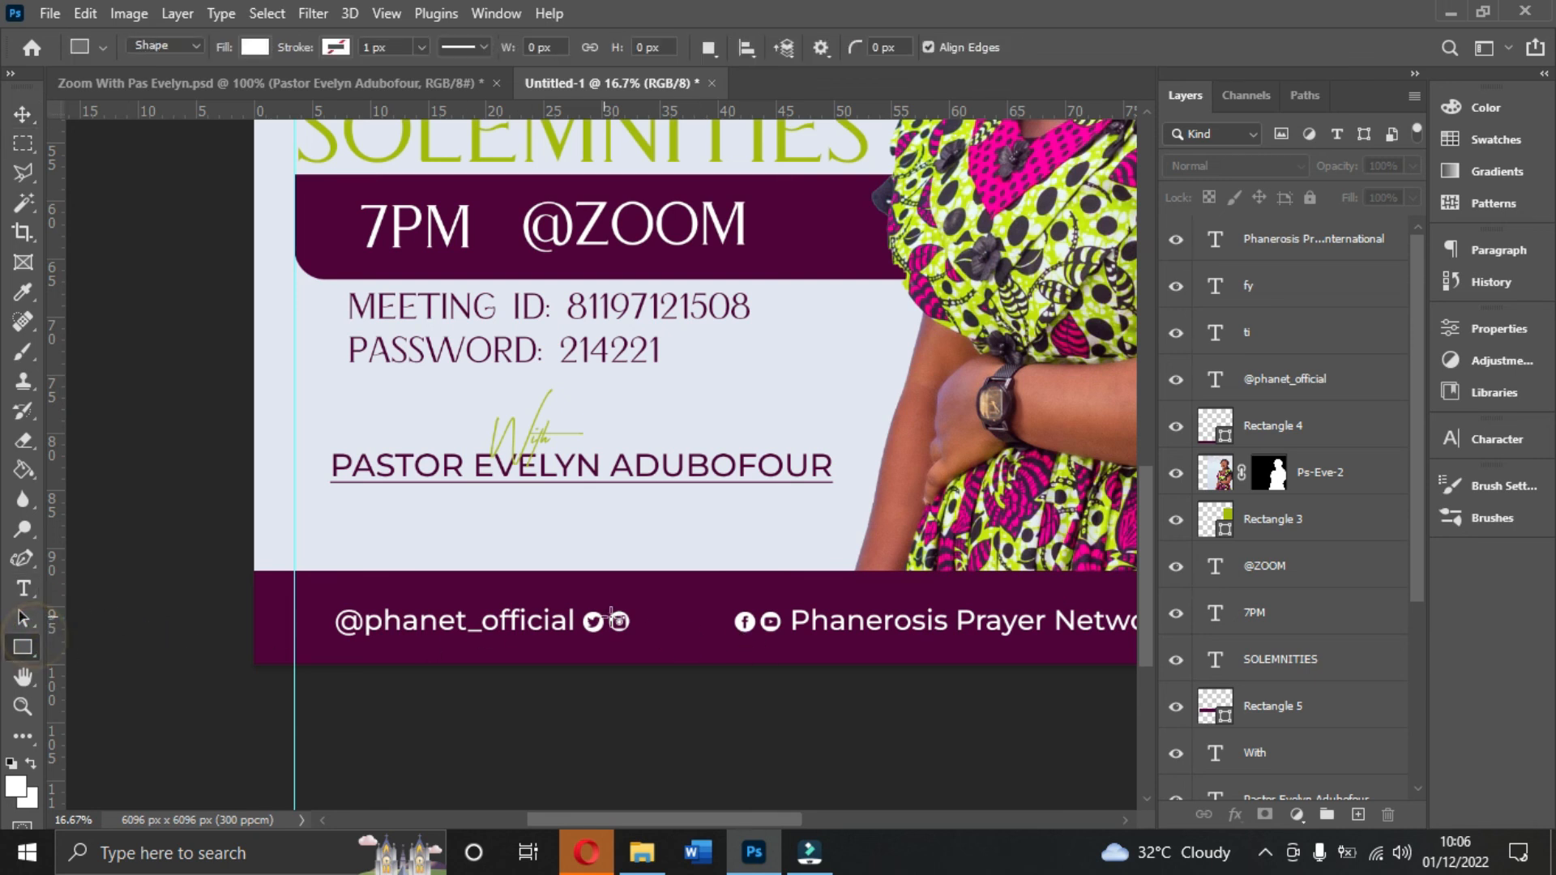
drag(684, 597, 685, 648)
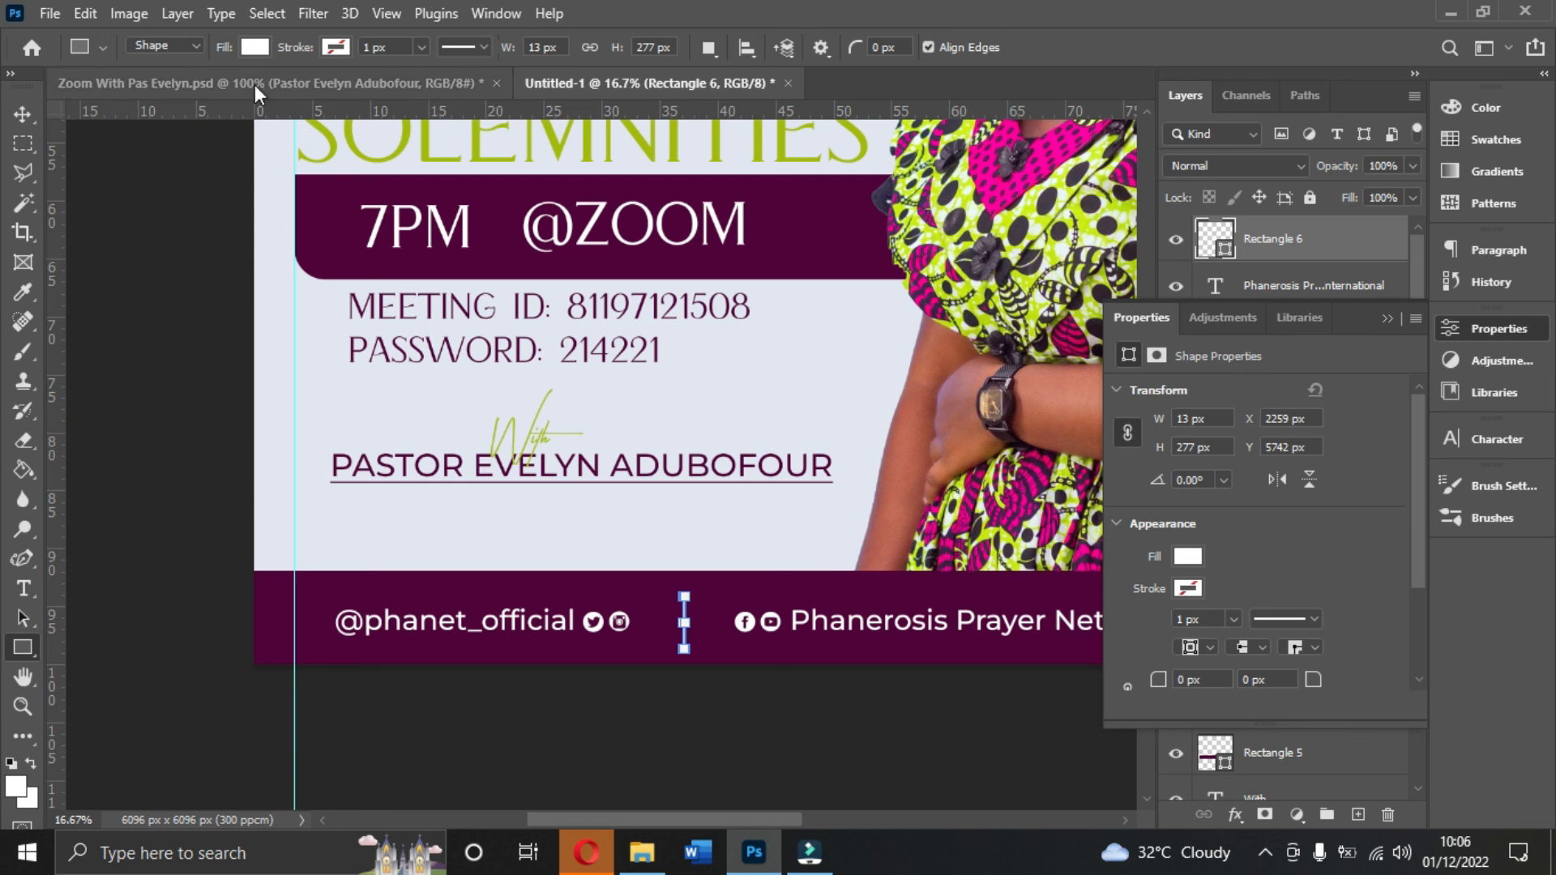
click(23, 111)
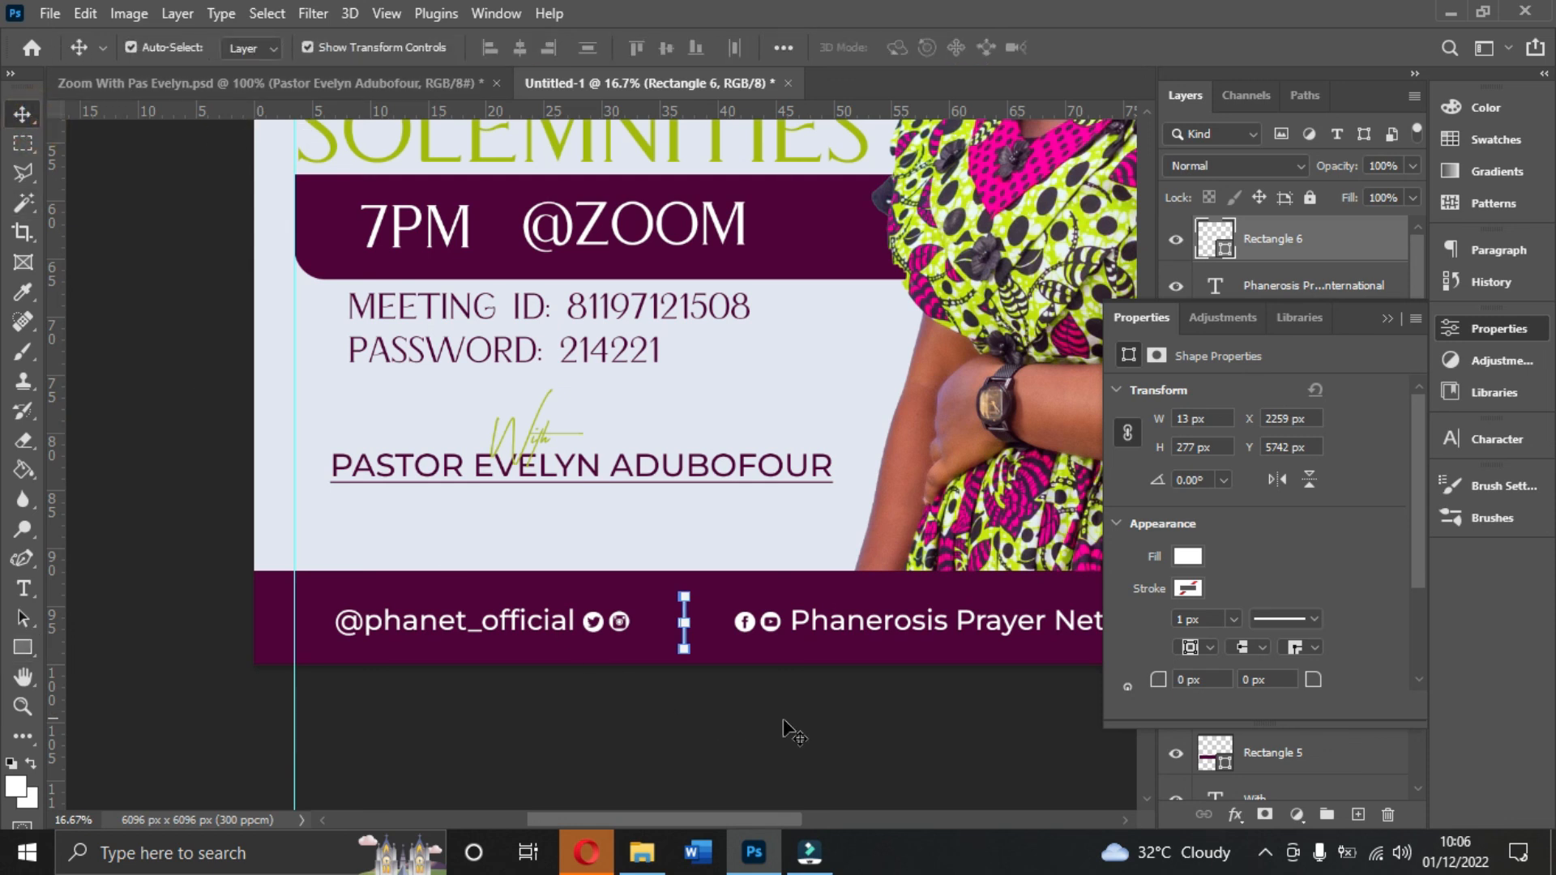
click(1395, 321)
click(818, 636)
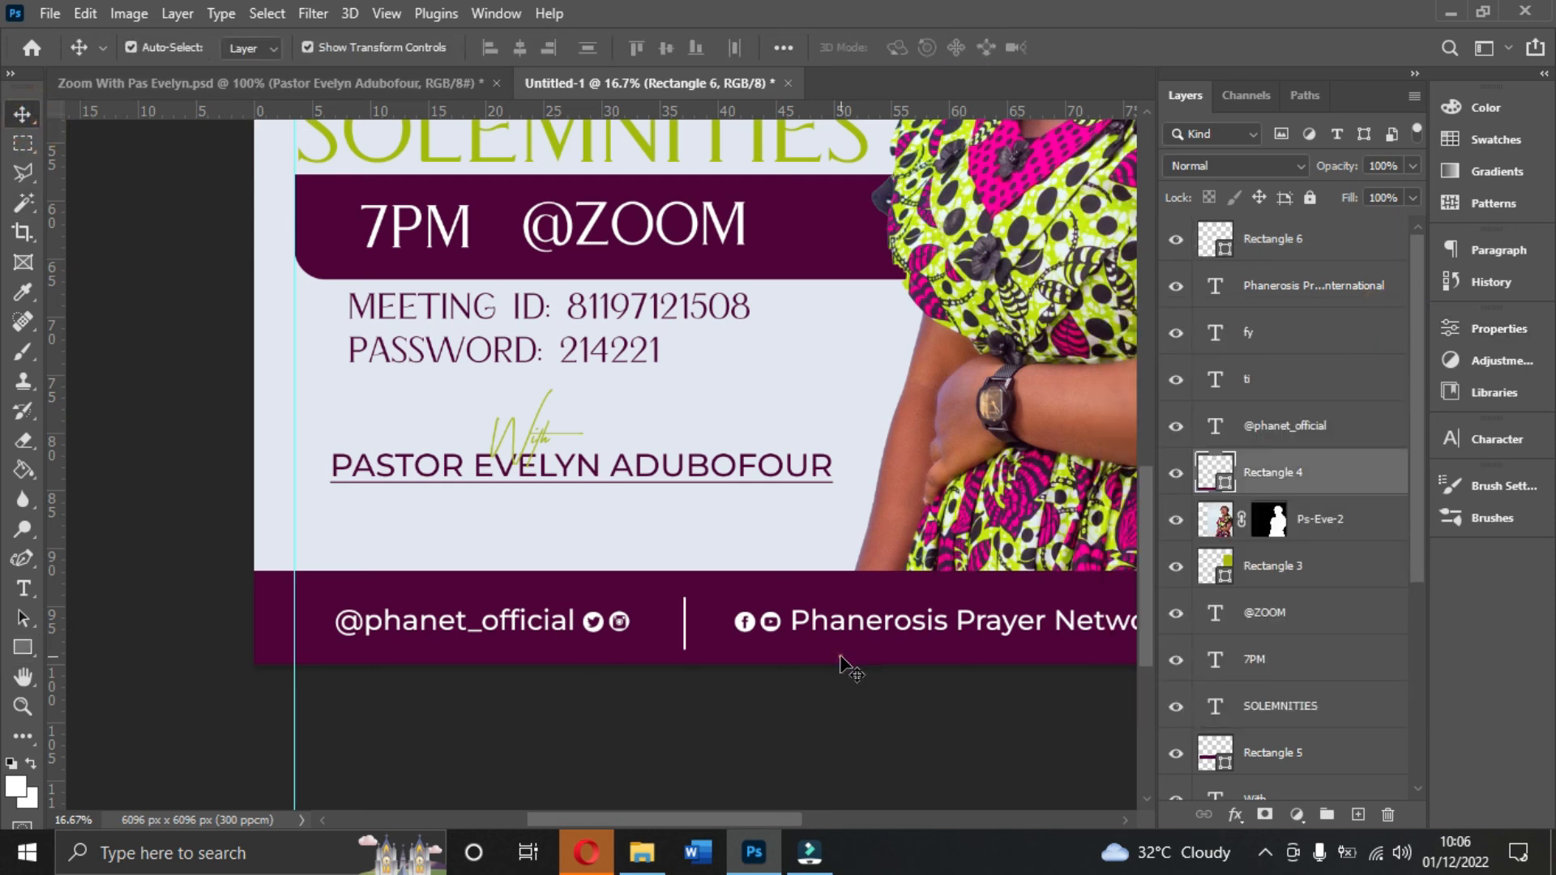
- Nudge the Facebook and YouTube icons and the network name left, closer to the white divider
click(747, 624)
key(shift+Left)
key(shift+Left)
key(shift+Left)
key(shift+Left)
key(shift+Left)
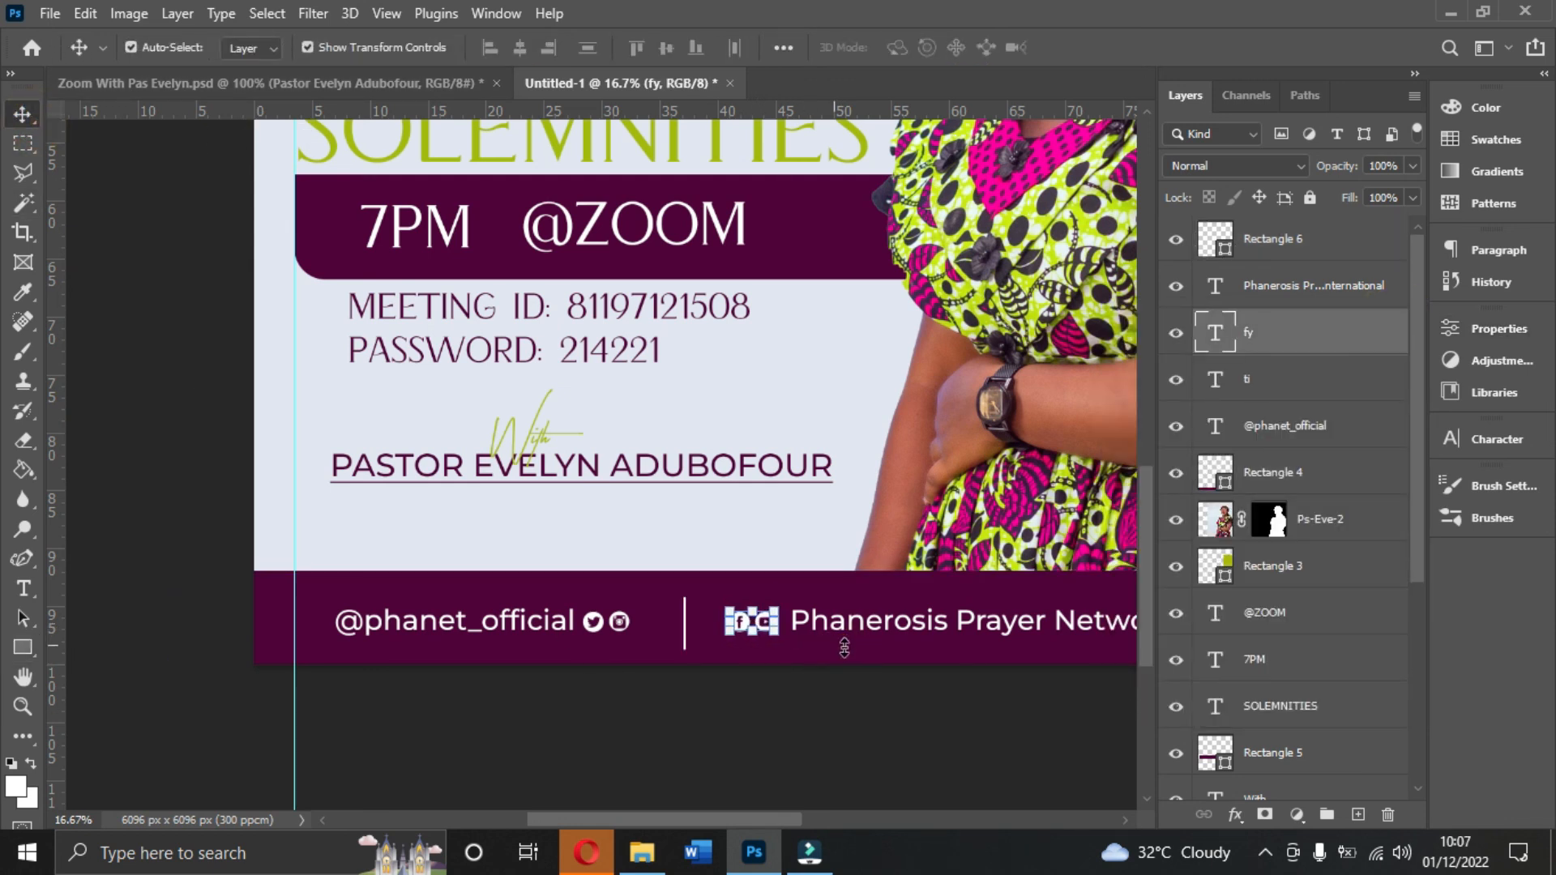
key(shift+Left)
key(shift+Left)
key(shift+Left)
key(shift+Left)
key(shift+Left)
click(855, 628)
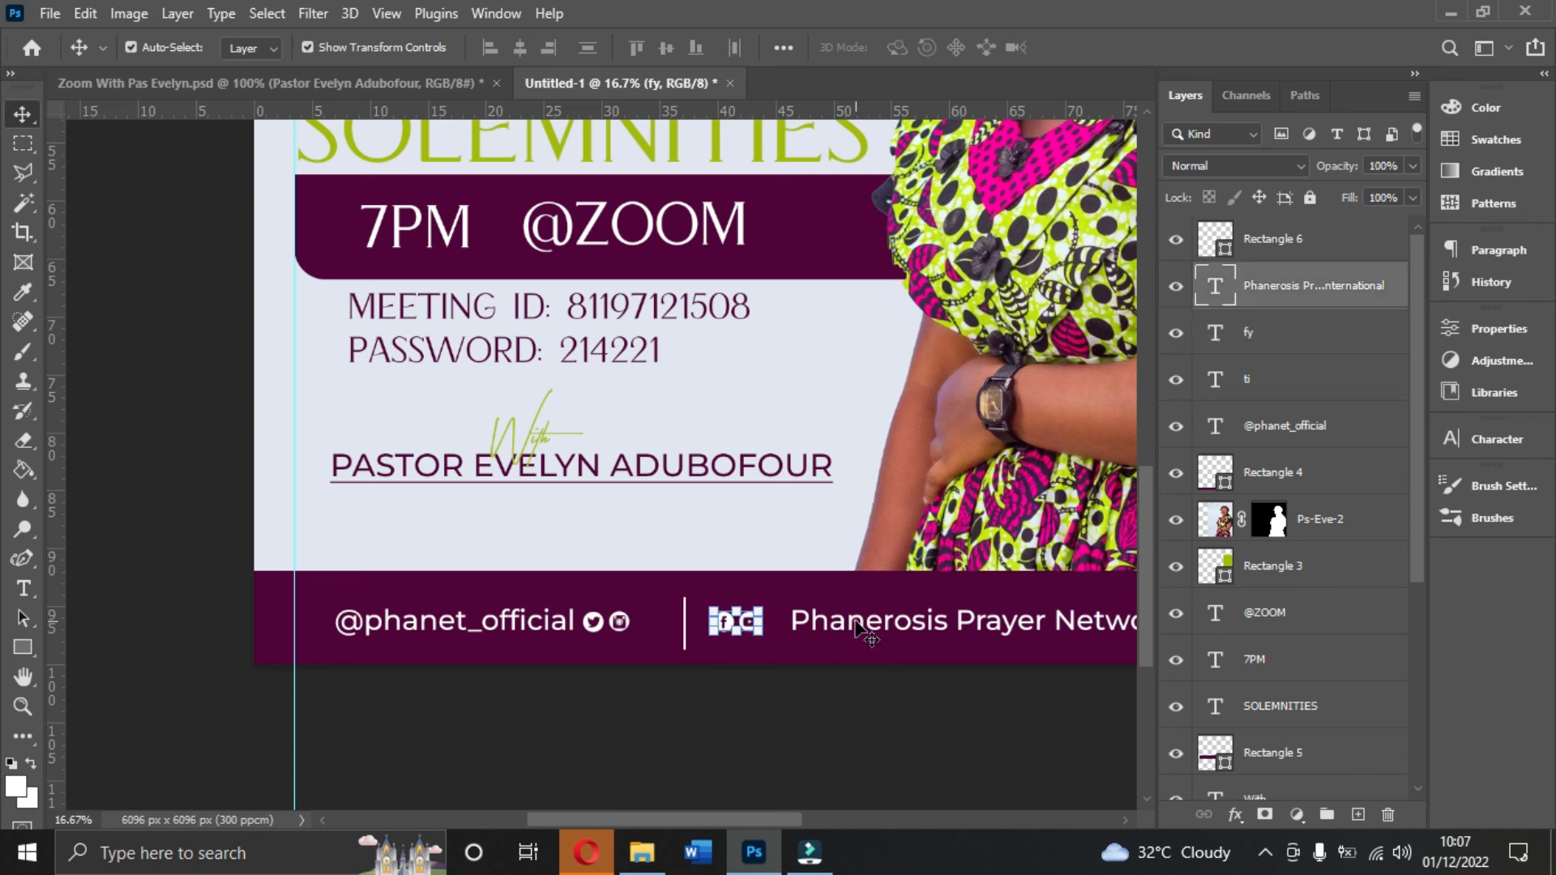
key(shift+Left)
key(shift+Left)
key(shift+Left)
click(721, 622)
key(shift+Left)
key(shift+Left)
key(shift+Left)
key(shift+Left)
key(shift+Left)
key(shift+Left)
key(shift+Left)
key(shift+Left)
key(shift+Left)
key(shift+Left)
click(828, 630)
key(shift+Left)
key(shift+Left)
key(shift+Left)
key(shift+Left)
key(shift+Left)
key(shift+Left)
key(shift+Left)
key(shift+Left)
key(shift+Left)
key(shift+Left)
key(shift+Left)
key(shift+Left)
key(shift+Left)
key(shift+Left)
key(shift+Left)
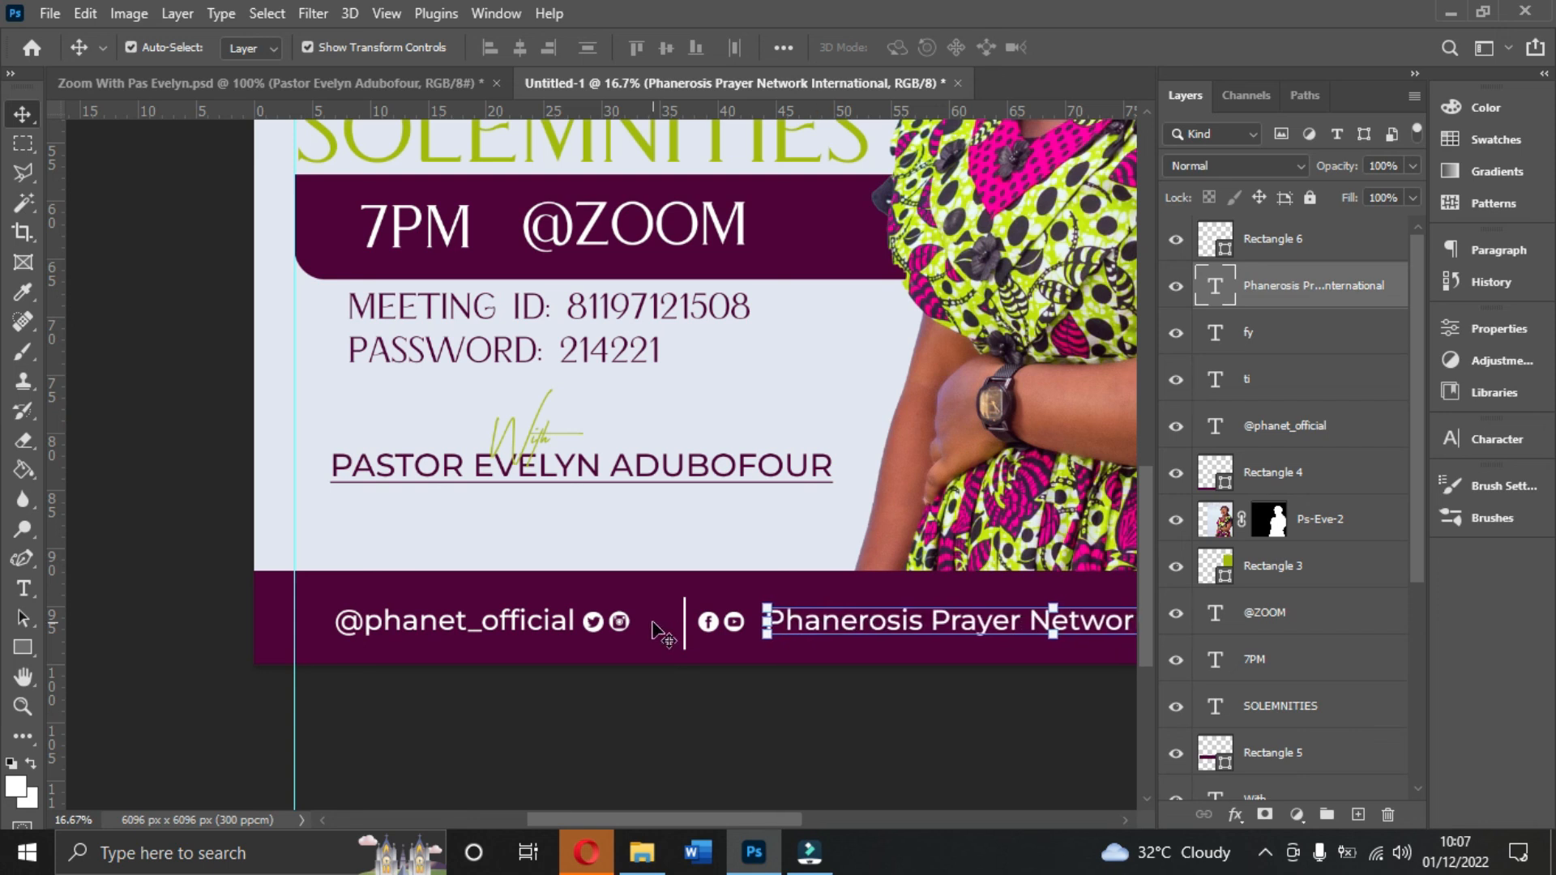
- Nudge the Facebook and YouTube icons right so they sit closer to the network name in the footer
click(718, 620)
key(shift+Right)
key(shift+Right)
key(shift+Right)
key(shift+Right)
key(shift+Right)
key(shift+Right)
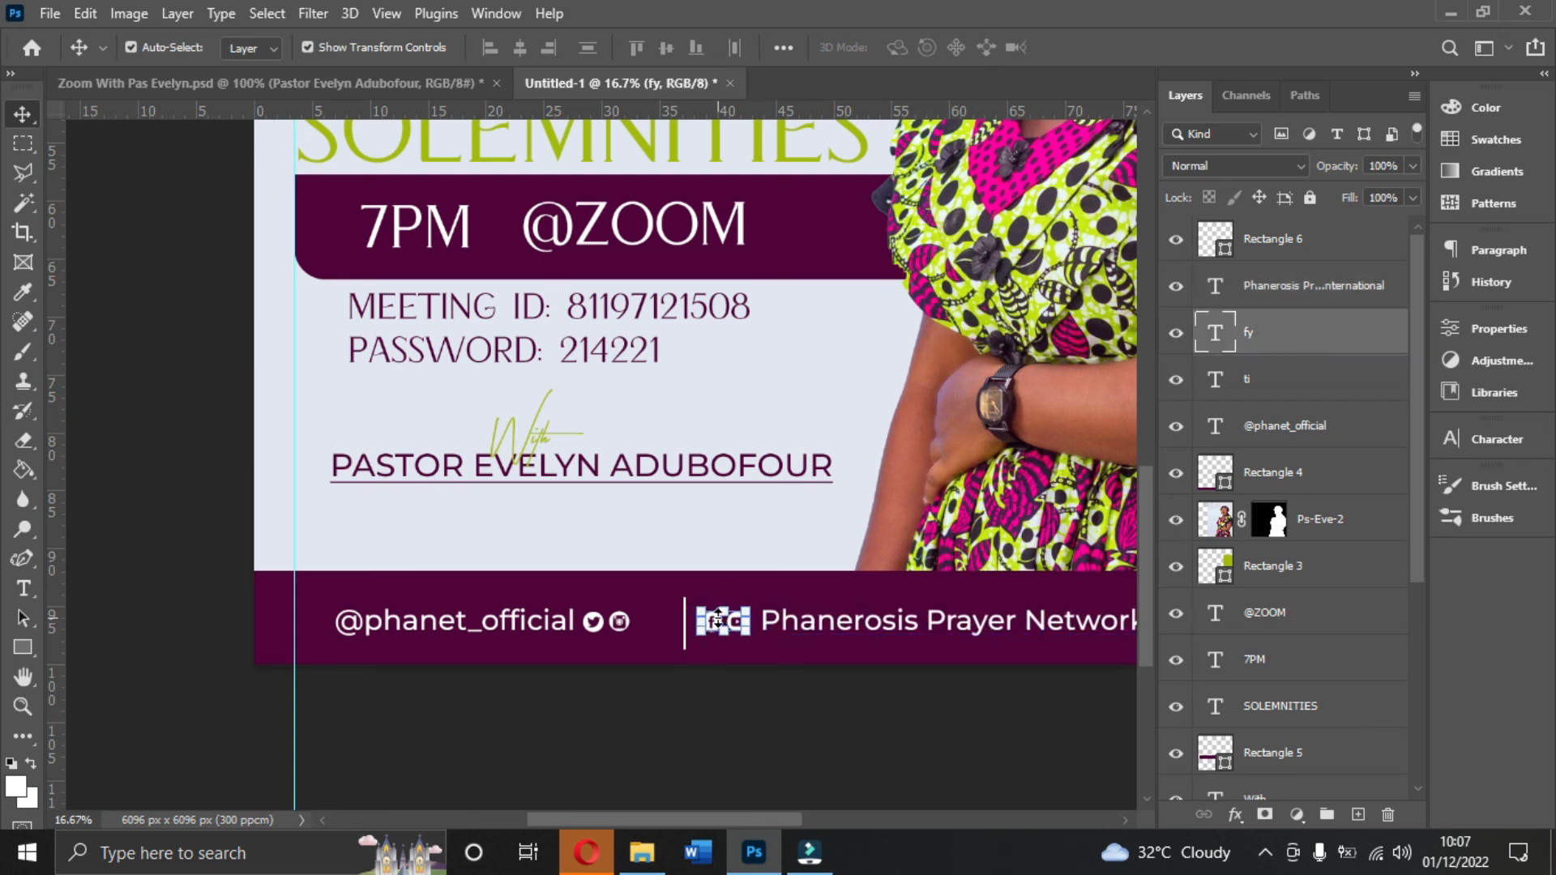
- Nudge the Twitter and Instagram icons right, closer to the white divider
click(620, 634)
key(shift+Right)
key(shift+Right)
key(shift+Right)
key(shift+Right)
key(shift+Right)
key(shift+Right)
key(shift+Right)
key(shift+Right)
key(shift+Right)
key(shift+Right)
key(shift+Right)
key(shift+Right)
key(shift+Right)
key(shift+Right)
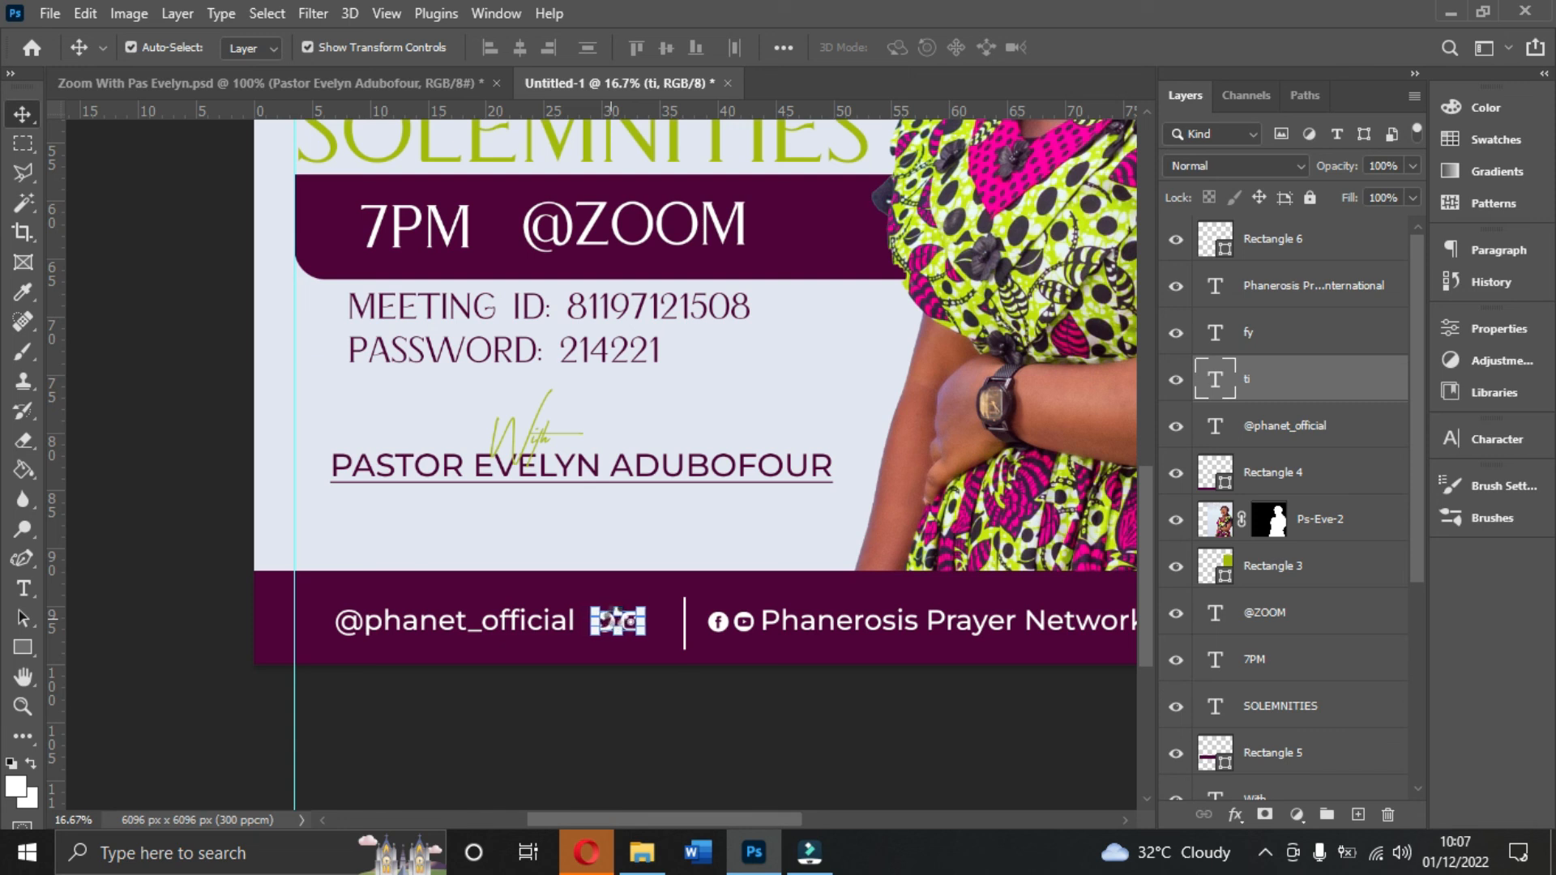
key(shift+Right)
key(shift+Right)
key(shift+Right)
key(shift+Right)
key(shift+Right)
key(shift+Right)
key(shift+Right)
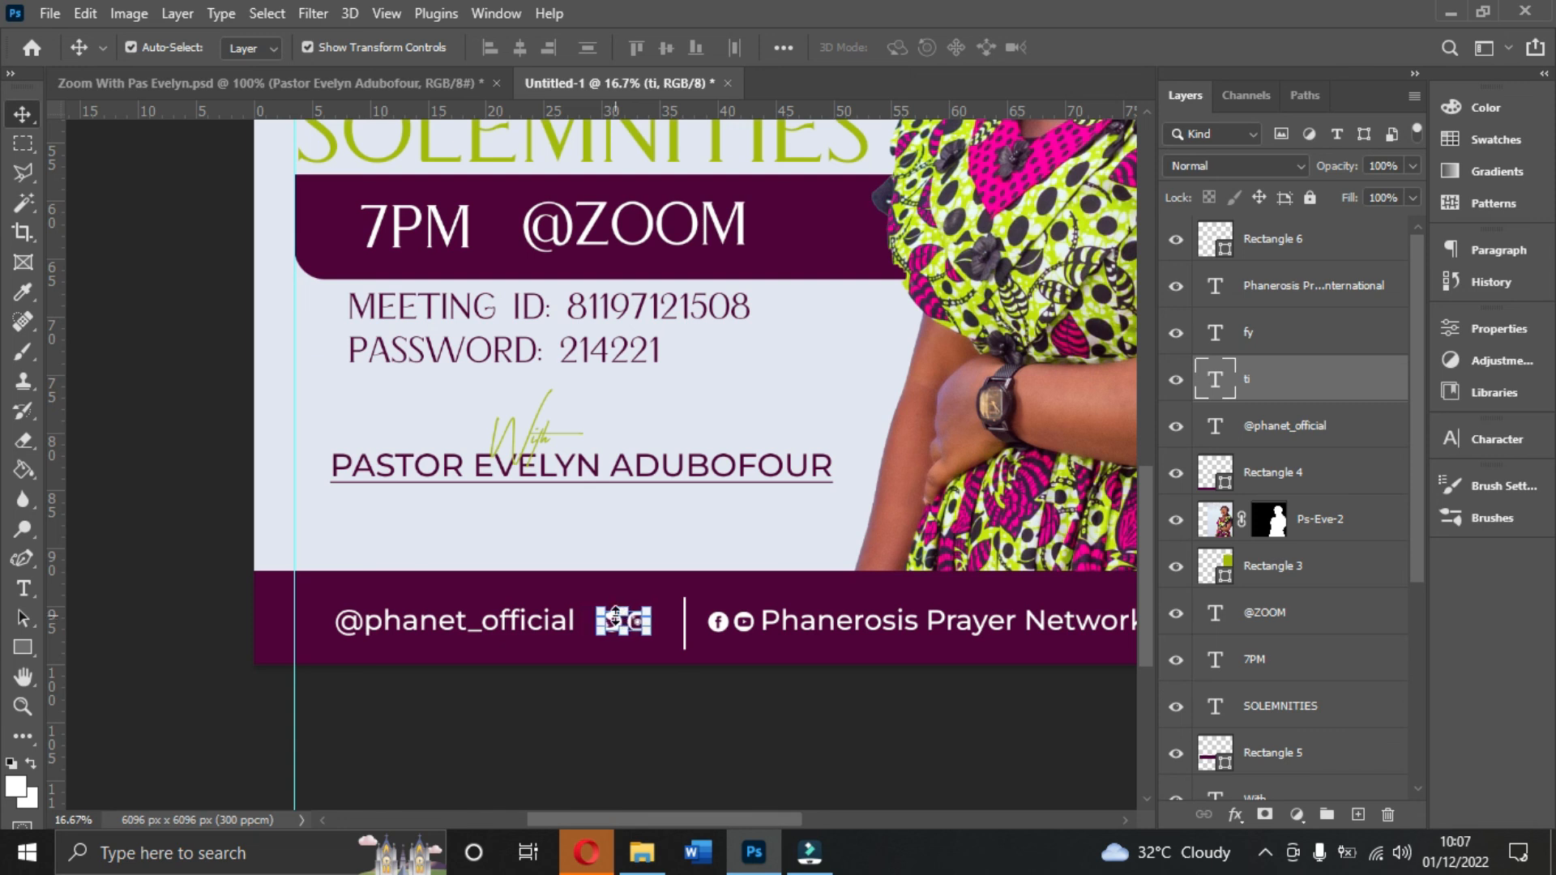
click(535, 625)
key(shift+Right)
key(shift+Right)
key(shift+Right)
key(shift+Right)
key(shift+Right)
key(shift+Right)
key(shift+Right)
key(shift+Right)
key(shift+Right)
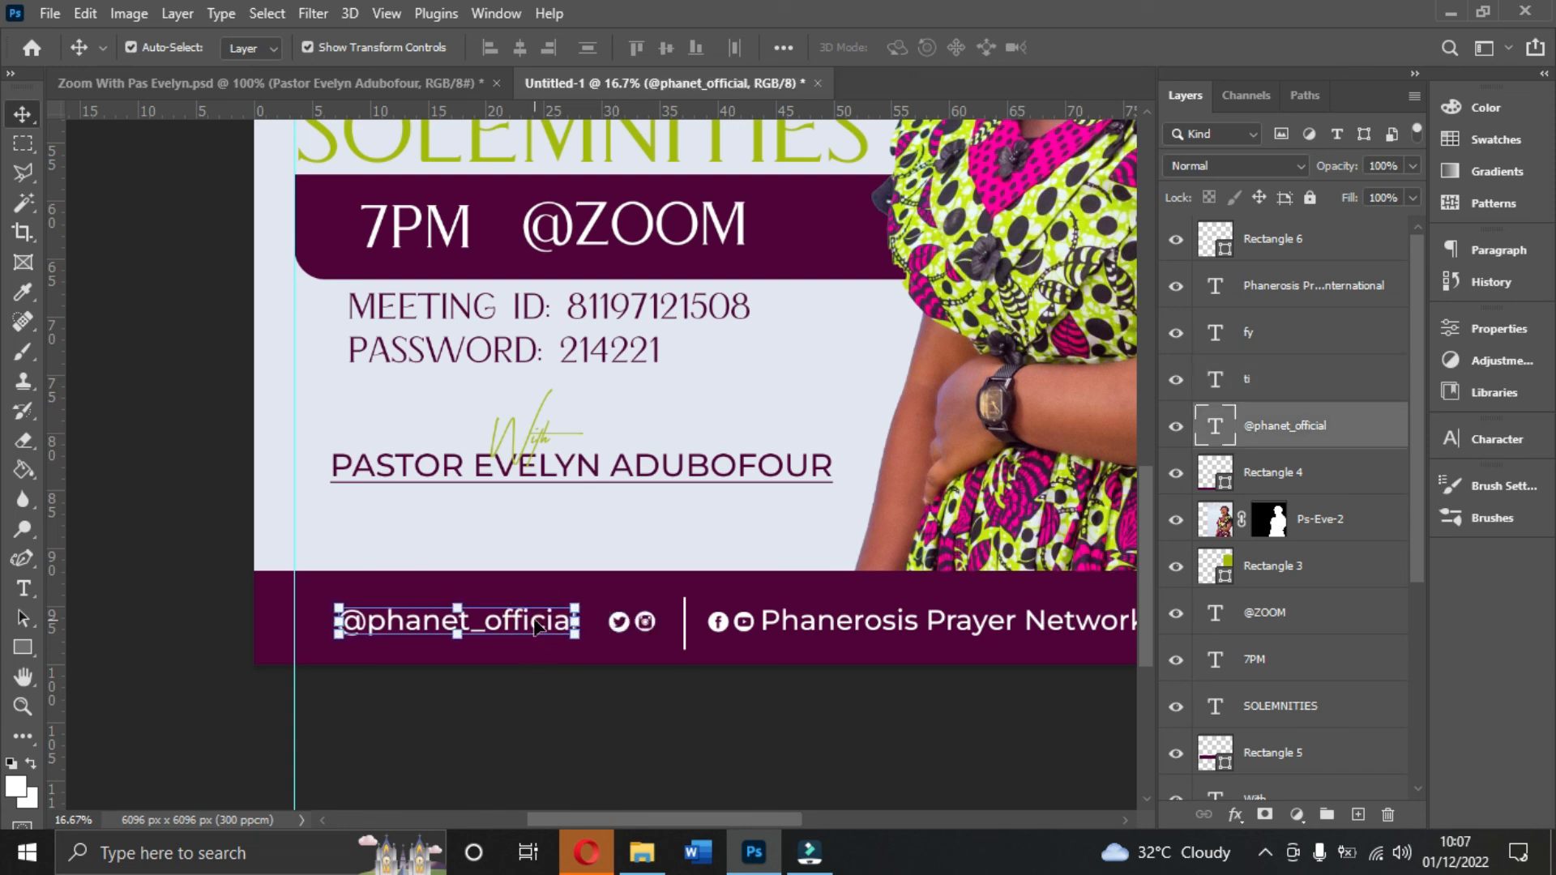
click(648, 632)
key(shift+Right)
key(shift+Right)
key(shift+Right)
key(shift+Right)
click(558, 627)
key(shift+Right)
key(shift+Right)
key(shift+Right)
key(shift+Right)
key(shift+Right)
key(shift+Right)
key(shift+Right)
key(shift+Right)
key(shift+Right)
key(shift+Right)
key(shift+Right)
key(shift+Right)
key(shift+Right)
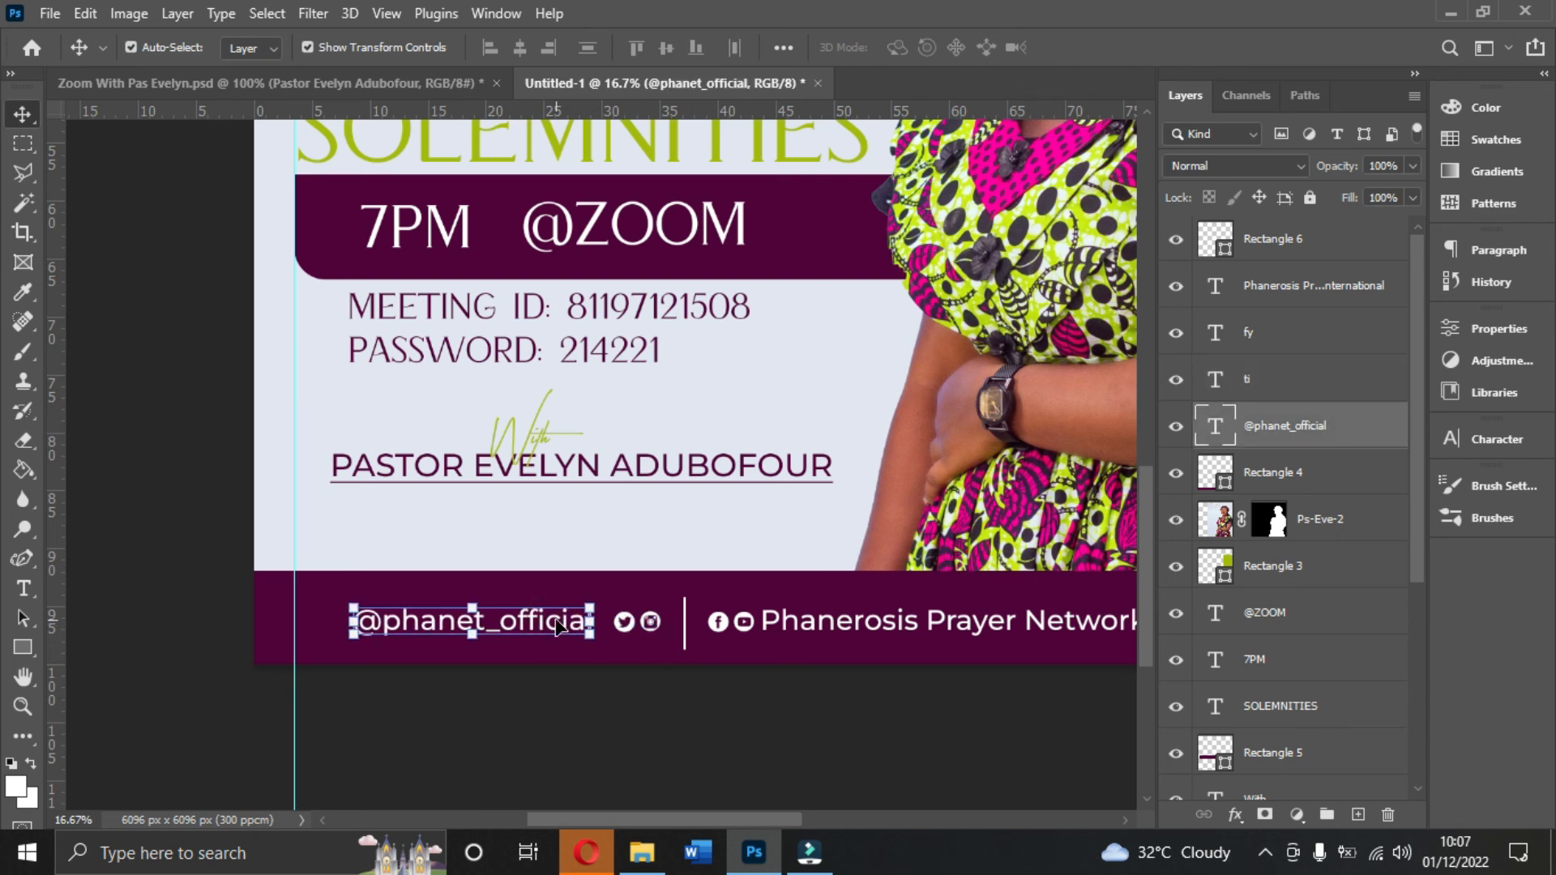
key(shift+Right)
key(shift+Right)
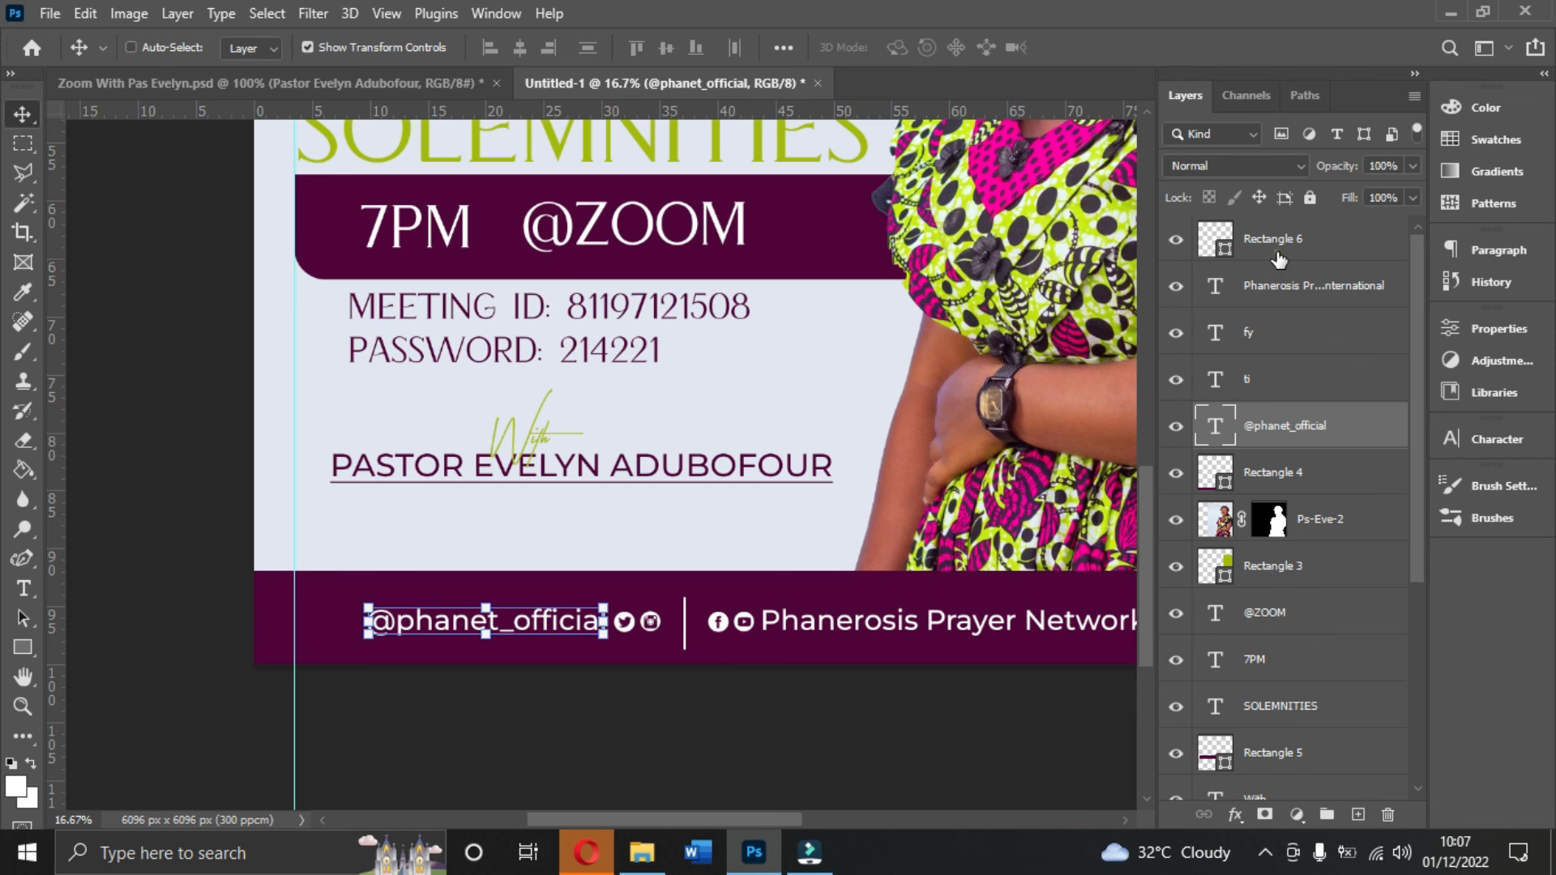
drag(1276, 251, 1271, 286)
ctrl+click(1270, 293)
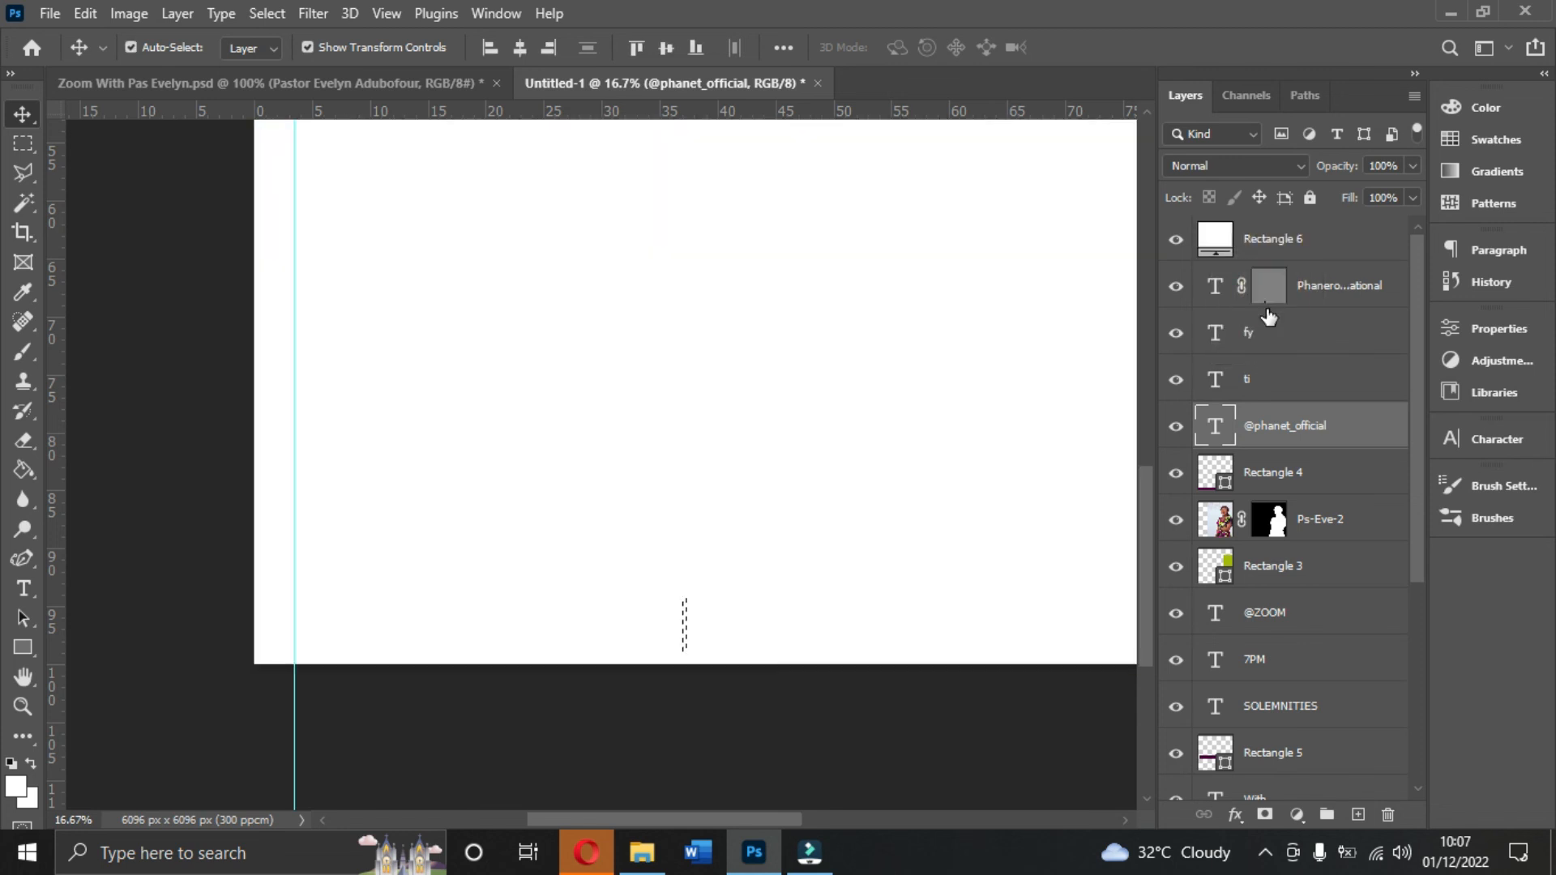
key(ctrl+d)
key(ctrl+z)
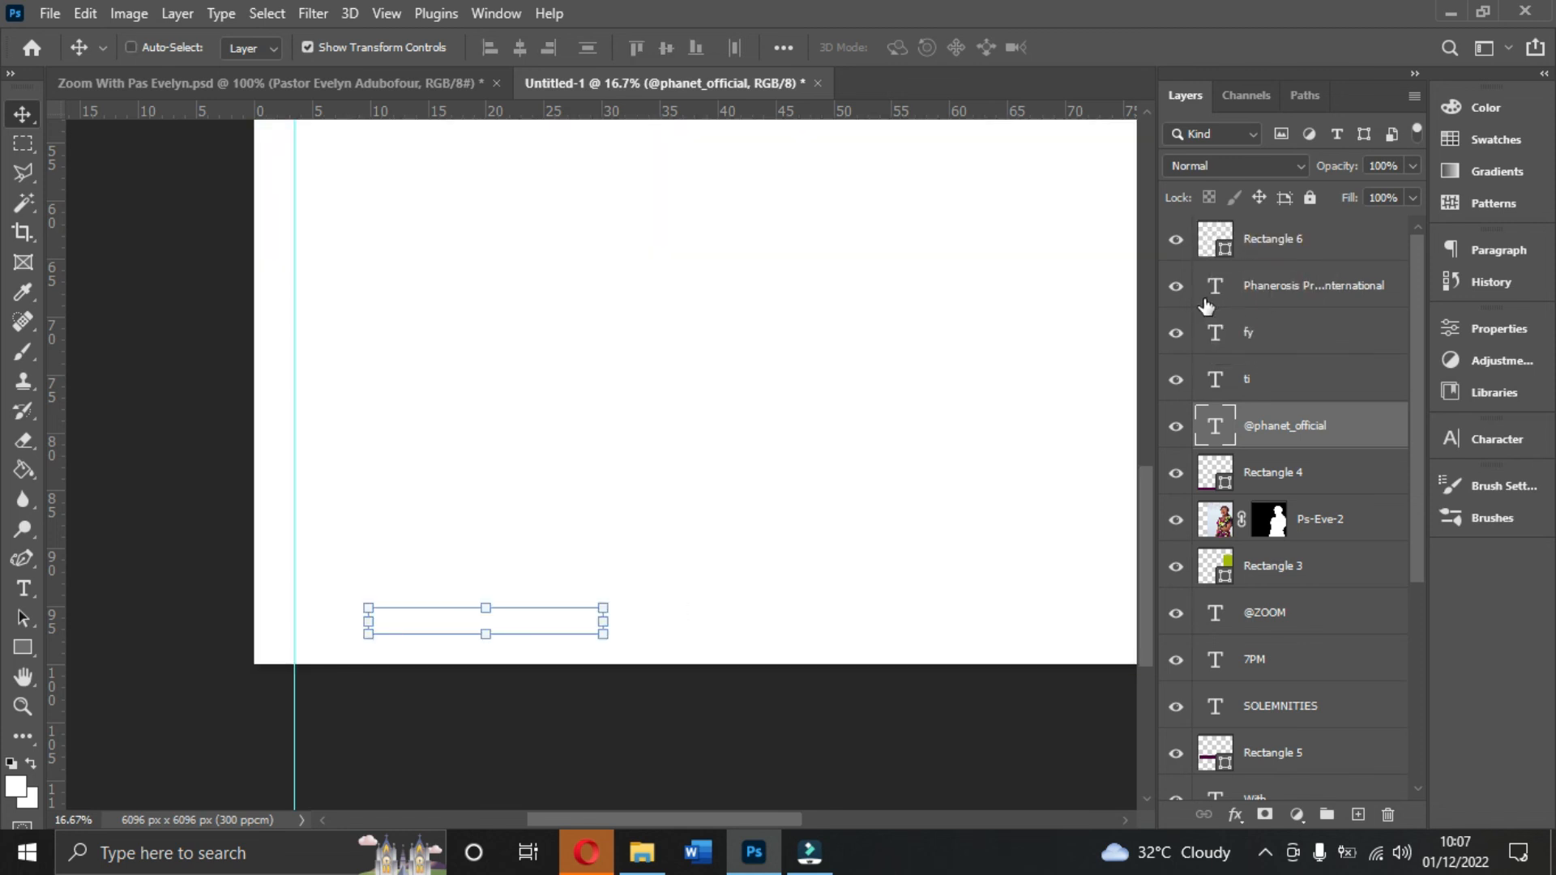
- Group the white divider together with the four footer text and icon layers
ctrl+click(1287, 247)
ctrl+click(1280, 292)
ctrl+click(1265, 338)
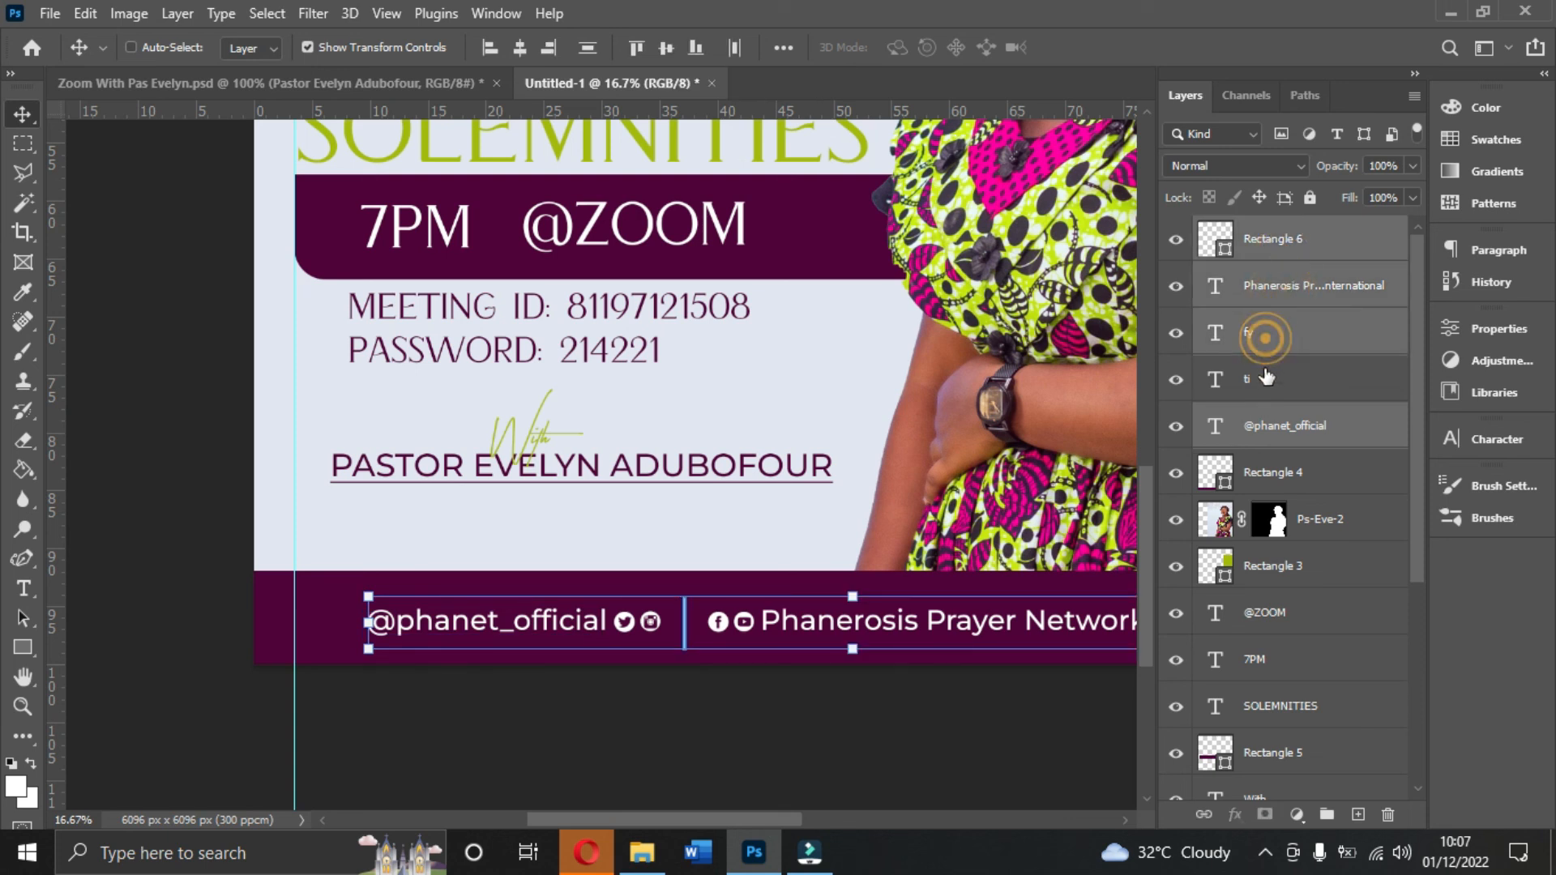
ctrl+click(1267, 376)
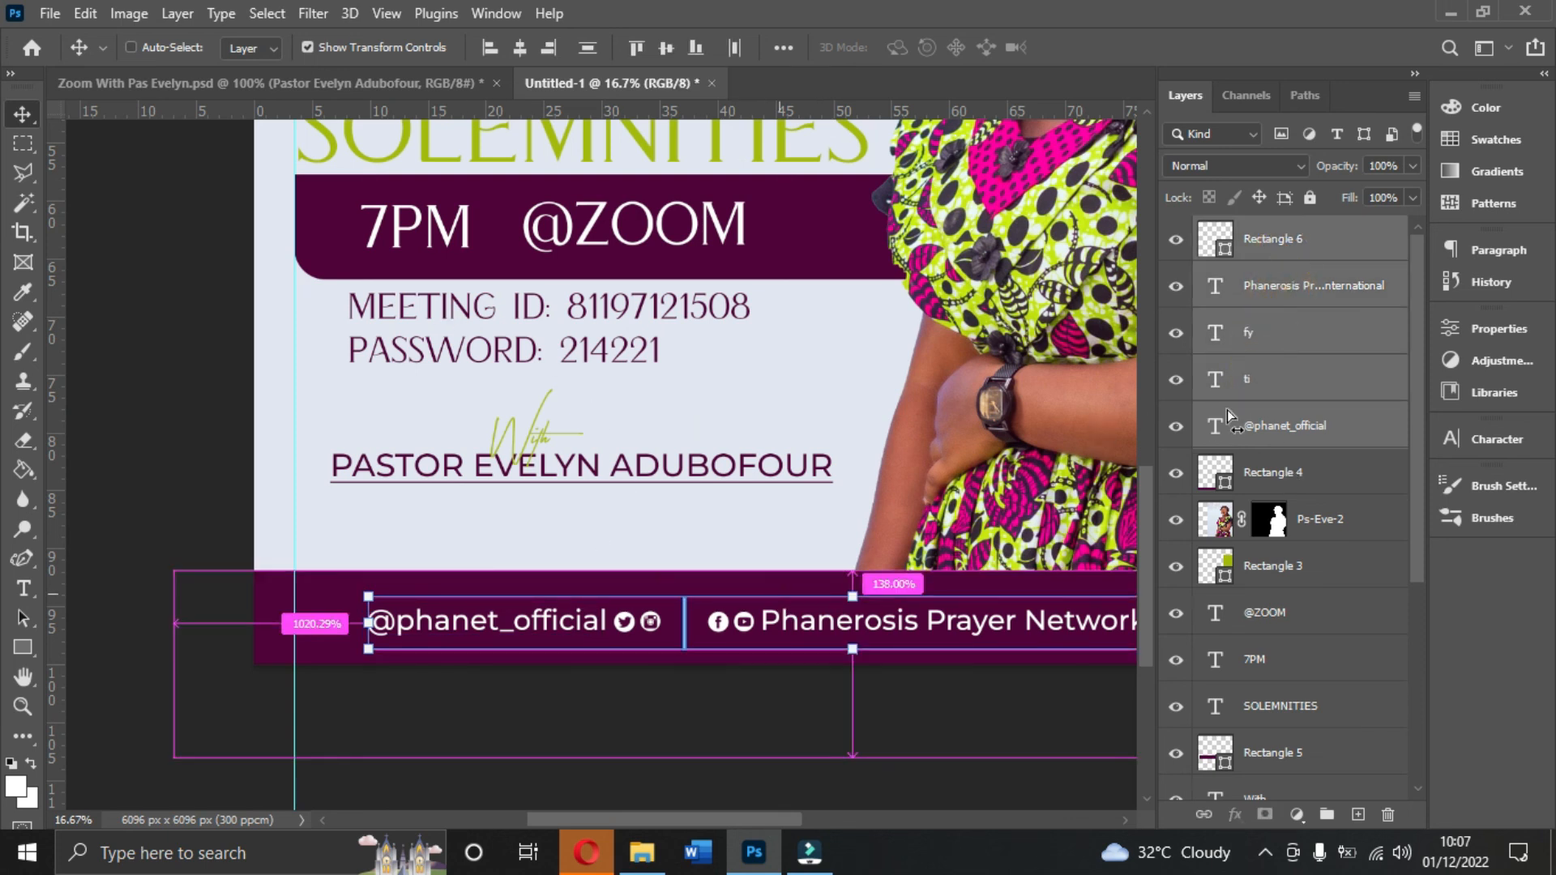
key(ctrl+g)
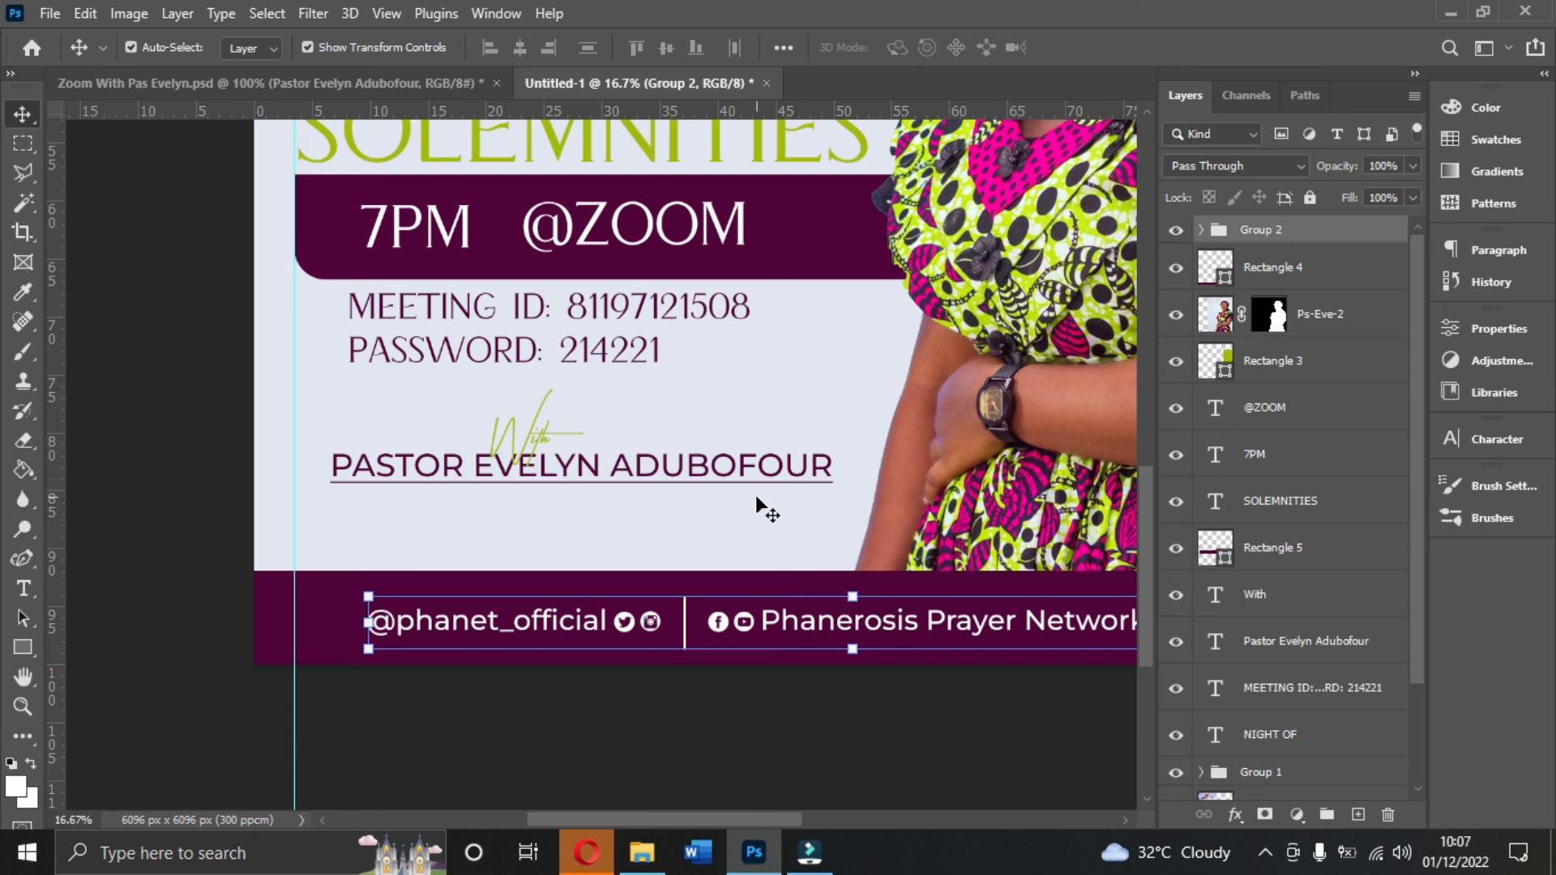
- Centre the footer group horizontally on the whole canvas and clear the selection
drag(678, 816, 736, 811)
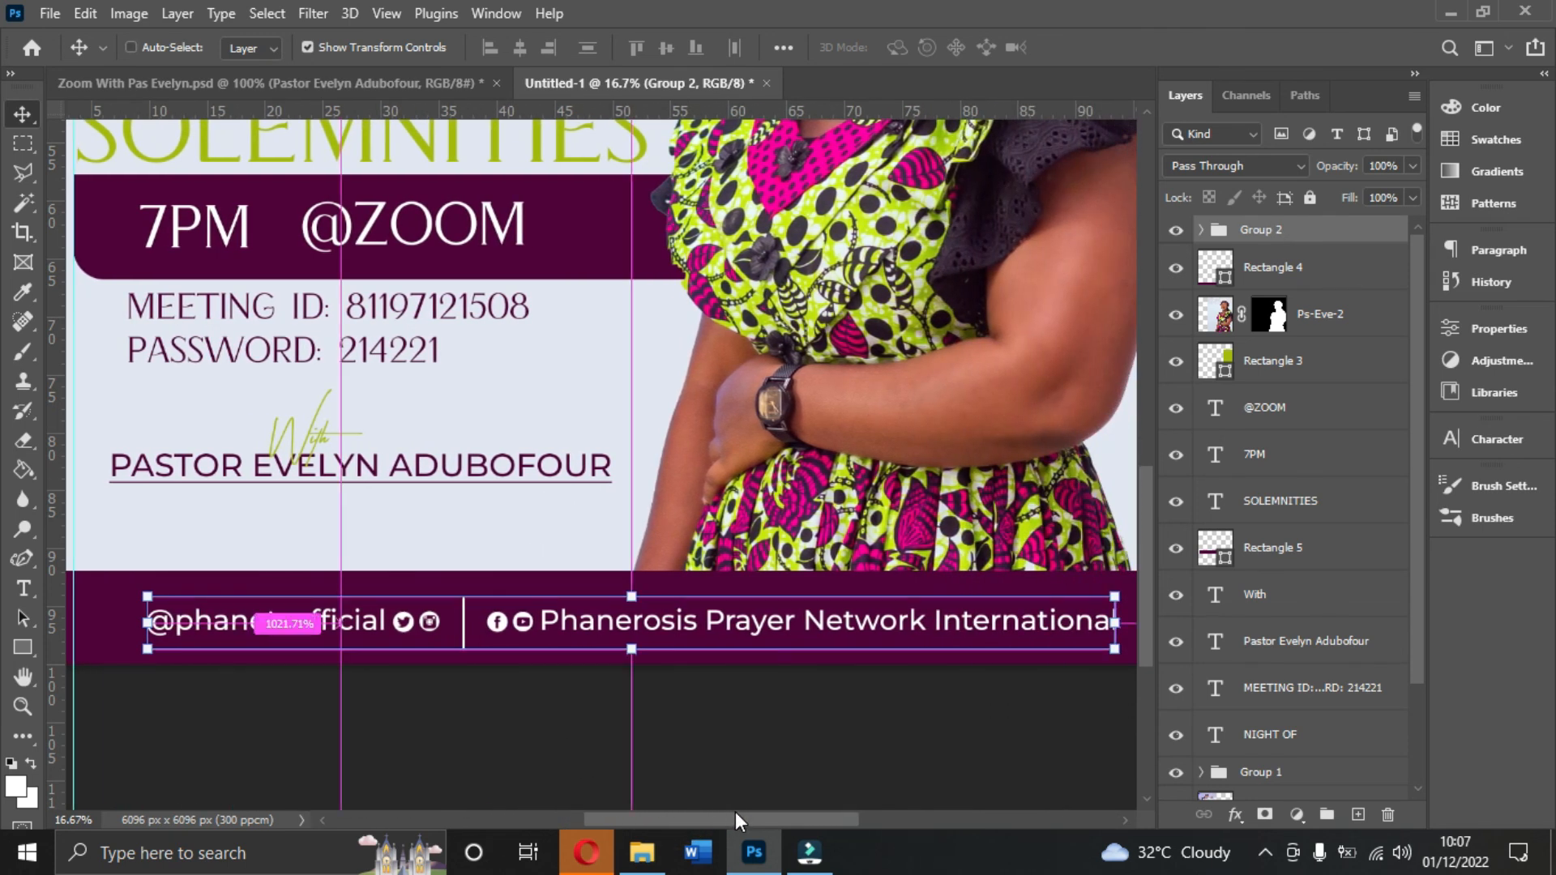
key(ctrl+minus)
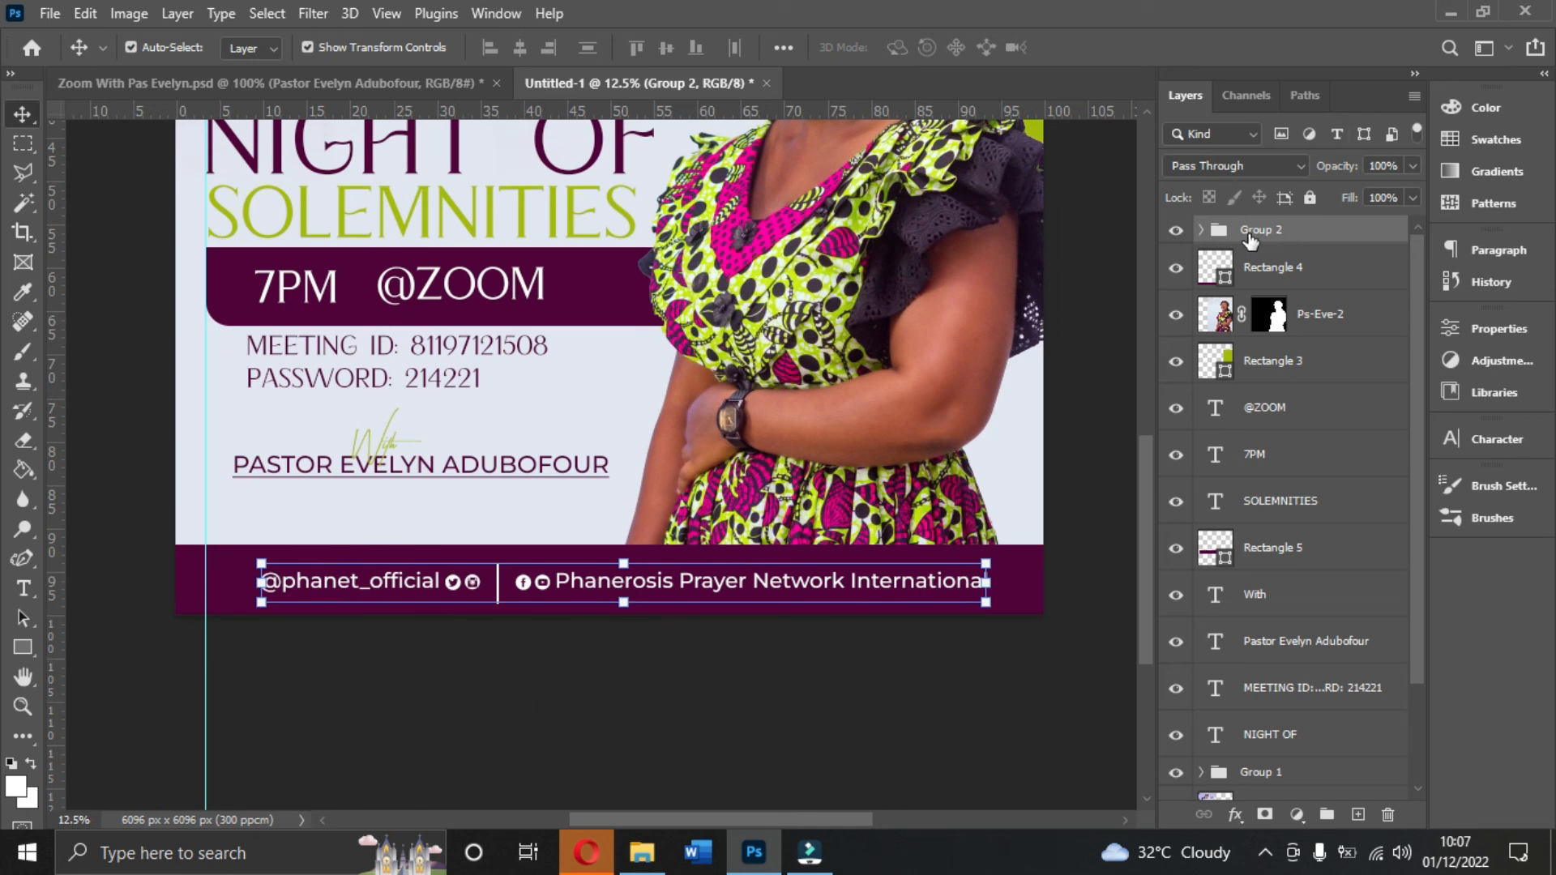
key(ctrl+a)
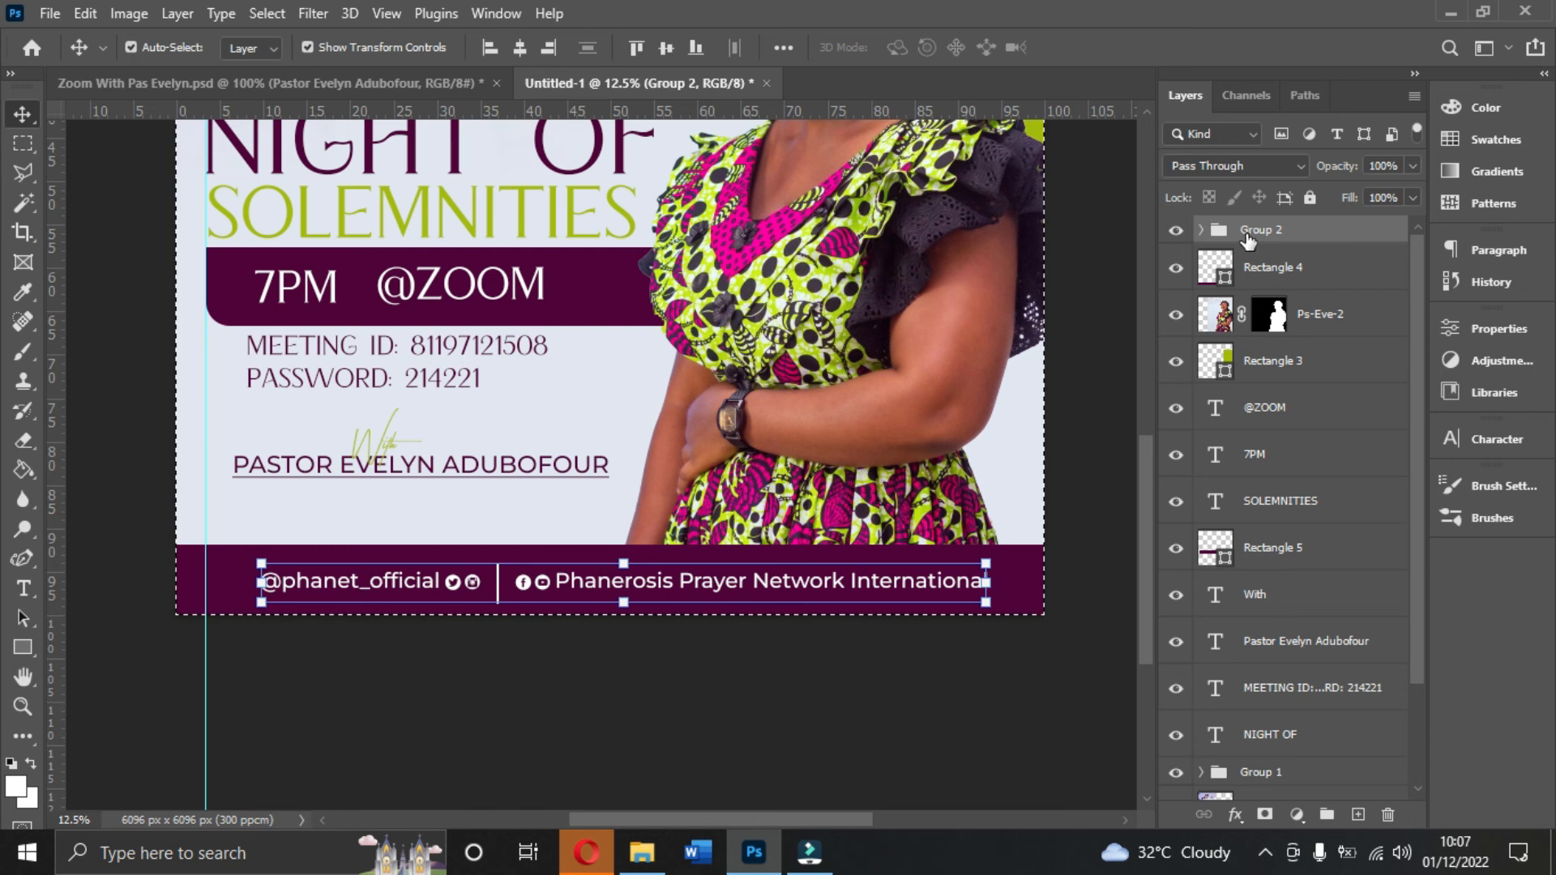
click(517, 48)
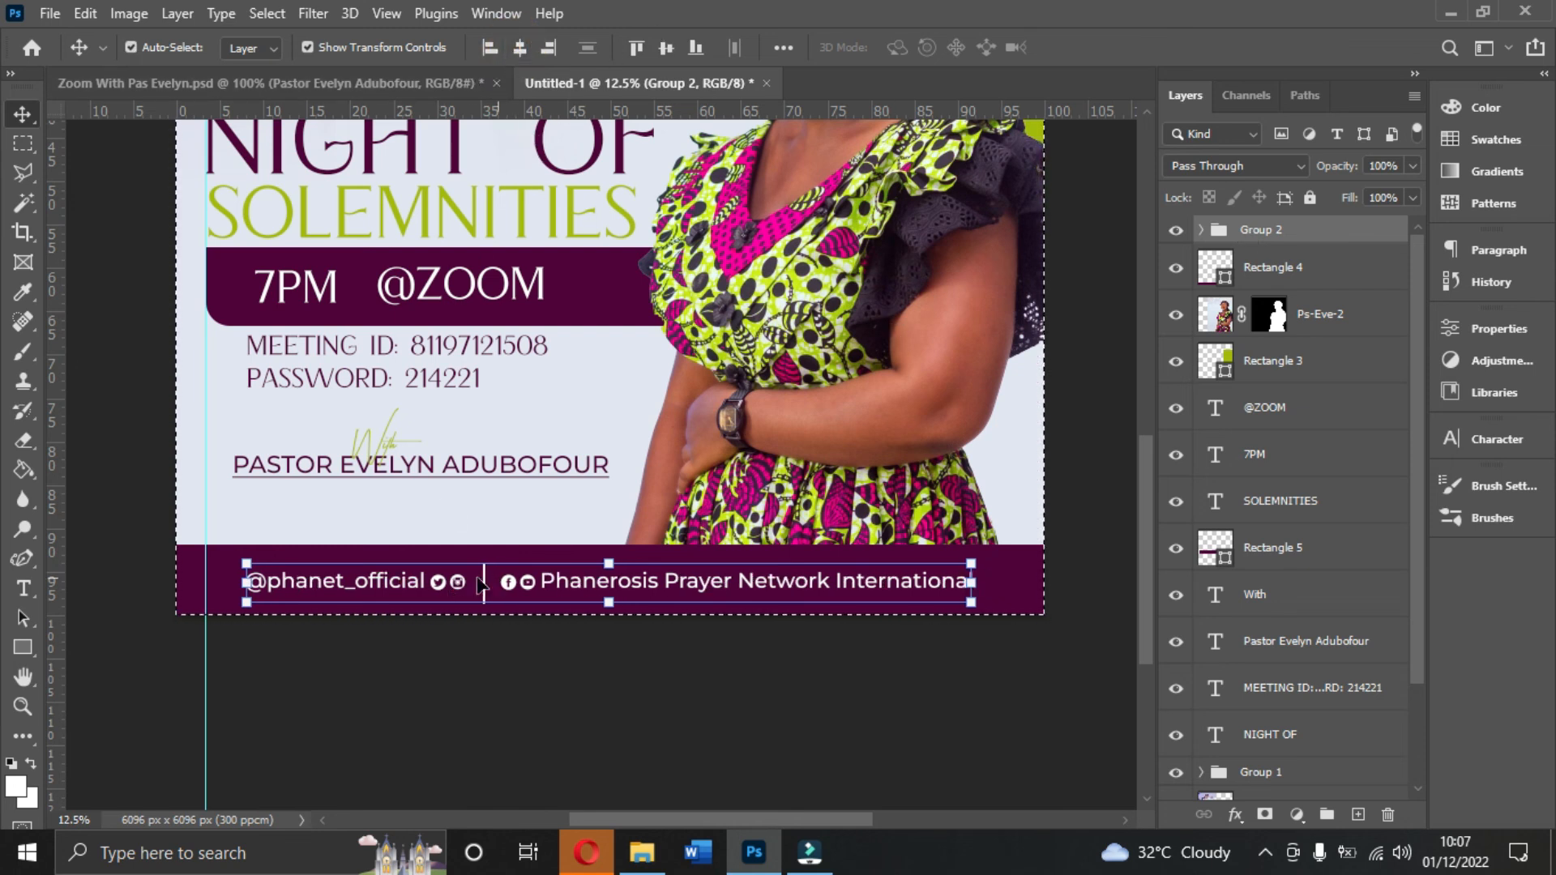
key(ctrl+d)
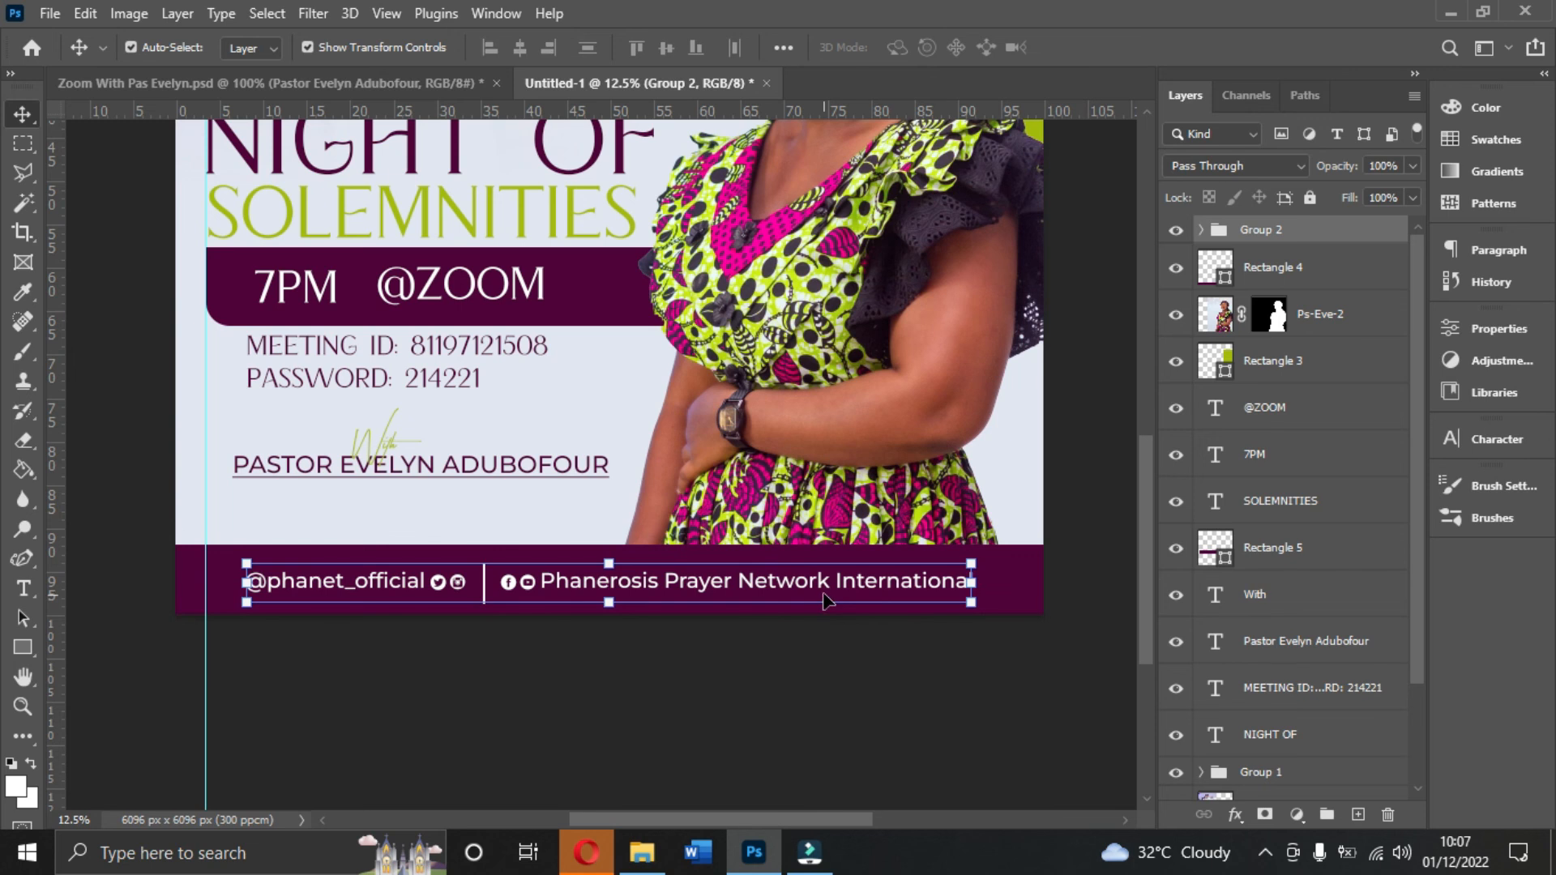
- Move the green rounded rectangle behind the portrait up and slightly right
scroll(825, 600, down, 2)
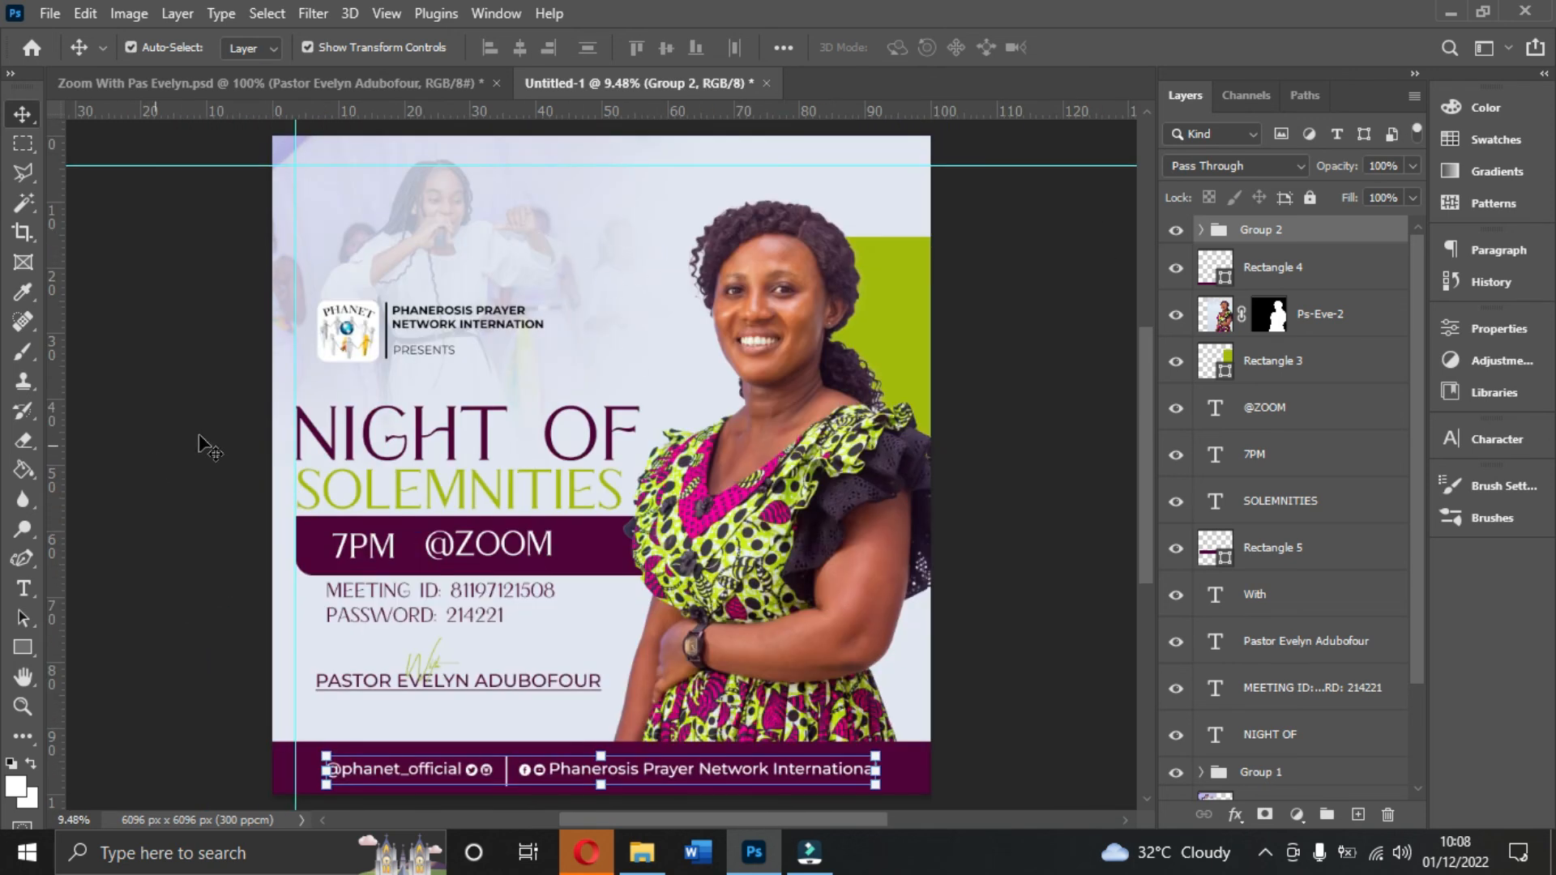
click(909, 322)
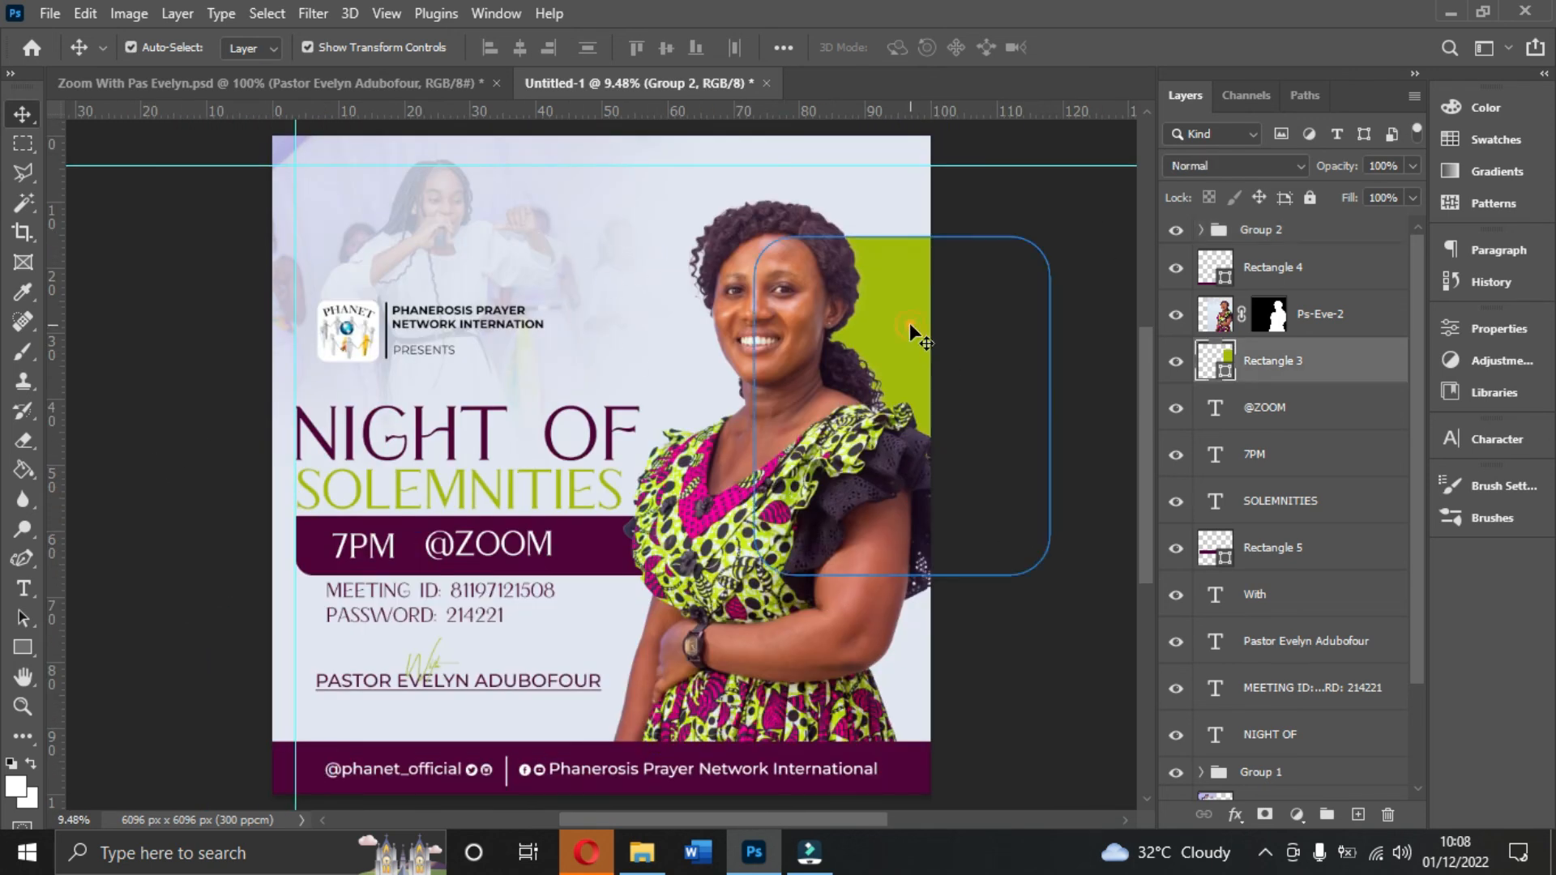
drag(864, 346, 883, 304)
click(1027, 635)
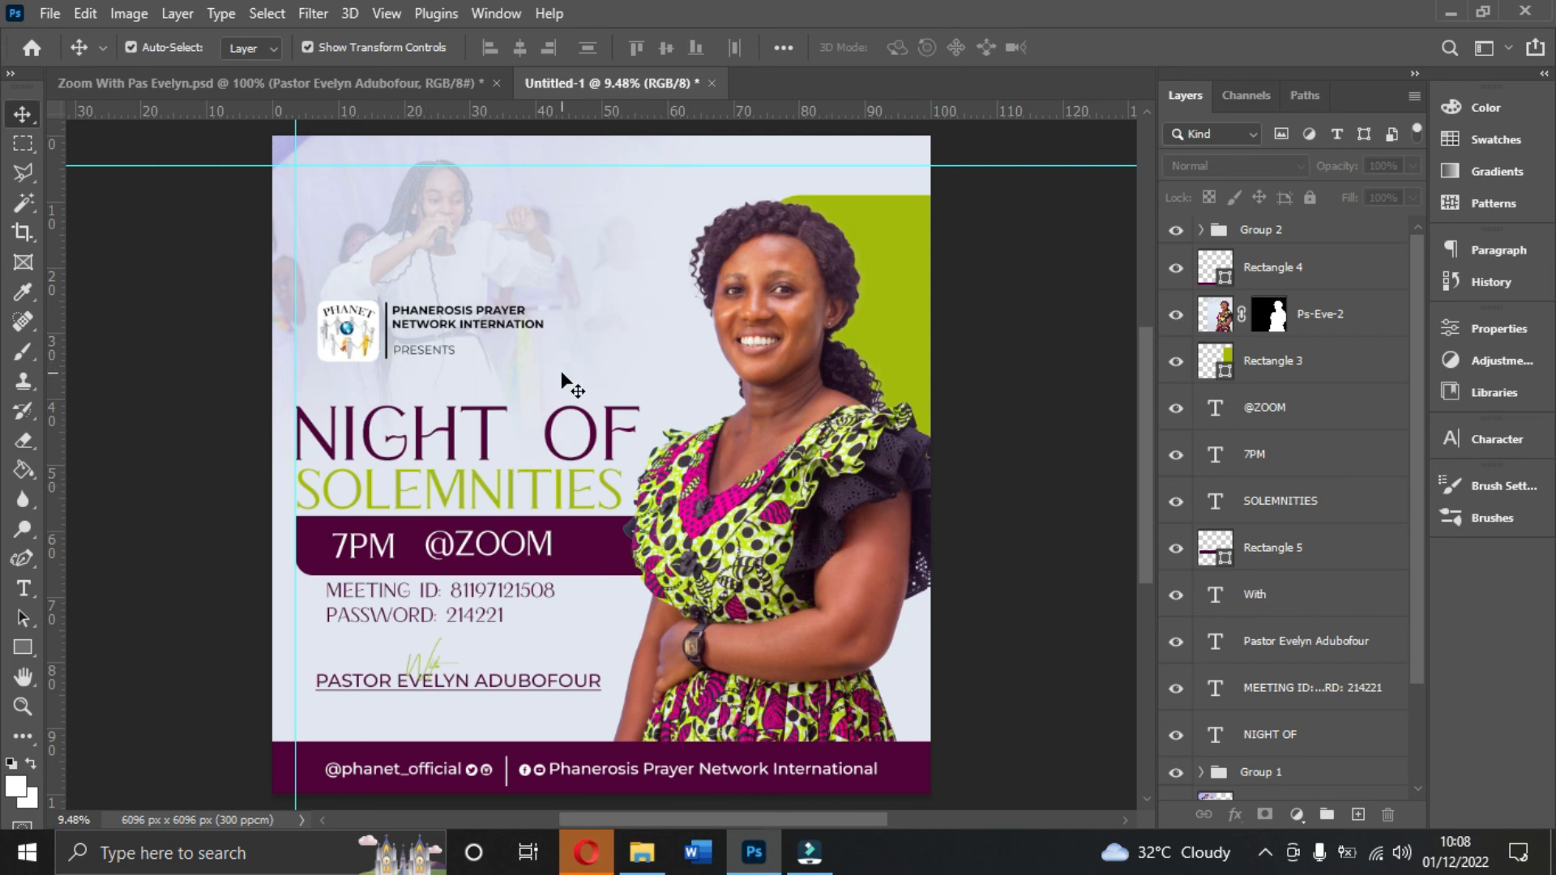
- Shift the faded background photo slightly left and raise the "With" script a little above the pastor's name
click(371, 337)
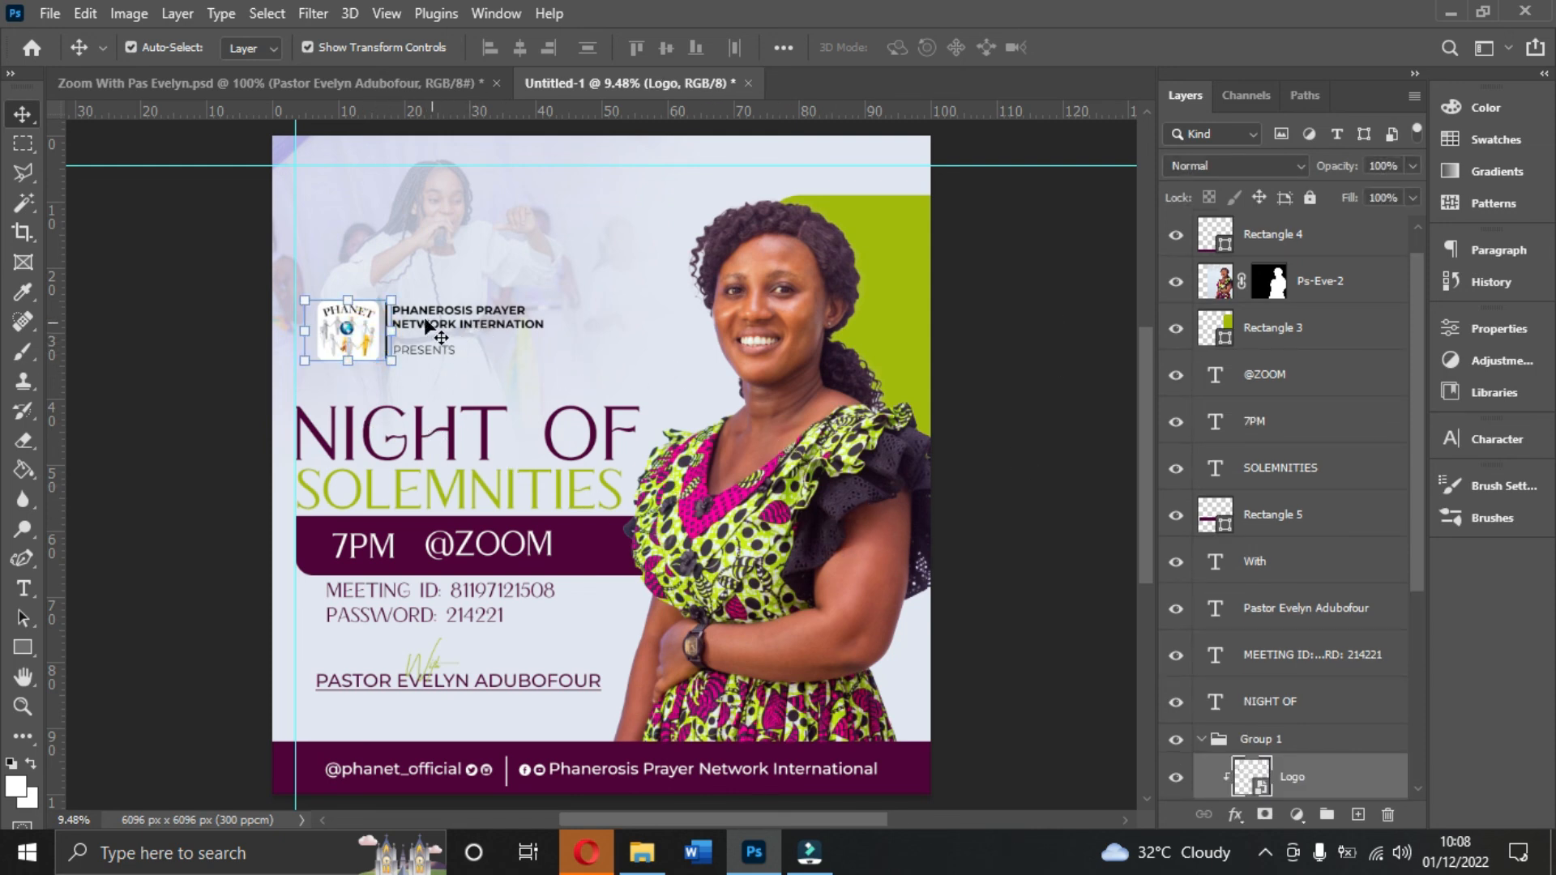
drag(431, 232, 405, 239)
drag(435, 672, 438, 661)
click(1024, 488)
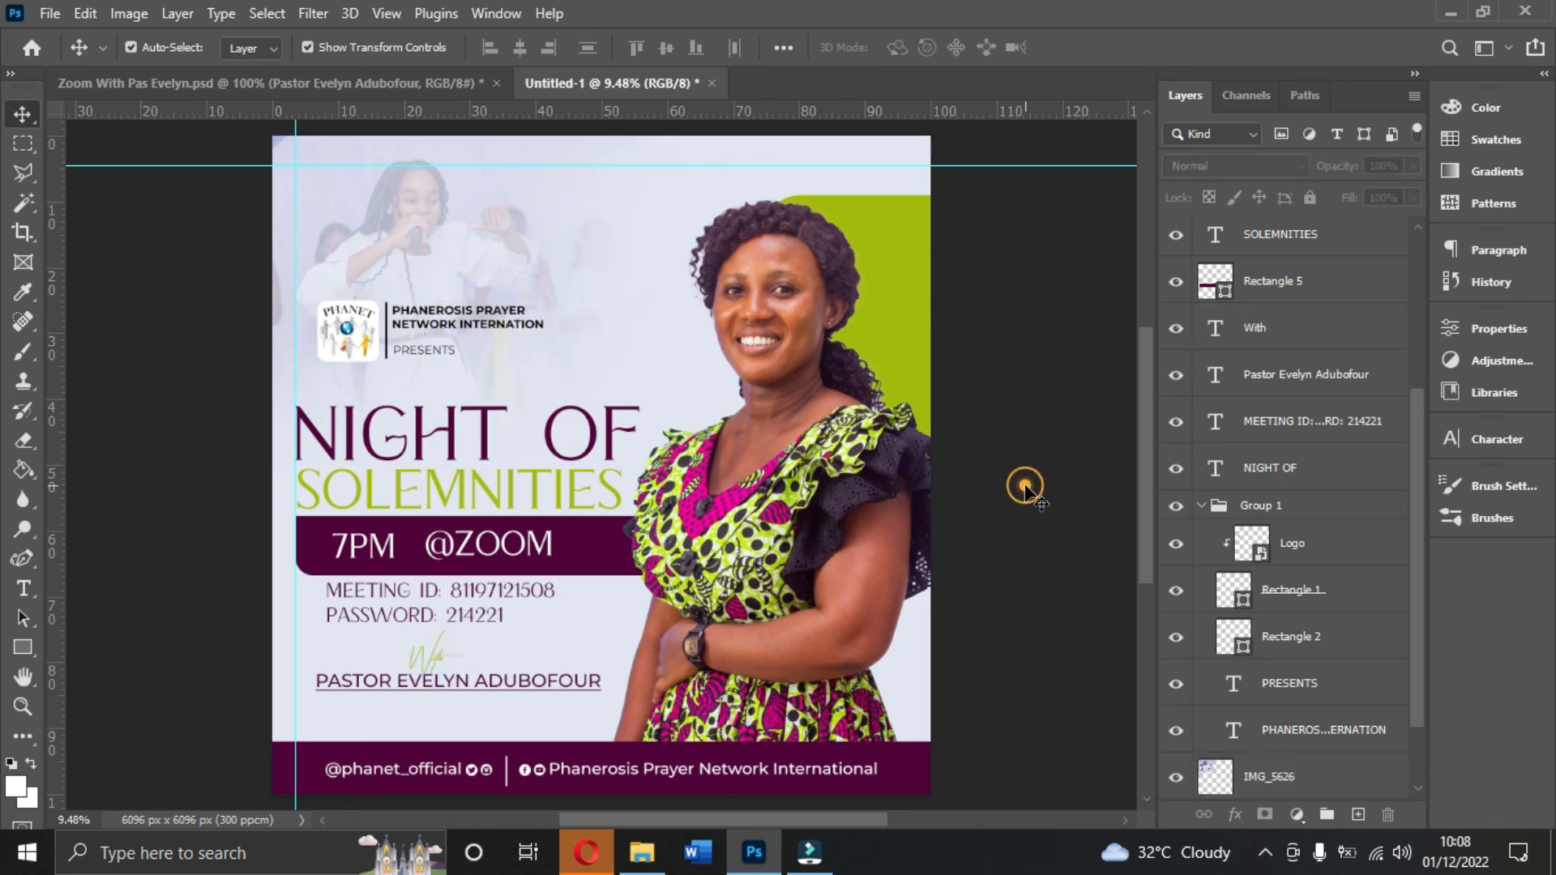